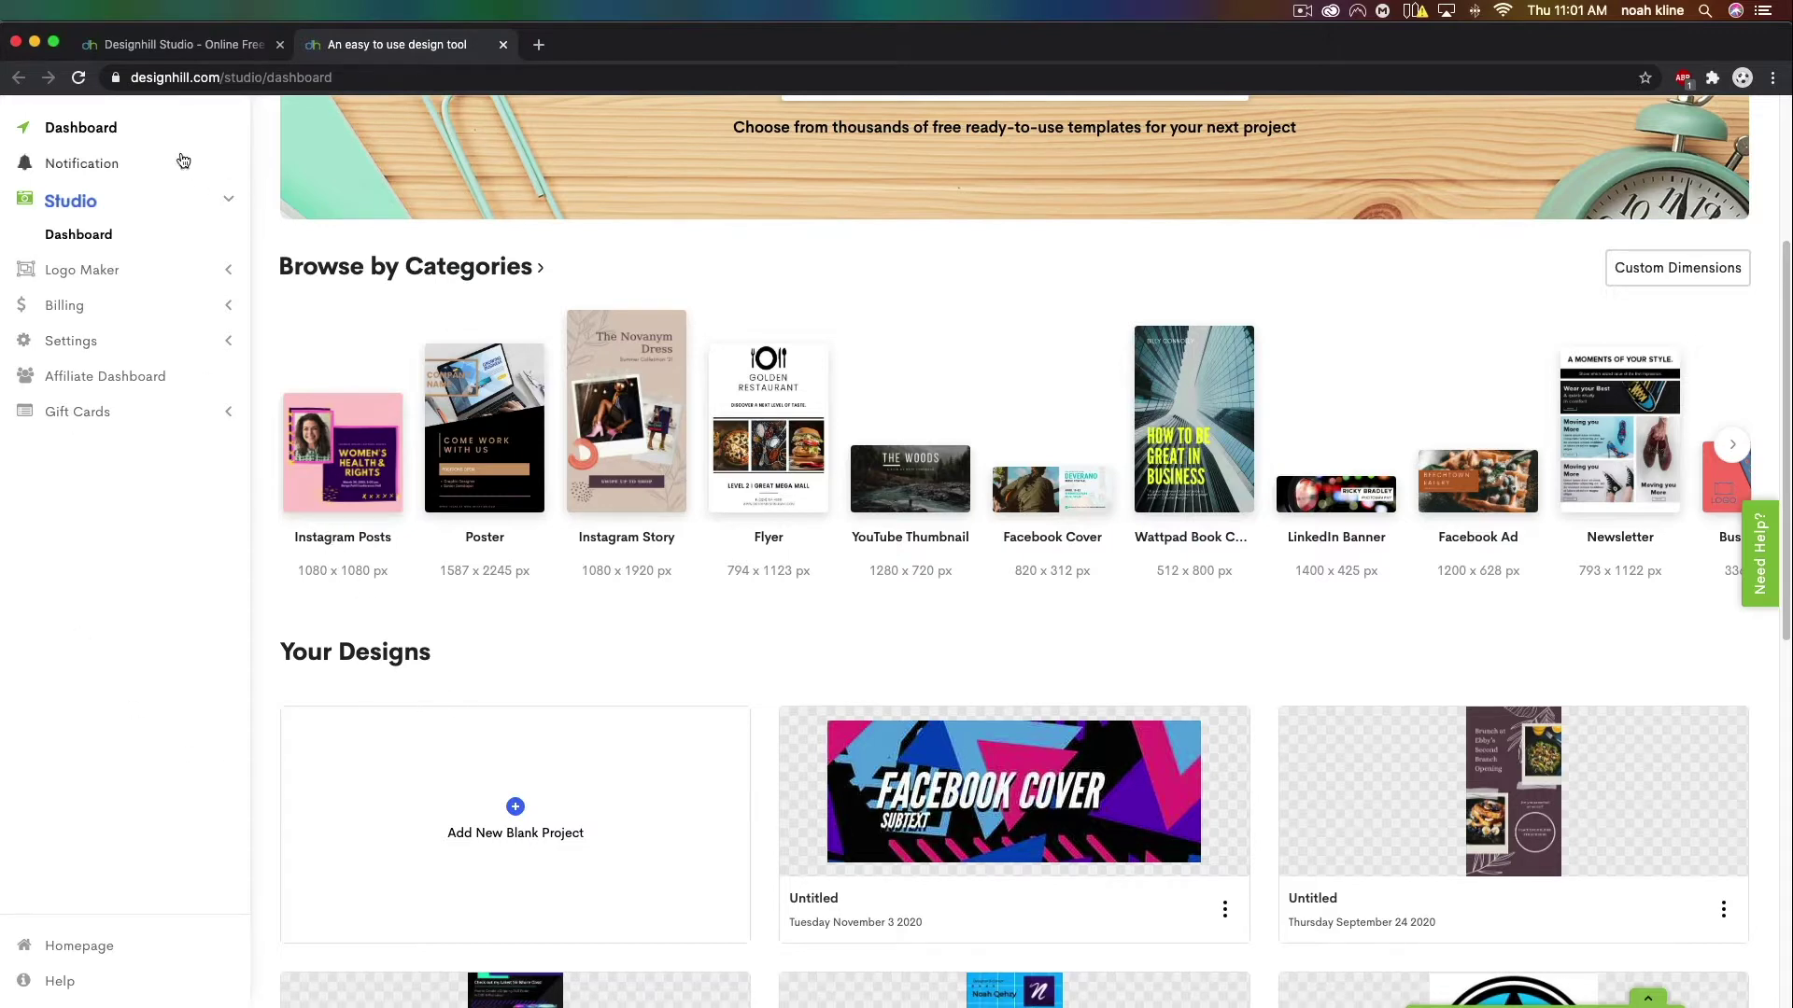
# Examine the Designhill Studio landing page and its gallery of sample designs.
pyautogui.click(121, 52)
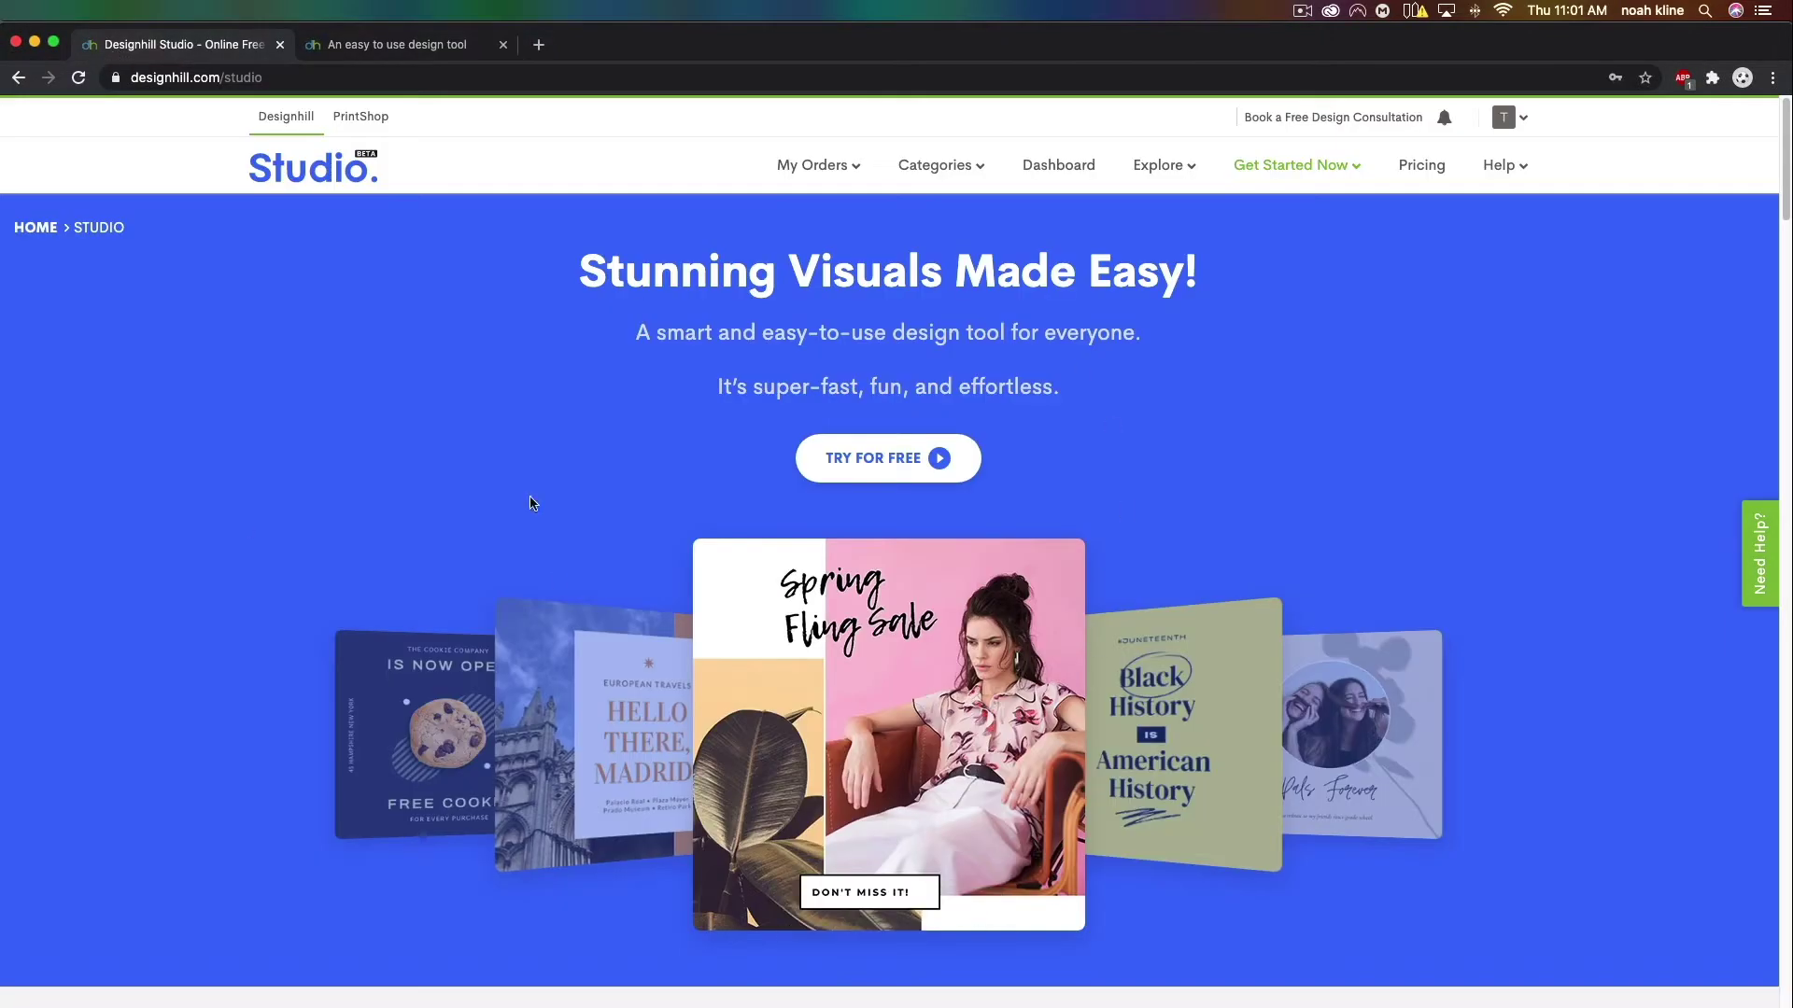
pyautogui.scroll(-10, 358, 468)
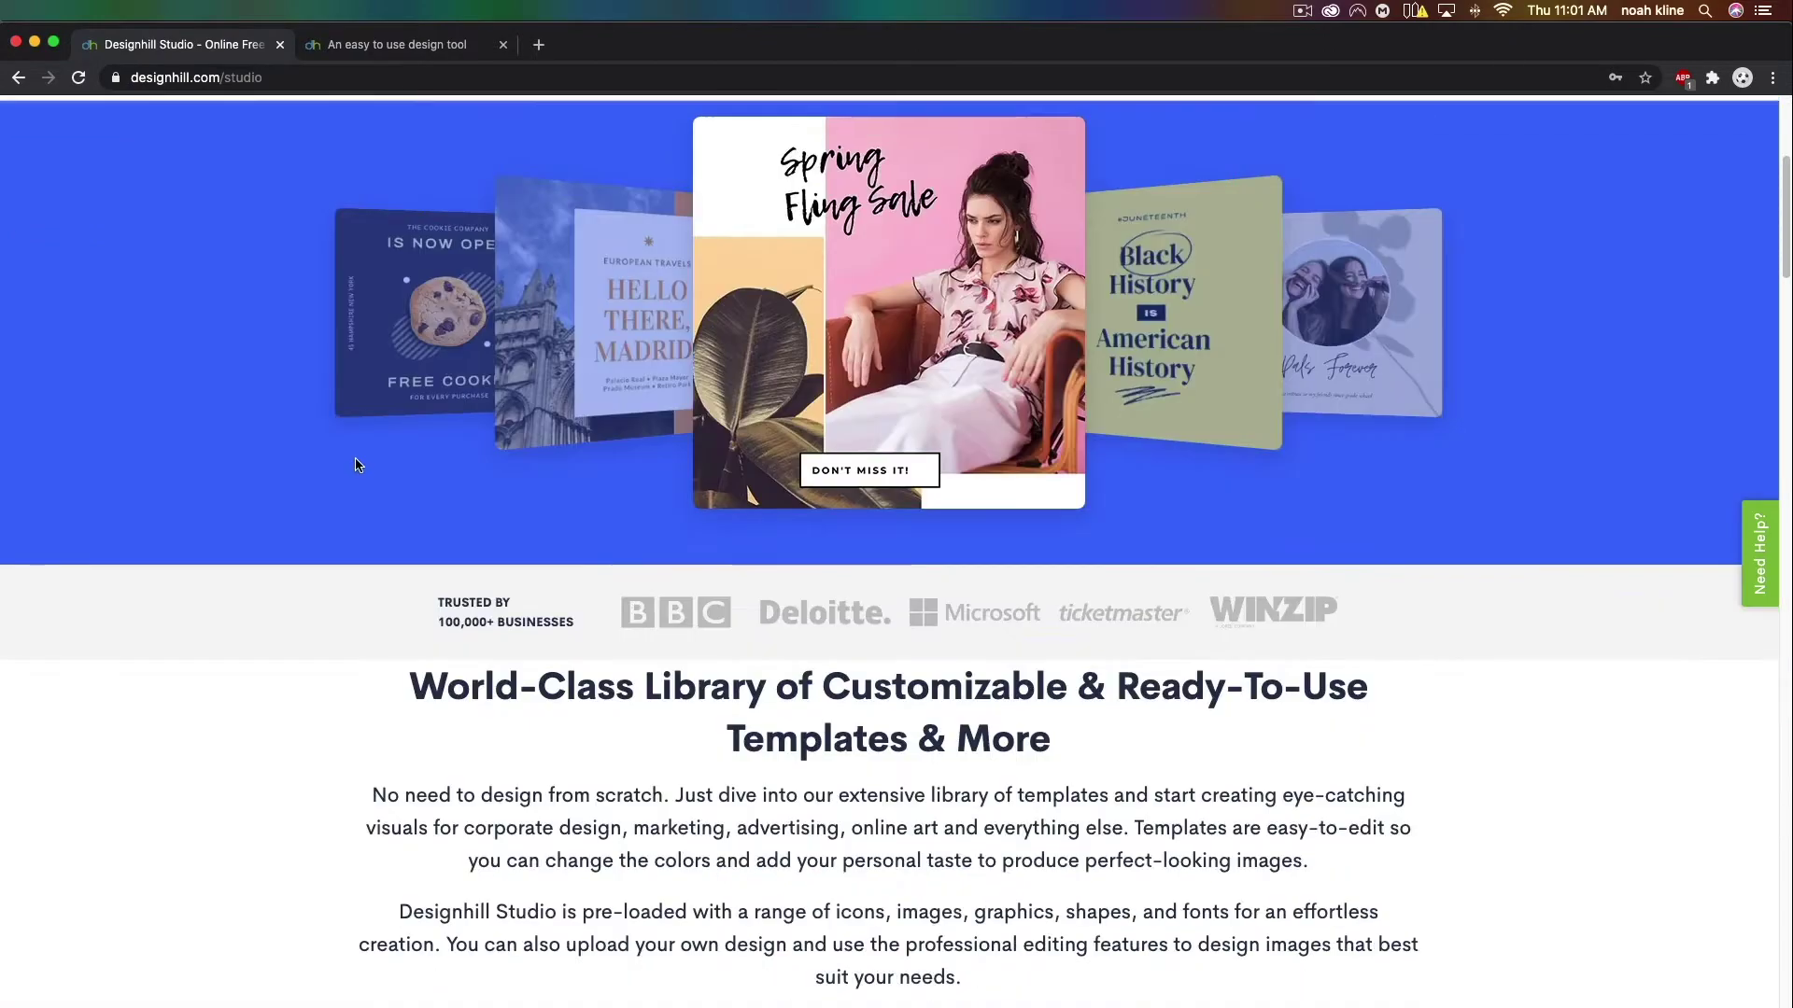
pyautogui.scroll(-3, 704, 383)
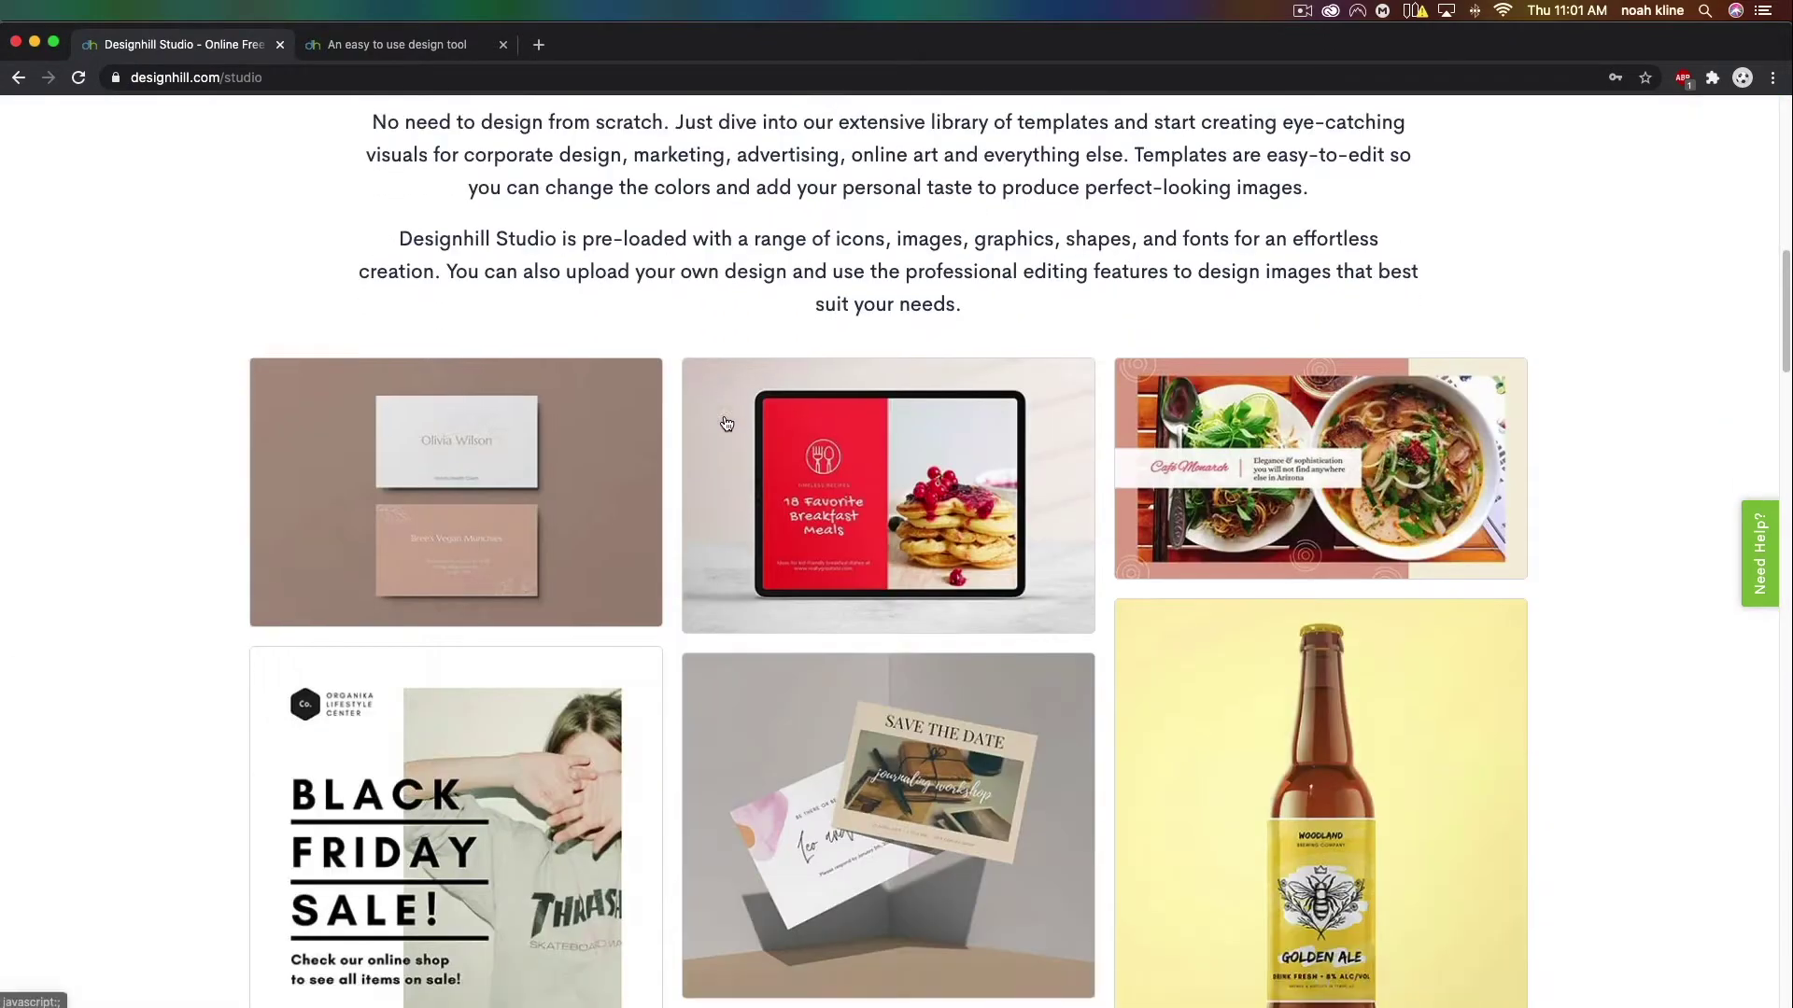
pyautogui.click(359, 49)
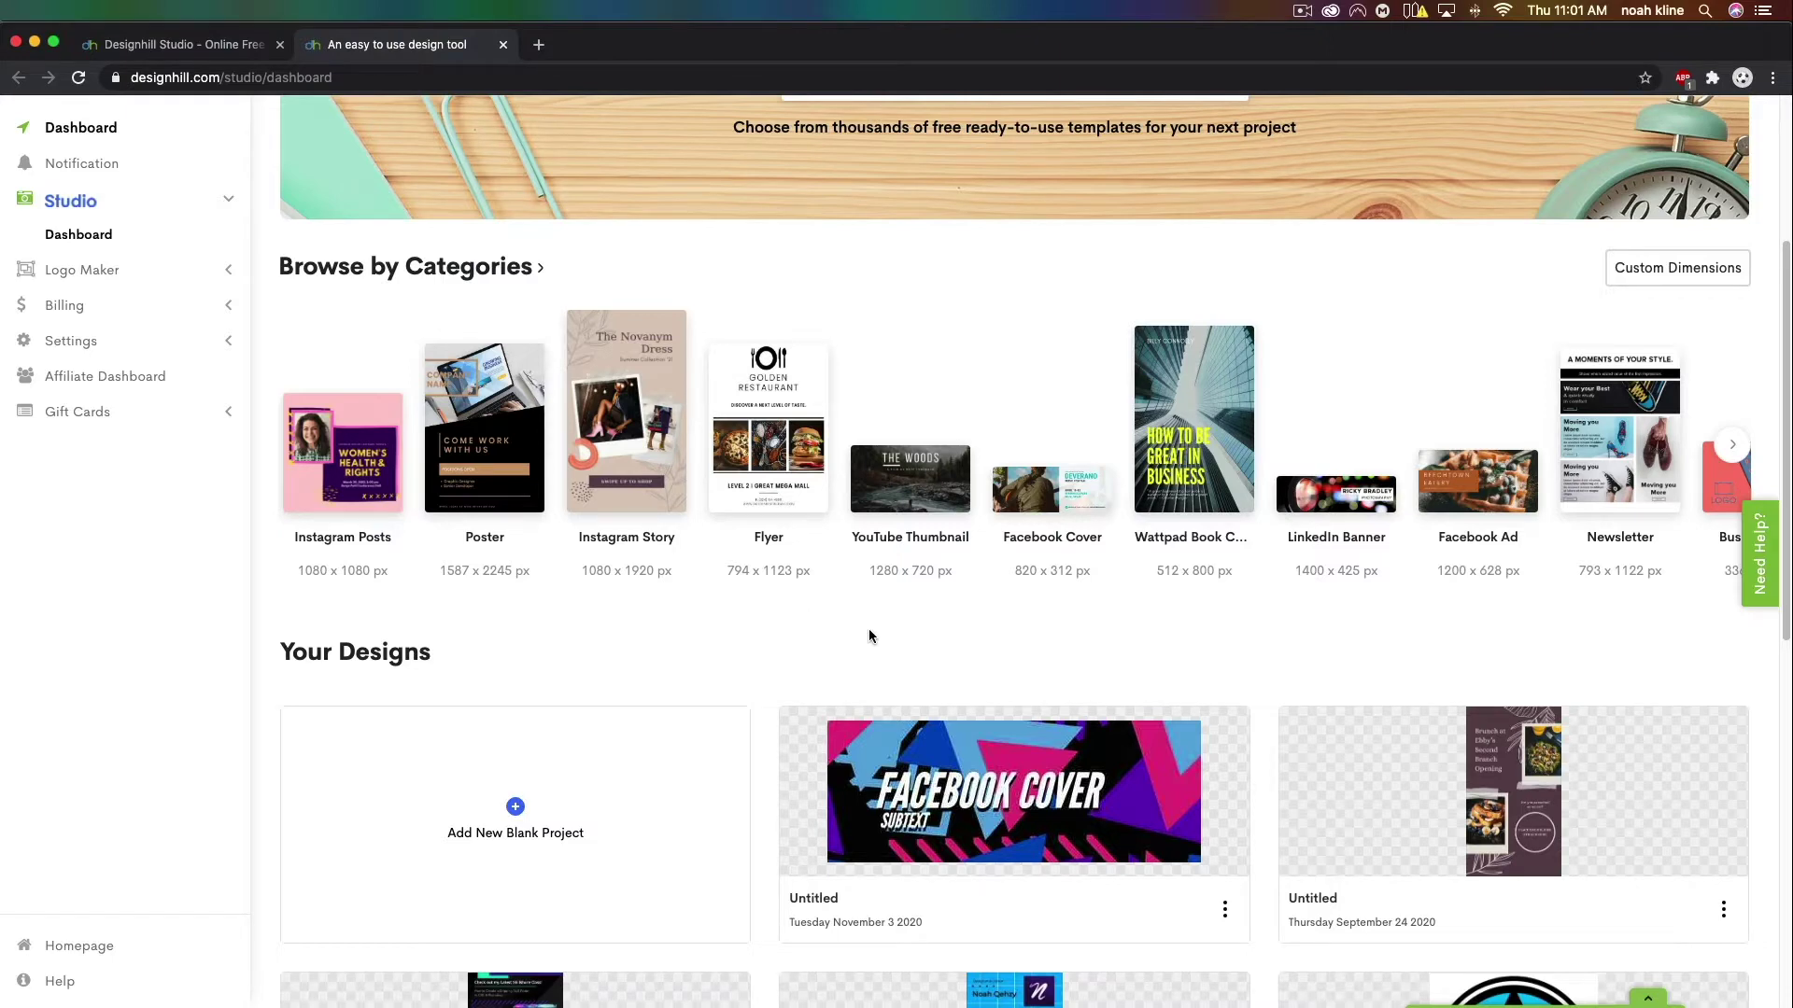
pyautogui.click(183, 46)
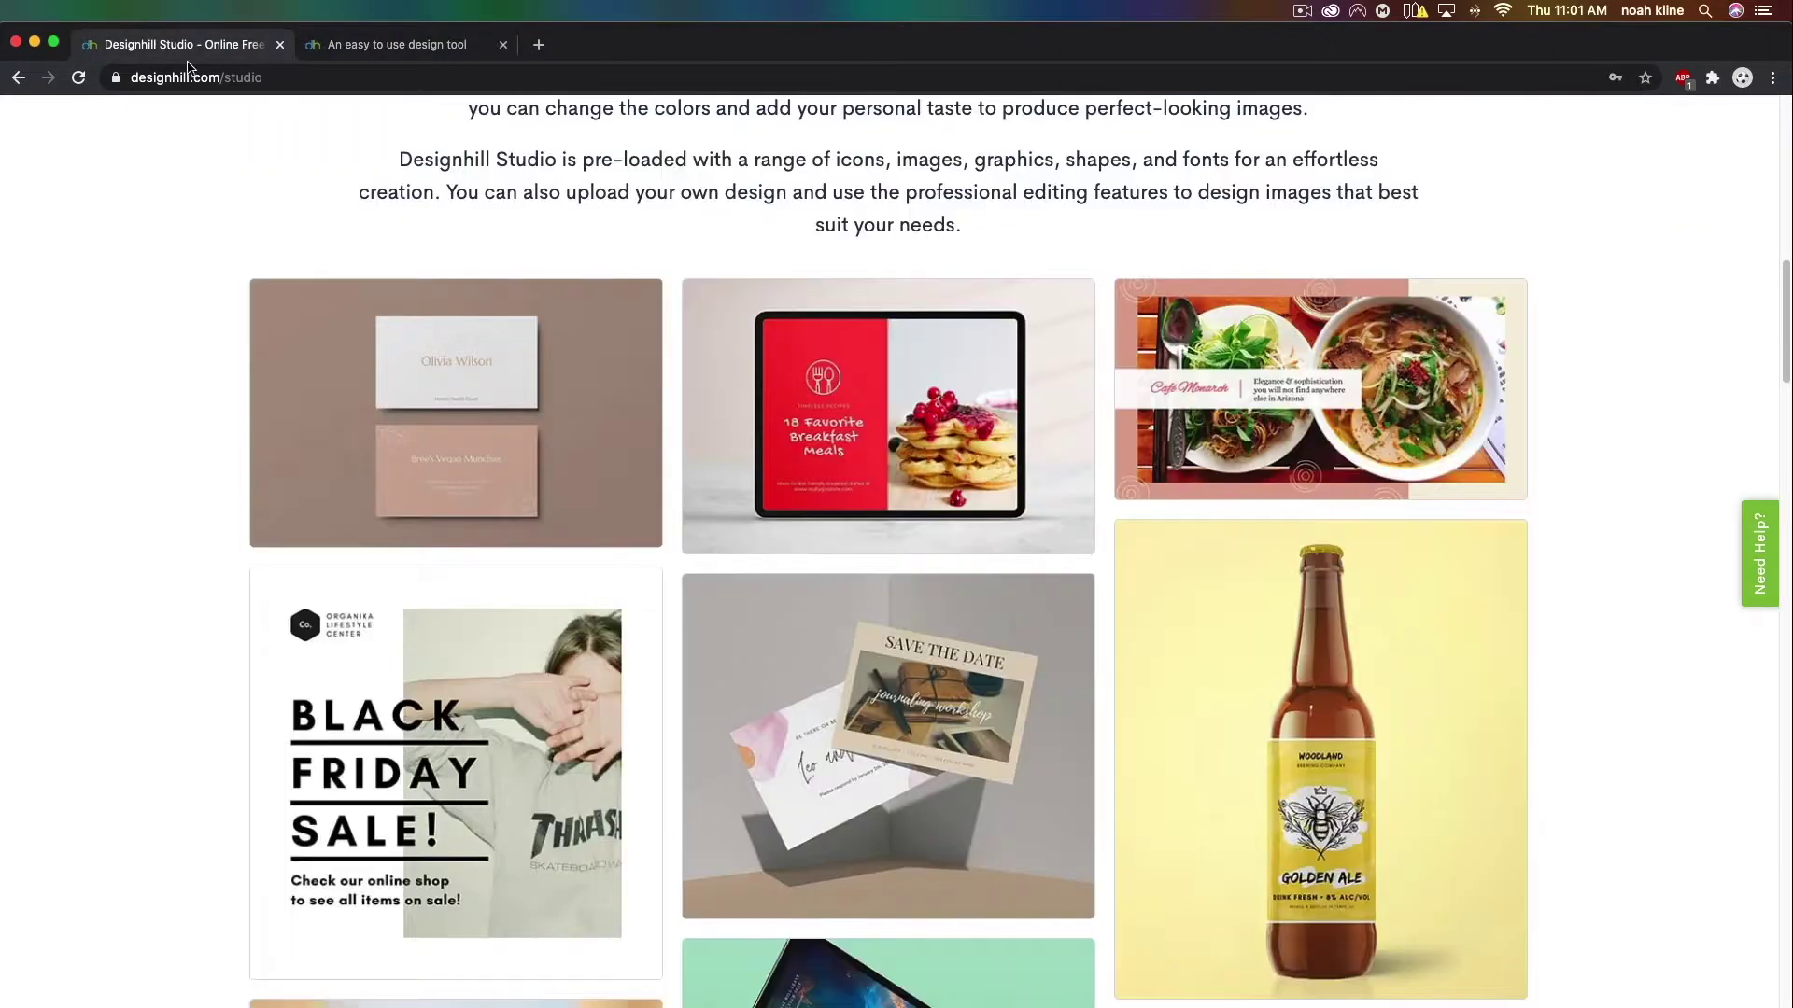
pyautogui.scroll(10, 1576, 418)
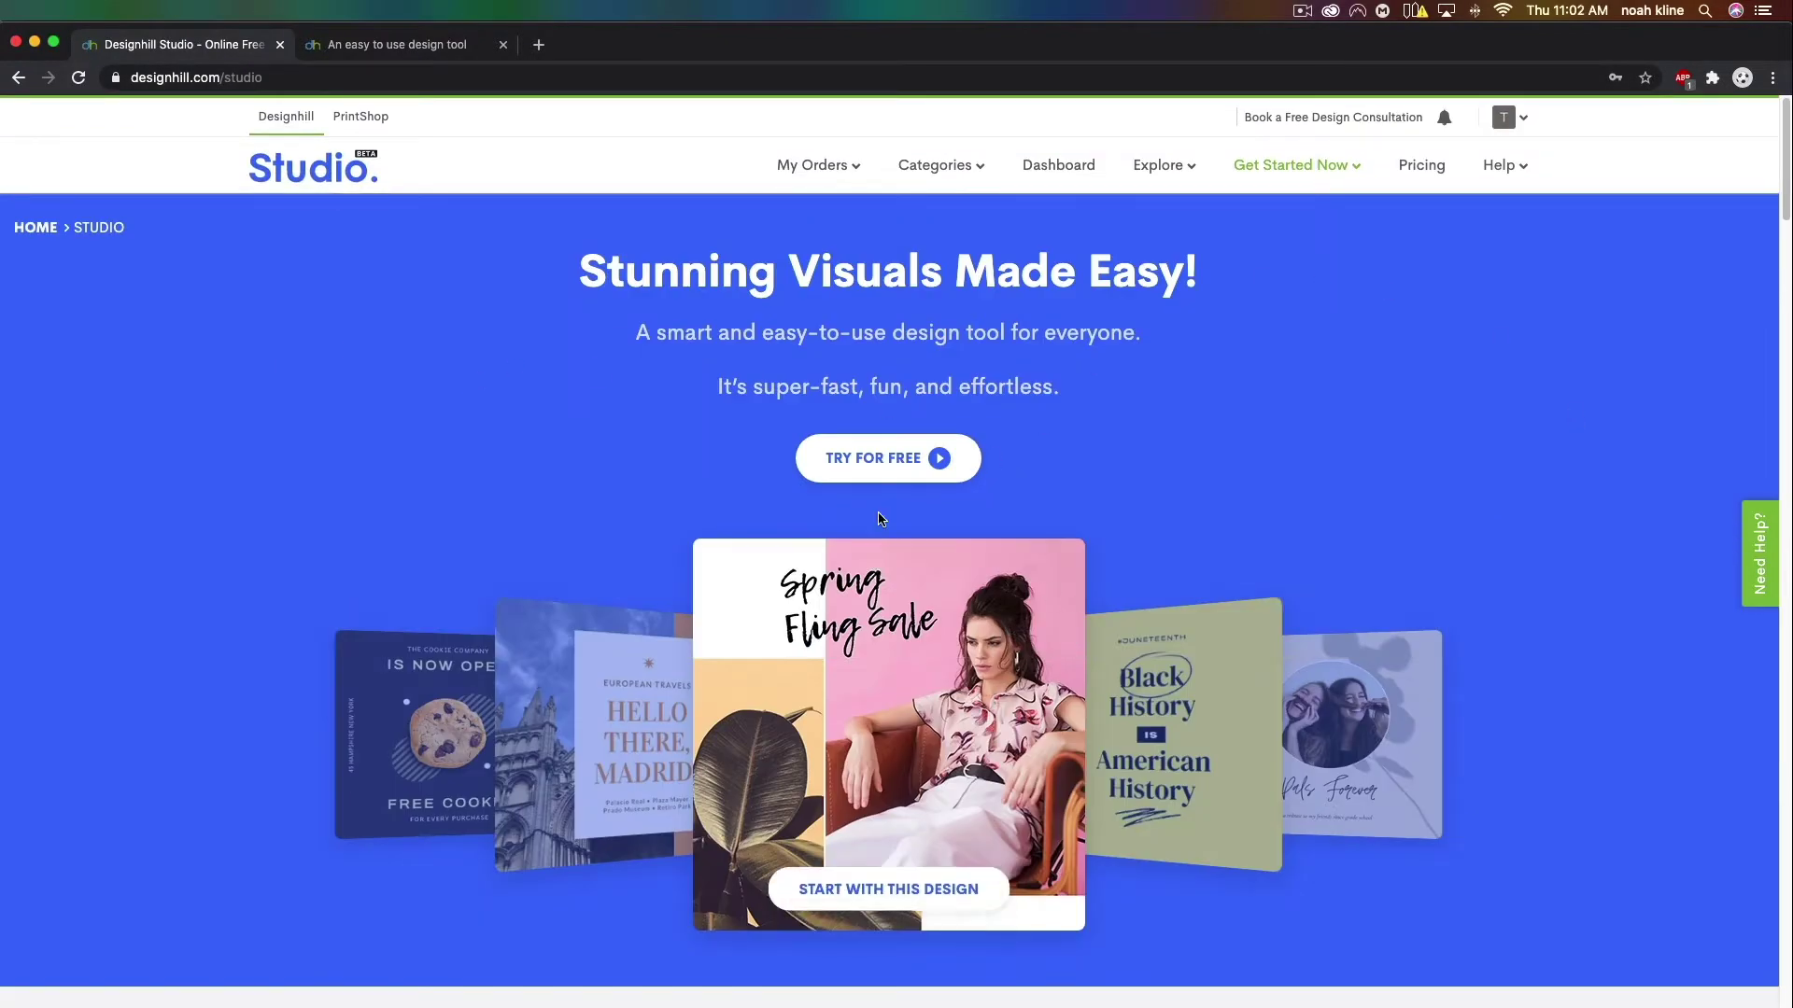
# From the studio dashboard, start a new 1080 x 1080 px design in the Instagram Posts category.
pyautogui.click(404, 52)
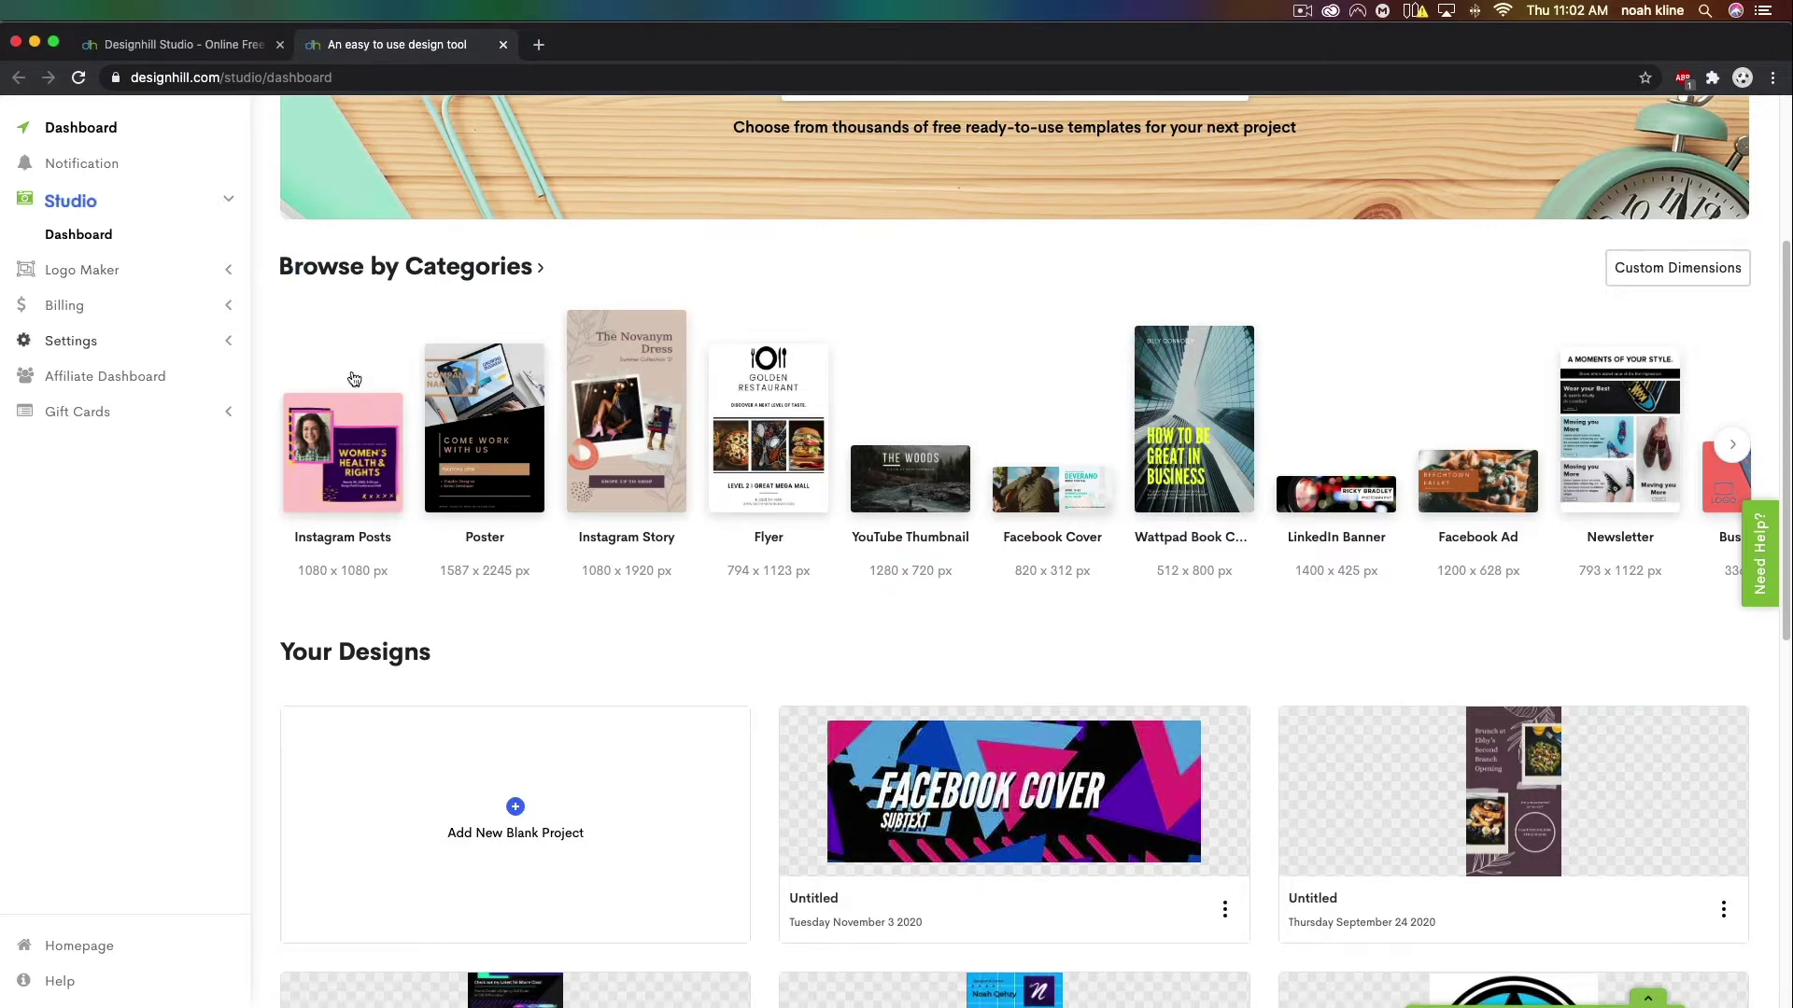
pyautogui.scroll(-3, 1190, 587)
pyautogui.scroll(-1, 1190, 597)
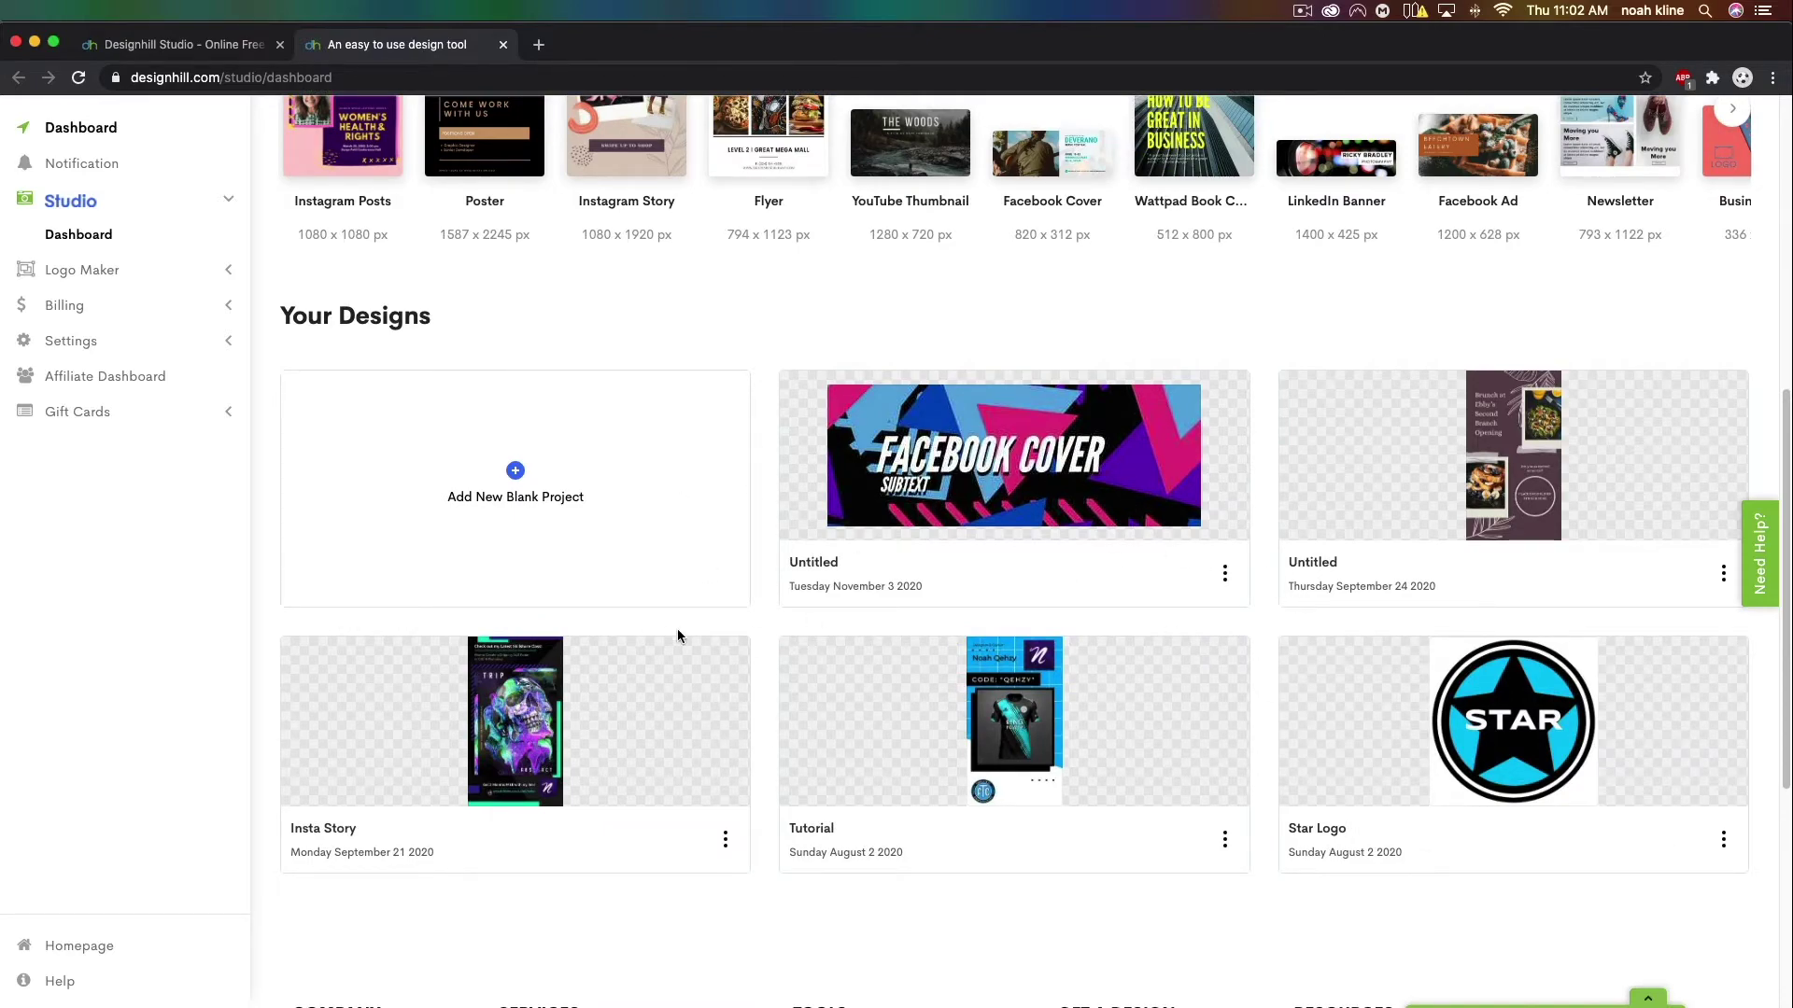
pyautogui.scroll(3, 560, 523)
pyautogui.scroll(2, 756, 555)
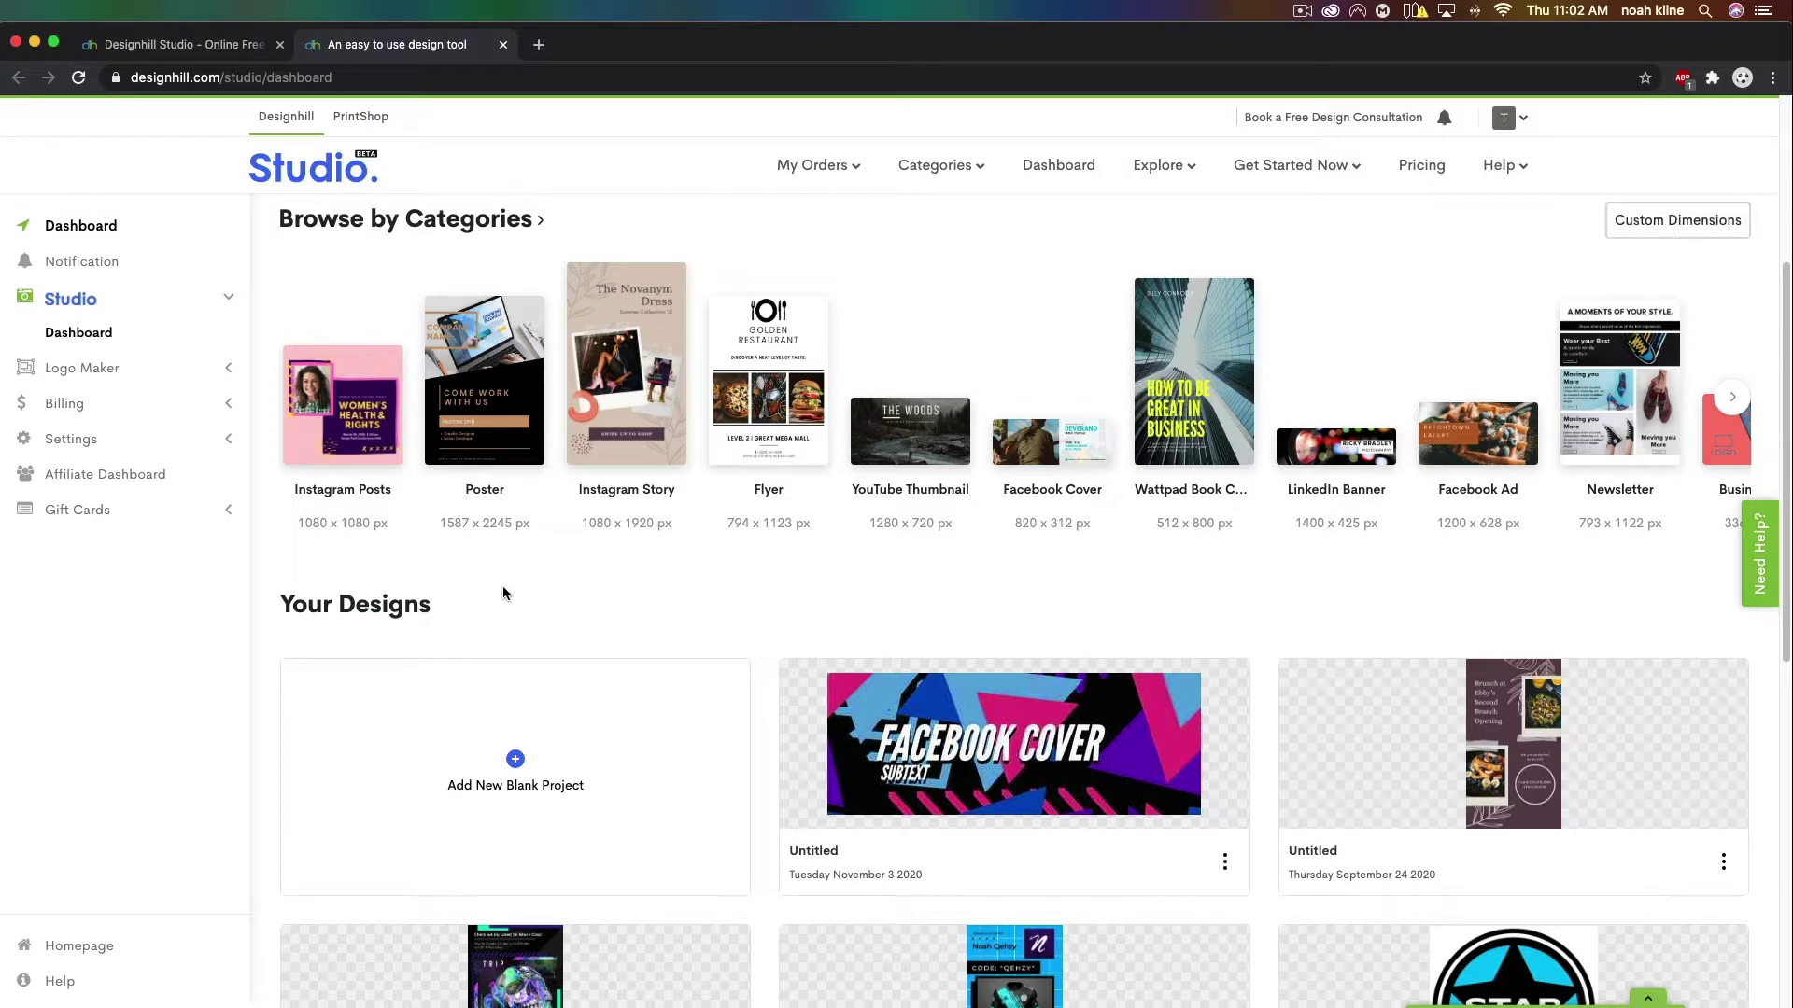
pyautogui.click(318, 437)
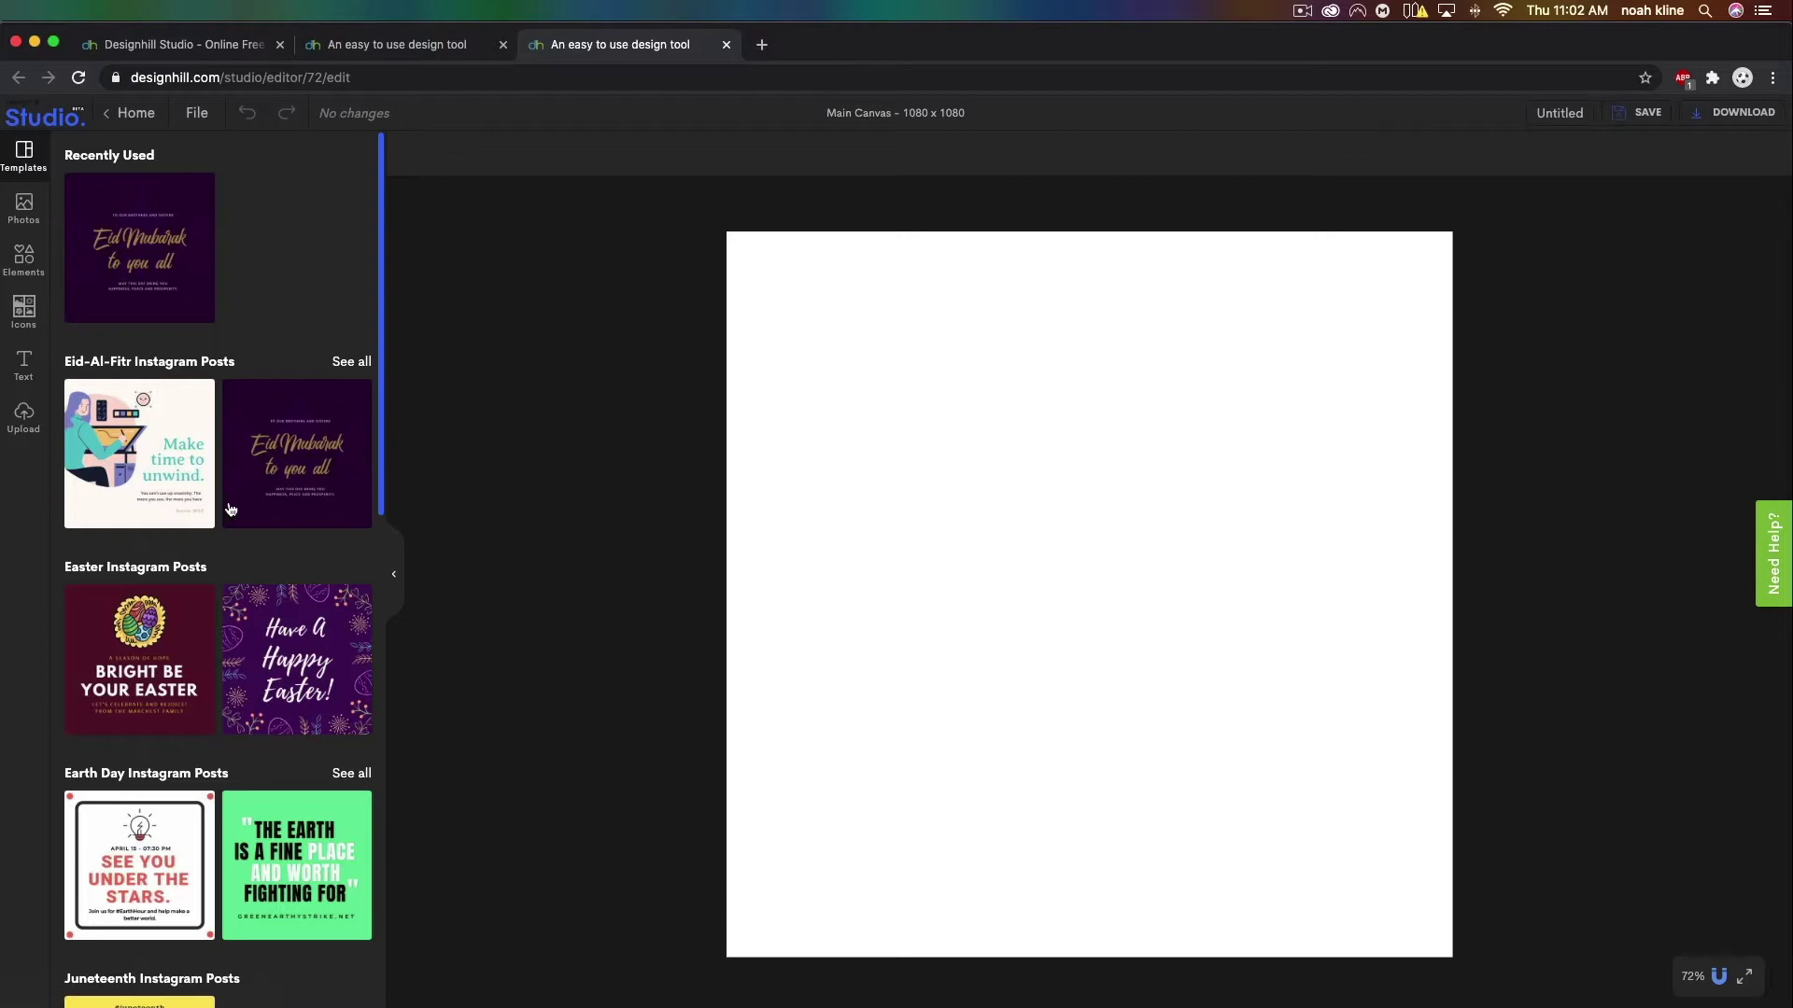
# Look through the Instagram post templates across the holiday, food, sale, wedding and travel categories.
pyautogui.scroll(-10, 230, 509)
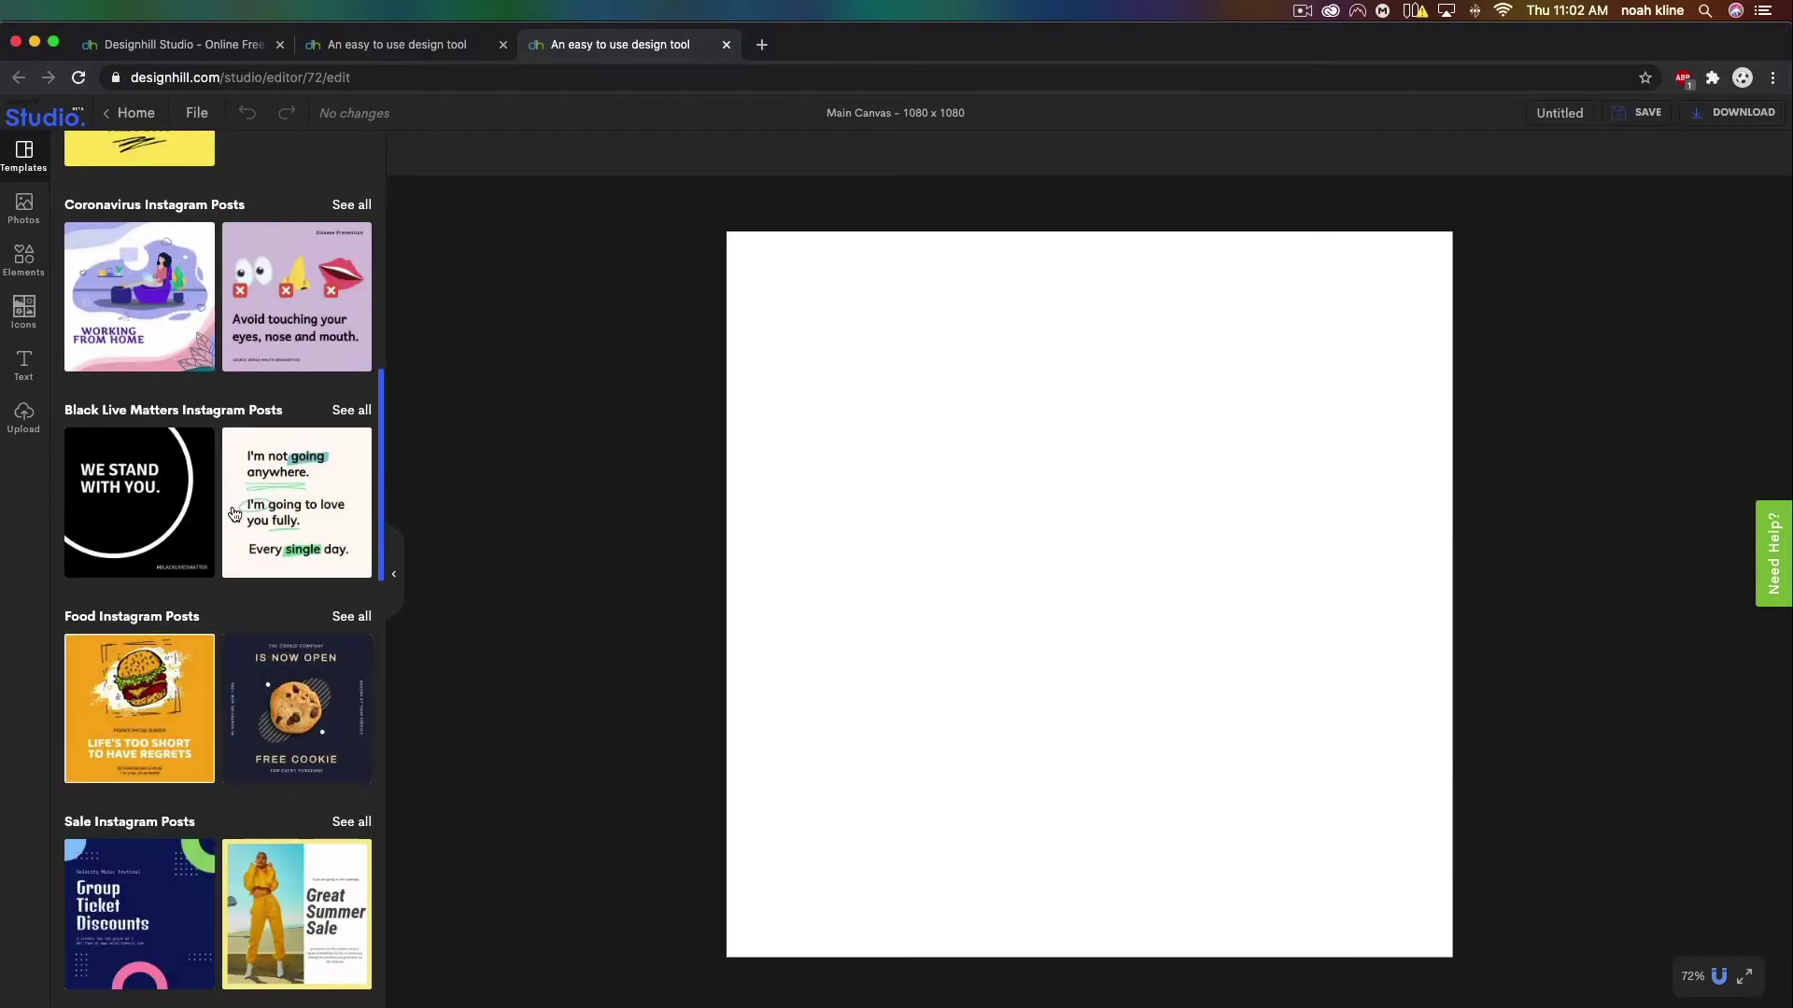
pyautogui.scroll(-7, 235, 513)
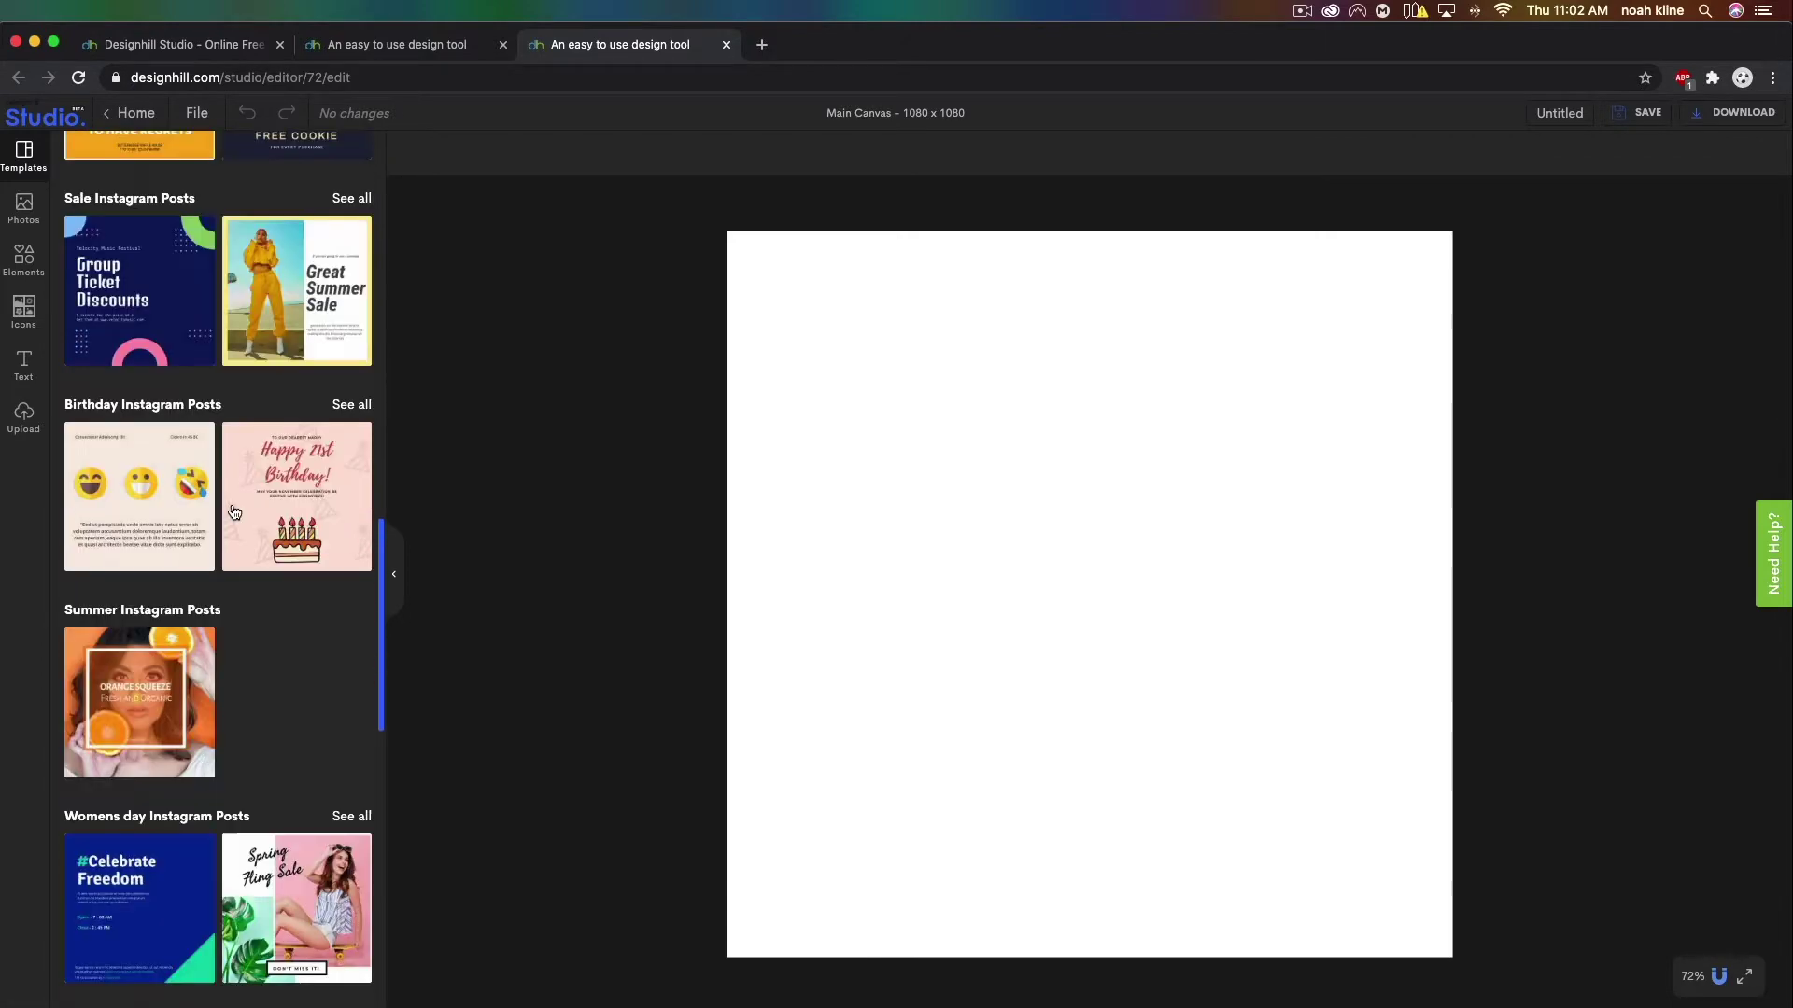
pyautogui.scroll(-5, 234, 513)
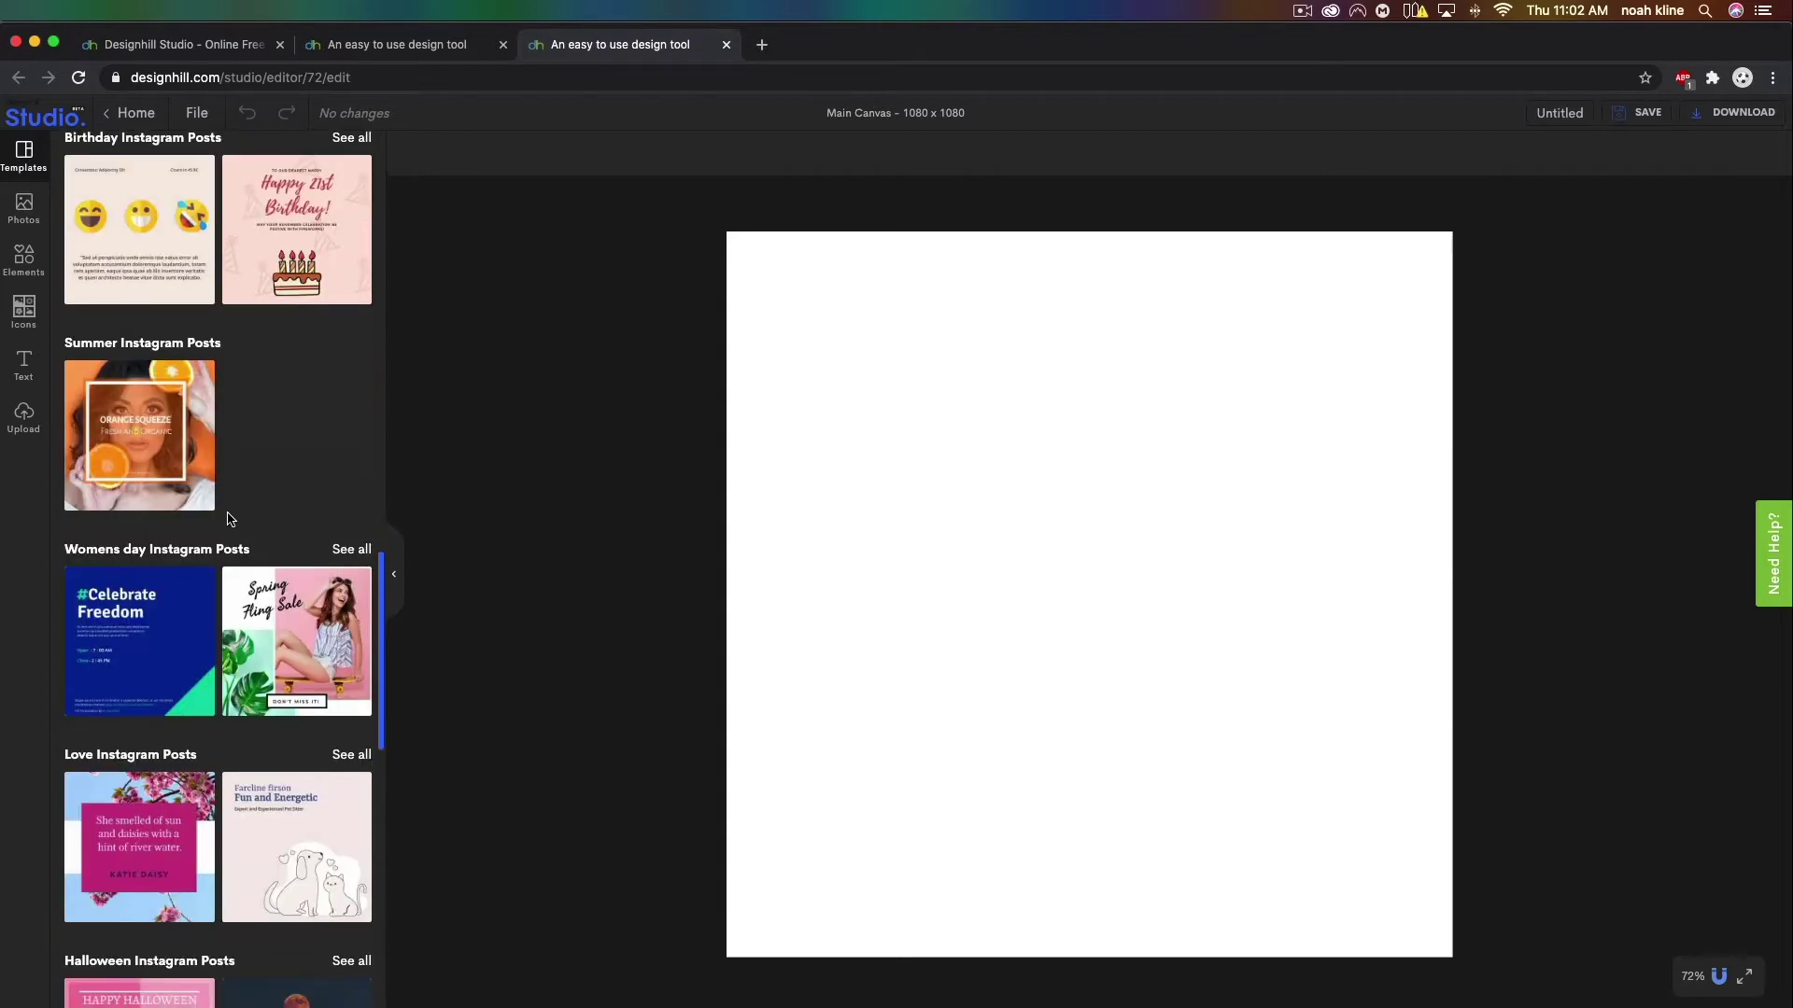
pyautogui.scroll(-8, 230, 519)
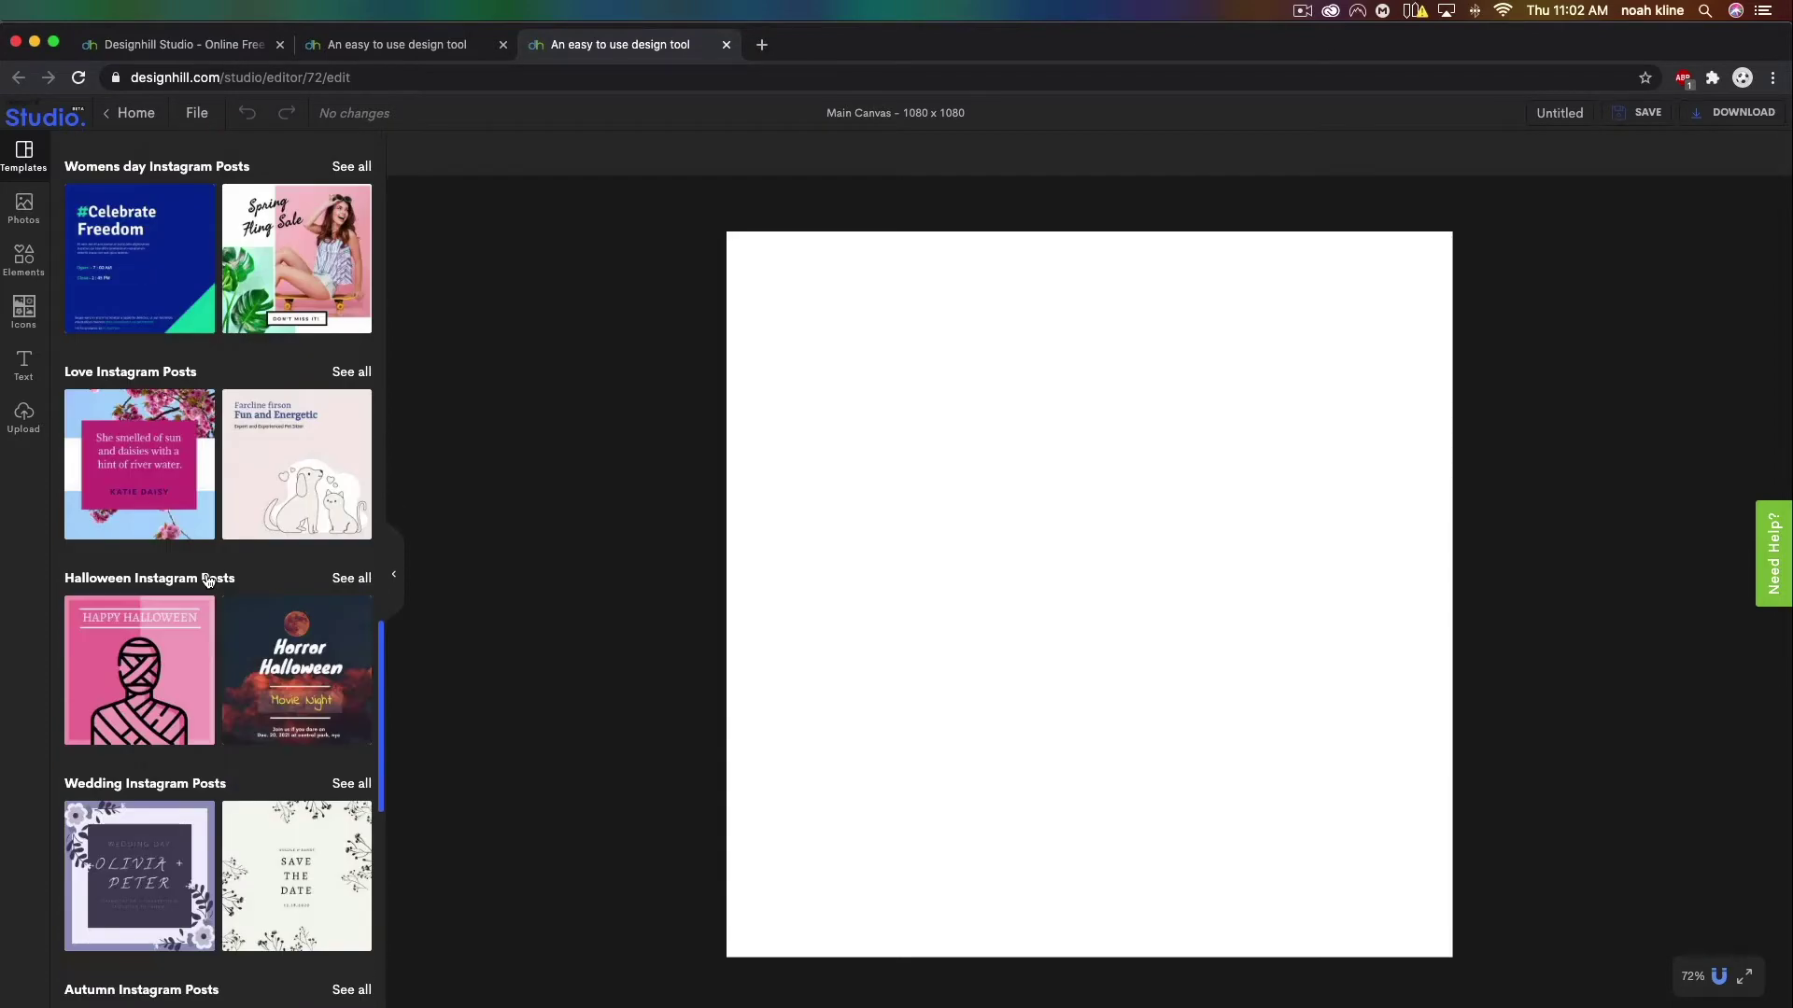
pyautogui.scroll(-5, 207, 582)
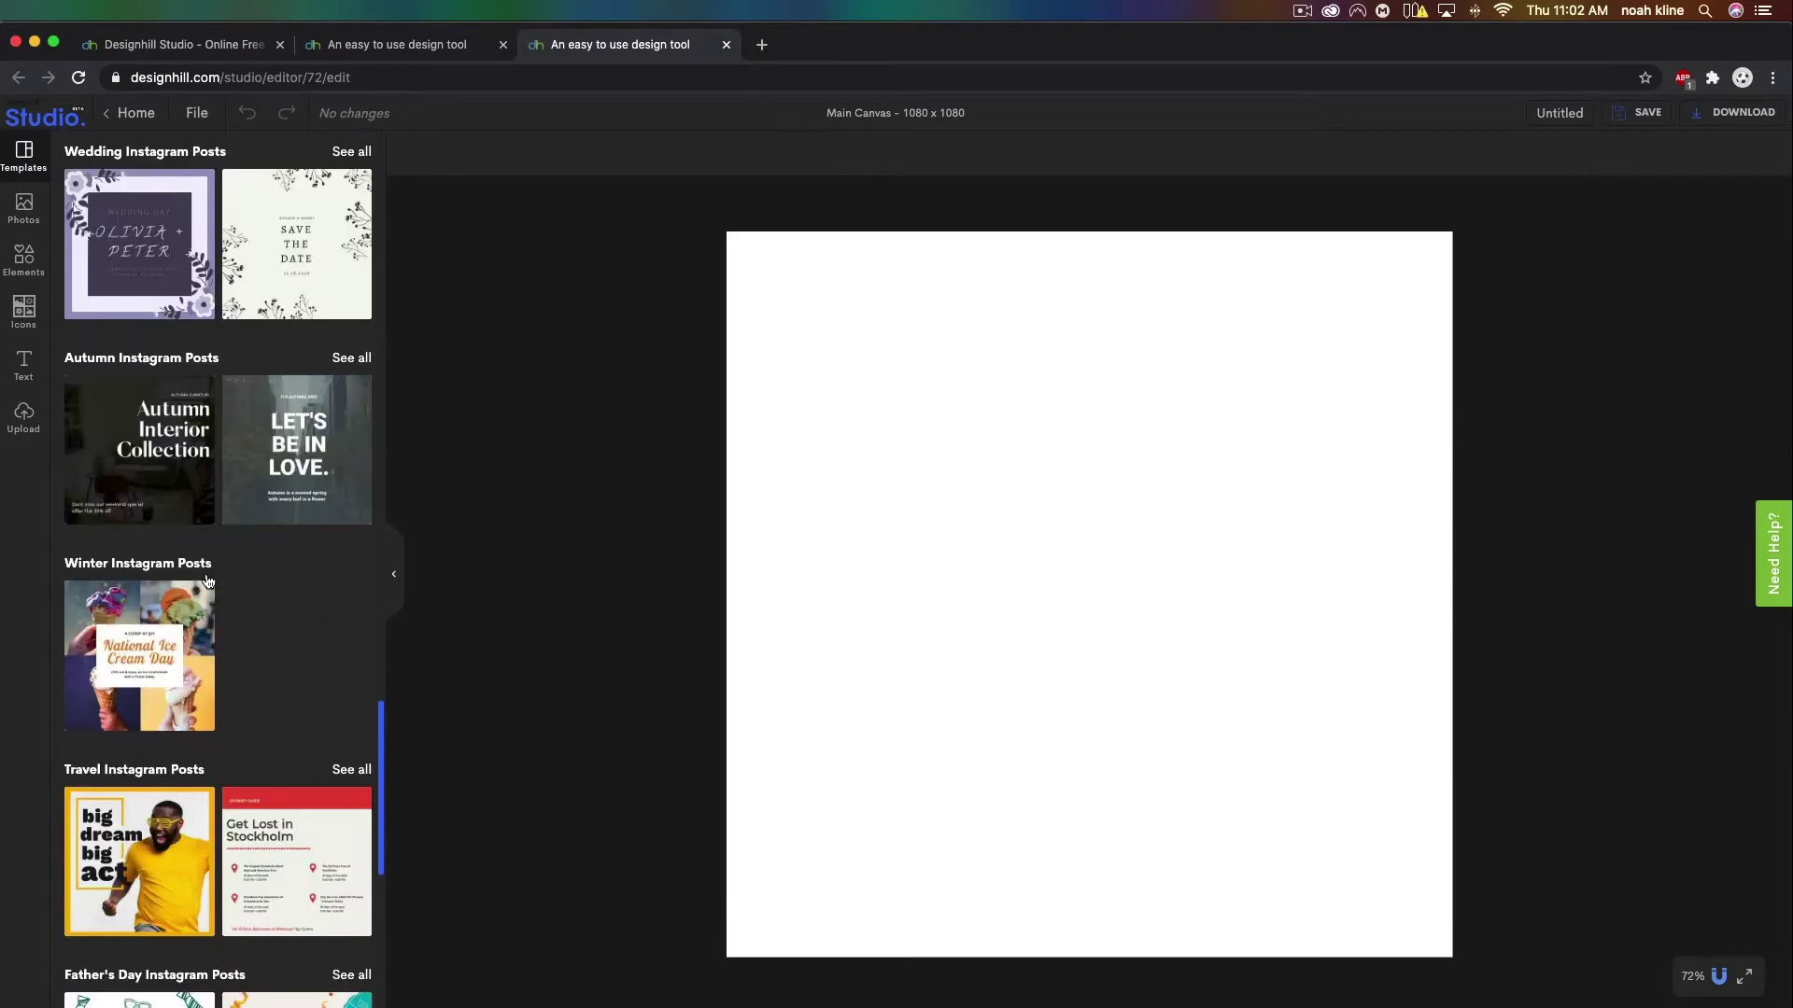
pyautogui.scroll(-5, 235, 582)
pyautogui.scroll(10, 237, 584)
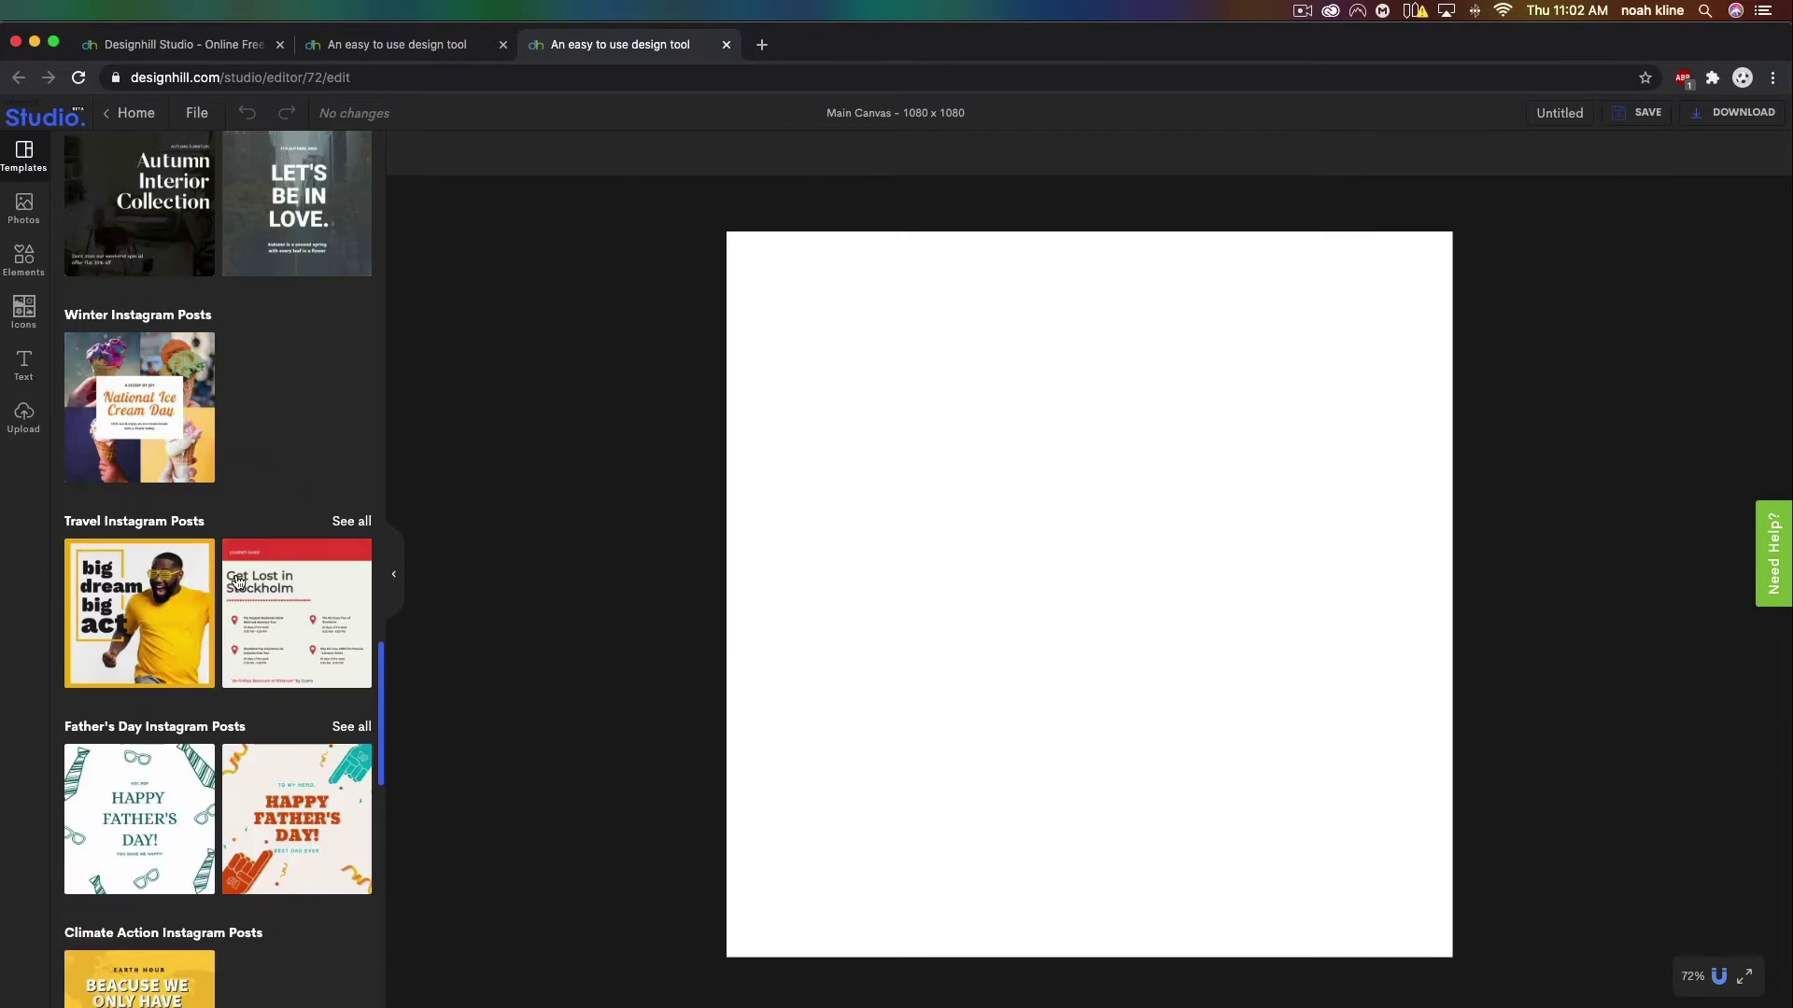
pyautogui.scroll(10, 238, 583)
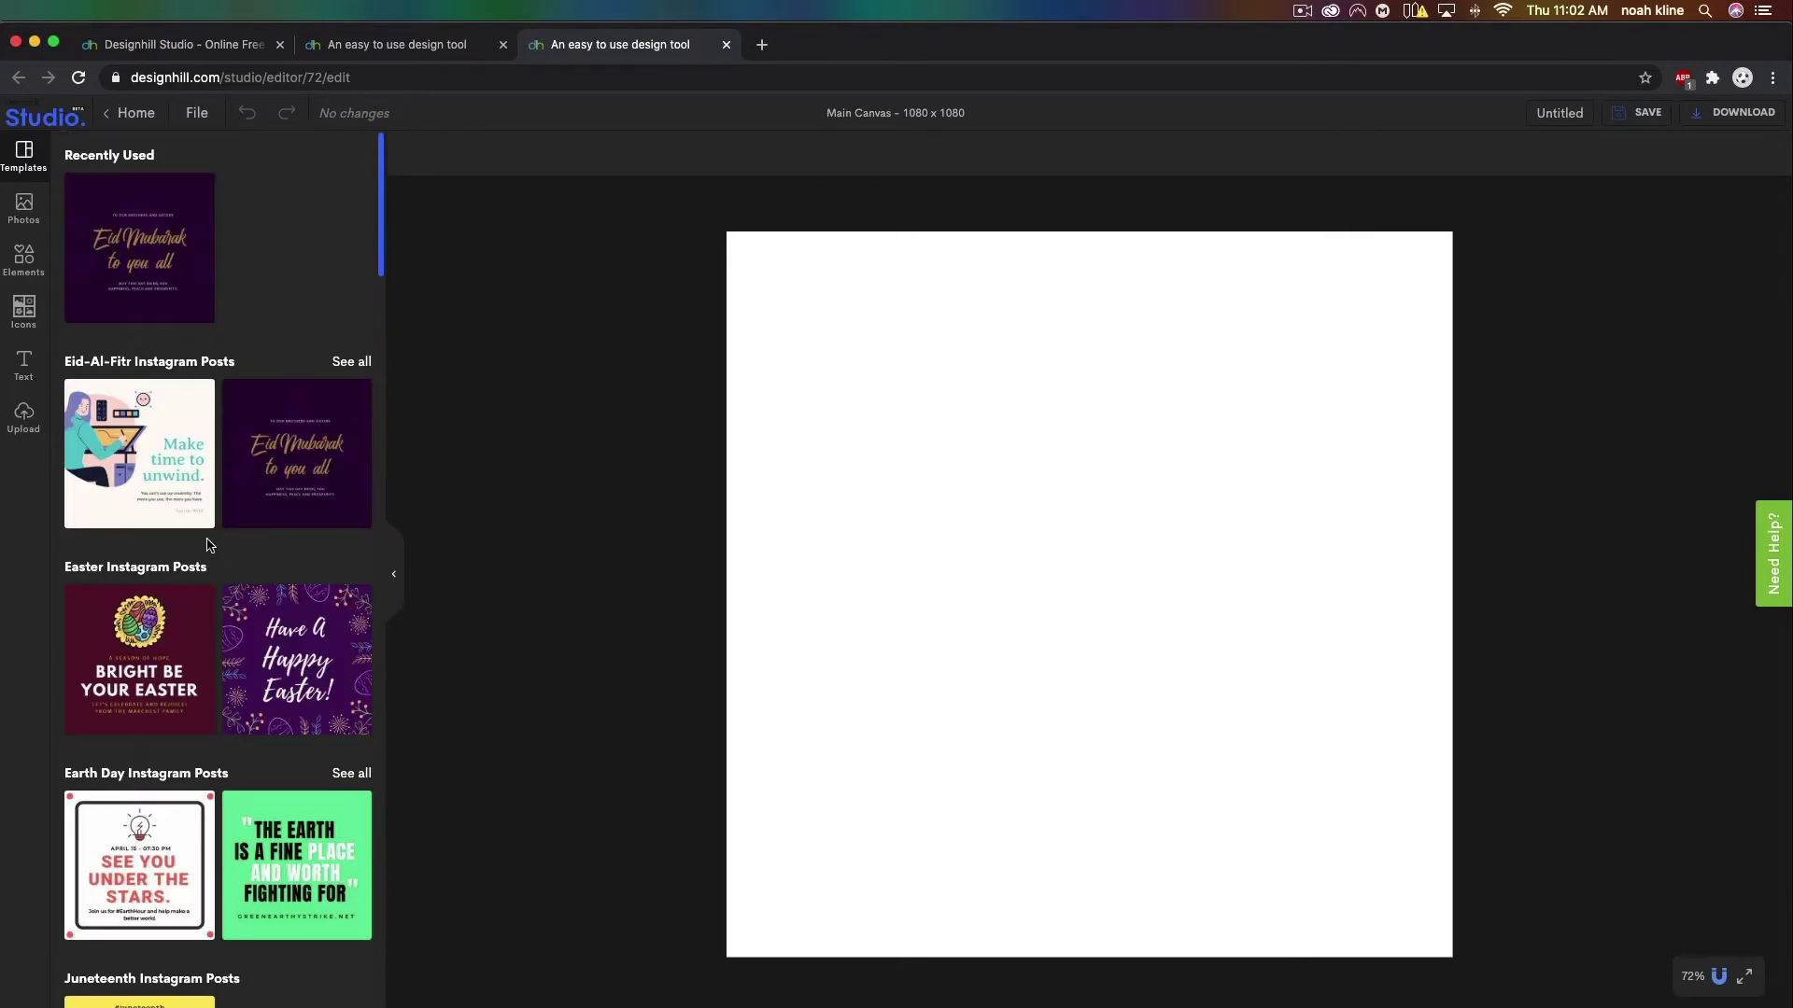
# Show the uploaded images and check the December Bundle Pack reference design in Photoshop before returning to the browser editor.
pyautogui.click(24, 416)
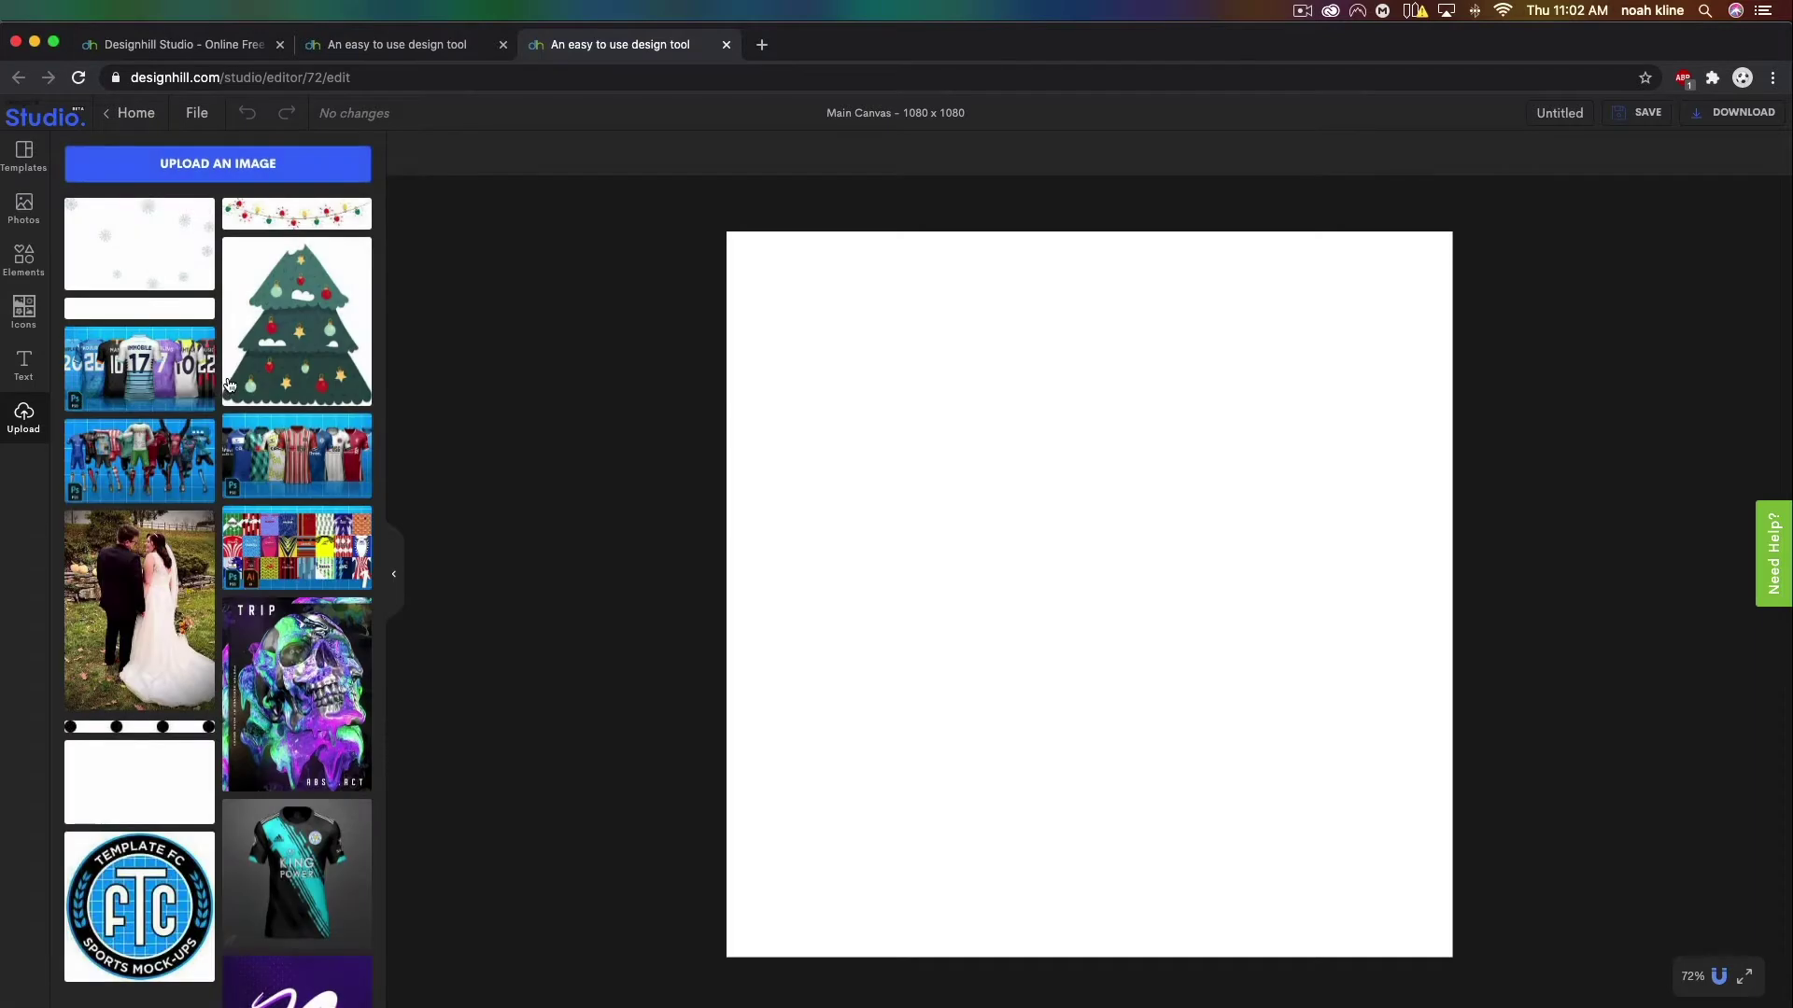
pyautogui.hotkey('ctrl', 'Right')
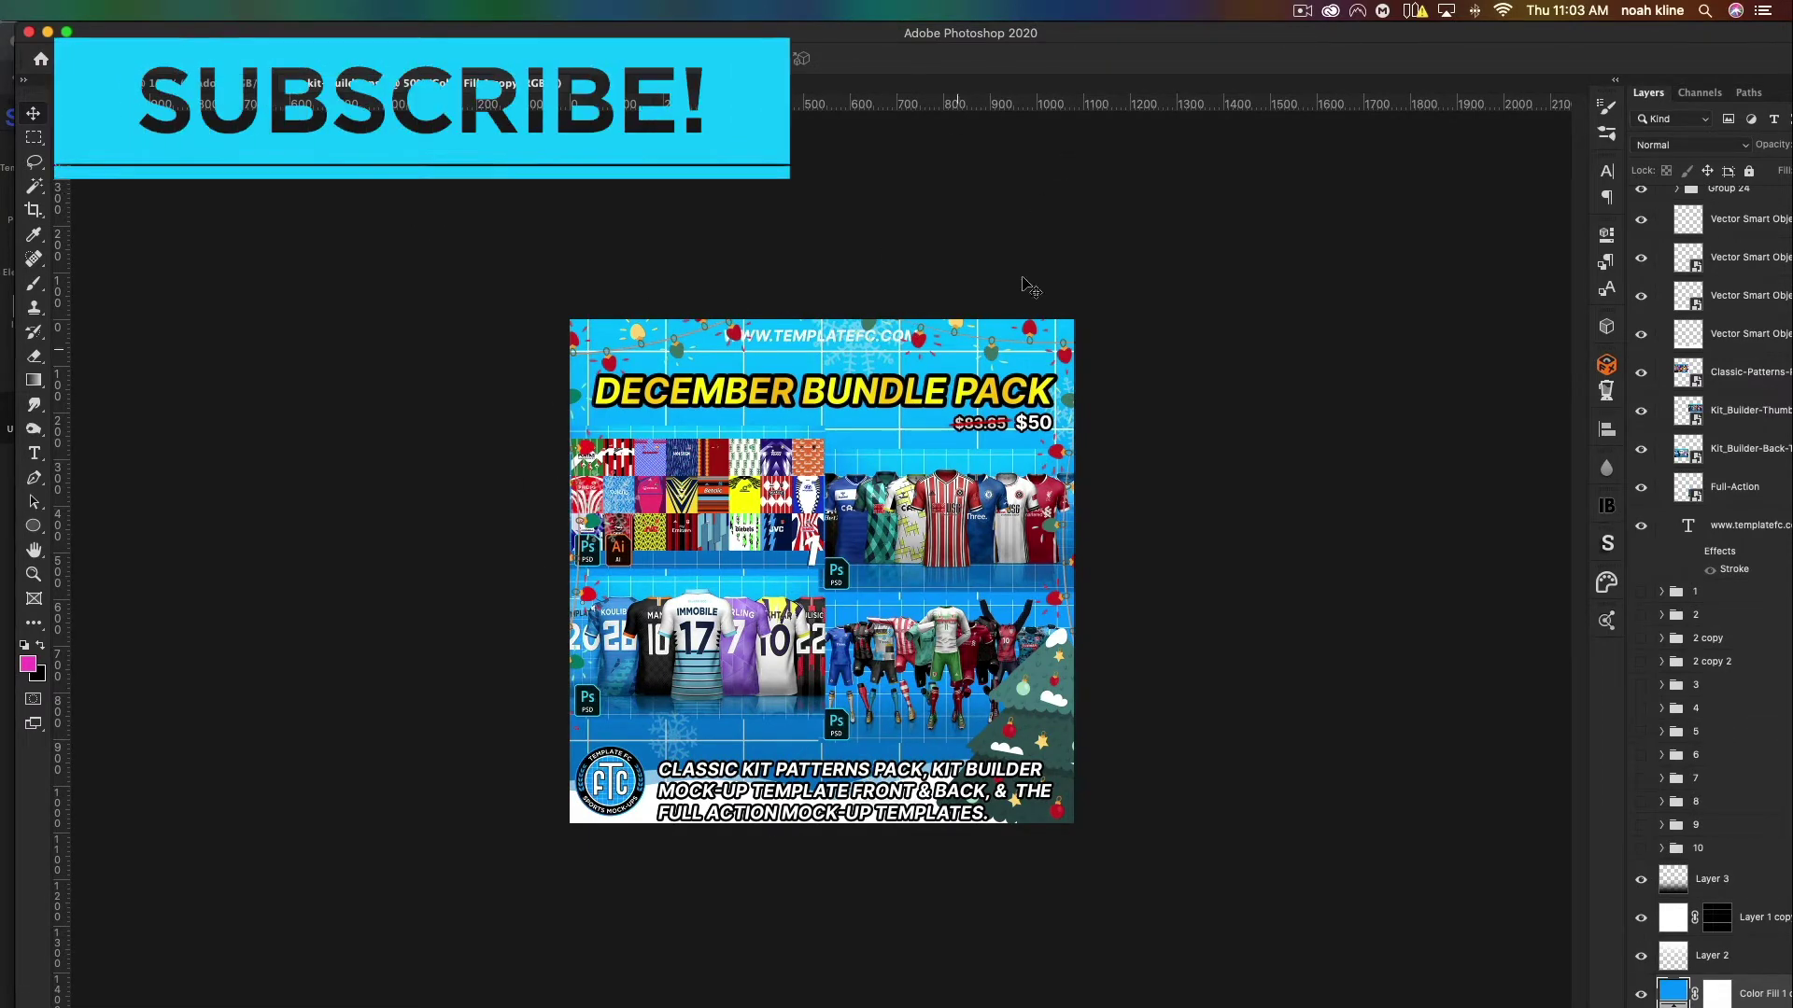
pyautogui.hotkey('ctrl', 'Left')
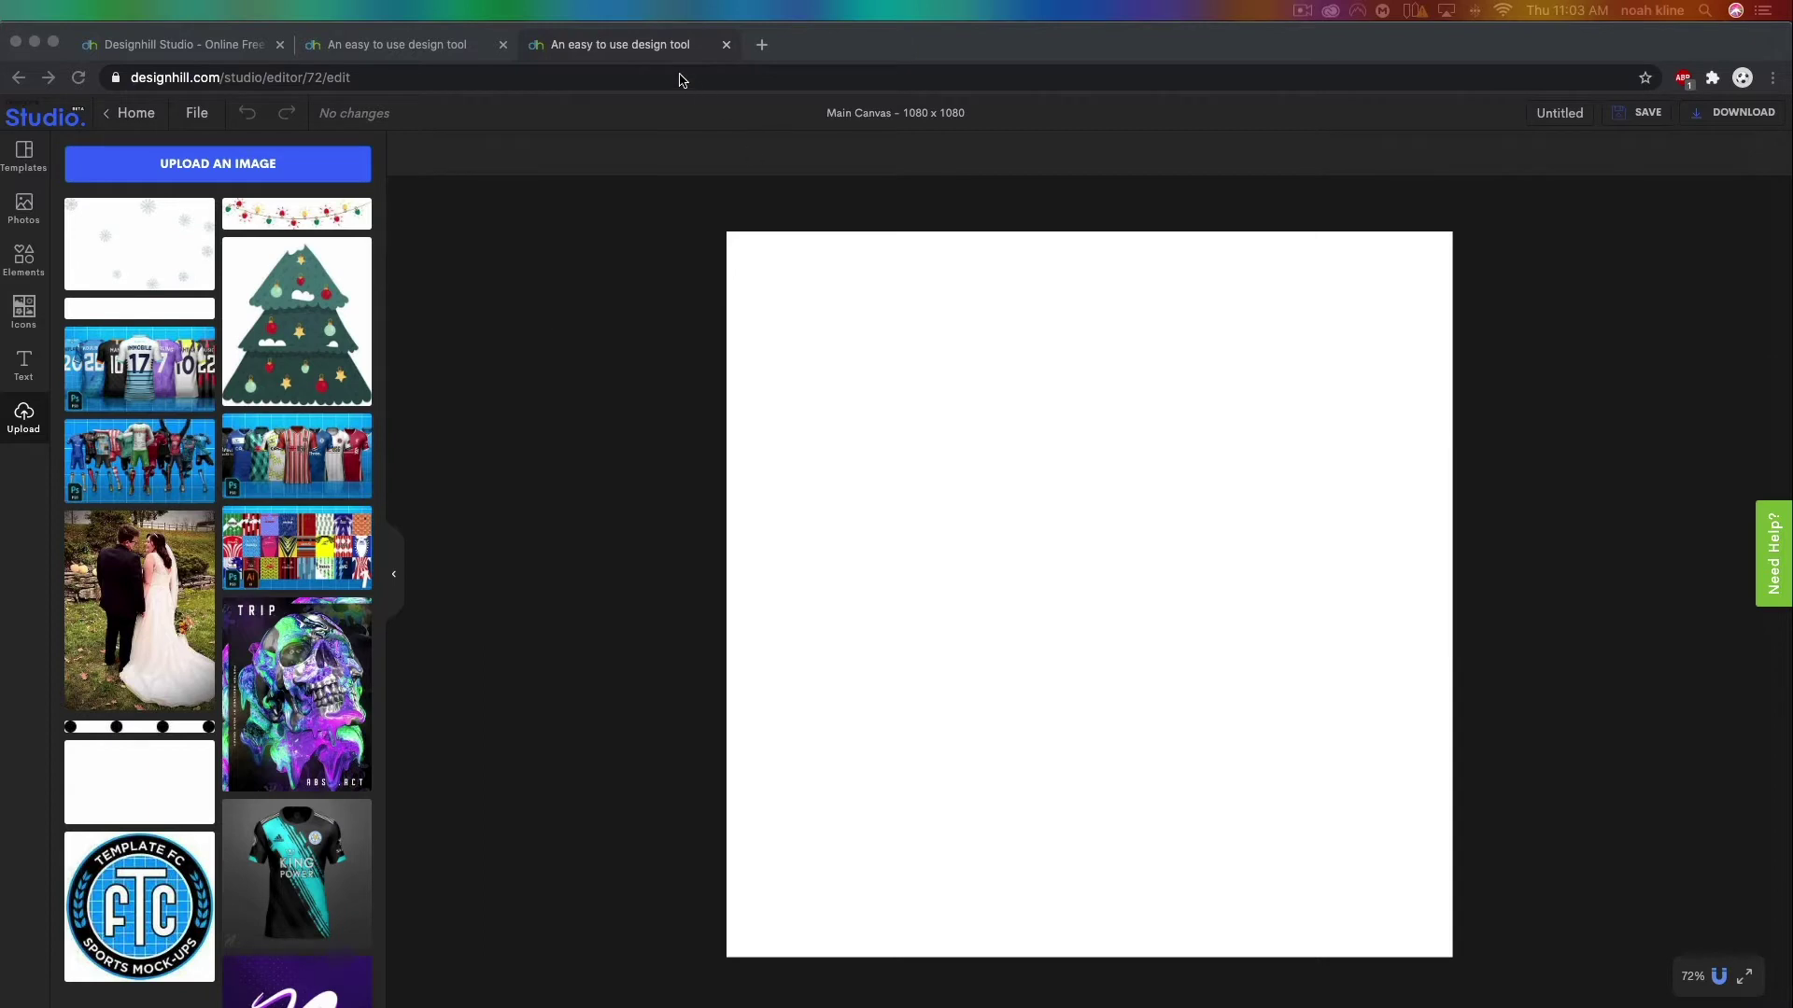
pyautogui.click(619, 53)
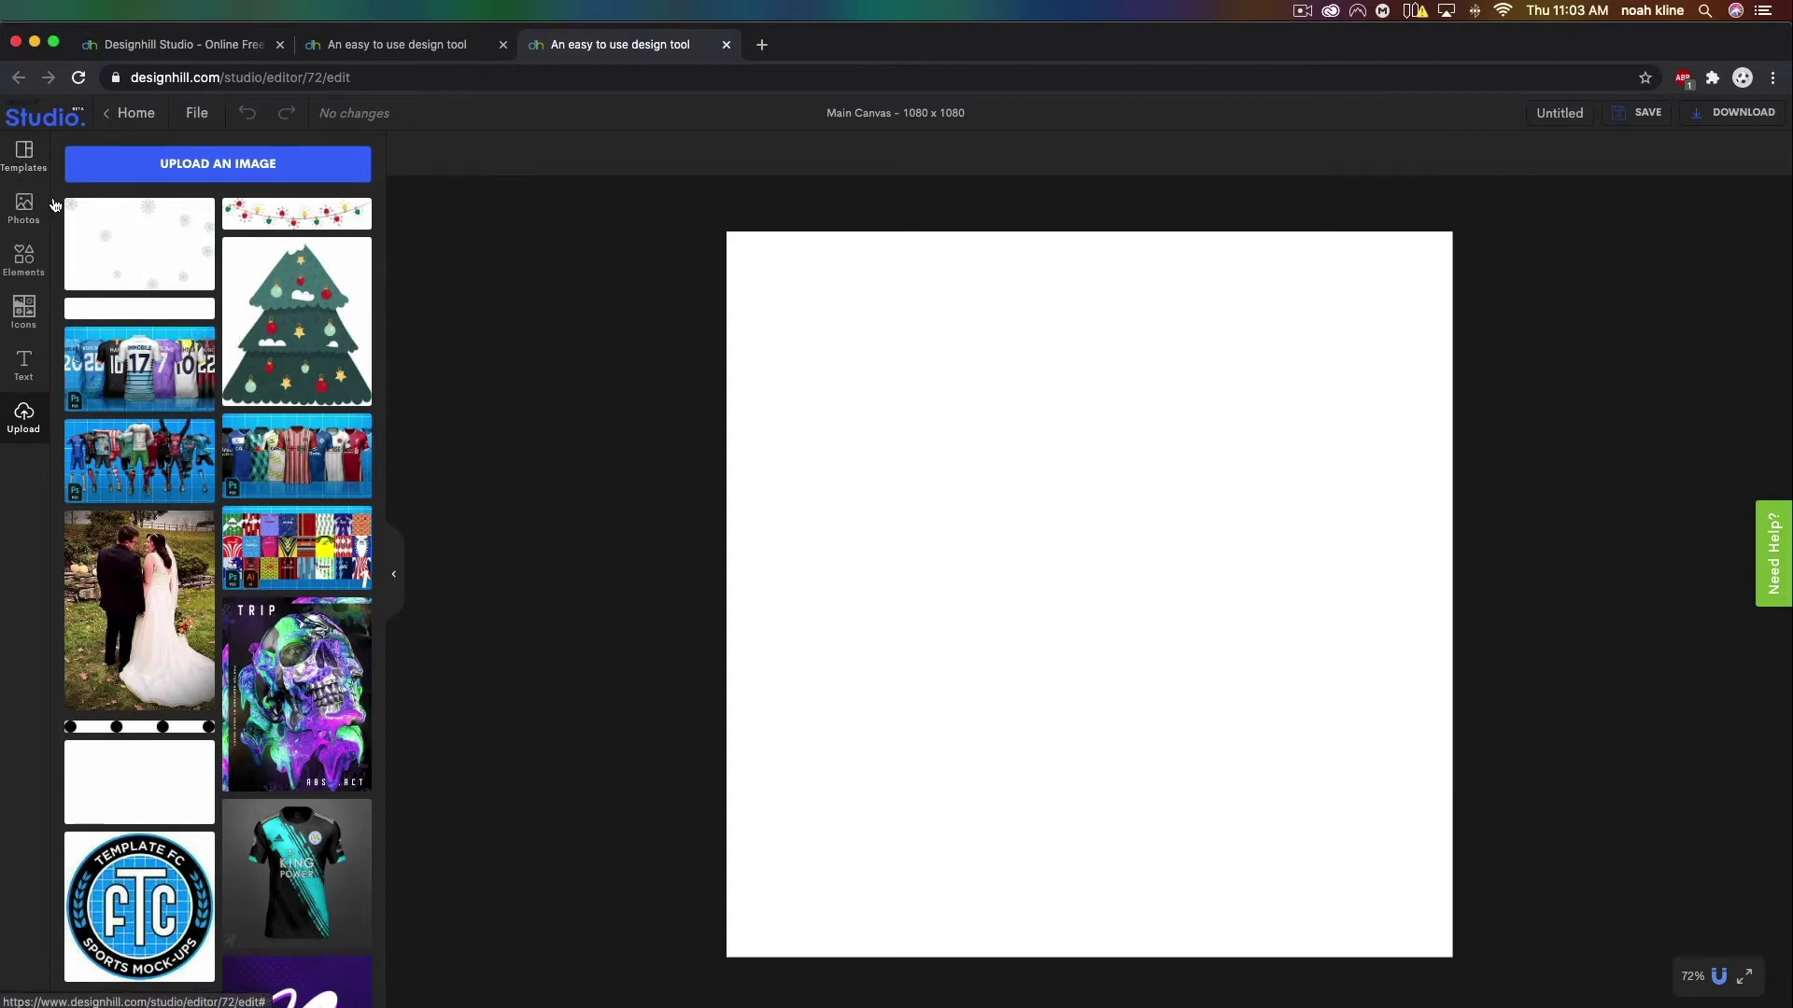
# Look through the shape elements and the icon library for available graphics.
pyautogui.click(22, 315)
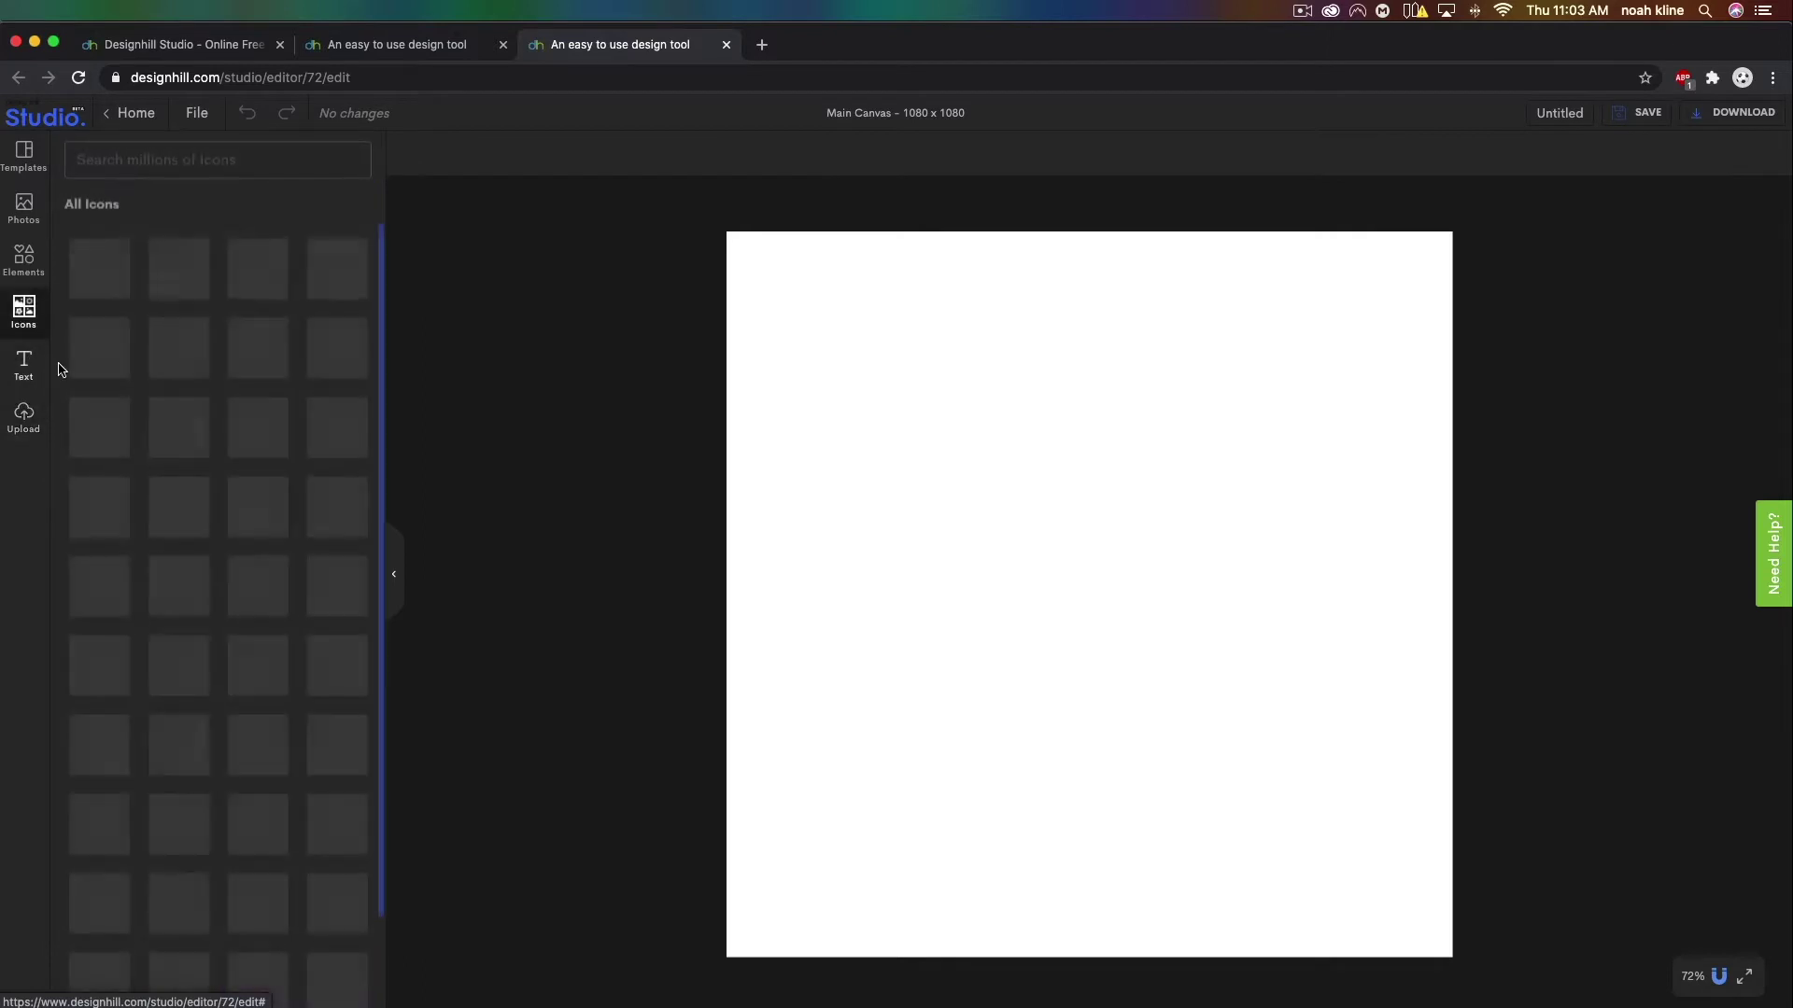
pyautogui.click(41, 277)
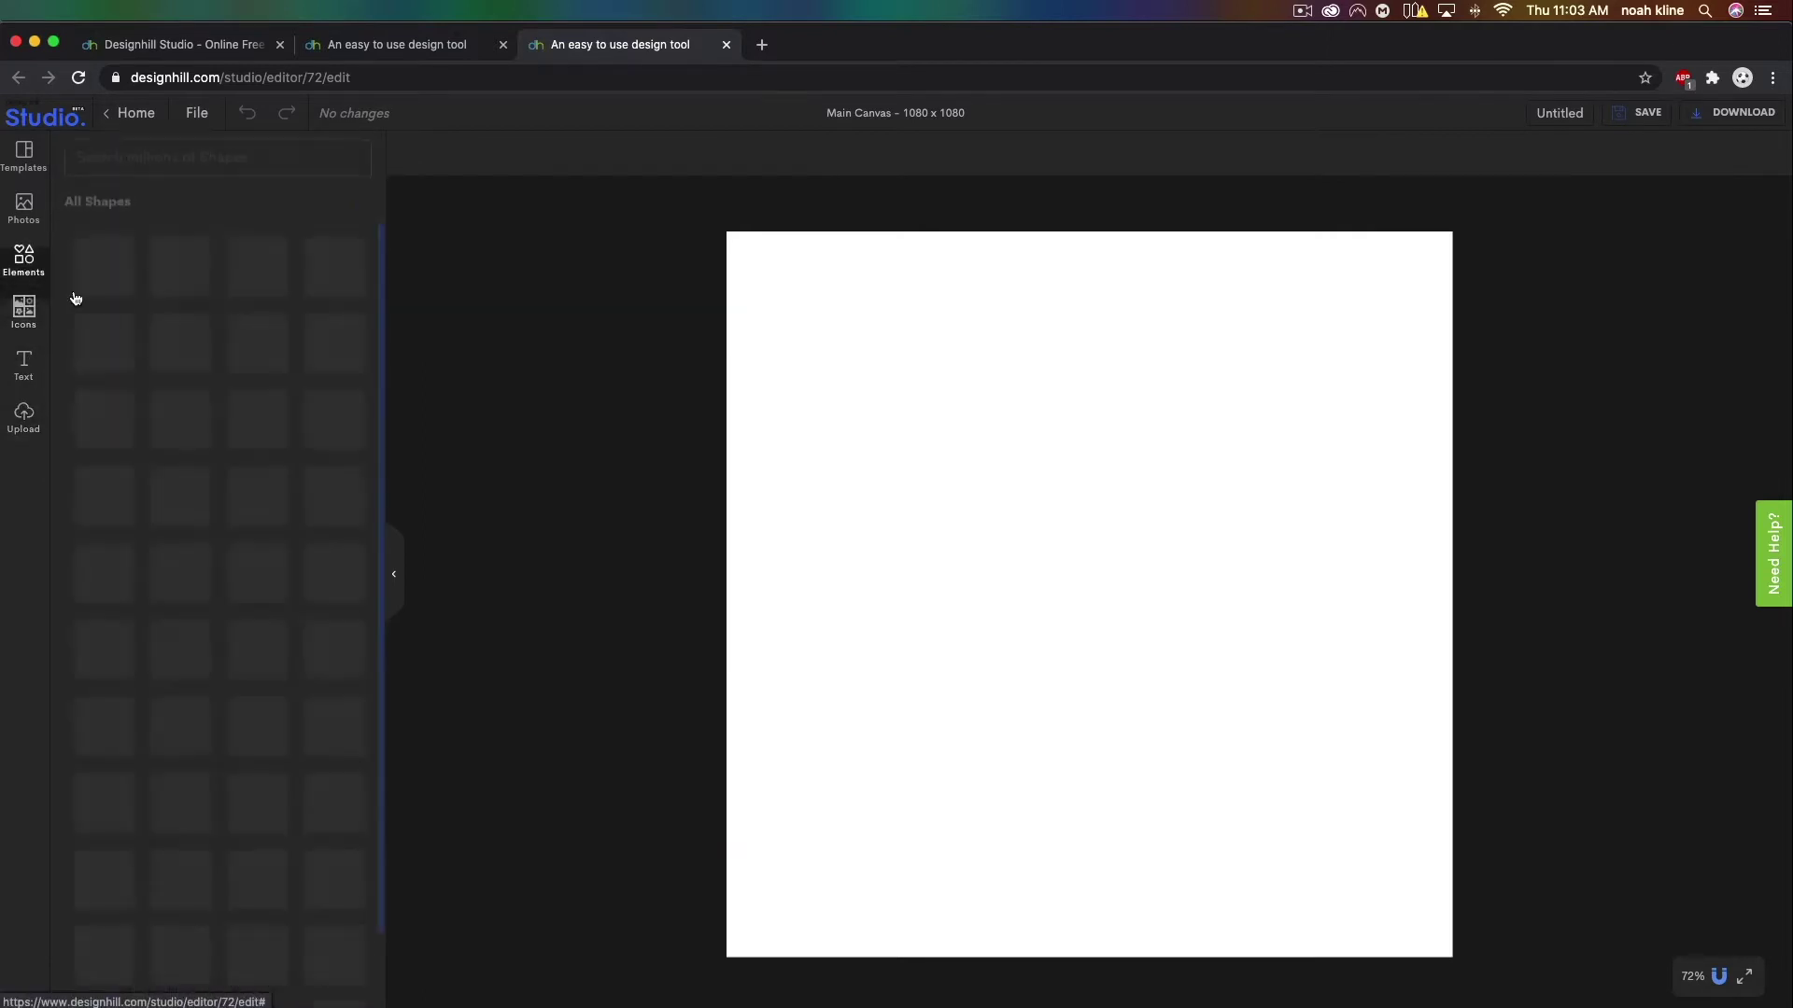
pyautogui.click(41, 315)
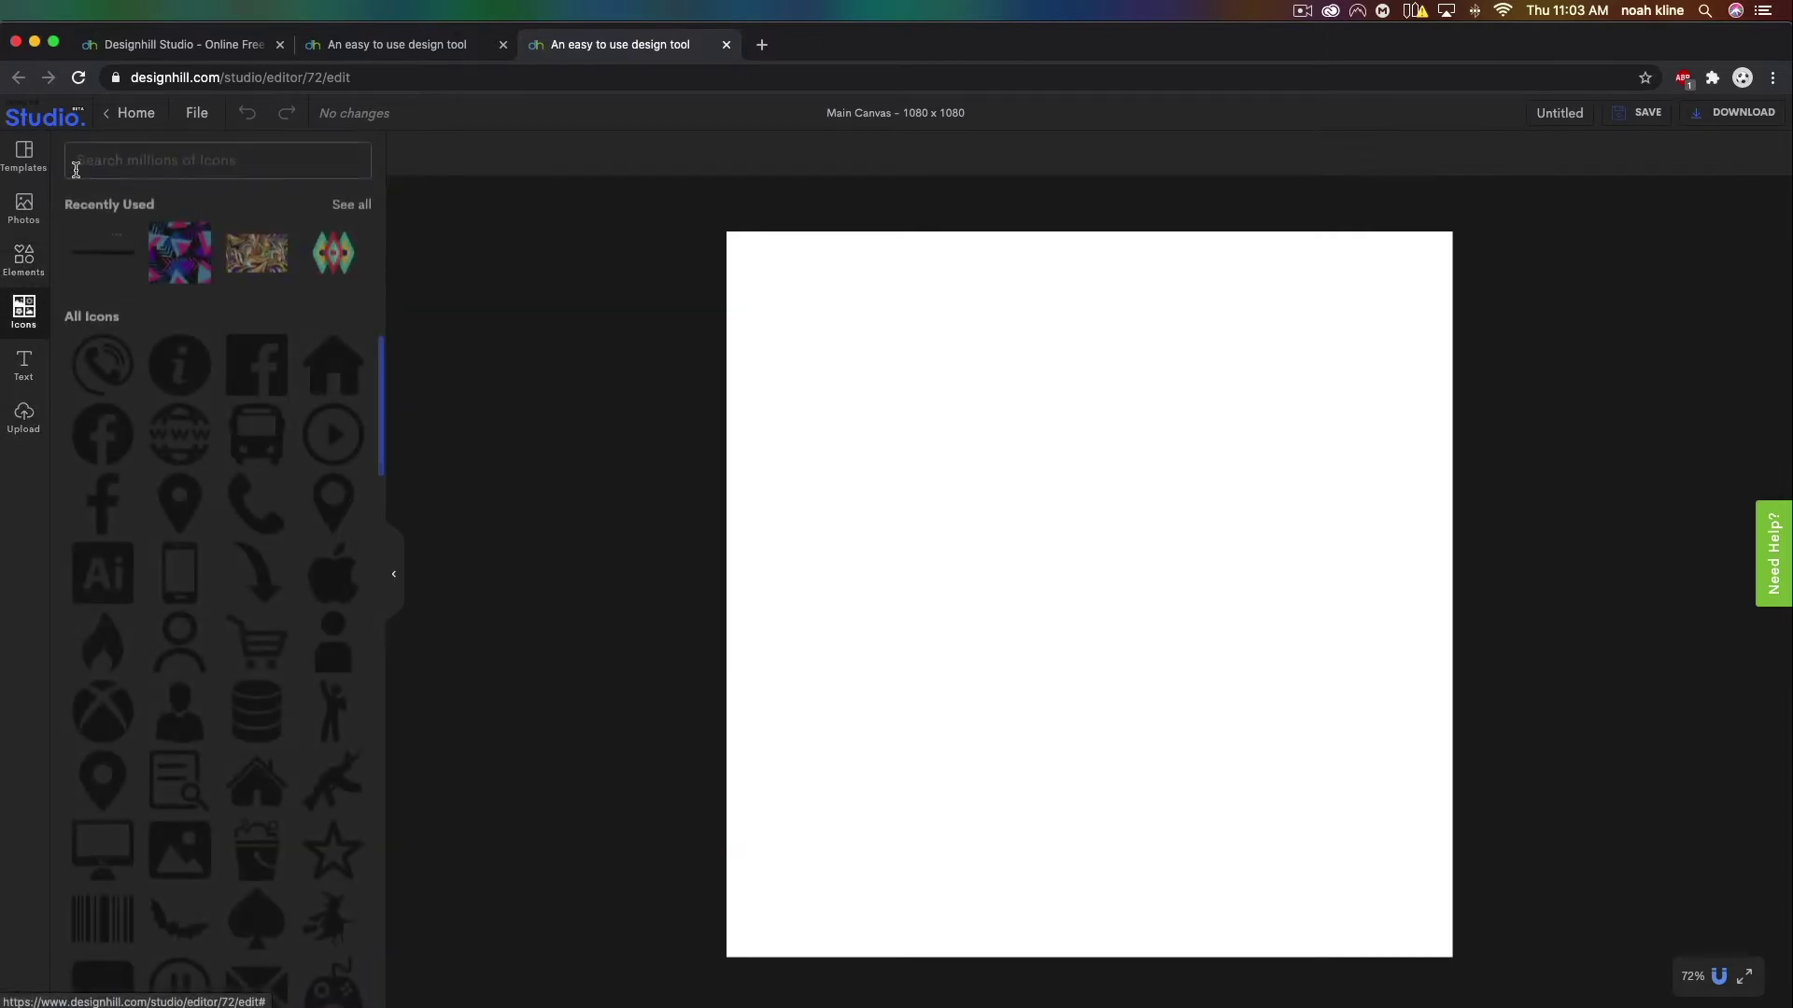
pyautogui.scroll(-20, 267, 515)
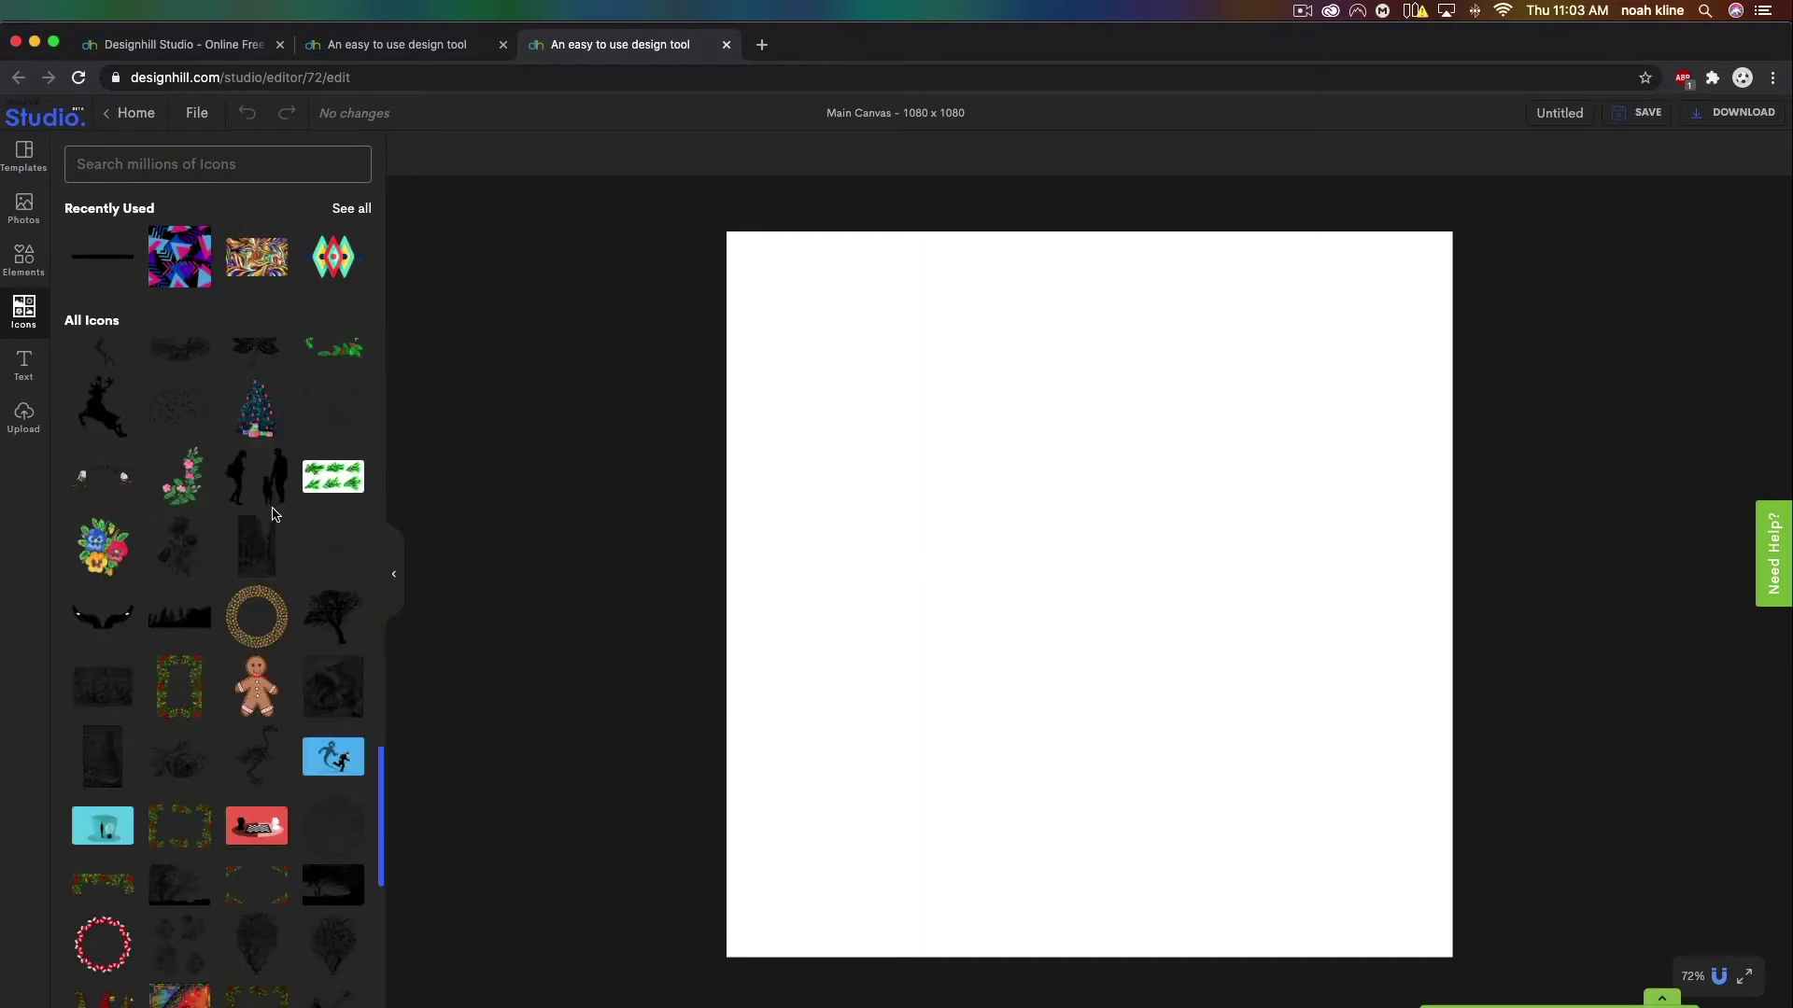
pyautogui.scroll(-5, 274, 507)
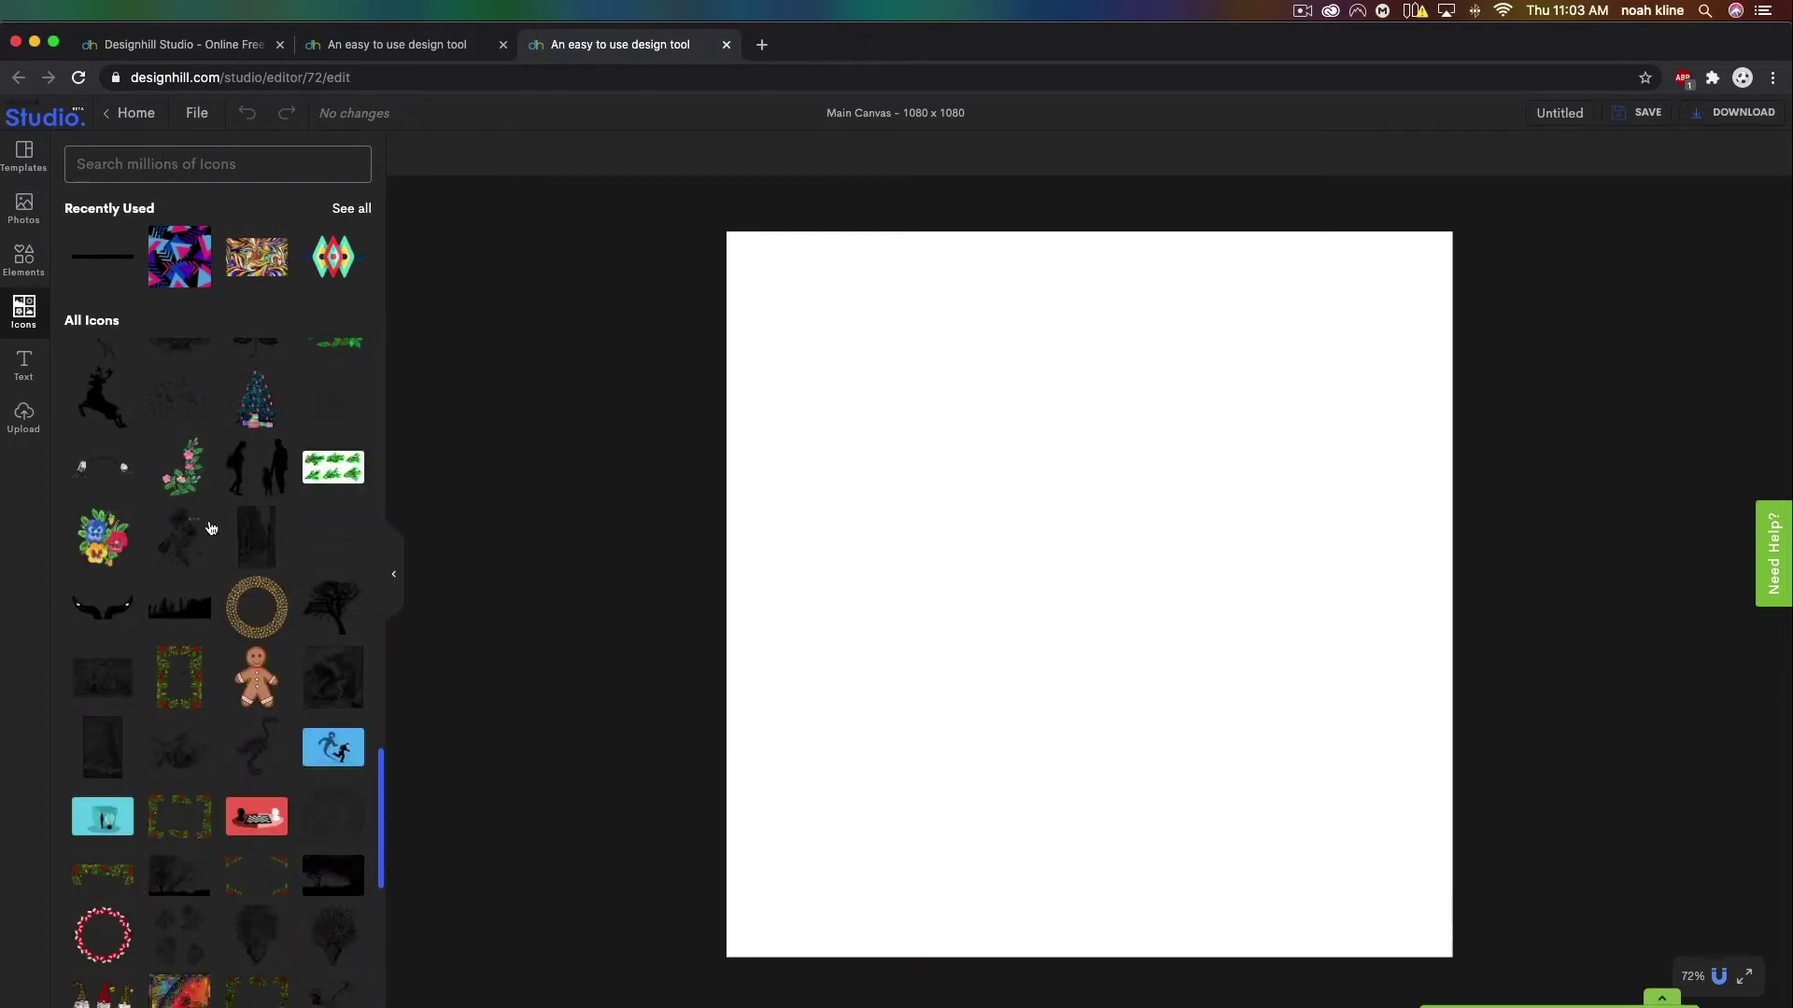
pyautogui.scroll(-10, 252, 565)
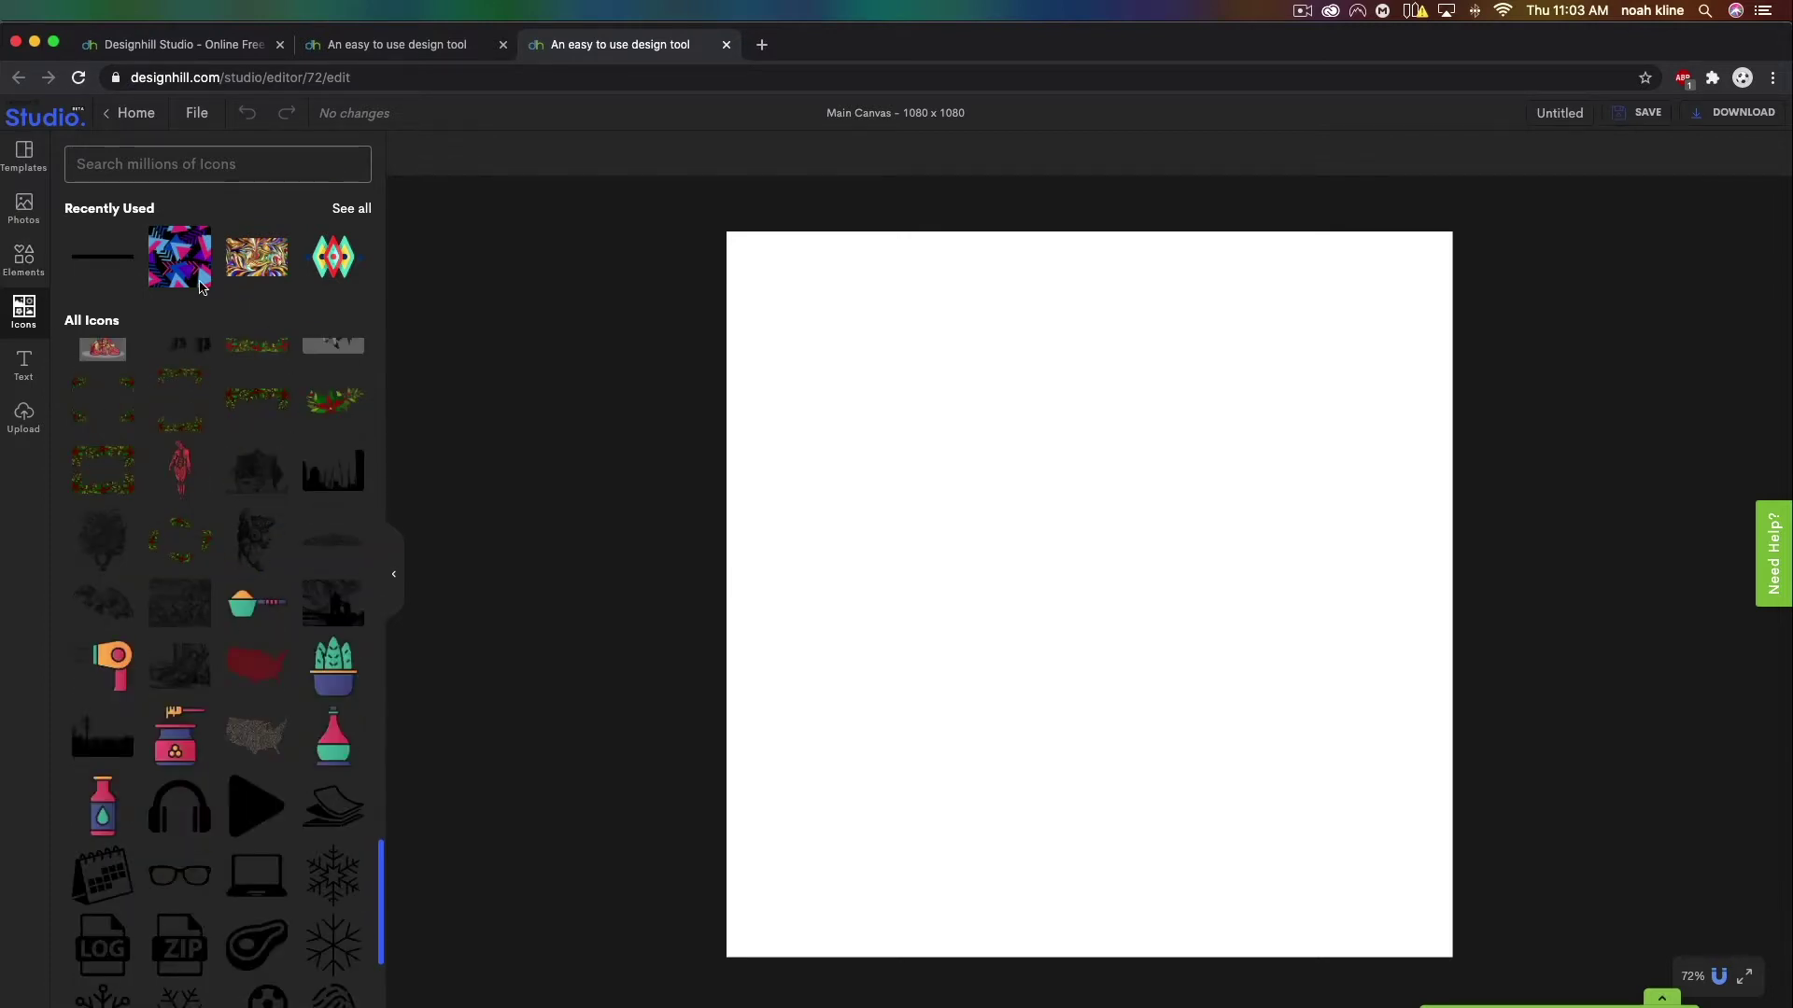
# Review the uploaded images as well as the heading, subheading and text template options.
pyautogui.click(23, 416)
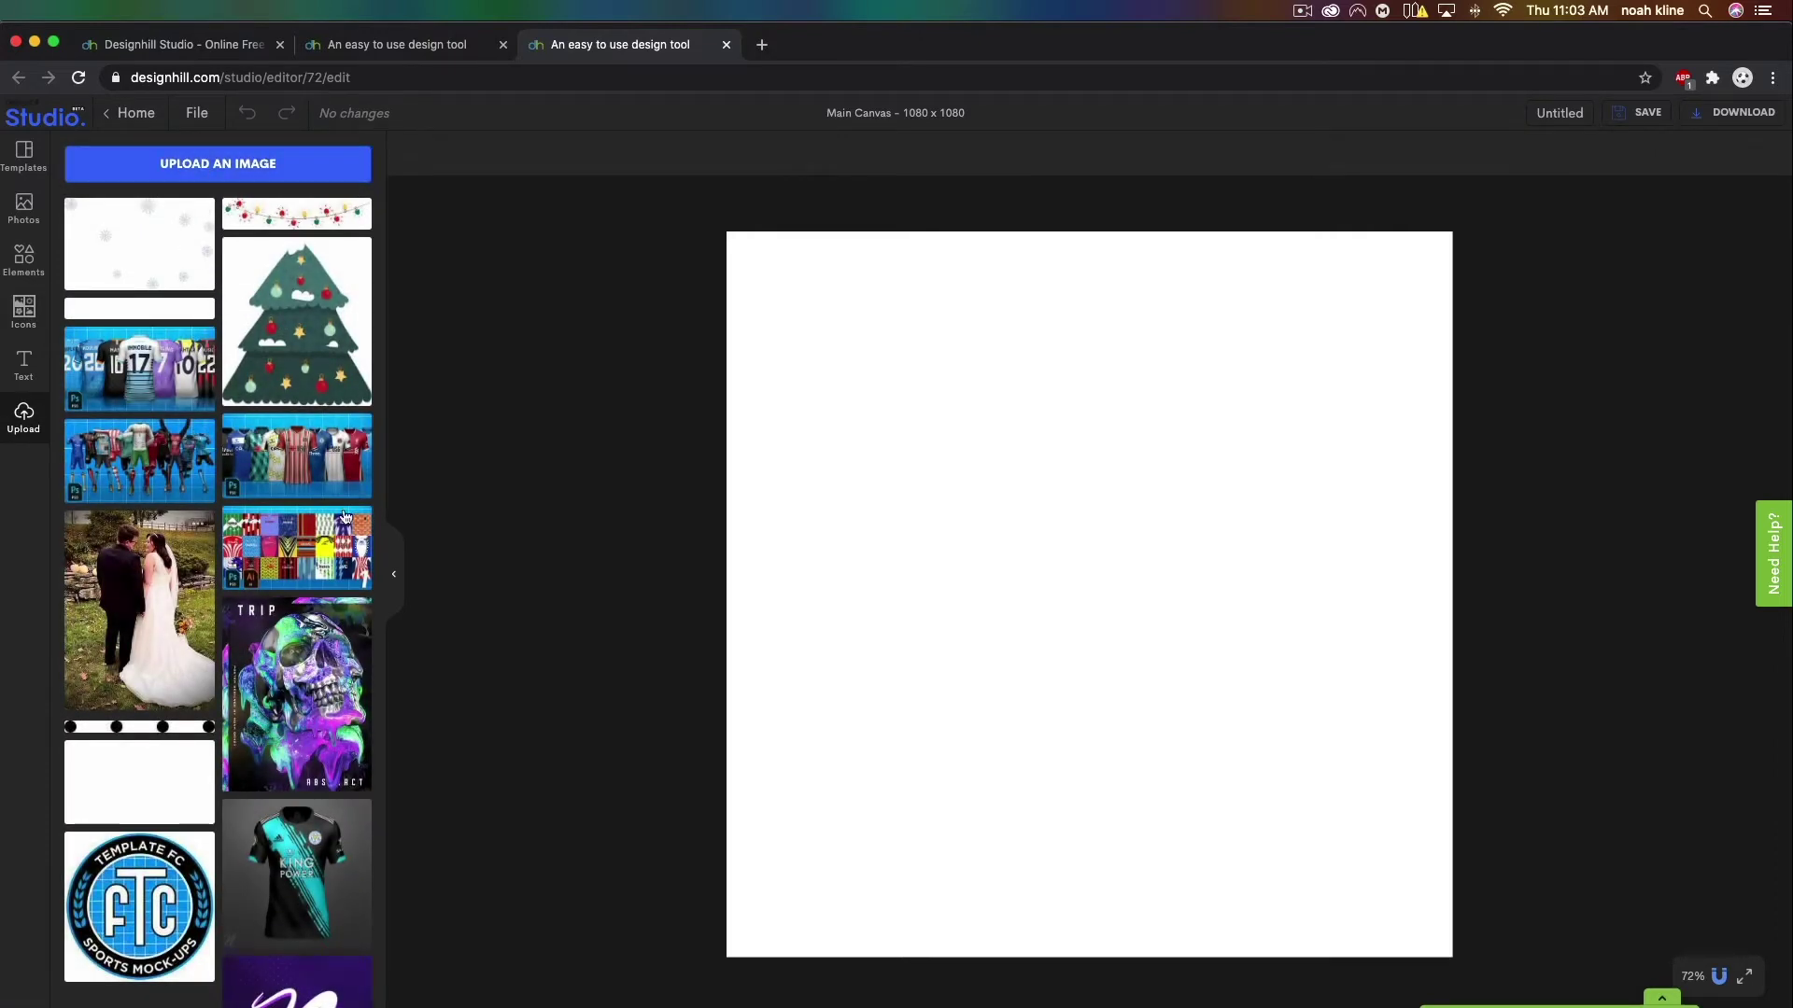
pyautogui.scroll(-2, 341, 523)
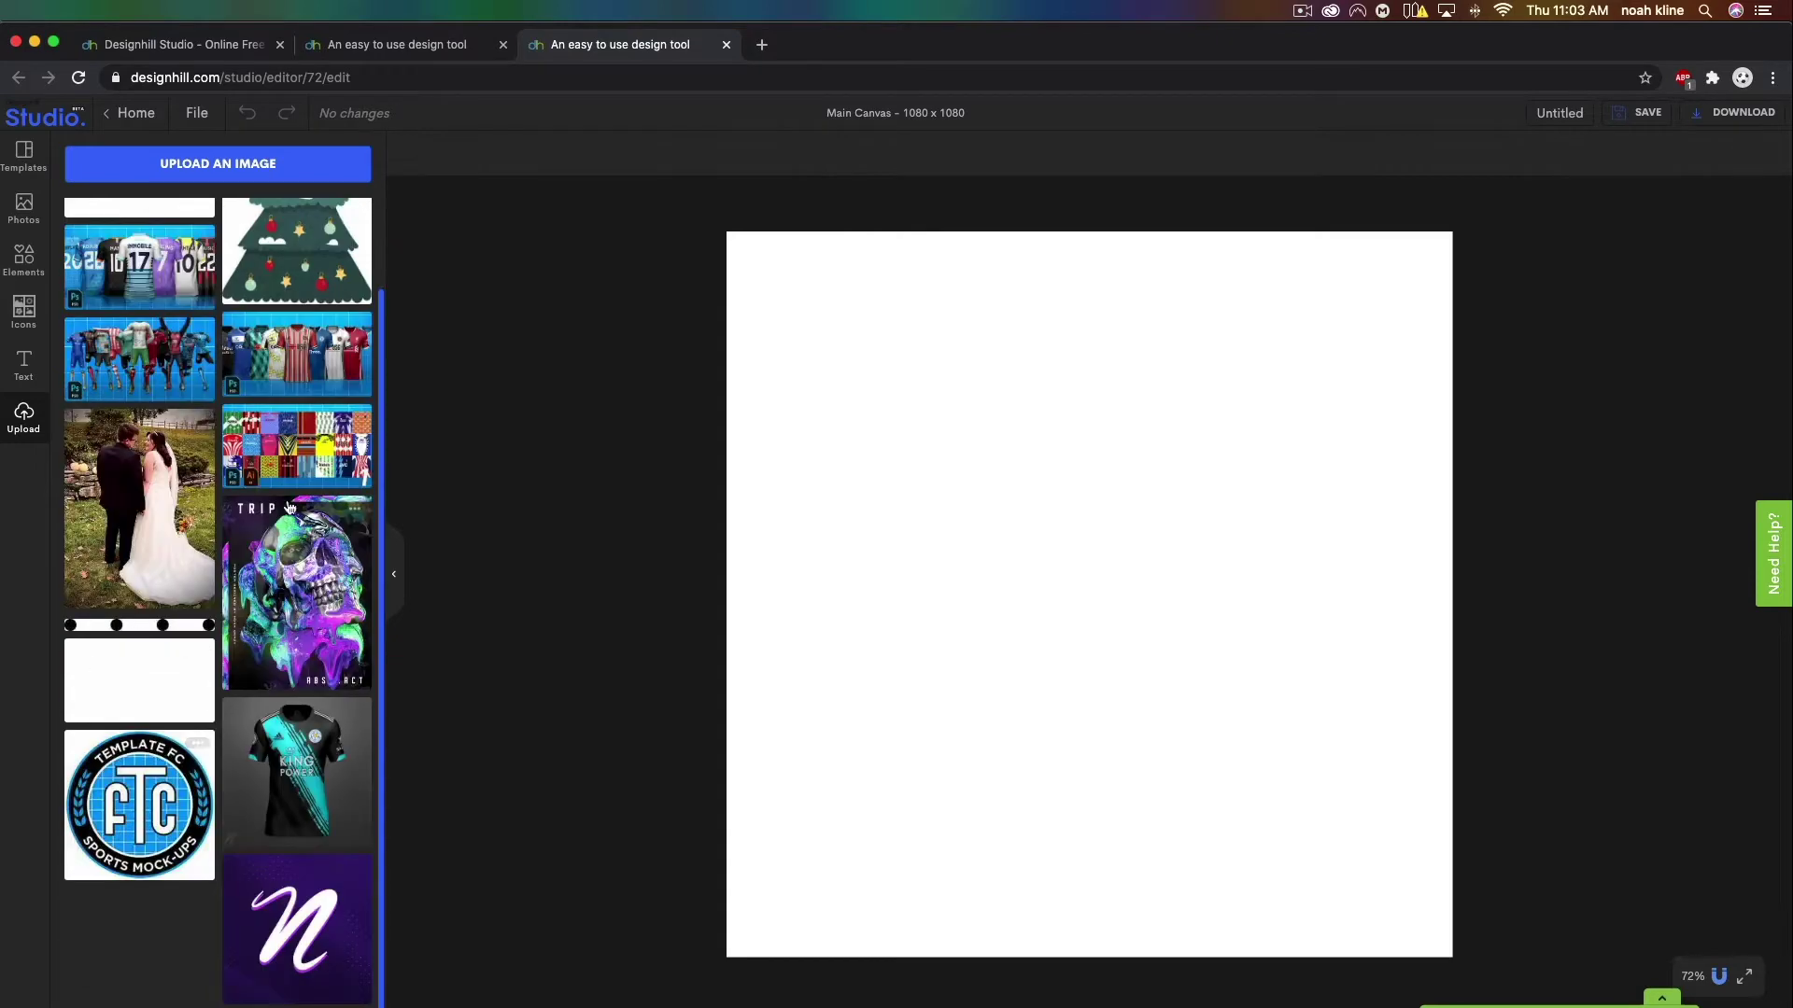
pyautogui.scroll(2, 328, 539)
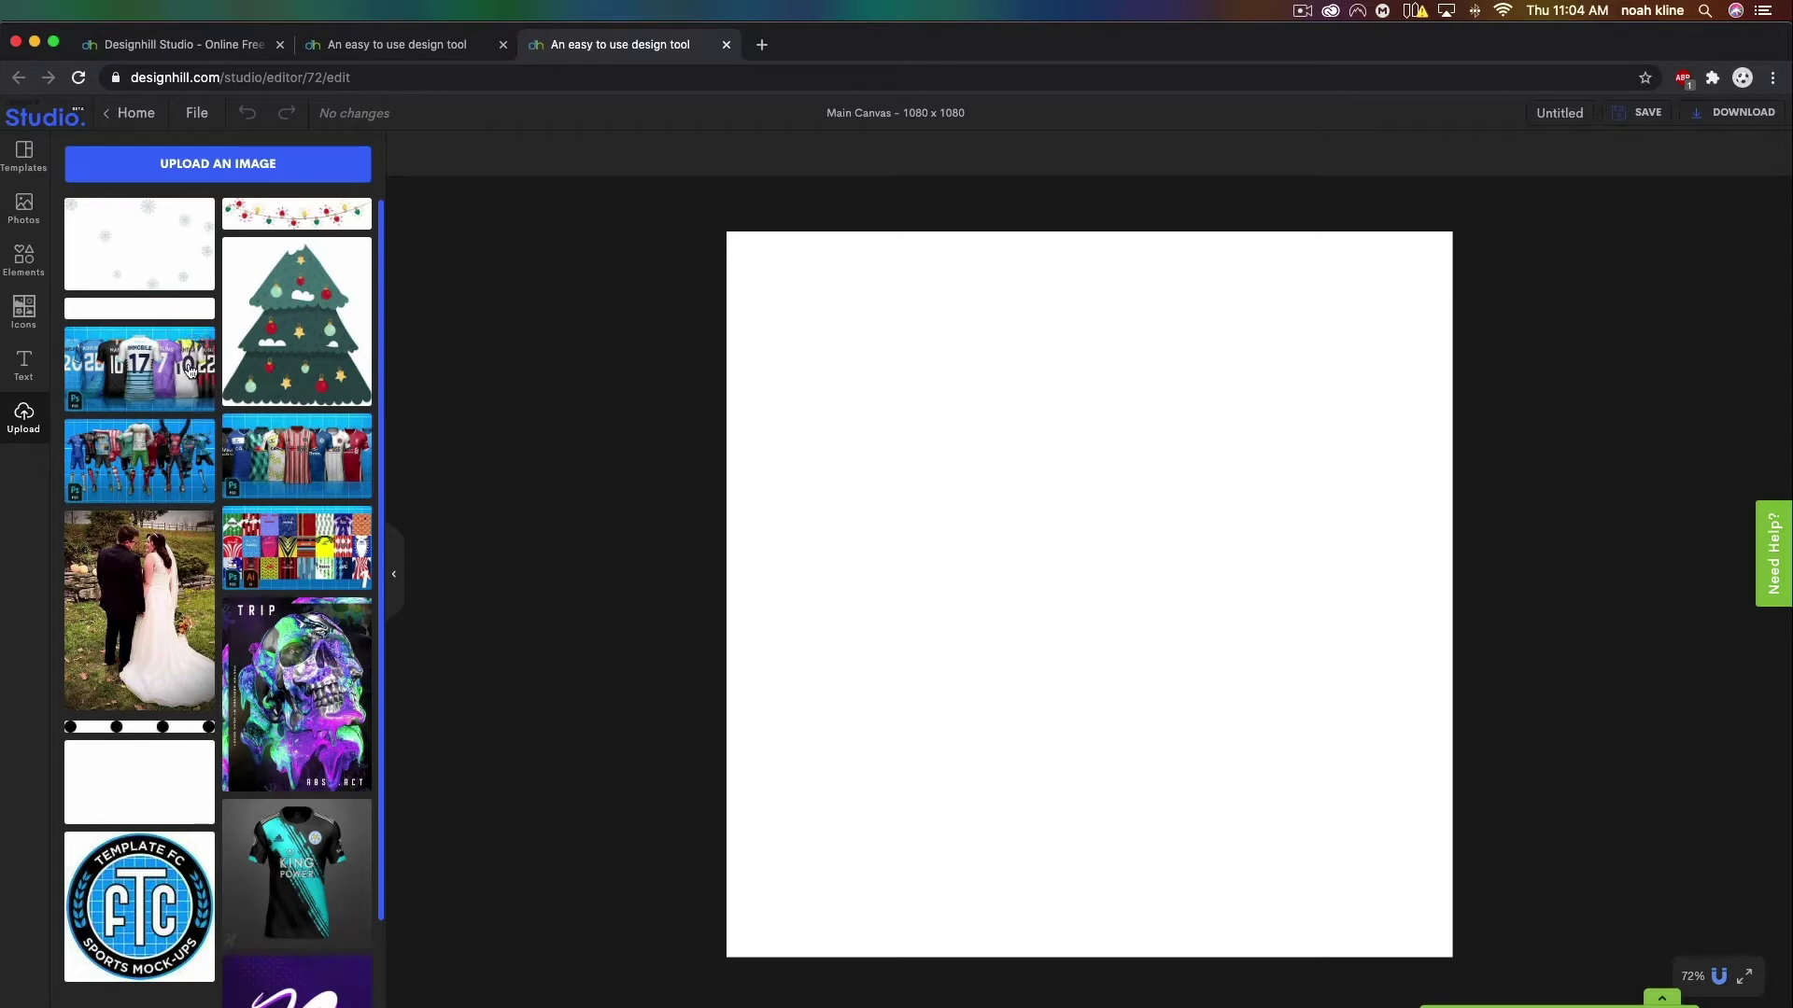
pyautogui.click(26, 367)
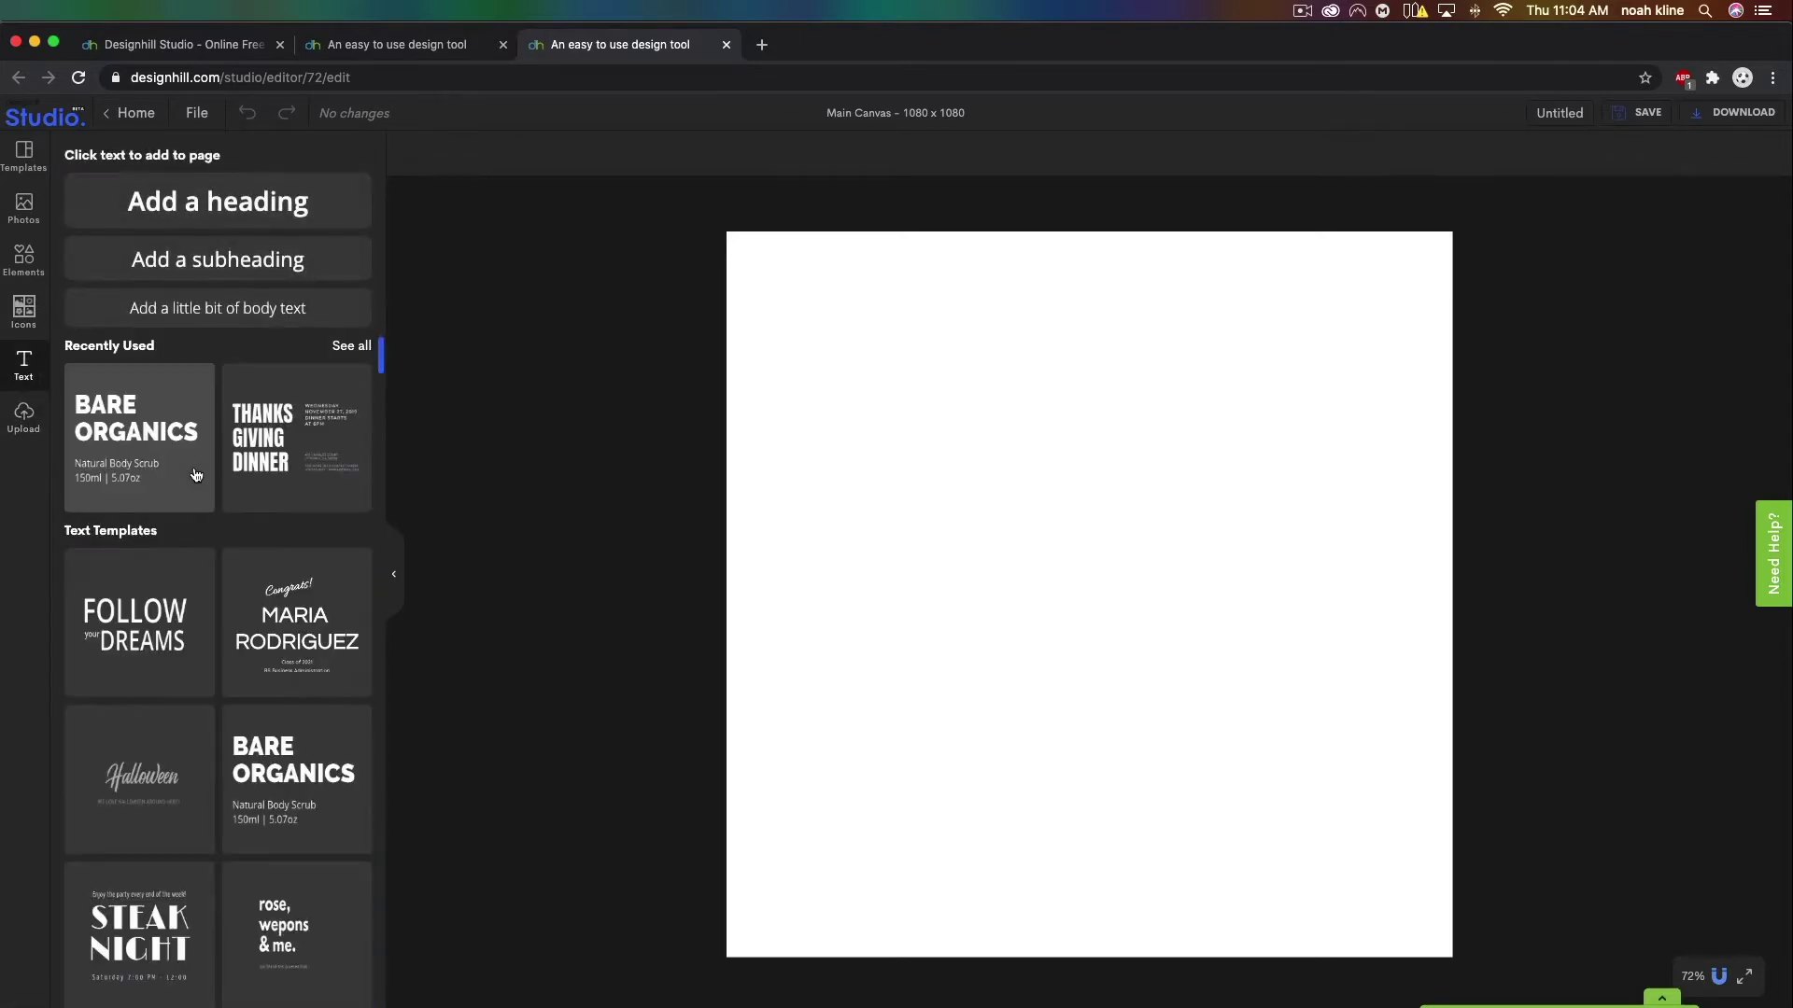
pyautogui.scroll(-1, 243, 520)
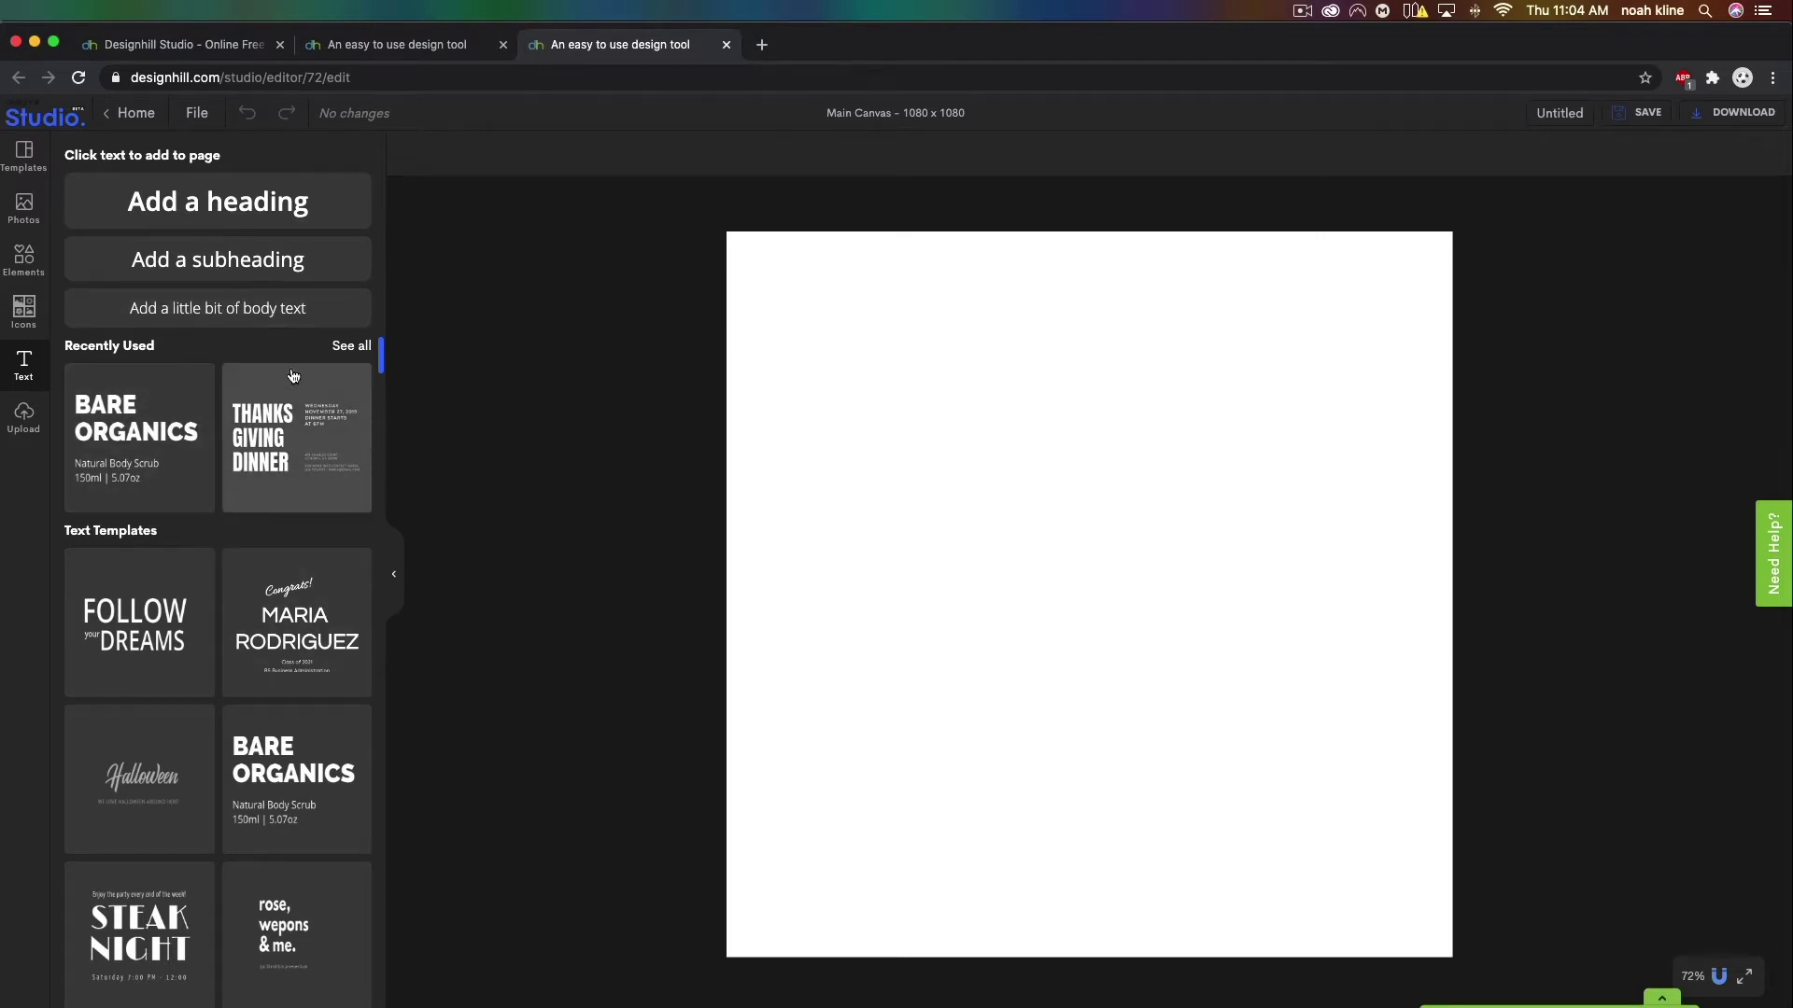
# Set the canvas background color to #009cff and return to the uploaded images.
pyautogui.click(24, 418)
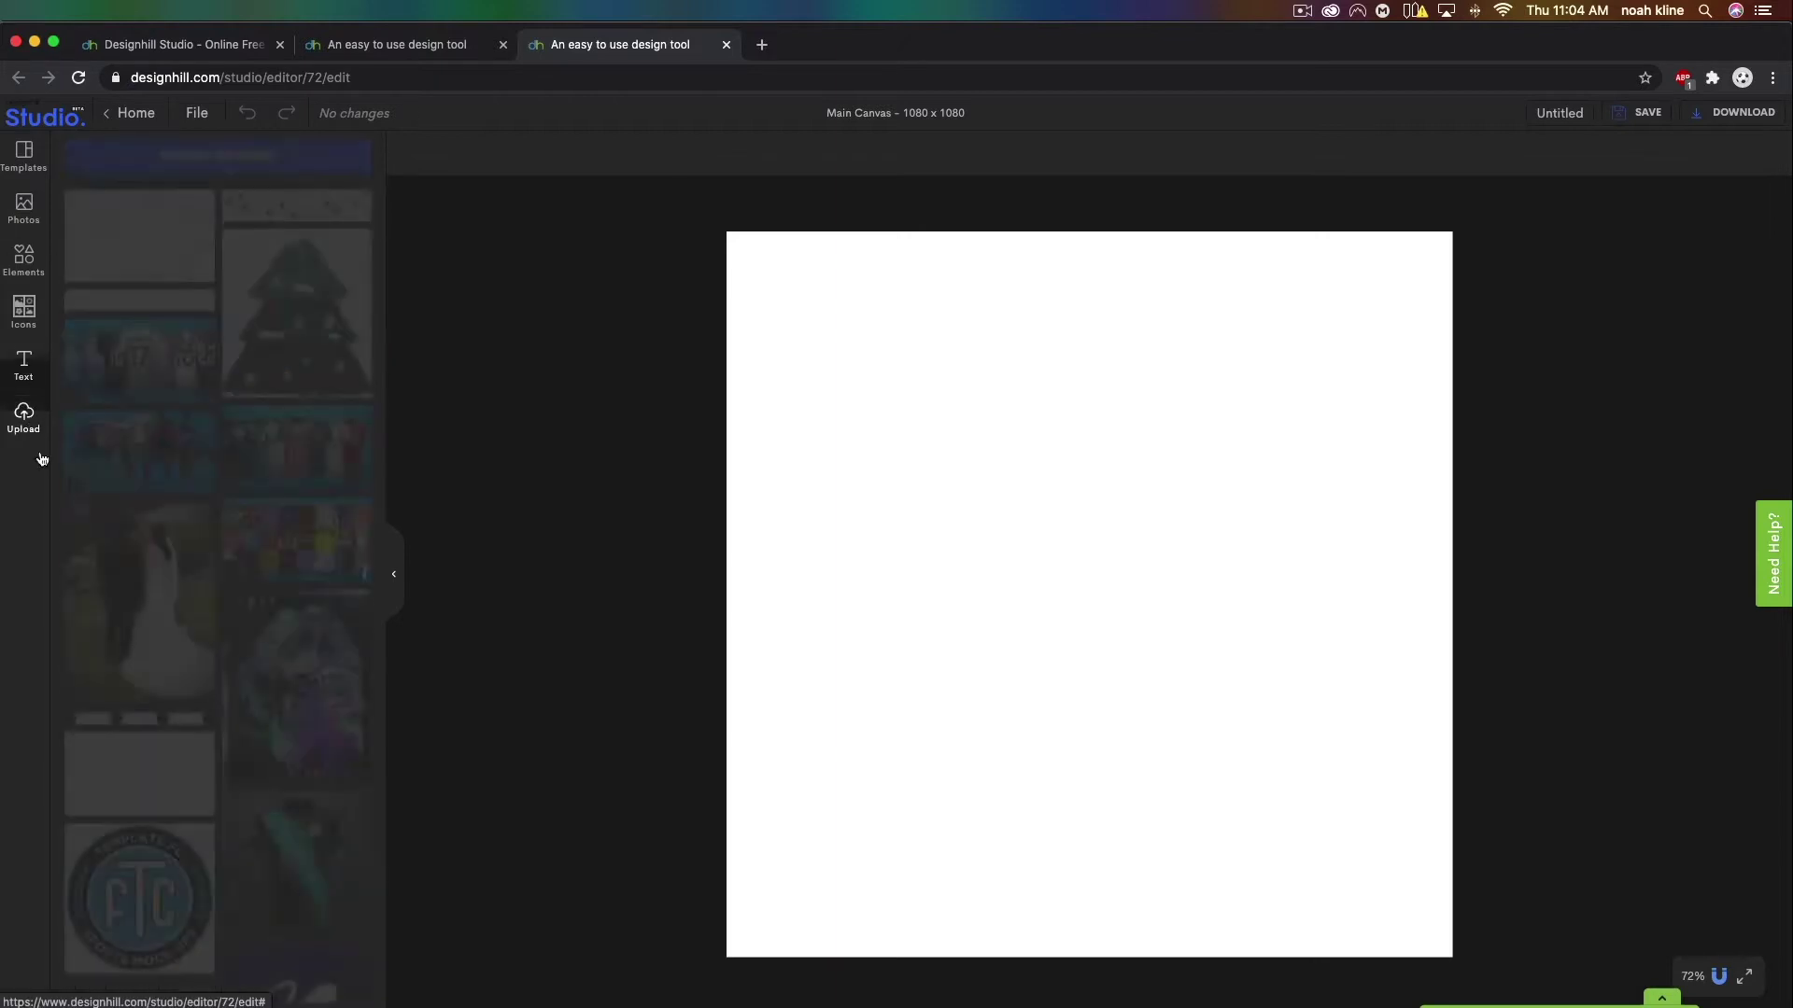
pyautogui.click(992, 370)
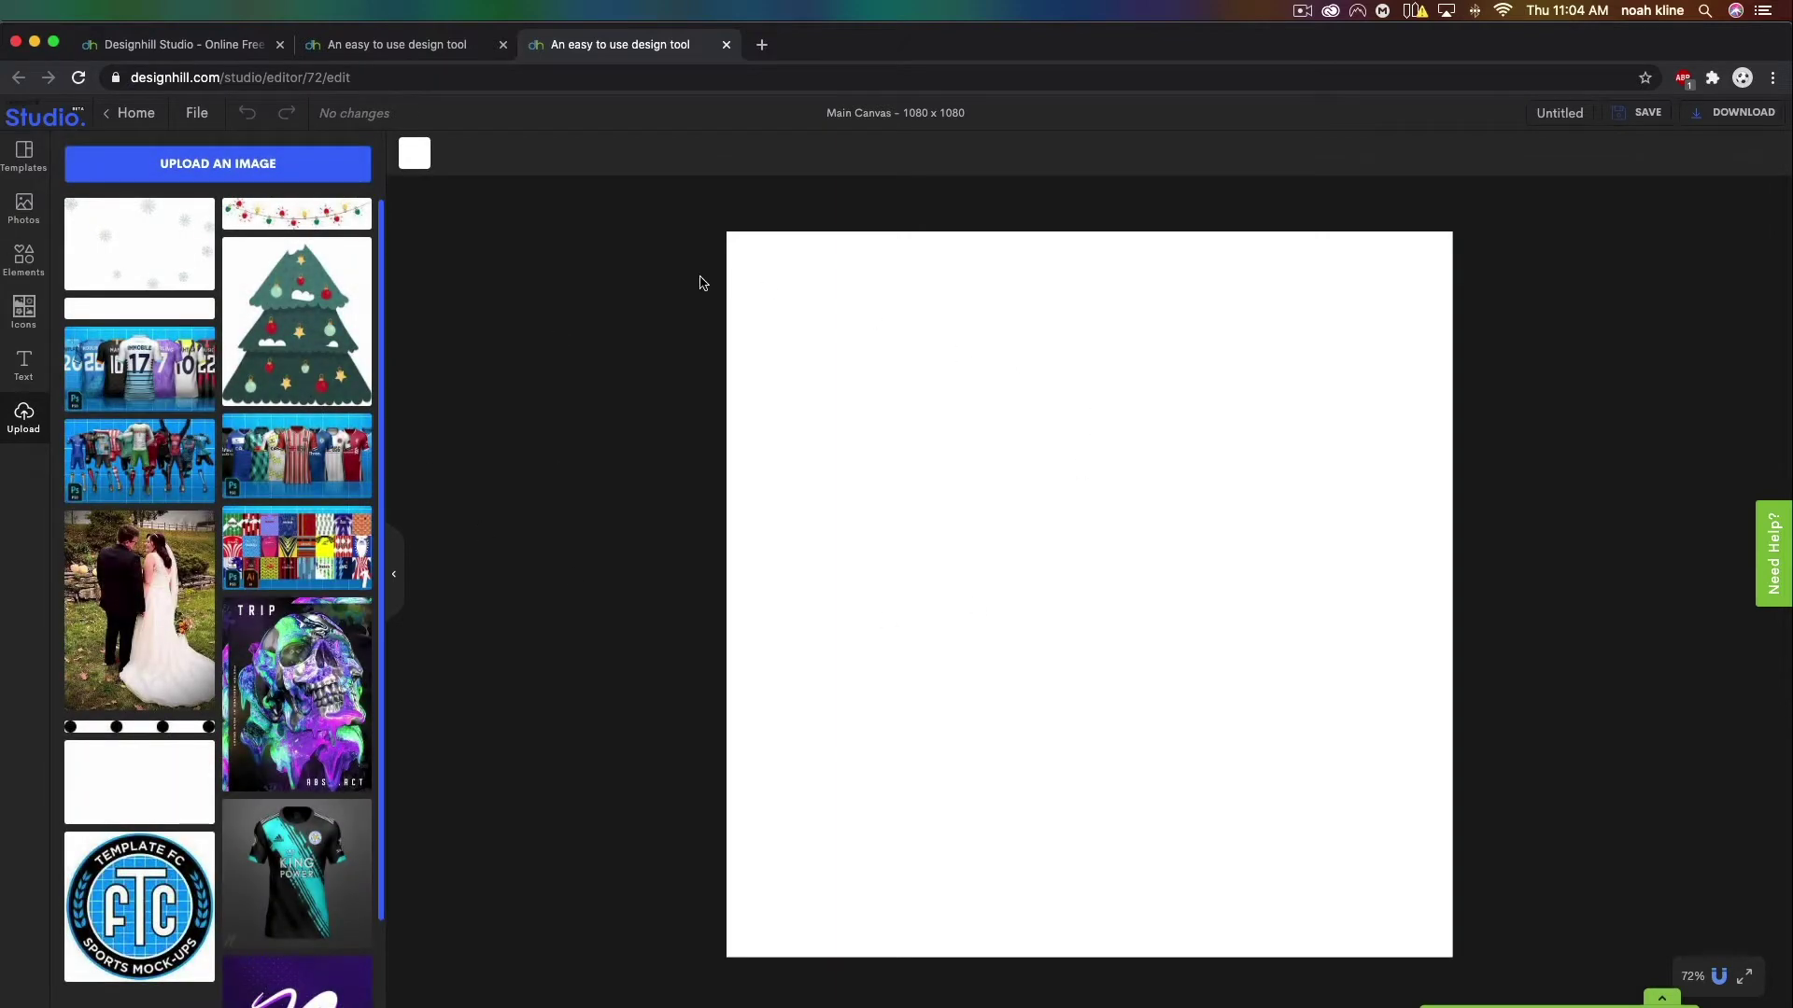
pyautogui.click(415, 154)
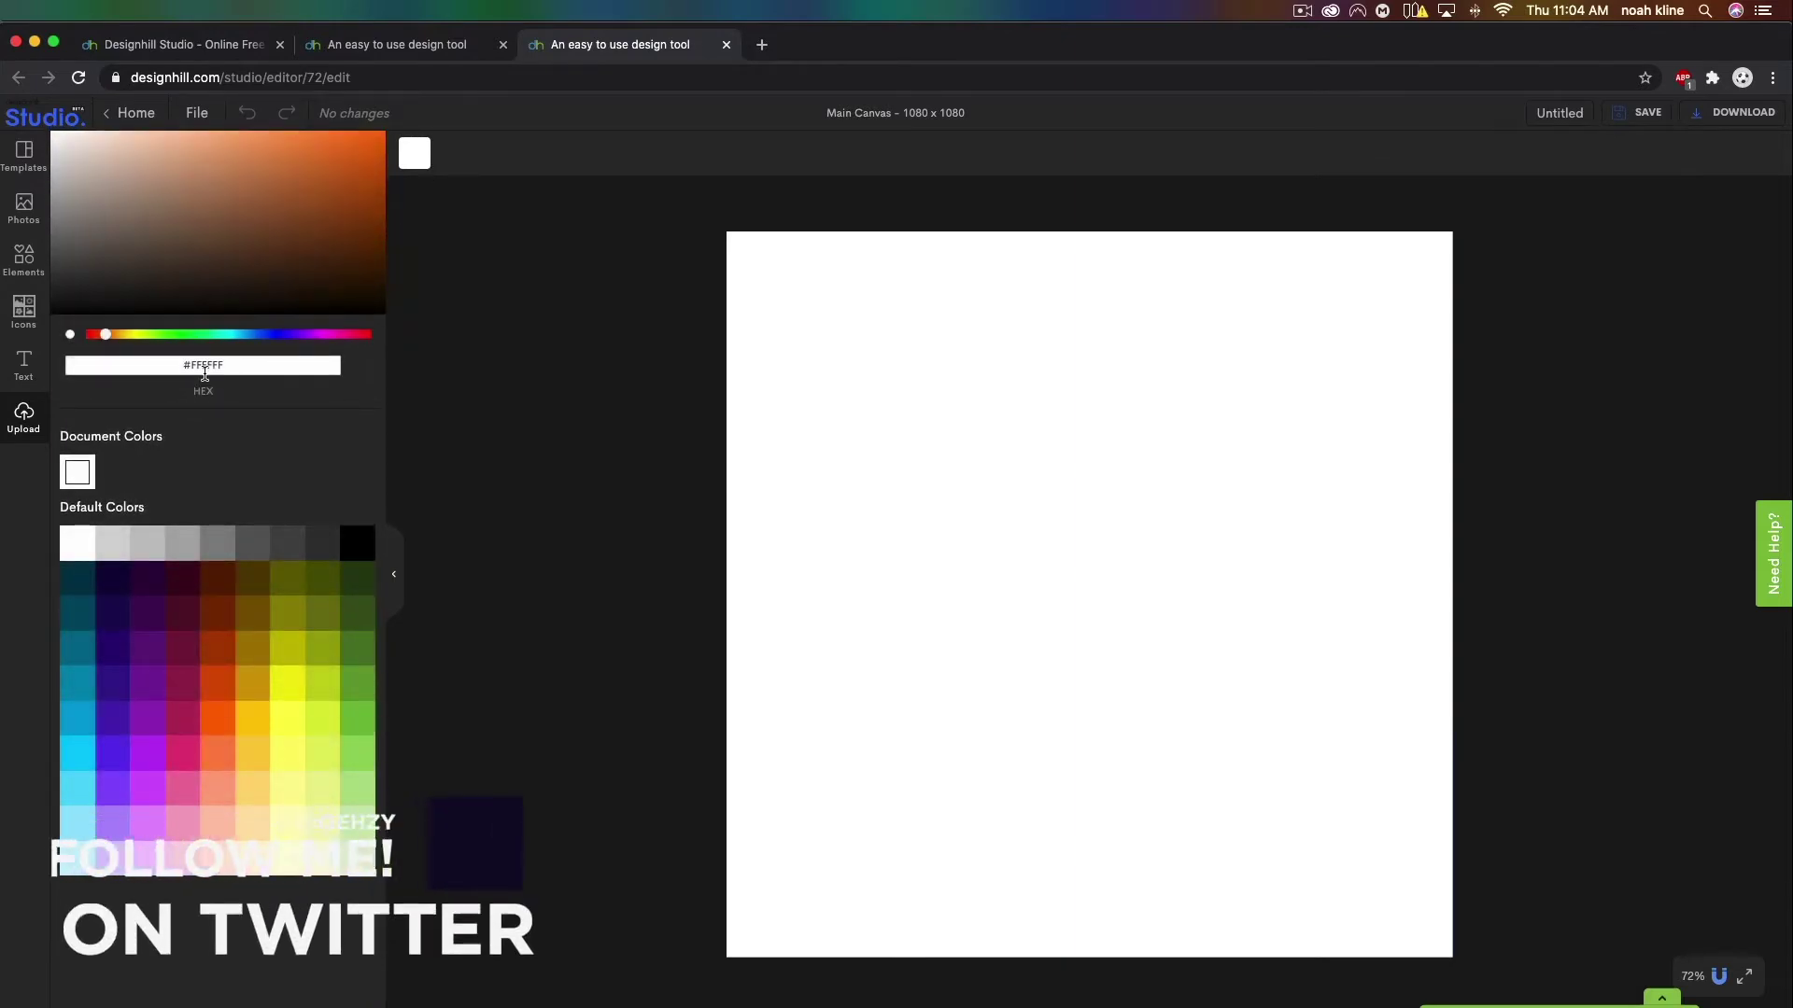
pyautogui.click(79, 724)
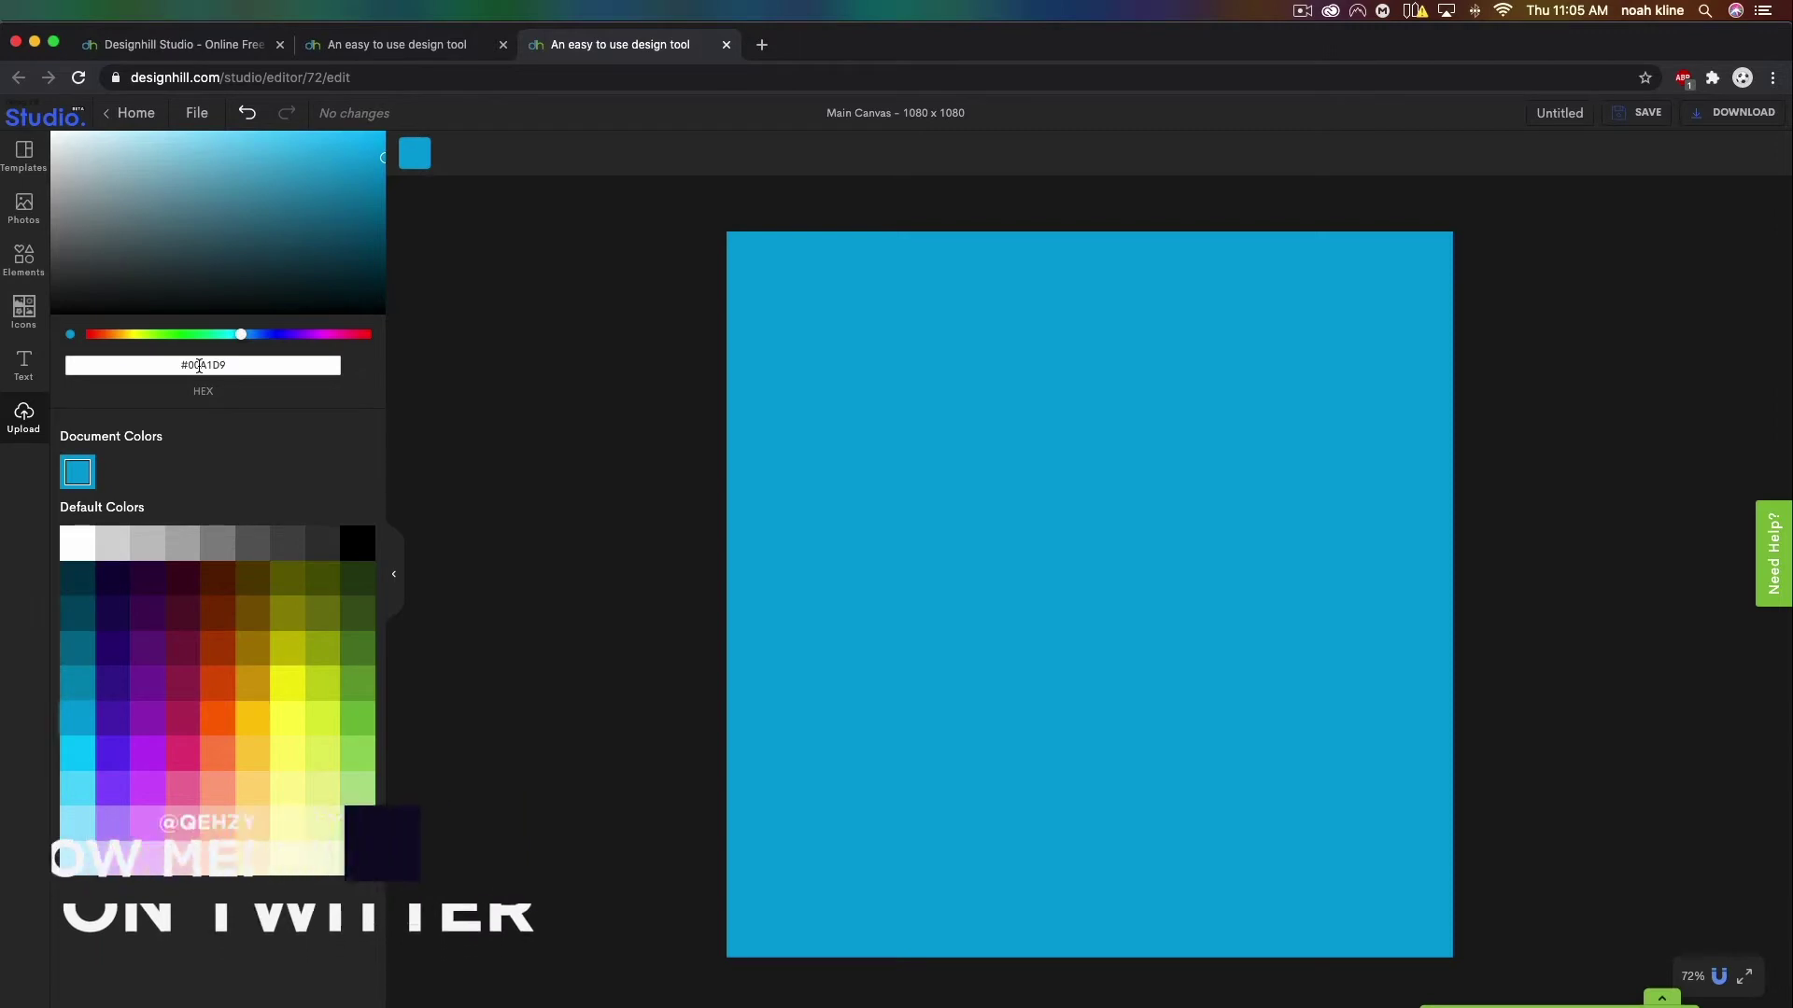
pyautogui.doubleClick(199, 366)
pyautogui.write('009cff')
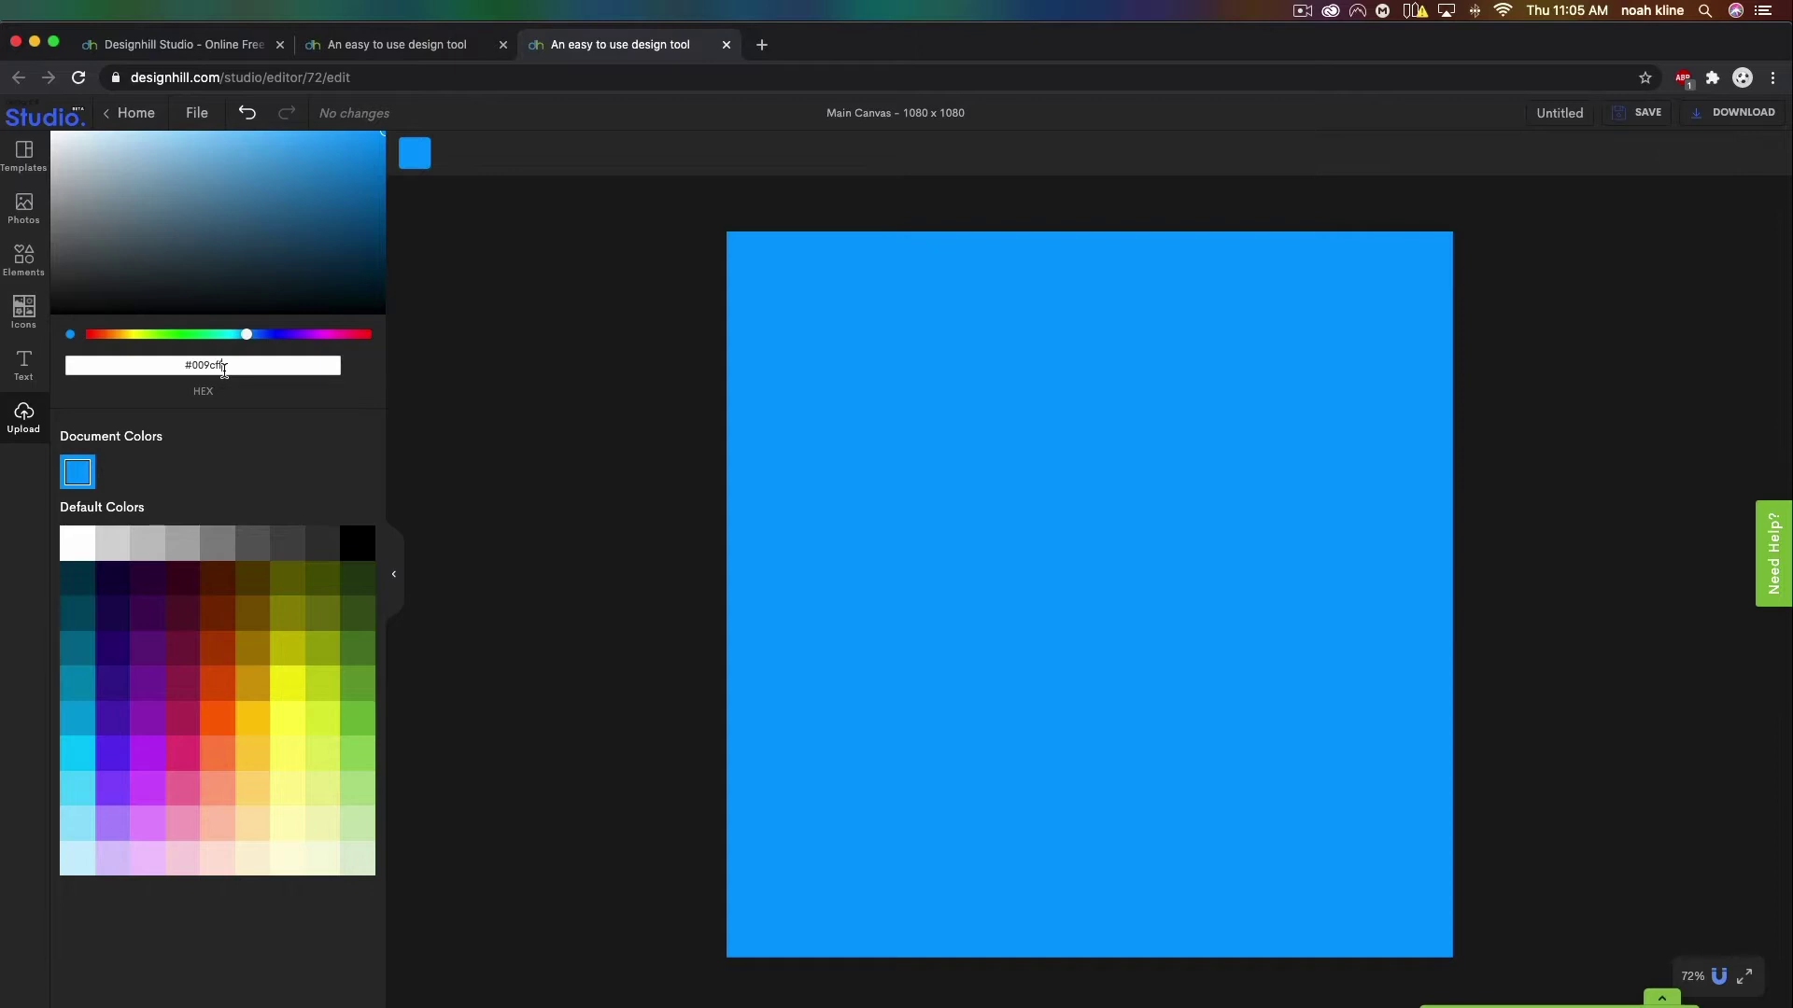
pyautogui.doubleClick(216, 368)
pyautogui.click(572, 419)
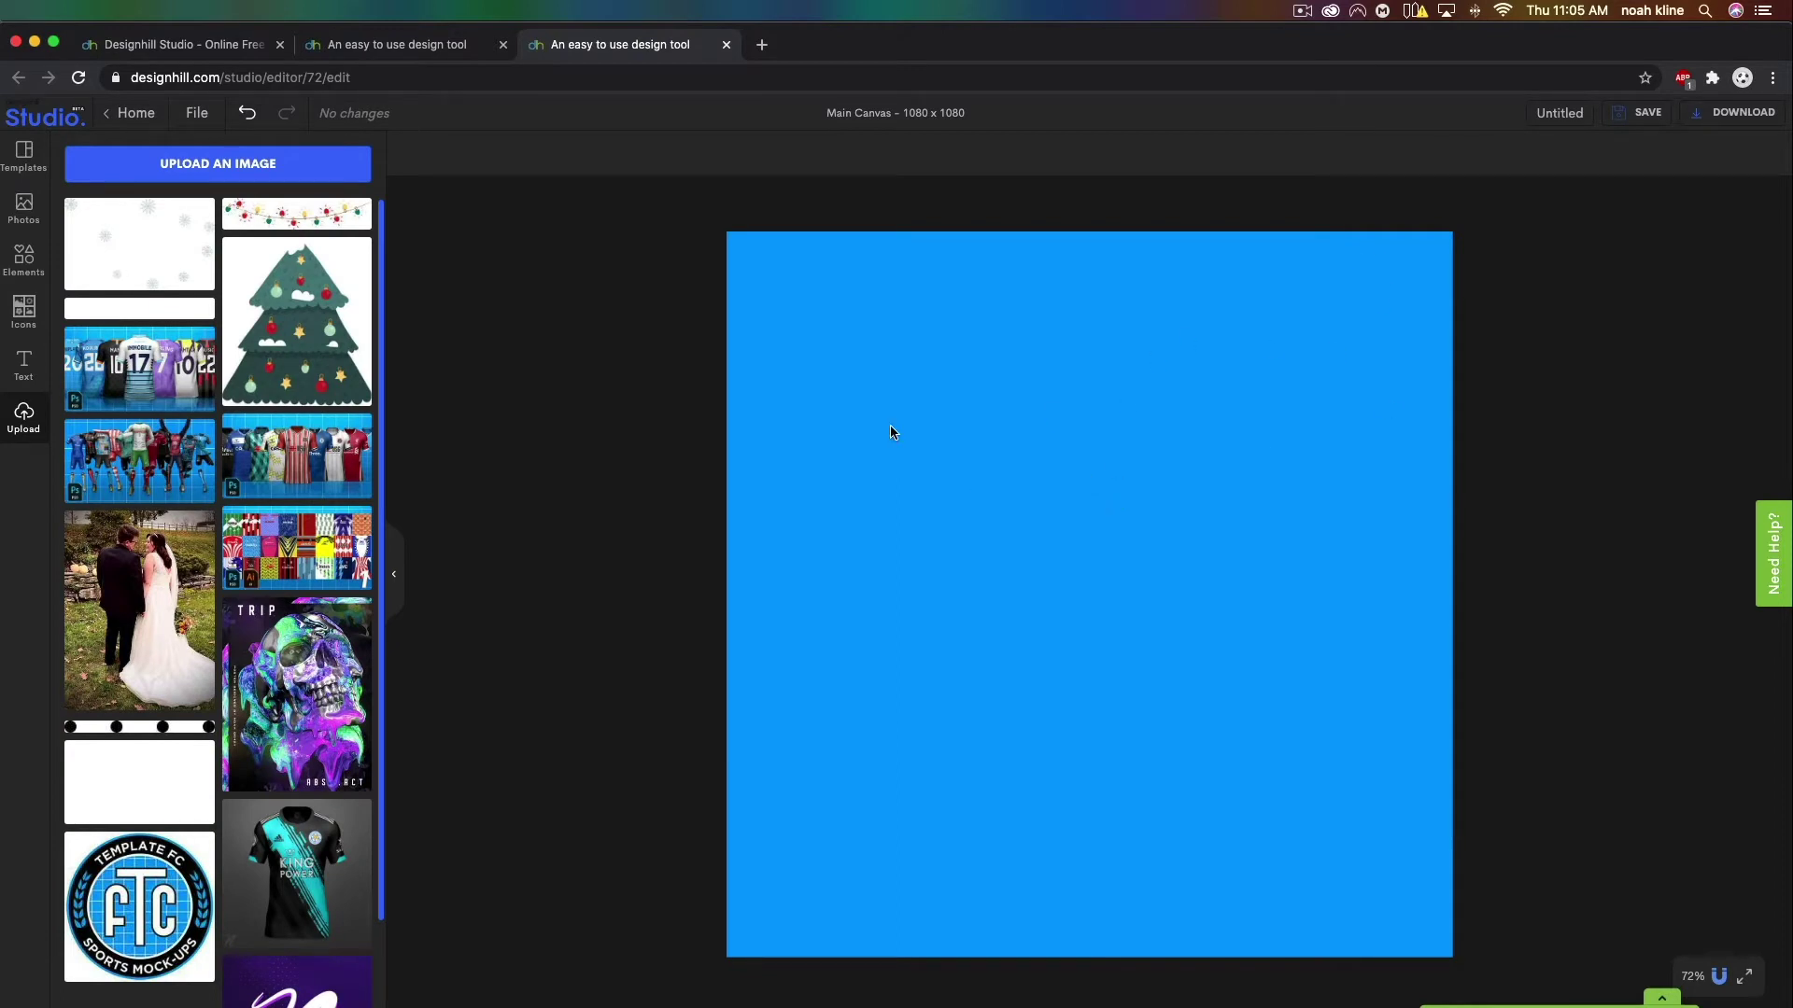
# Add the uploaded white grid image to the canvas and stretch it across the full canvas width.
pyautogui.scroll(-2, 148, 719)
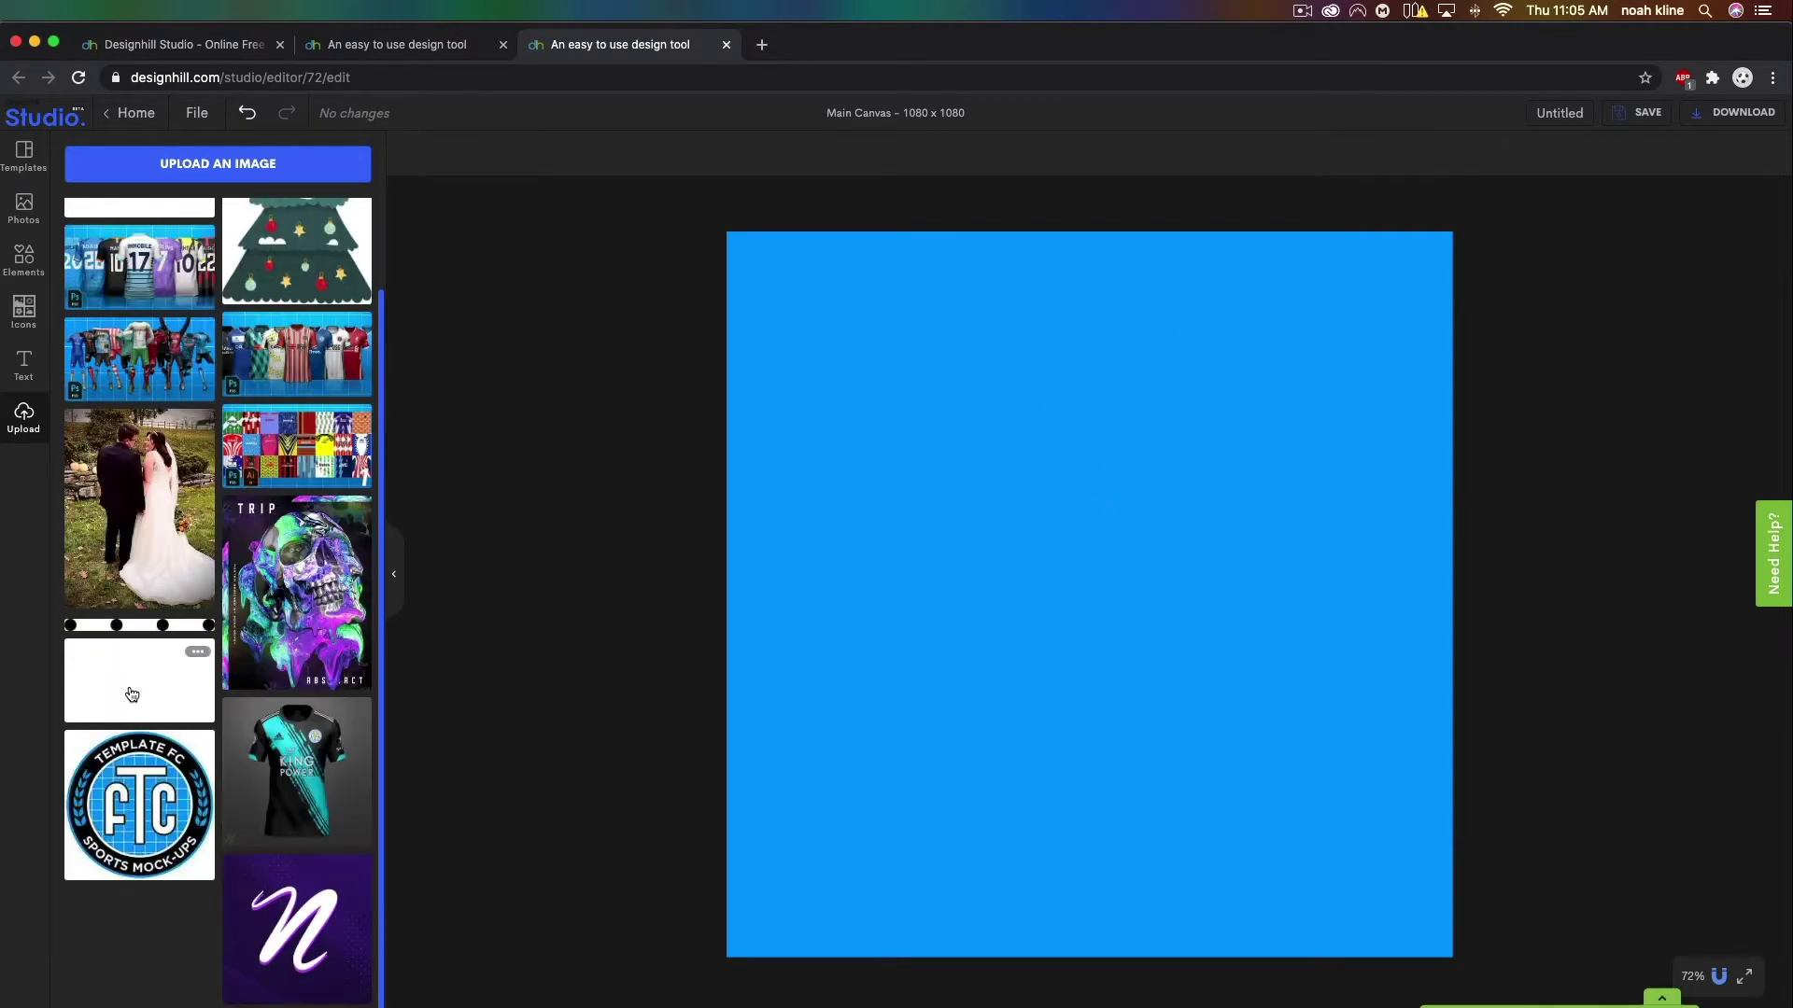
pyautogui.click(146, 691)
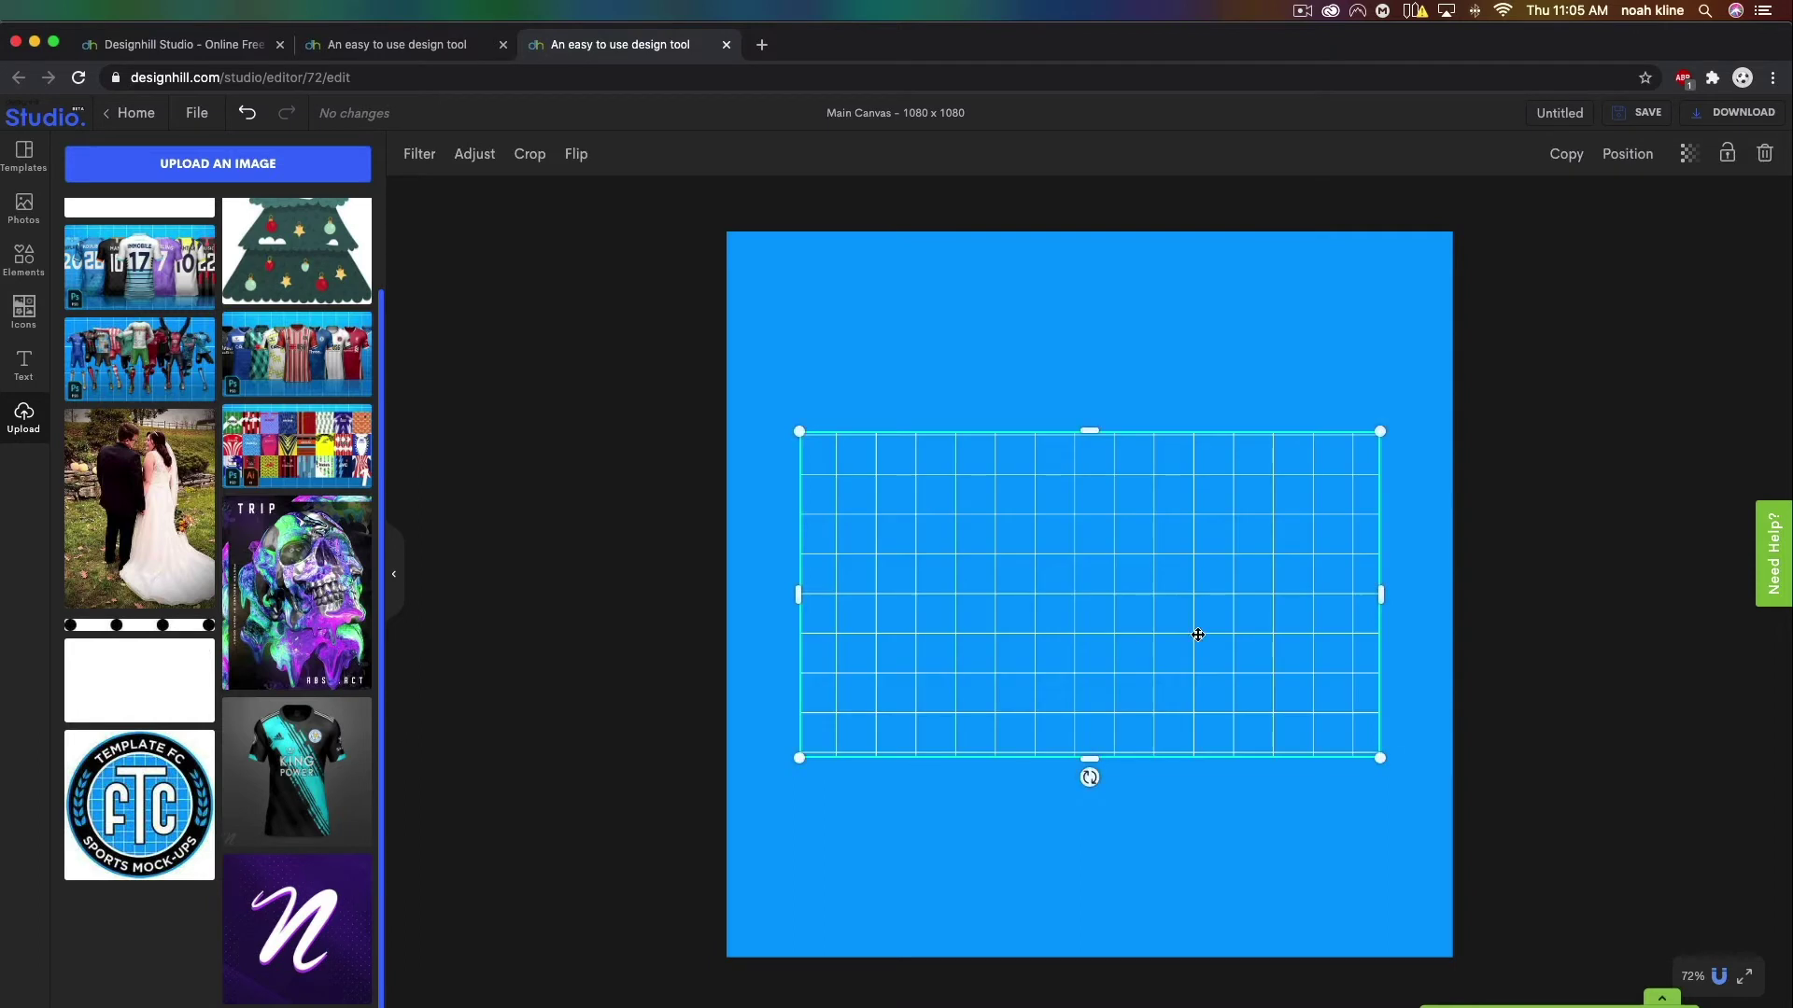
pyautogui.moveTo(1376, 598); pyautogui.dragTo(1410, 616)
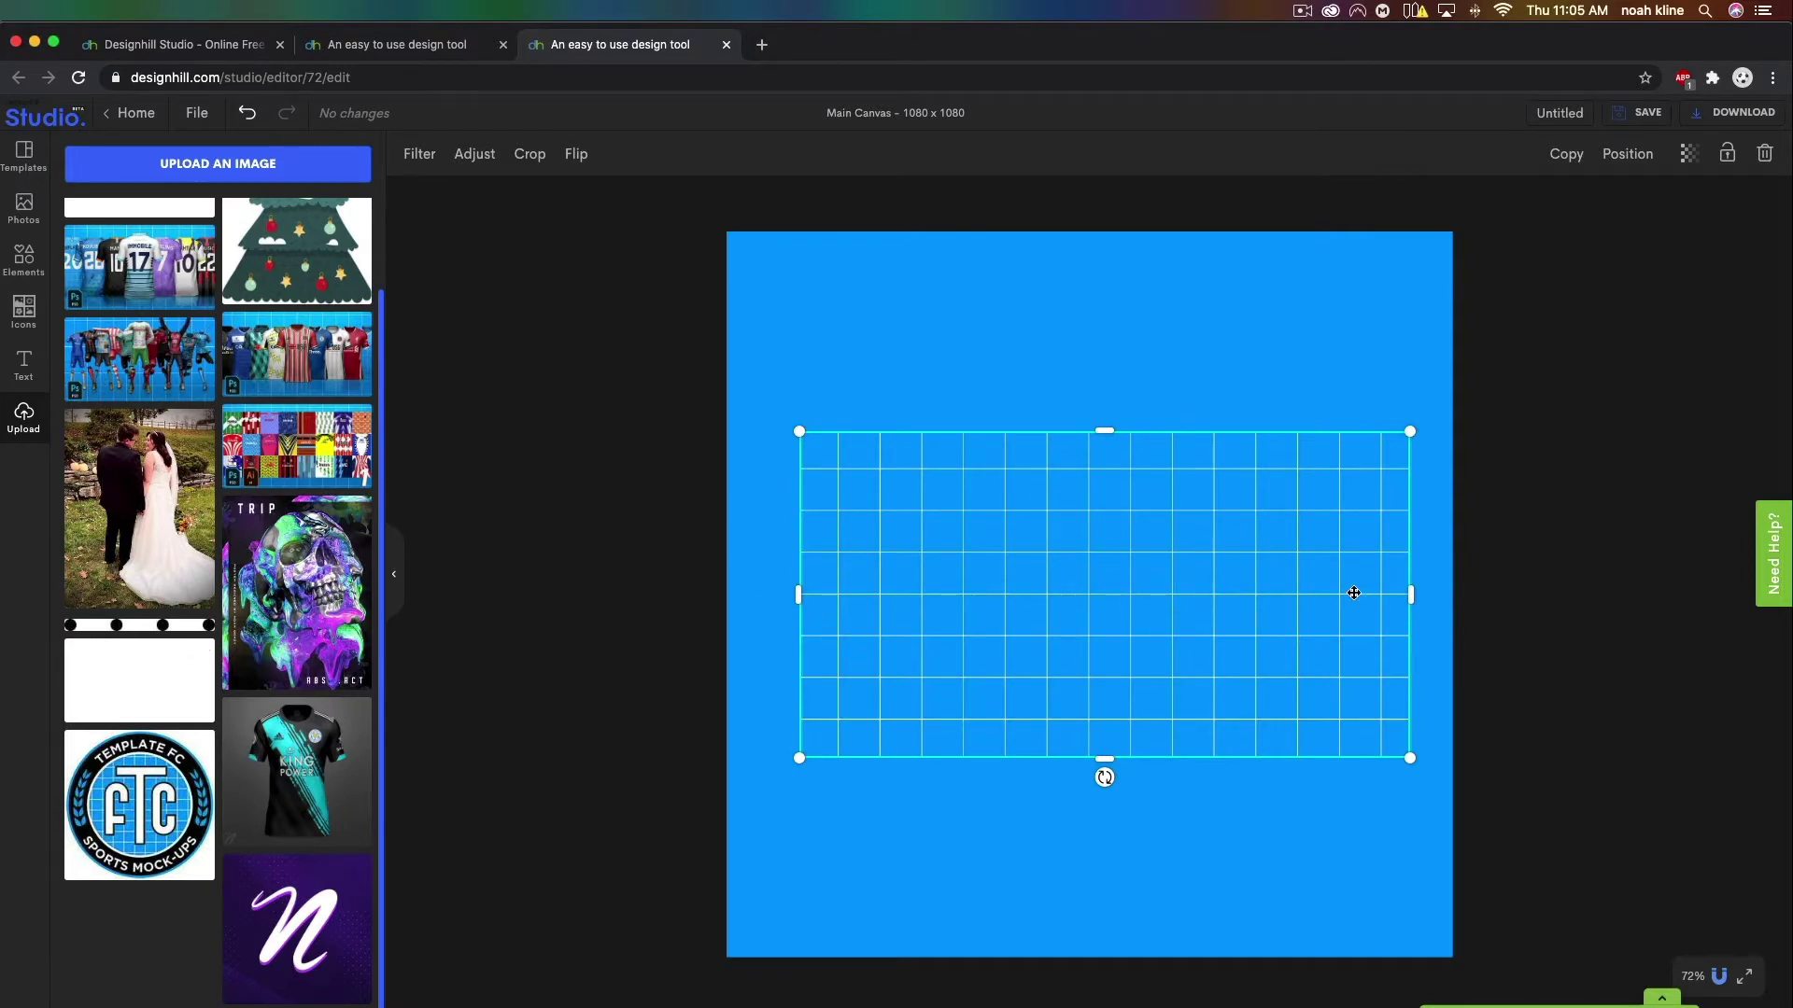
pyautogui.moveTo(1424, 430)
pyautogui.mouseDown()
pyautogui.moveTo(1493, 347)
pyautogui.moveTo(1360, 457)
pyautogui.moveTo(1423, 423)
pyautogui.mouseUp()
pyautogui.moveTo(1328, 504); pyautogui.dragTo(1453, 592)
pyautogui.moveTo(795, 591); pyautogui.dragTo(726, 594)
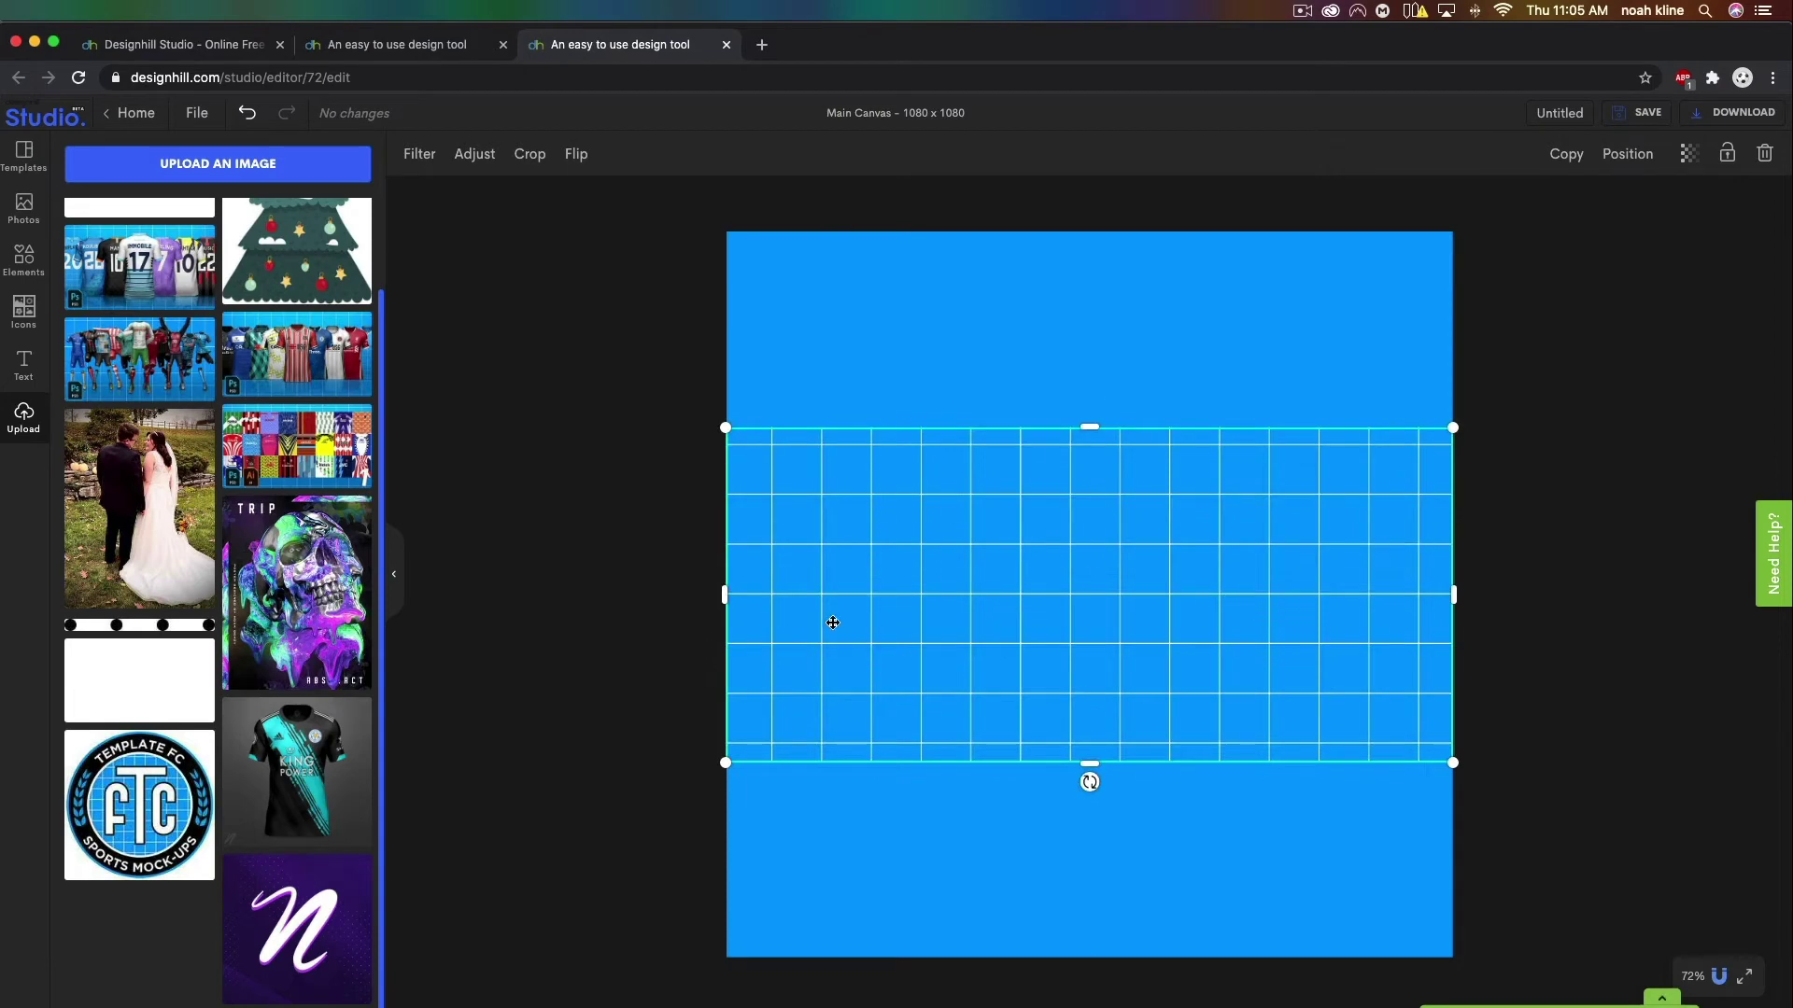
# Rotate the grid image 90 degrees and widen it to cover the entire canvas.
pyautogui.moveTo(1091, 786); pyautogui.dragTo(1359, 571)
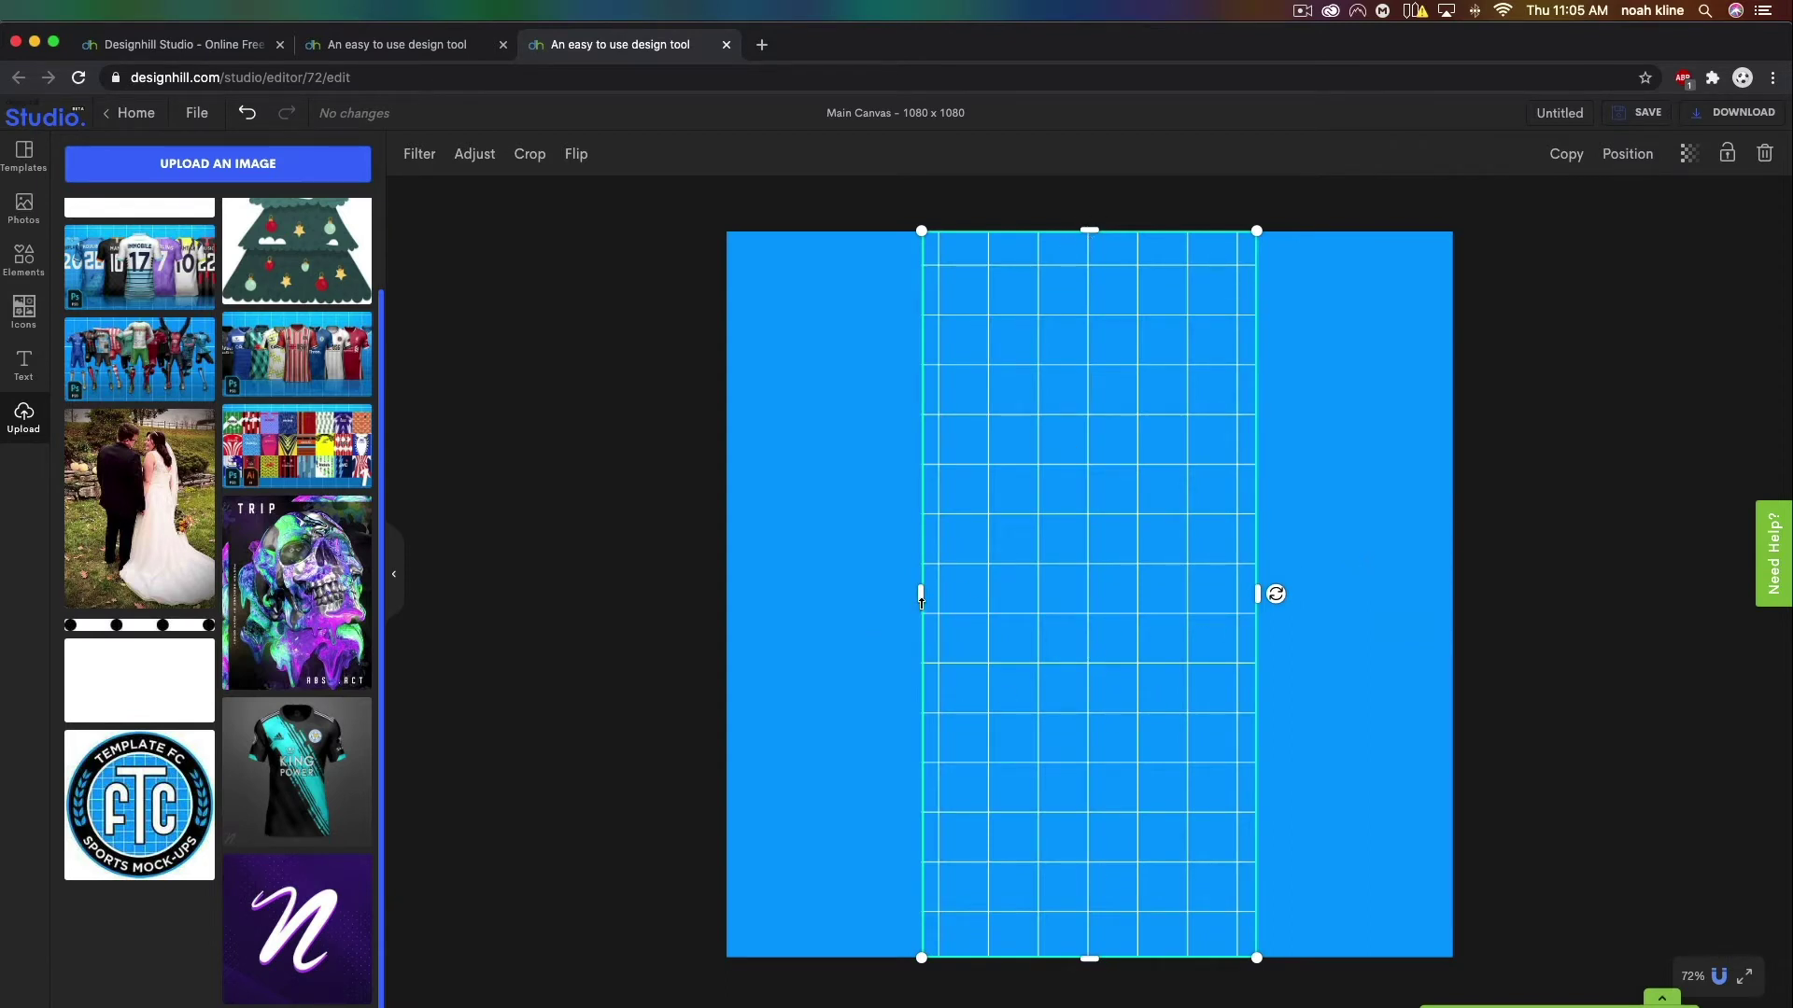
pyautogui.moveTo(922, 594); pyautogui.dragTo(724, 595)
pyautogui.moveTo(1259, 602); pyautogui.dragTo(1453, 605)
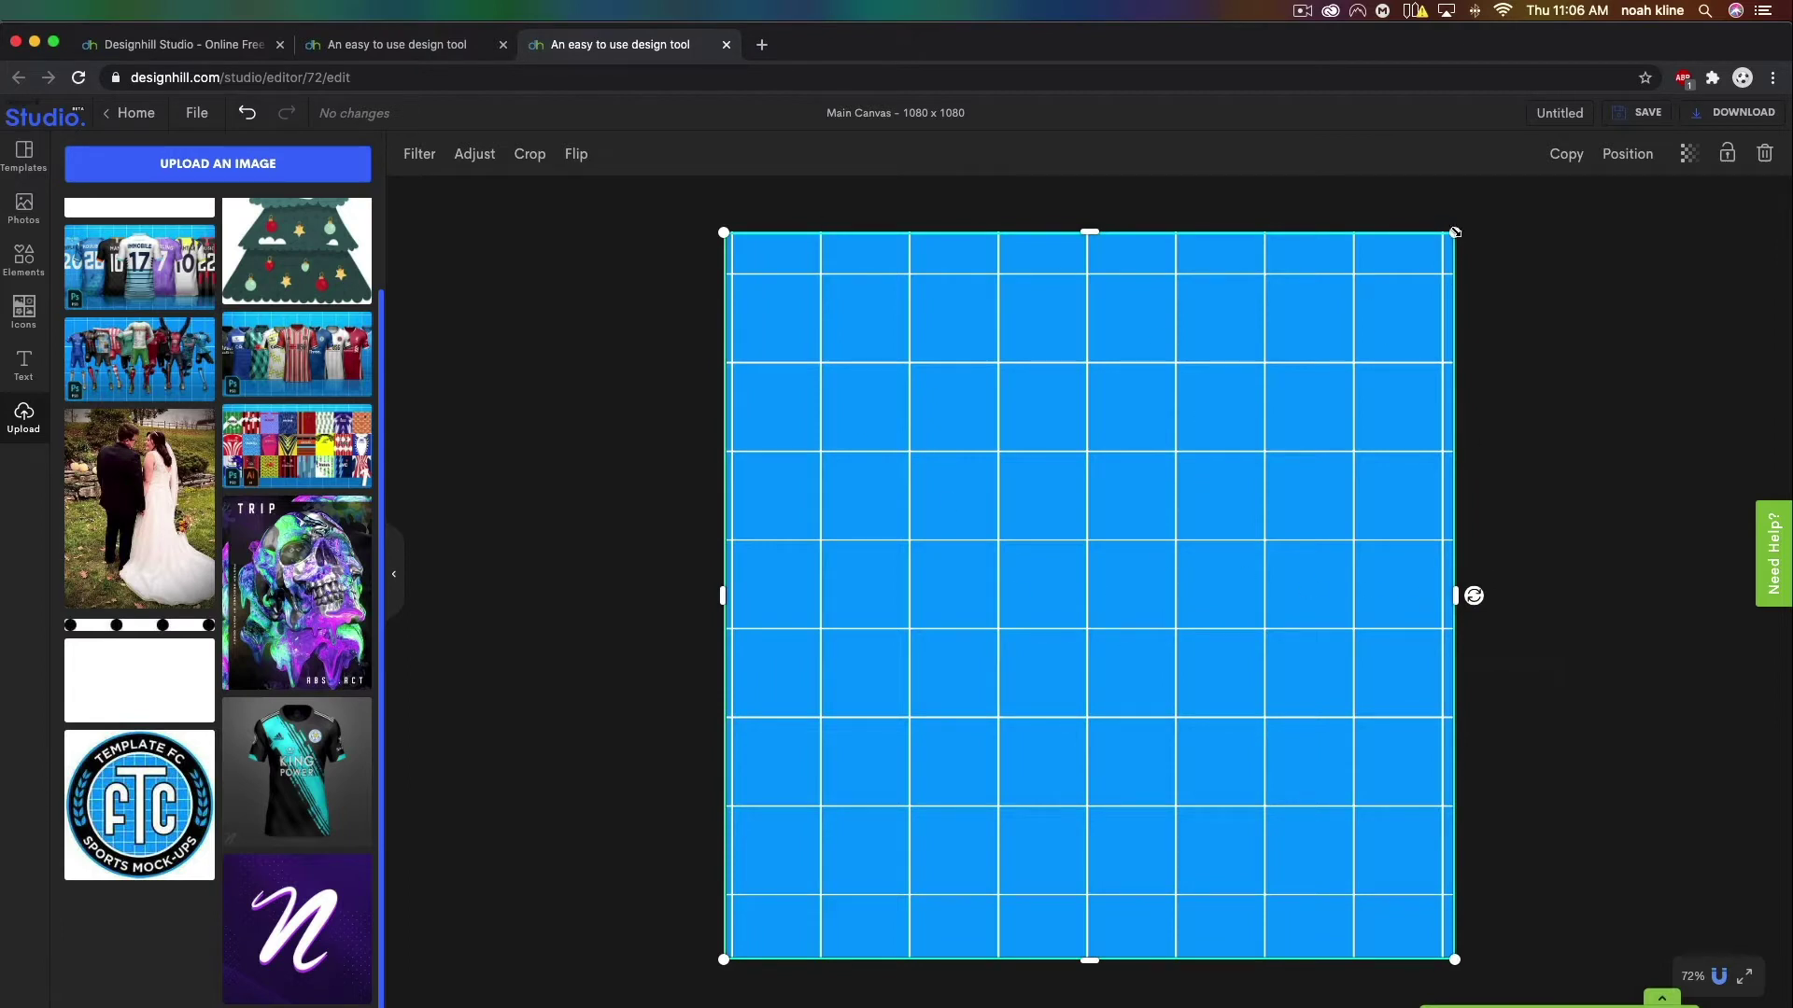
pyautogui.moveTo(1454, 232); pyautogui.dragTo(1524, 236)
pyautogui.click(1512, 435)
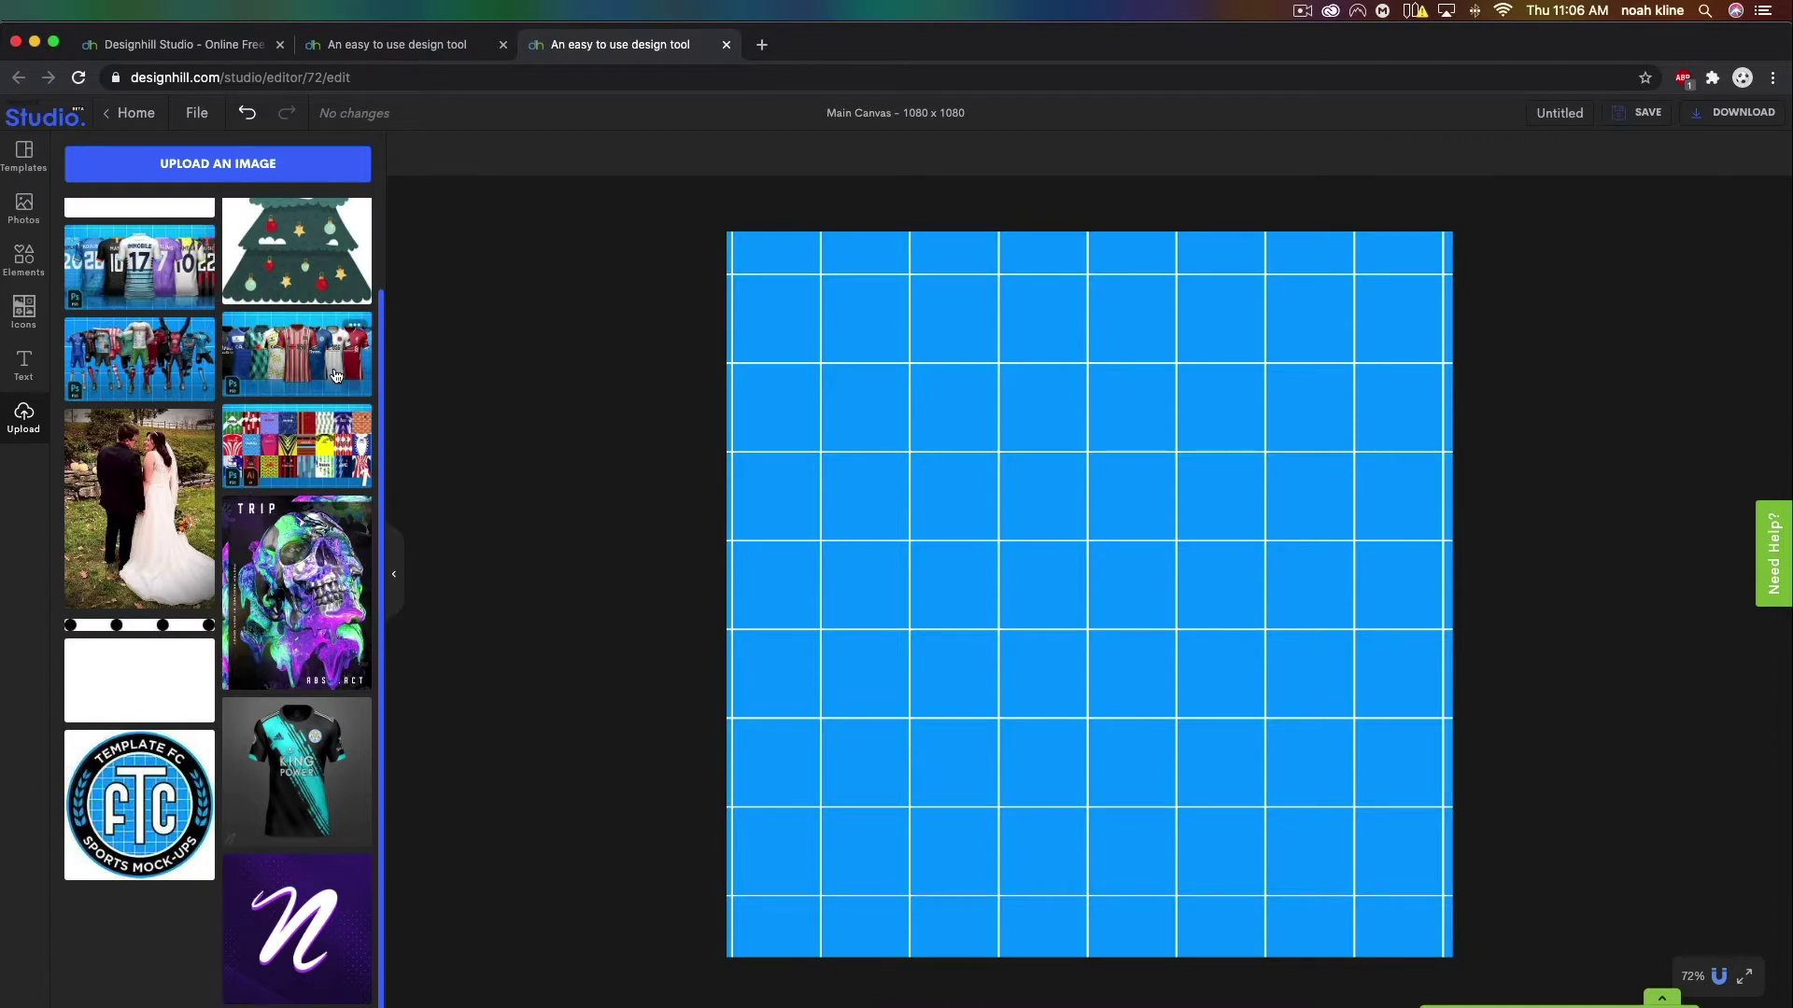
# Add the four uploaded soccer kit mockup images and spread them toward the four corners of the canvas.
pyautogui.click(281, 458)
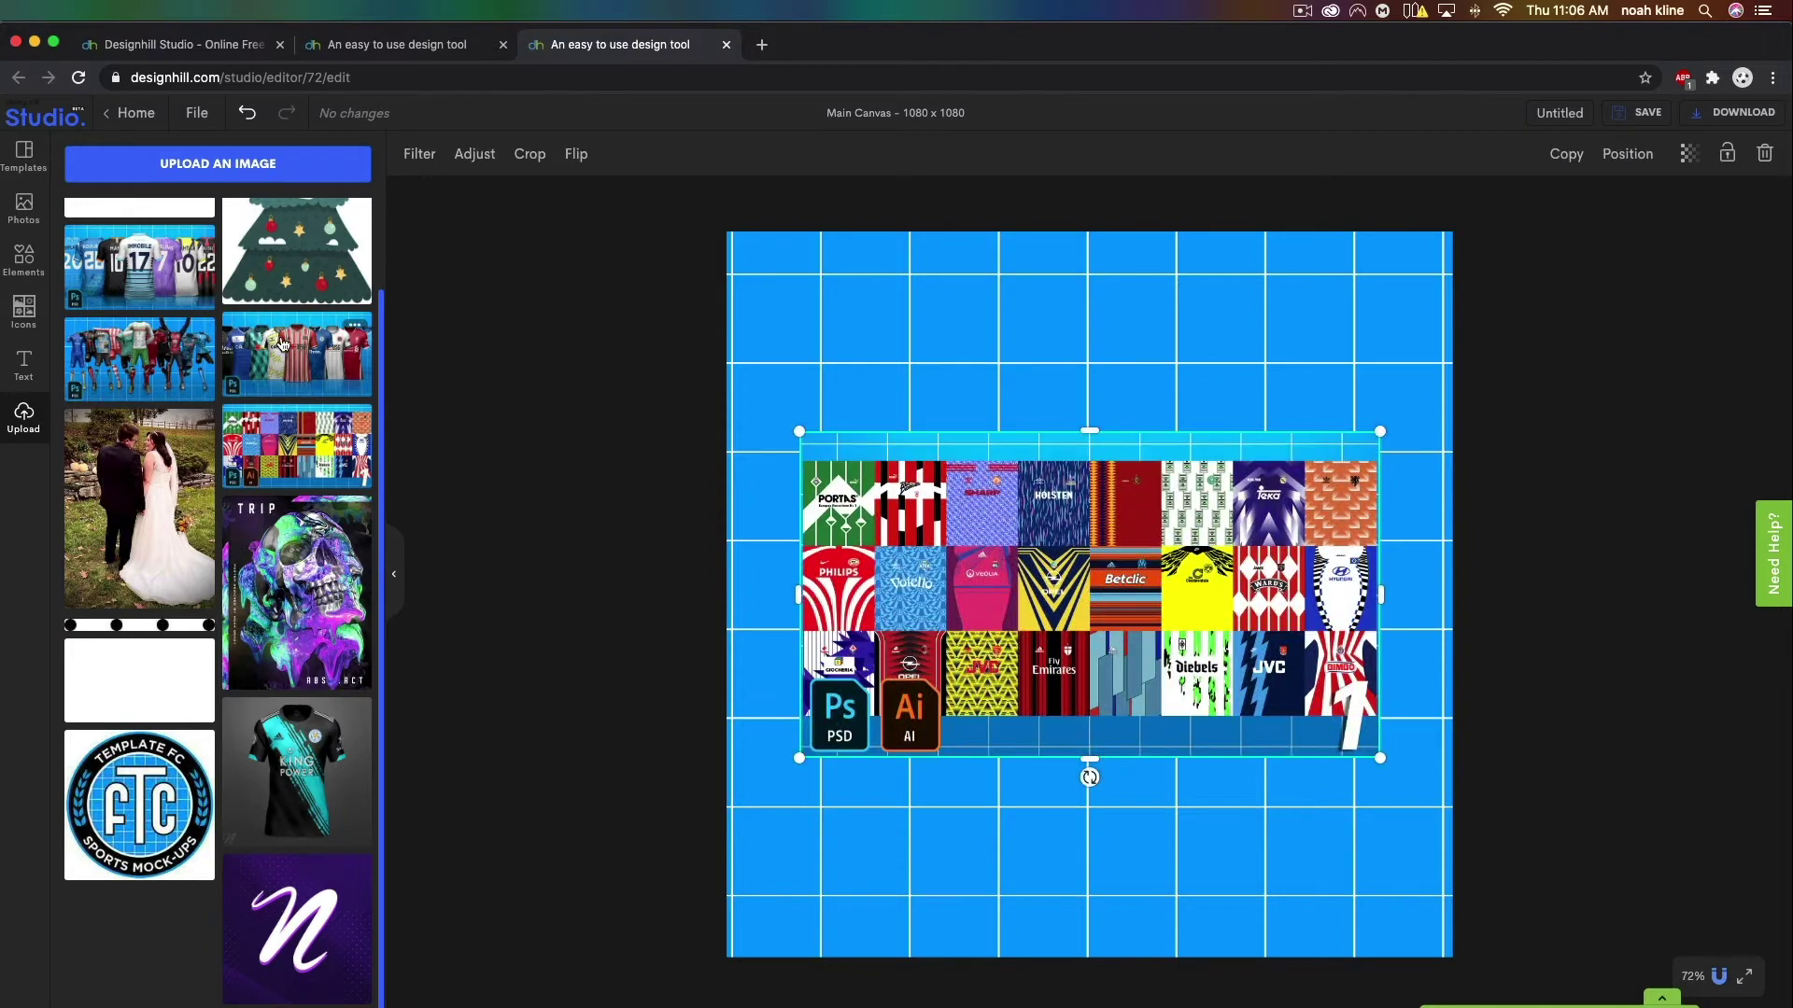
pyautogui.click(296, 355)
pyautogui.click(140, 359)
pyautogui.click(110, 271)
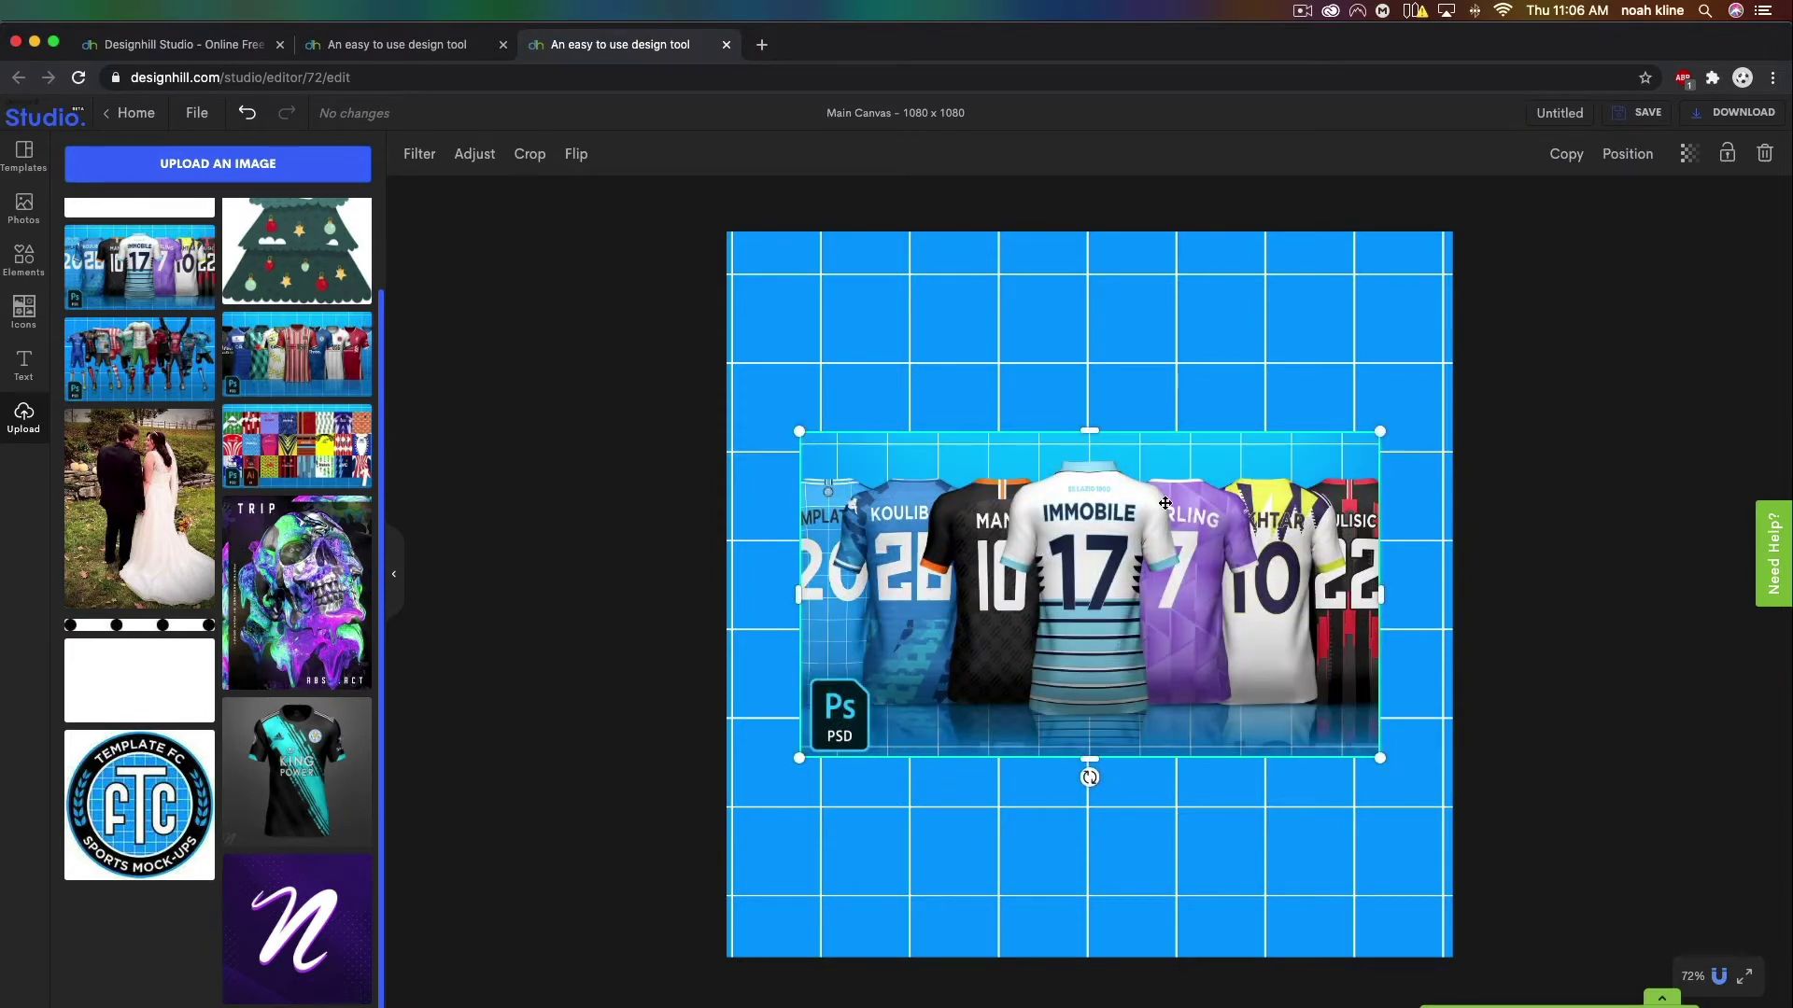
pyautogui.moveTo(1174, 512); pyautogui.dragTo(1197, 645)
pyautogui.click(1119, 477)
pyautogui.moveTo(1119, 477); pyautogui.dragTo(1191, 382)
pyautogui.moveTo(814, 482); pyautogui.dragTo(741, 389)
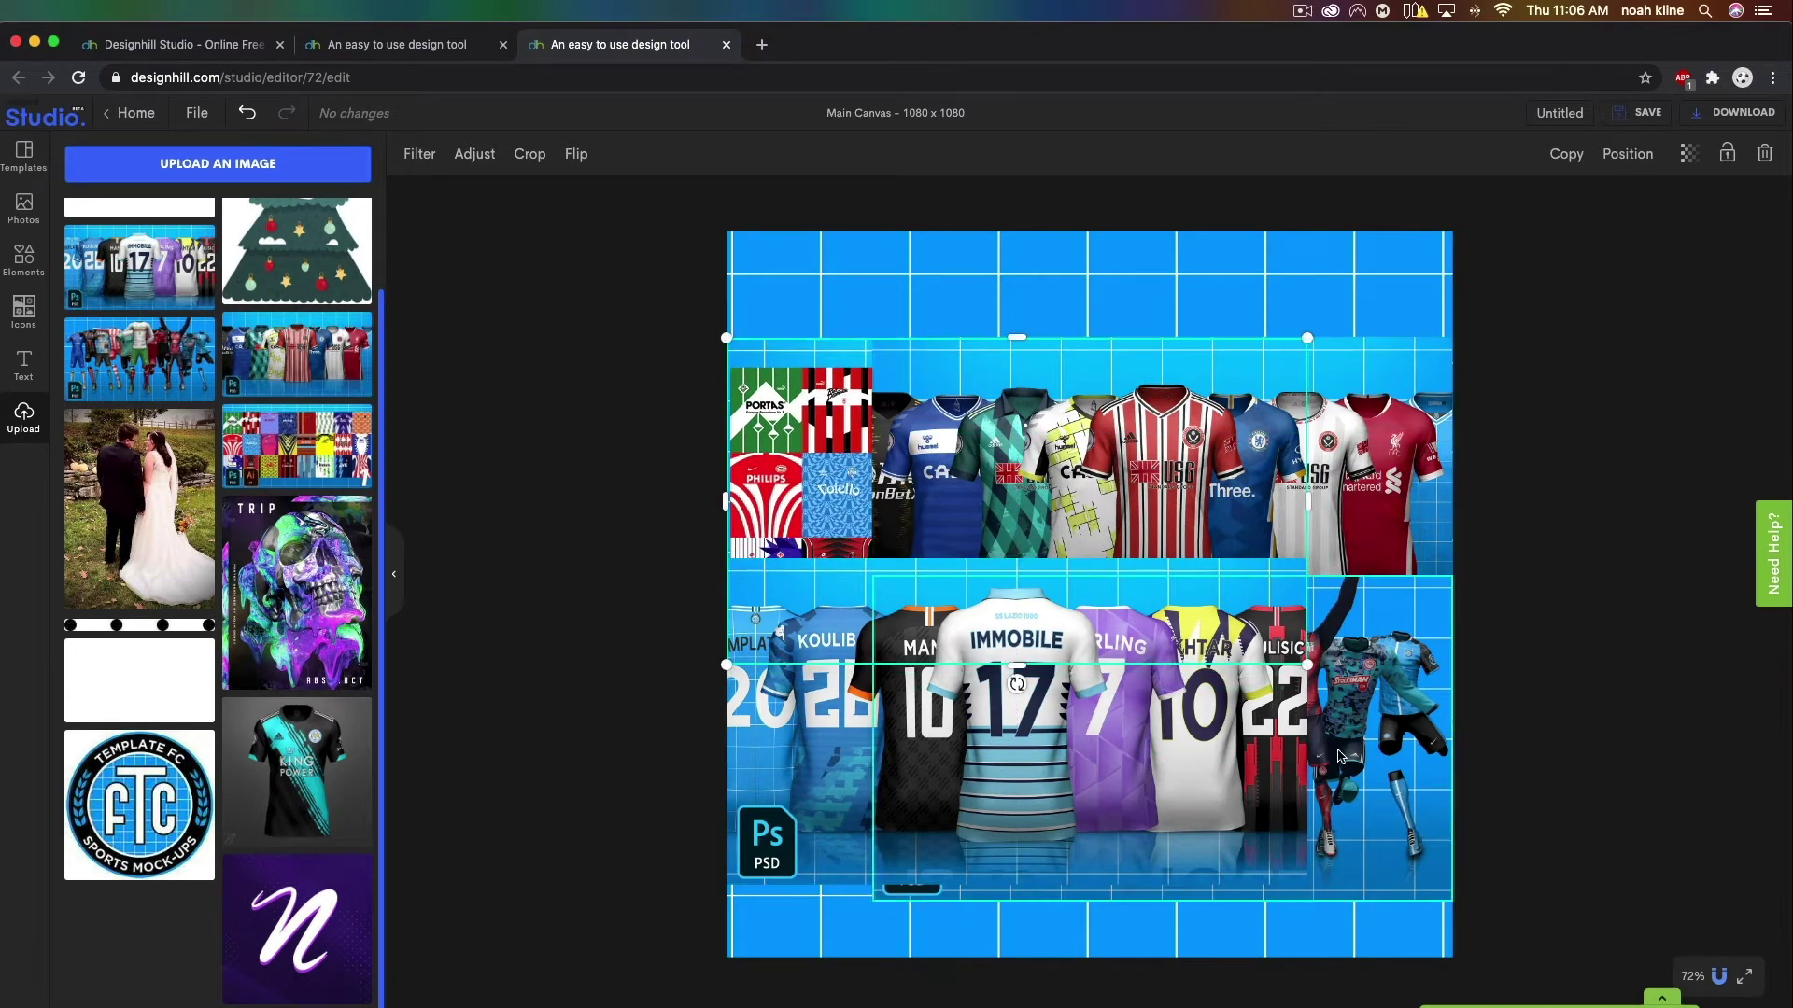
# Shrink the shirt pattern collage to half the canvas width and place it against the left edge in the upper half.
pyautogui.moveTo(1308, 666); pyautogui.dragTo(1081, 540)
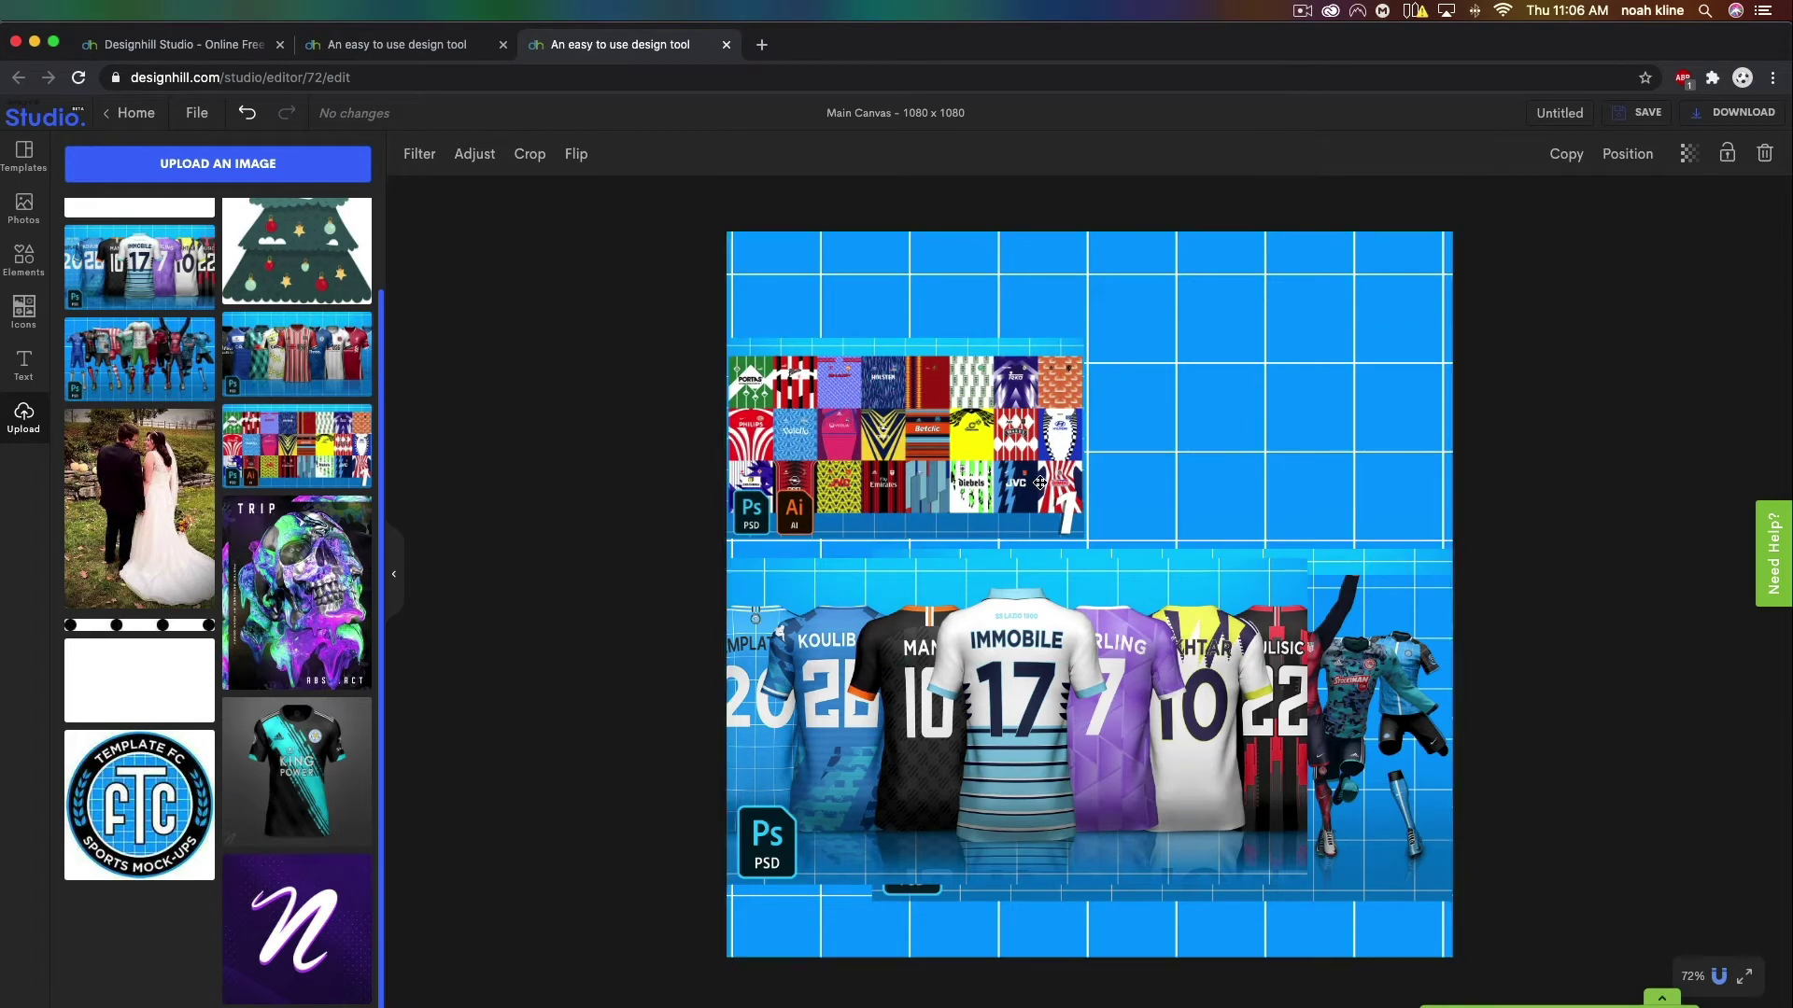
pyautogui.moveTo(847, 423); pyautogui.dragTo(853, 379)
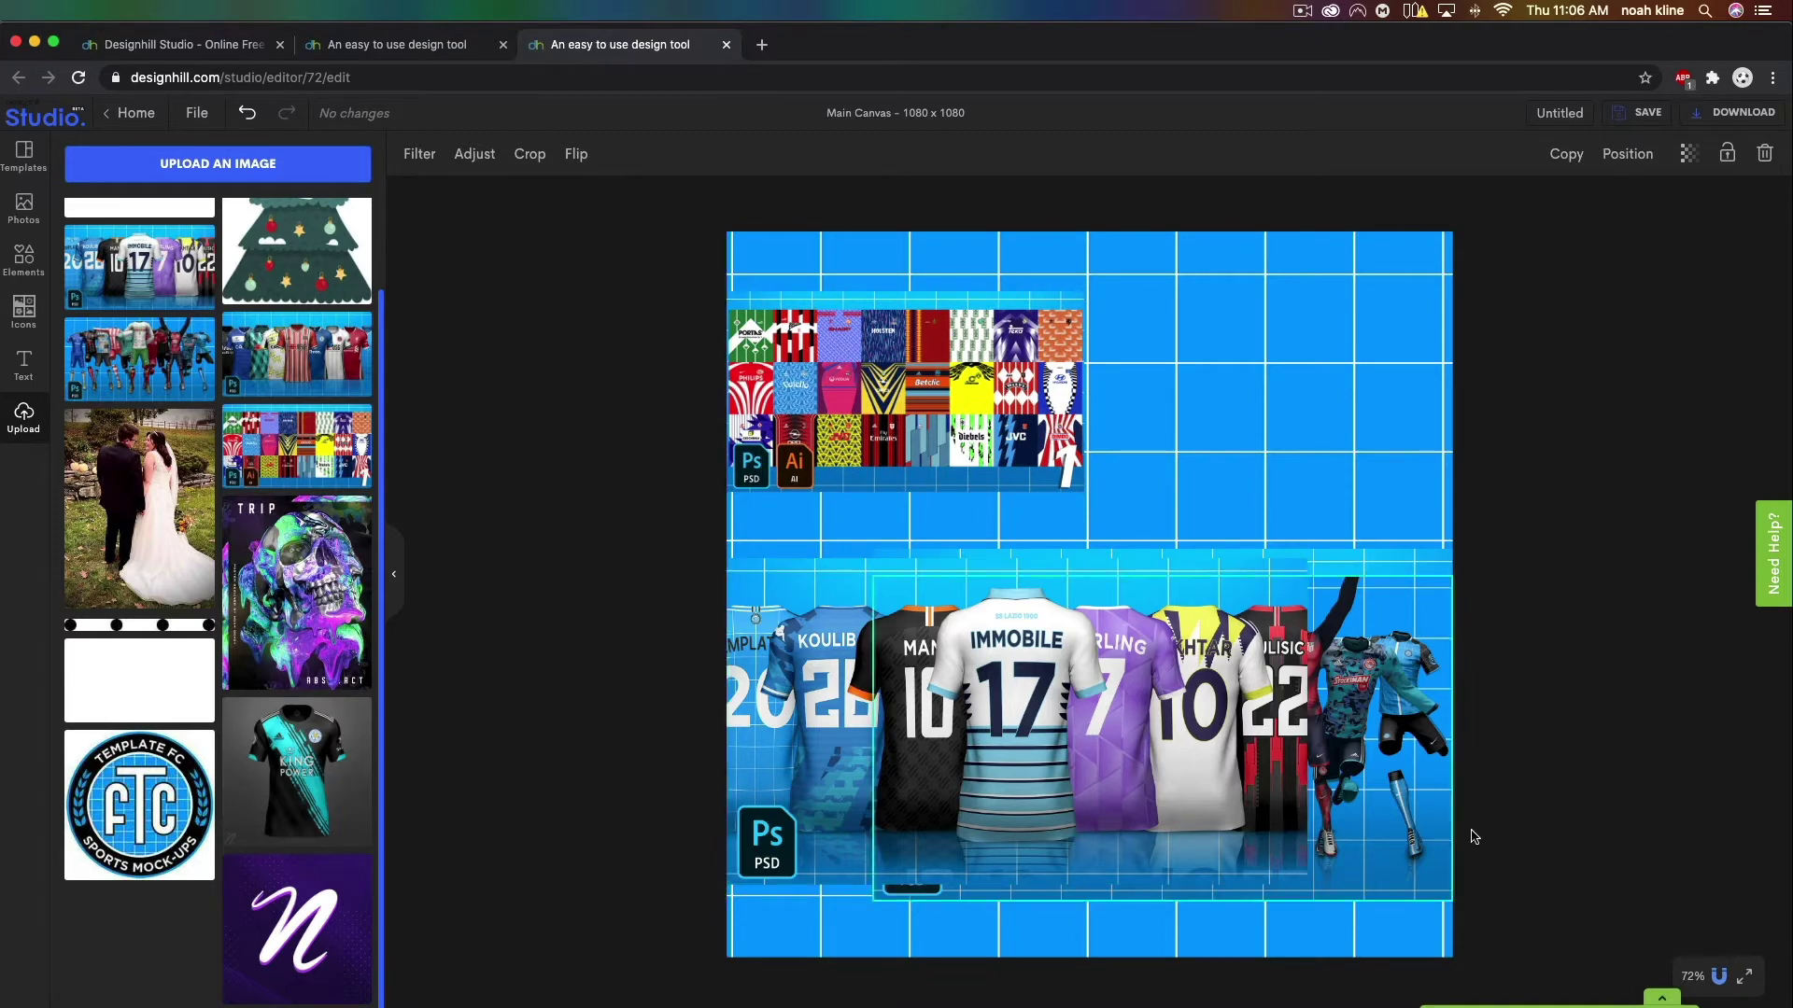
pyautogui.click(1692, 976)
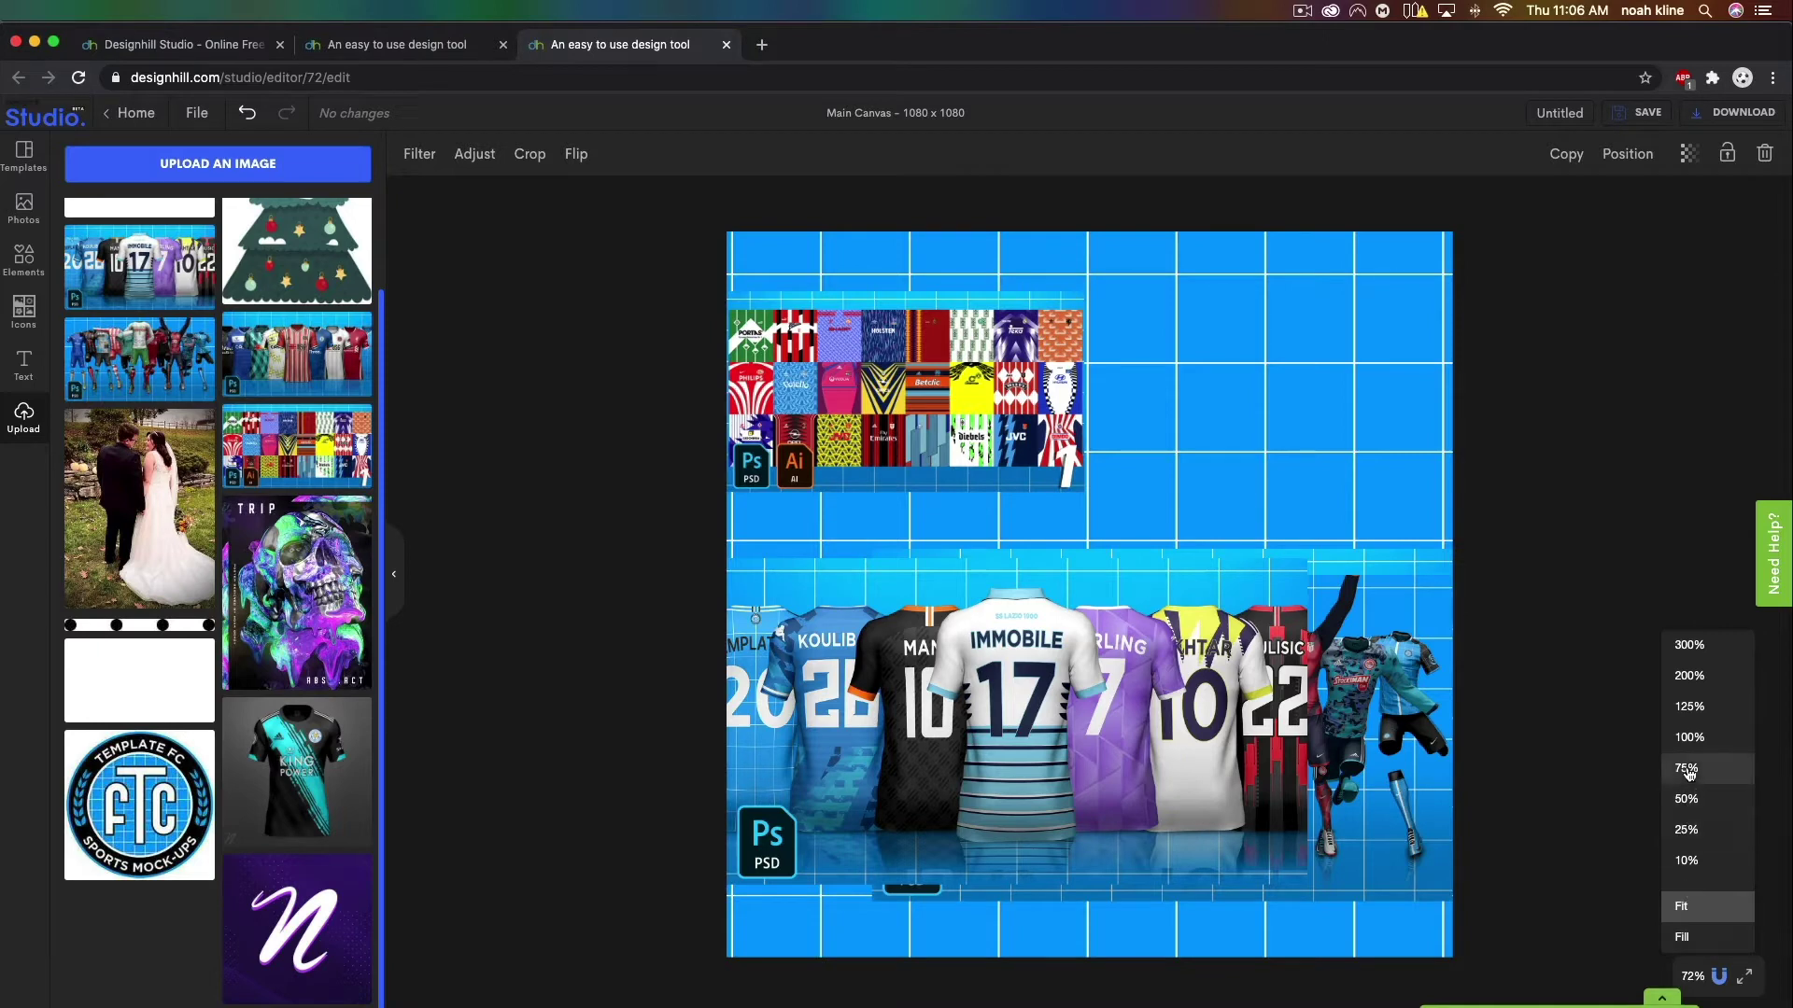
pyautogui.click(1688, 737)
pyautogui.moveTo(750, 416)
pyautogui.mouseDown()
pyautogui.moveTo(804, 416)
pyautogui.moveTo(757, 417)
pyautogui.mouseUp()
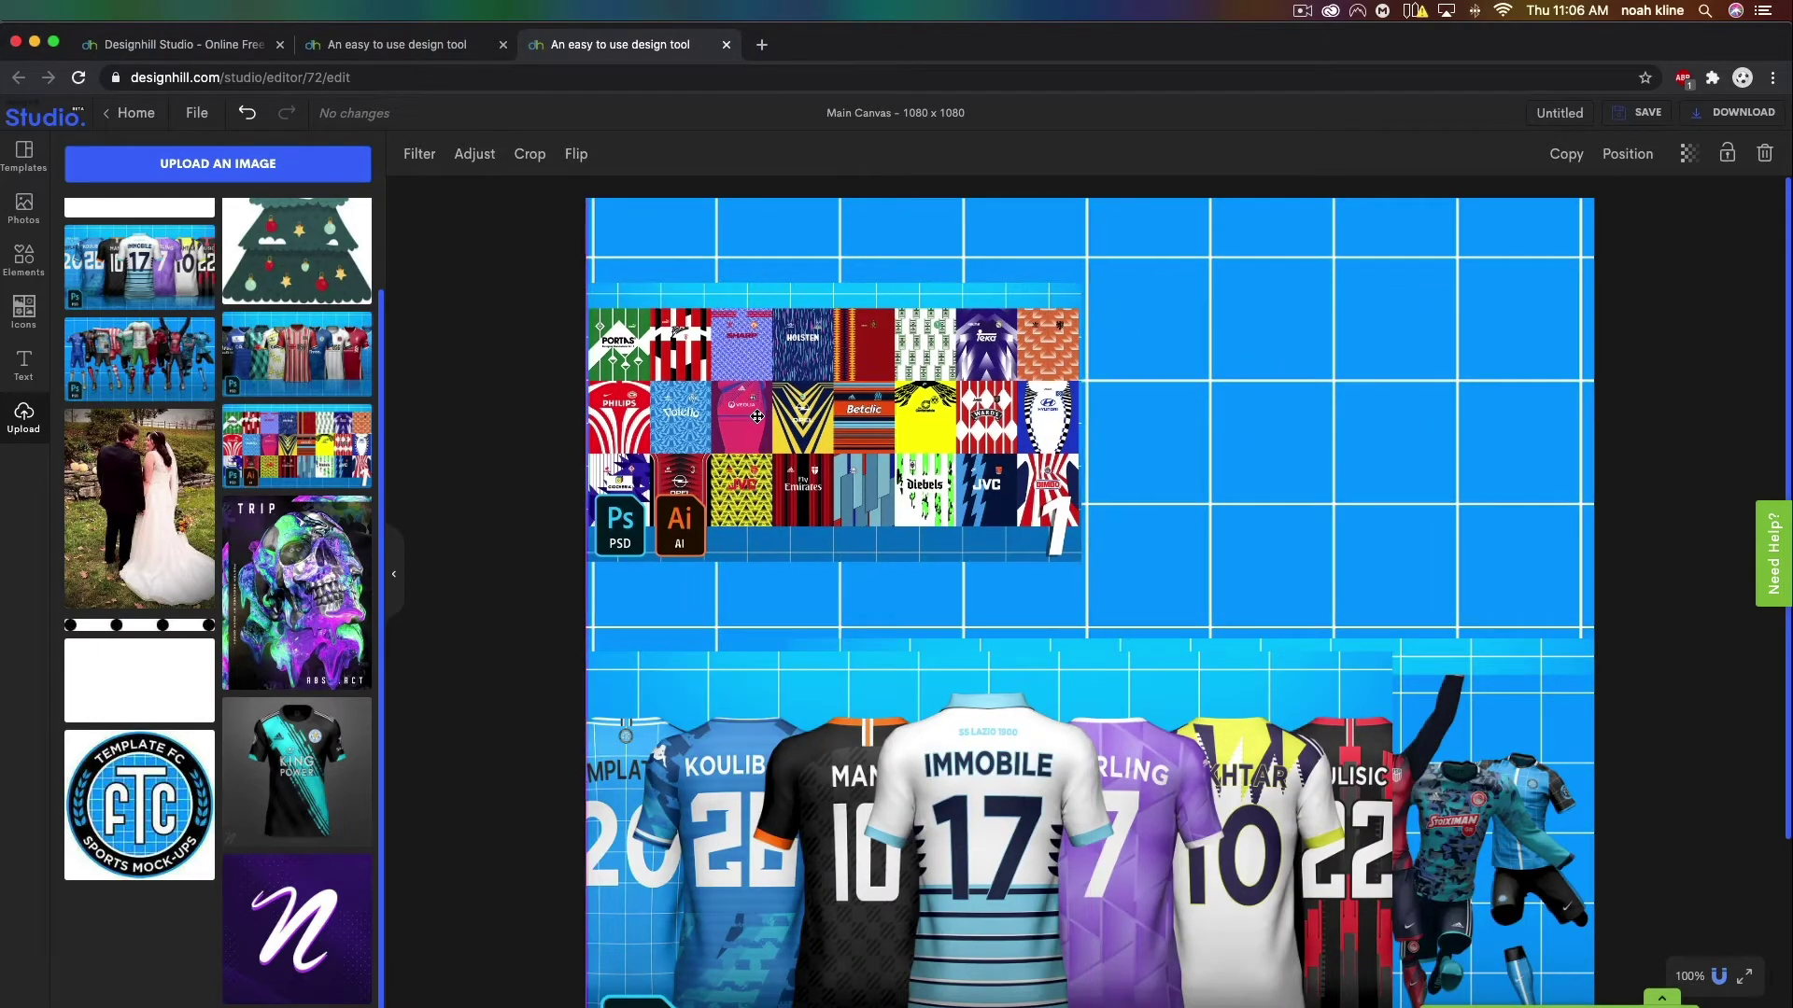
pyautogui.click(1066, 560)
pyautogui.moveTo(1081, 562)
pyautogui.mouseDown()
pyautogui.moveTo(1138, 597)
pyautogui.moveTo(1090, 555)
pyautogui.mouseUp()
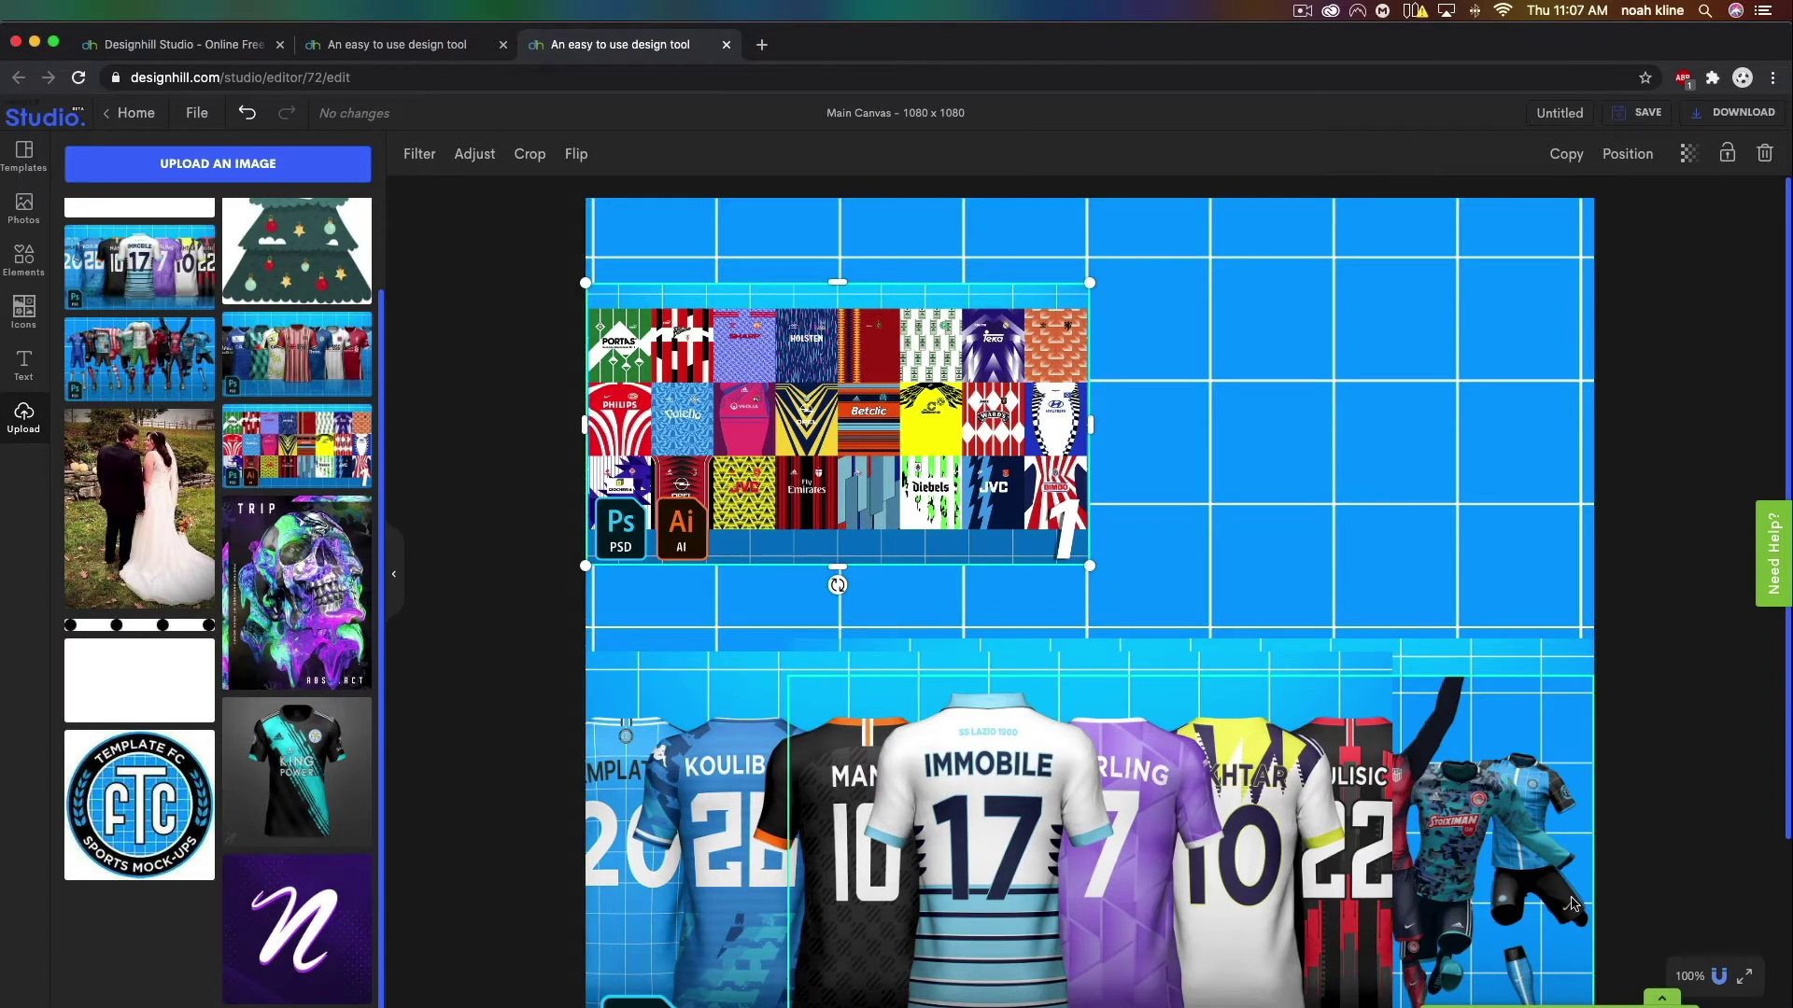
# Resize the number 17 shirt mockup to half the canvas width and place it on the left below the pattern collage.
pyautogui.click(1690, 977)
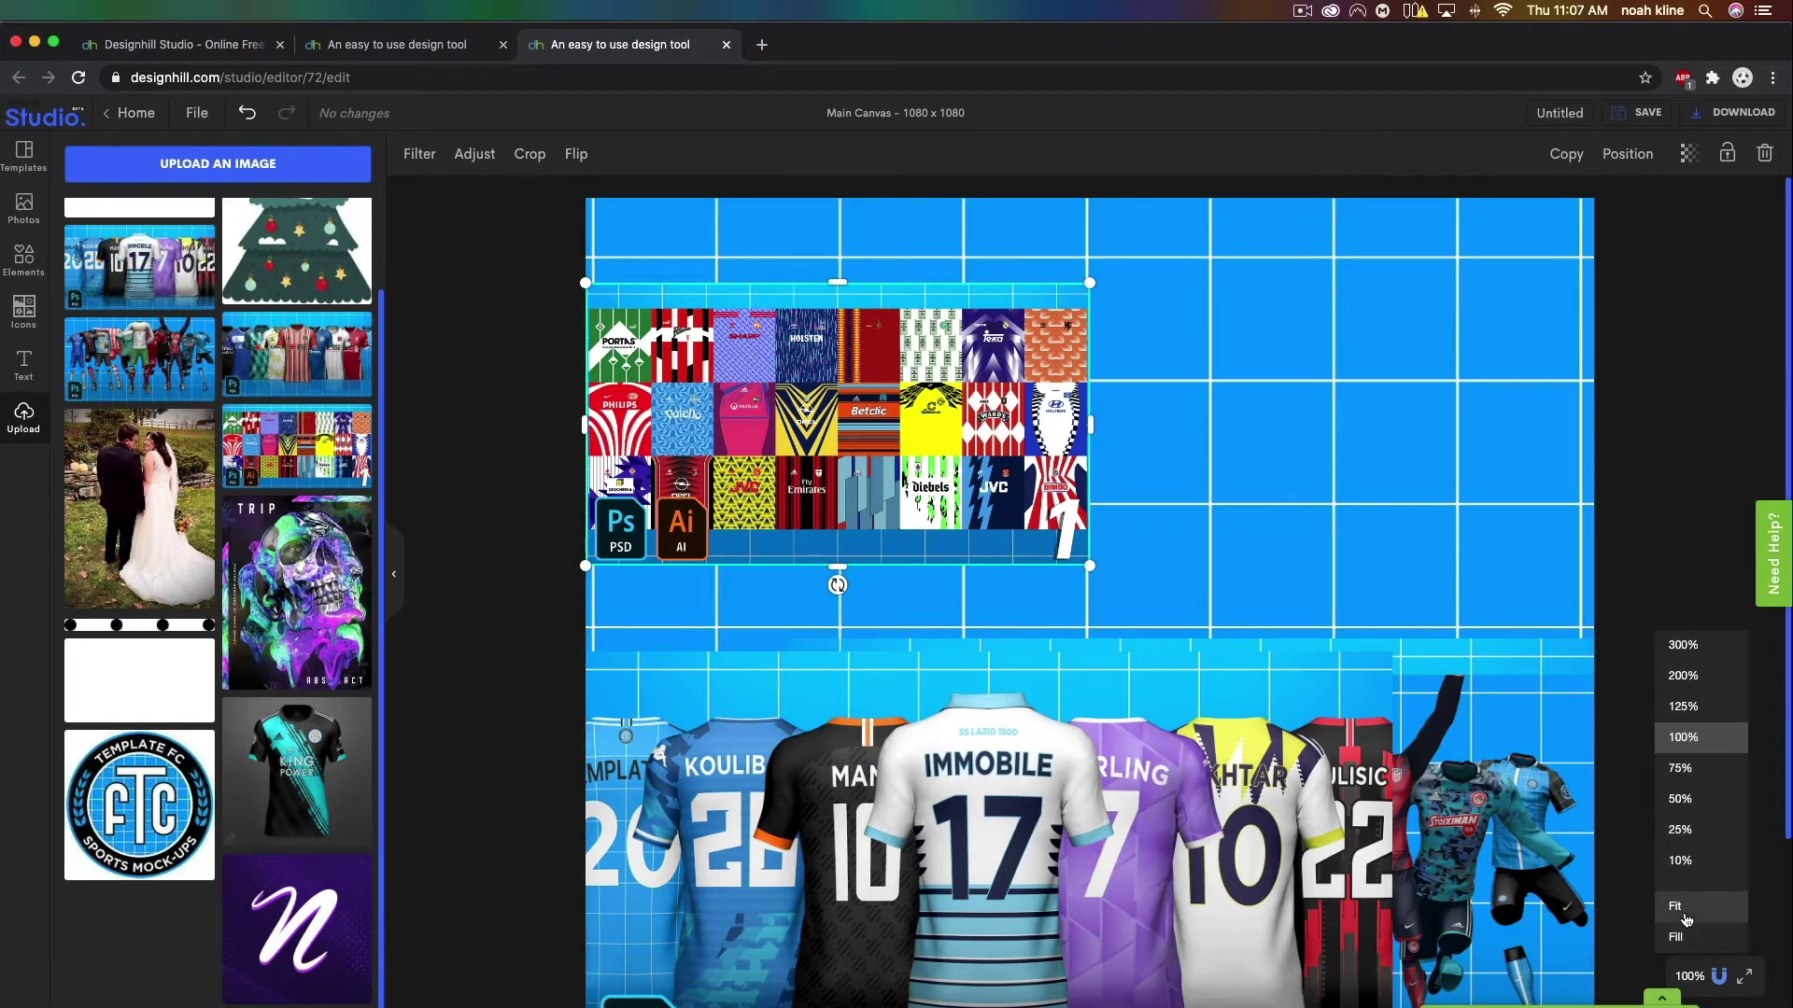
pyautogui.click(1676, 905)
pyautogui.click(1065, 705)
pyautogui.moveTo(1097, 742); pyautogui.dragTo(1095, 706)
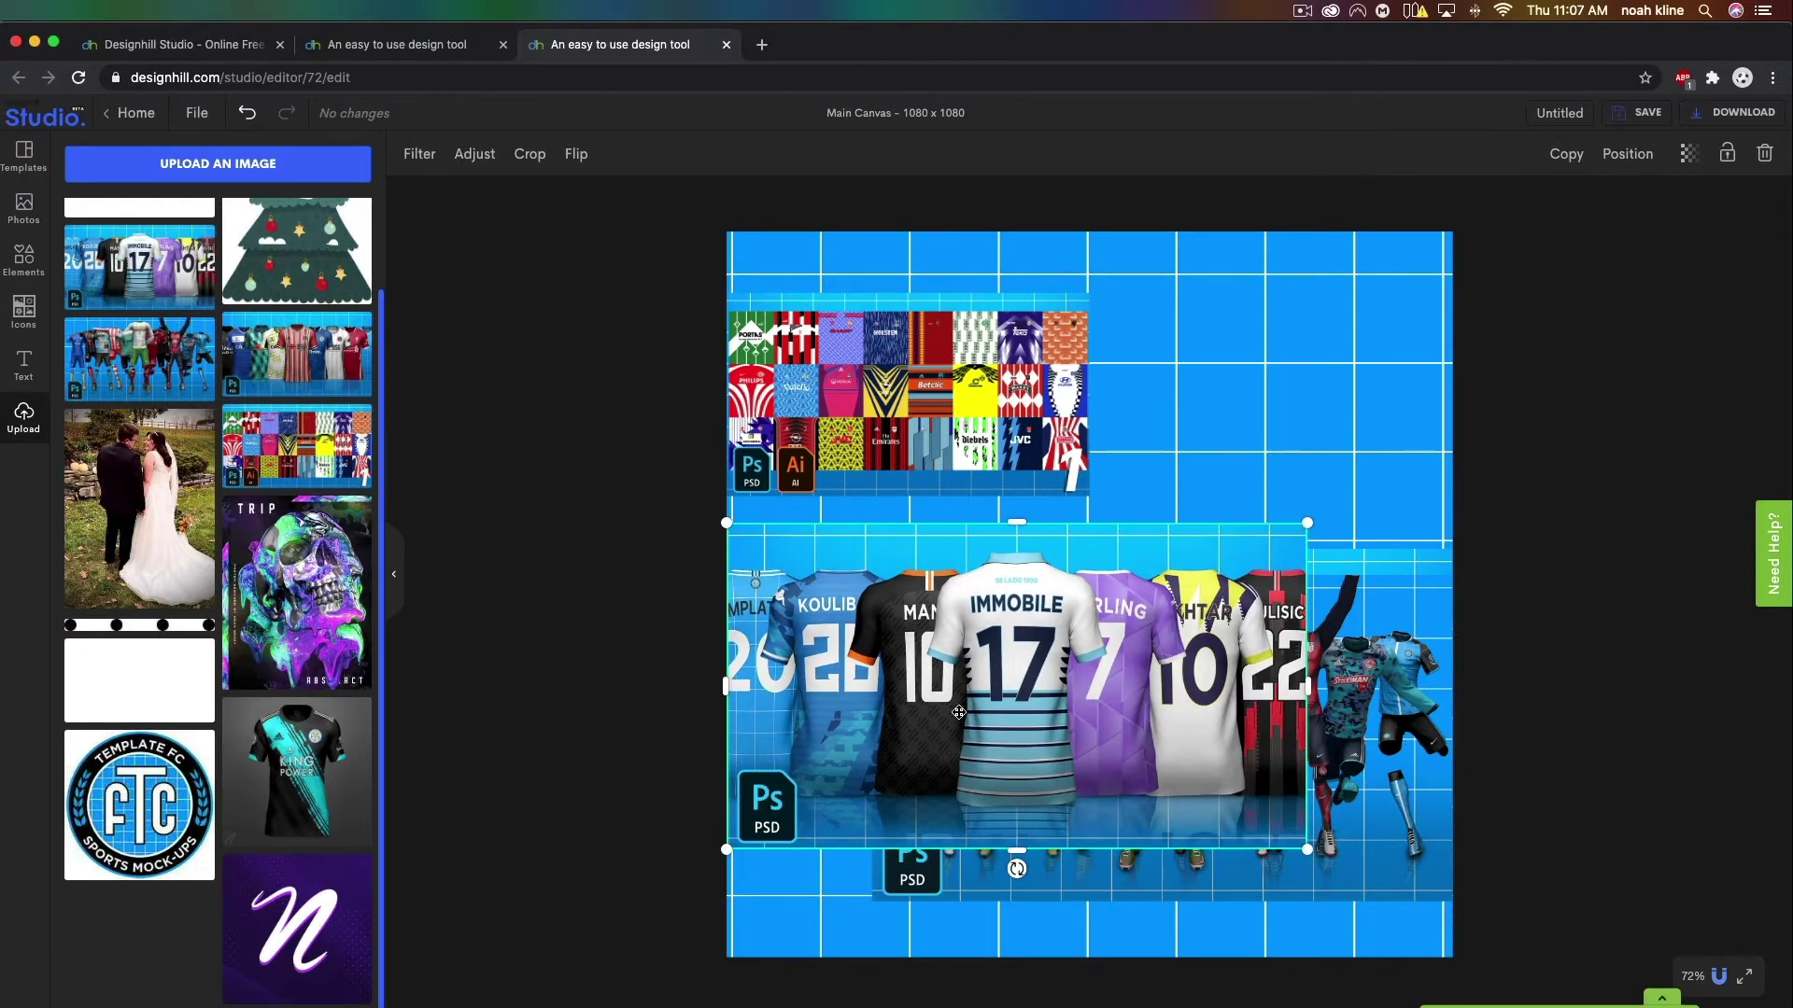
pyautogui.moveTo(1308, 850); pyautogui.dragTo(1090, 680)
pyautogui.moveTo(975, 607); pyautogui.dragTo(971, 545)
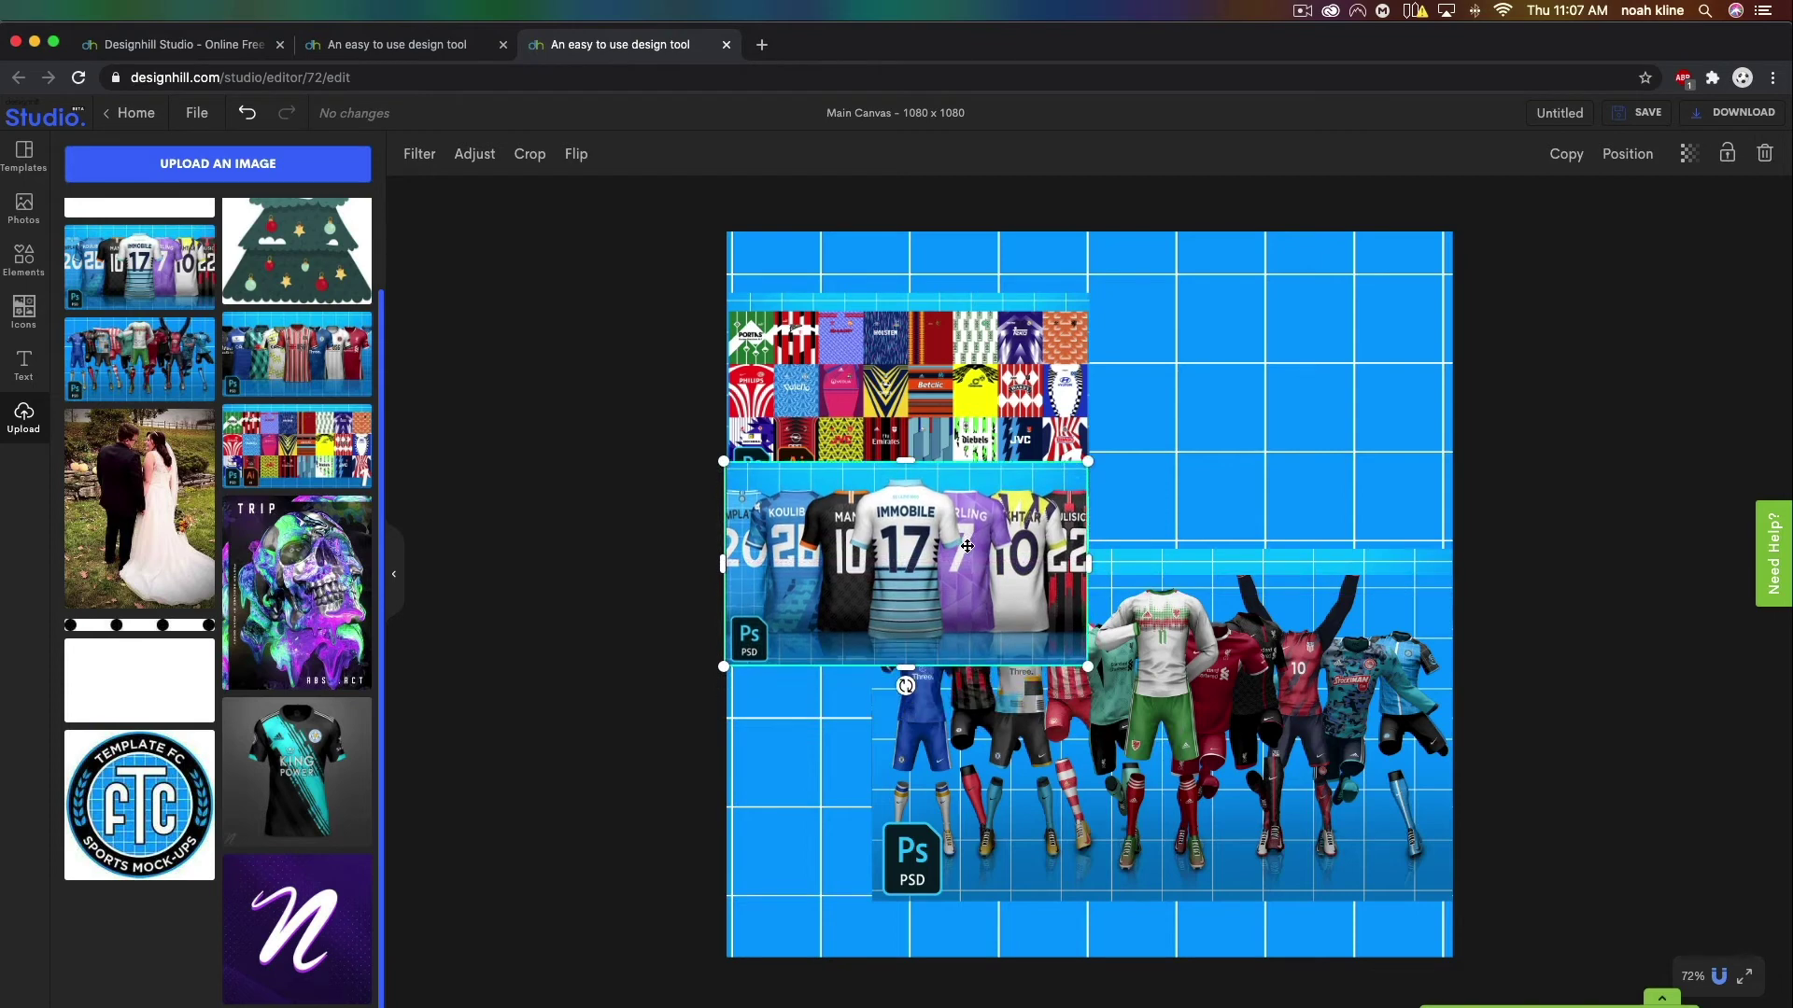
pyautogui.moveTo(1089, 666); pyautogui.dragTo(1090, 665)
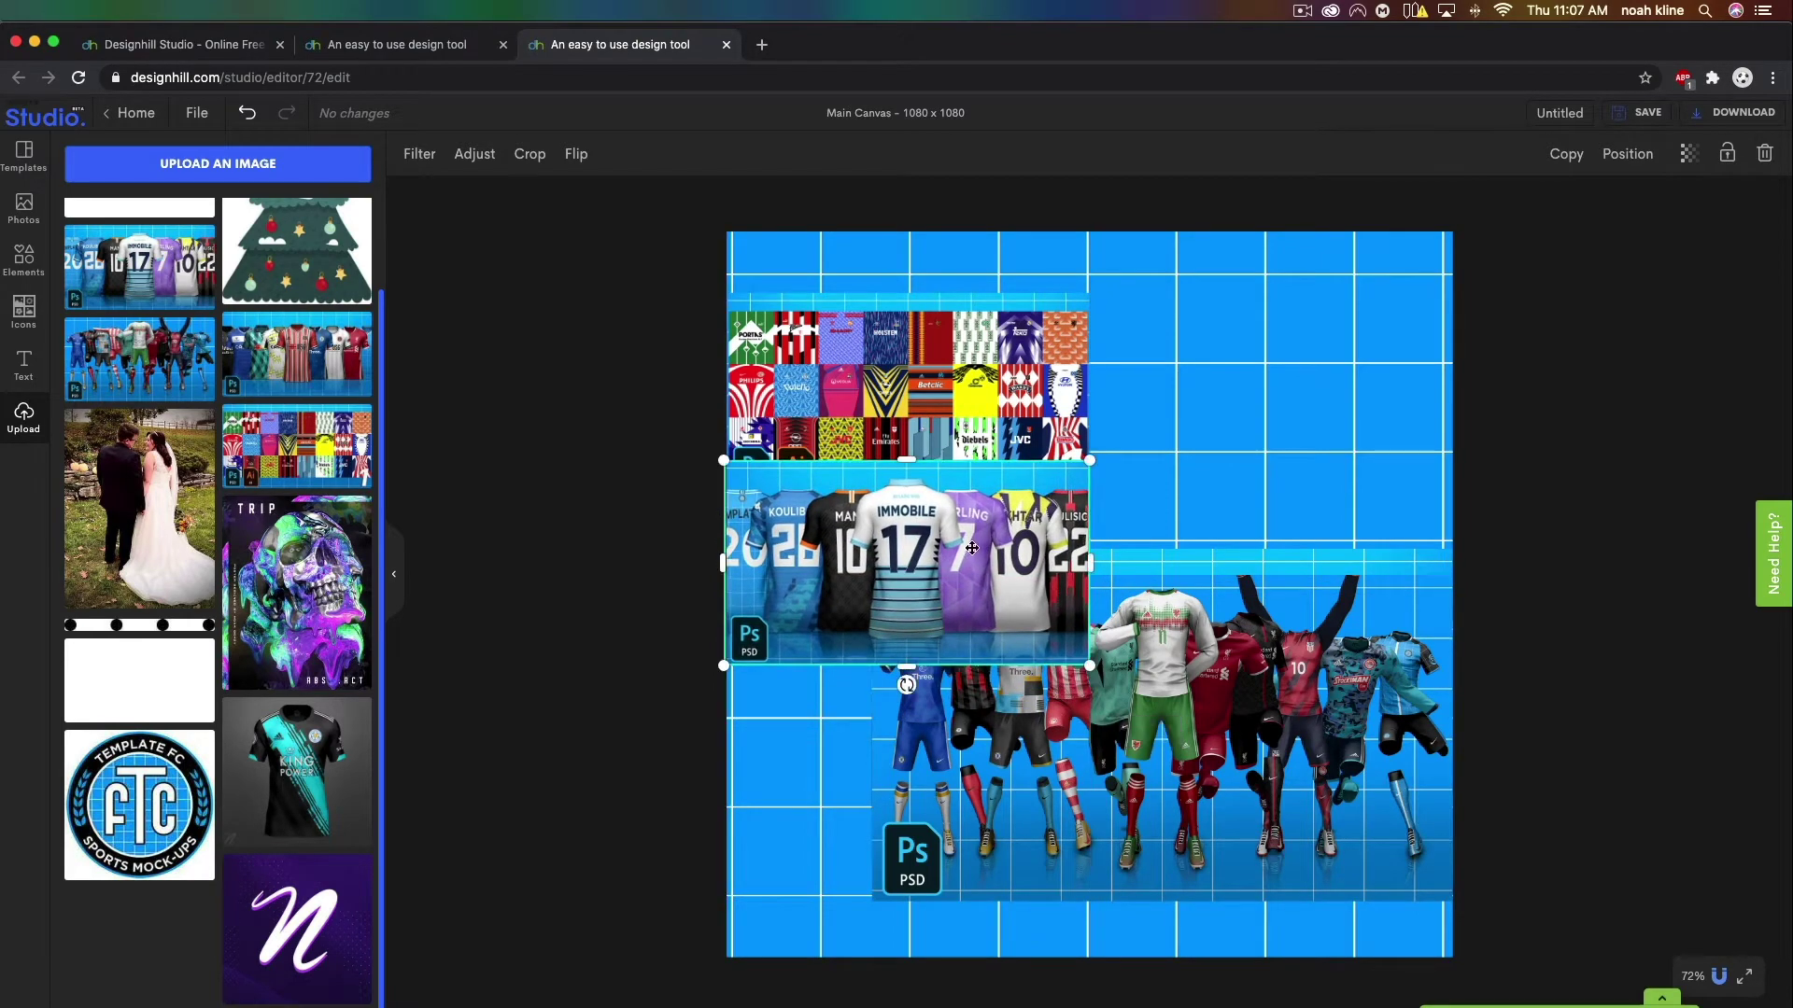
# Shrink the full-kit and front-view shirt mockups to half the canvas width on the right side of the canvas.
pyautogui.click(913, 879)
pyautogui.moveTo(872, 902); pyautogui.dragTo(1096, 642)
pyautogui.click(1096, 826)
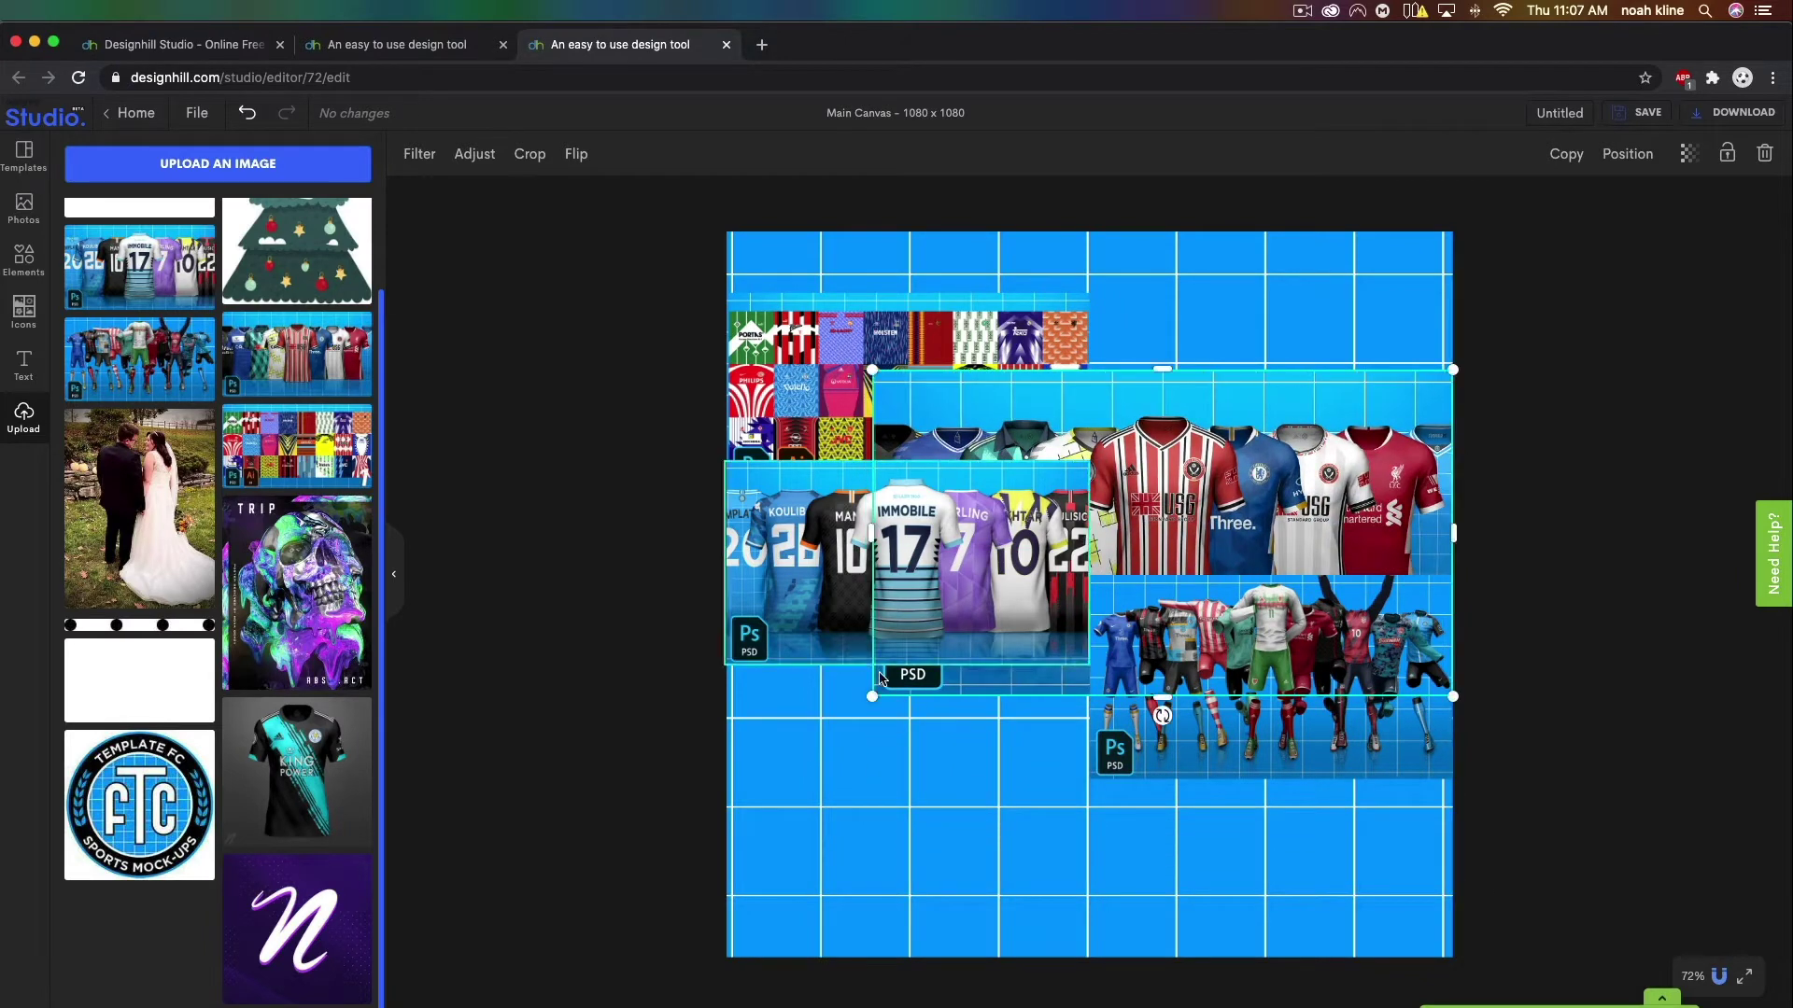
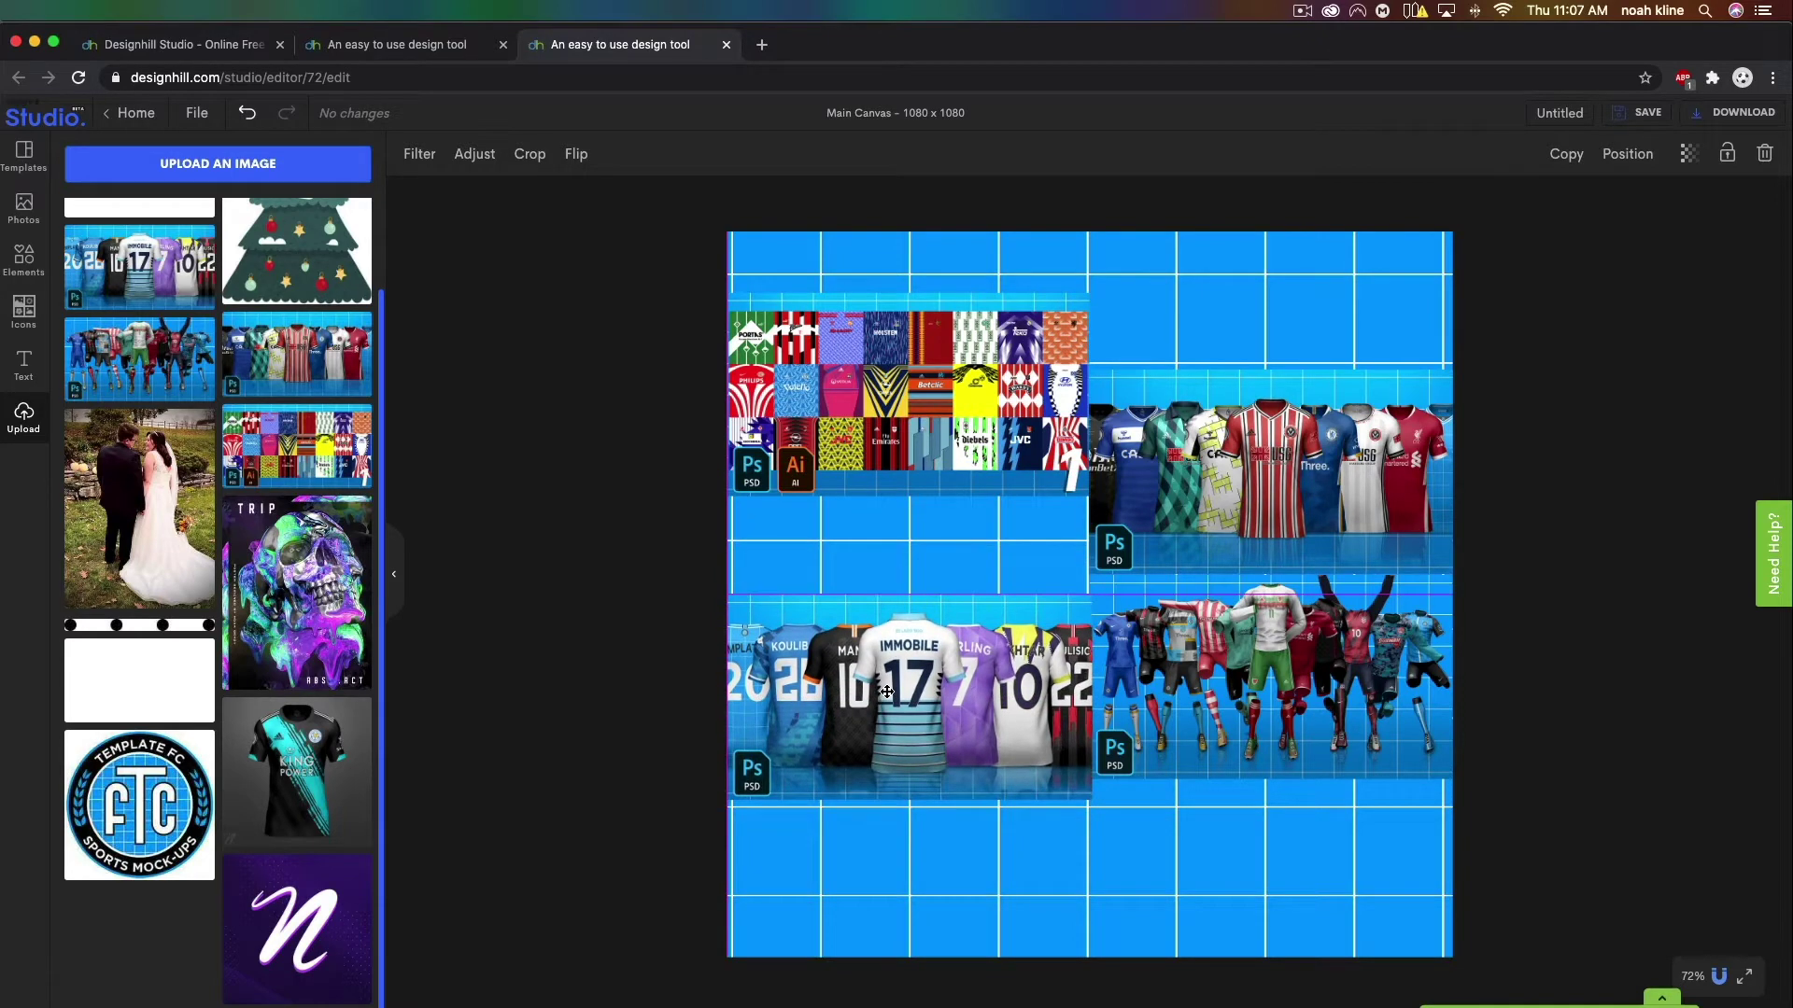
# Arrange the four mockup images in two columns lower on the canvas, leaving space above them and gaps between the rows.
pyautogui.moveTo(1203, 661); pyautogui.dragTo(1202, 712)
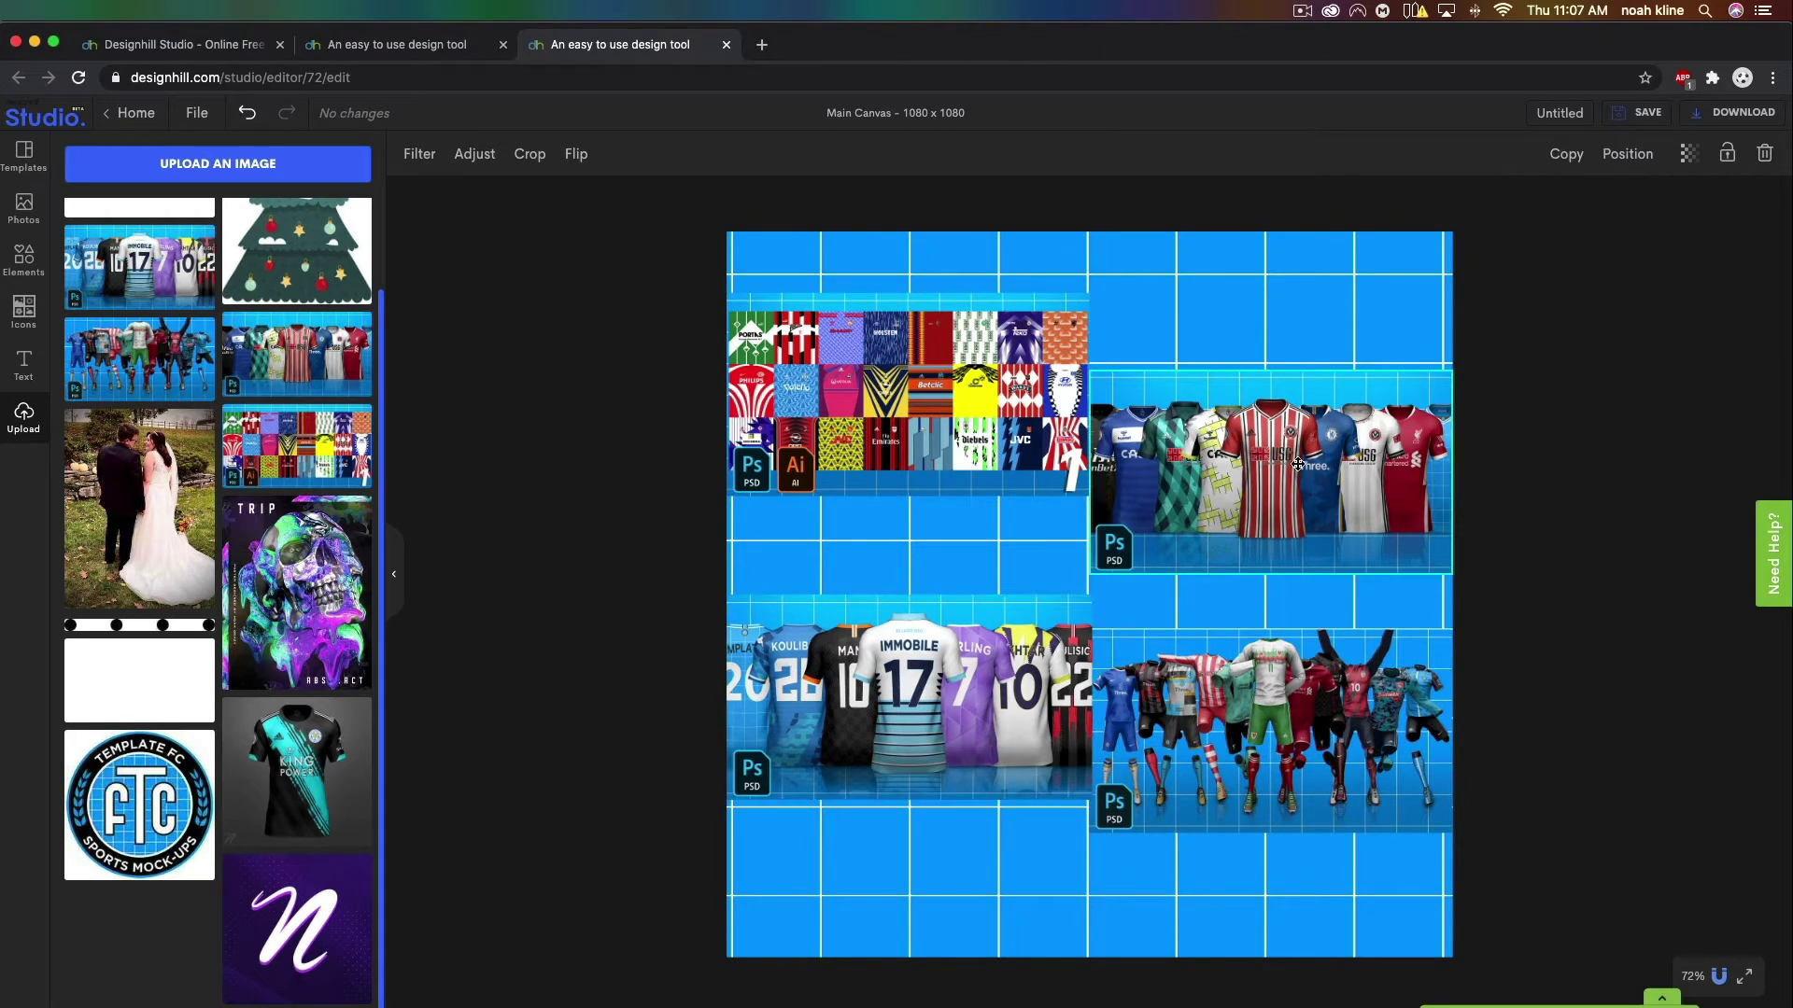
pyautogui.moveTo(1298, 464); pyautogui.dragTo(1298, 474)
pyautogui.moveTo(1017, 457); pyautogui.dragTo(1020, 522)
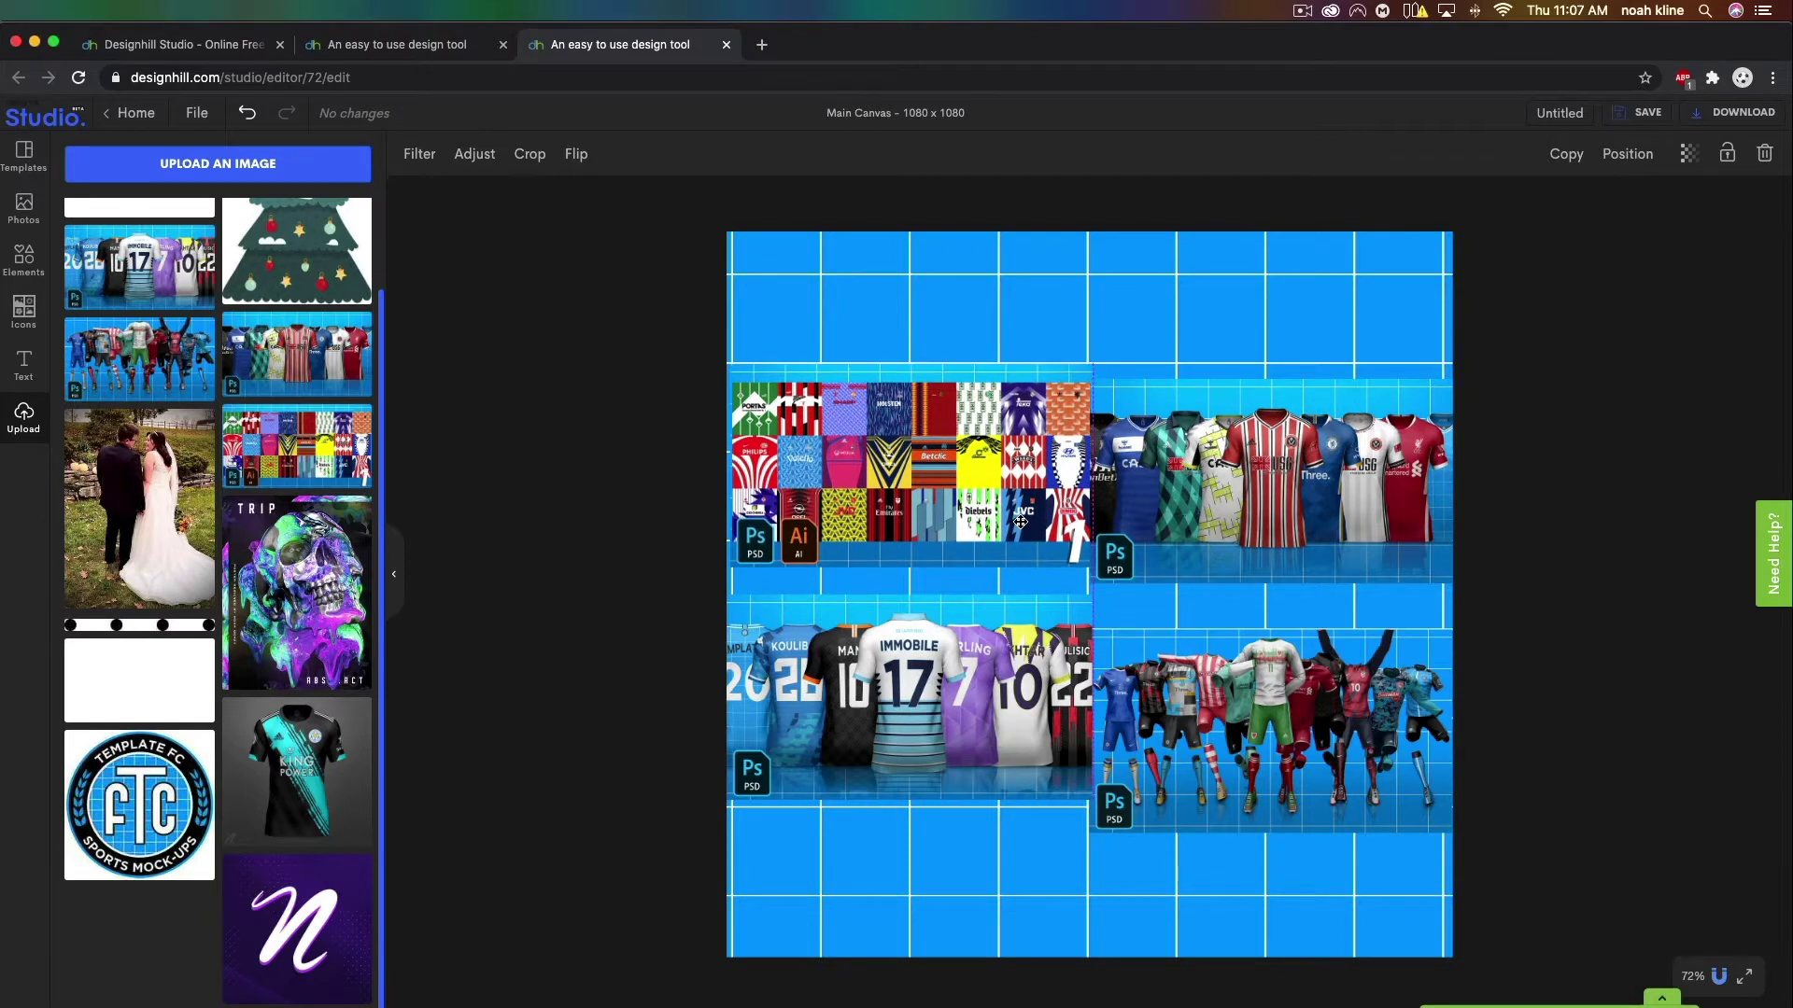
pyautogui.moveTo(1231, 715); pyautogui.dragTo(1230, 737)
pyautogui.moveTo(927, 696); pyautogui.dragTo(925, 732)
pyautogui.moveTo(1212, 514); pyautogui.dragTo(1212, 552)
pyautogui.moveTo(992, 494); pyautogui.dragTo(993, 524)
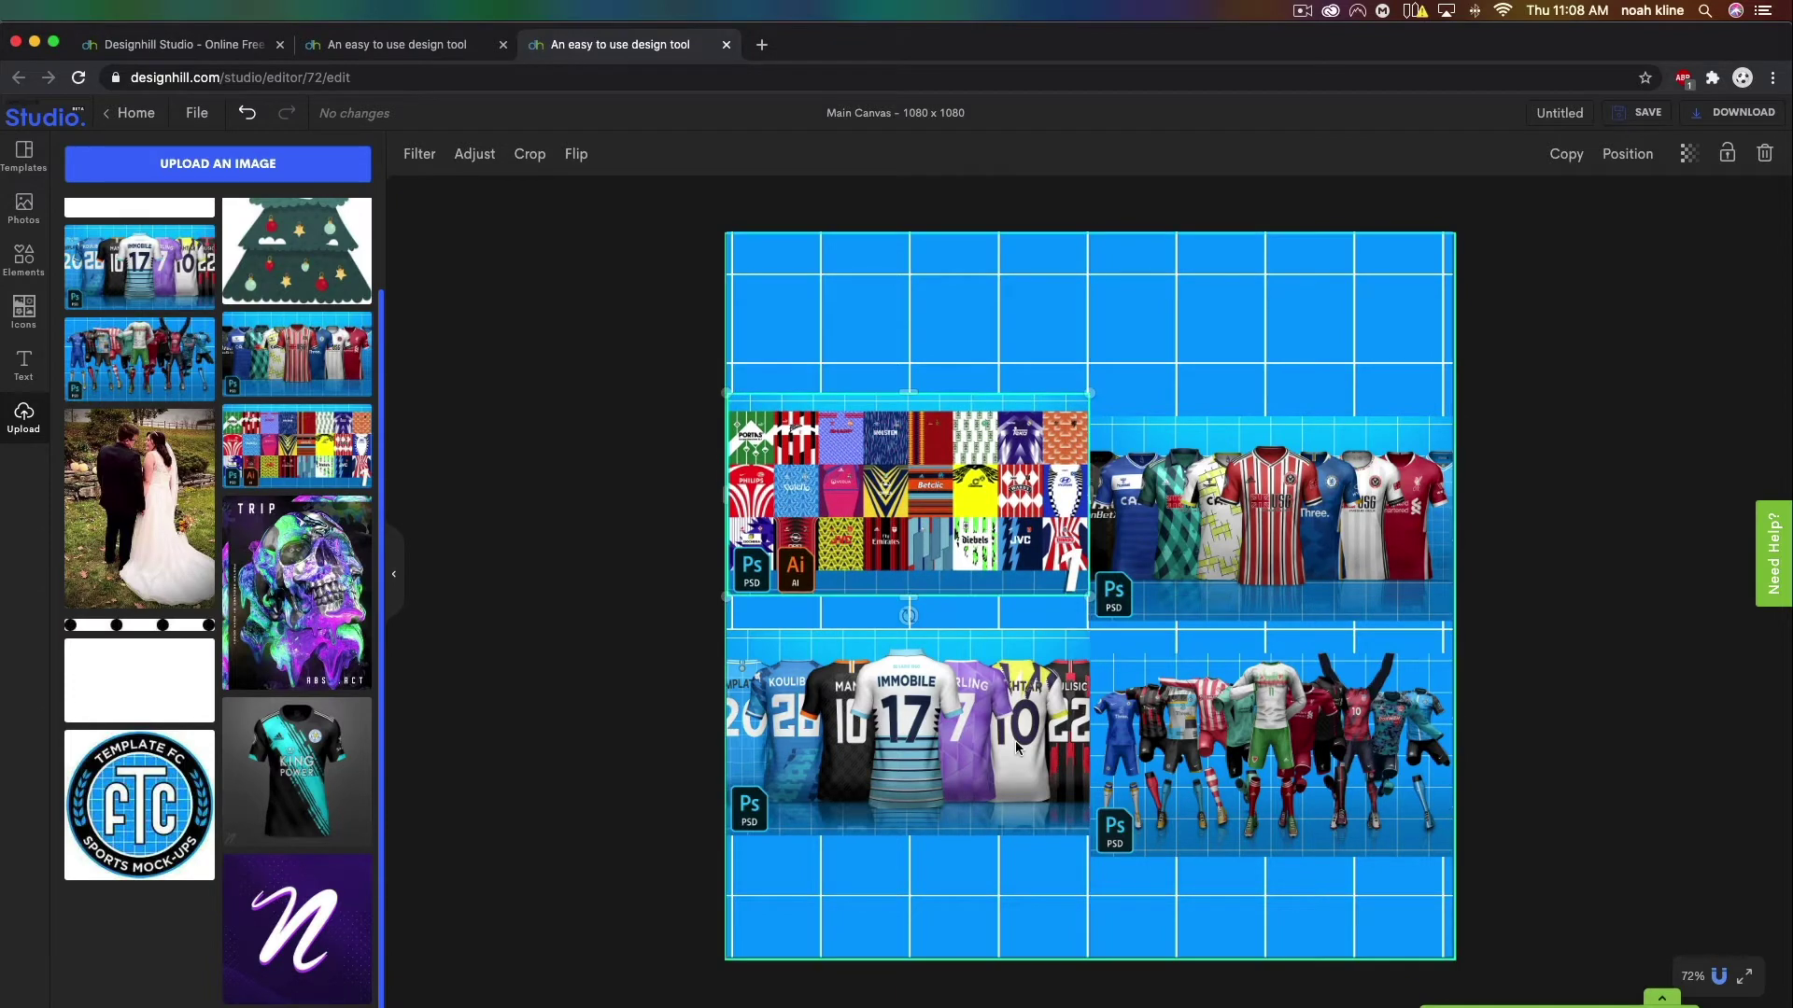
pyautogui.click(1609, 712)
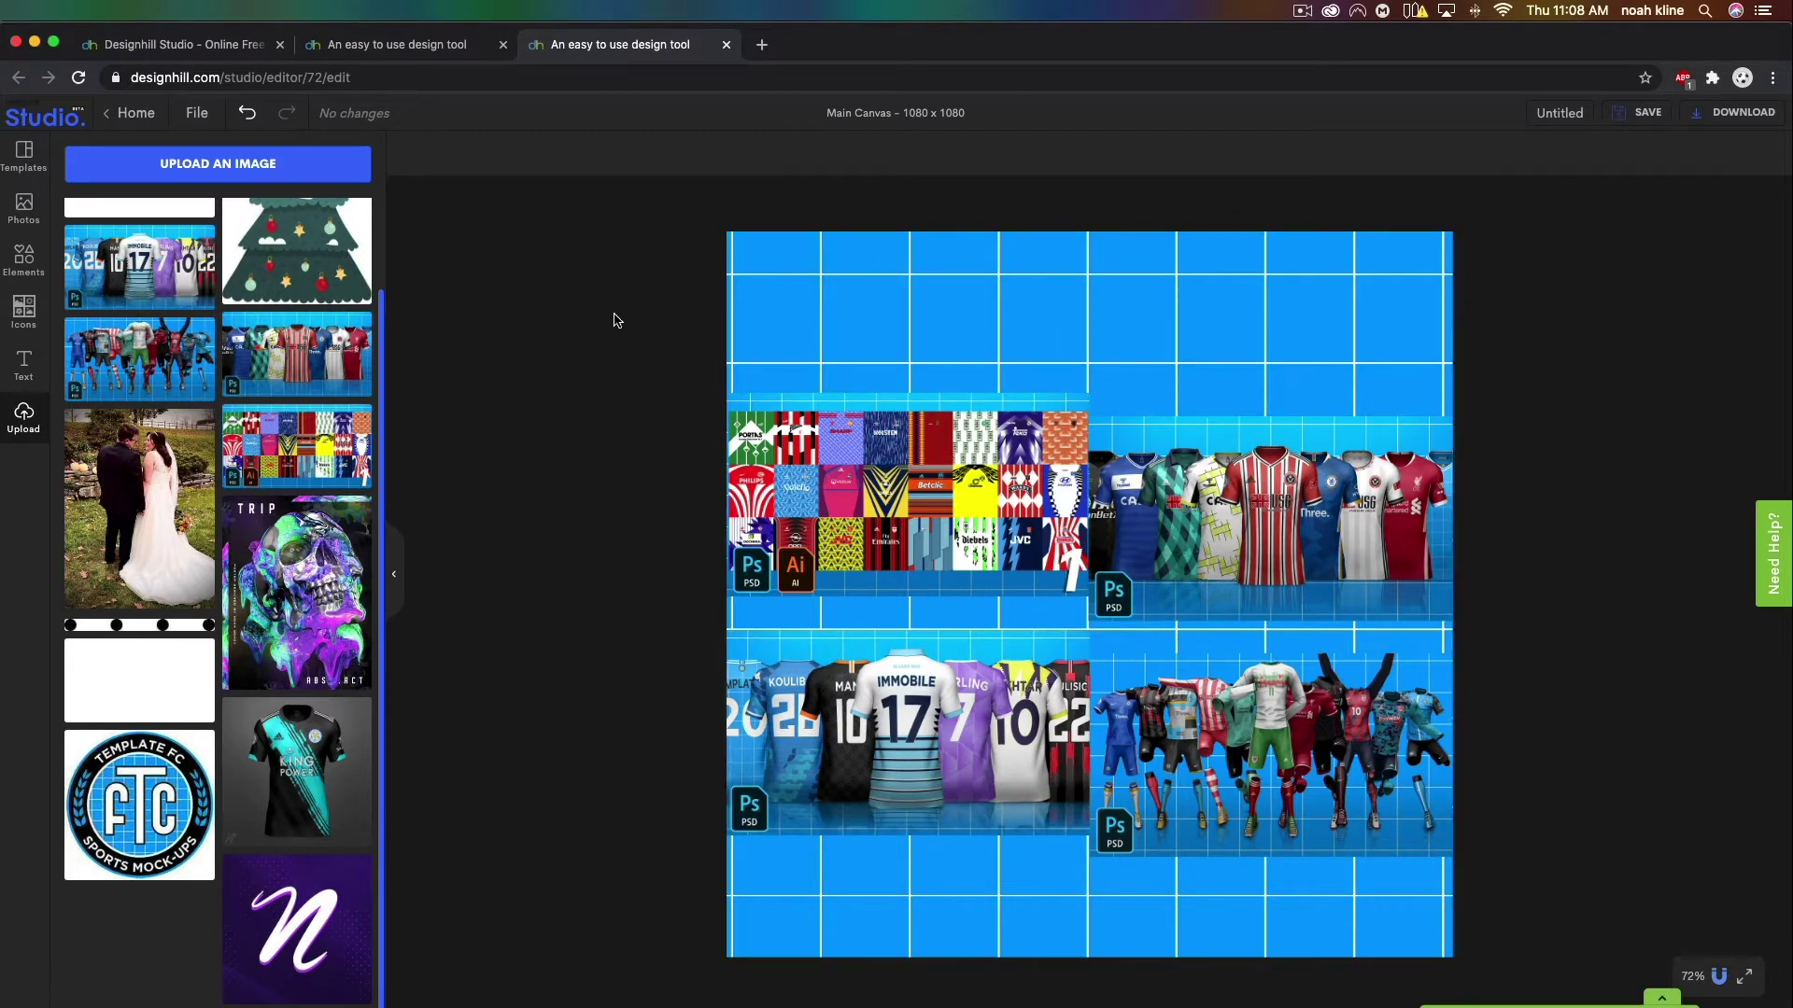
# Add a heading reading "DECEMBER BUNDLE PACK" and enlarge it across most of the canvas width above the mockup images.
pyautogui.scroll(2, 245, 304)
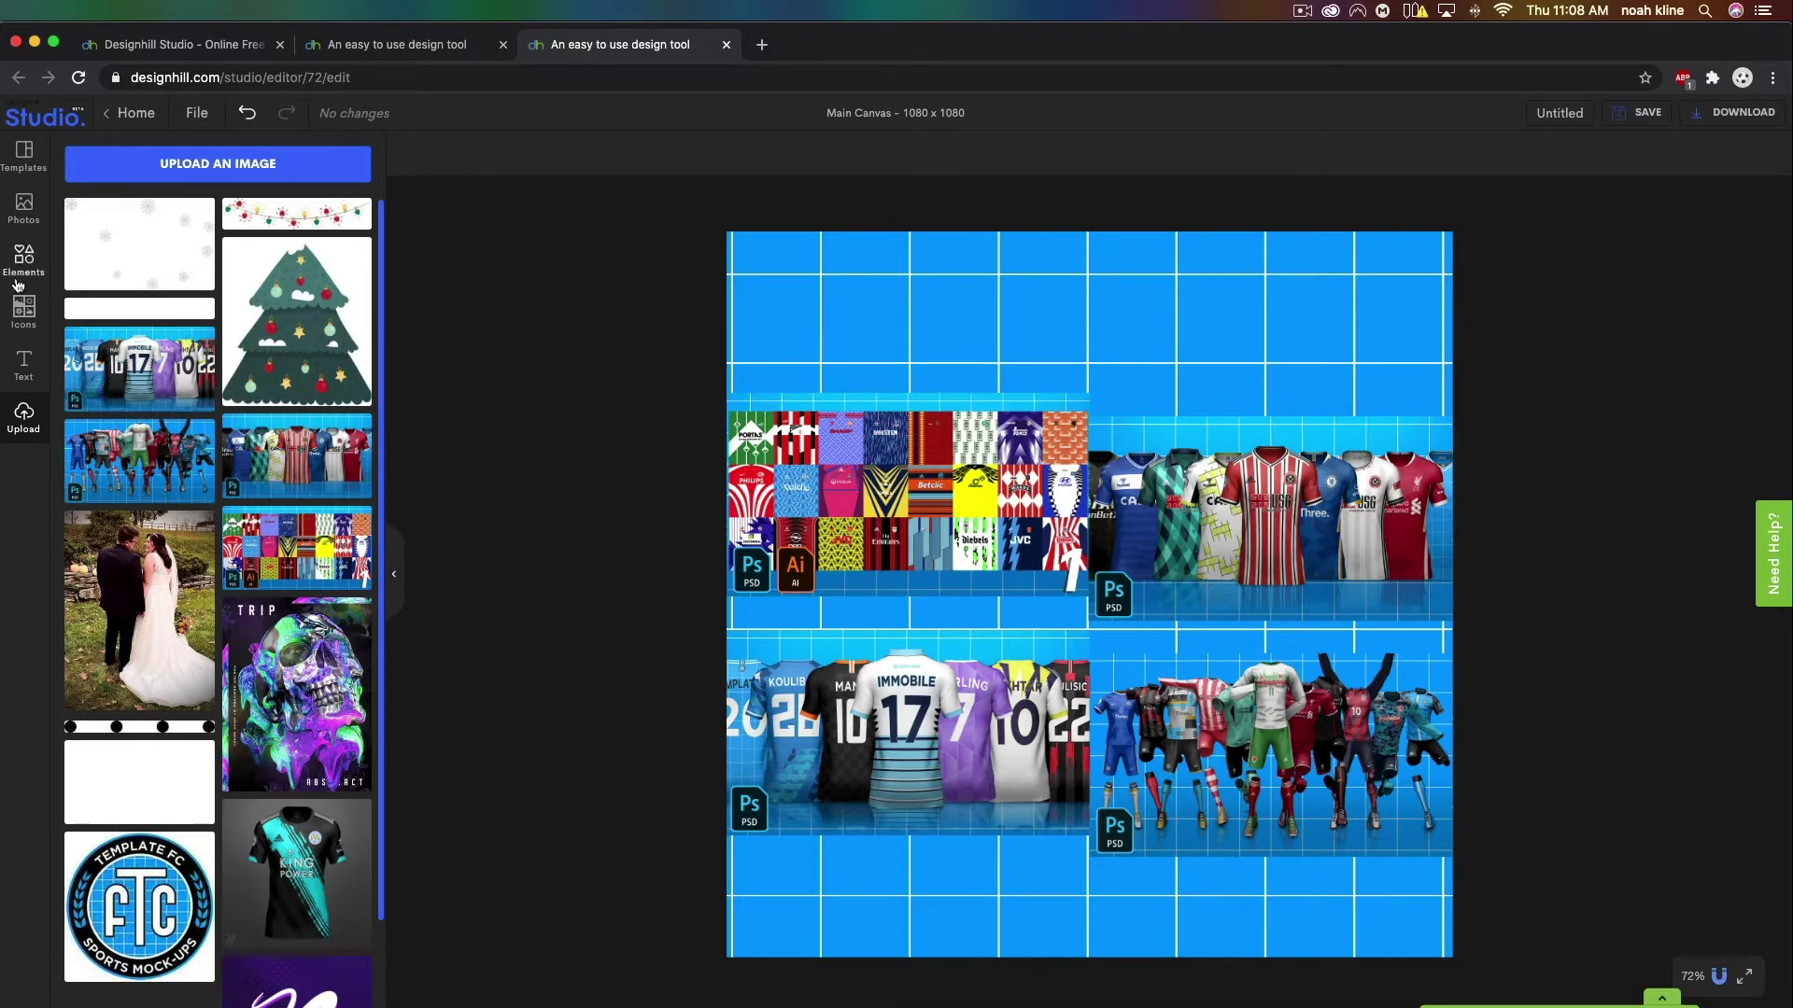
pyautogui.click(23, 366)
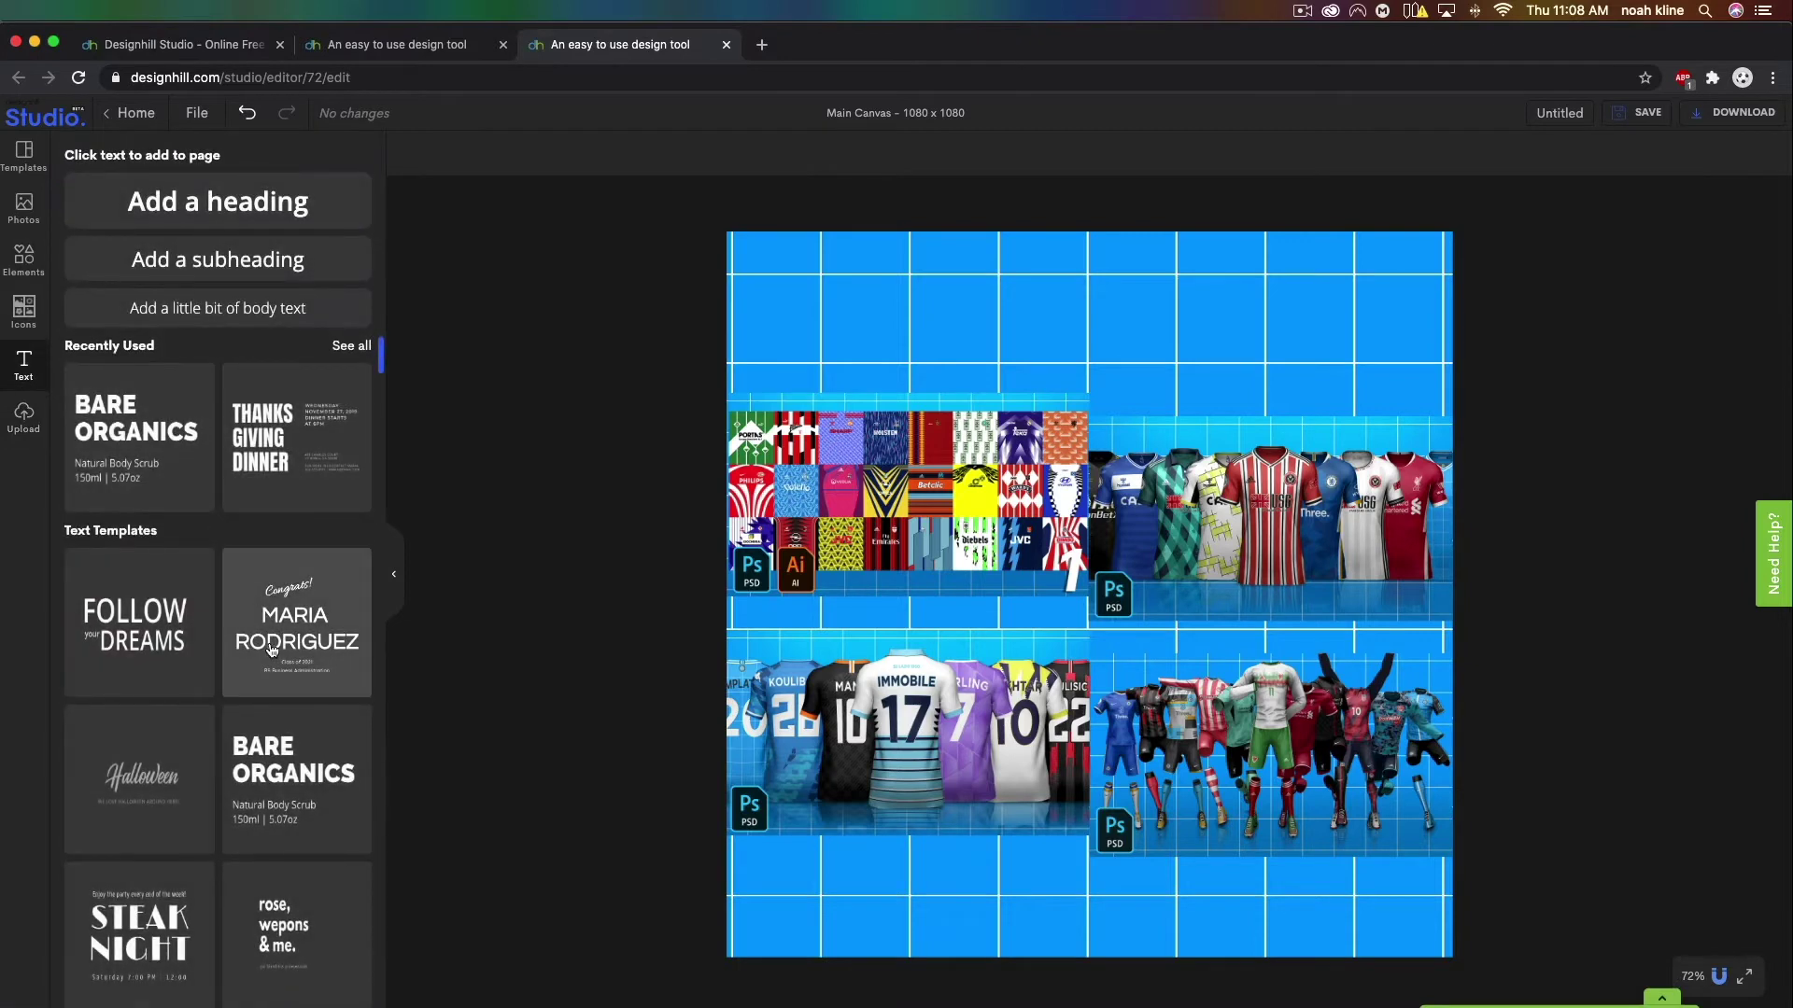
pyautogui.scroll(-10, 275, 649)
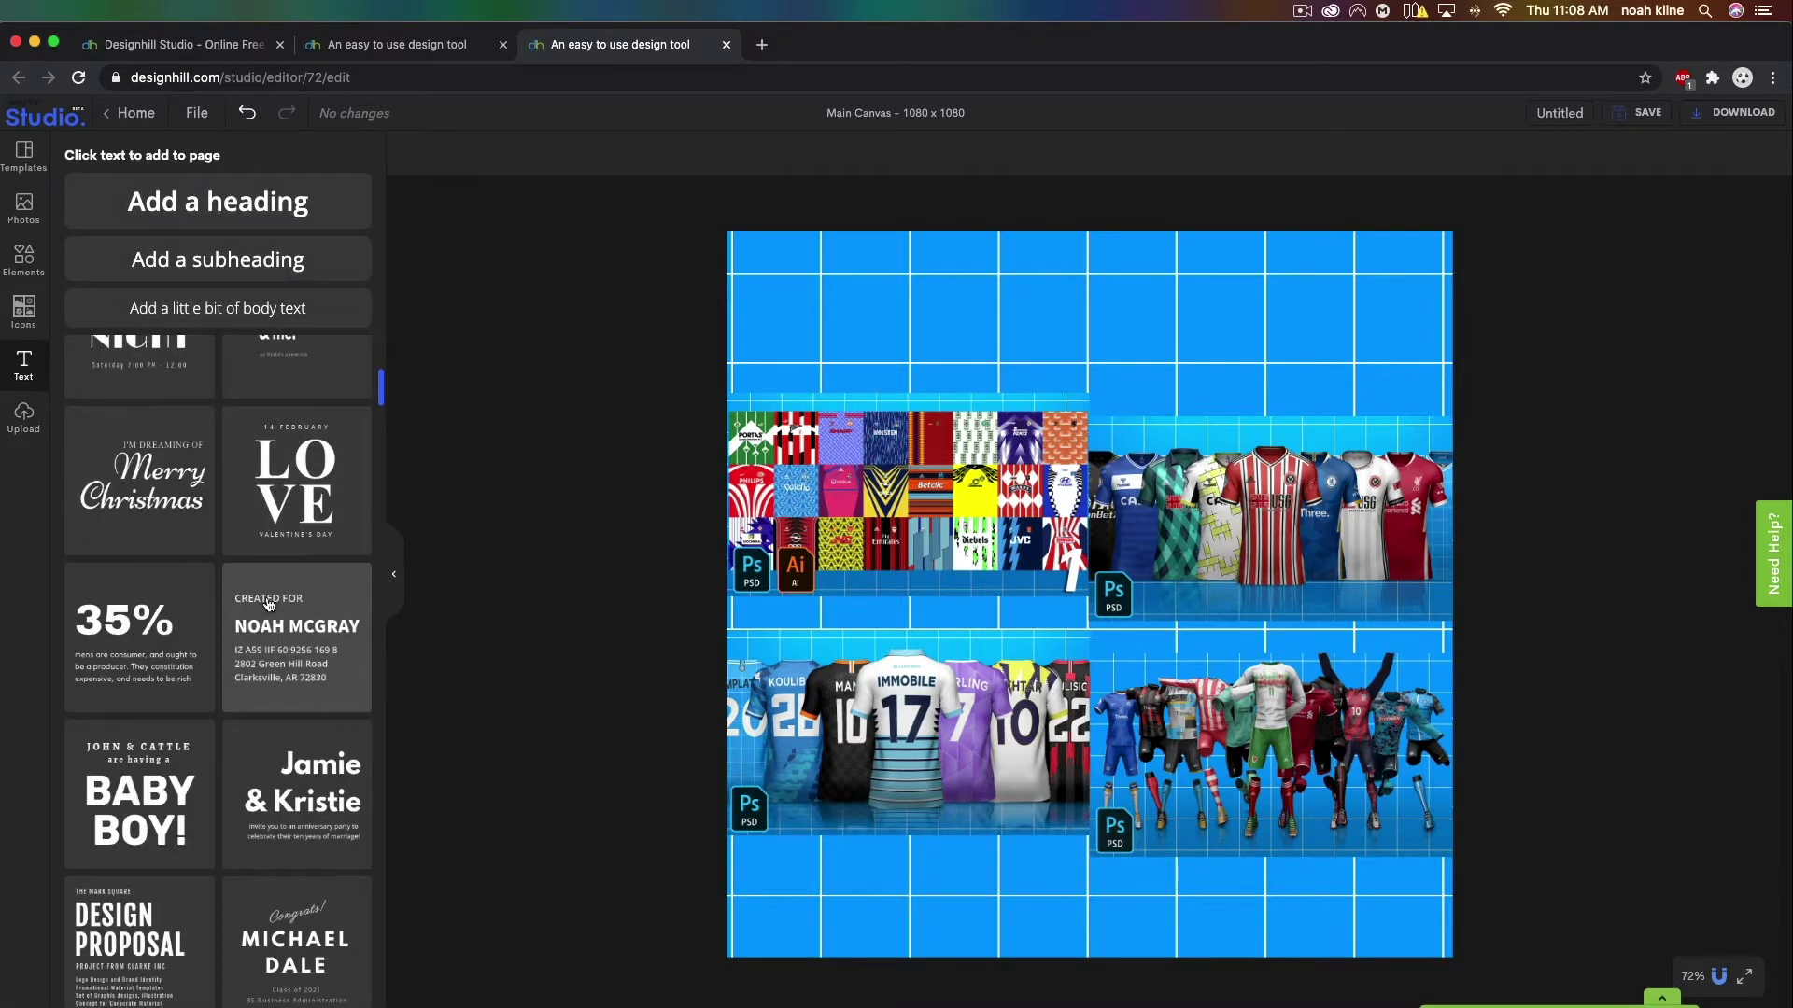
pyautogui.scroll(-3, 269, 635)
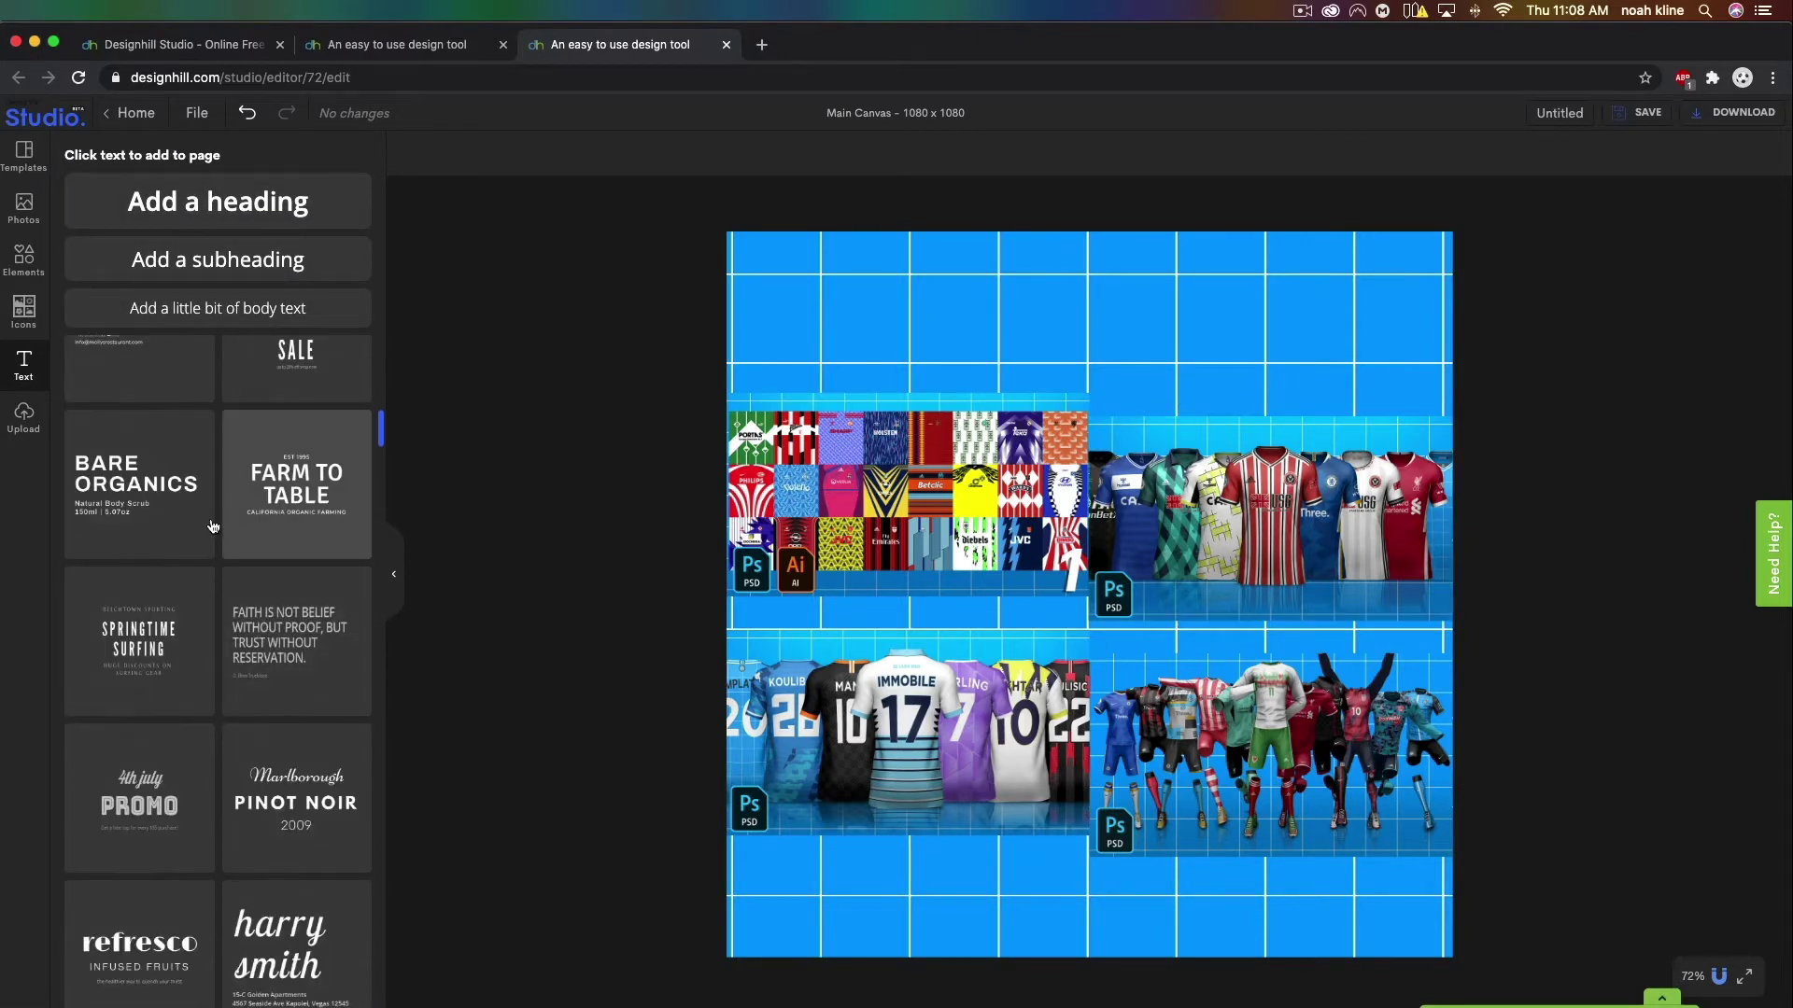
pyautogui.scroll(-3, 199, 508)
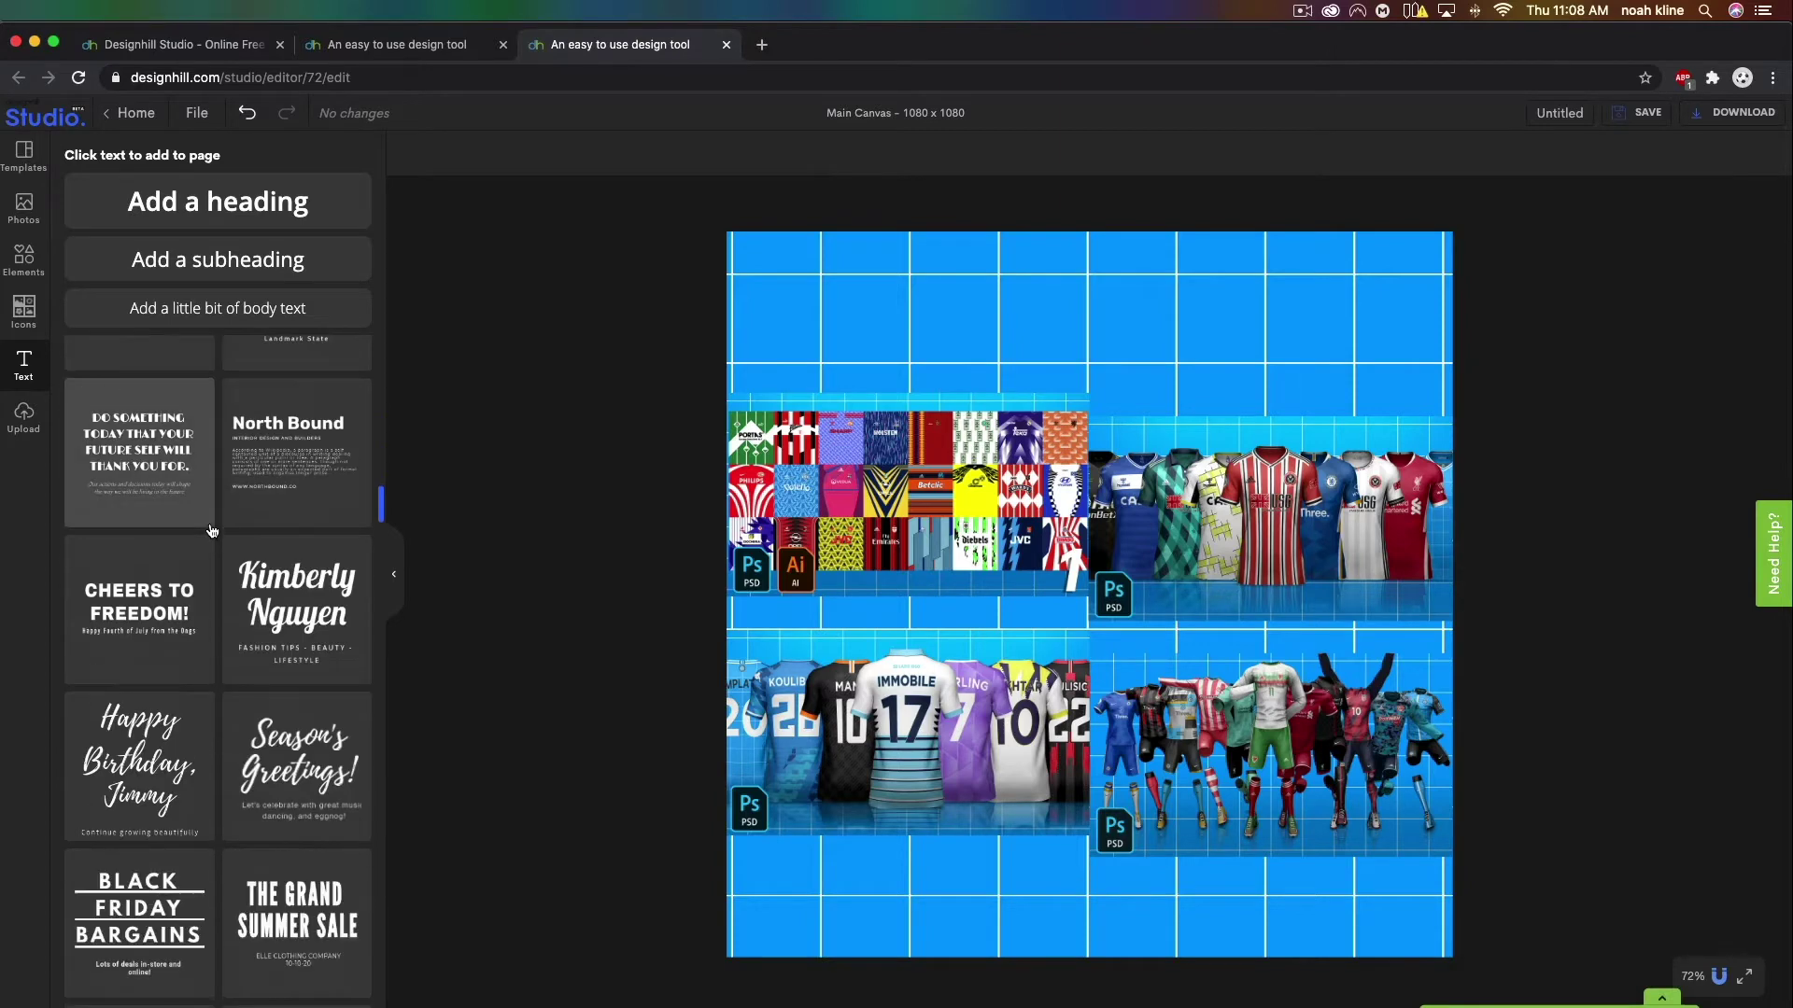
pyautogui.scroll(15, 212, 530)
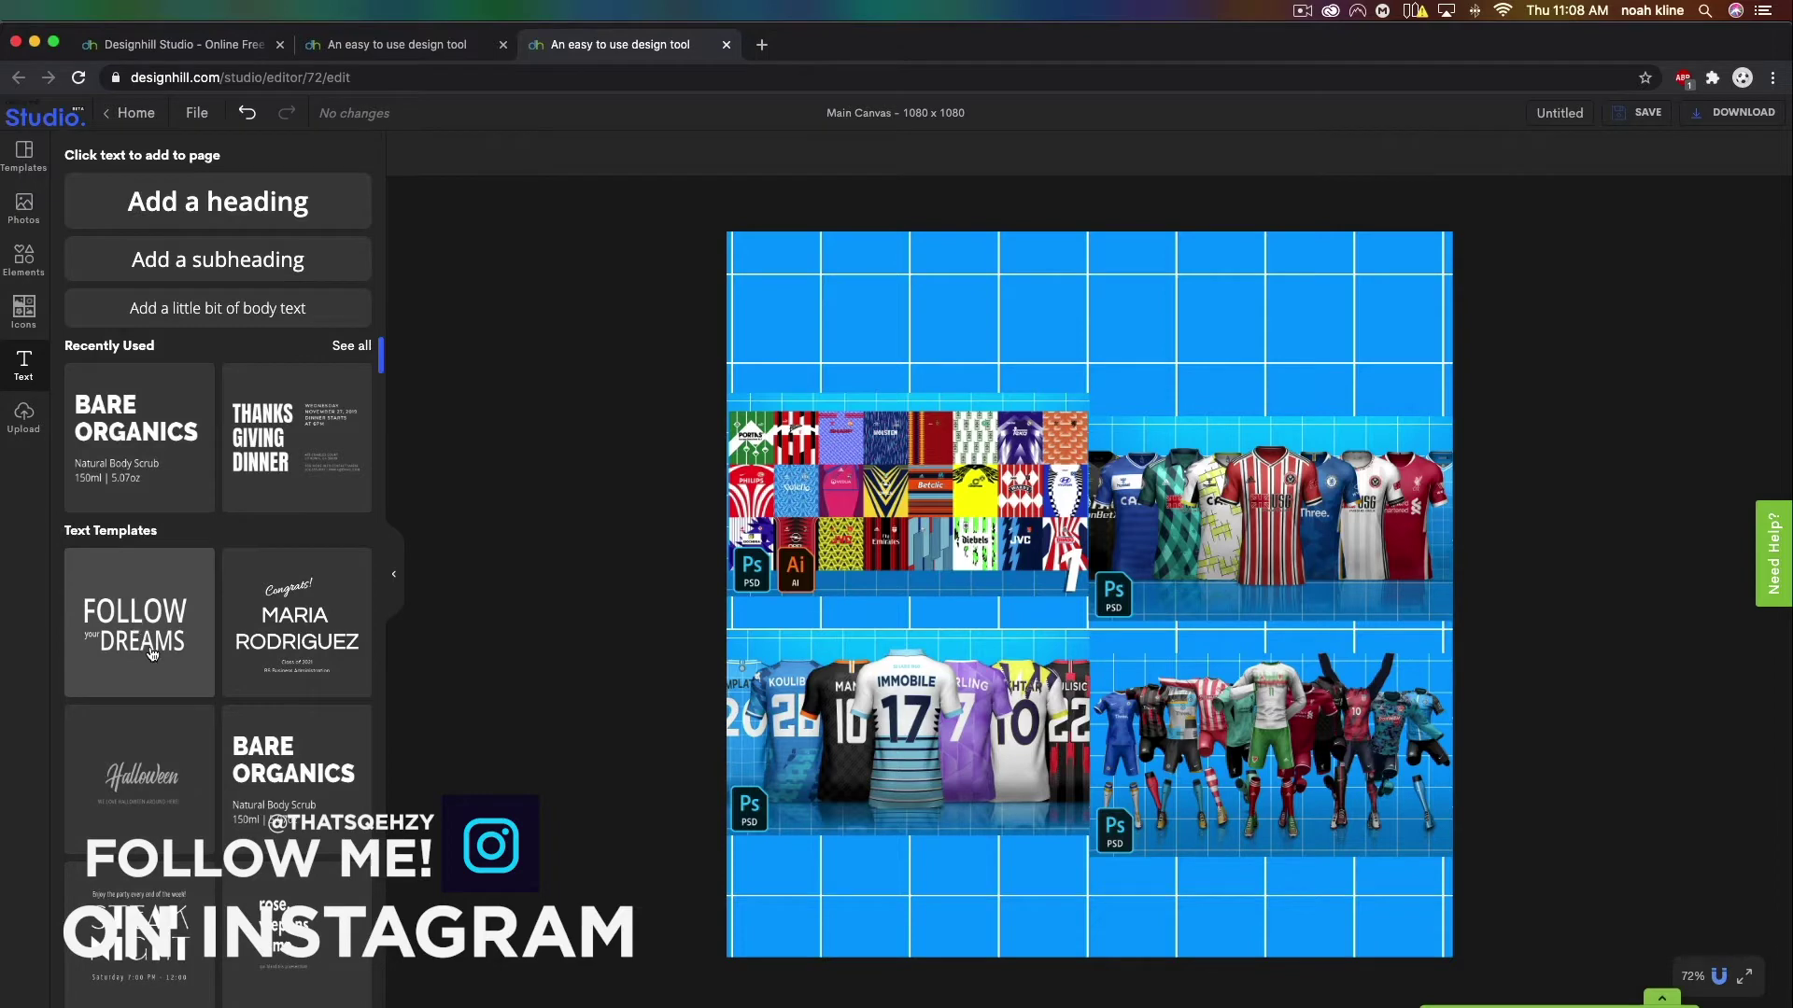
pyautogui.click(210, 216)
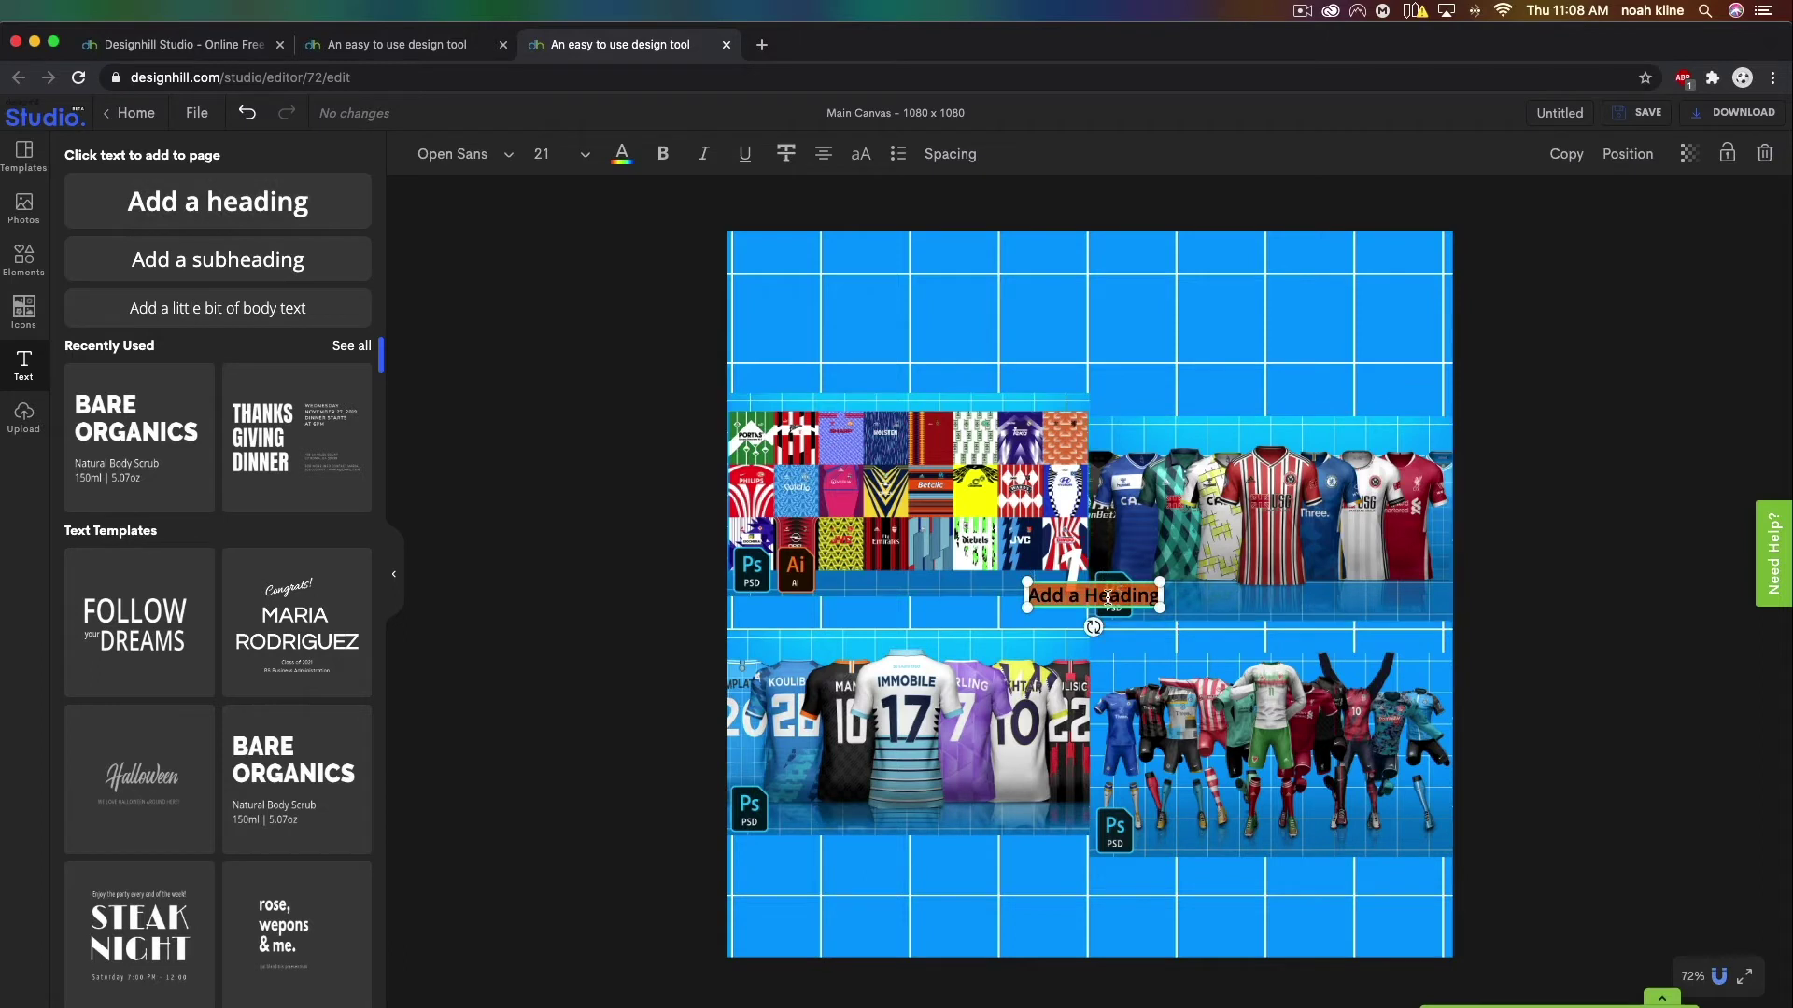
pyautogui.write('DECEMBER BU')
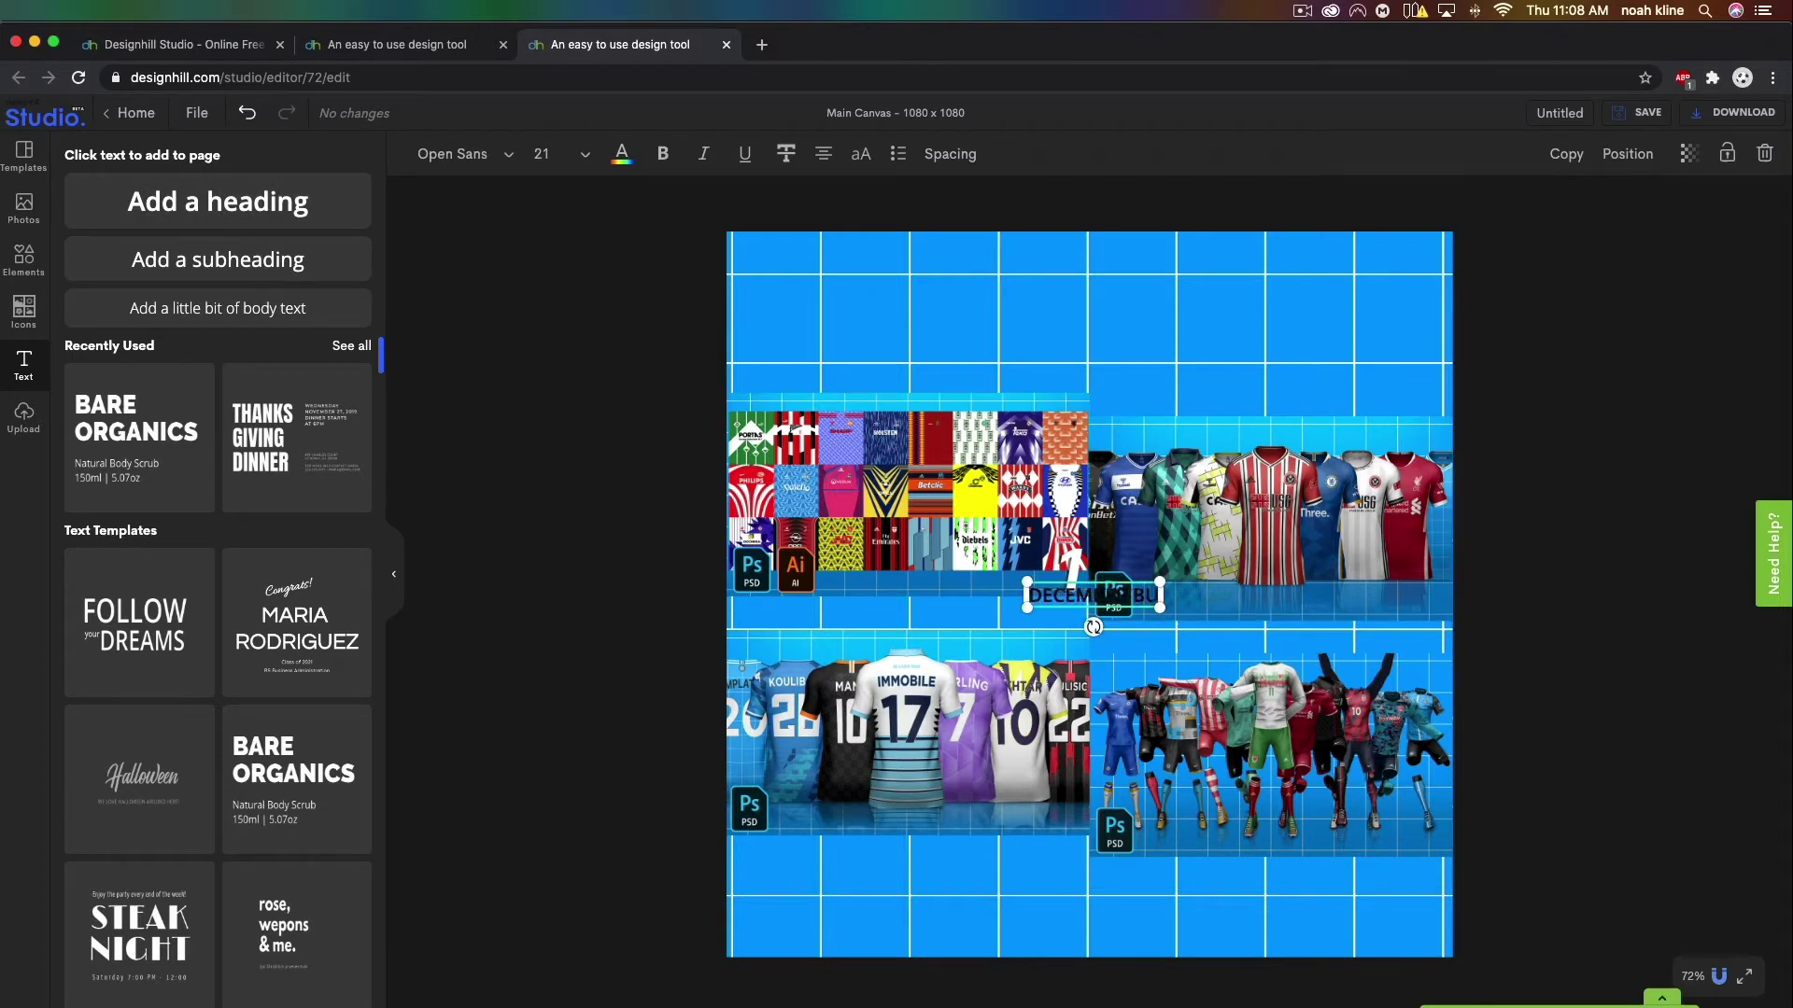
pyautogui.press('Return')
pyautogui.write('BUNDLE PACK')
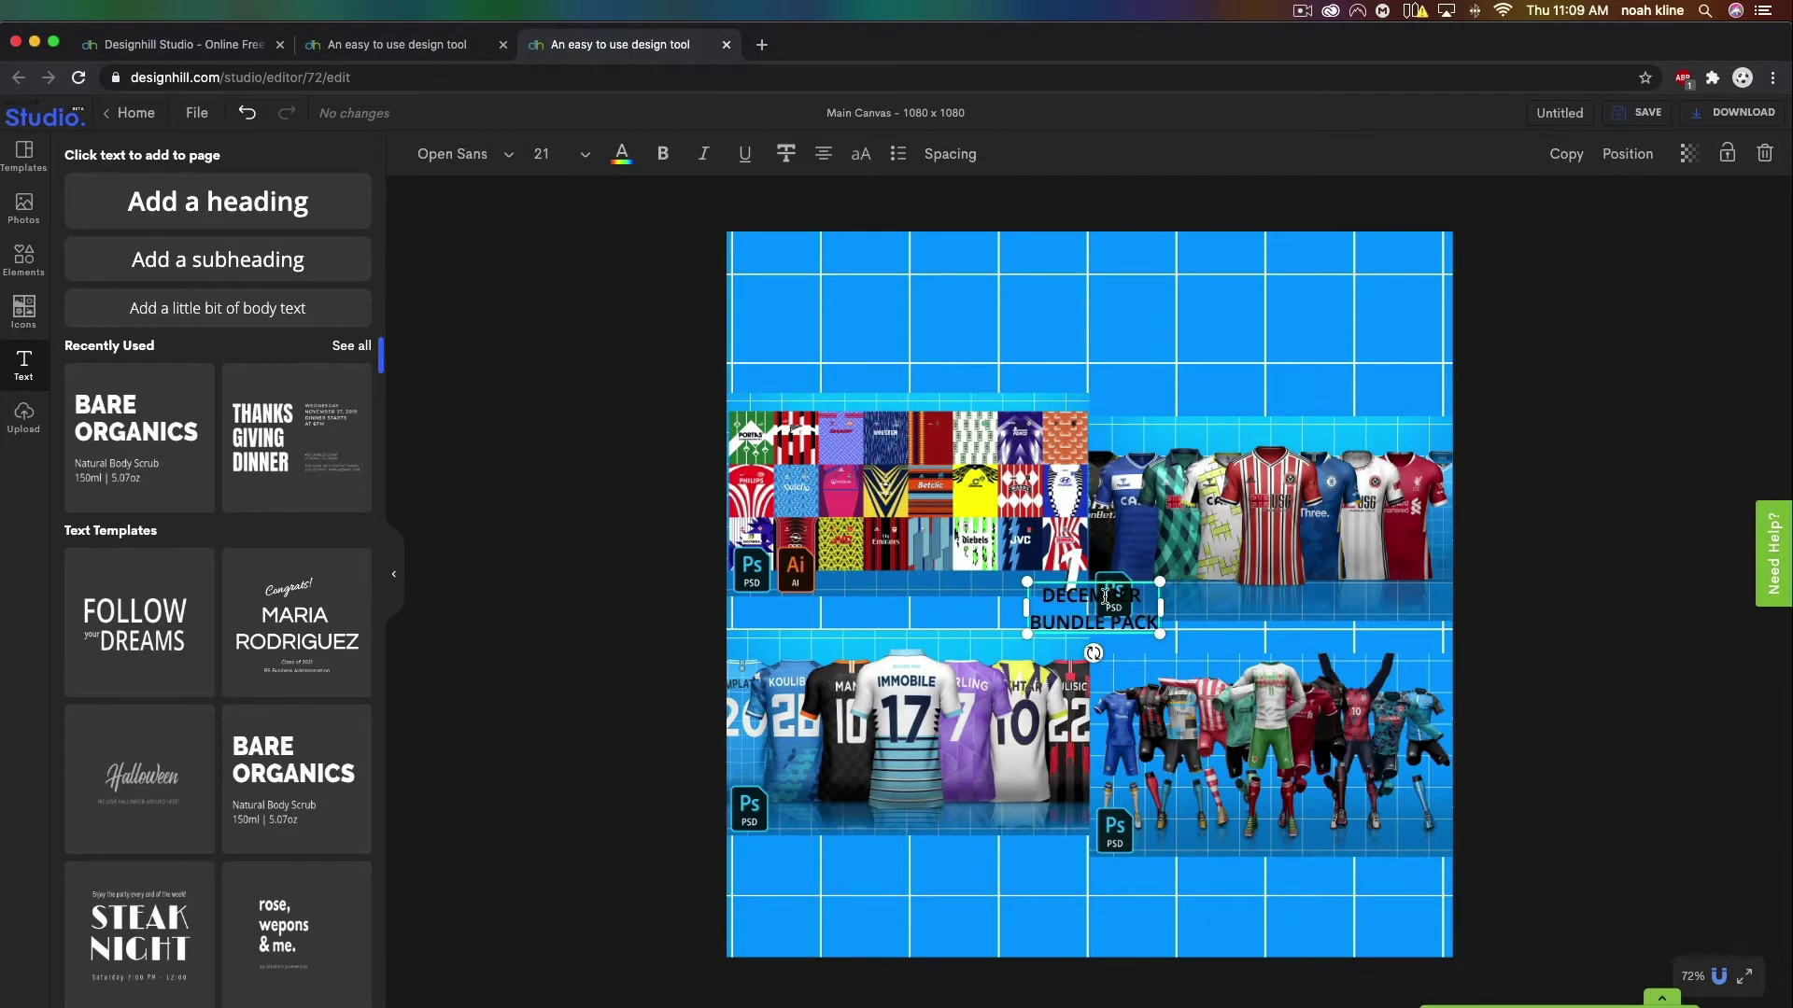
pyautogui.moveTo(1159, 611); pyautogui.dragTo(1403, 394)
pyautogui.moveTo(917, 304); pyautogui.dragTo(776, 278)
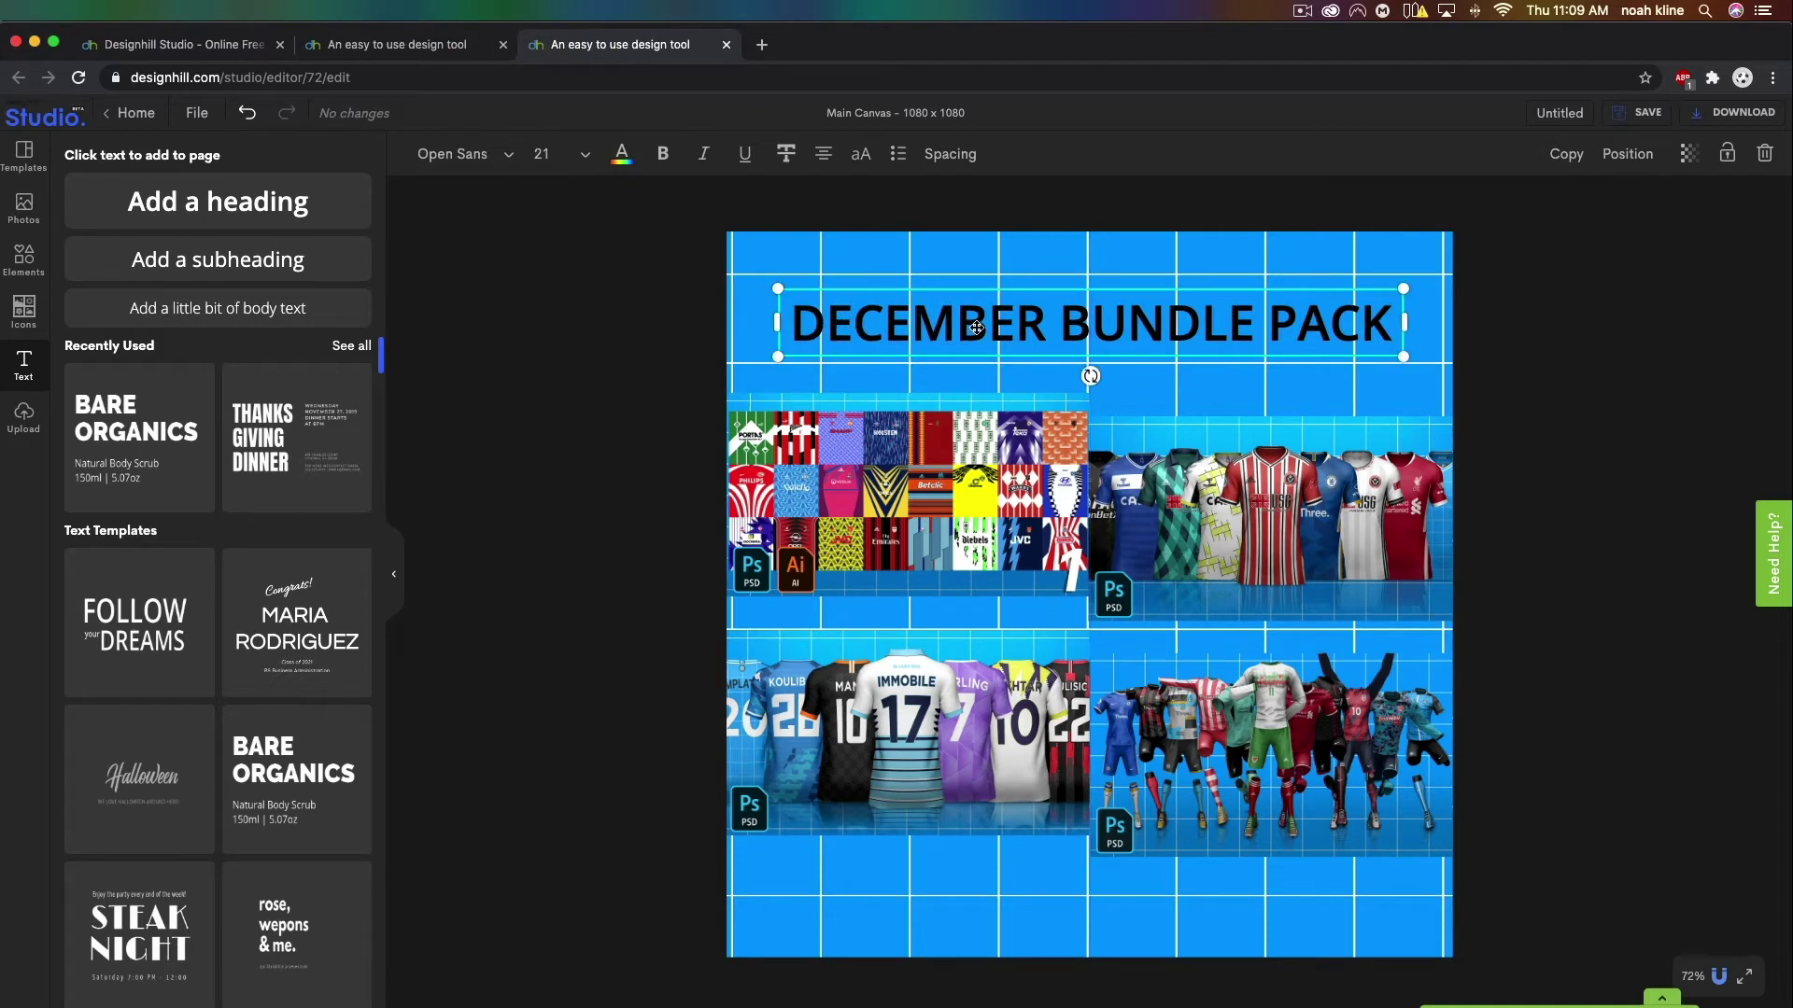
# Italicize the DECEMBER BUNDLE PACK heading and set its font to Open Sans Bold.
pyautogui.tripleClick(1103, 324)
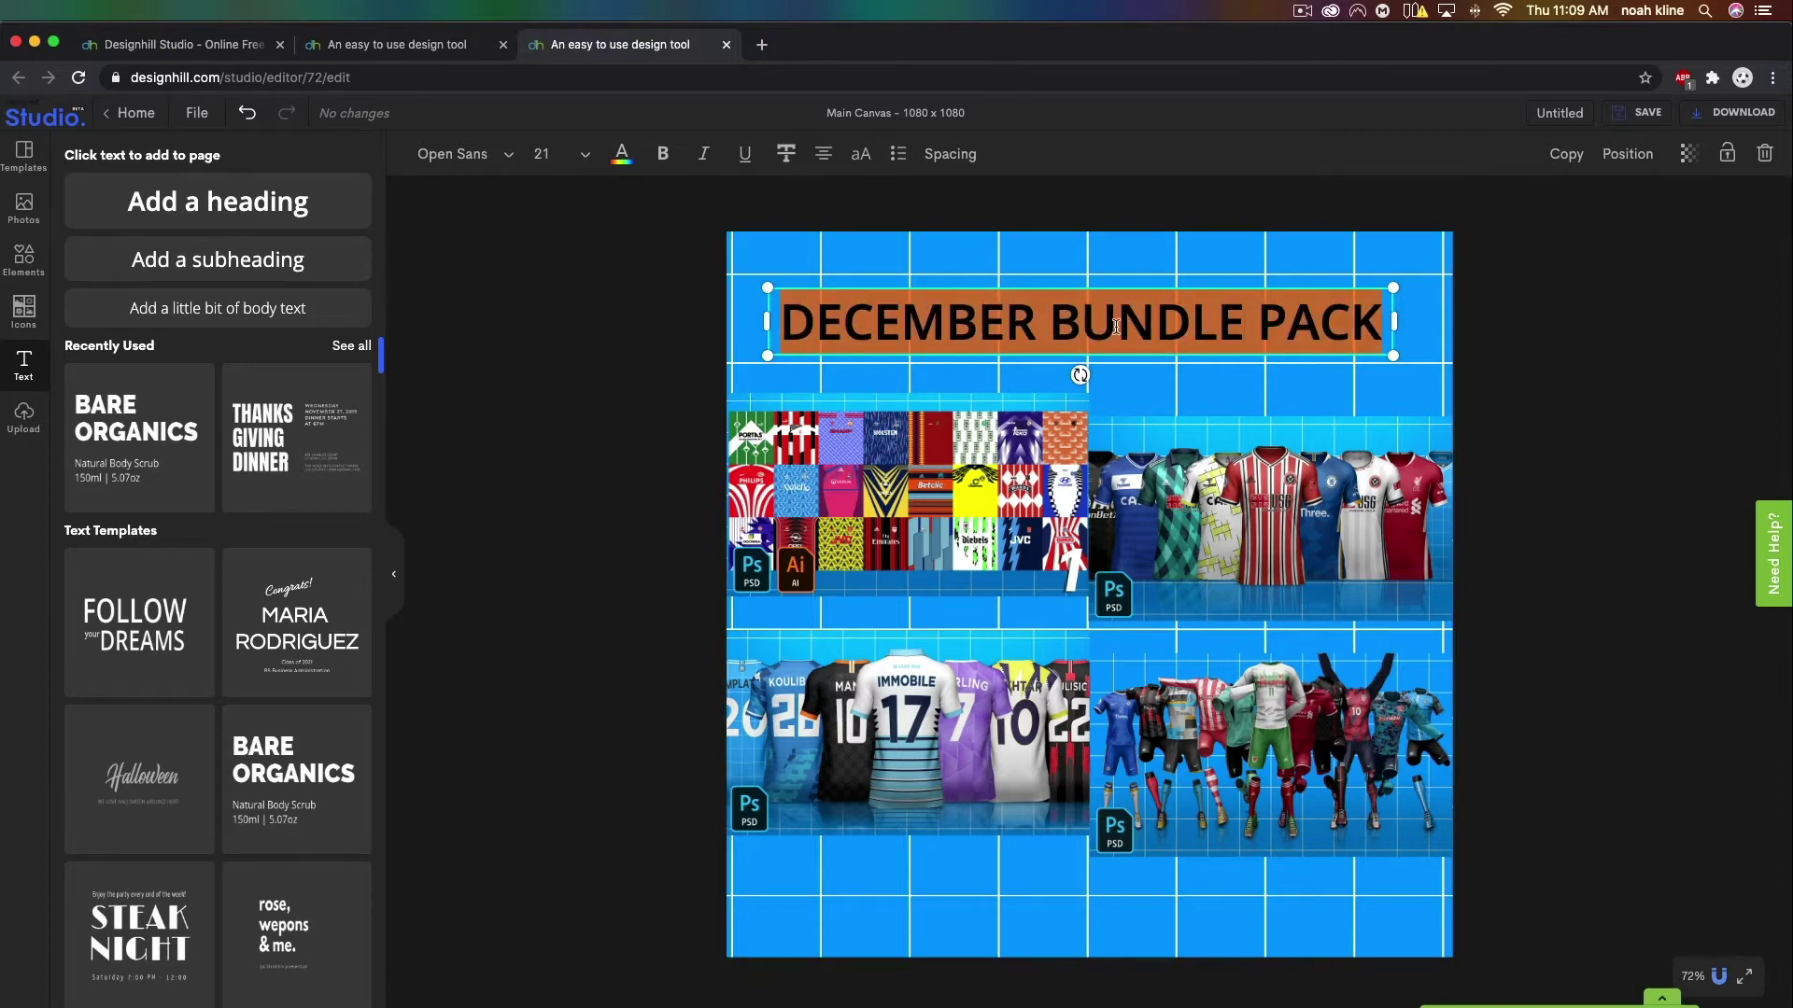
pyautogui.click(520, 162)
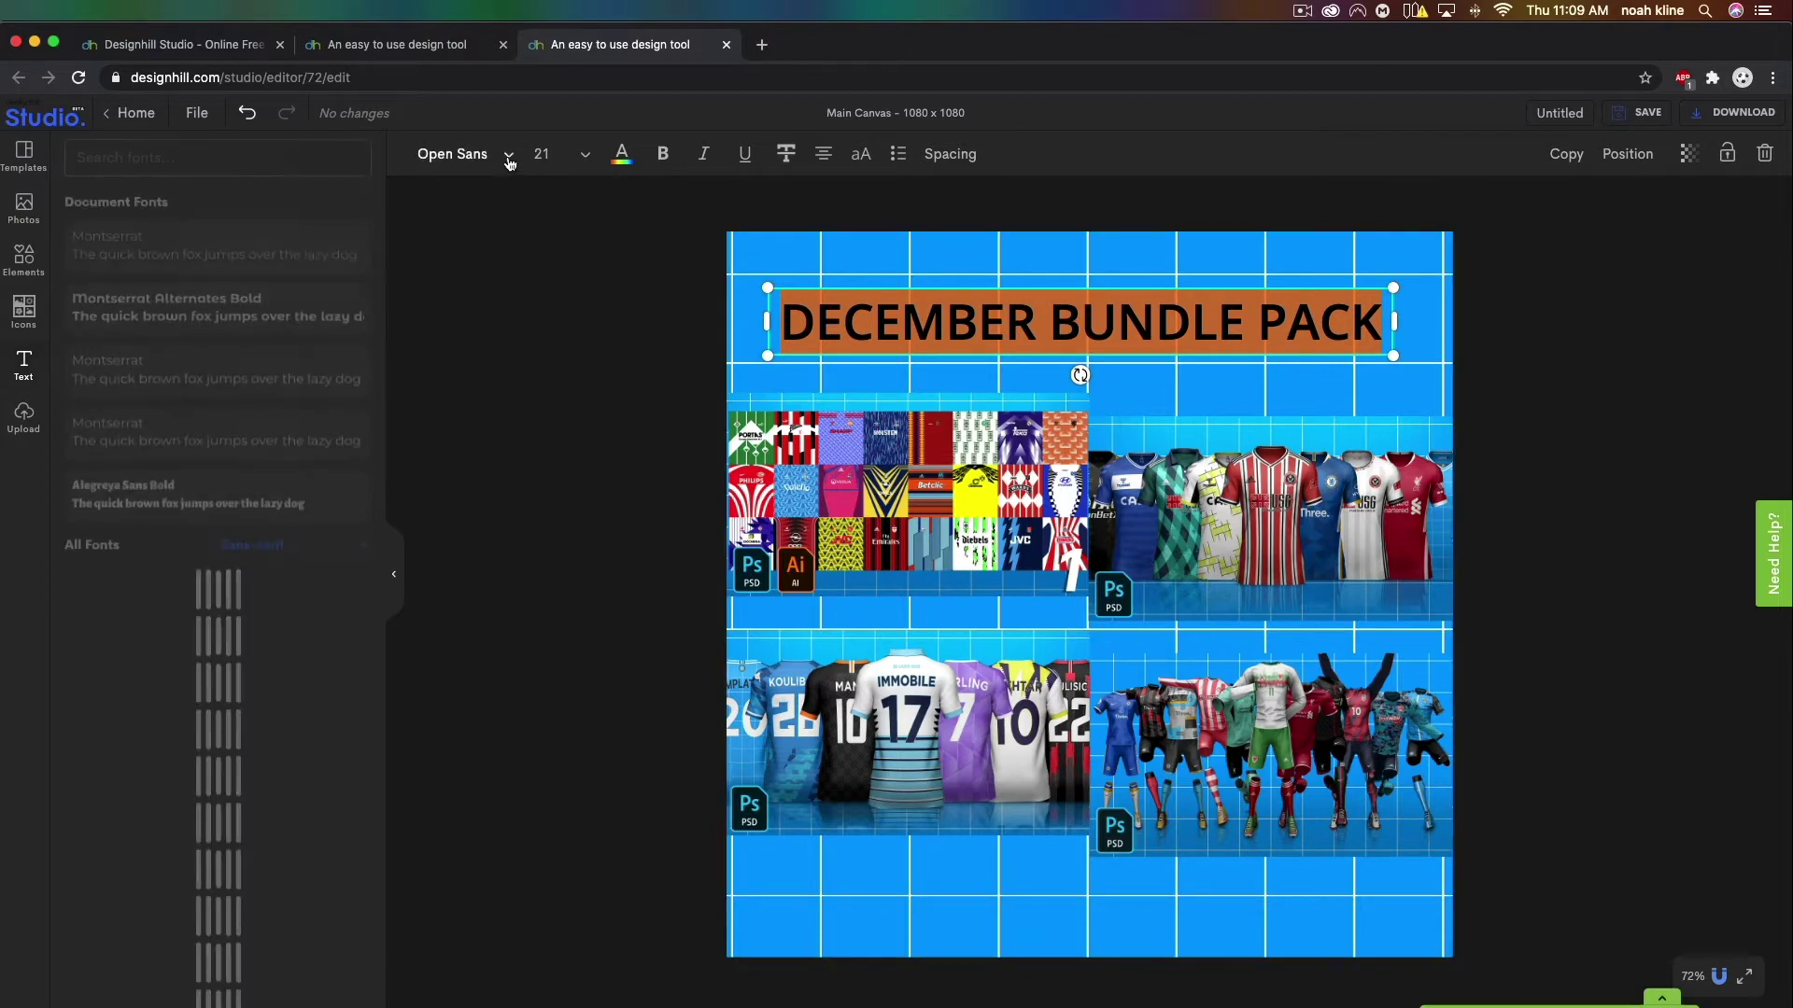
pyautogui.click(706, 157)
pyautogui.click(174, 161)
pyautogui.write('open sans')
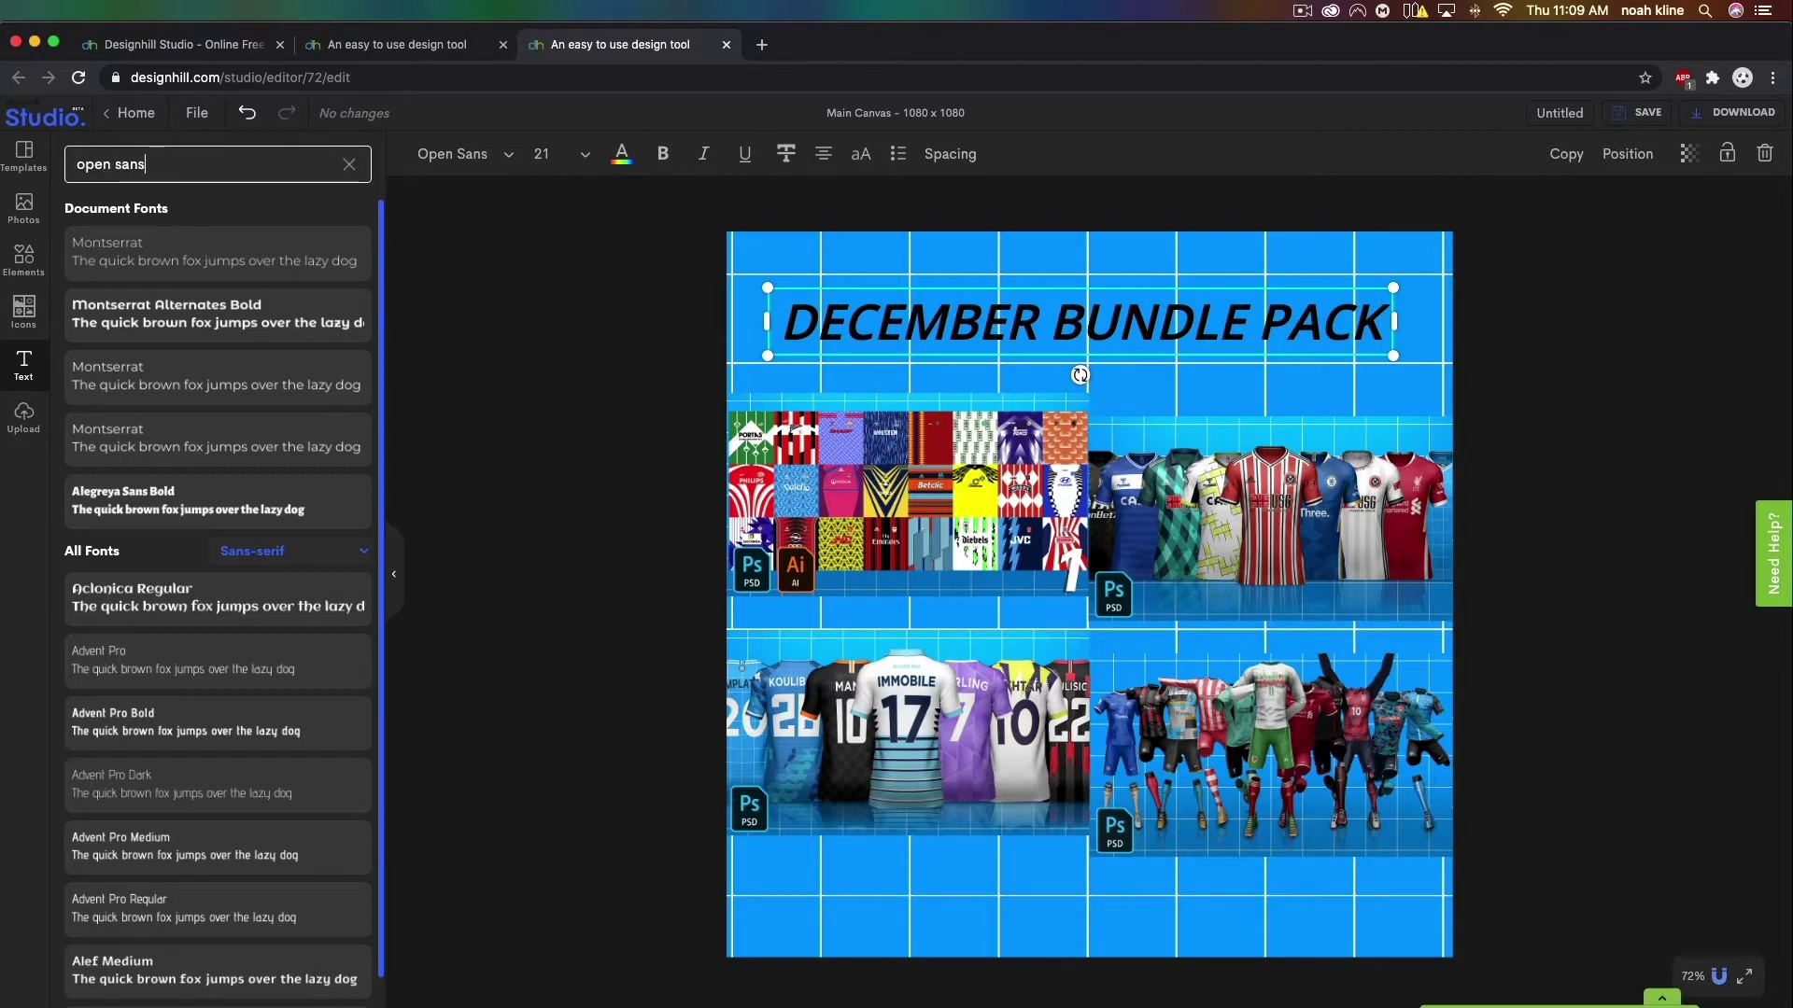
pyautogui.press('Return')
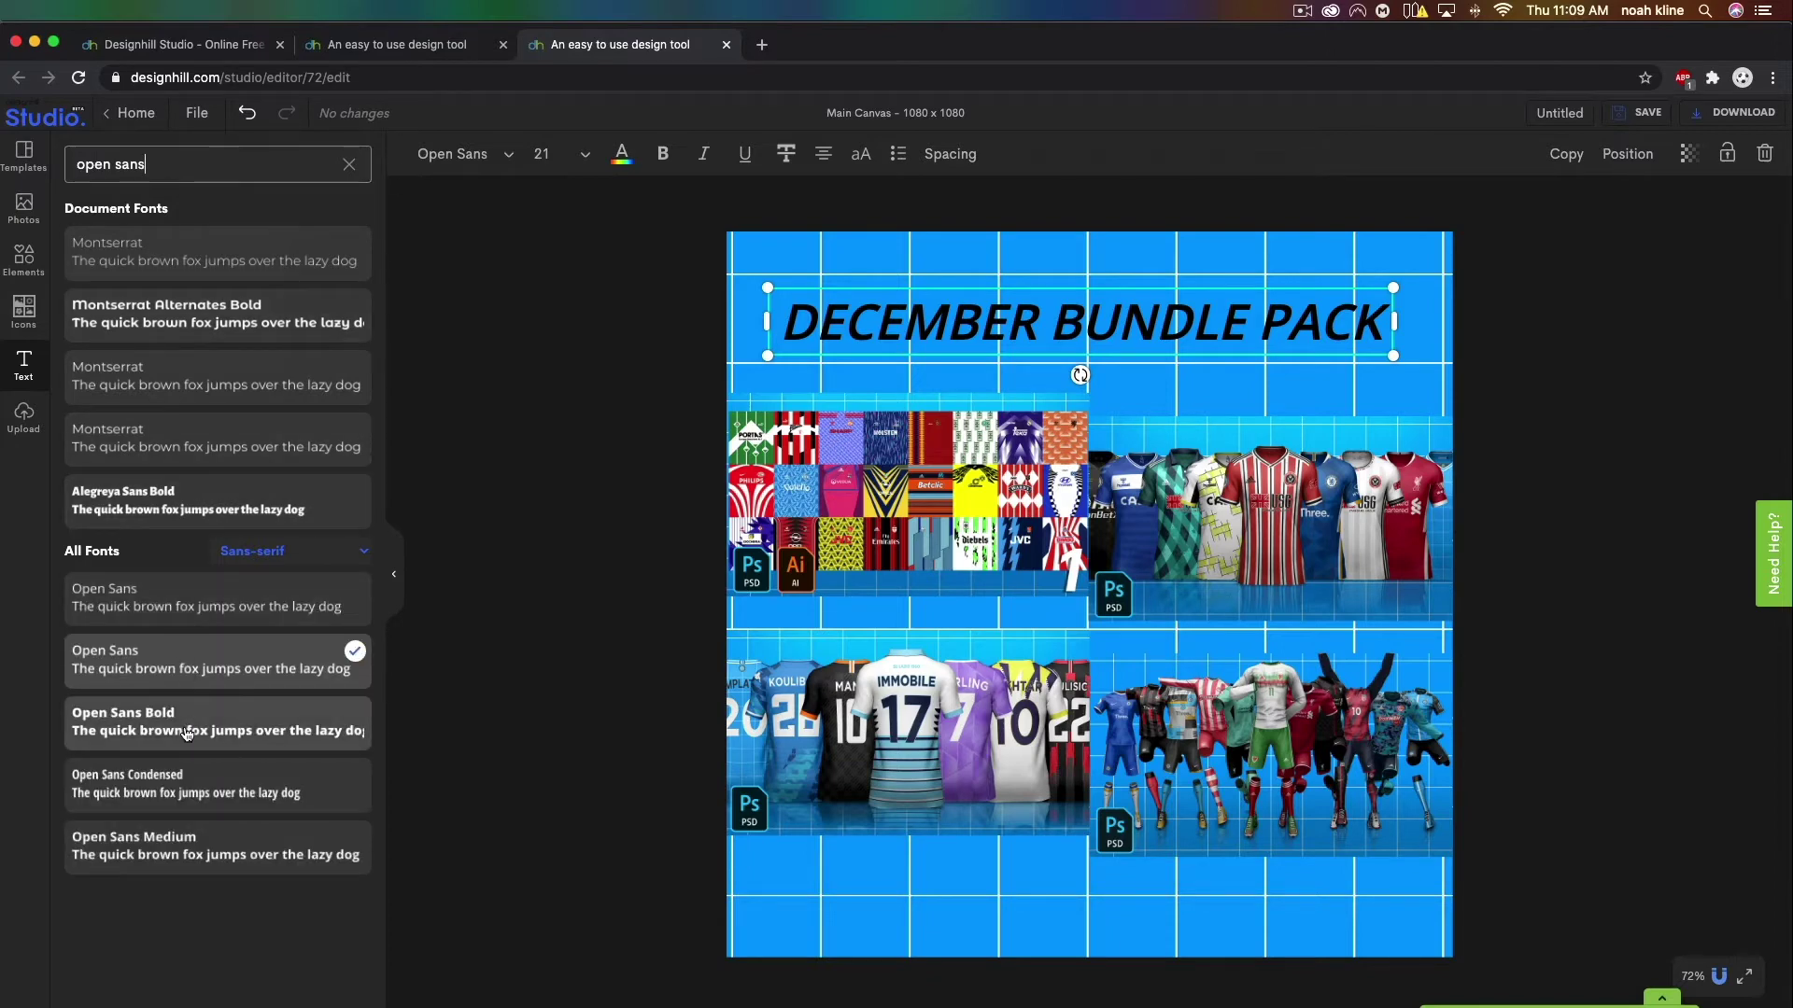
pyautogui.click(128, 724)
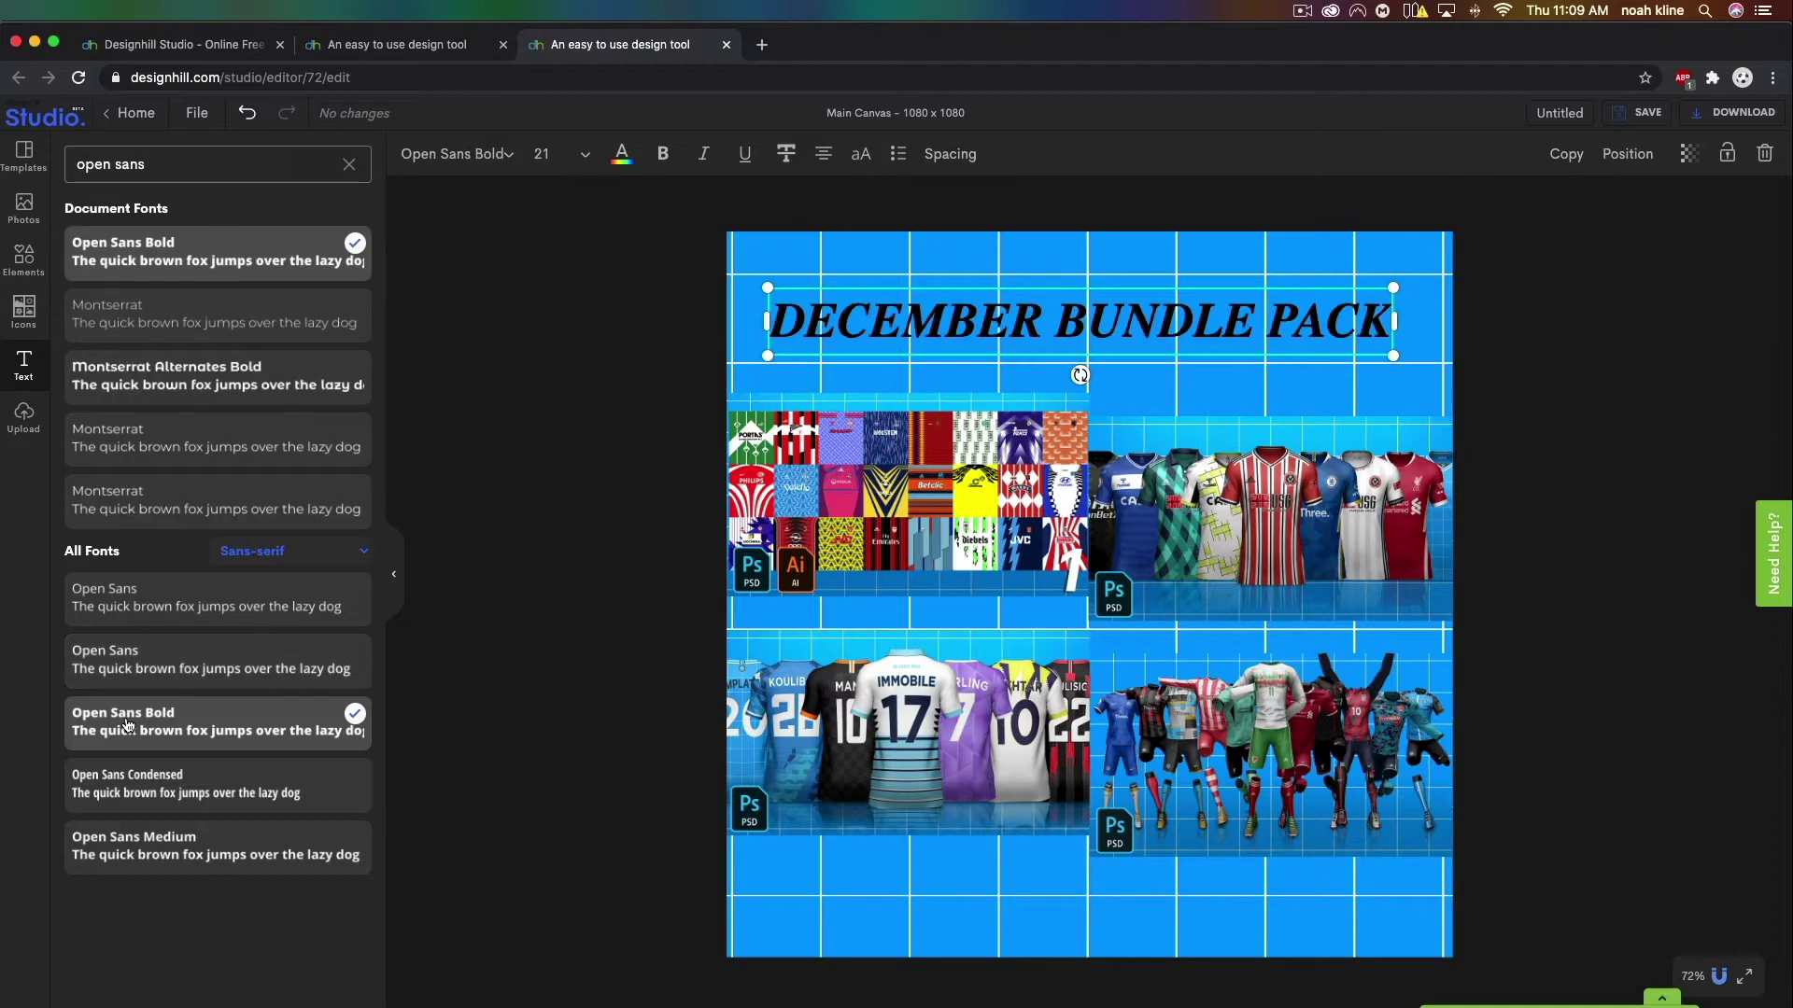
pyautogui.doubleClick(1155, 355)
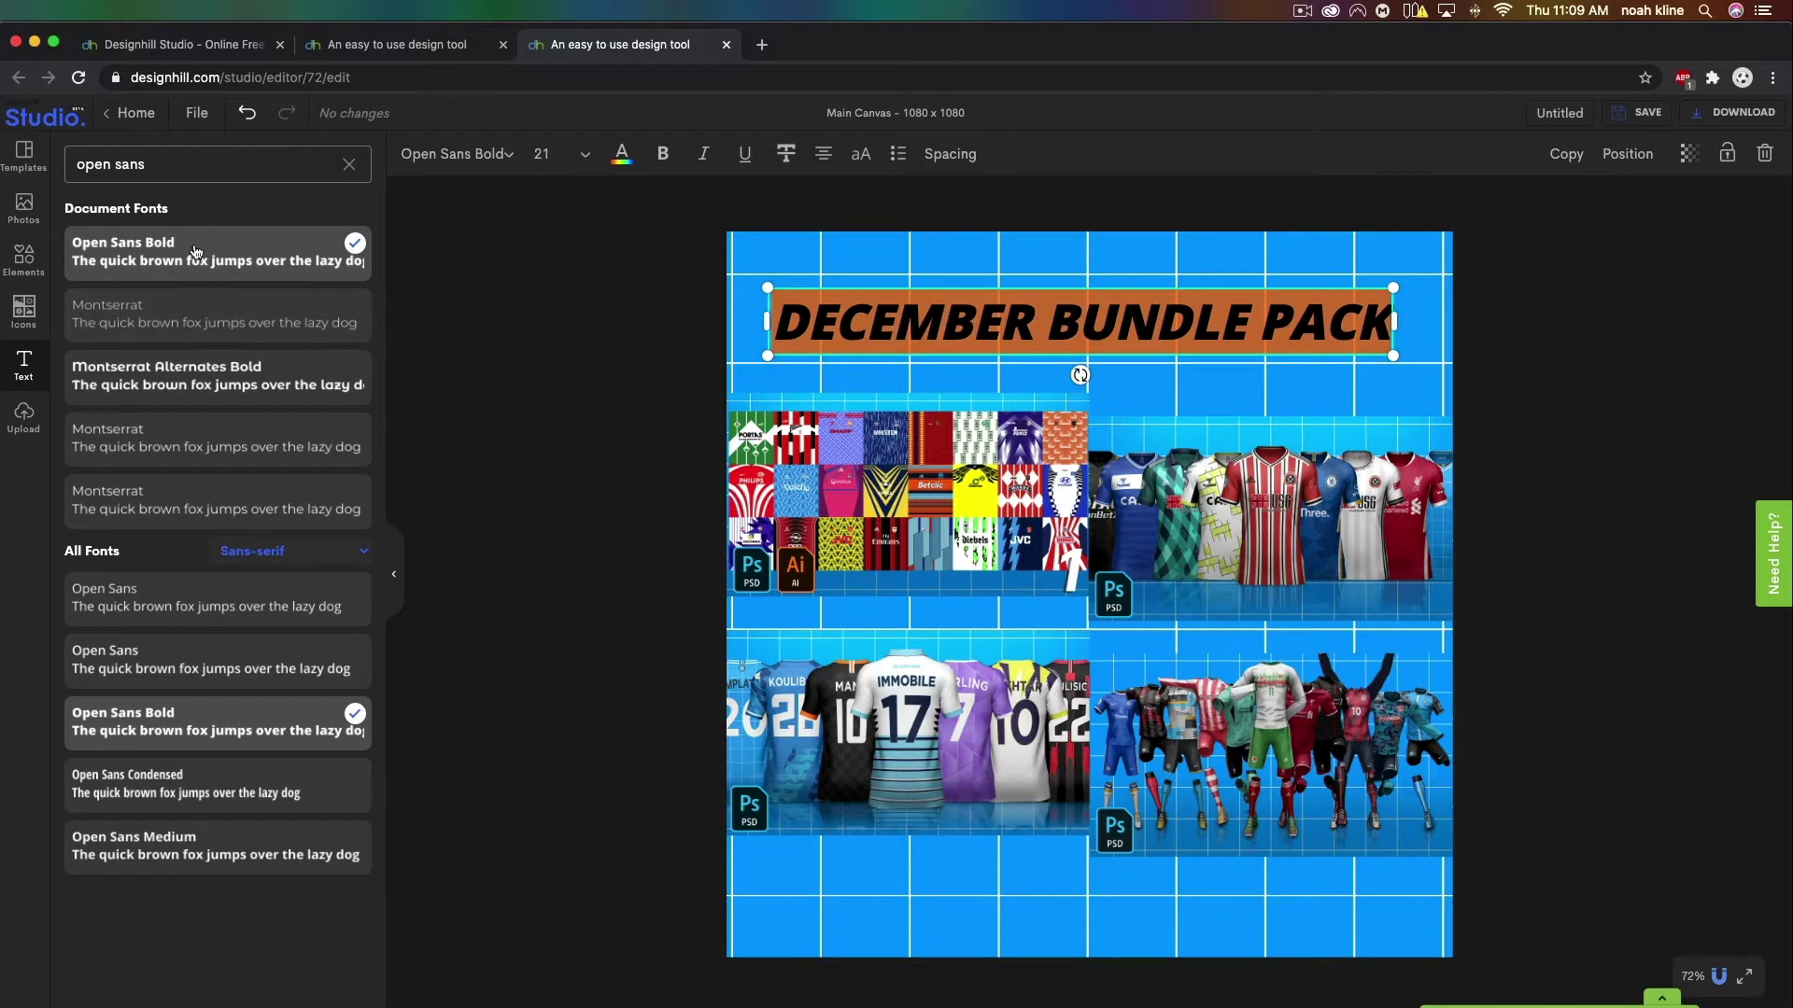
# Clear the font search and look through the available sans-serif fonts and the text templates.
pyautogui.doubleClick(151, 163)
pyautogui.click(151, 163)
pyautogui.press('BackSpace')
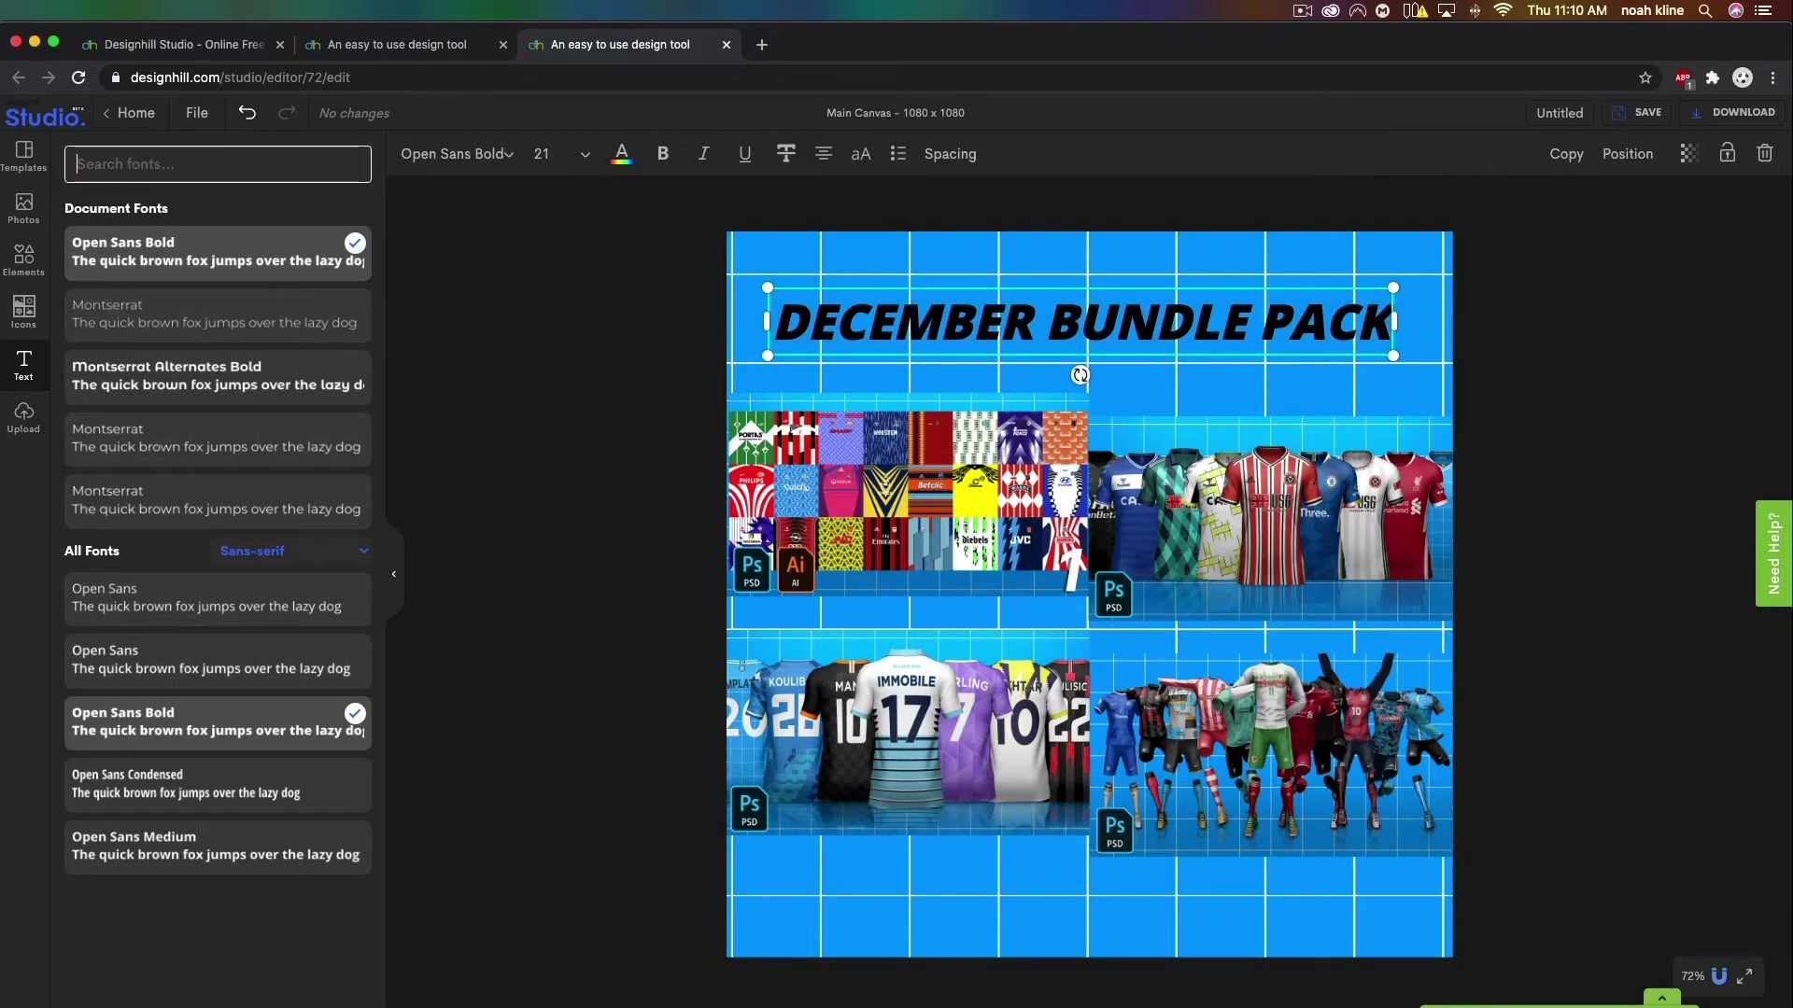
pyautogui.click(474, 159)
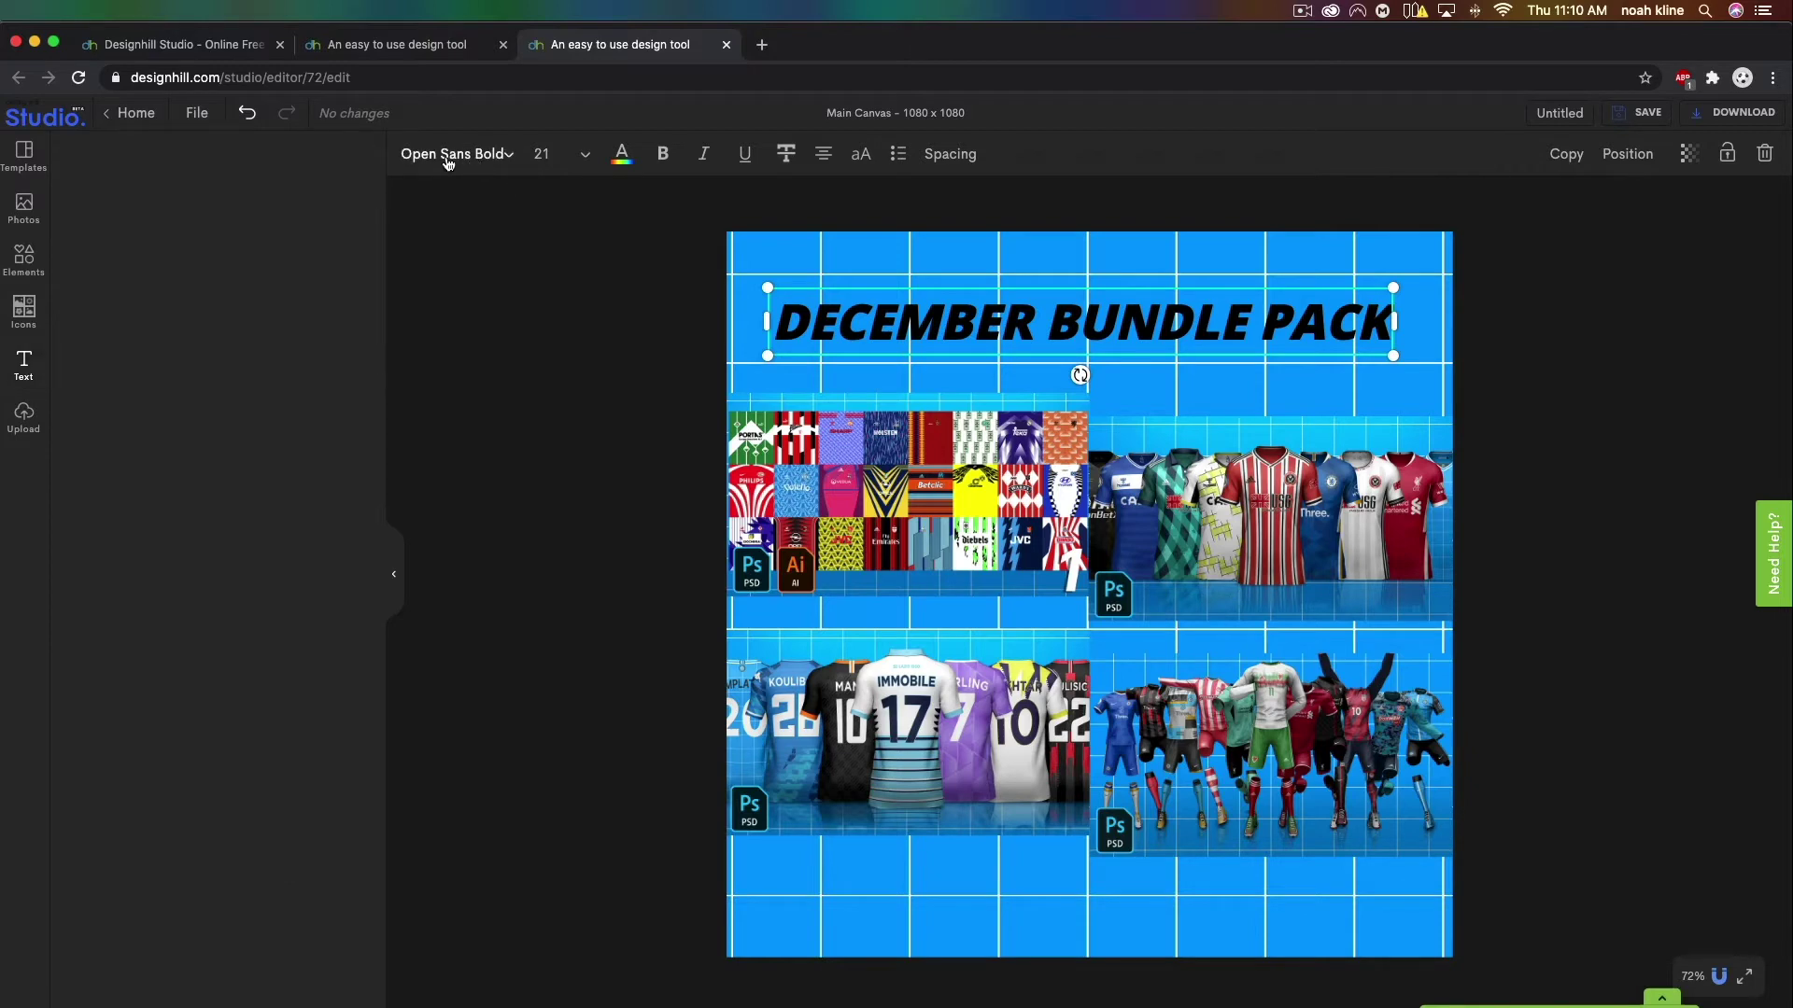
pyautogui.click(458, 158)
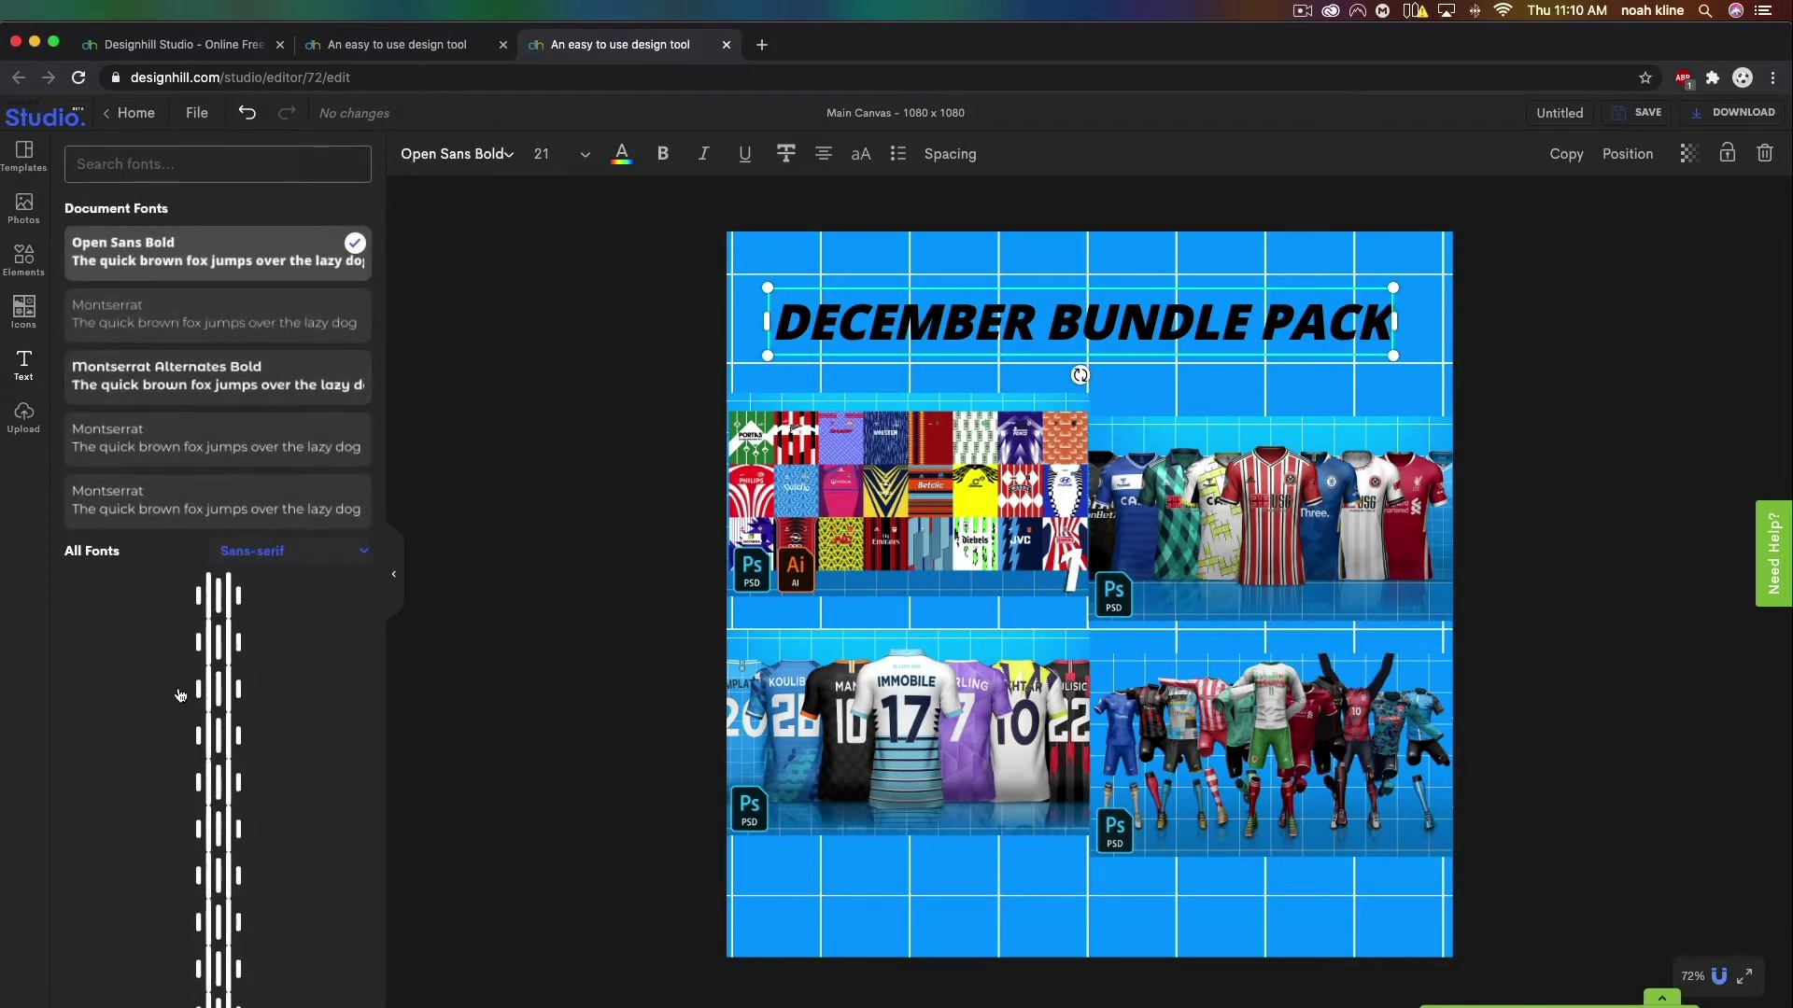
pyautogui.scroll(-2, 100, 653)
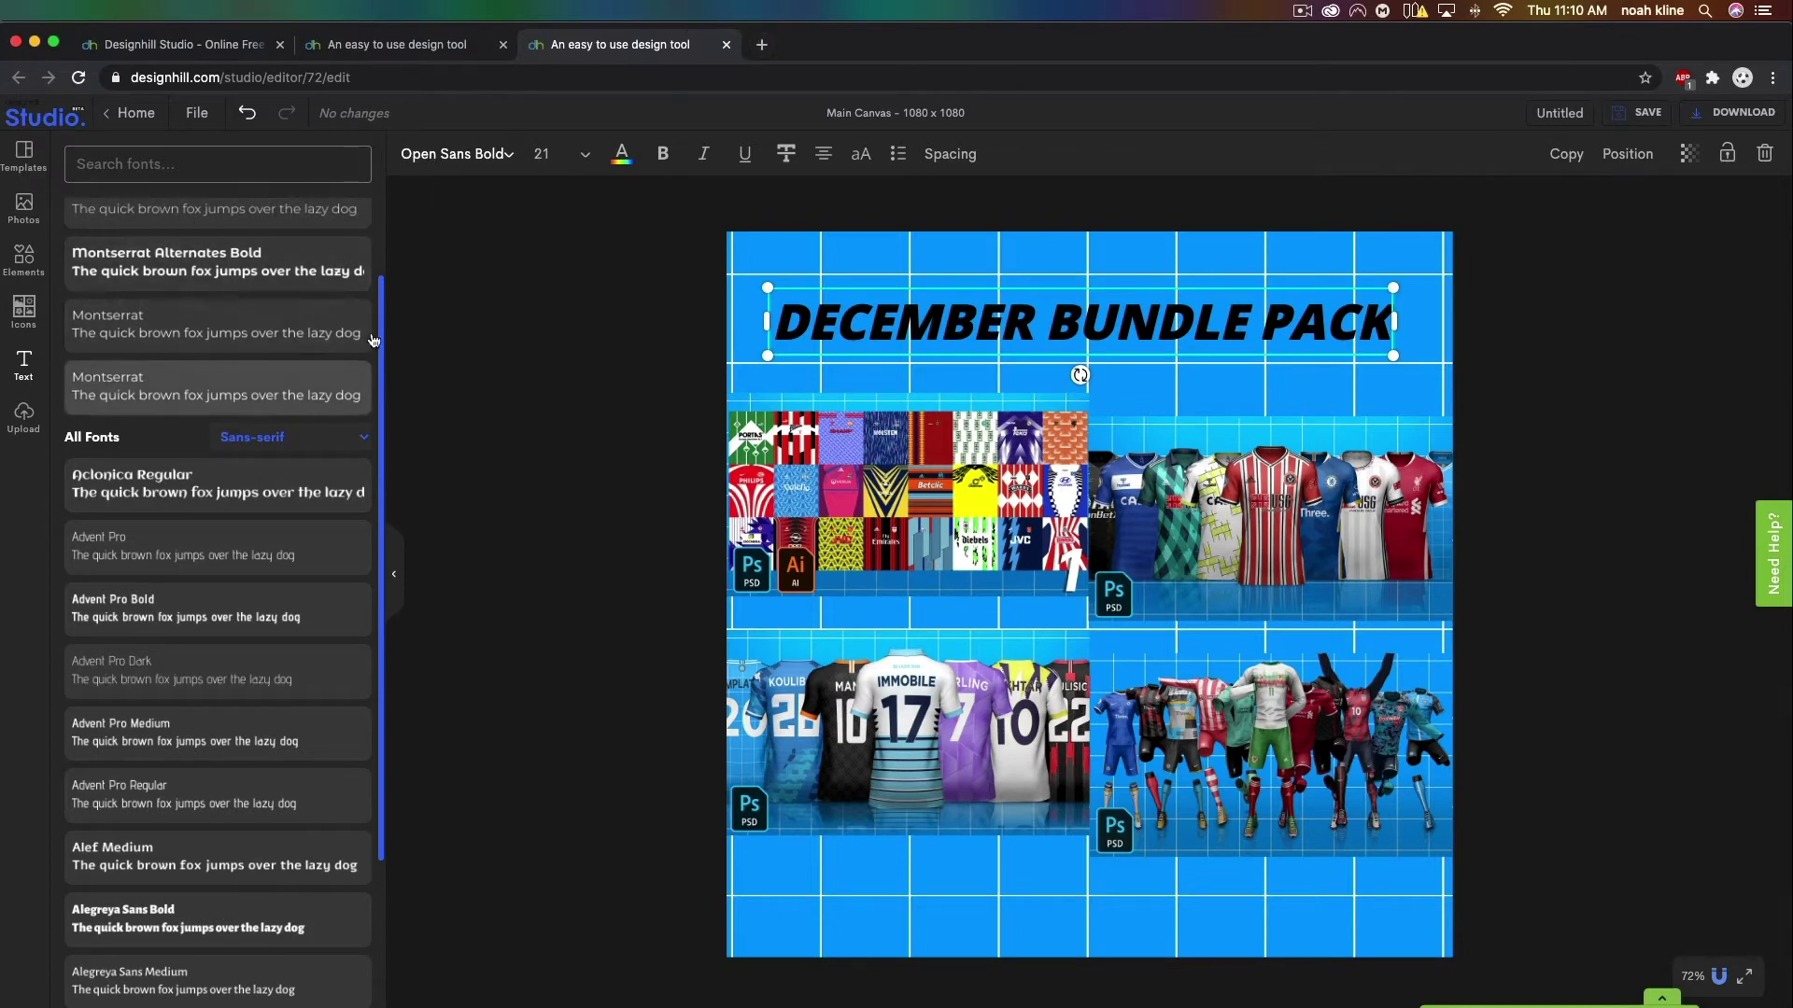
pyautogui.click(26, 365)
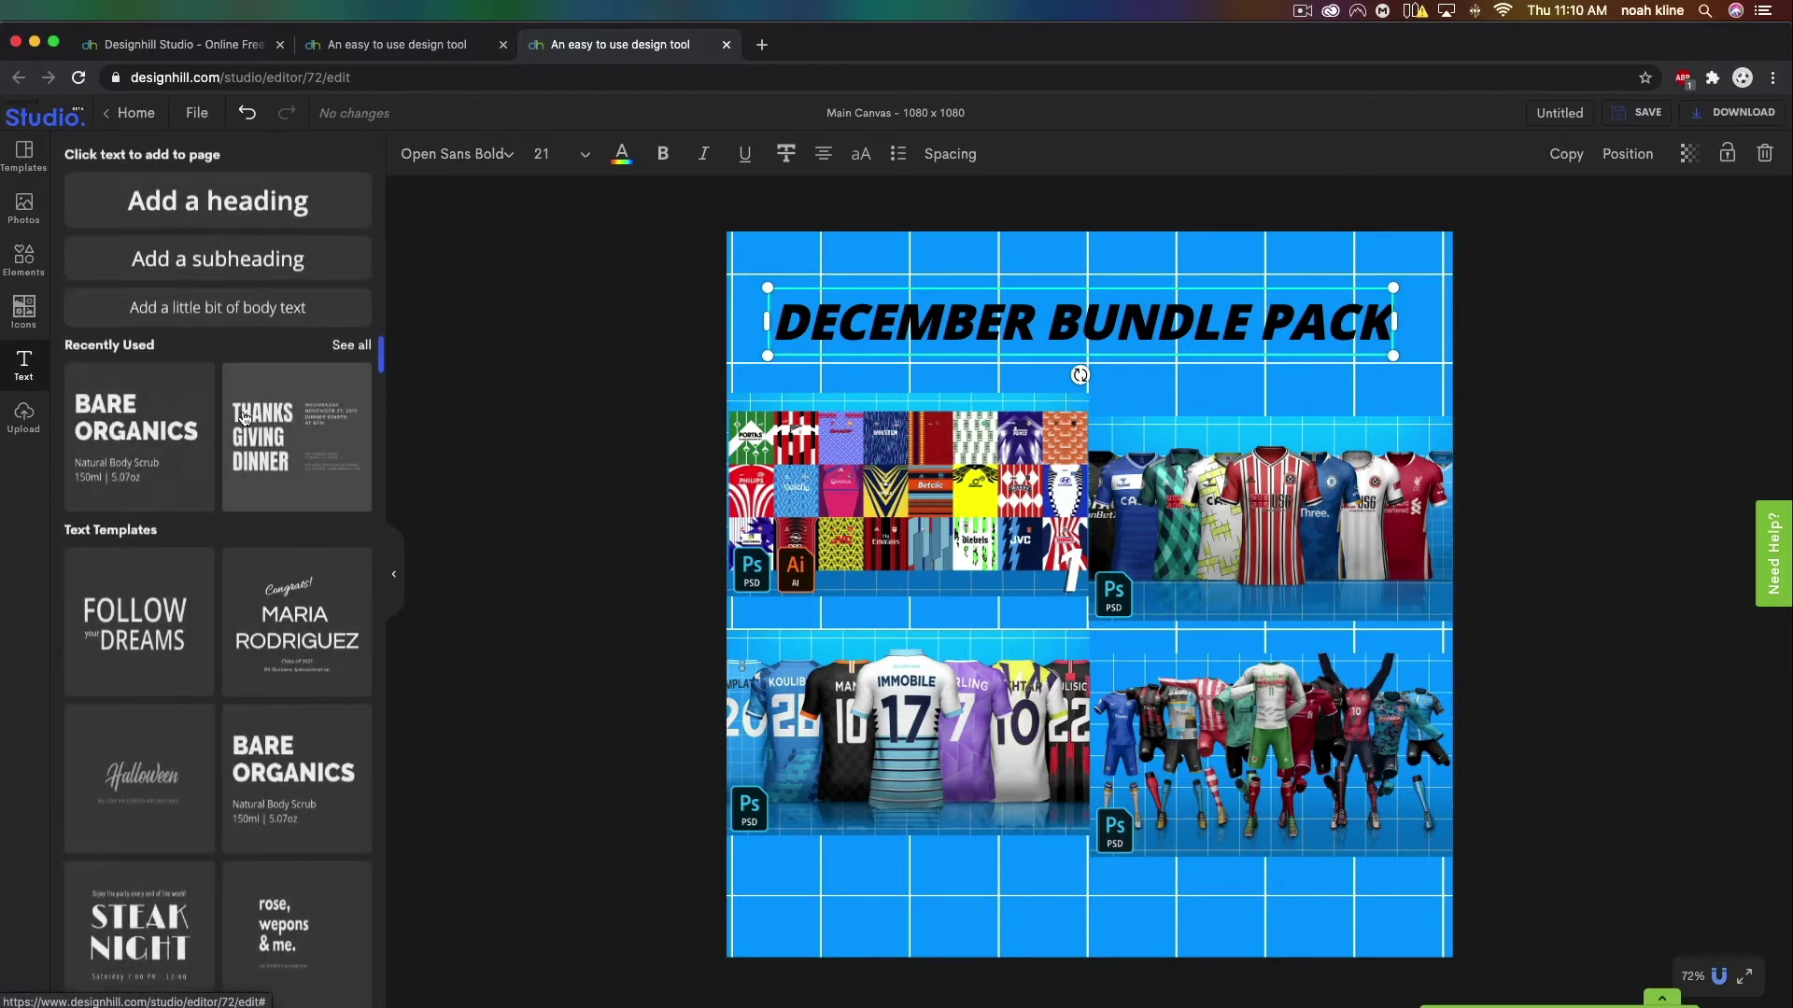
pyautogui.scroll(-5, 176, 611)
pyautogui.scroll(-3, 182, 635)
pyautogui.scroll(6, 199, 661)
pyautogui.scroll(3, 199, 661)
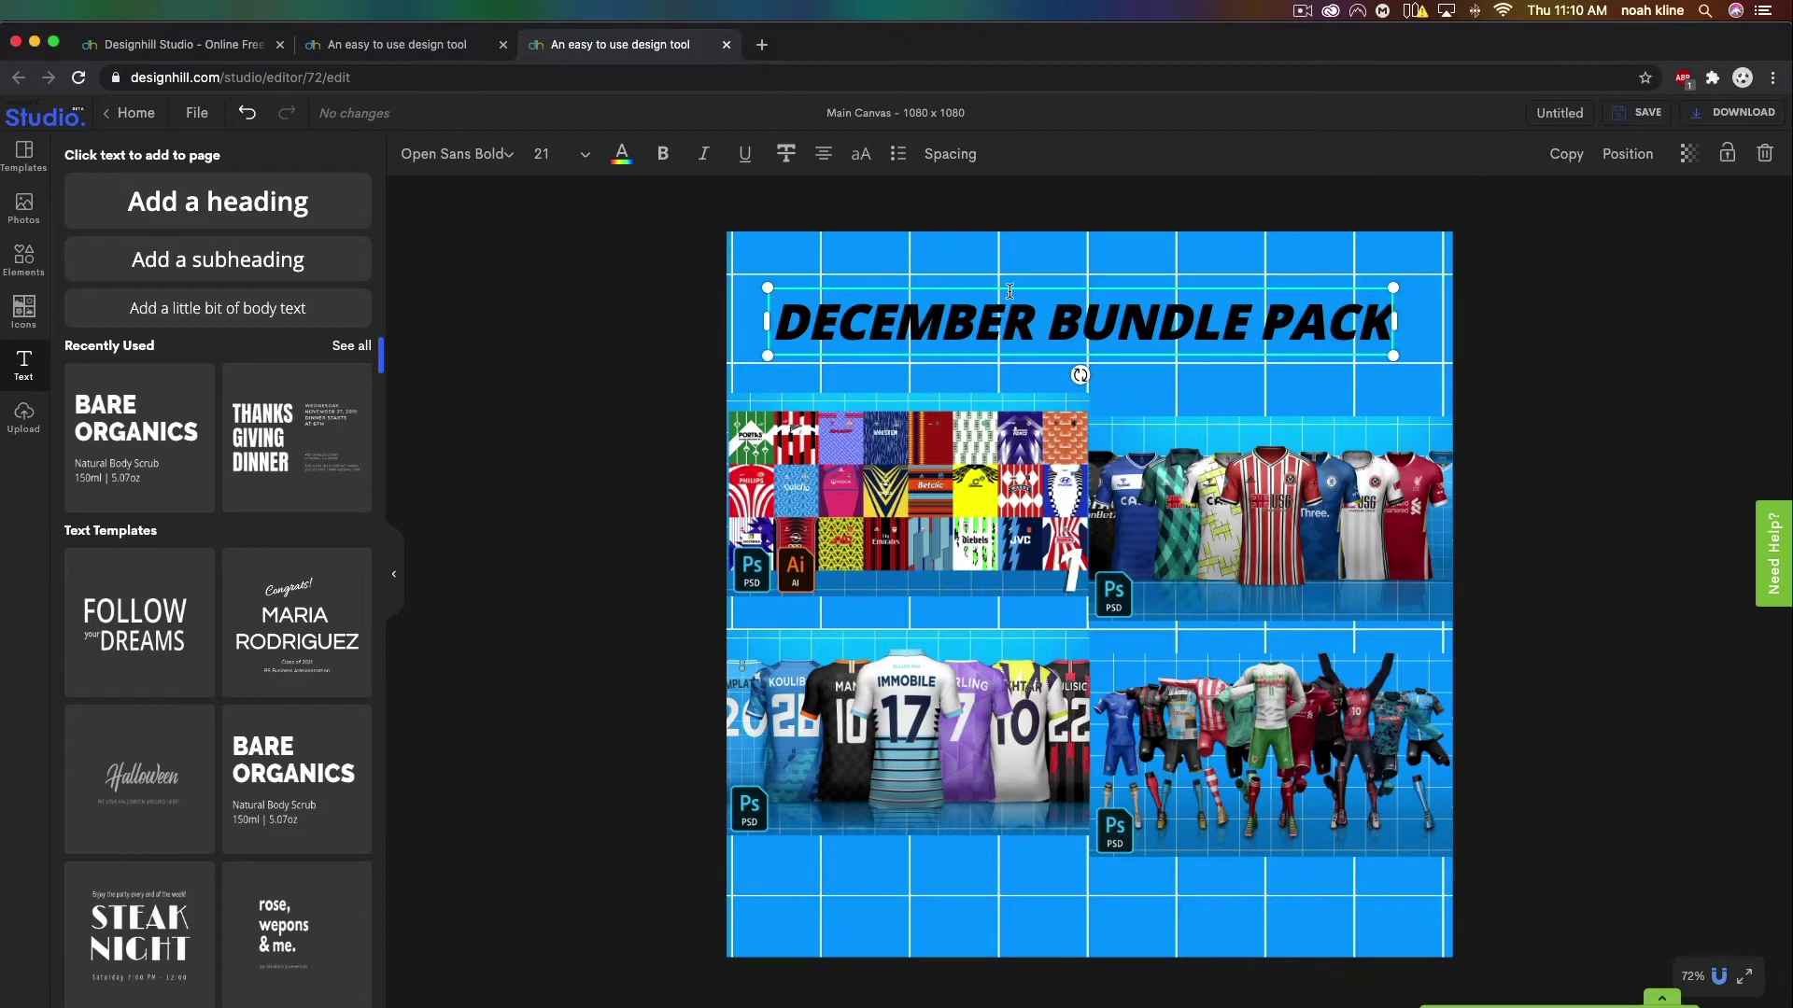
# Set the heading's text colour to yellow #F3EC0D and deselect it.
pyautogui.click(622, 155)
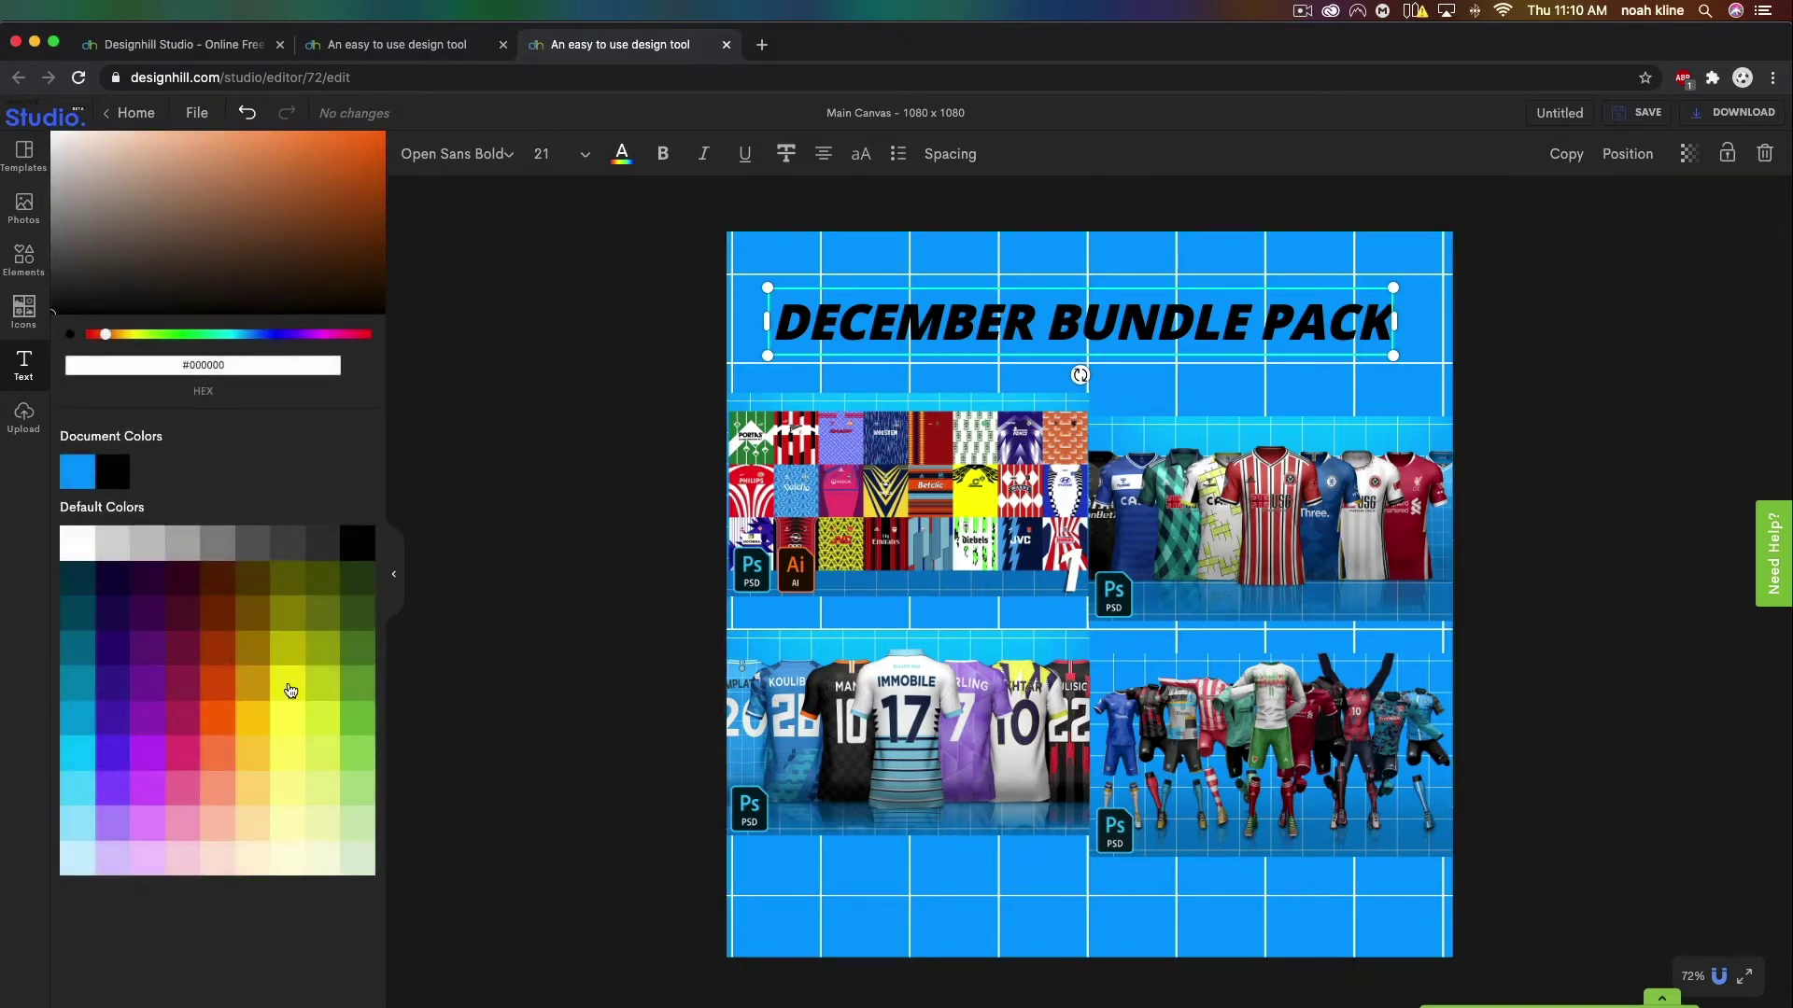
pyautogui.click(290, 691)
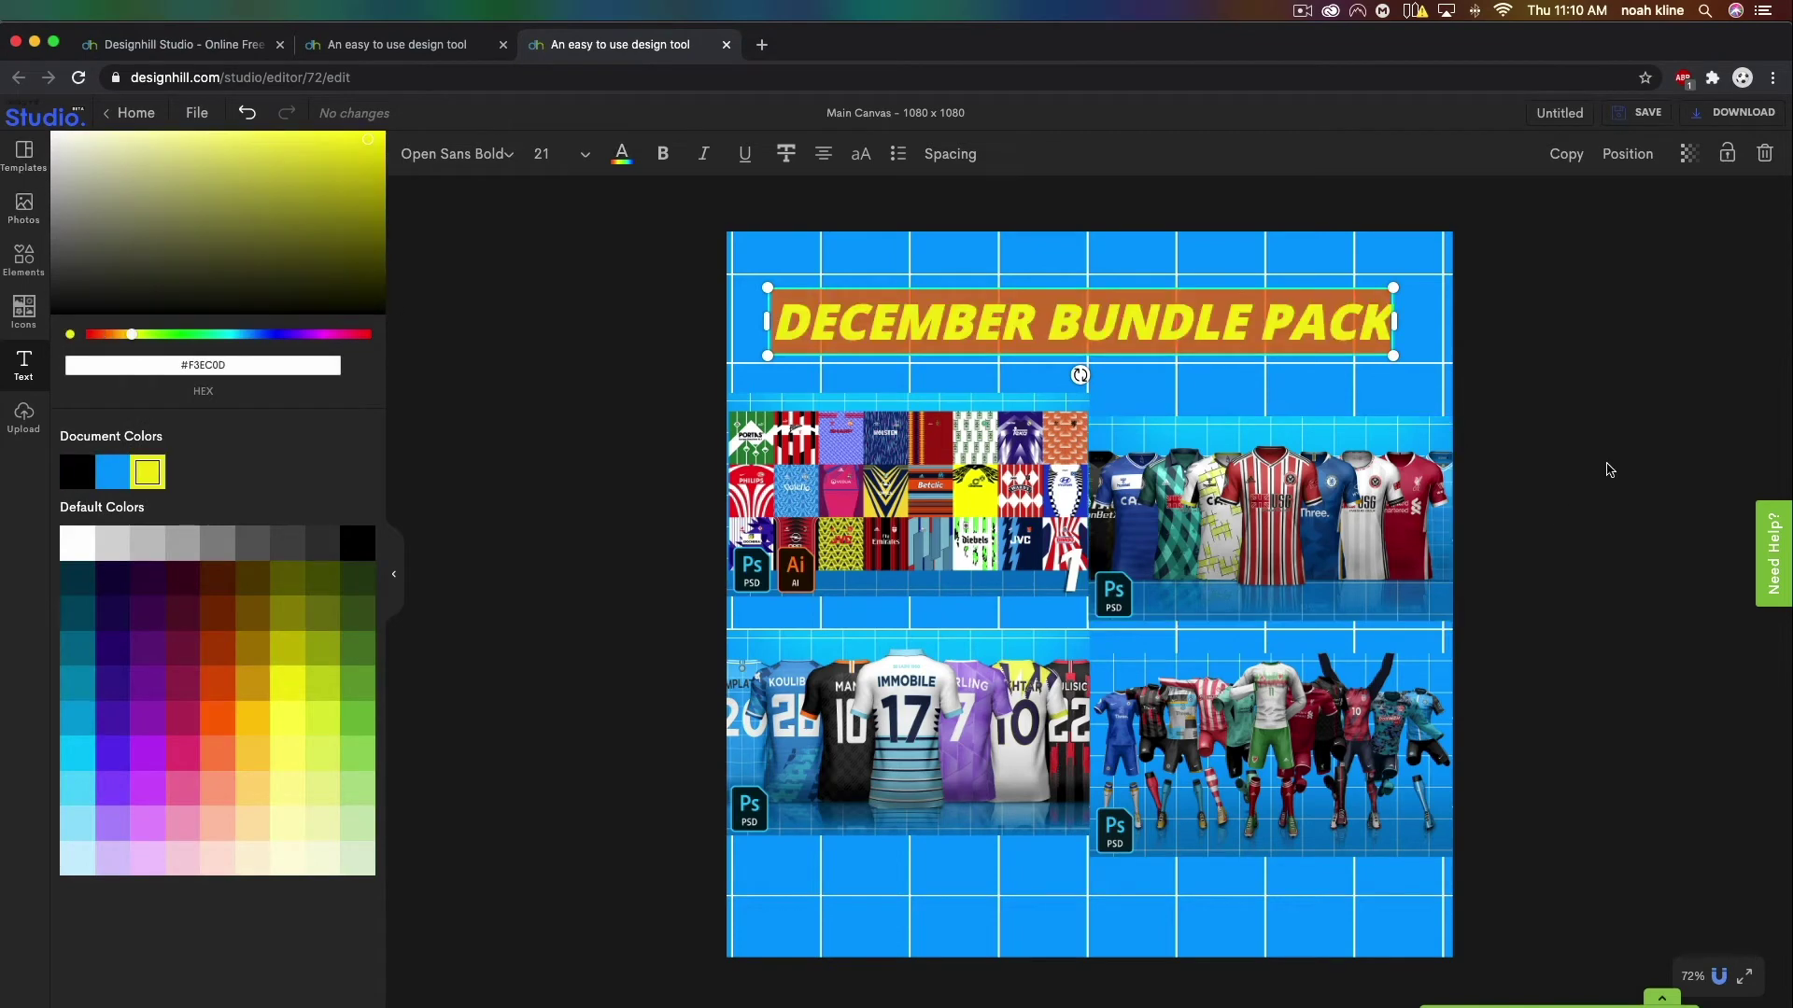
pyautogui.click(1606, 469)
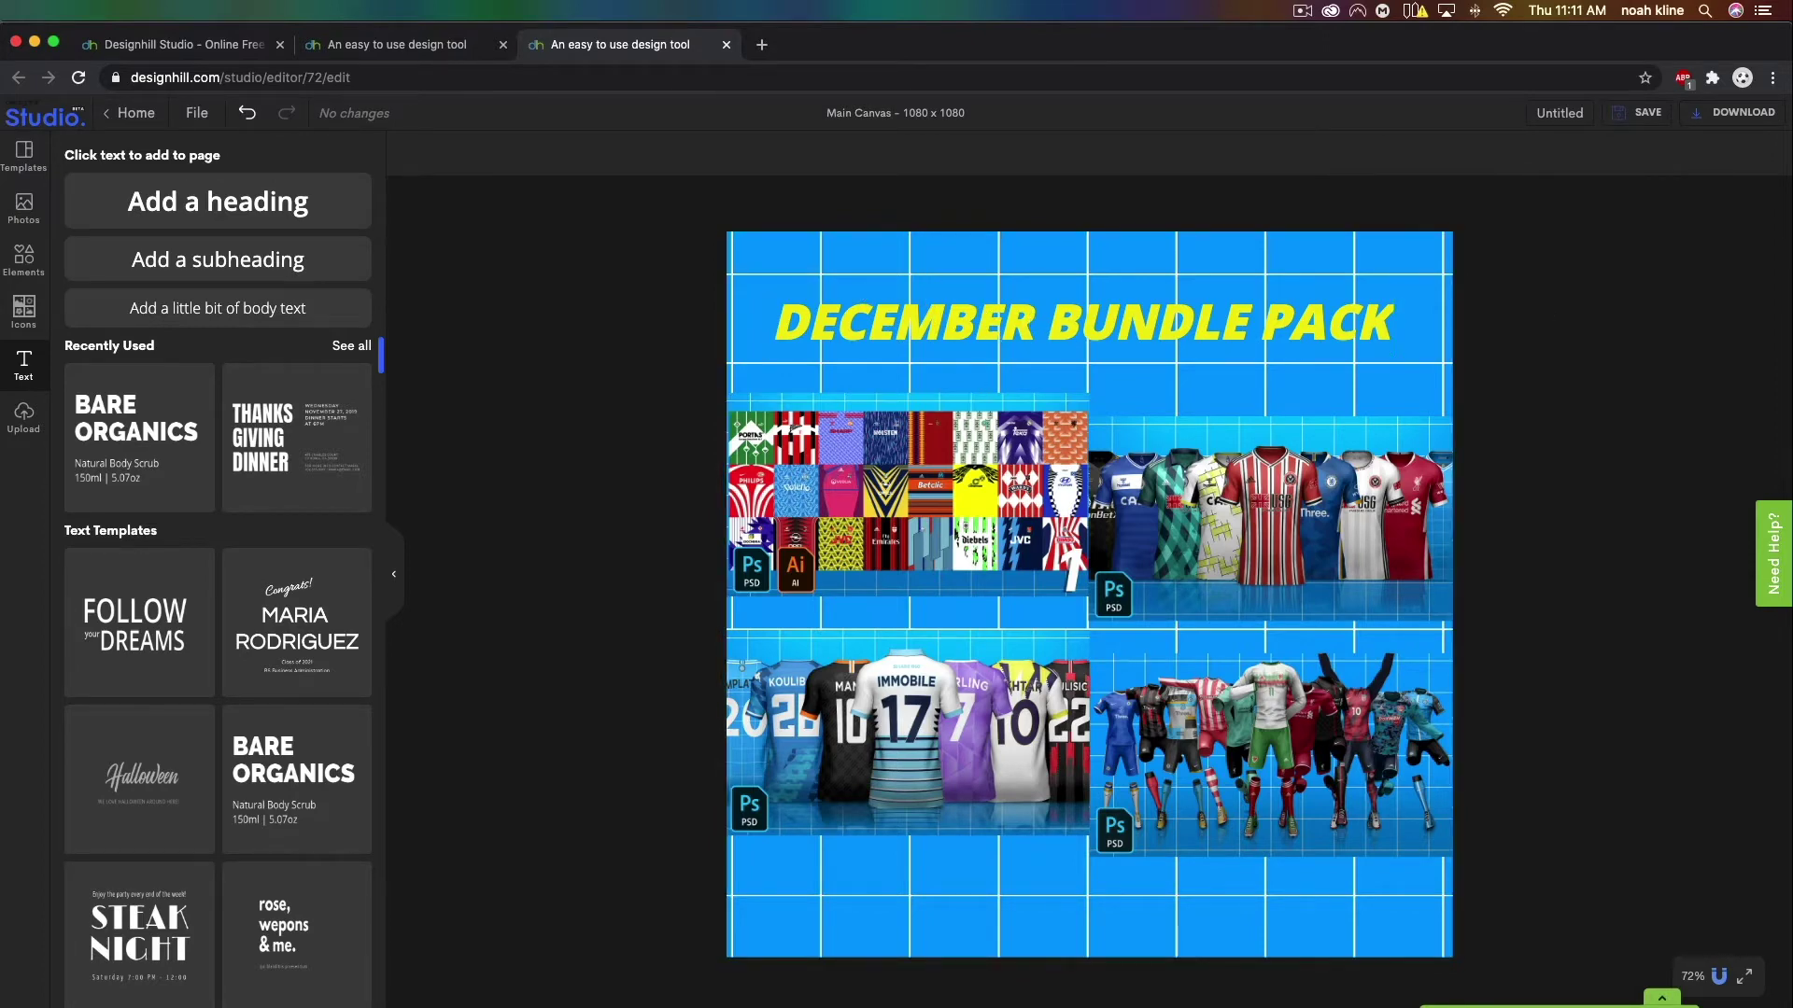
# Check the reference design in Photoshop, and back in Designhill Studio place a black #000000 duplicate of the heading slightly below the yellow one.
pyautogui.press('super+Tab')
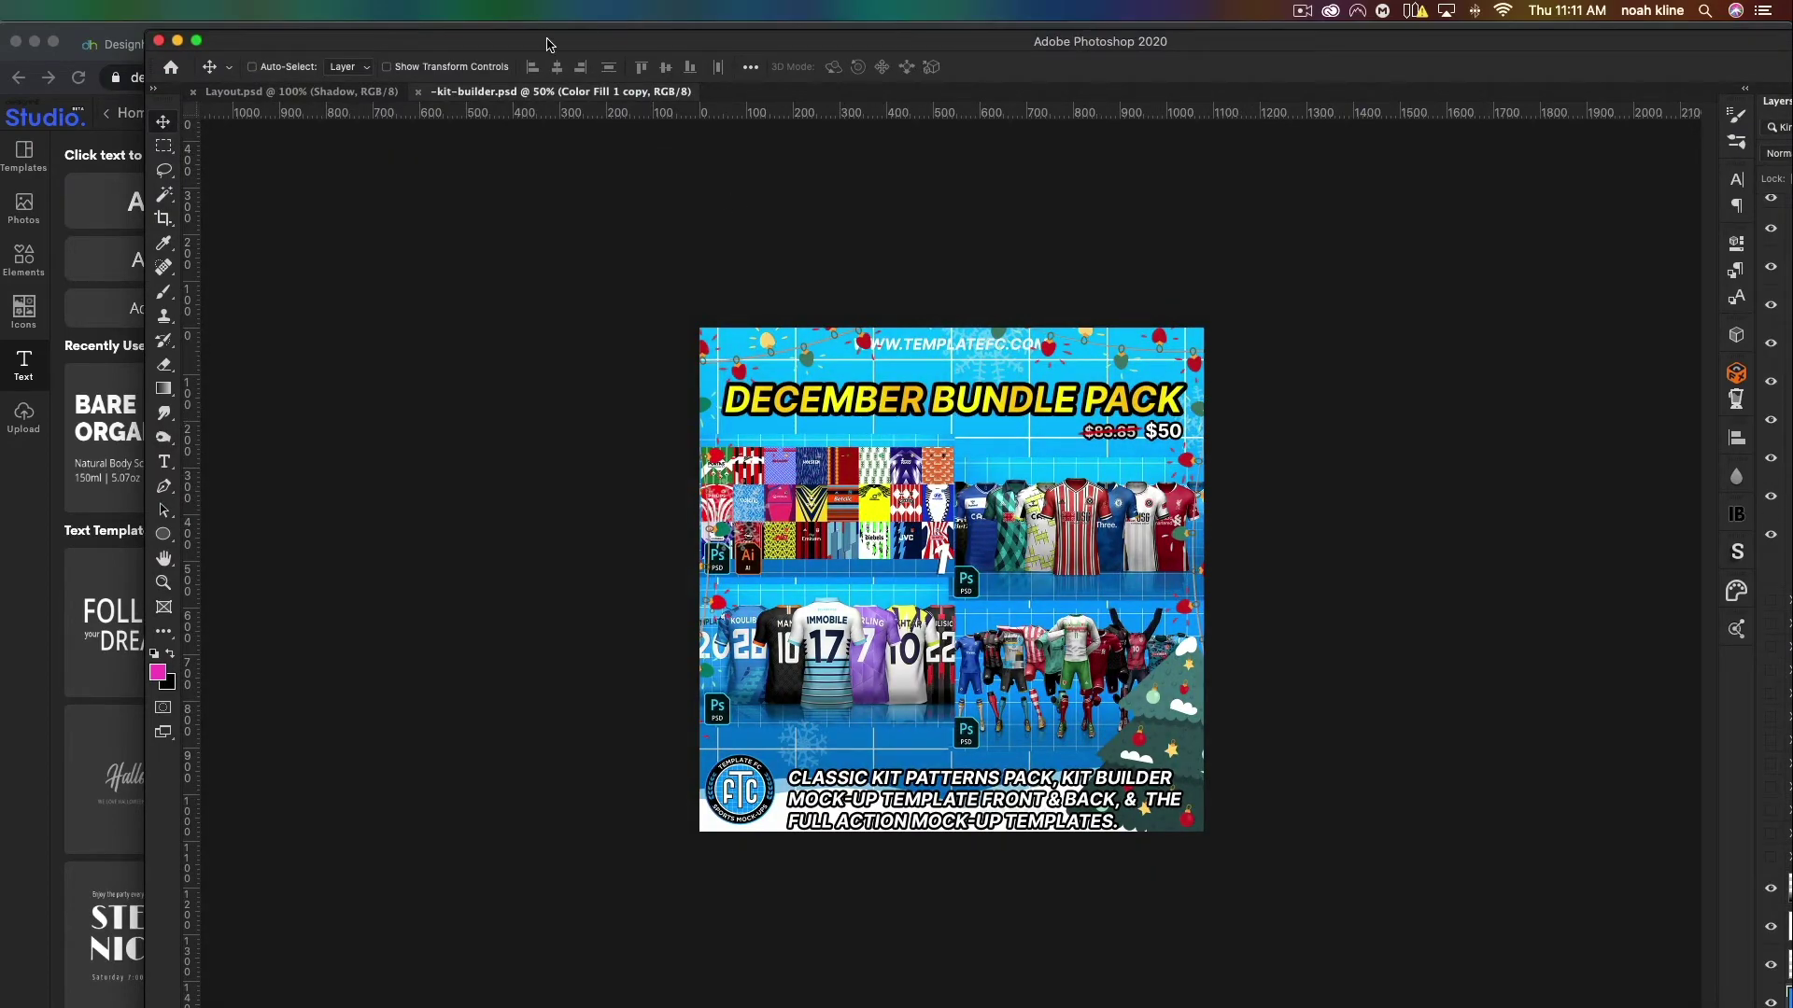
pyautogui.press('super+Tab')
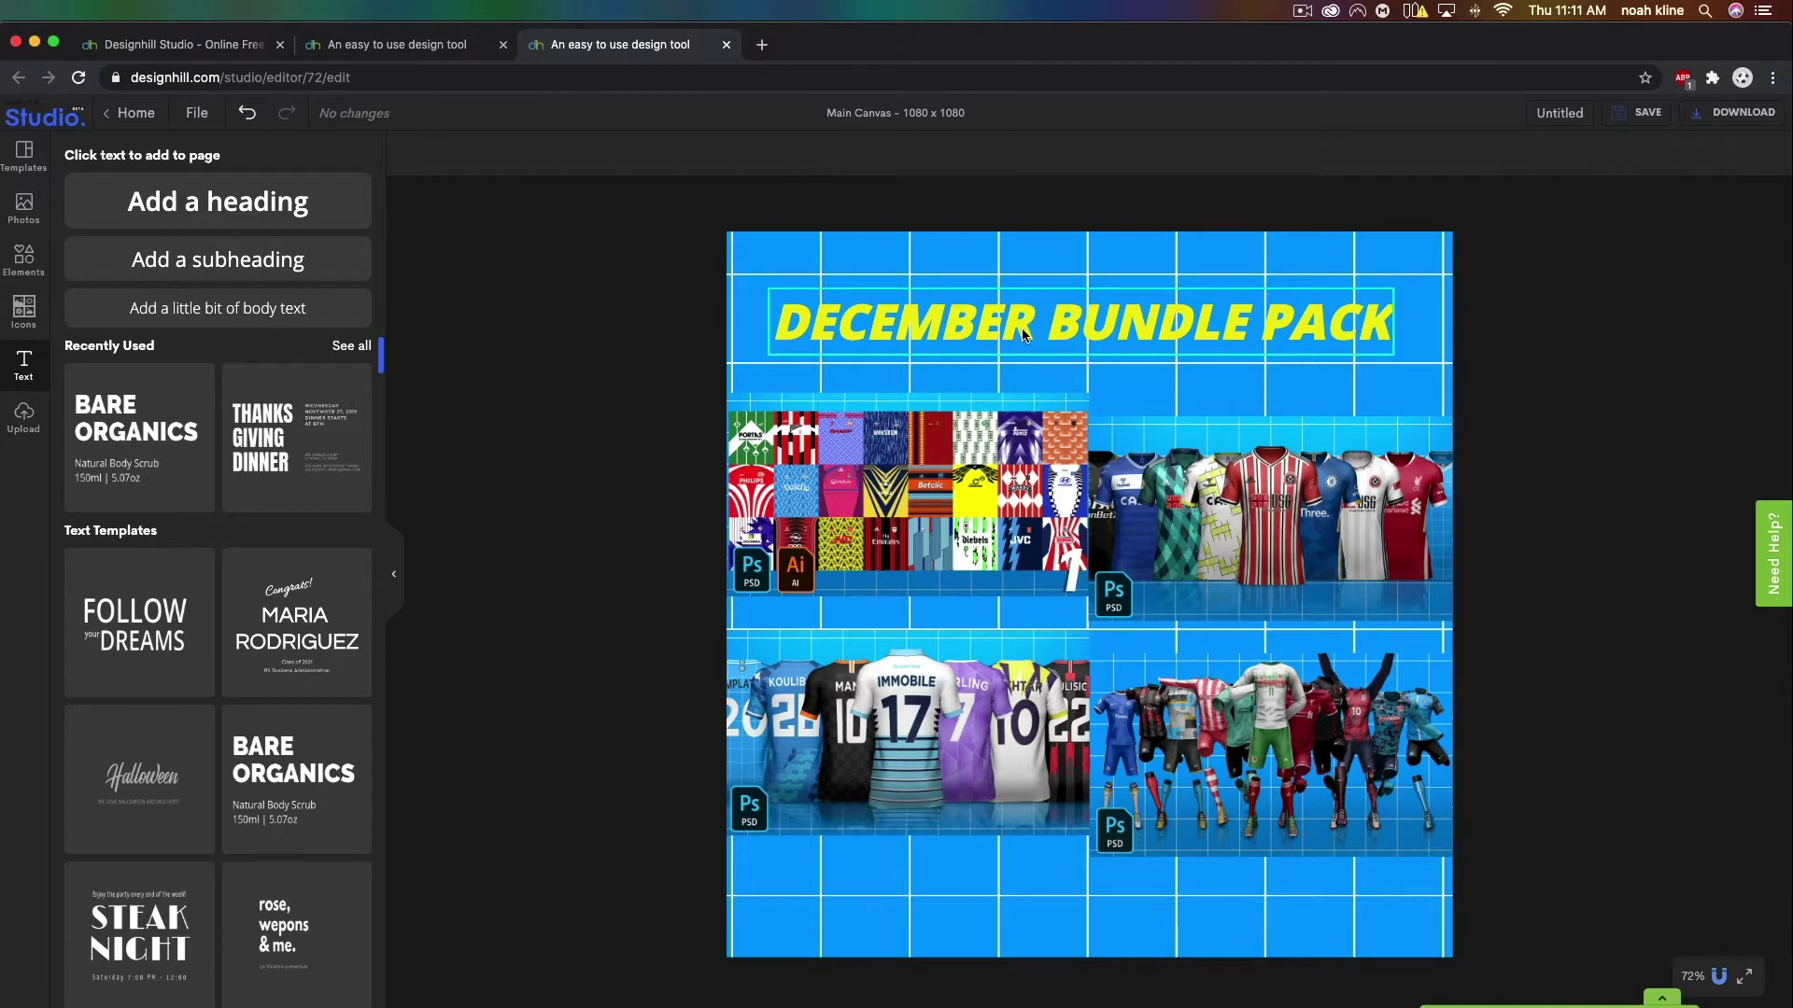
pyautogui.click(1023, 331)
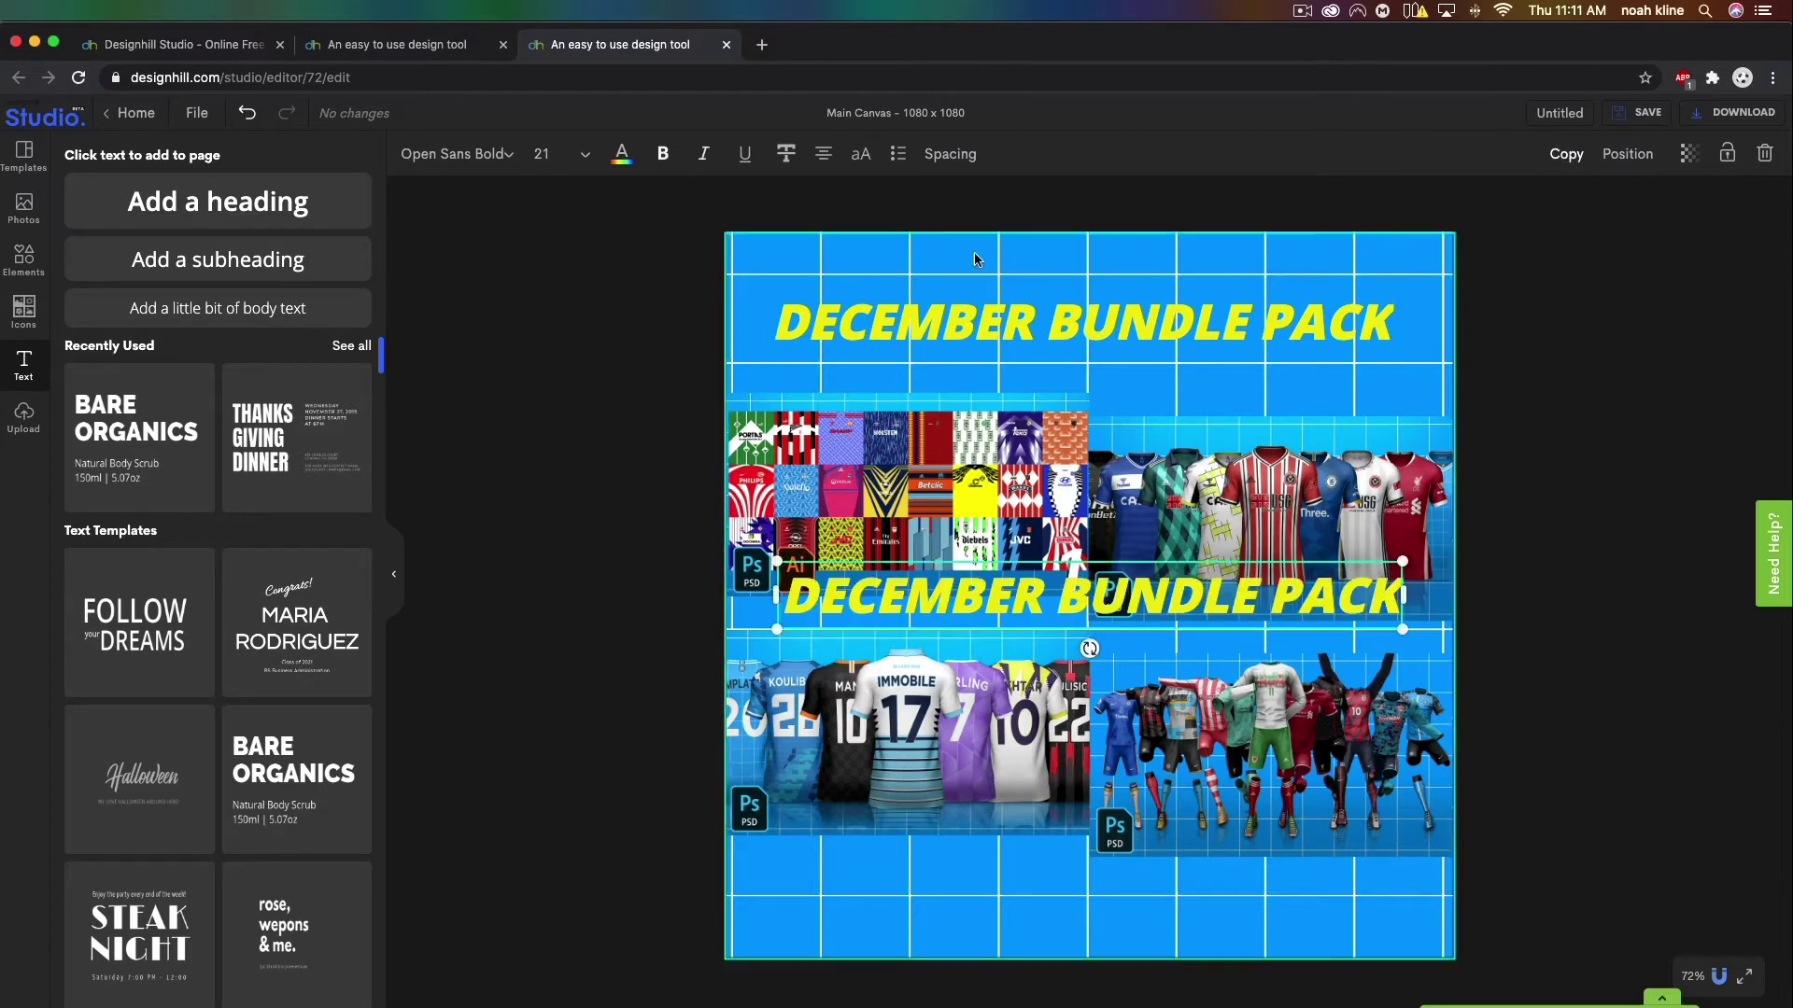
pyautogui.click(621, 154)
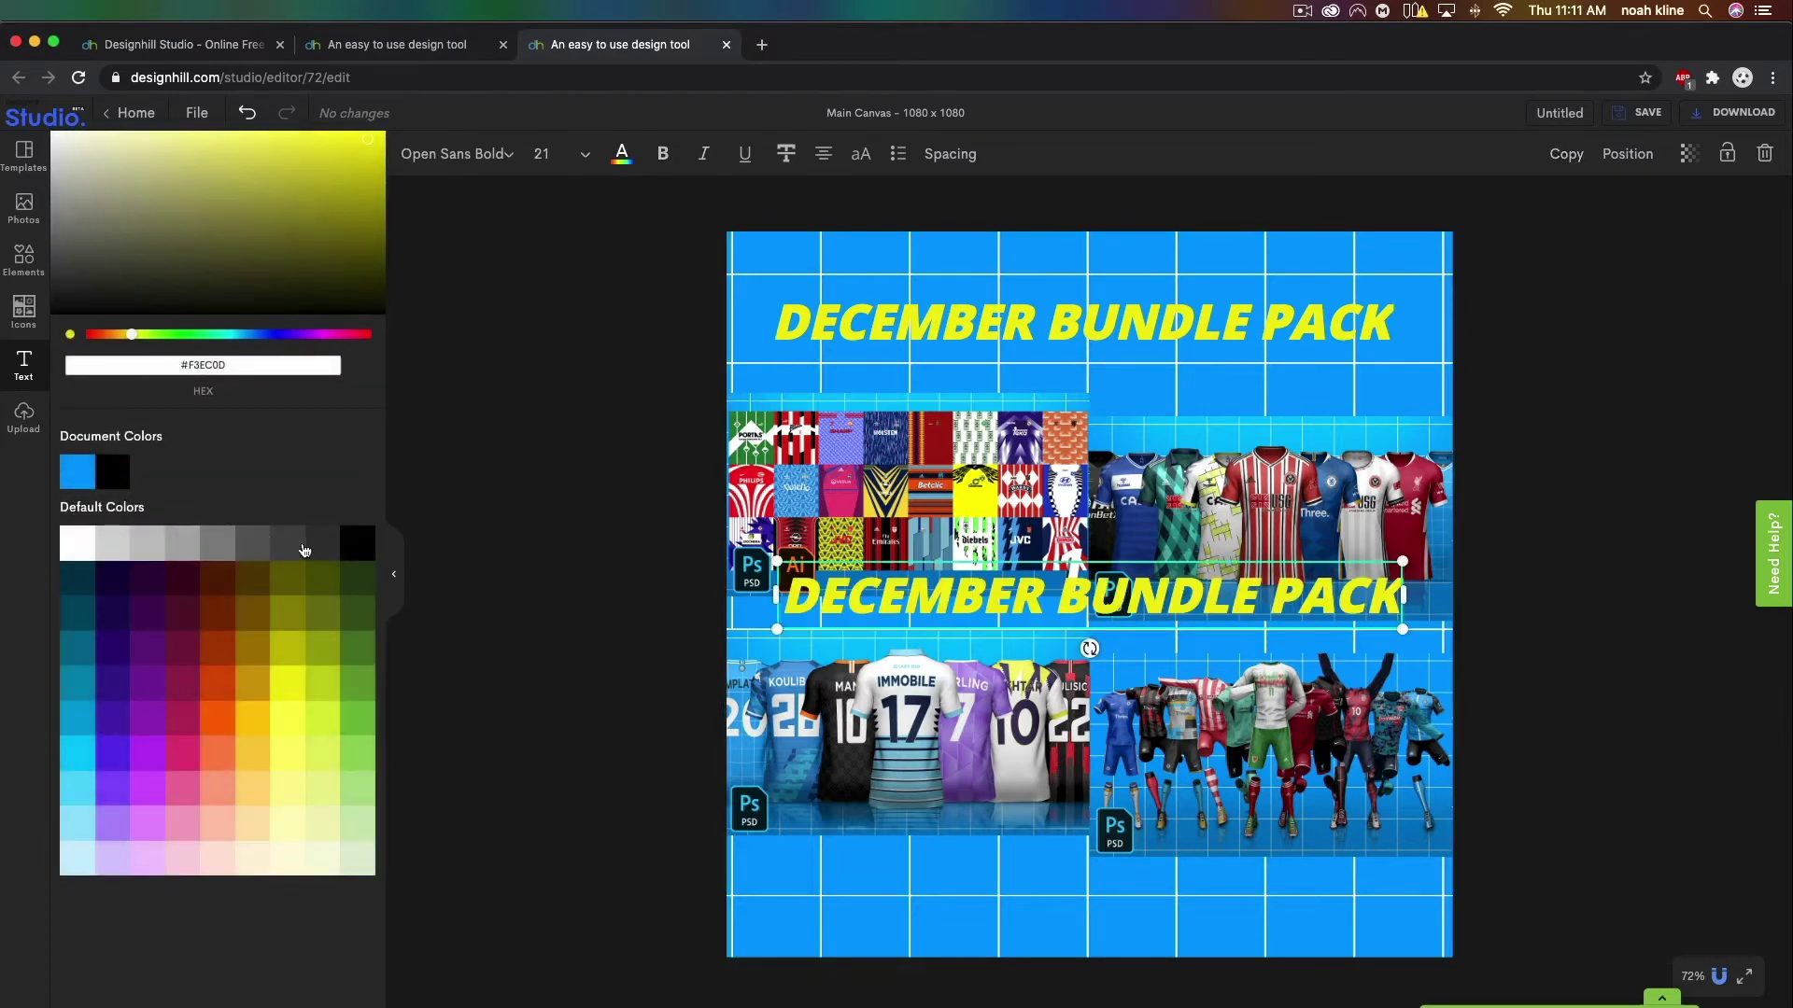
pyautogui.click(357, 543)
pyautogui.moveTo(1195, 586); pyautogui.dragTo(1181, 346)
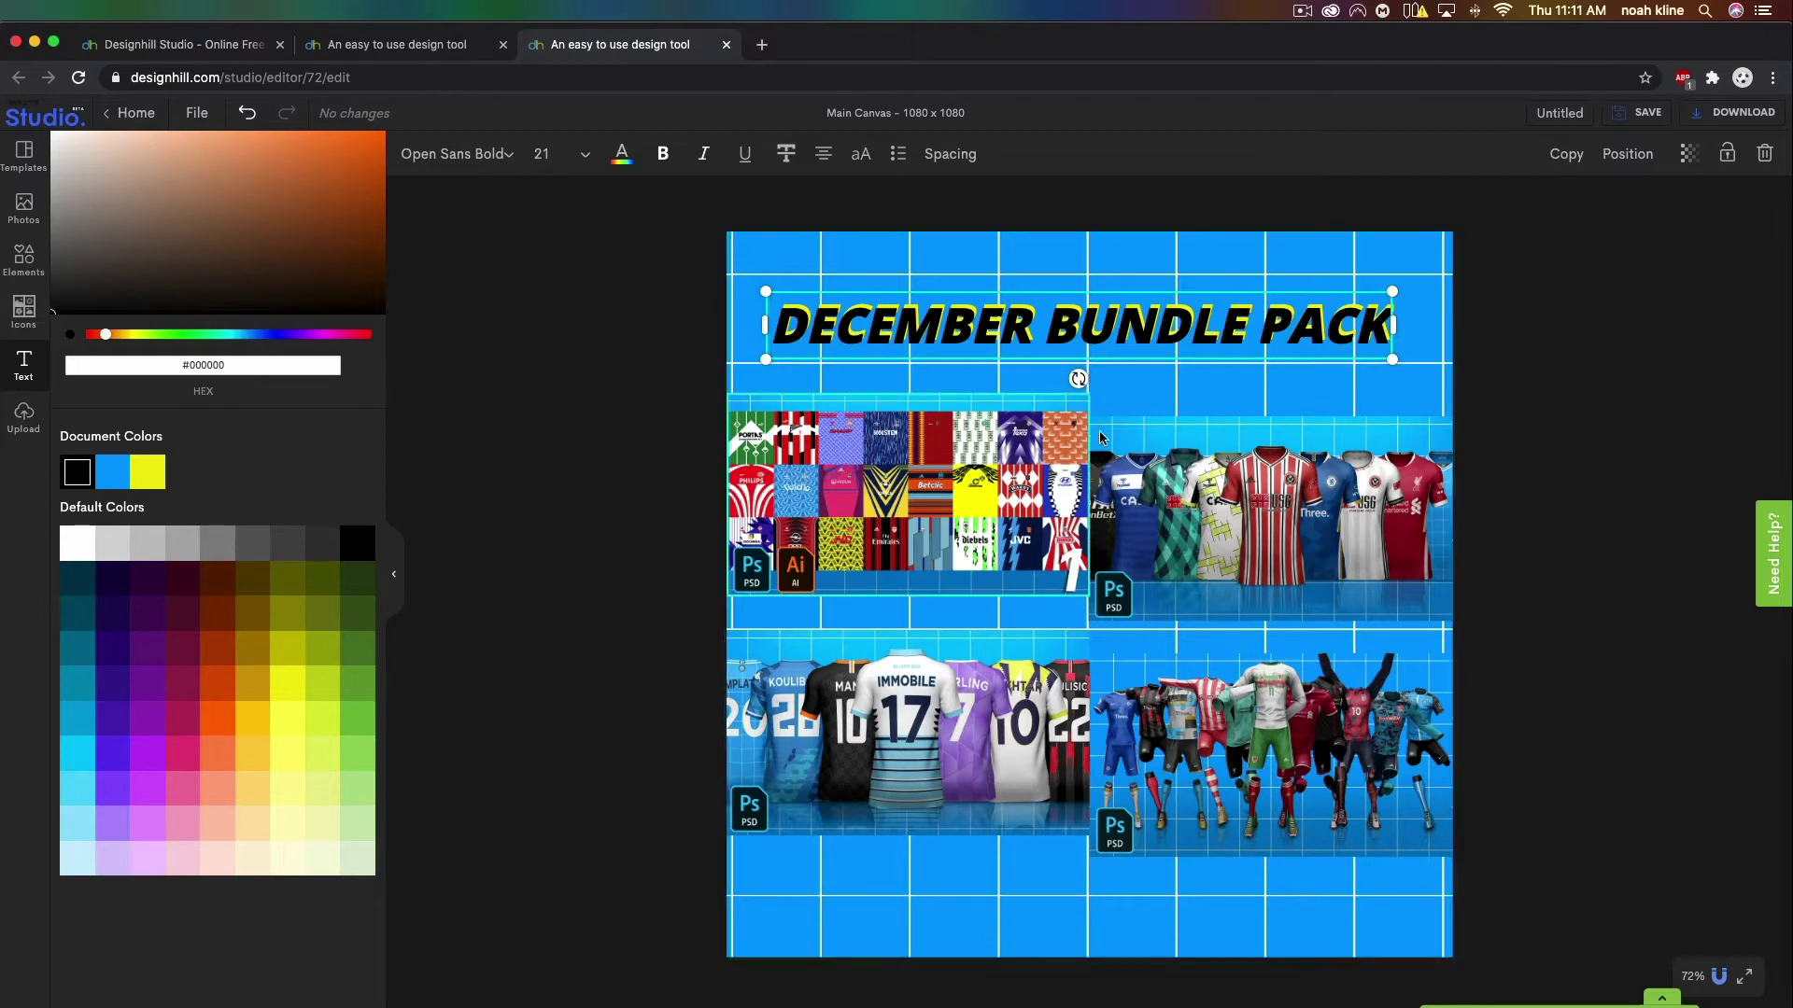
# Send the black heading copy backward behind the yellow heading as a drop shadow and deselect it.
pyautogui.click(1628, 155)
pyautogui.click(1588, 212)
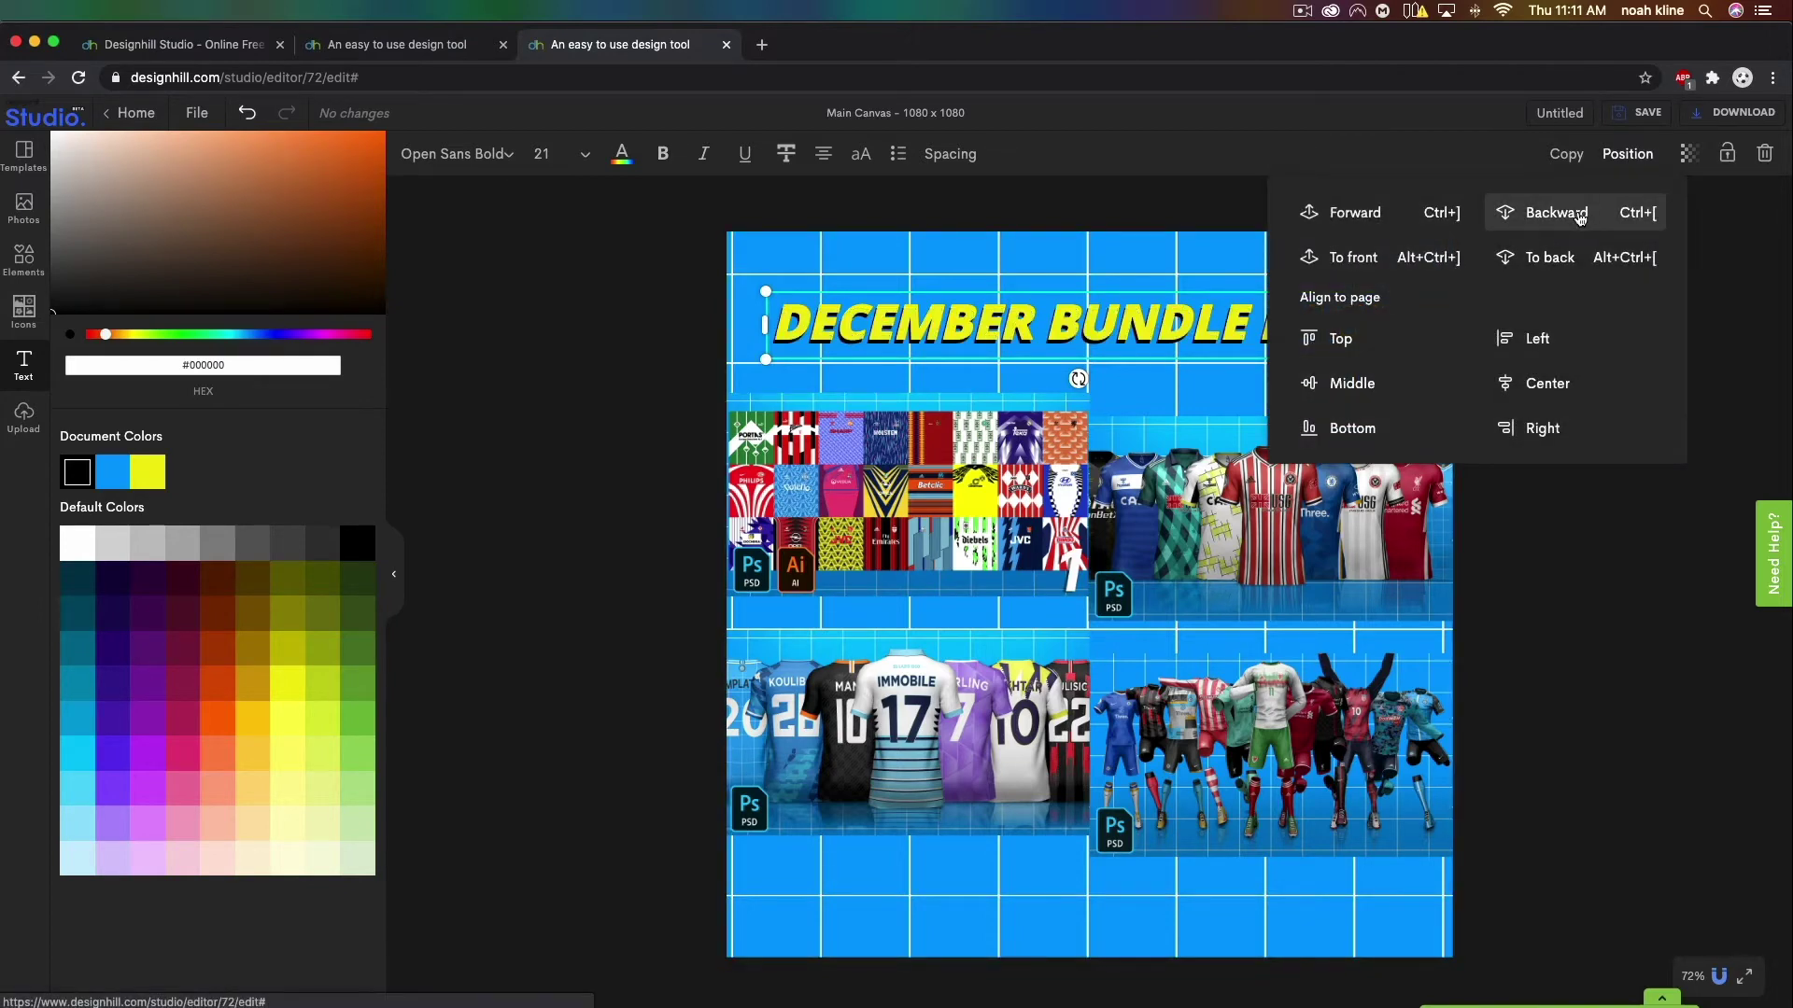
pyautogui.click(745, 337)
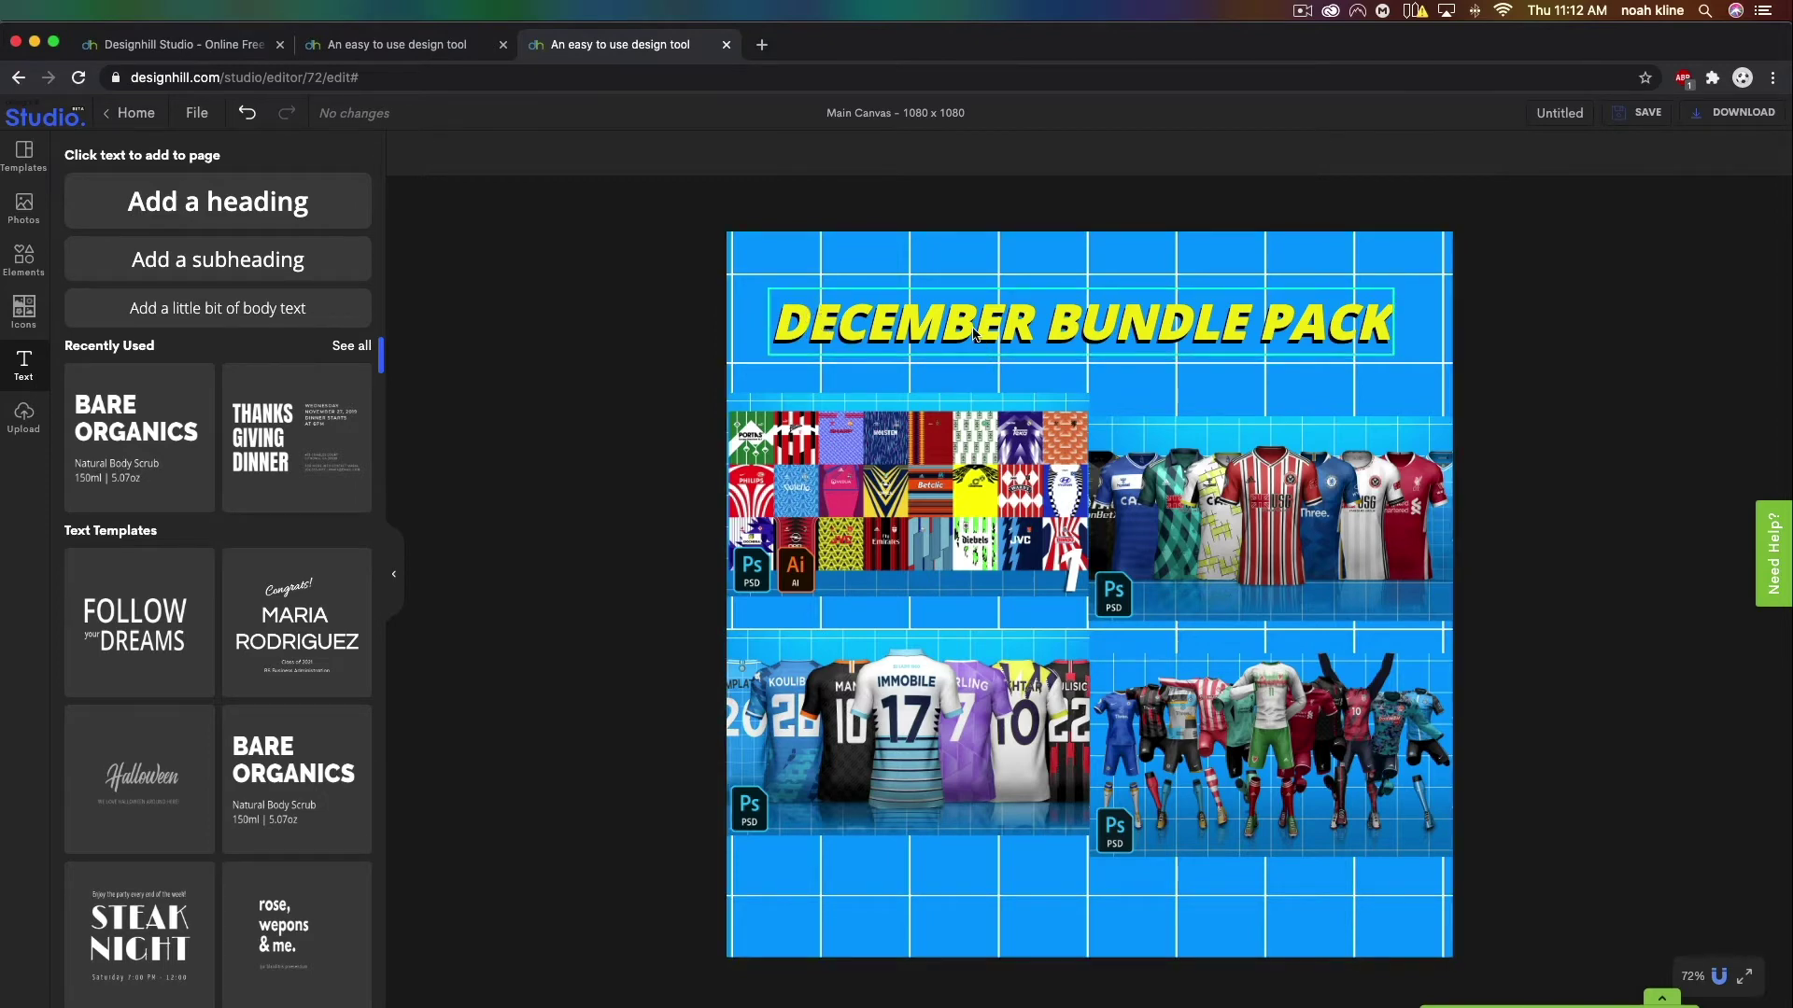
# Duplicate the yellow heading and remove the italic style from the copy's text.
pyautogui.click(1175, 324)
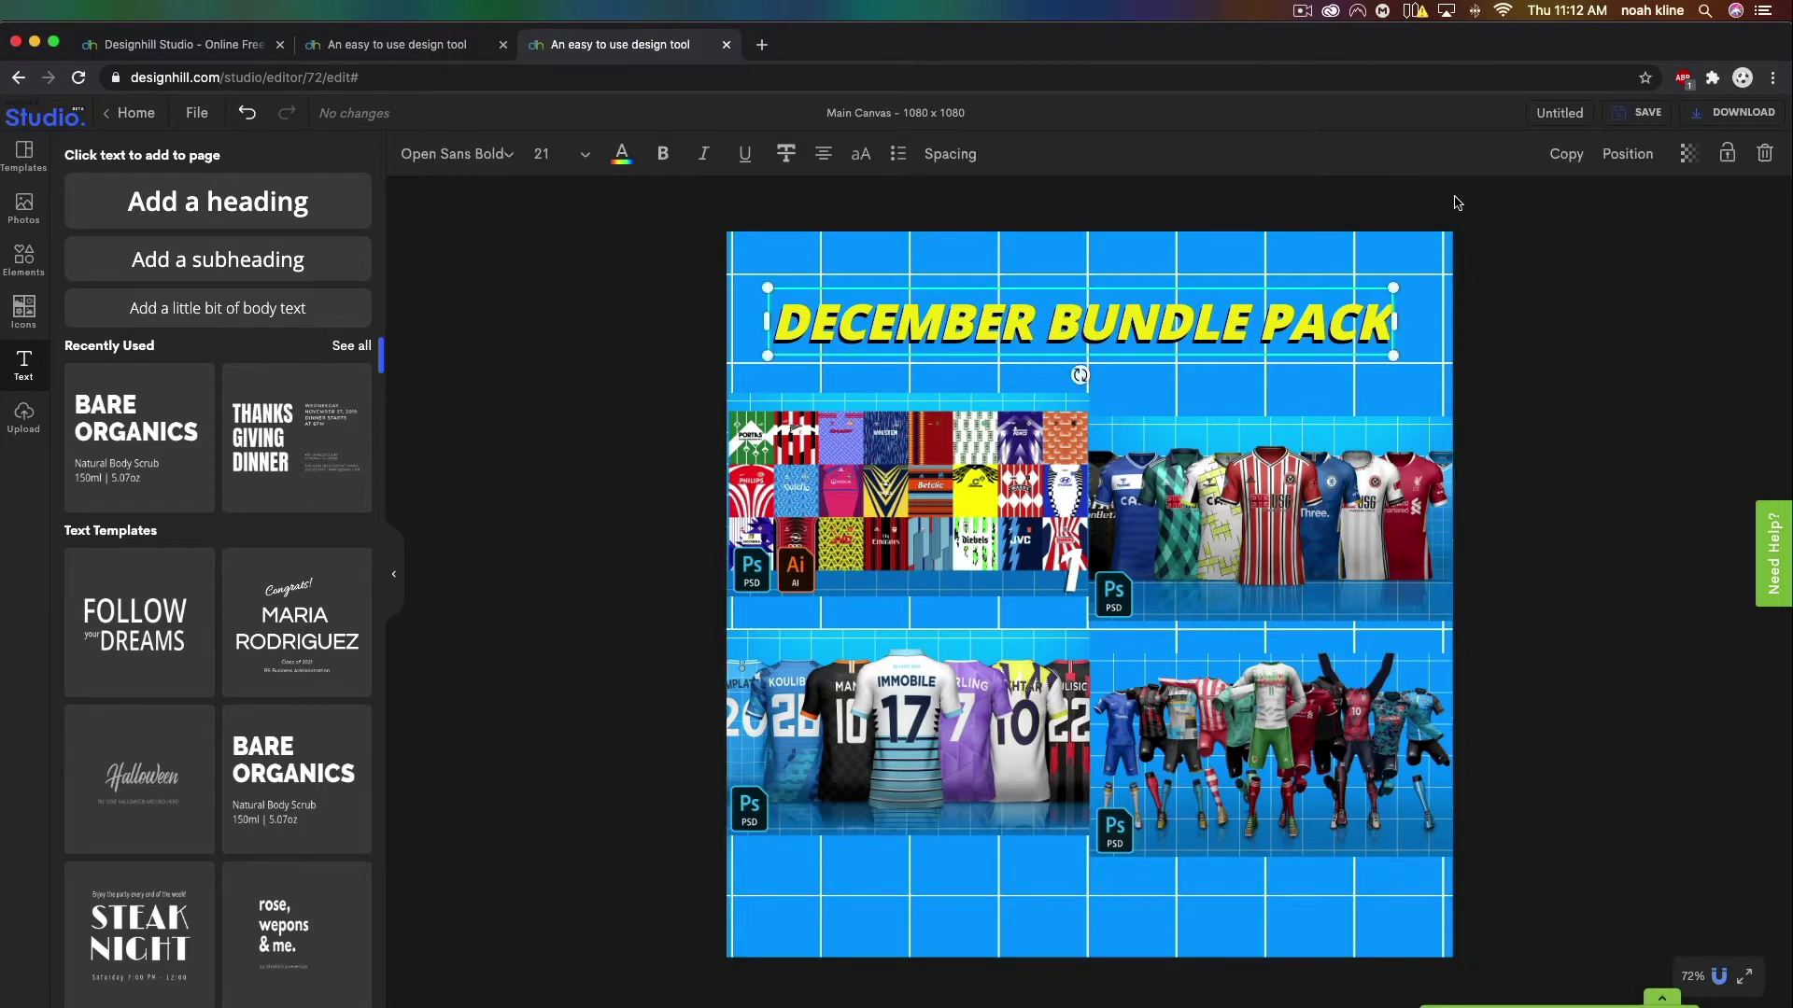
pyautogui.click(1555, 157)
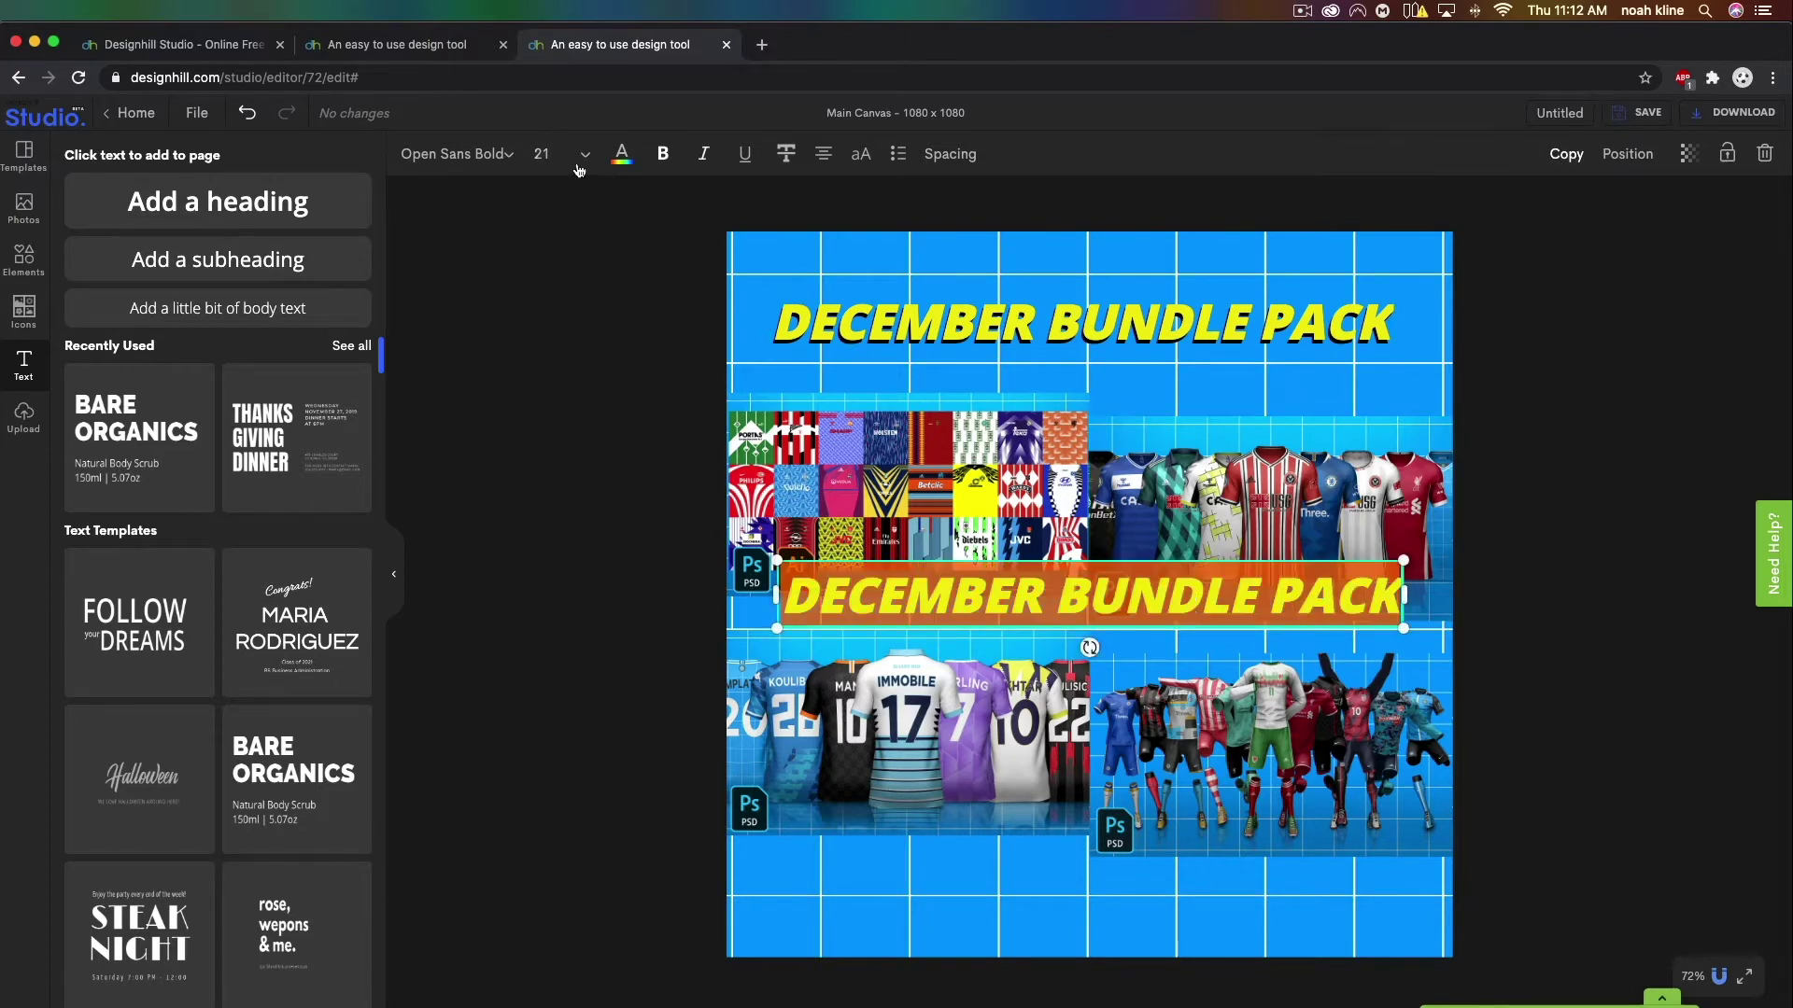
pyautogui.click(706, 155)
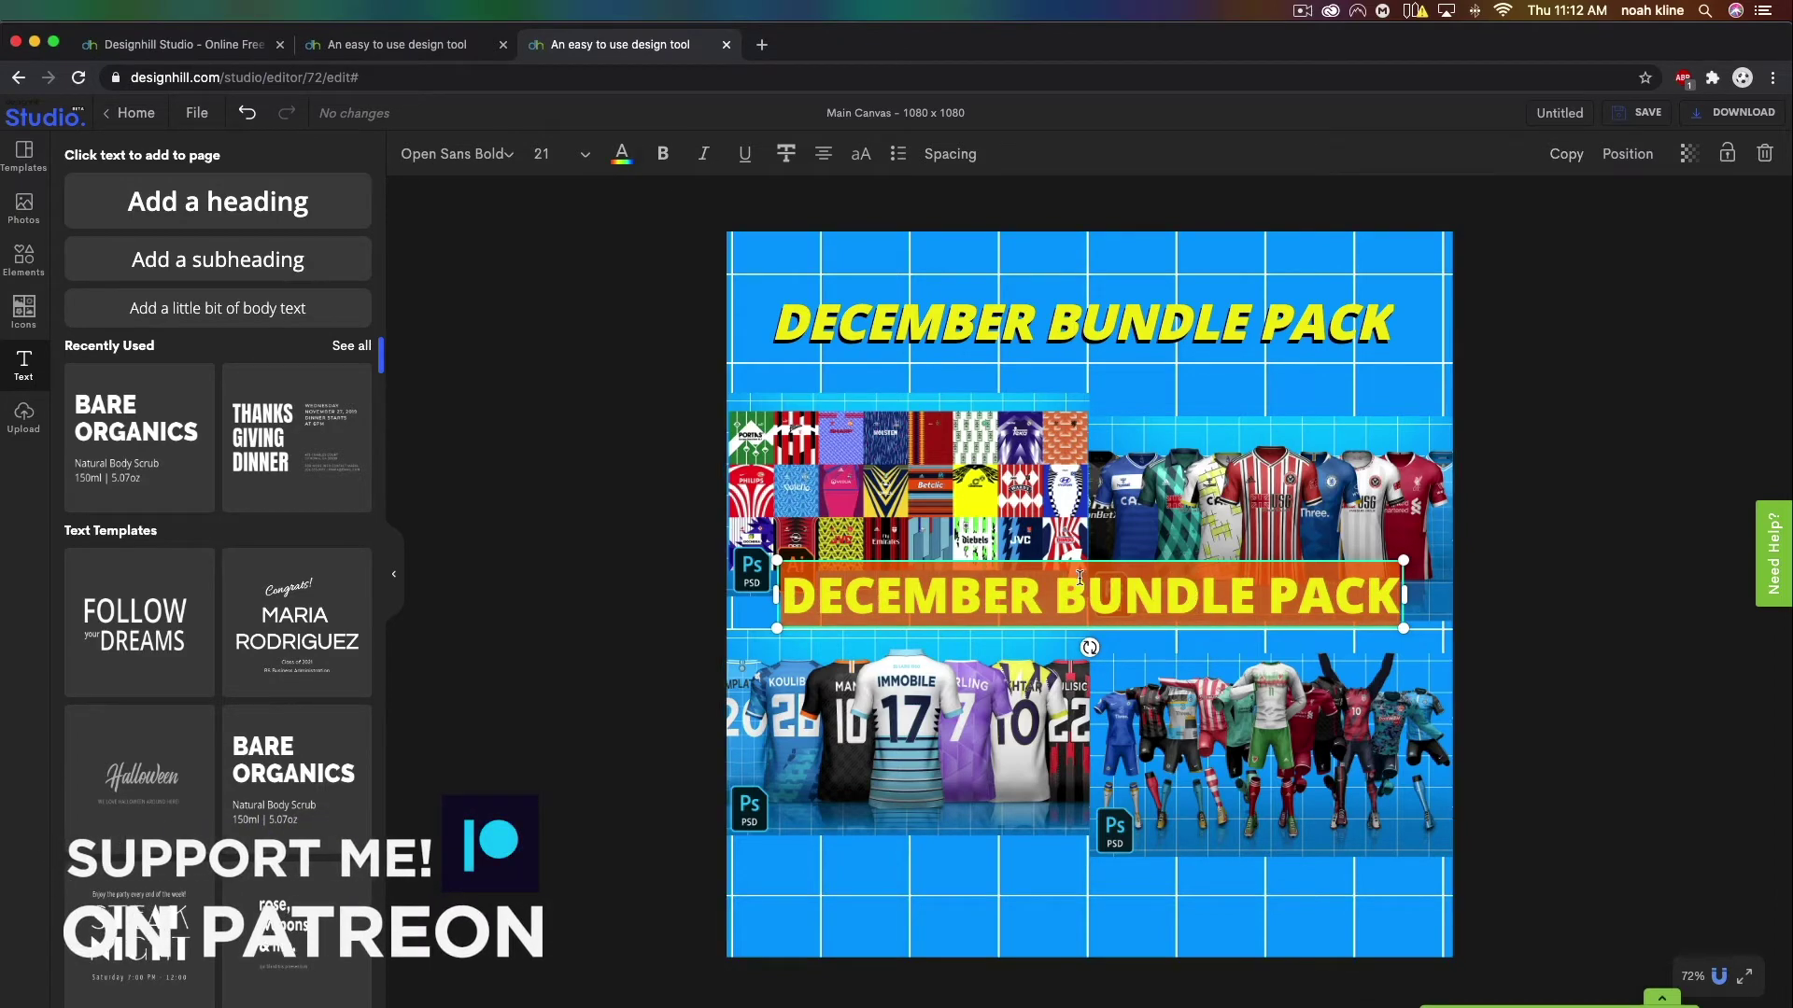
# Replace the duplicated heading's text with "$50" and set its colour to white #FFFFFF.
pyautogui.write('$50')
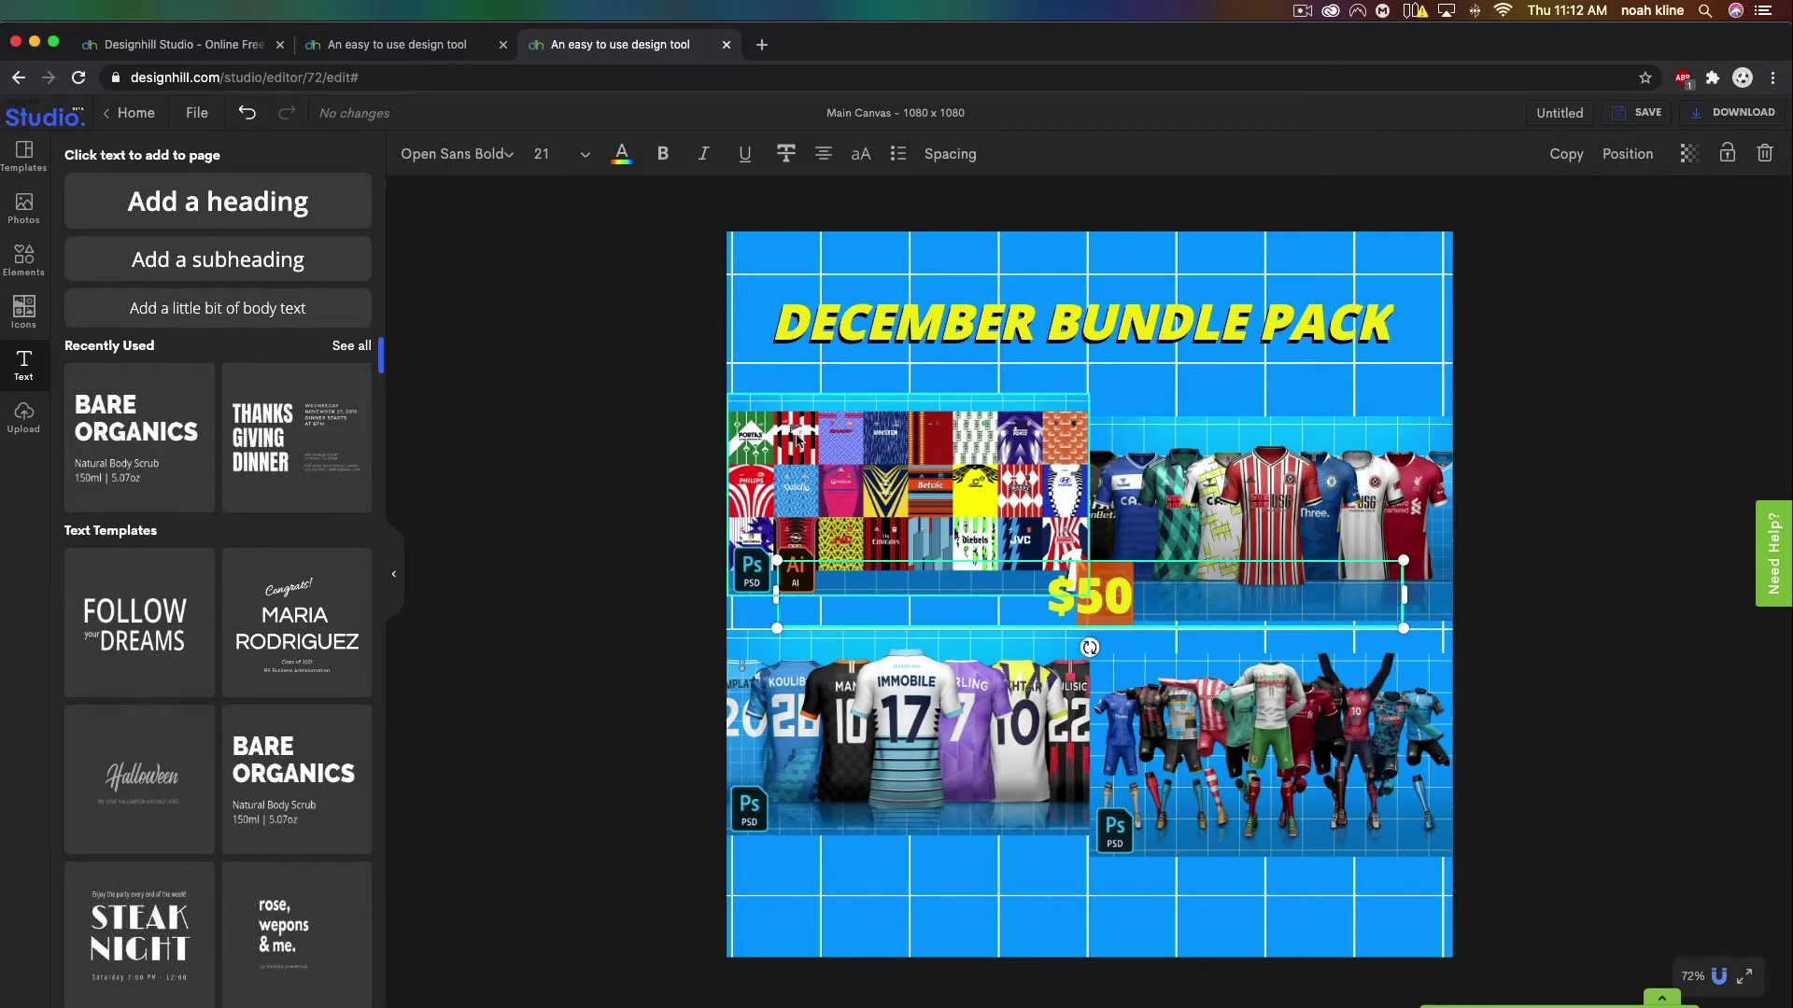
pyautogui.moveTo(1132, 597); pyautogui.dragTo(1004, 596)
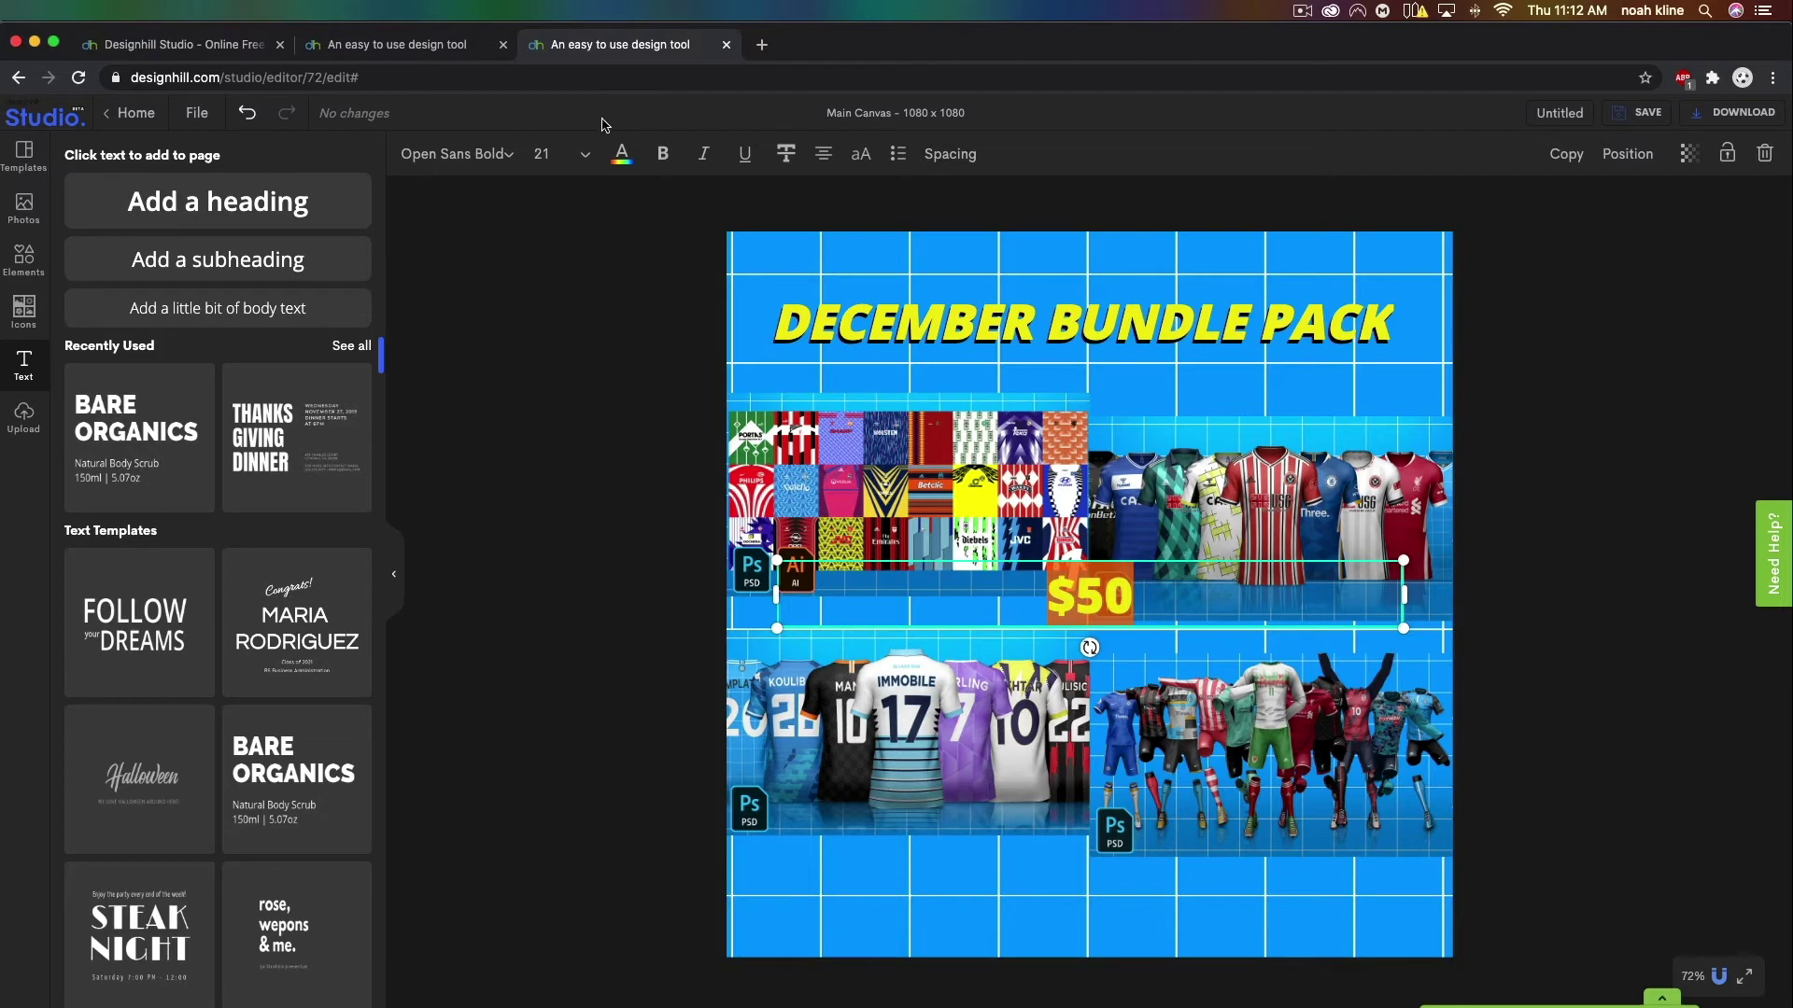
pyautogui.click(621, 154)
pyautogui.click(65, 542)
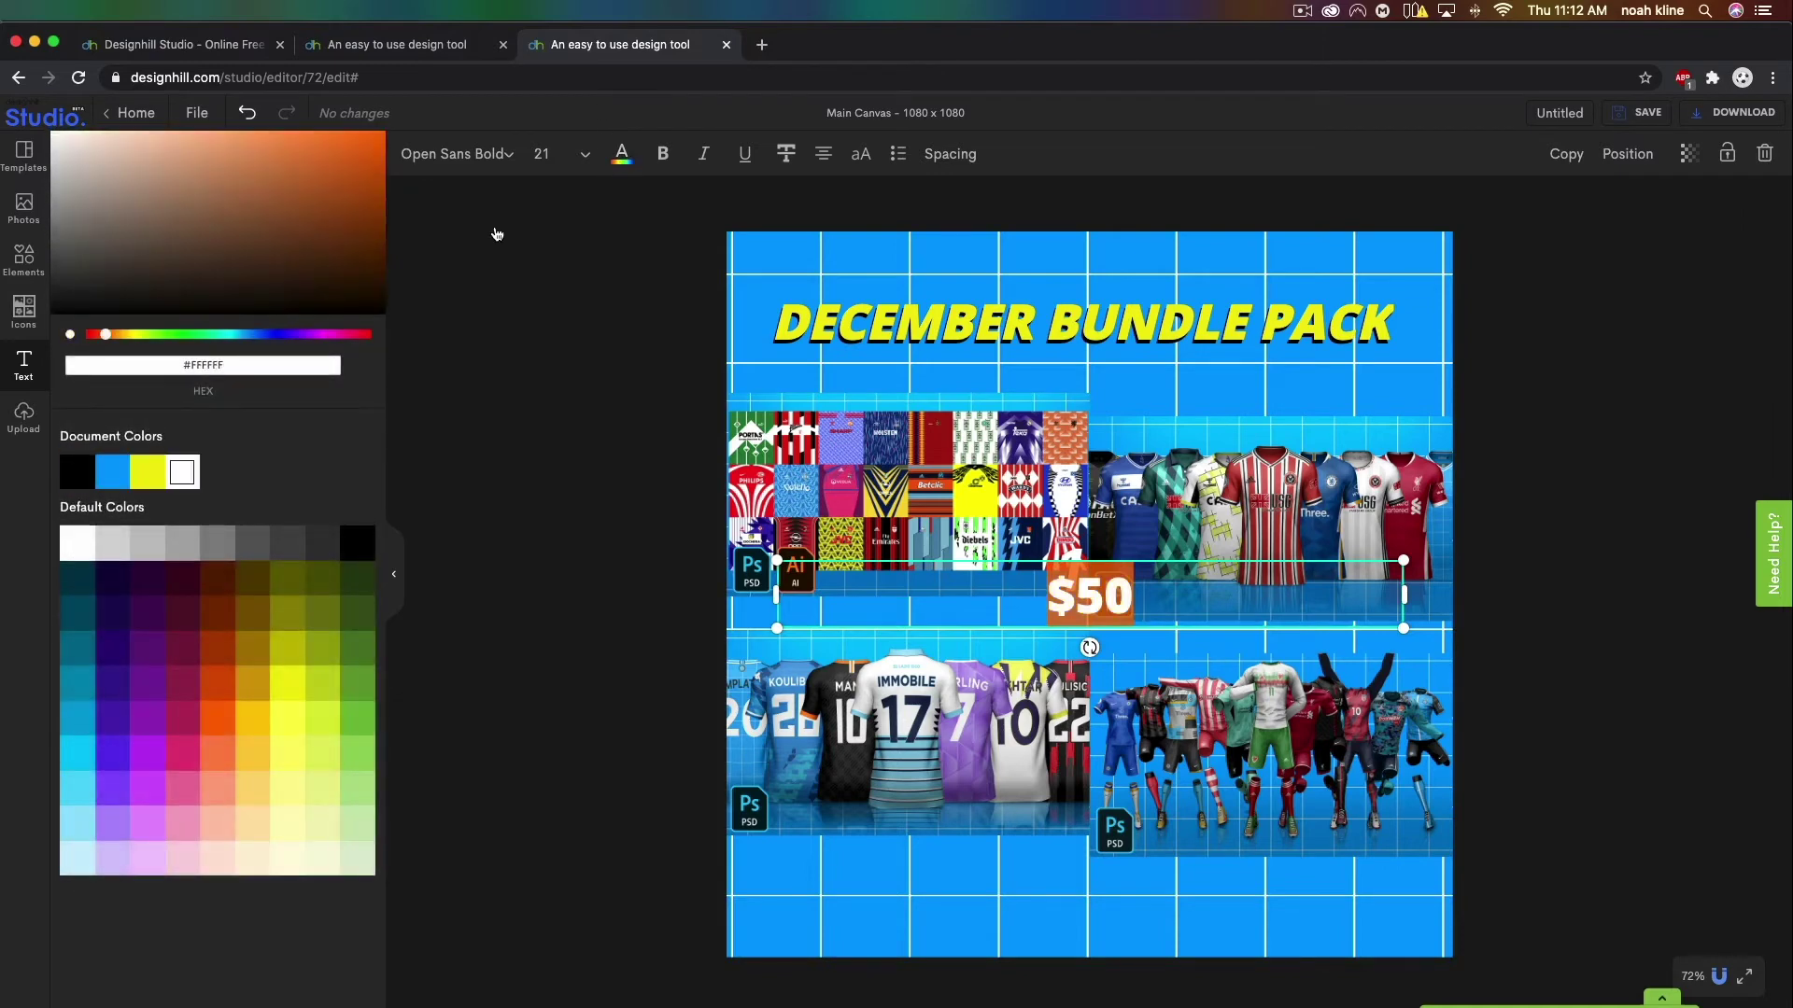
# Narrow the $50 text box, scale it down and place it under the heading's right end, aligned with "PACK", then deselect it.
pyautogui.moveTo(1410, 601); pyautogui.dragTo(1349, 386)
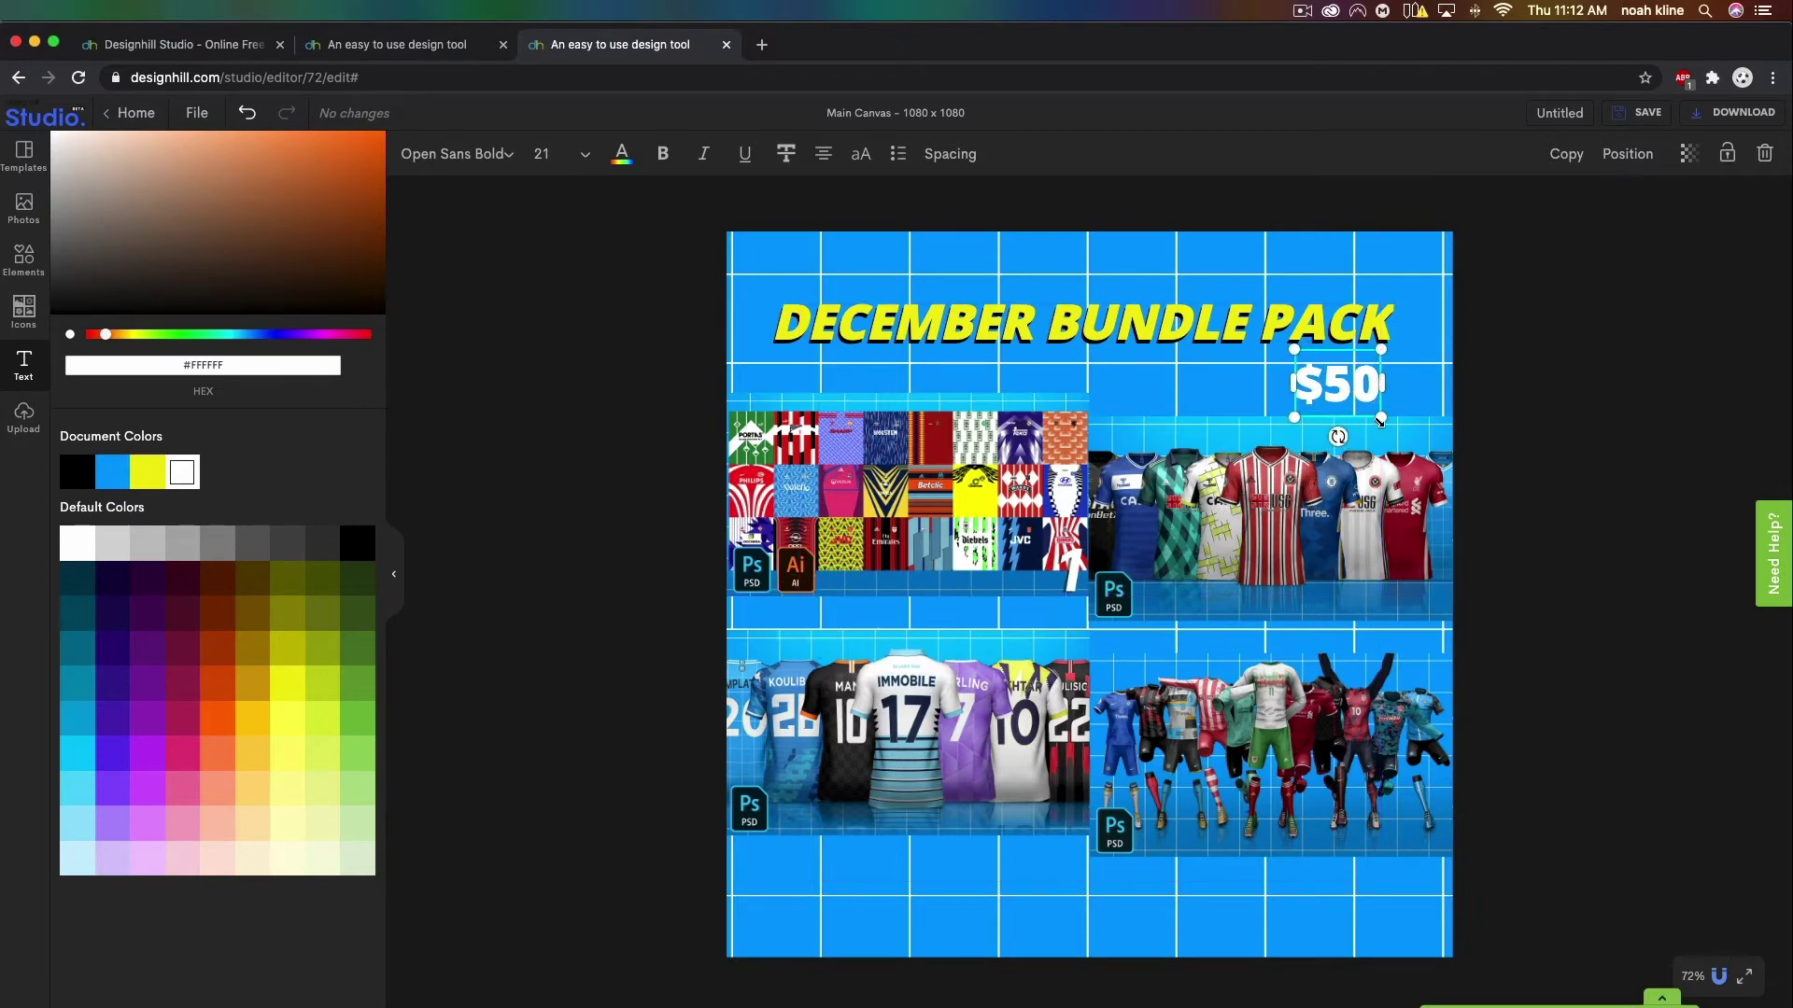
pyautogui.moveTo(1381, 421); pyautogui.dragTo(1367, 386)
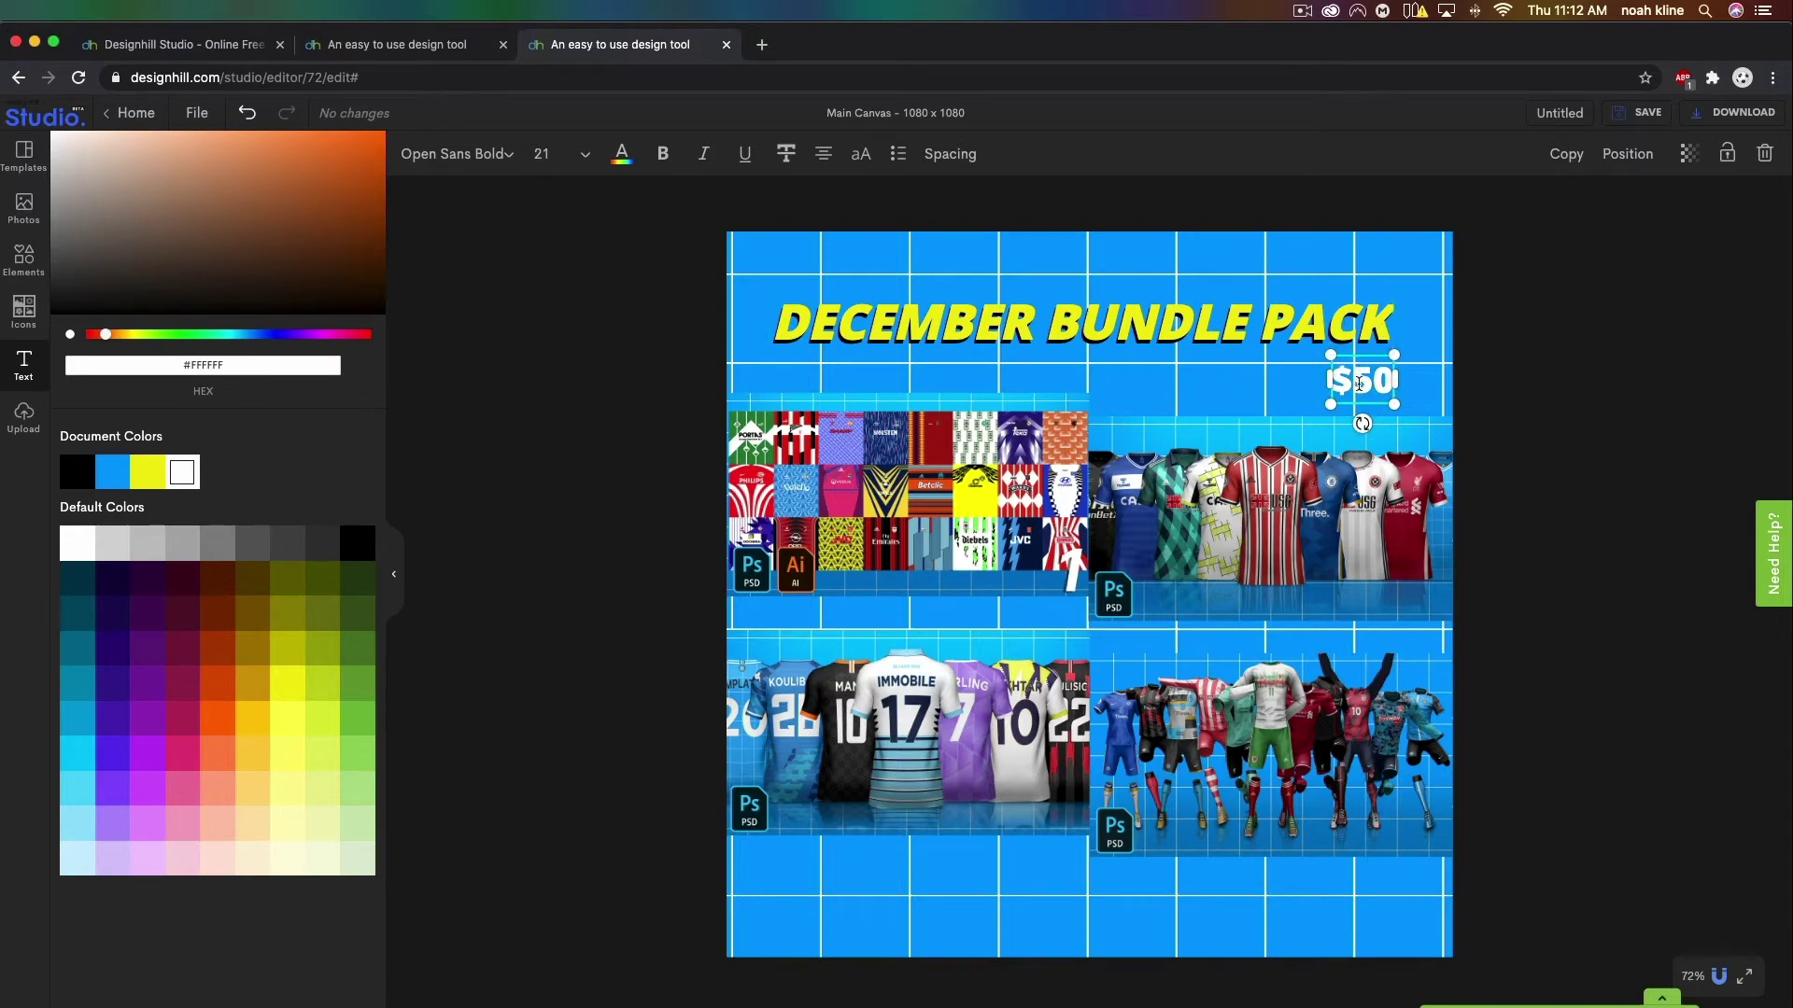
pyautogui.click(1564, 396)
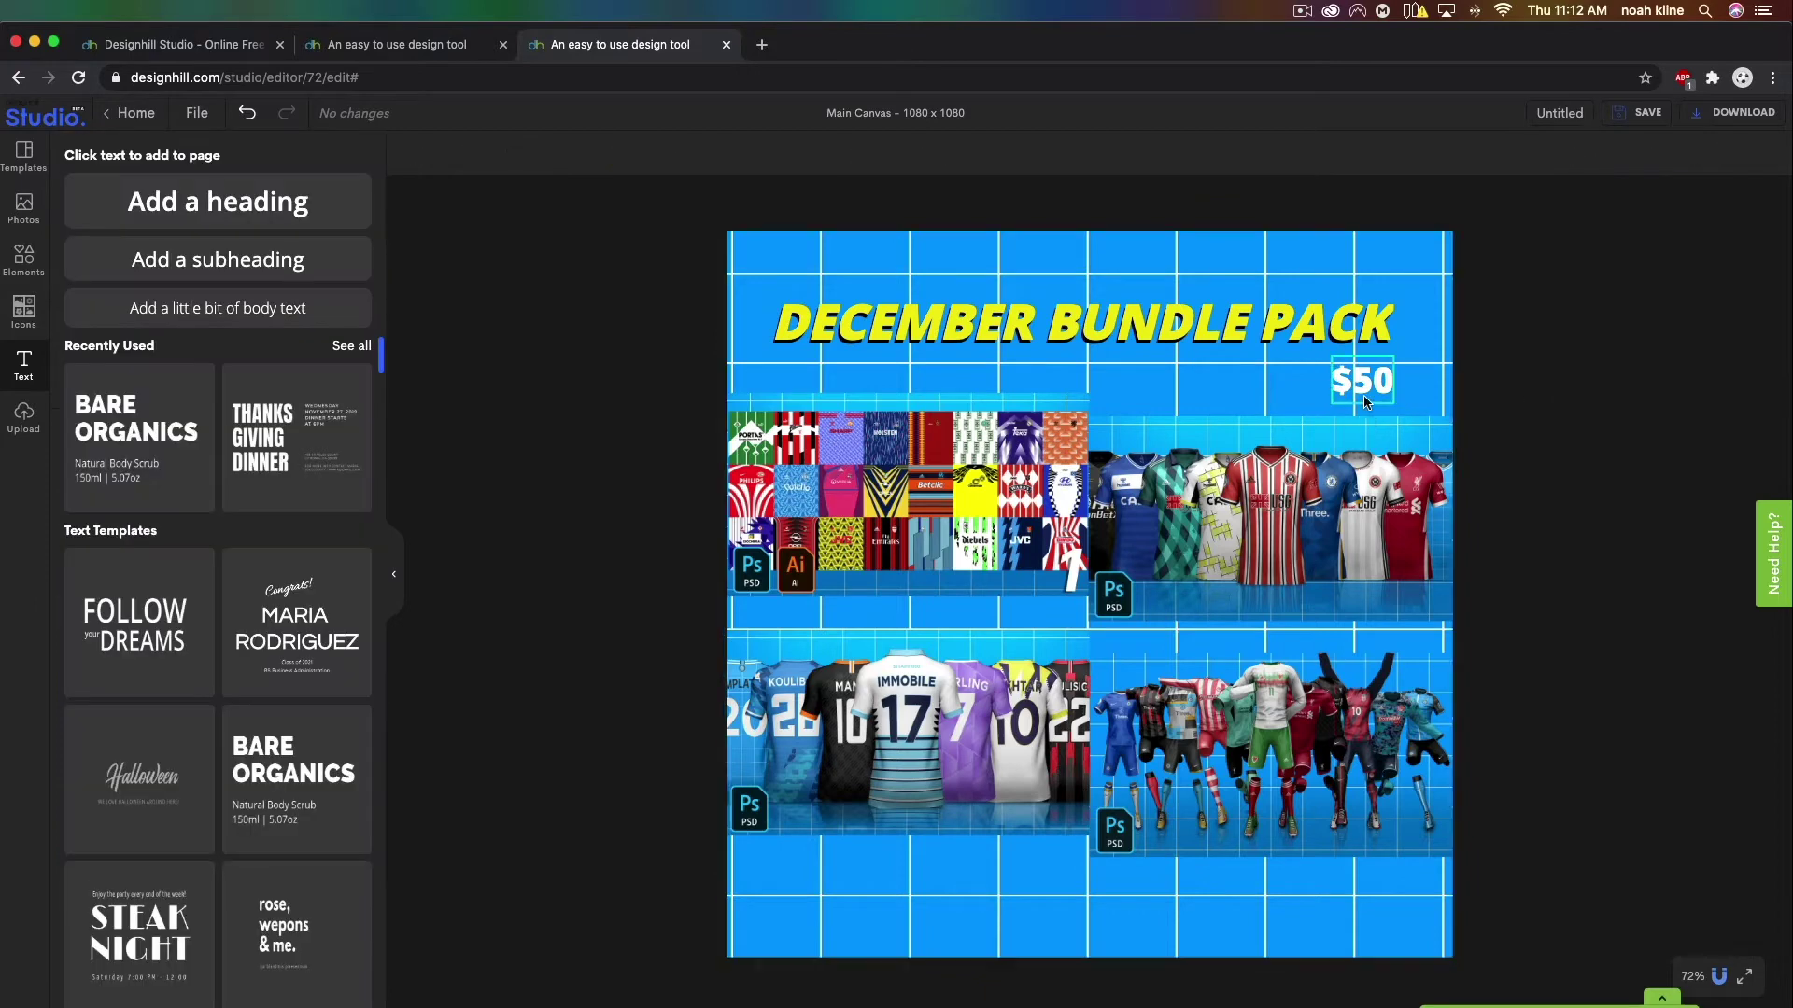
# Duplicate the $50 price, colour the copy black and place it slightly offset behind the white one as a drop shadow.
pyautogui.click(1348, 395)
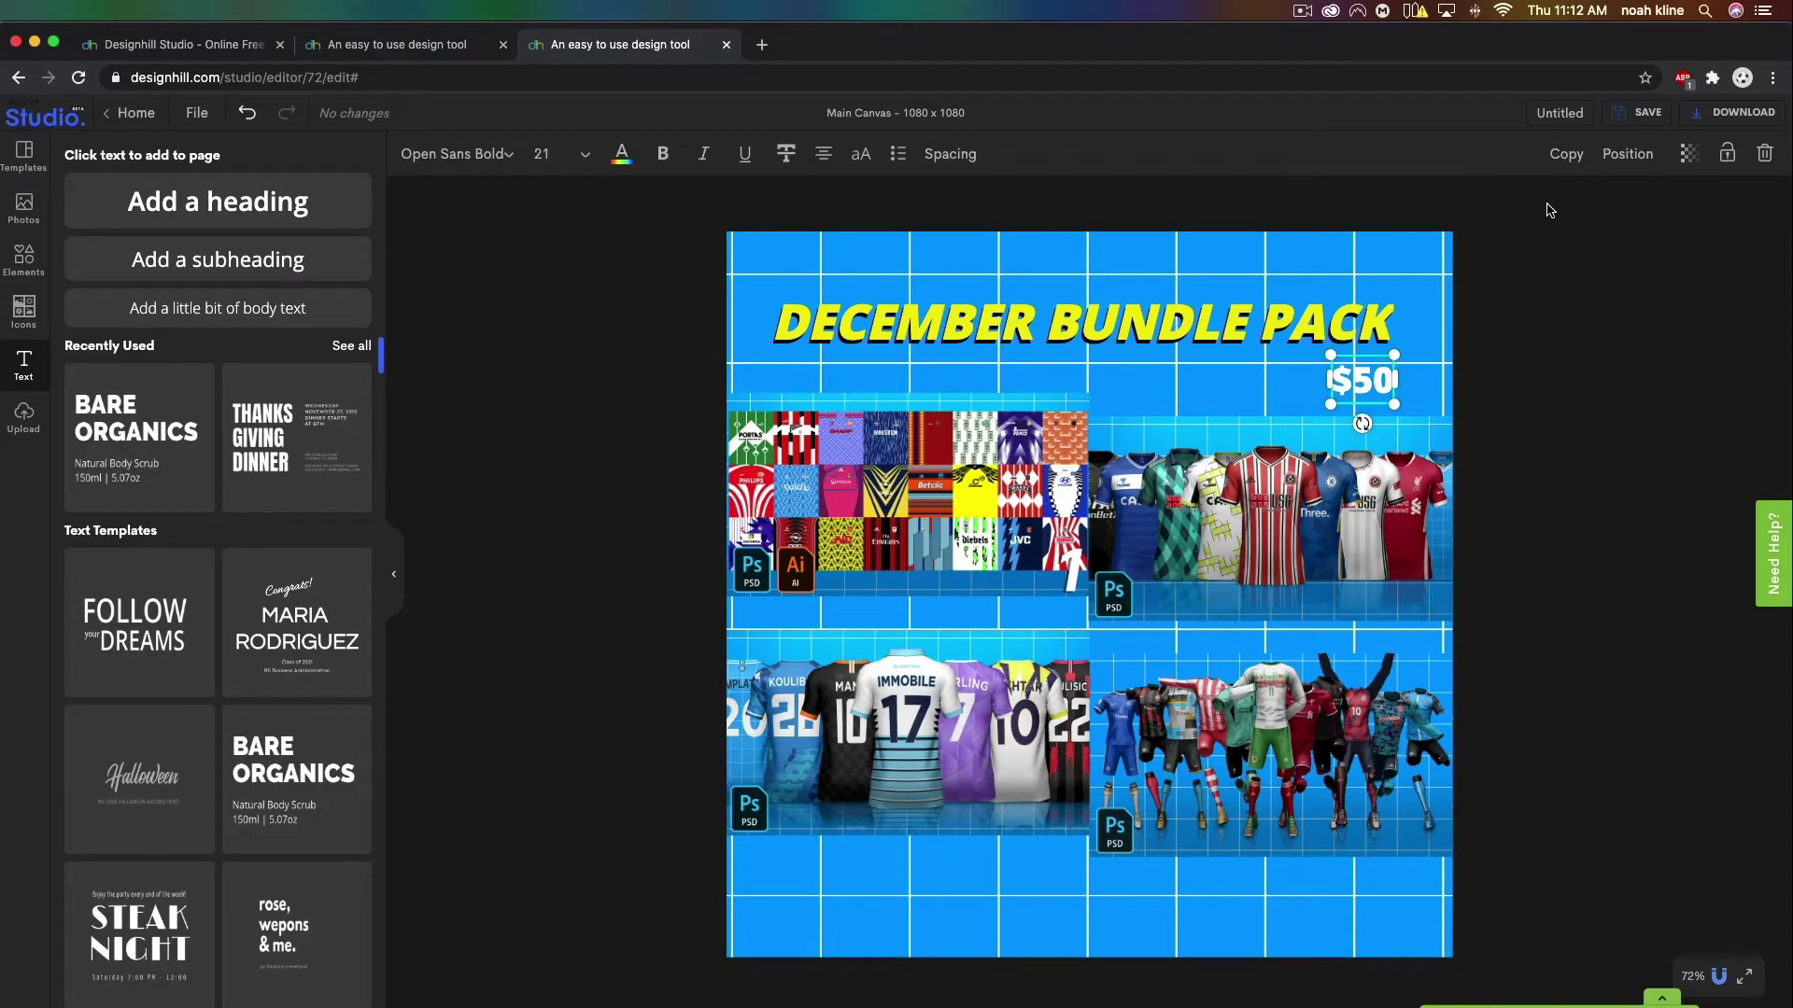
pyautogui.click(1566, 153)
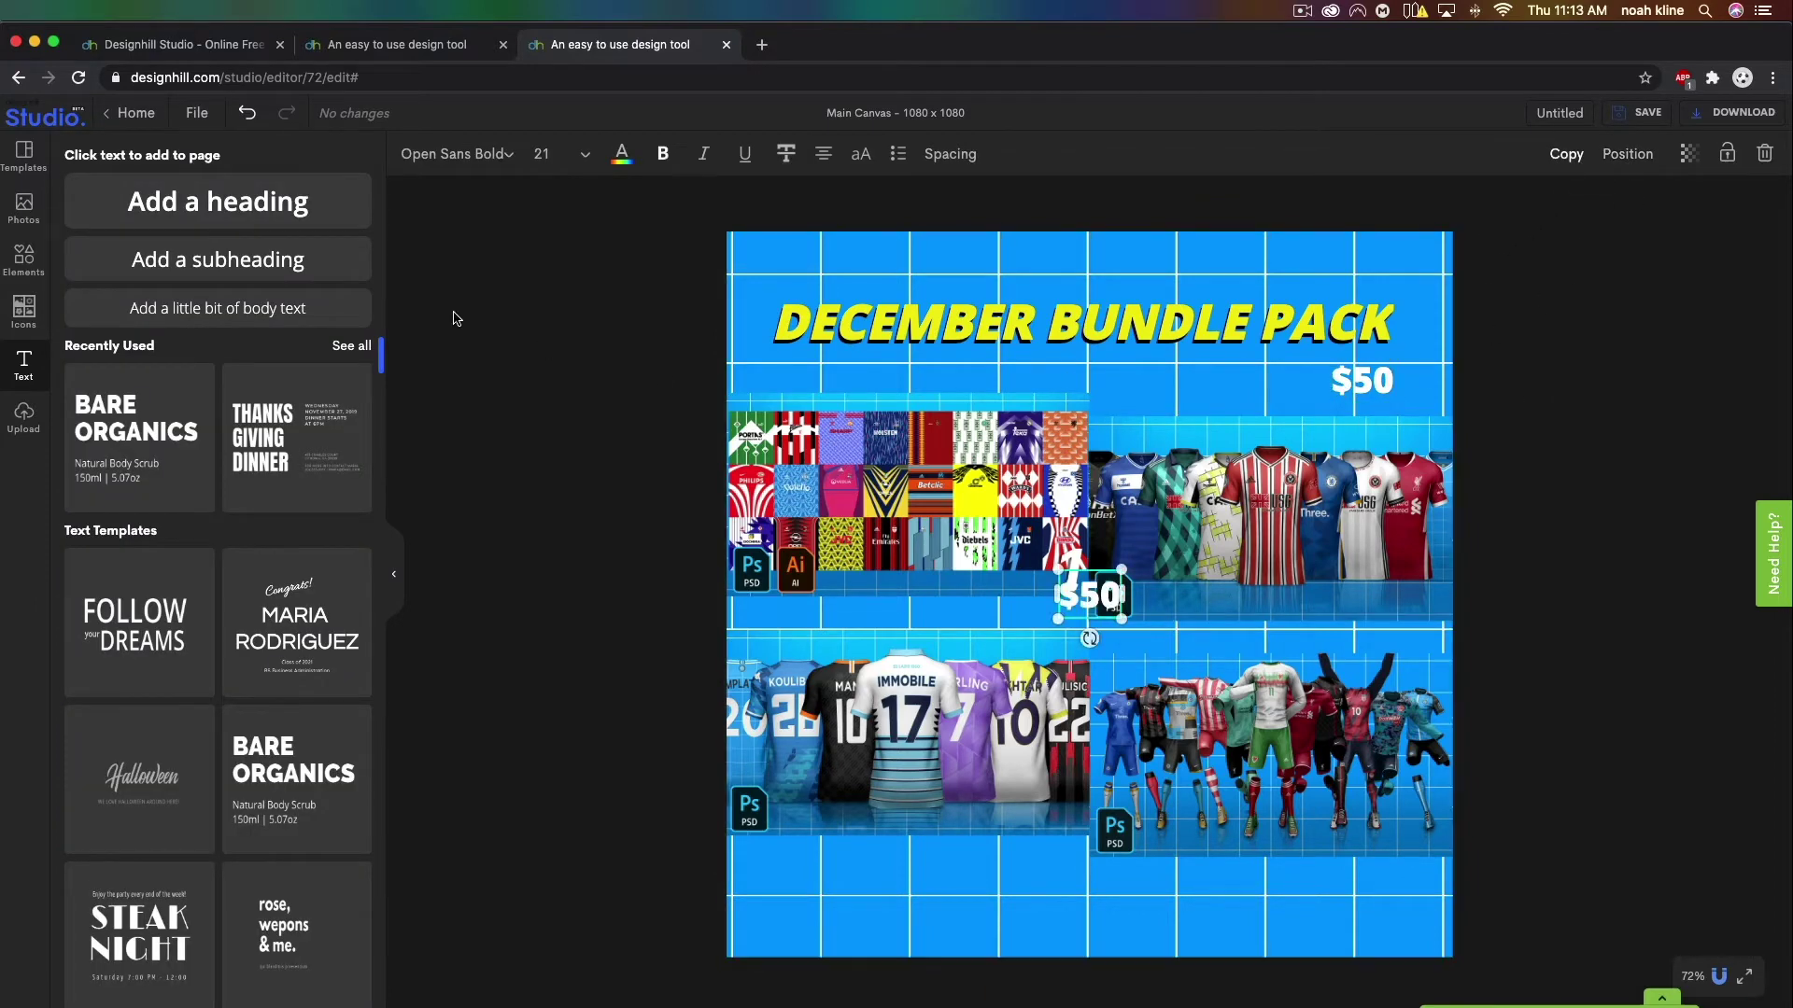
pyautogui.click(620, 155)
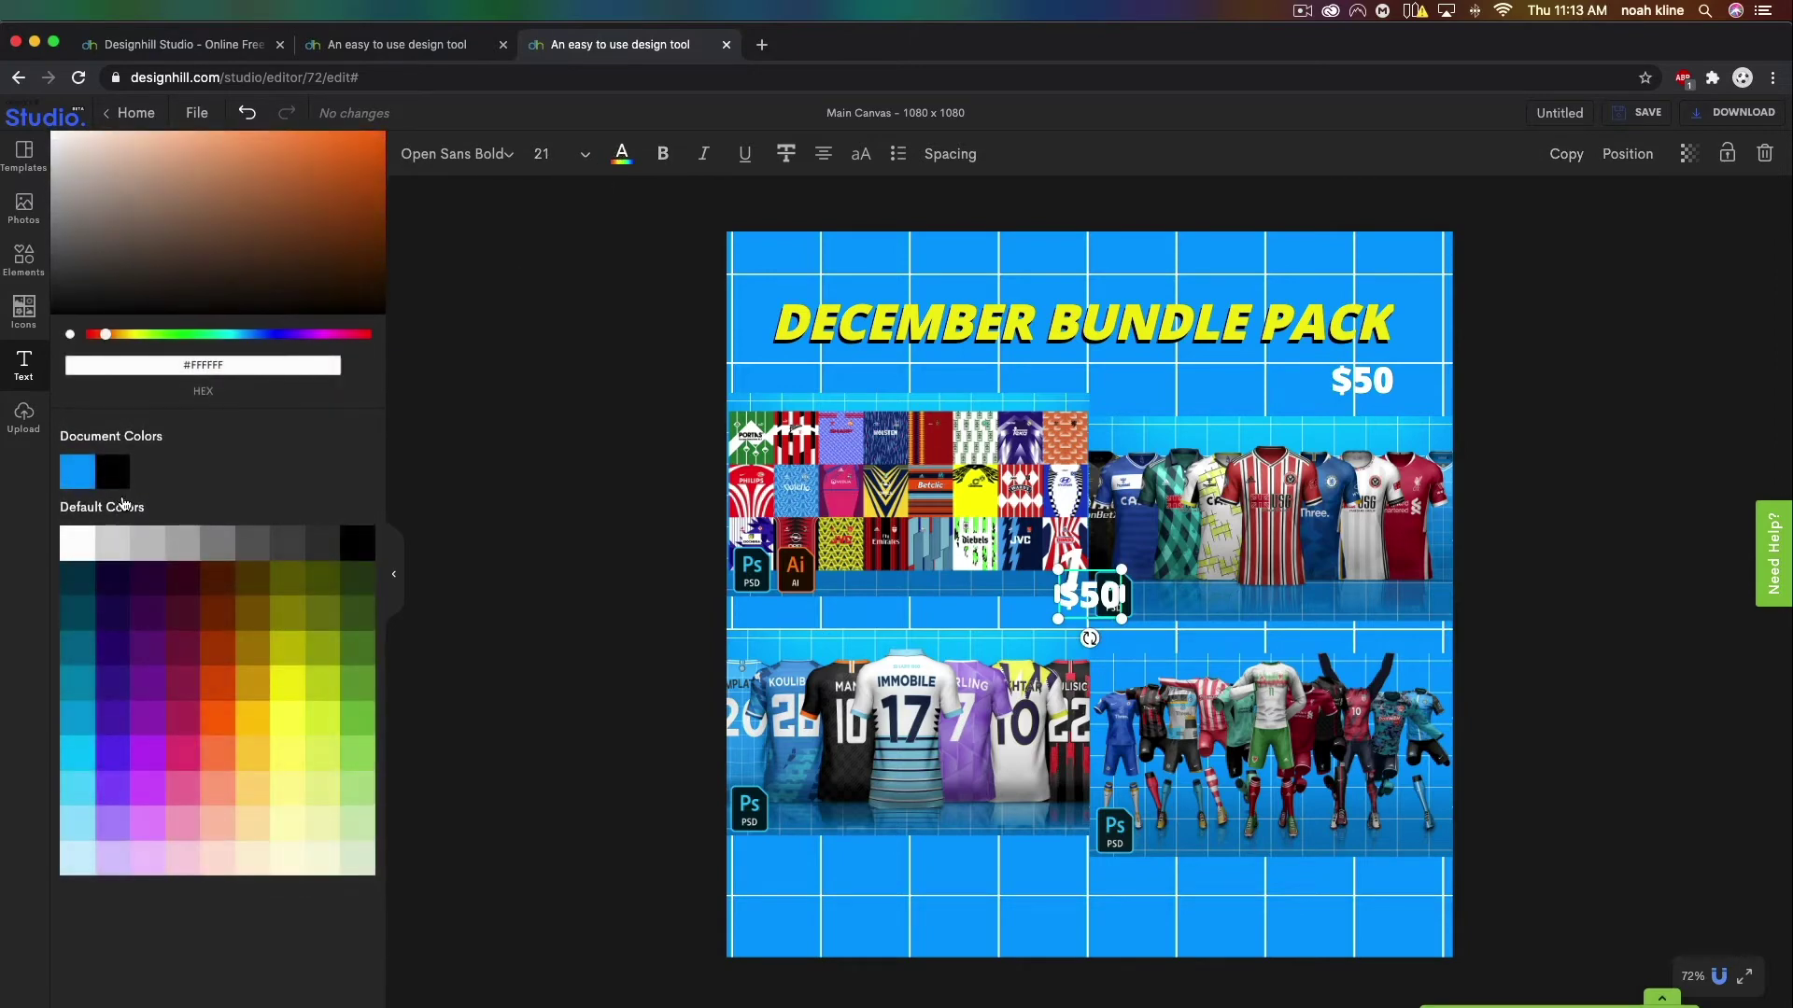
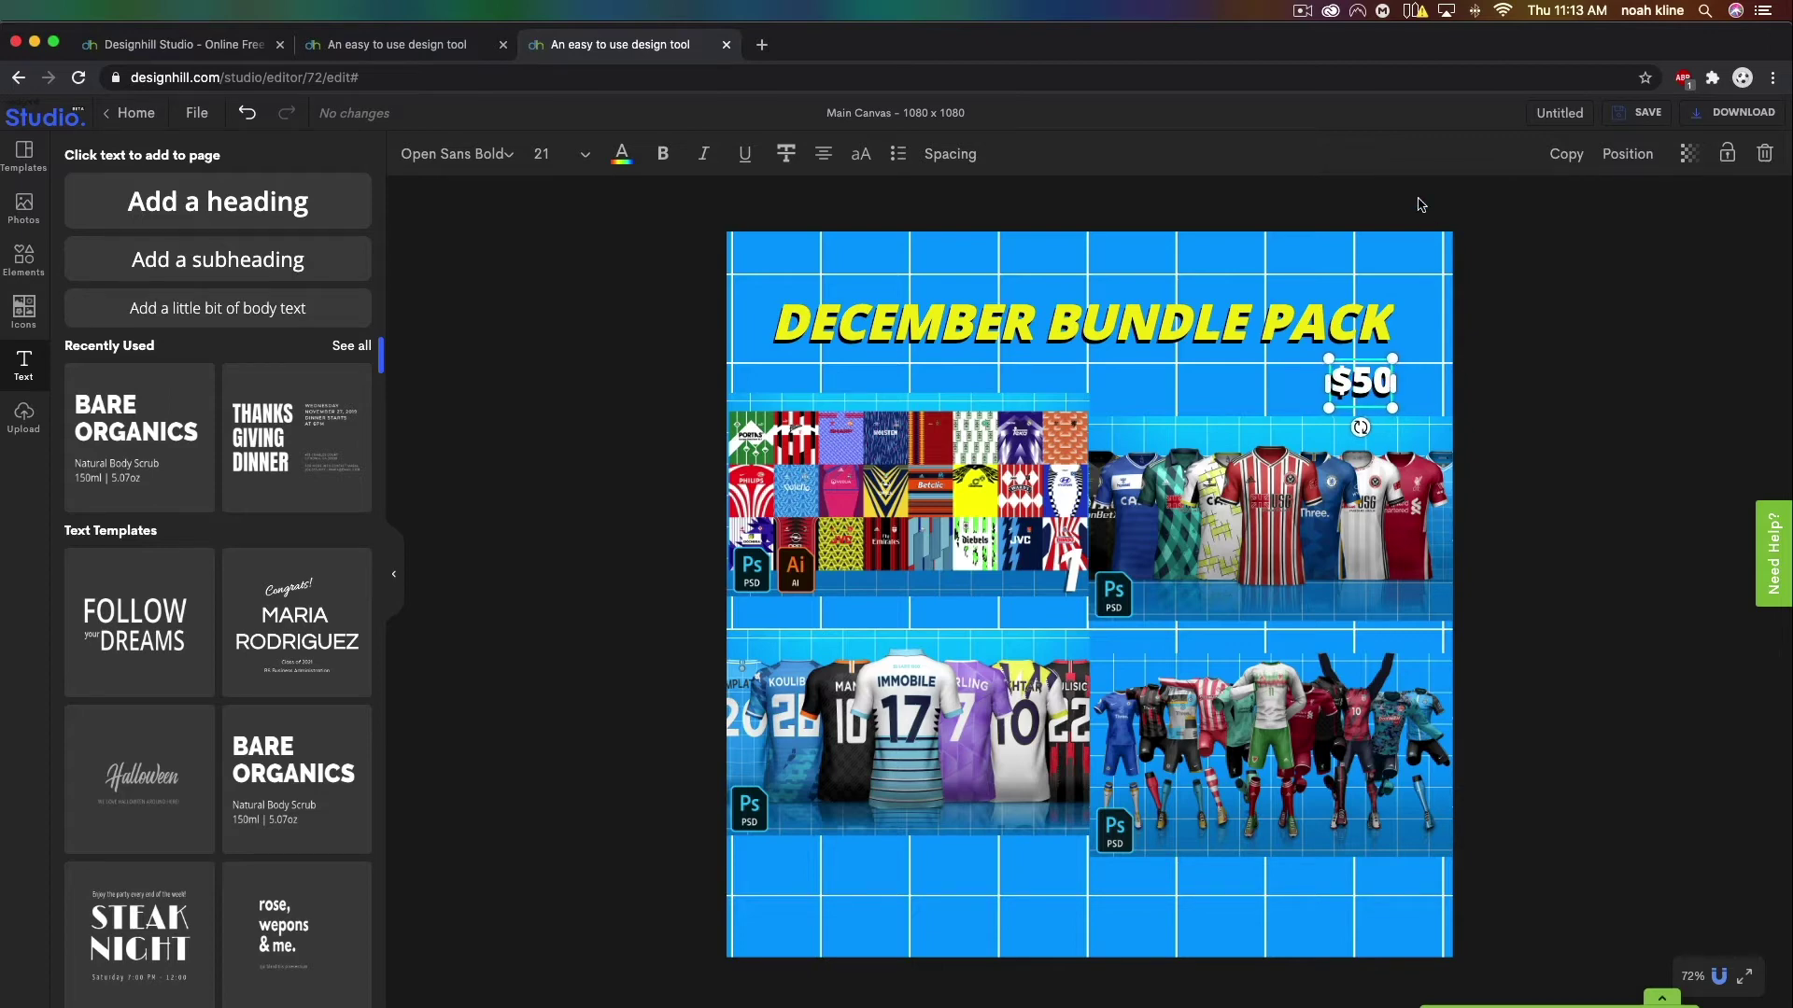
pyautogui.click(1584, 438)
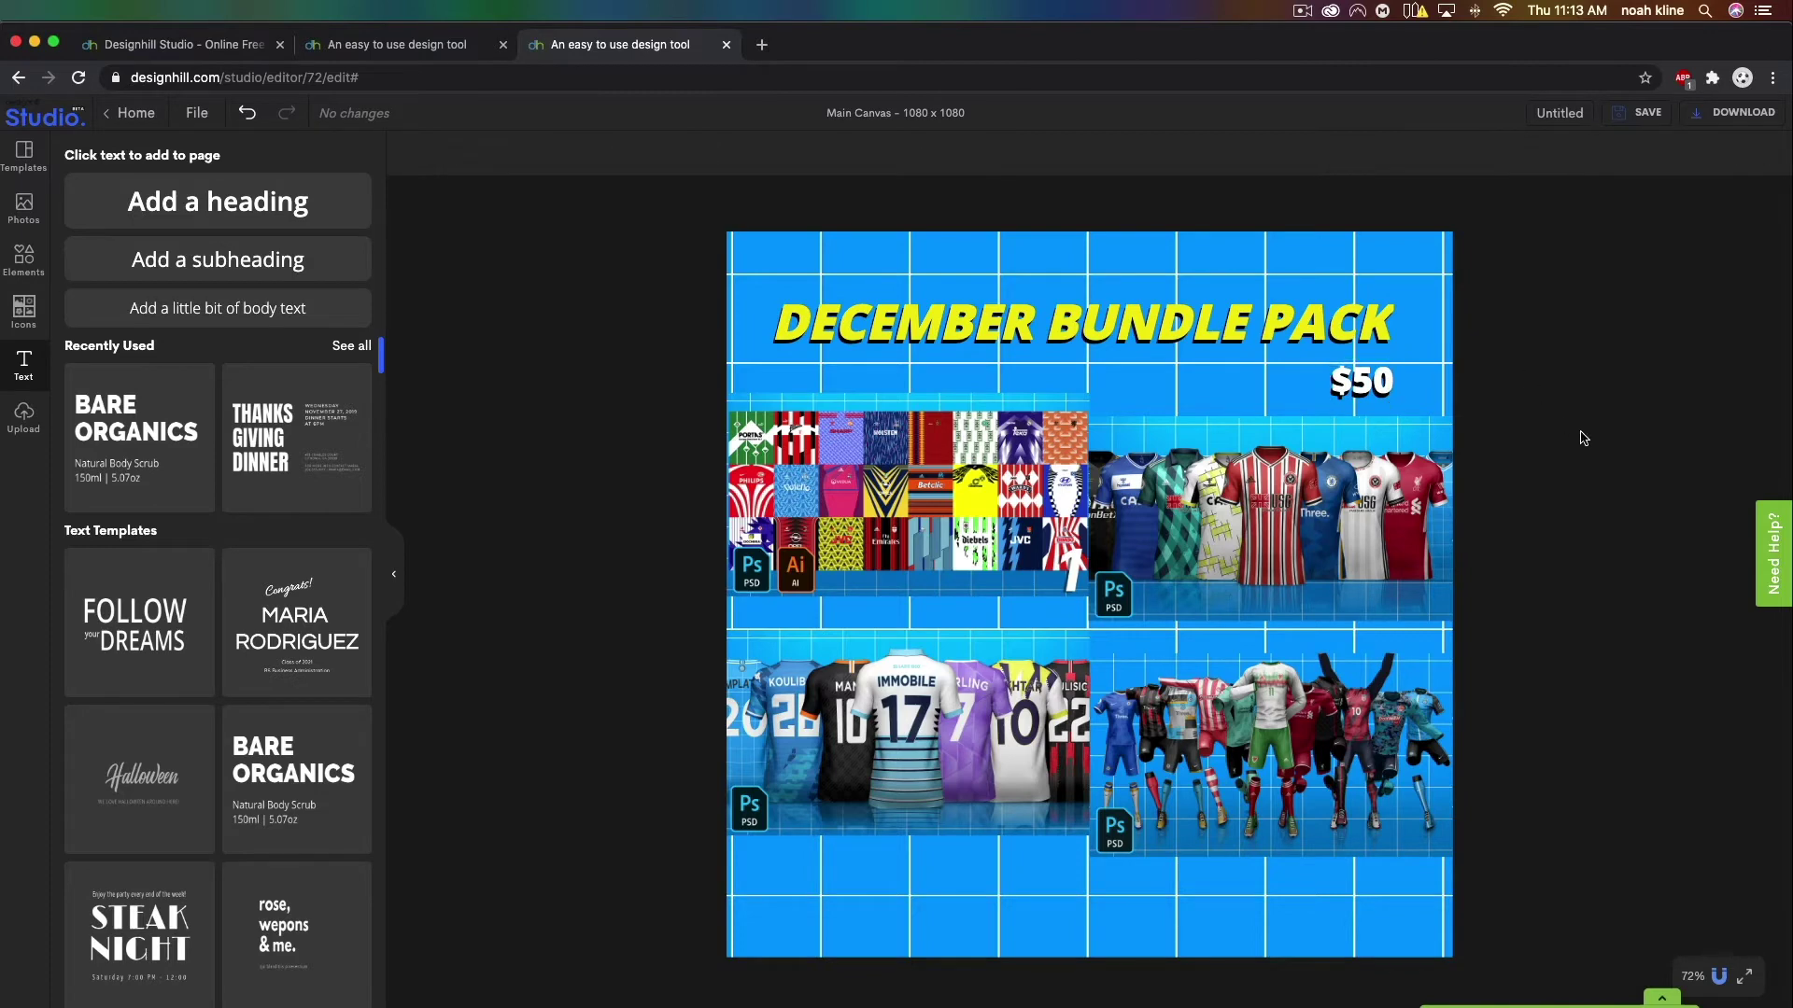
# Duplicate the white $50 price, change the copy to "$83.85" on one line, and place it smaller to the left of $50.
pyautogui.click(1354, 382)
pyautogui.click(1565, 155)
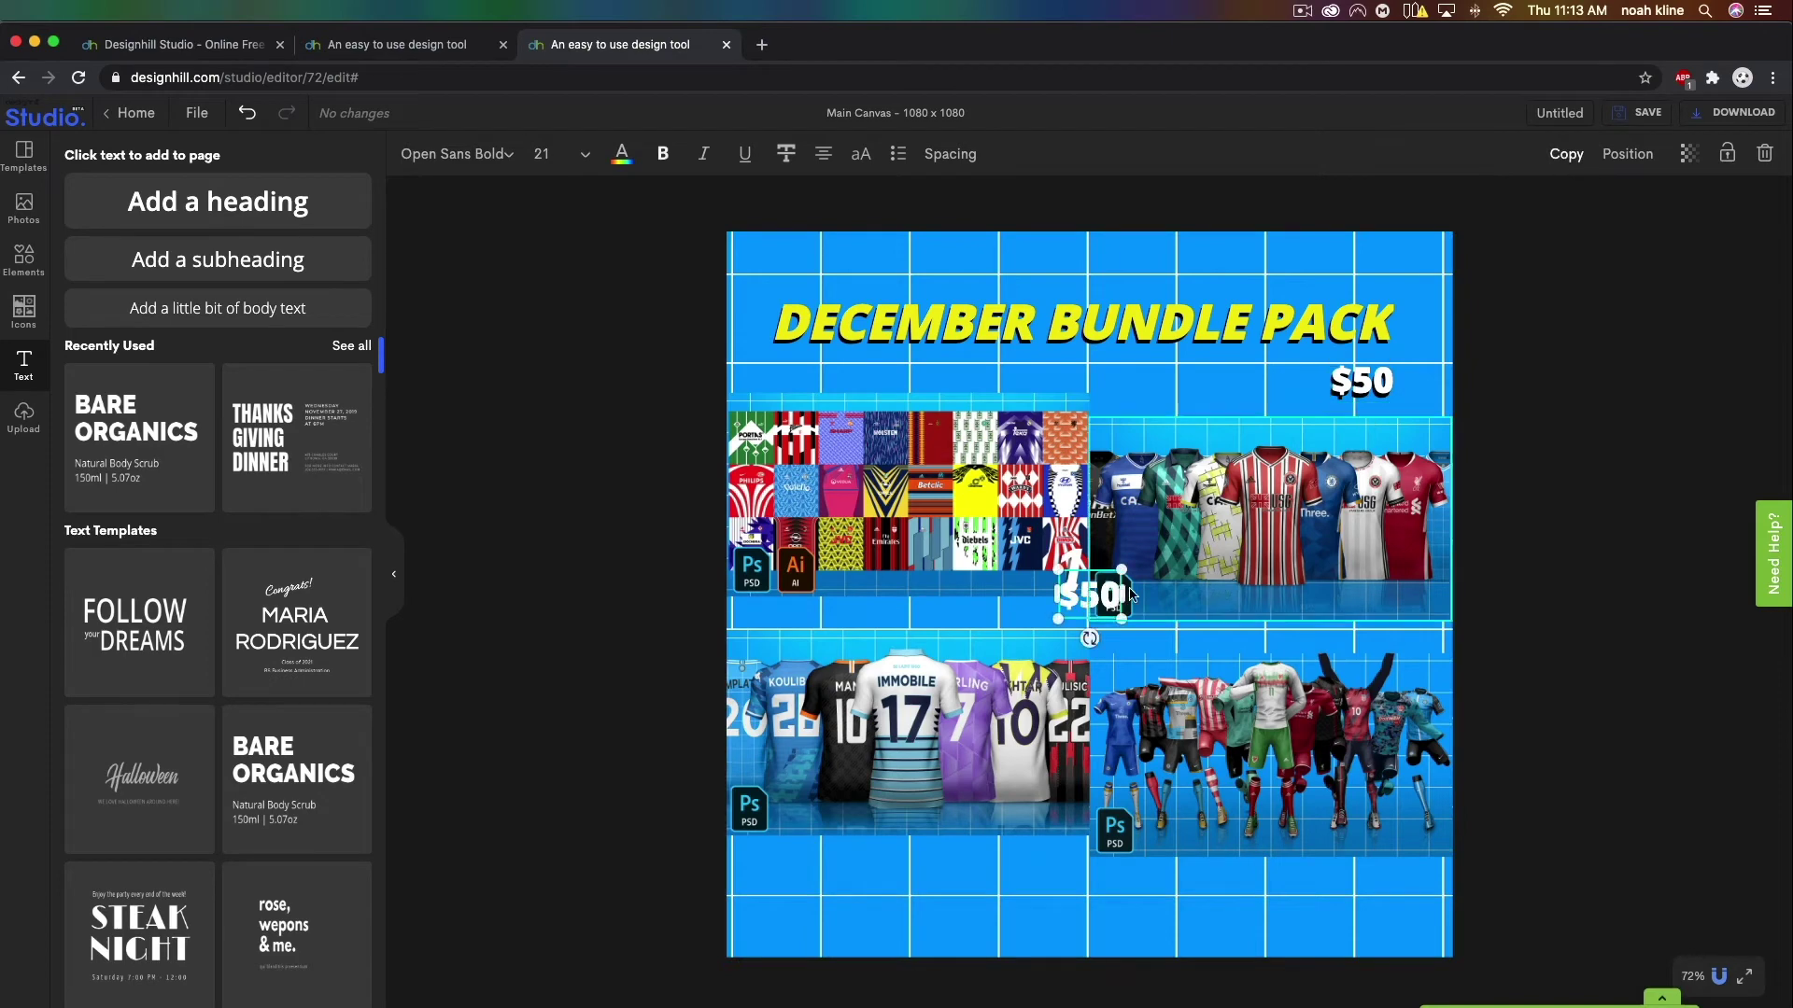
pyautogui.moveTo(1079, 596); pyautogui.dragTo(1226, 390)
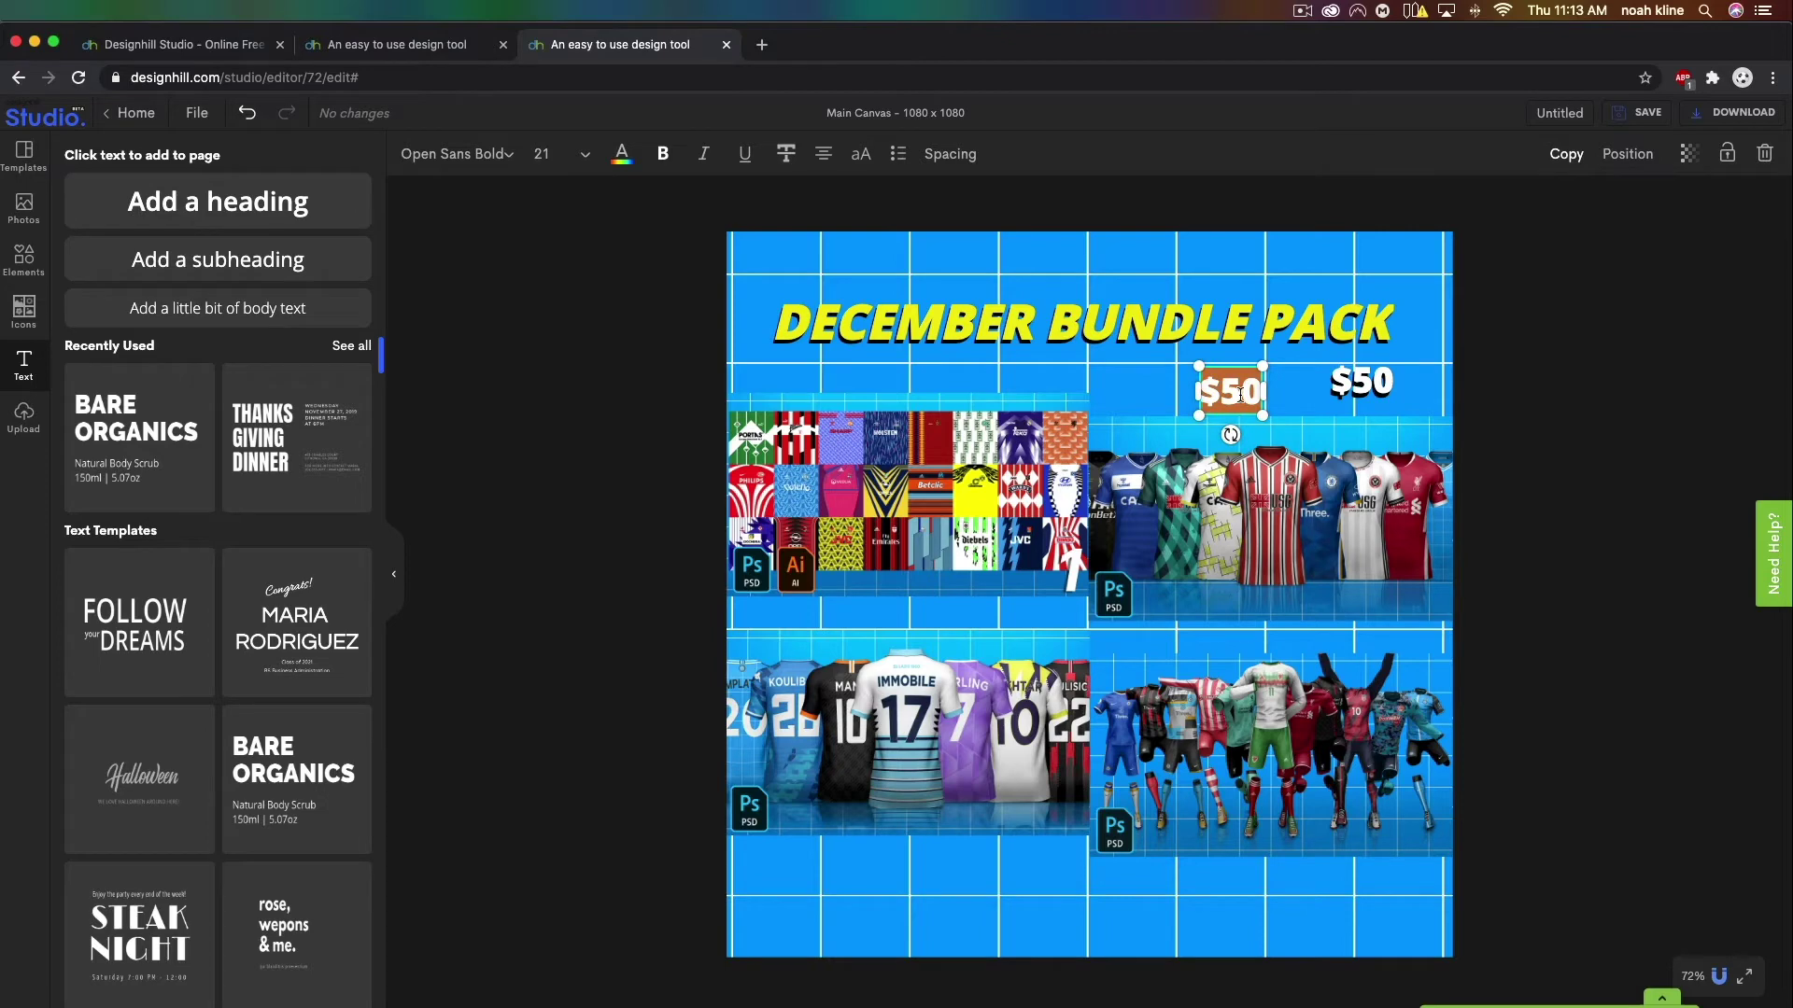
pyautogui.write('$83')
pyautogui.press('Return')
pyautogui.write('.85')
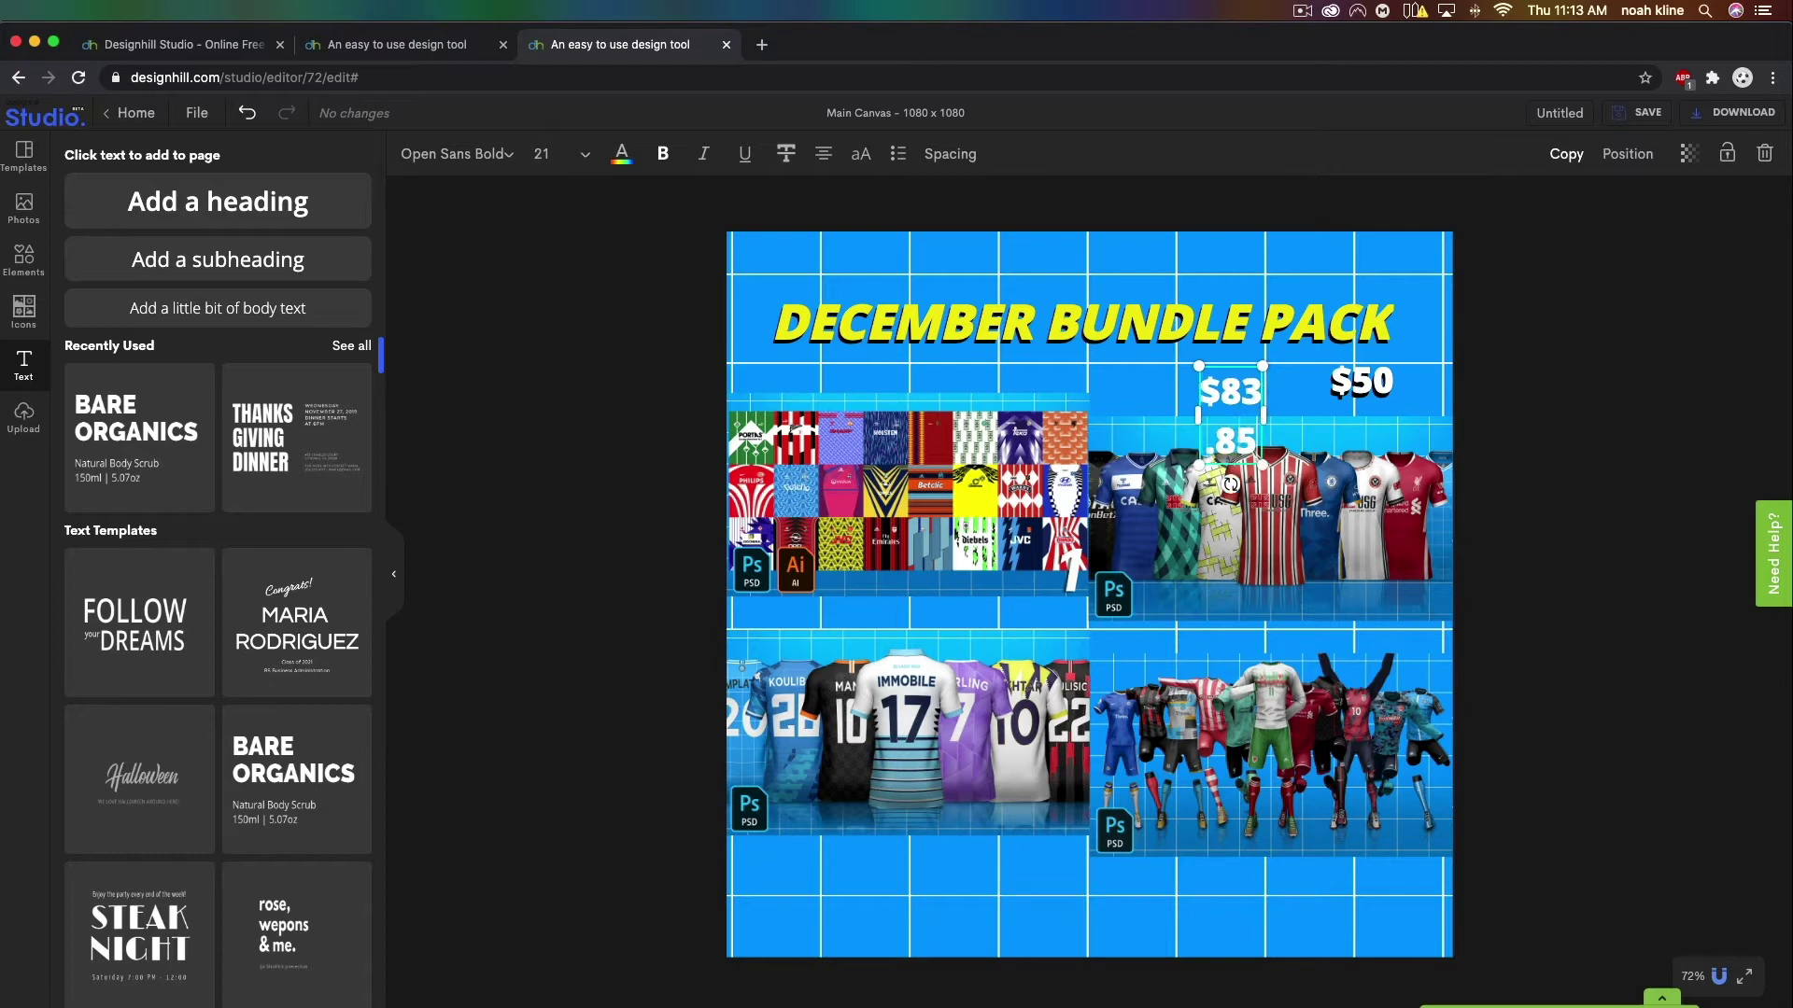
pyautogui.moveTo(1270, 413)
pyautogui.mouseDown()
pyautogui.moveTo(1322, 418)
pyautogui.moveTo(1225, 384)
pyautogui.moveTo(1260, 385)
pyautogui.mouseUp()
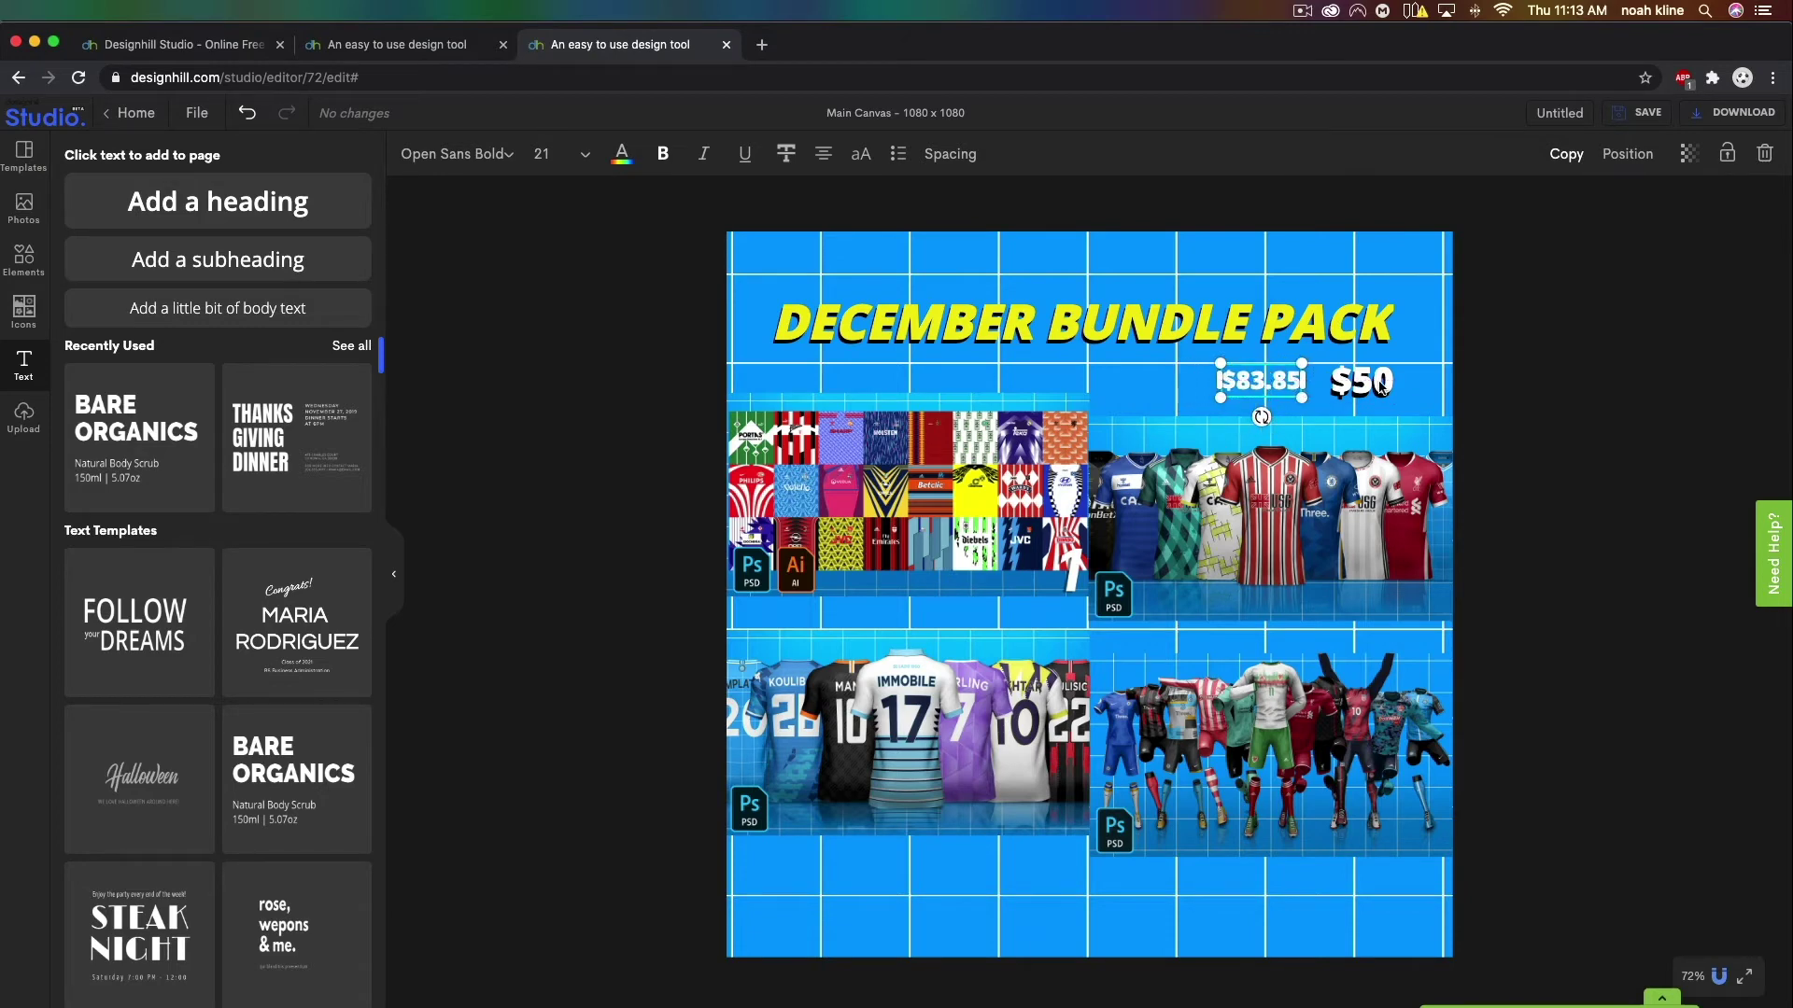
# Set the $83.85 price's transparency to 78 and deselect it.
pyautogui.click(1689, 155)
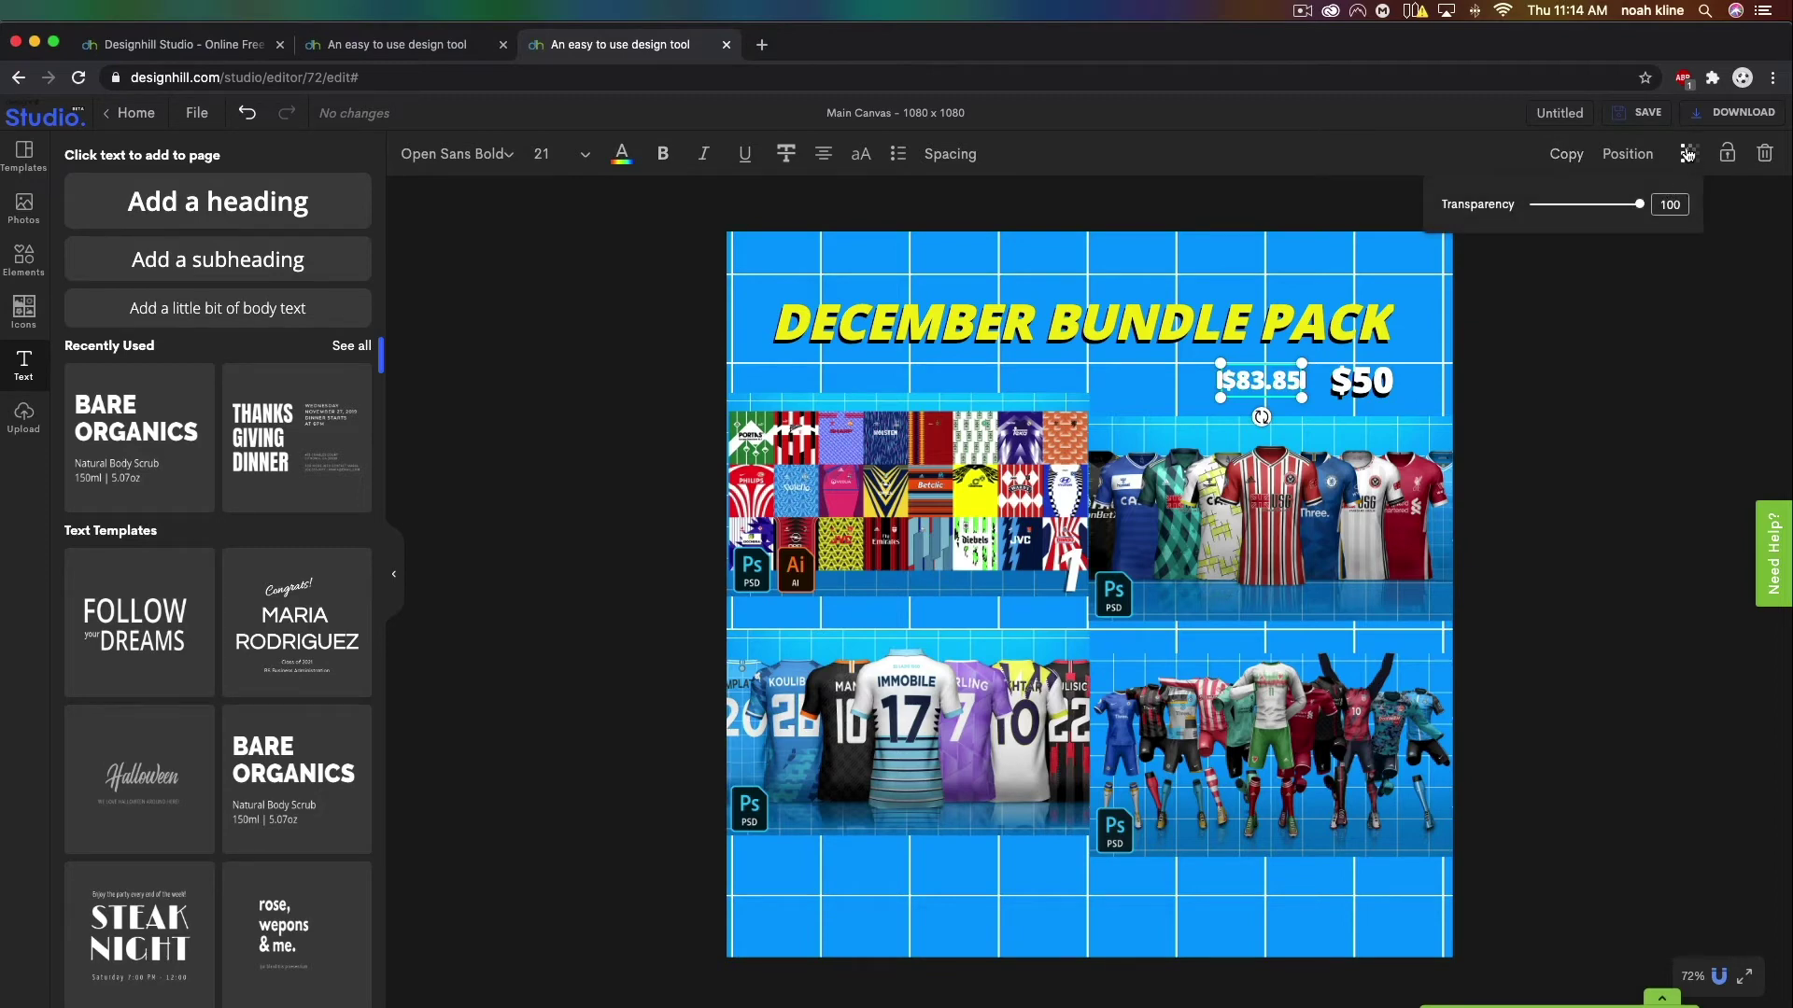
pyautogui.moveTo(1640, 204); pyautogui.dragTo(1615, 207)
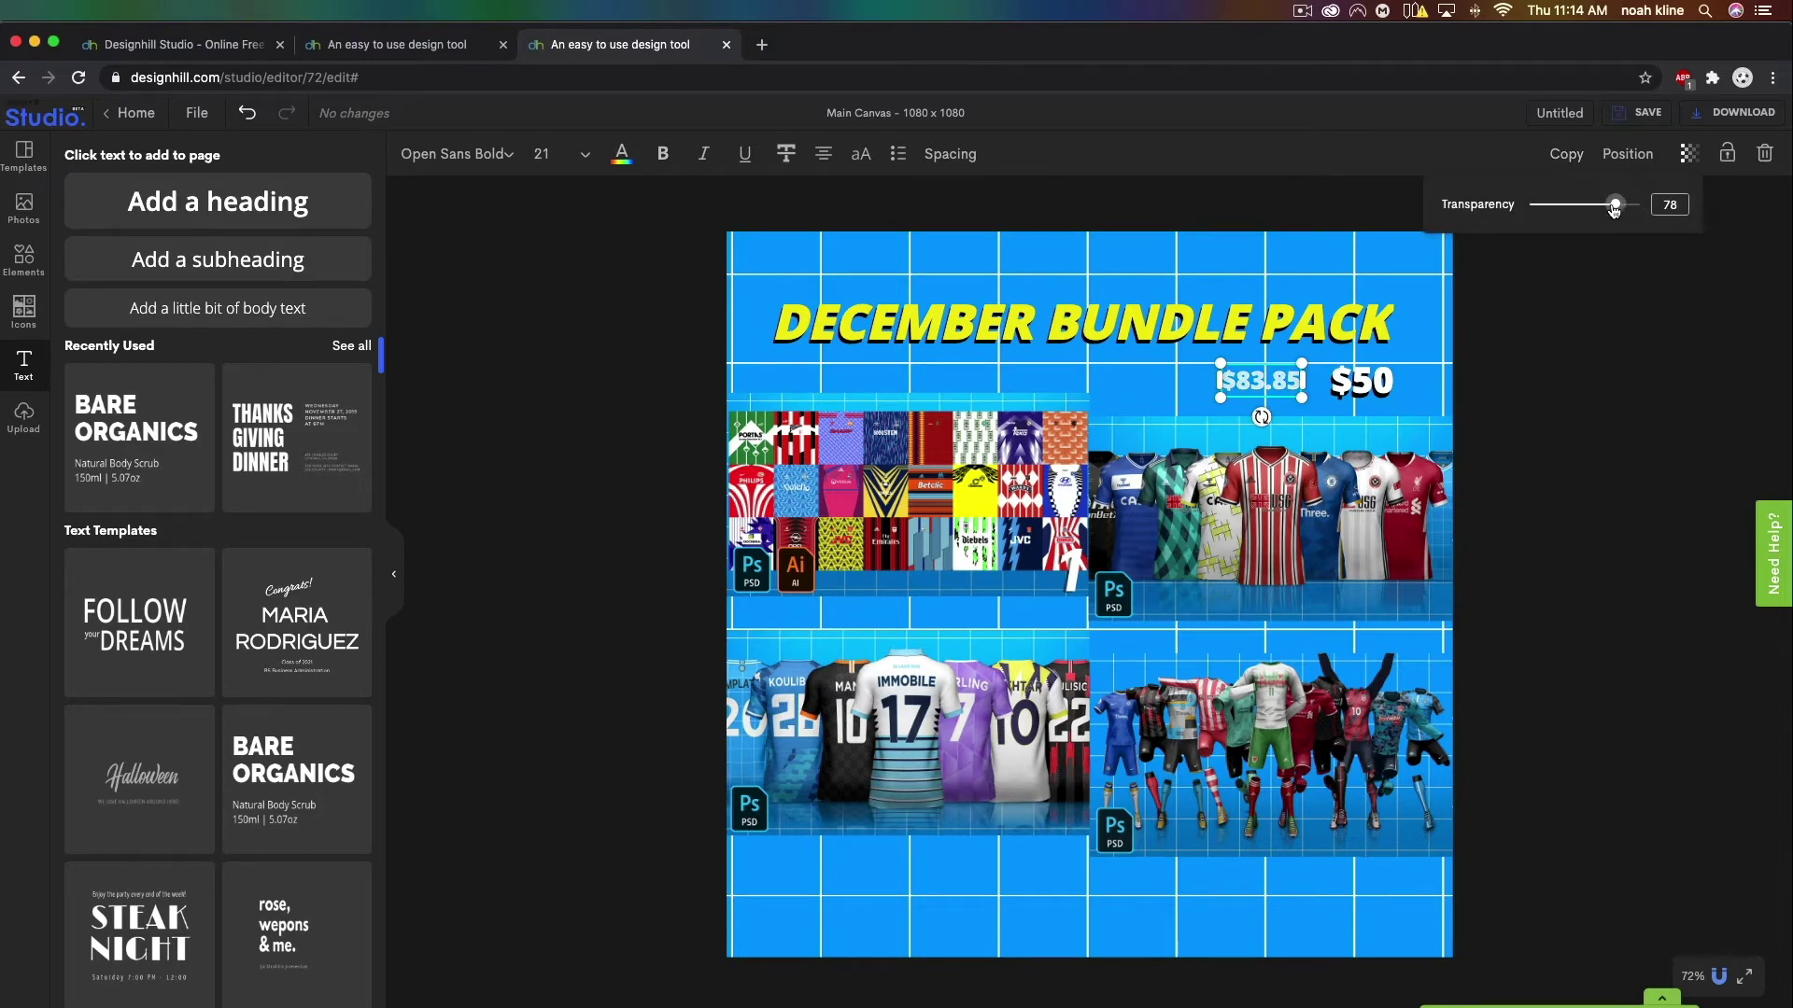
pyautogui.click(1623, 431)
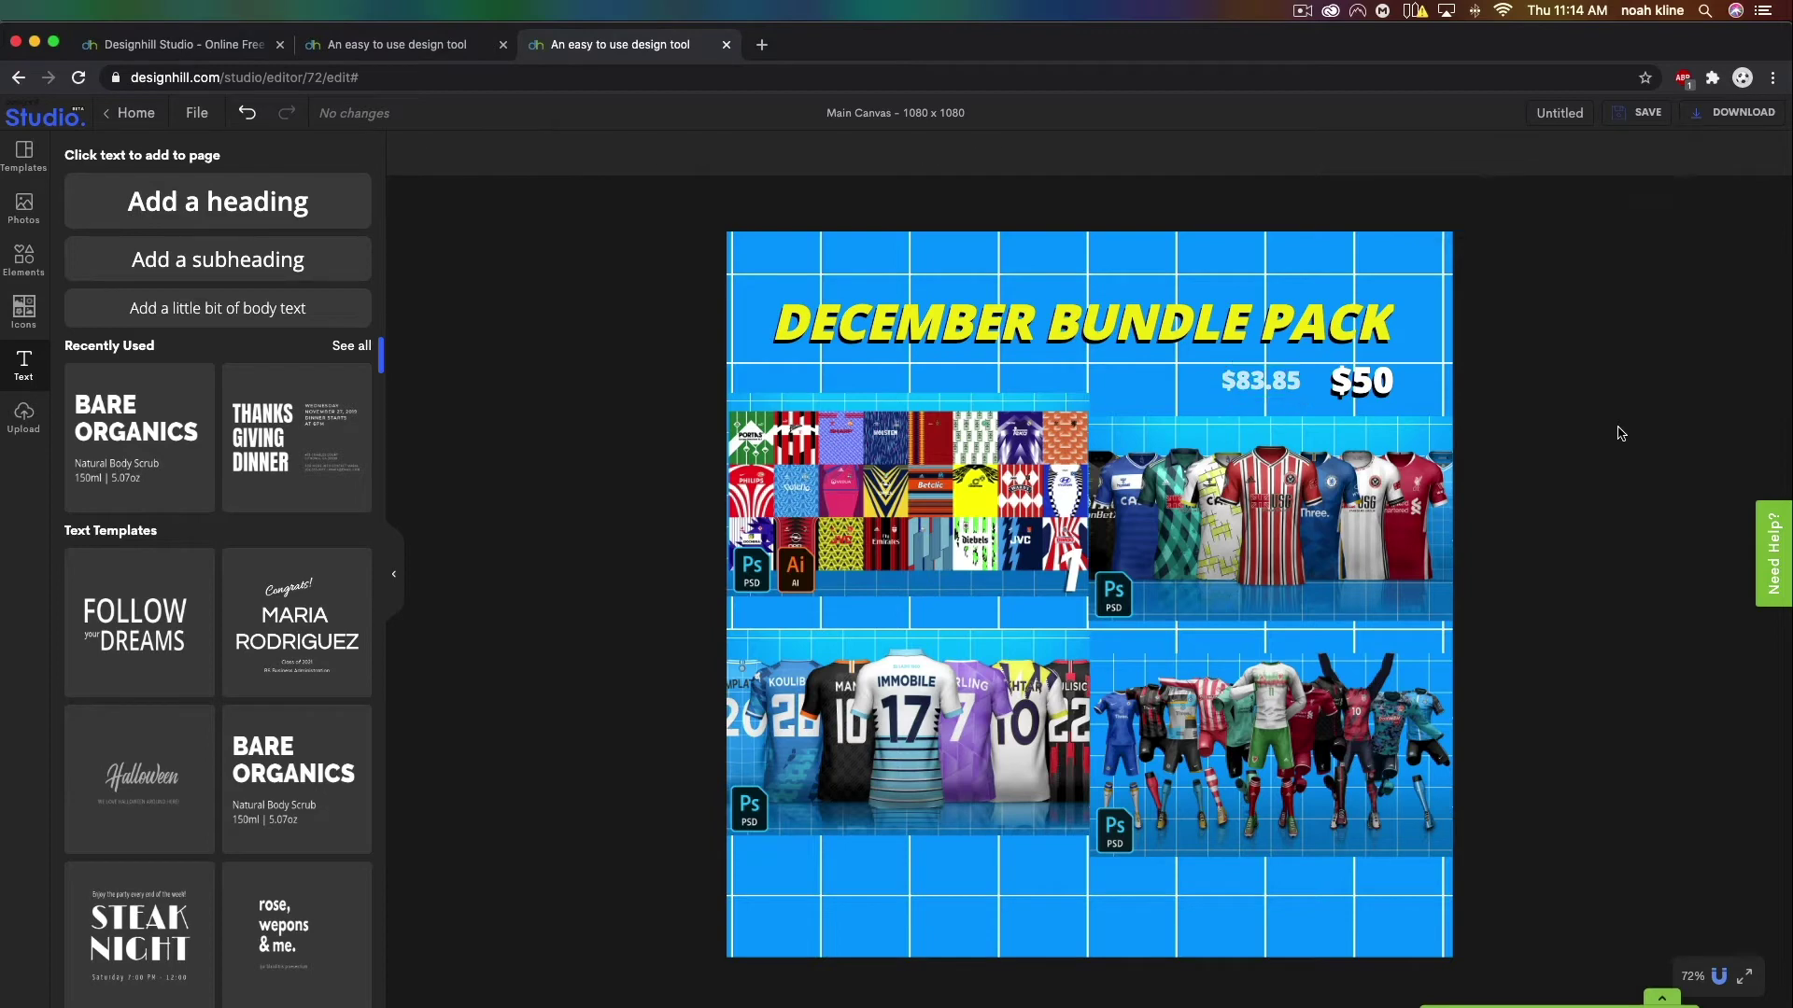
# Scale the $83.85 price down slightly and move it closer to the $50 price.
pyautogui.click(1287, 382)
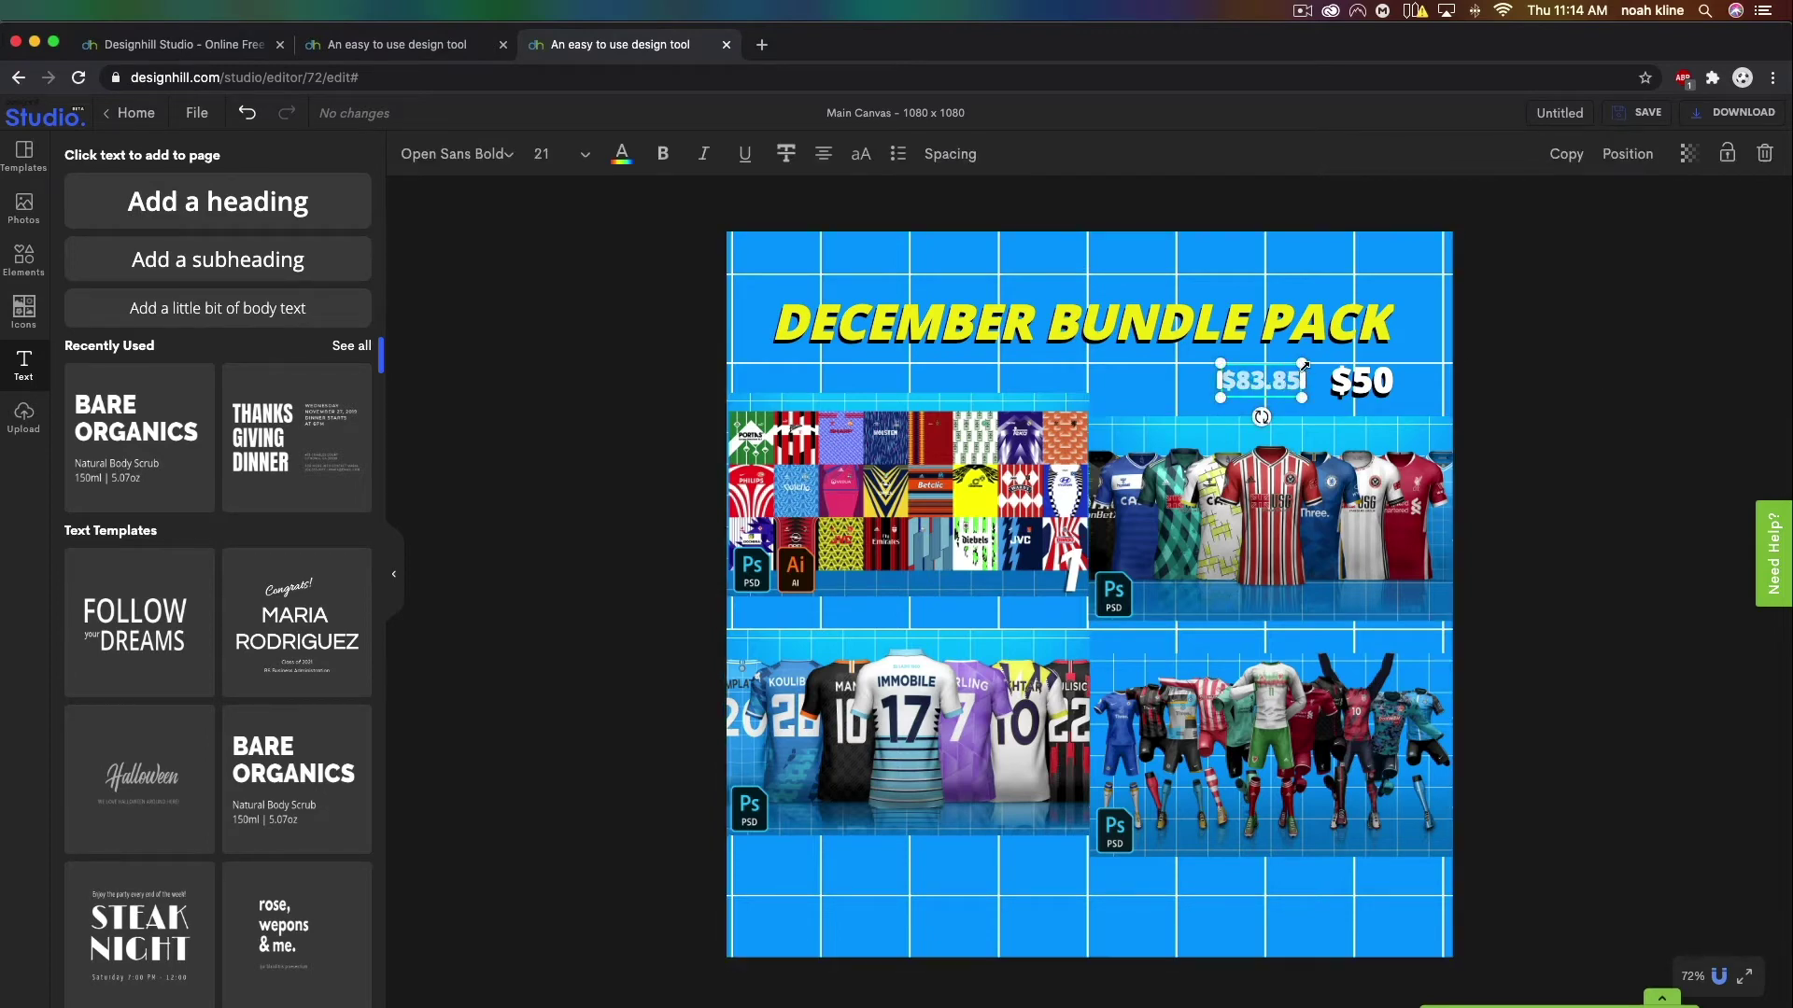
pyautogui.moveTo(1304, 369); pyautogui.dragTo(1276, 386)
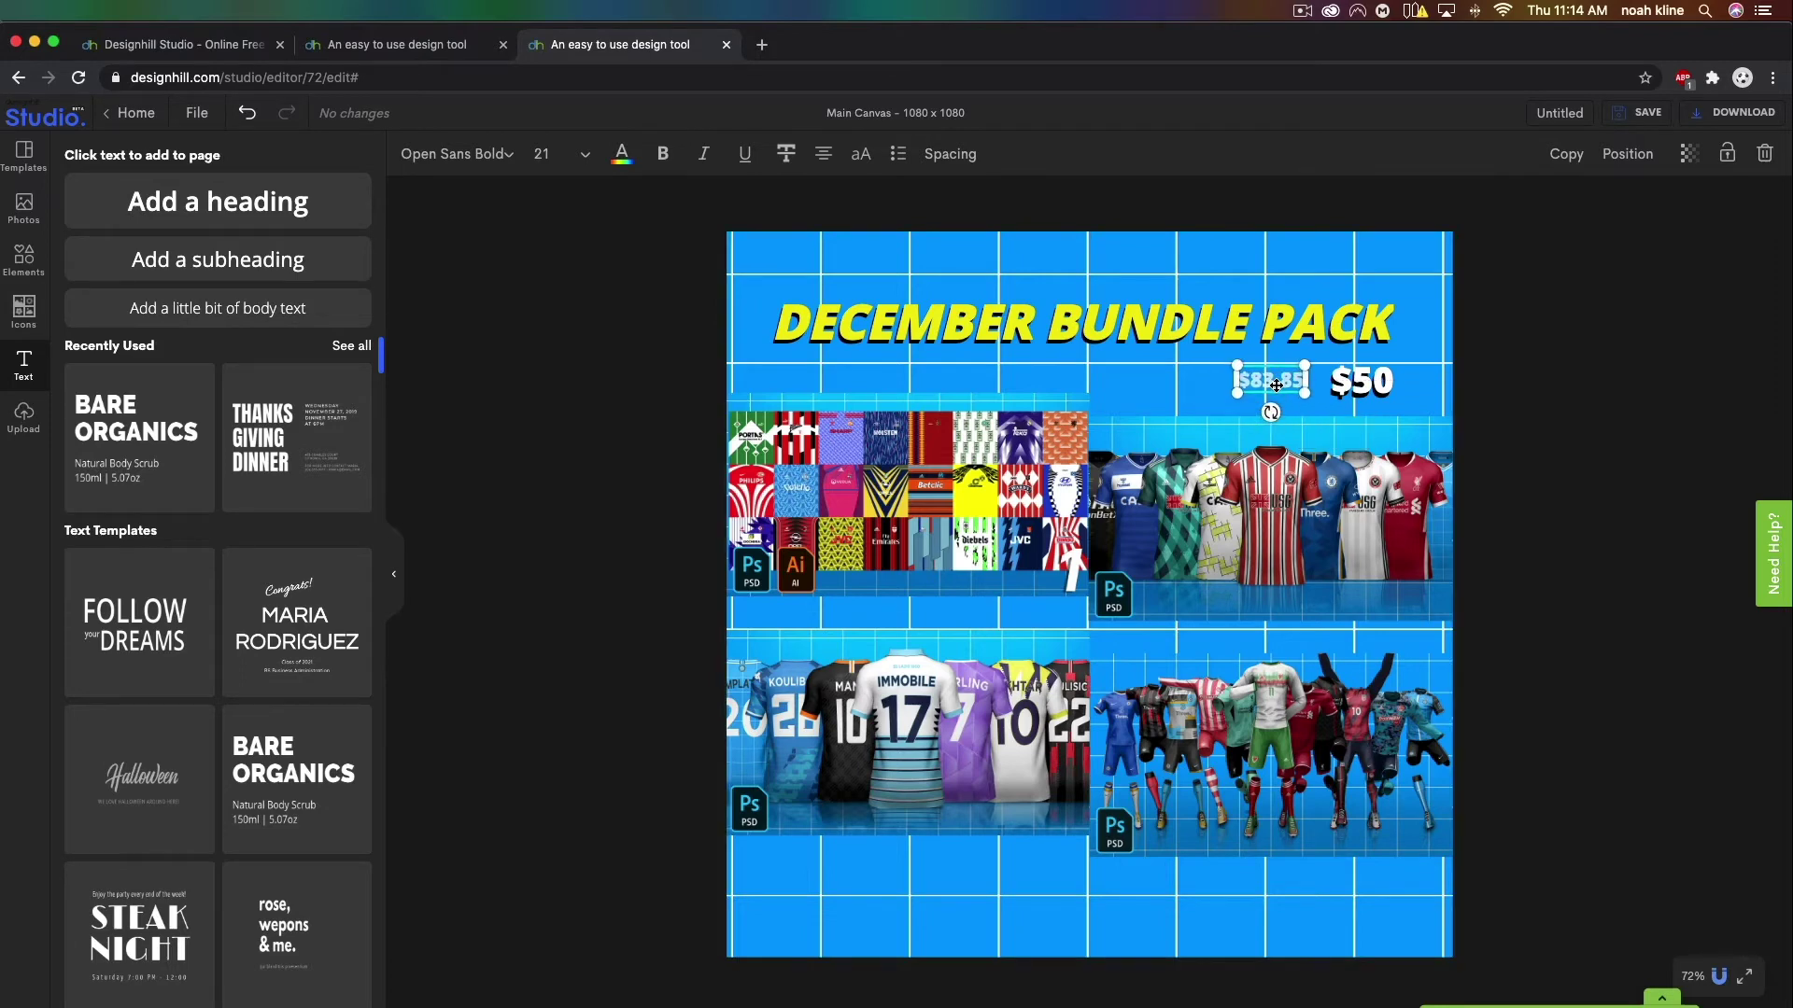
pyautogui.click(1556, 420)
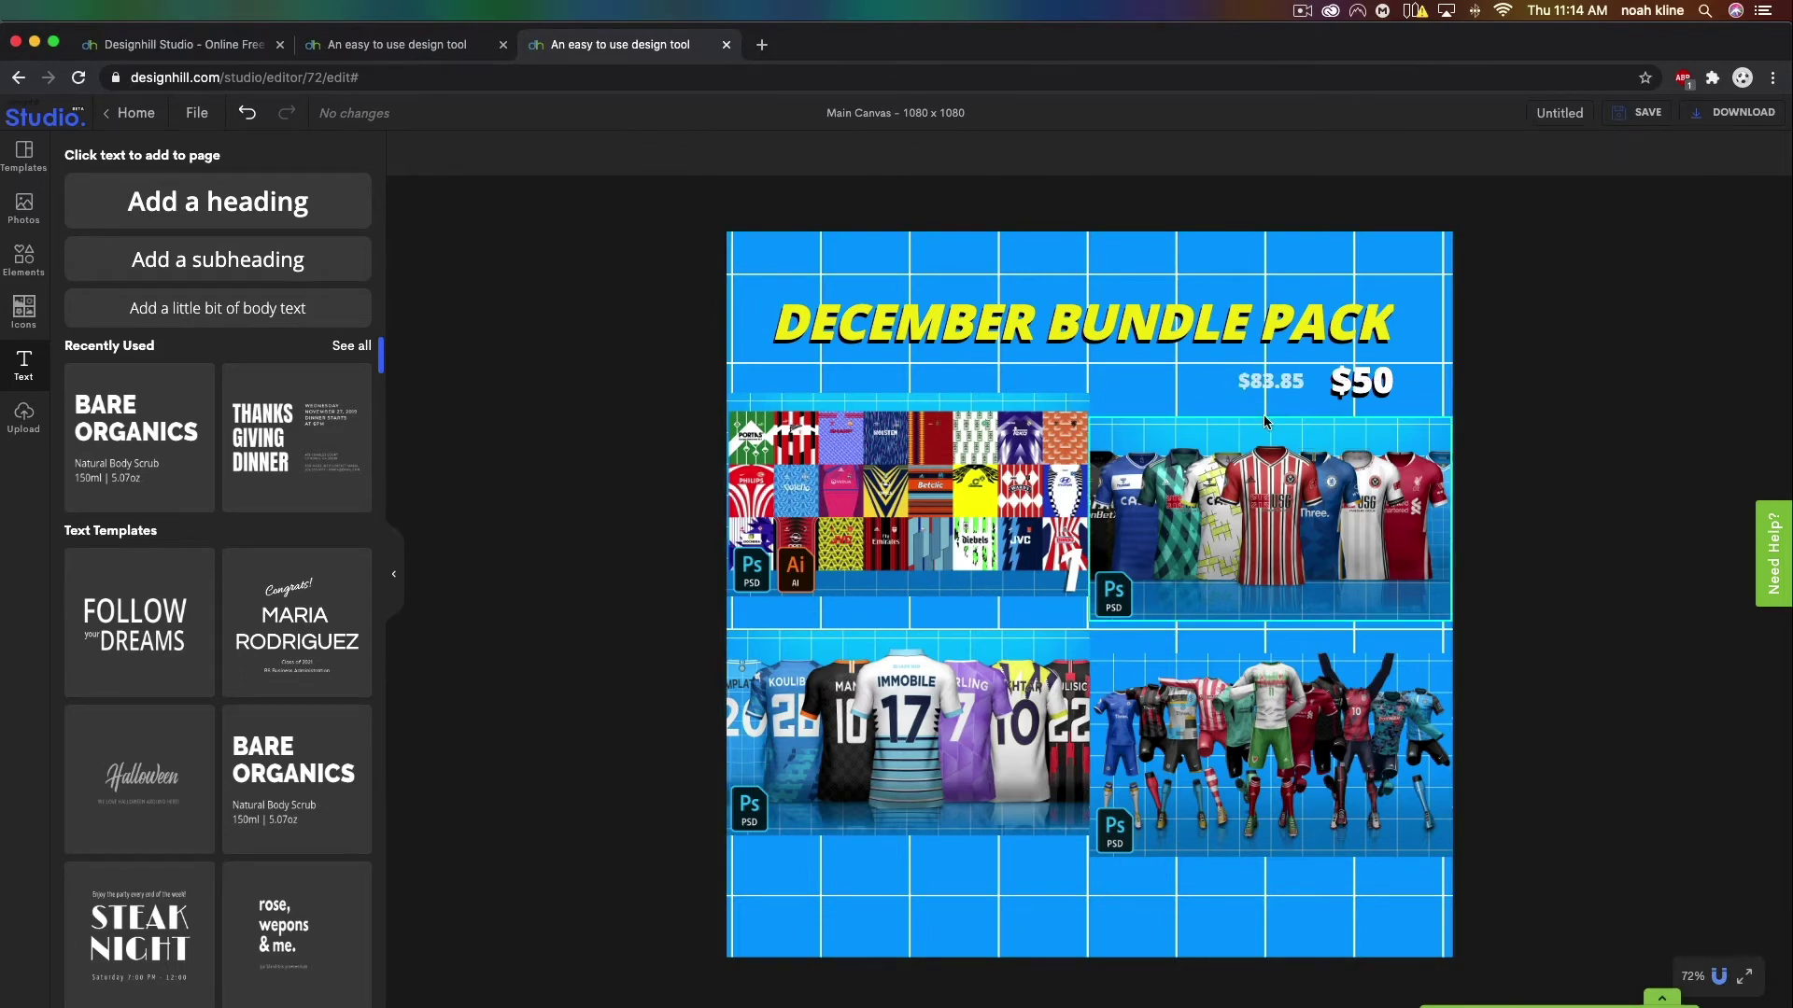
pyautogui.moveTo(1281, 389); pyautogui.dragTo(1301, 389)
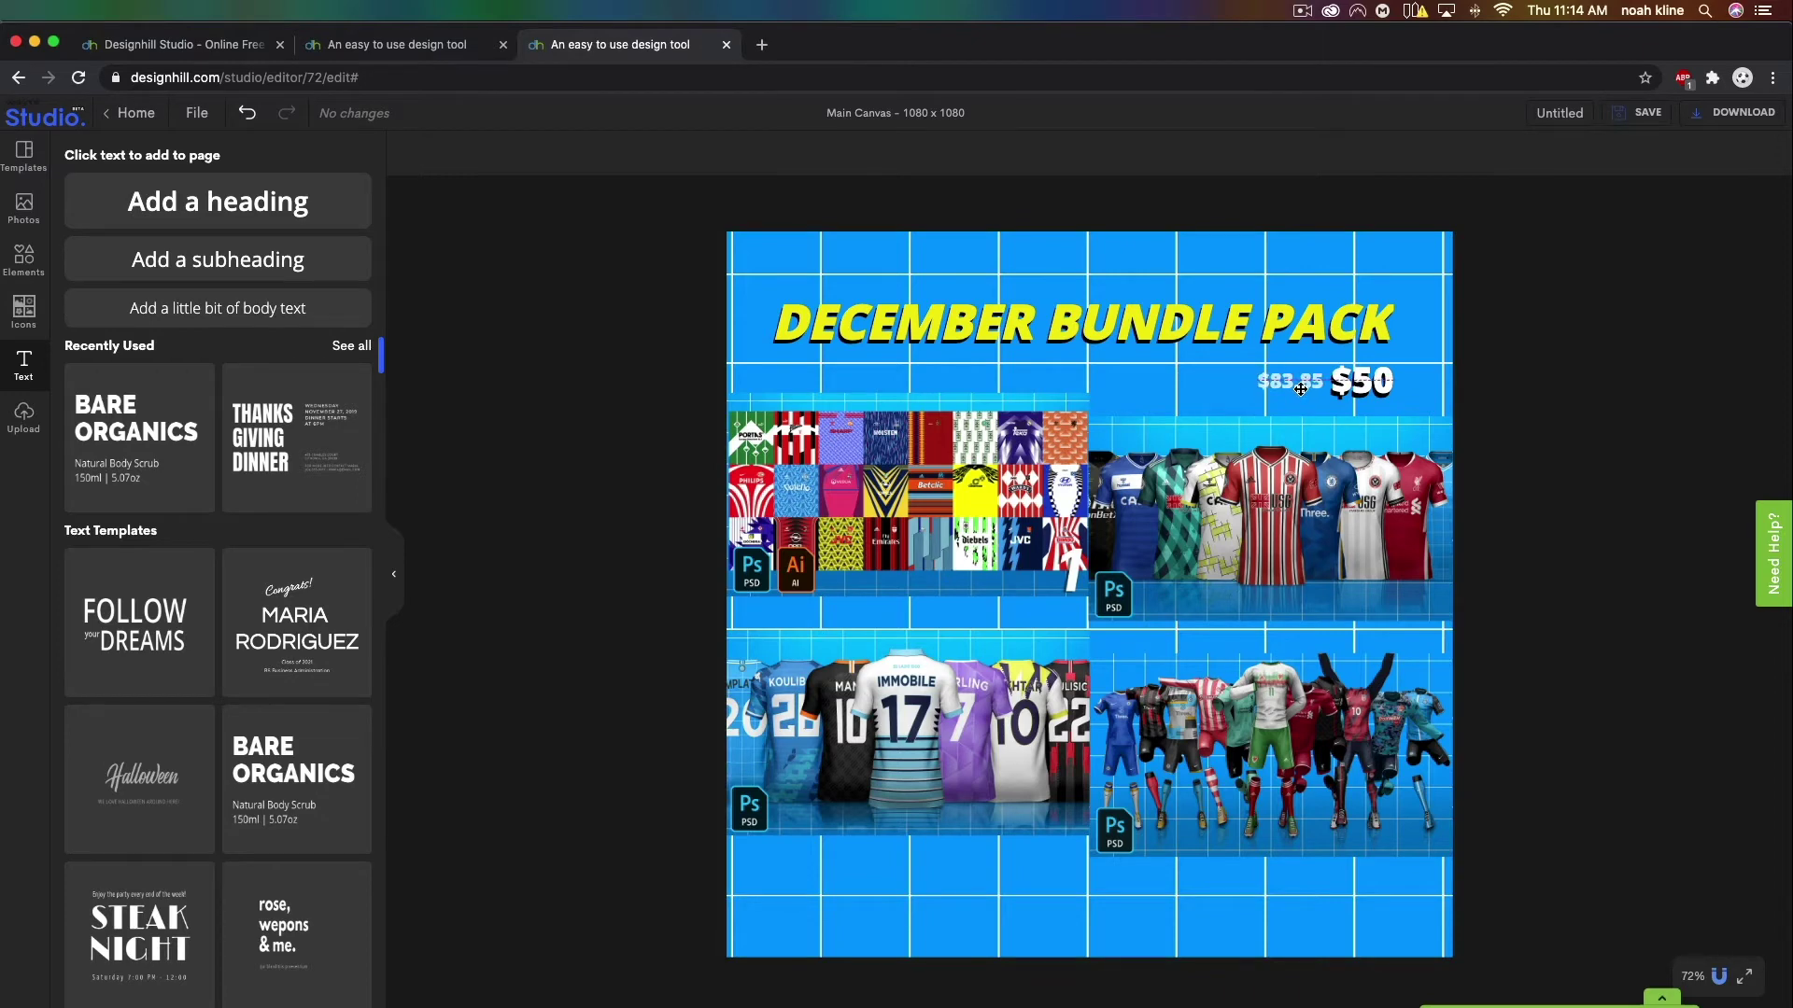
pyautogui.click(1301, 389)
pyautogui.click(1575, 380)
# Search the icons for "line" and add a solid horizontal line to the canvas.
pyautogui.click(23, 313)
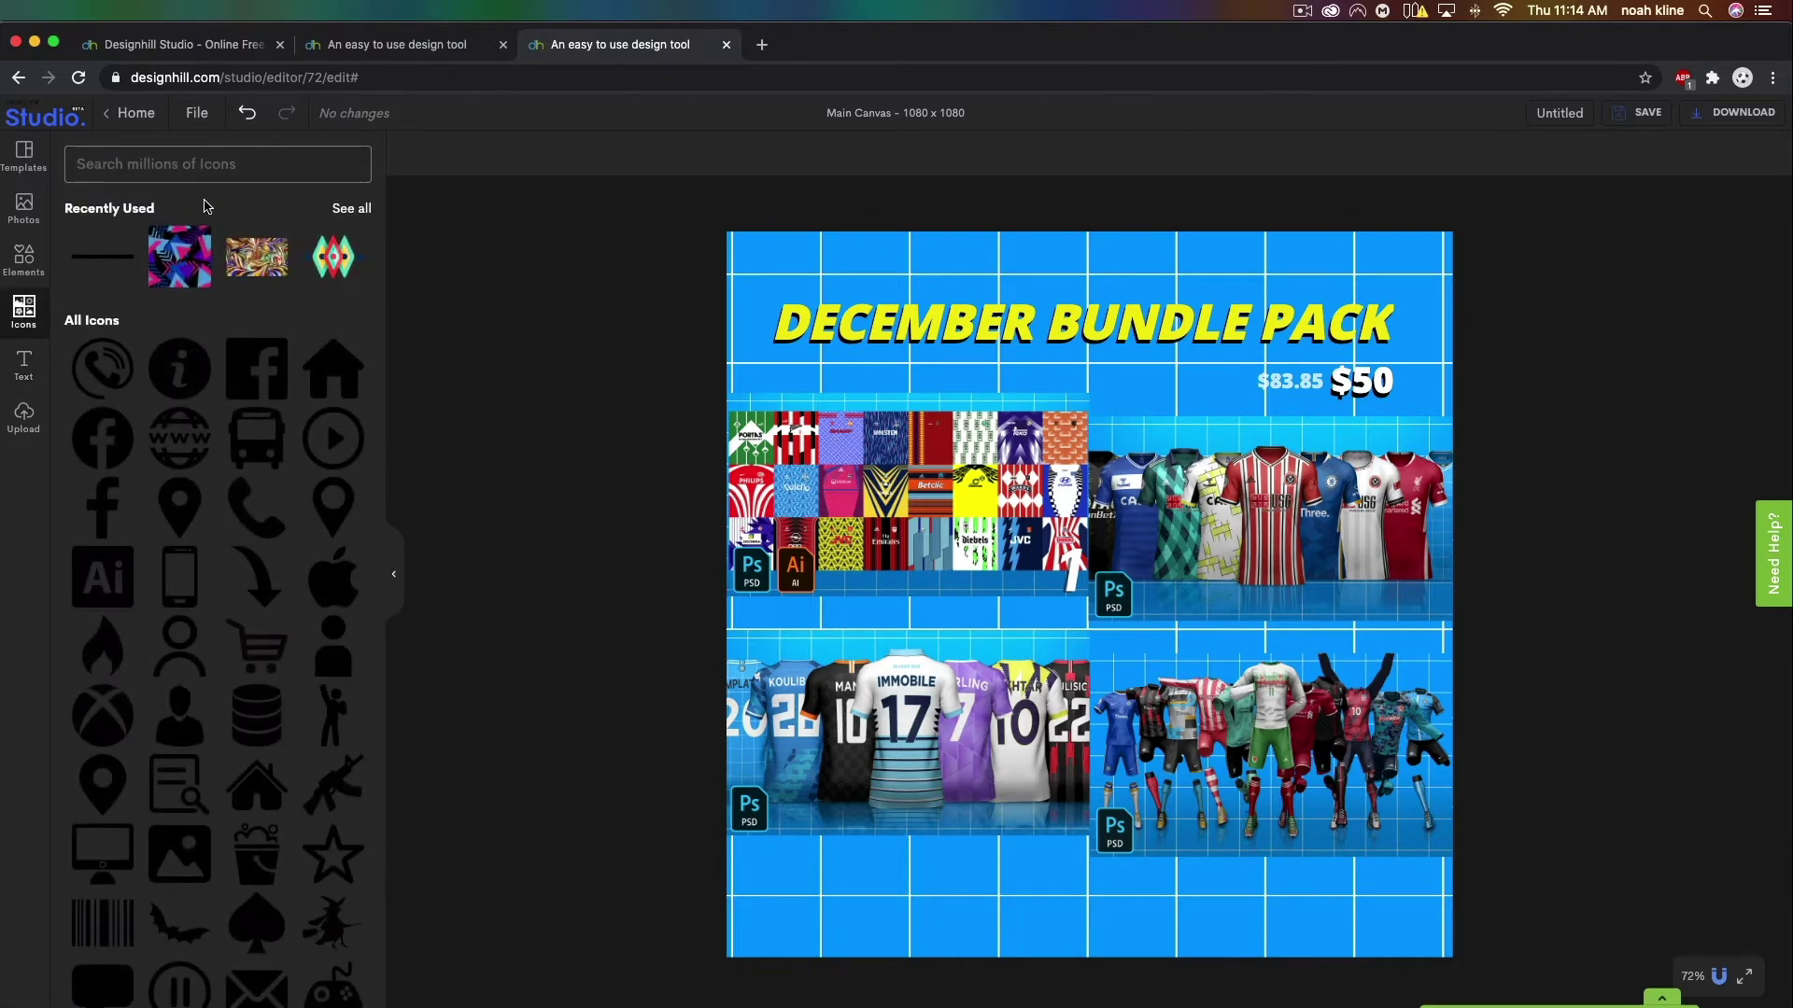
pyautogui.write('line')
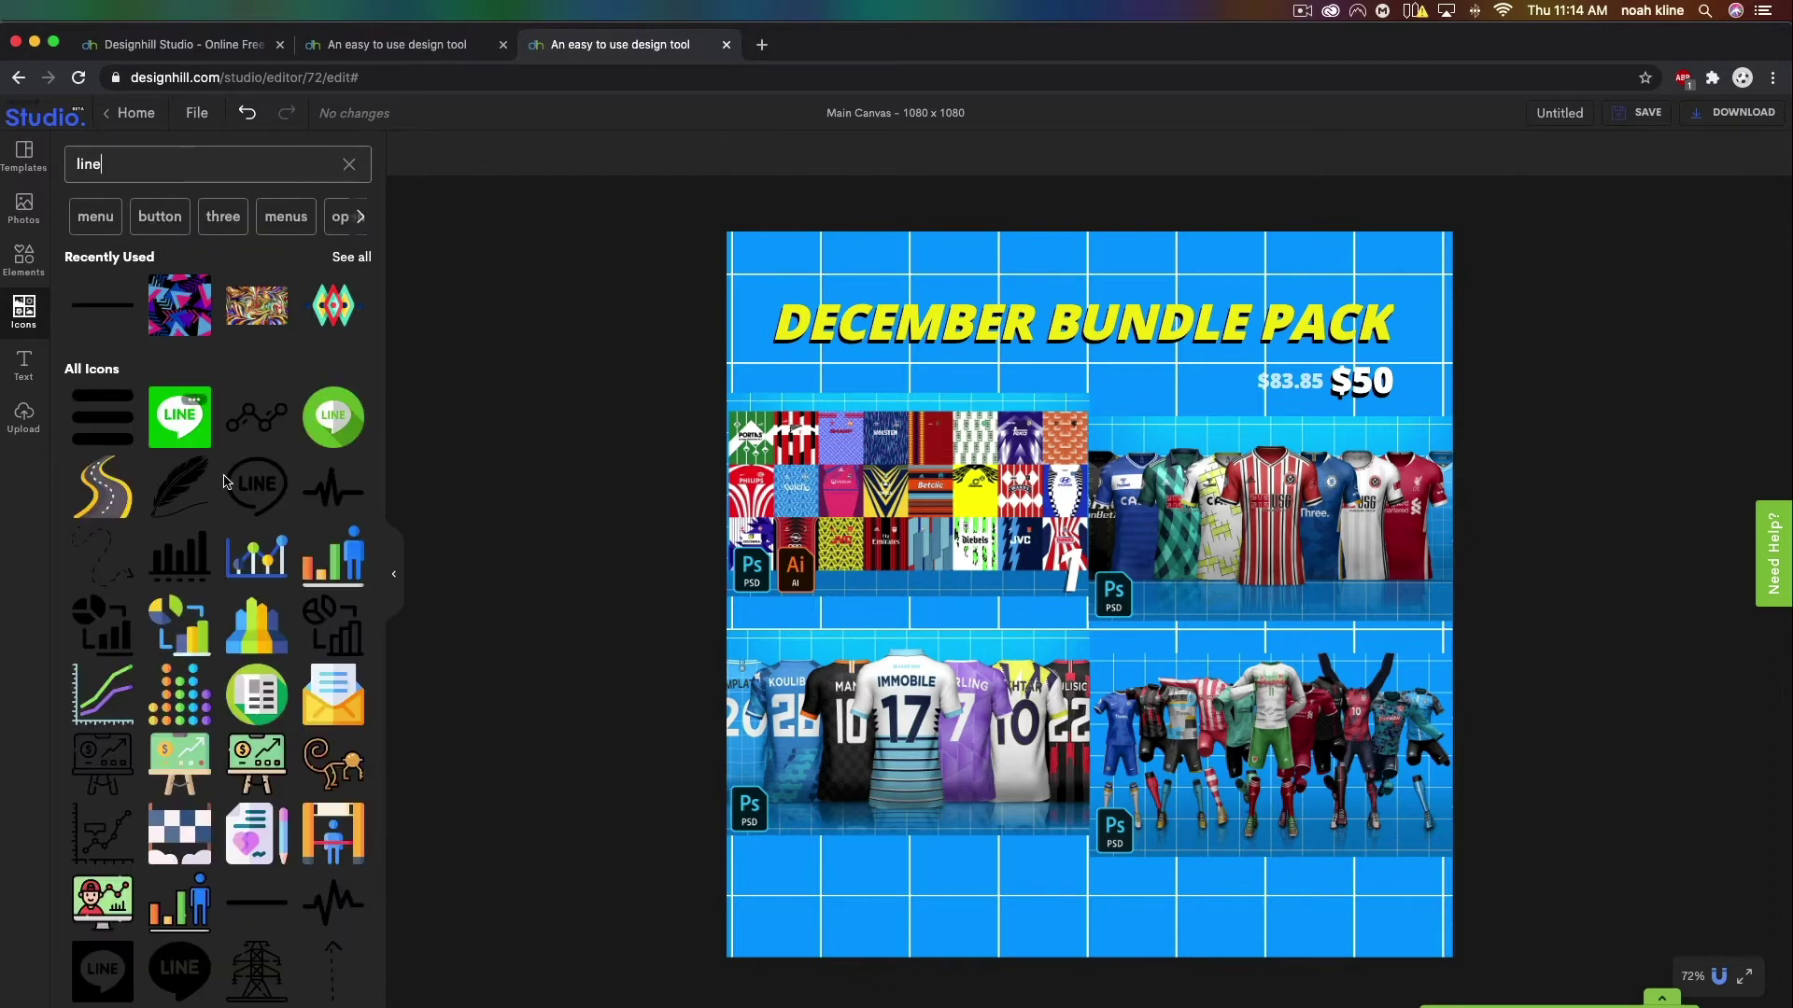
pyautogui.scroll(-5, 224, 480)
pyautogui.scroll(-2, 224, 532)
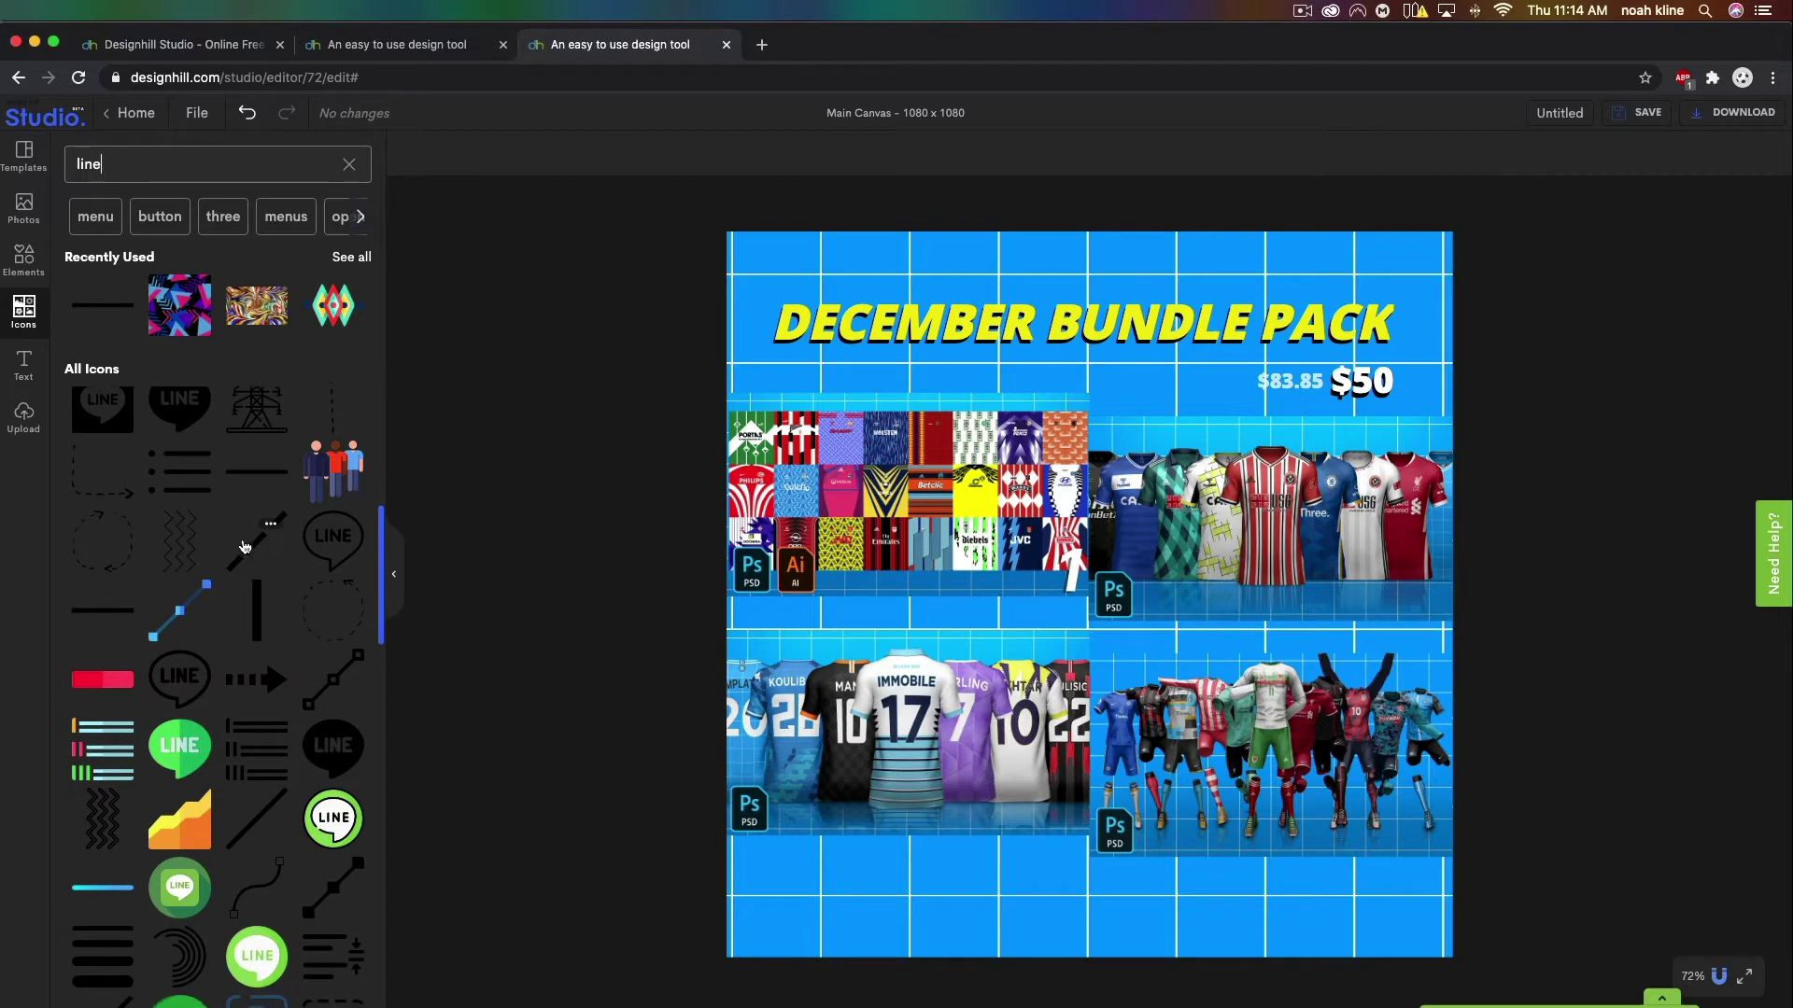
pyautogui.scroll(-1, 238, 551)
pyautogui.scroll(-10, 244, 546)
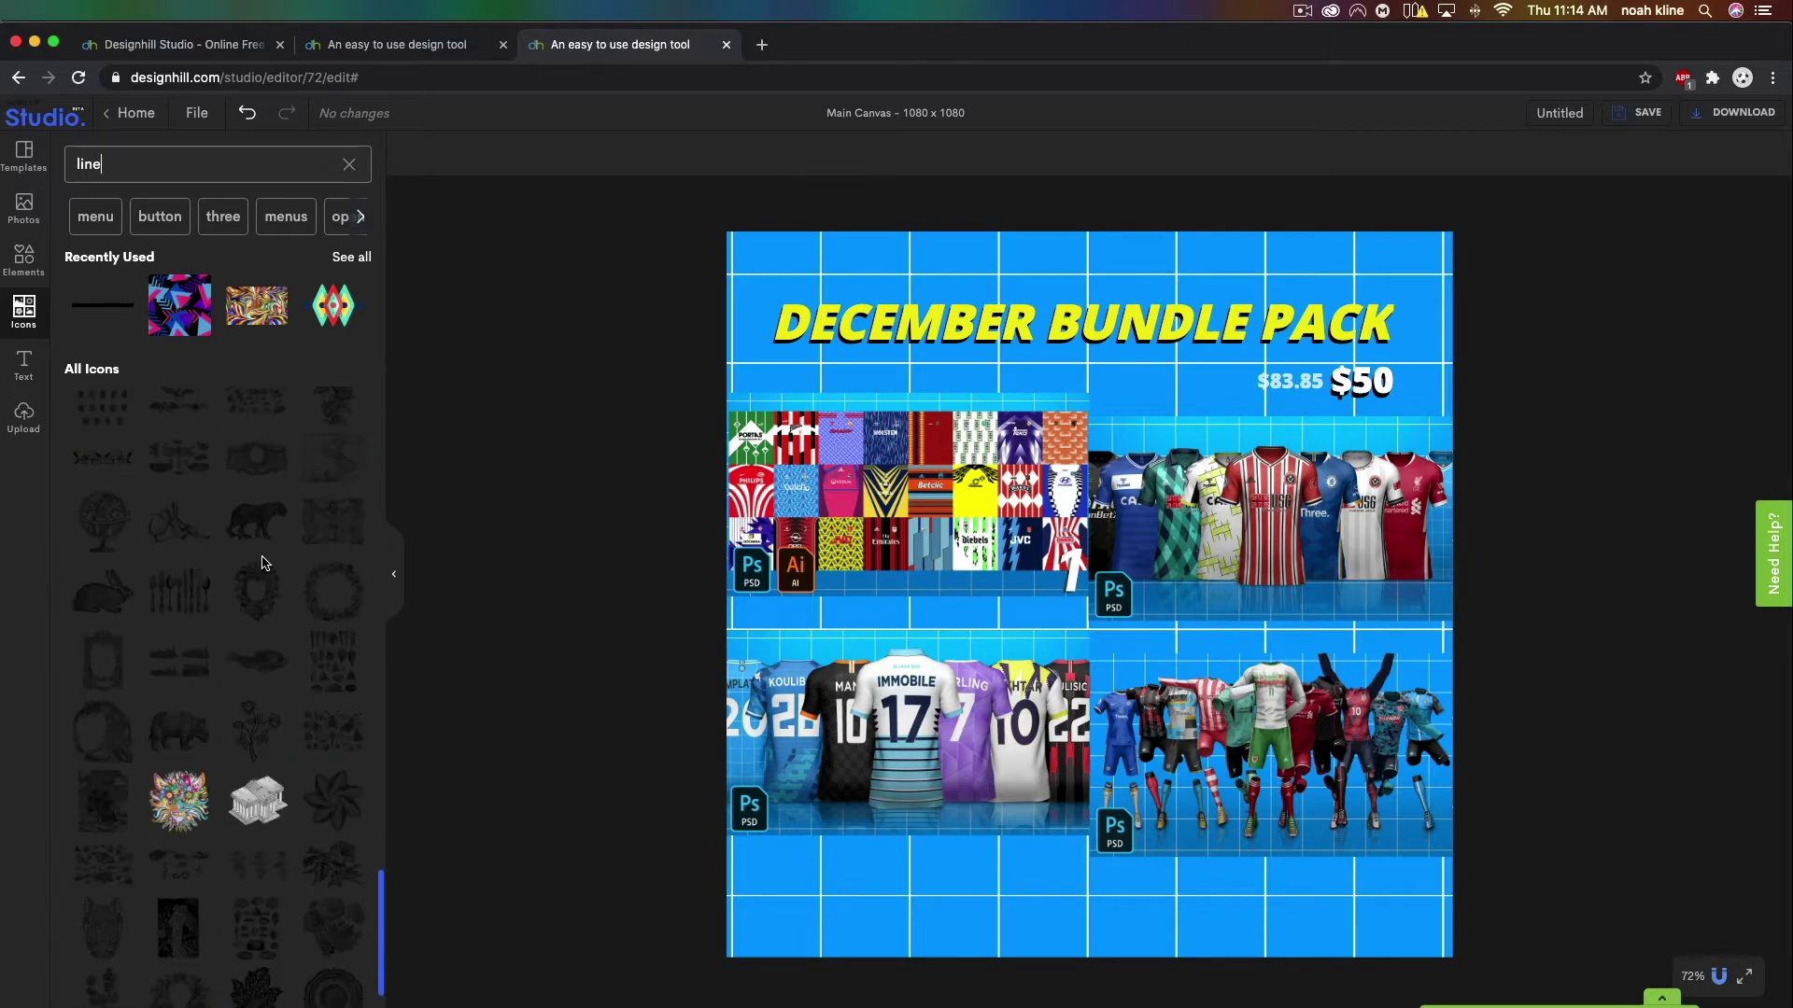
pyautogui.scroll(10, 265, 560)
pyautogui.scroll(4, 265, 559)
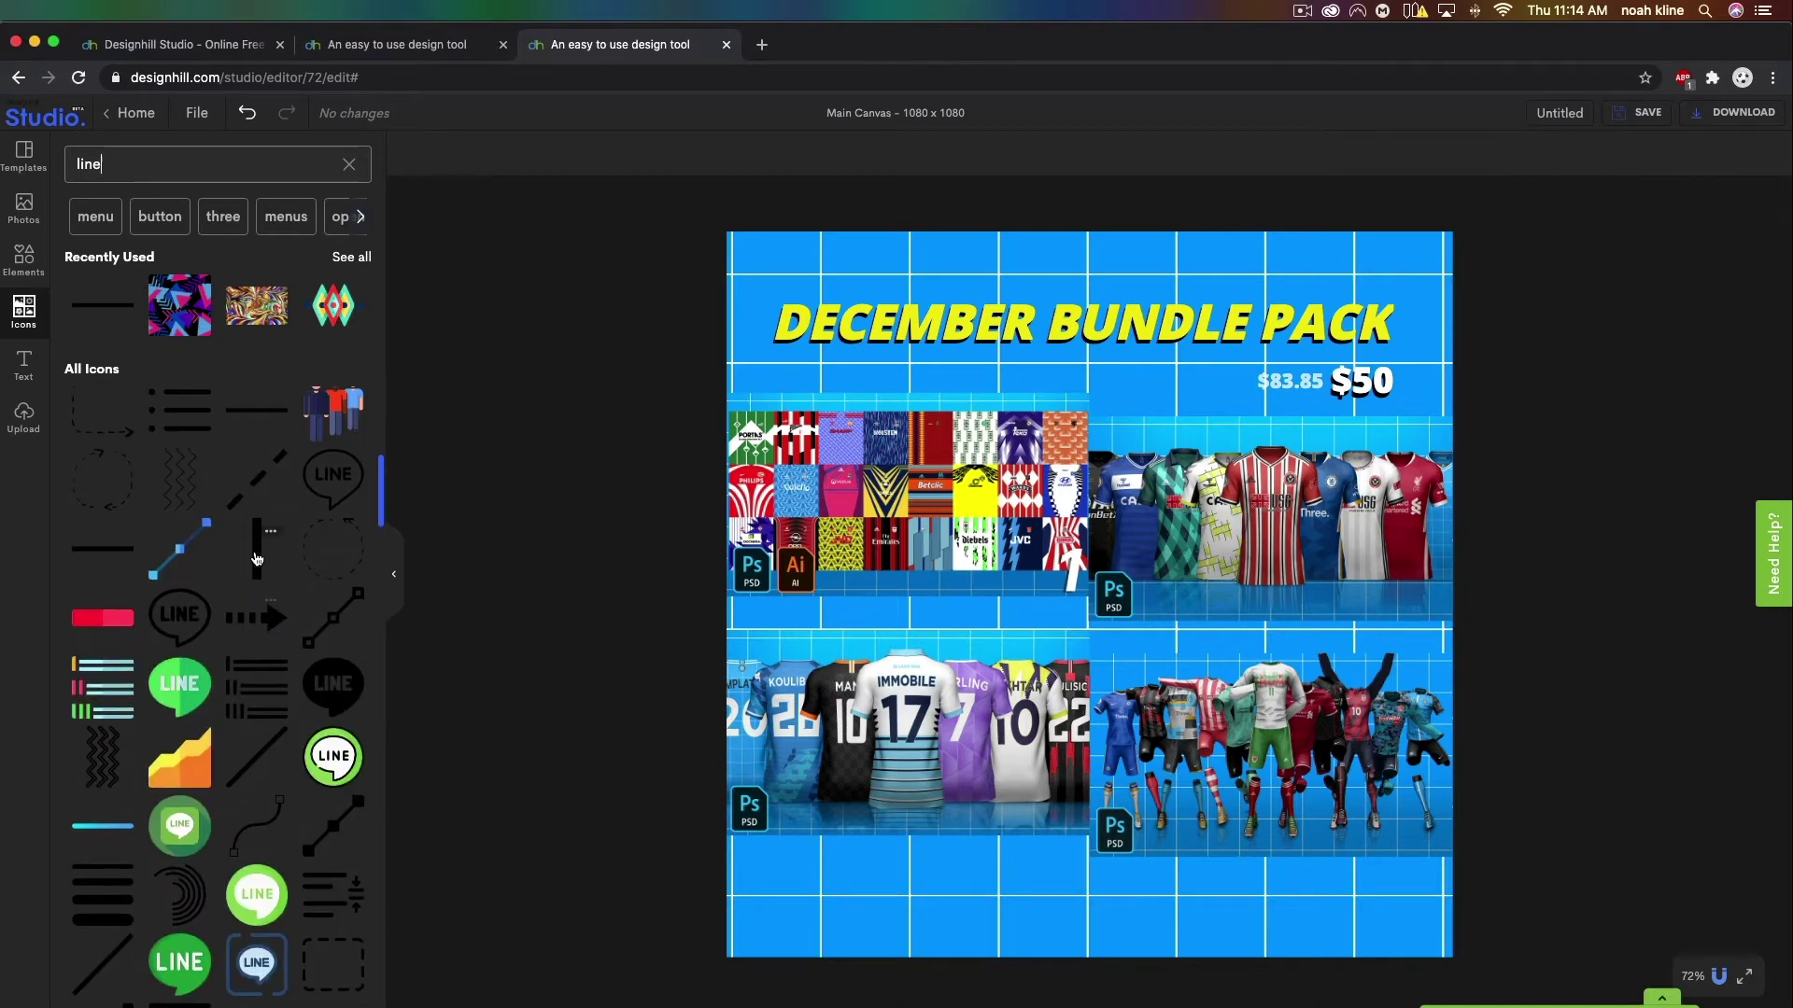
pyautogui.click(94, 558)
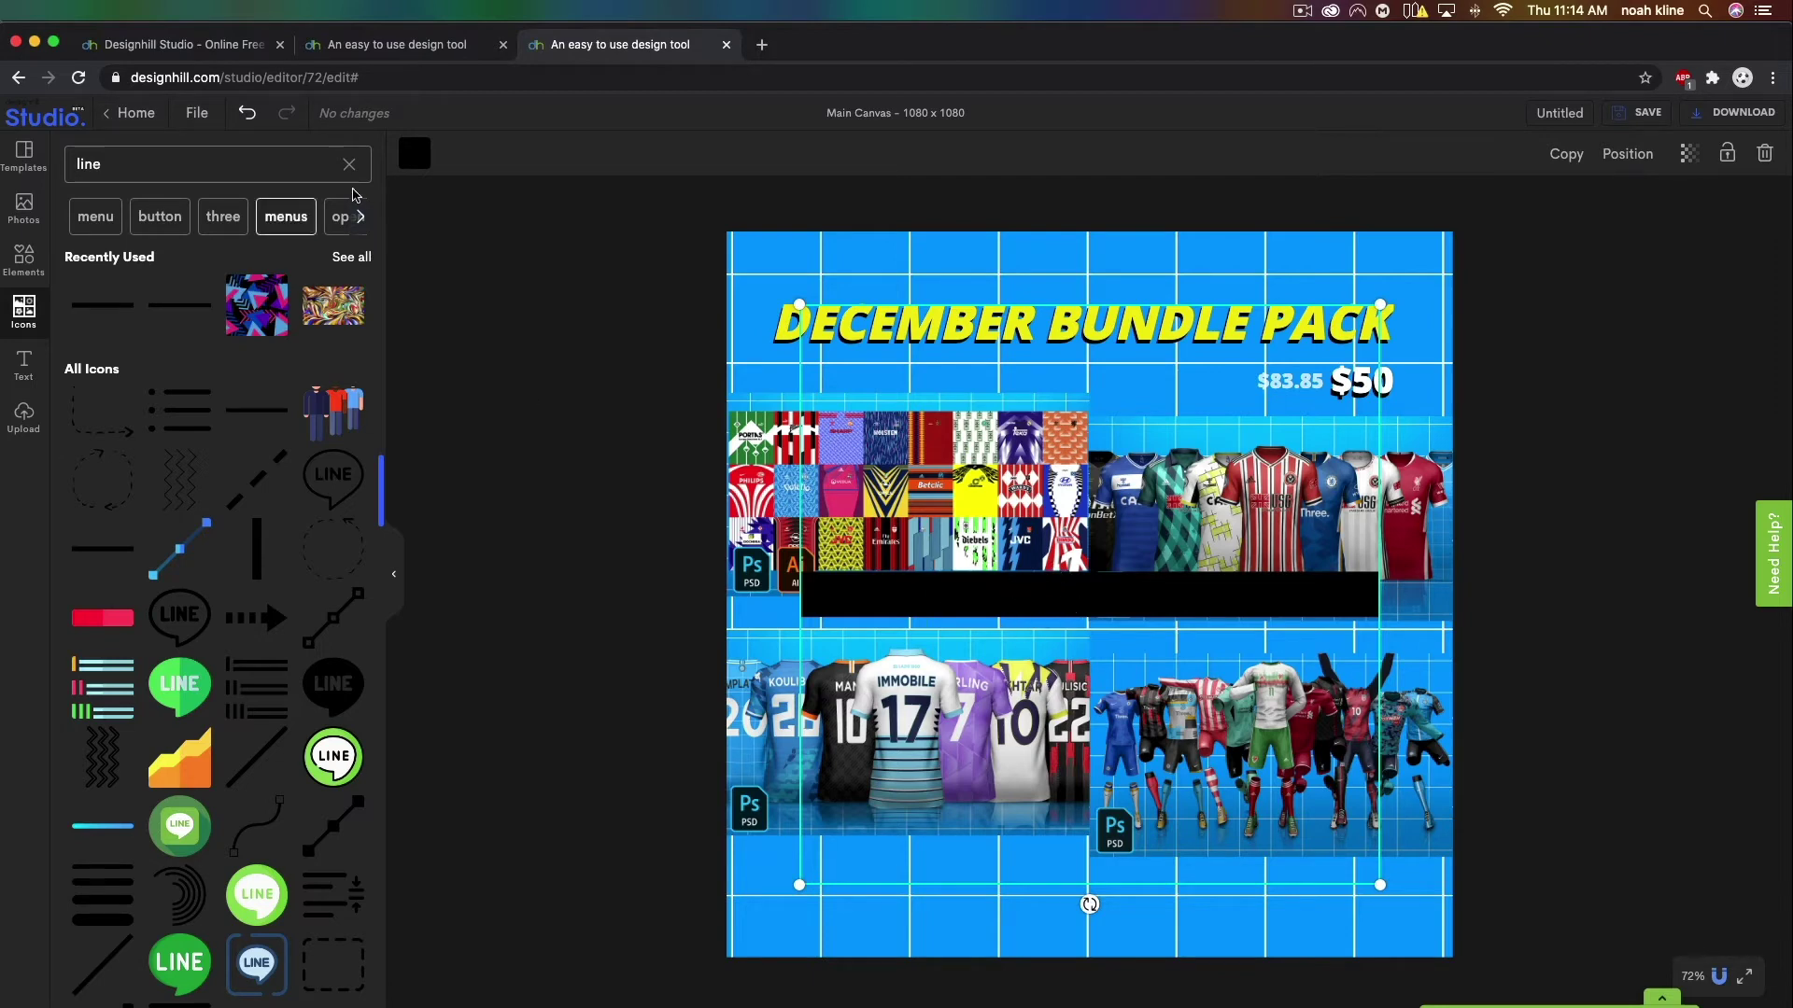
# Recolour the horizontal line to red #FF0000.
pyautogui.click(414, 153)
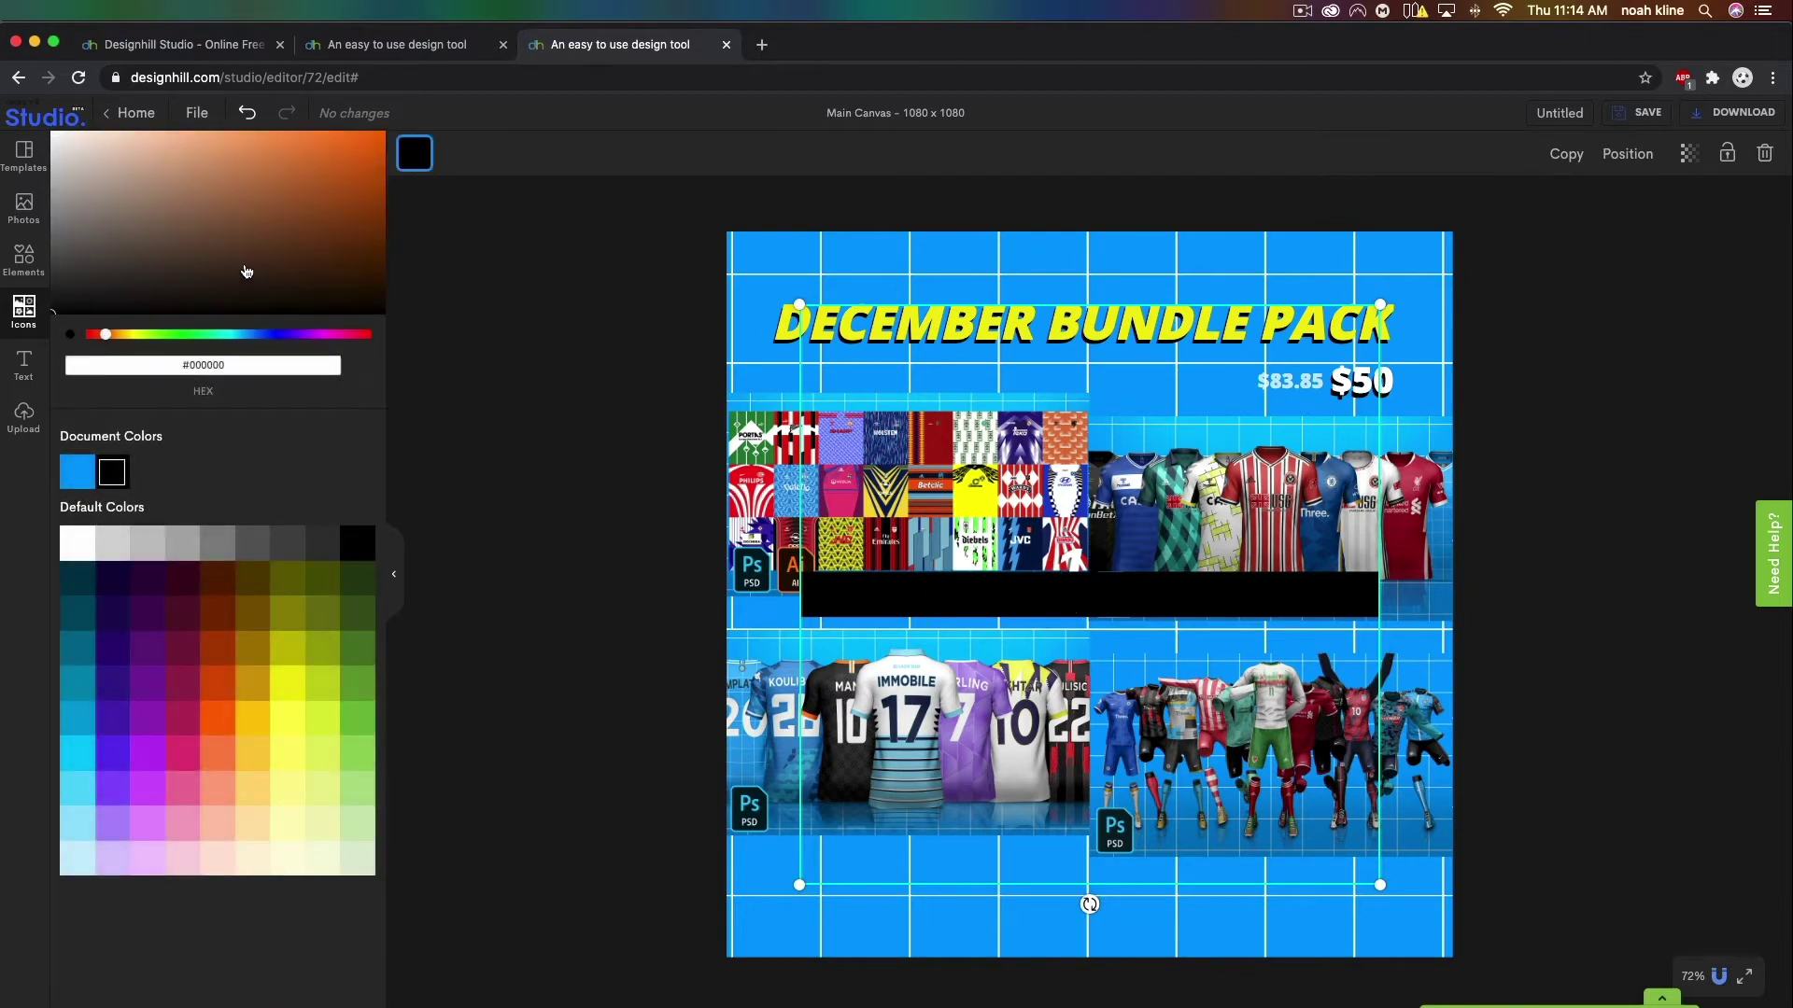
pyautogui.moveTo(240, 276); pyautogui.dragTo(420, 149)
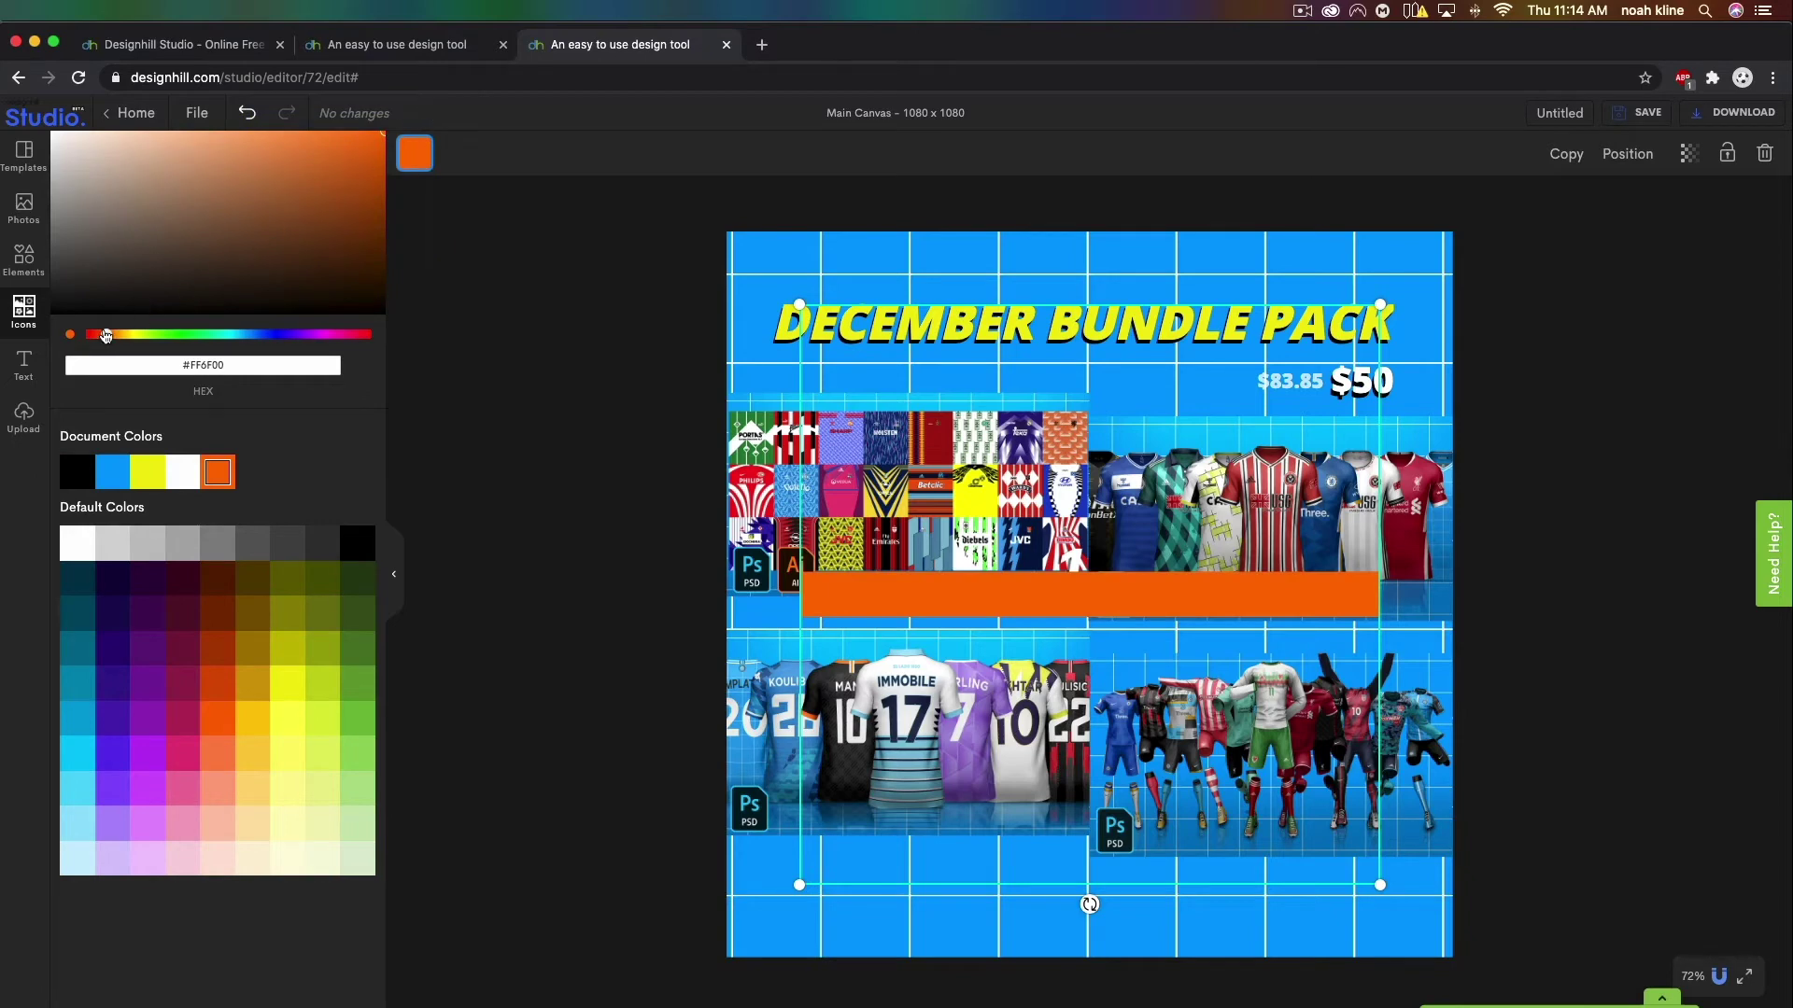
pyautogui.moveTo(107, 335); pyautogui.dragTo(63, 337)
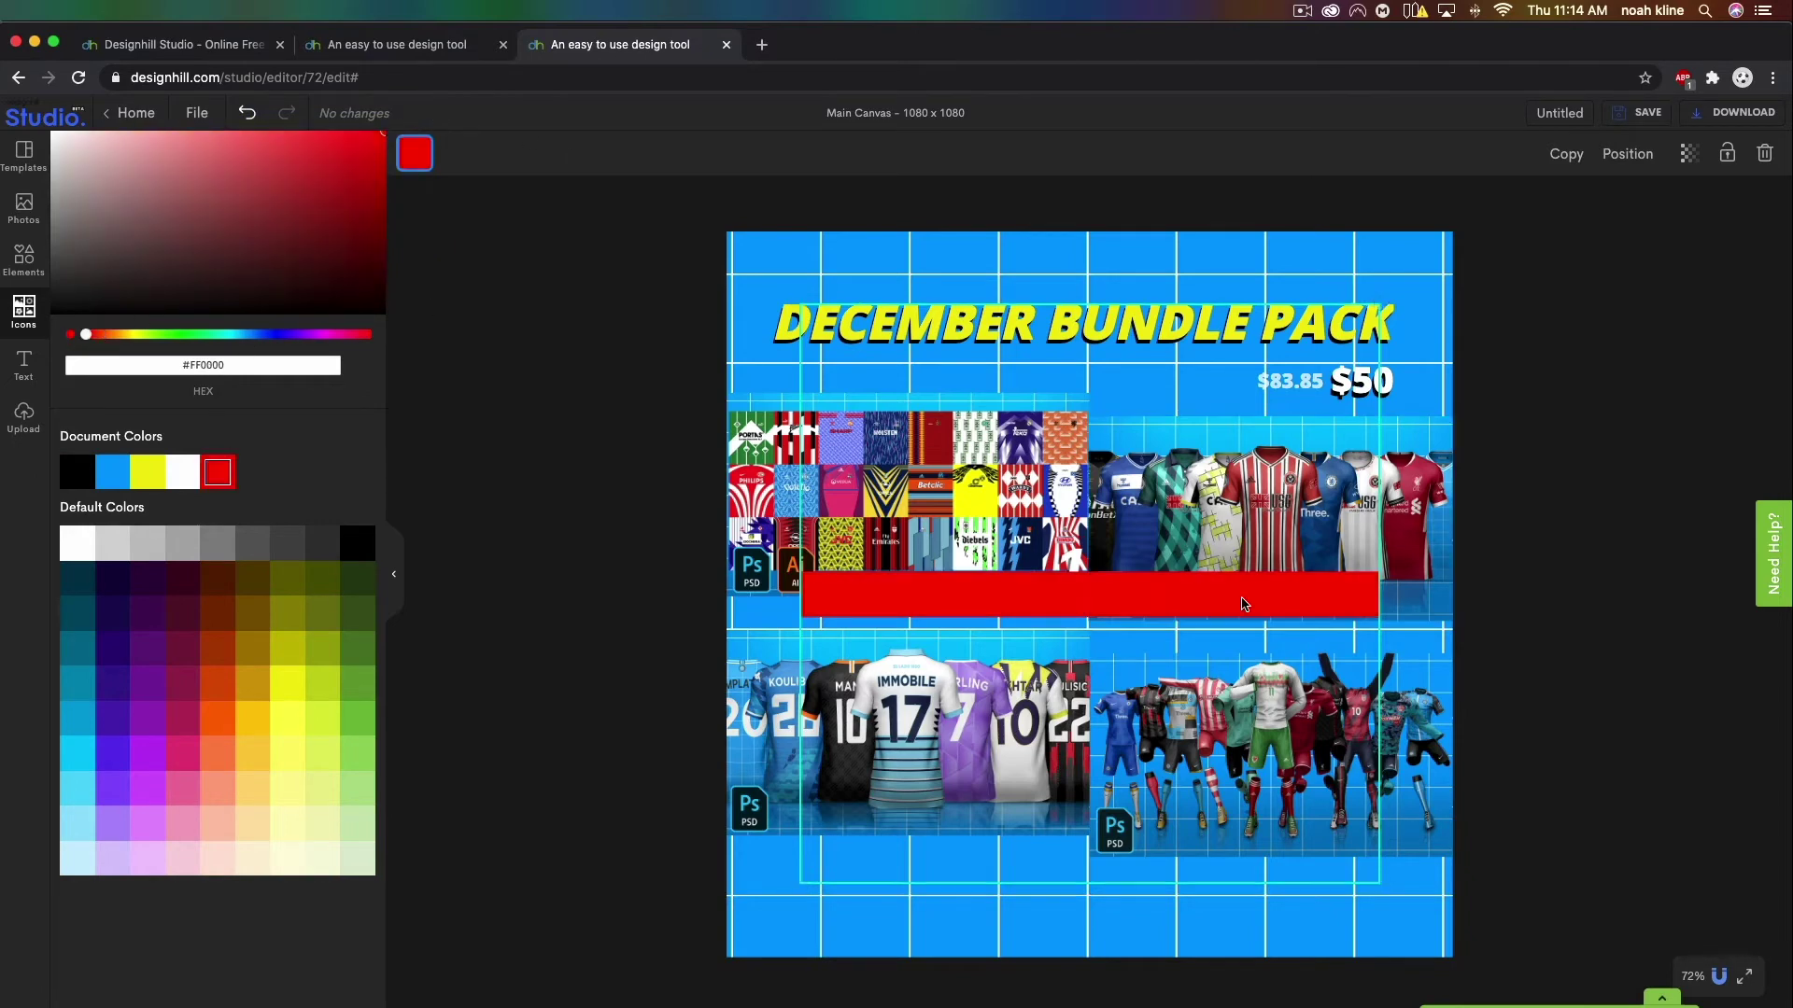
pyautogui.click(1242, 602)
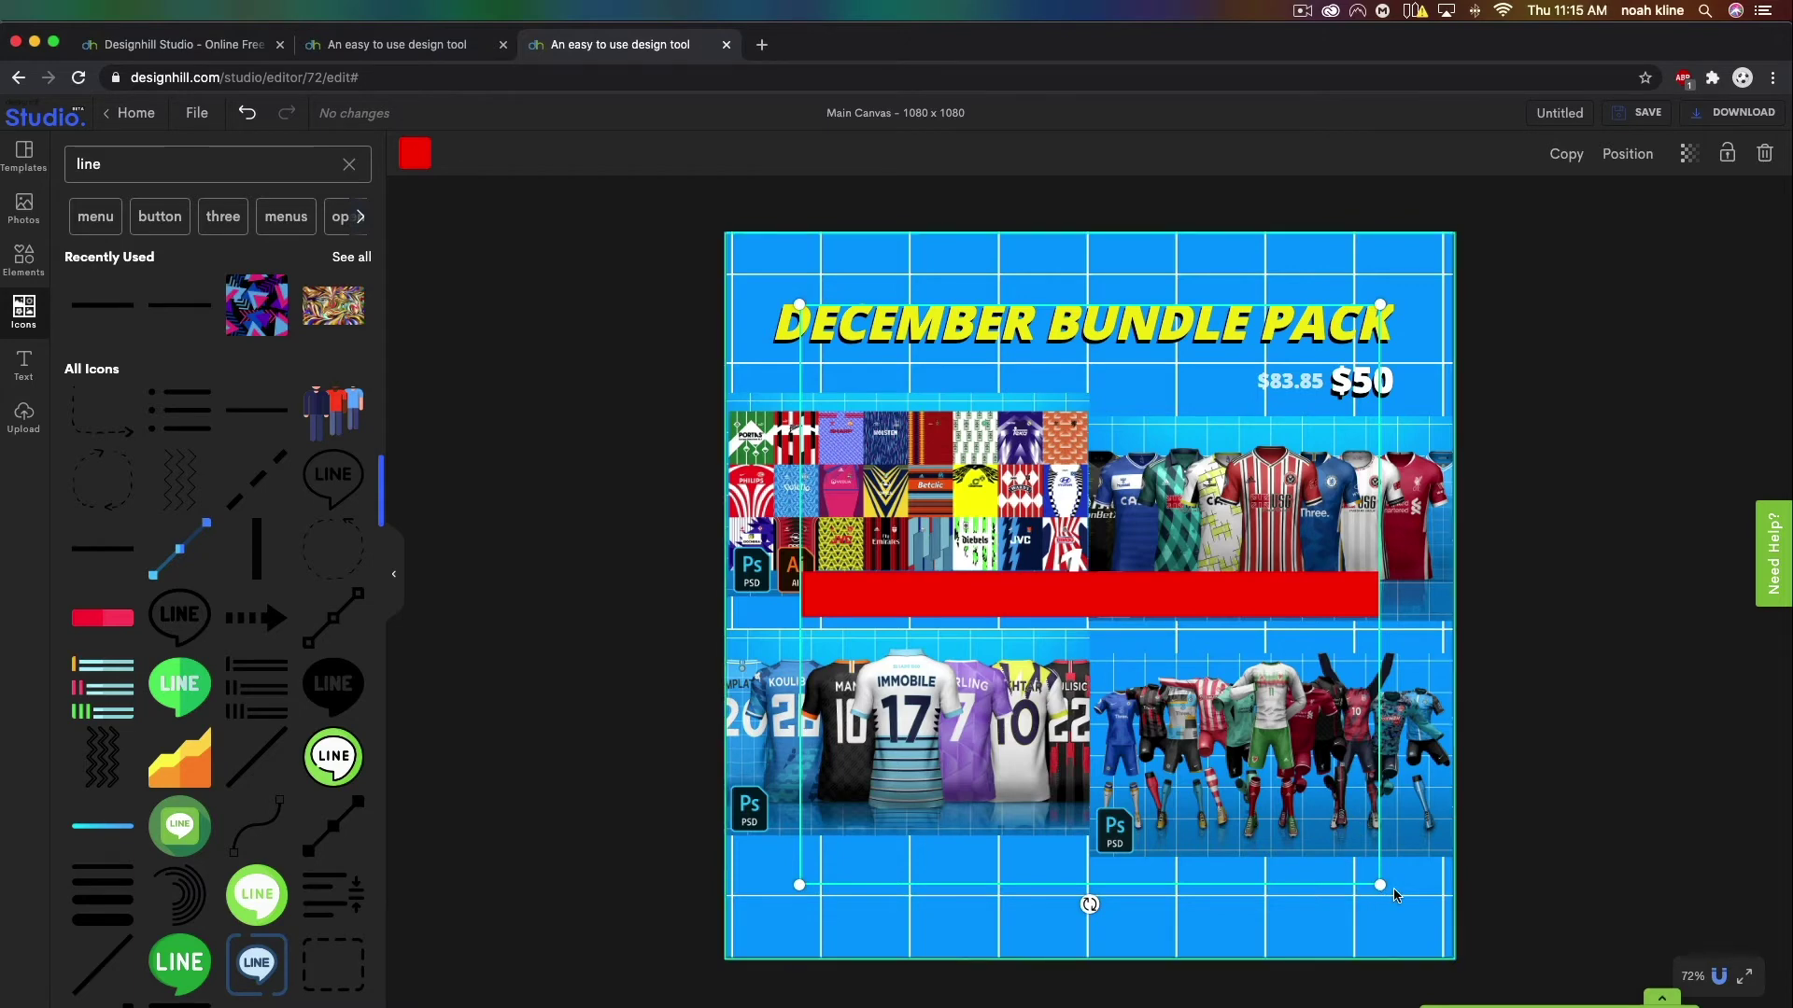
# Scale down the red line, tilt it slightly upward to the right and place it across the $83.85 price as a strikethrough.
pyautogui.moveTo(1380, 887); pyautogui.dragTo(1291, 386)
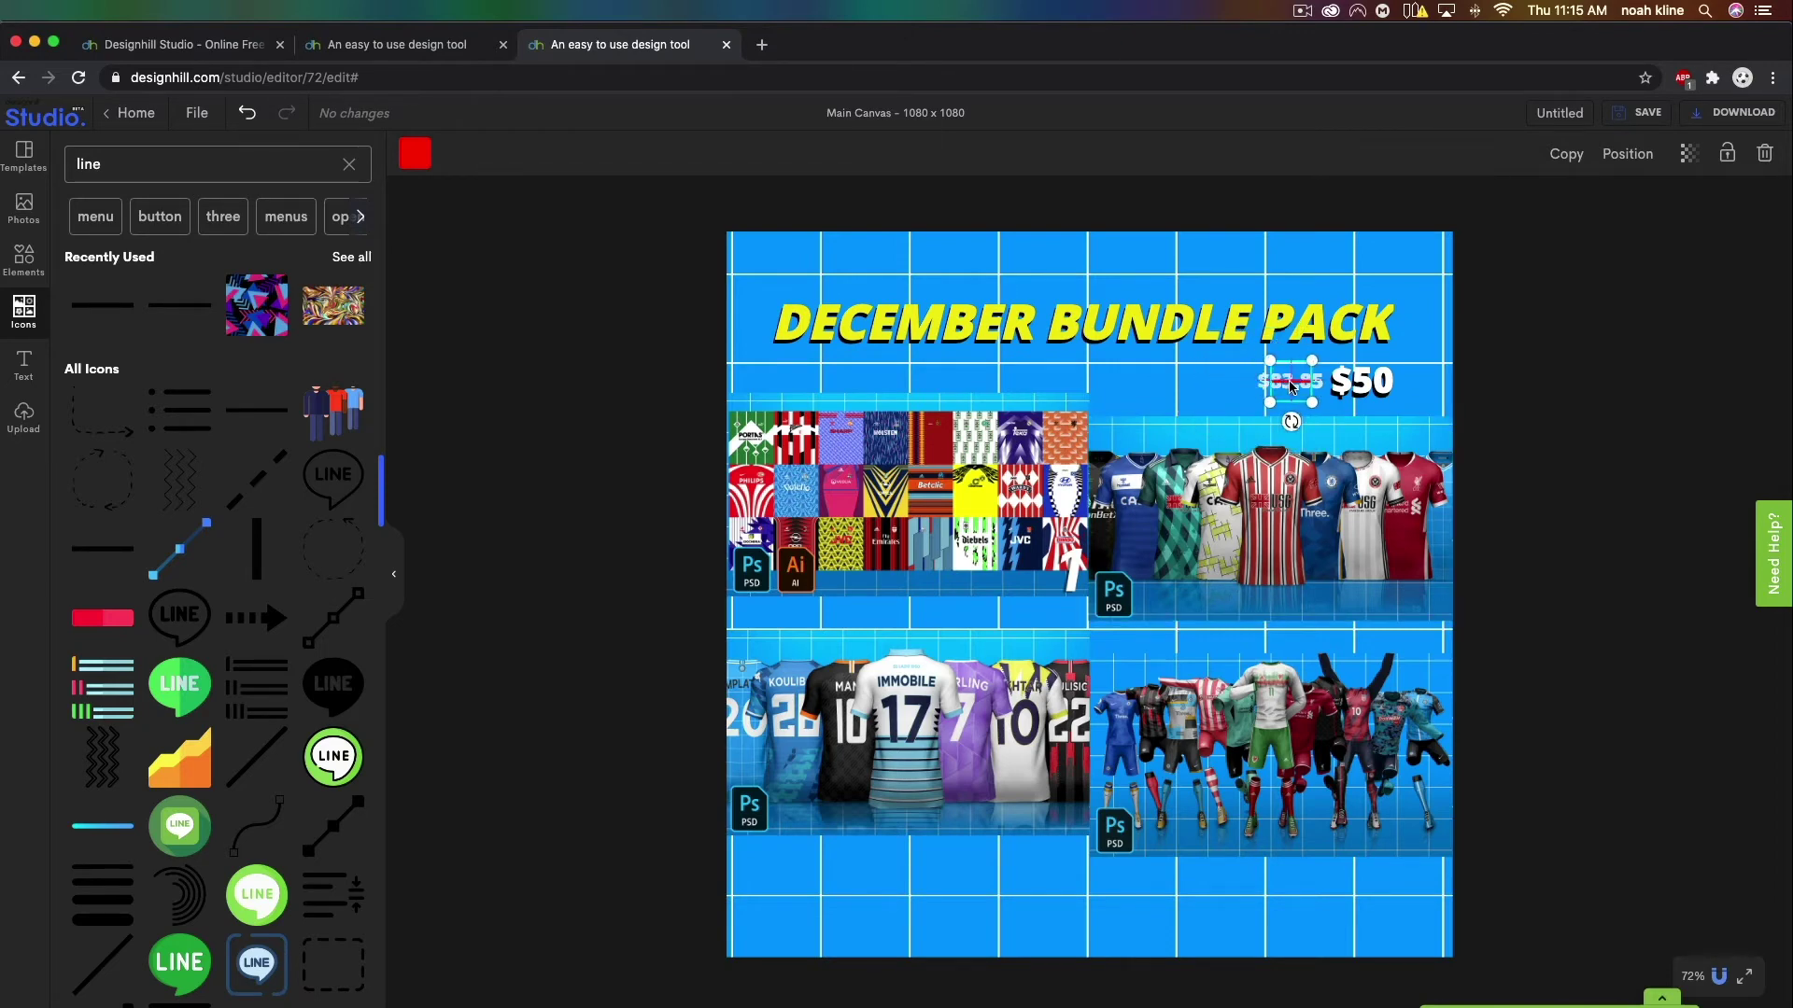
pyautogui.click(1697, 975)
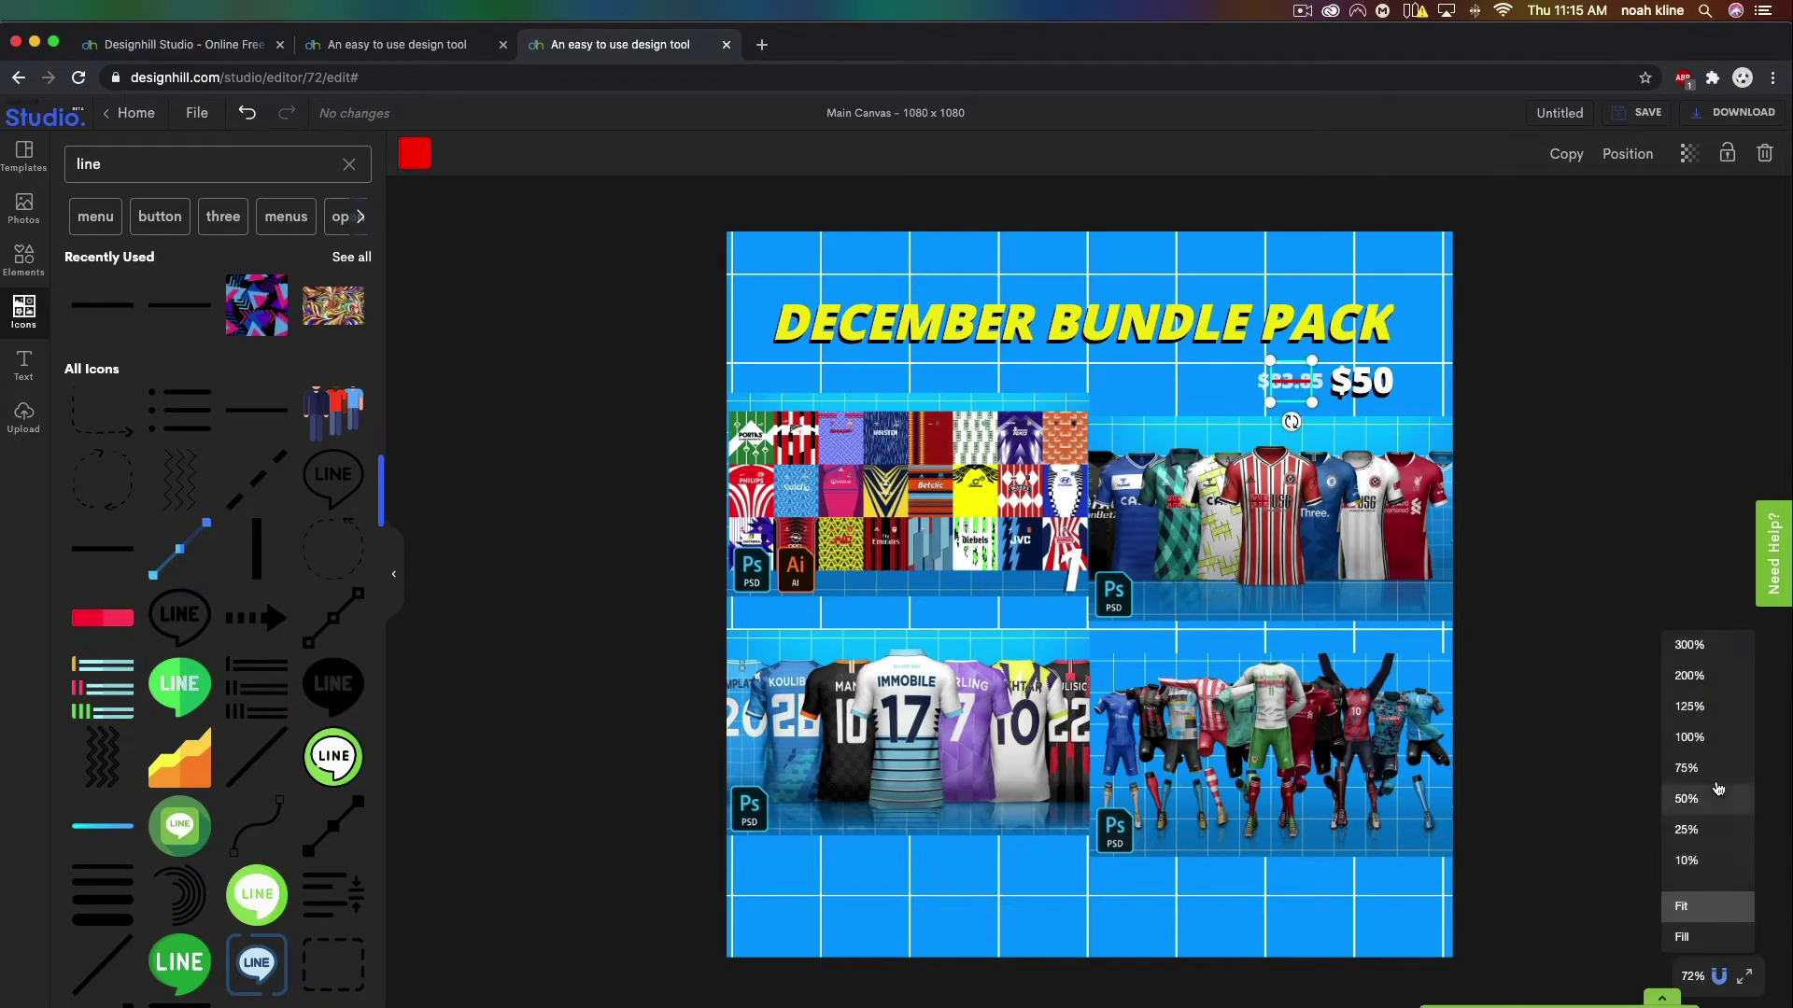
pyautogui.click(1704, 707)
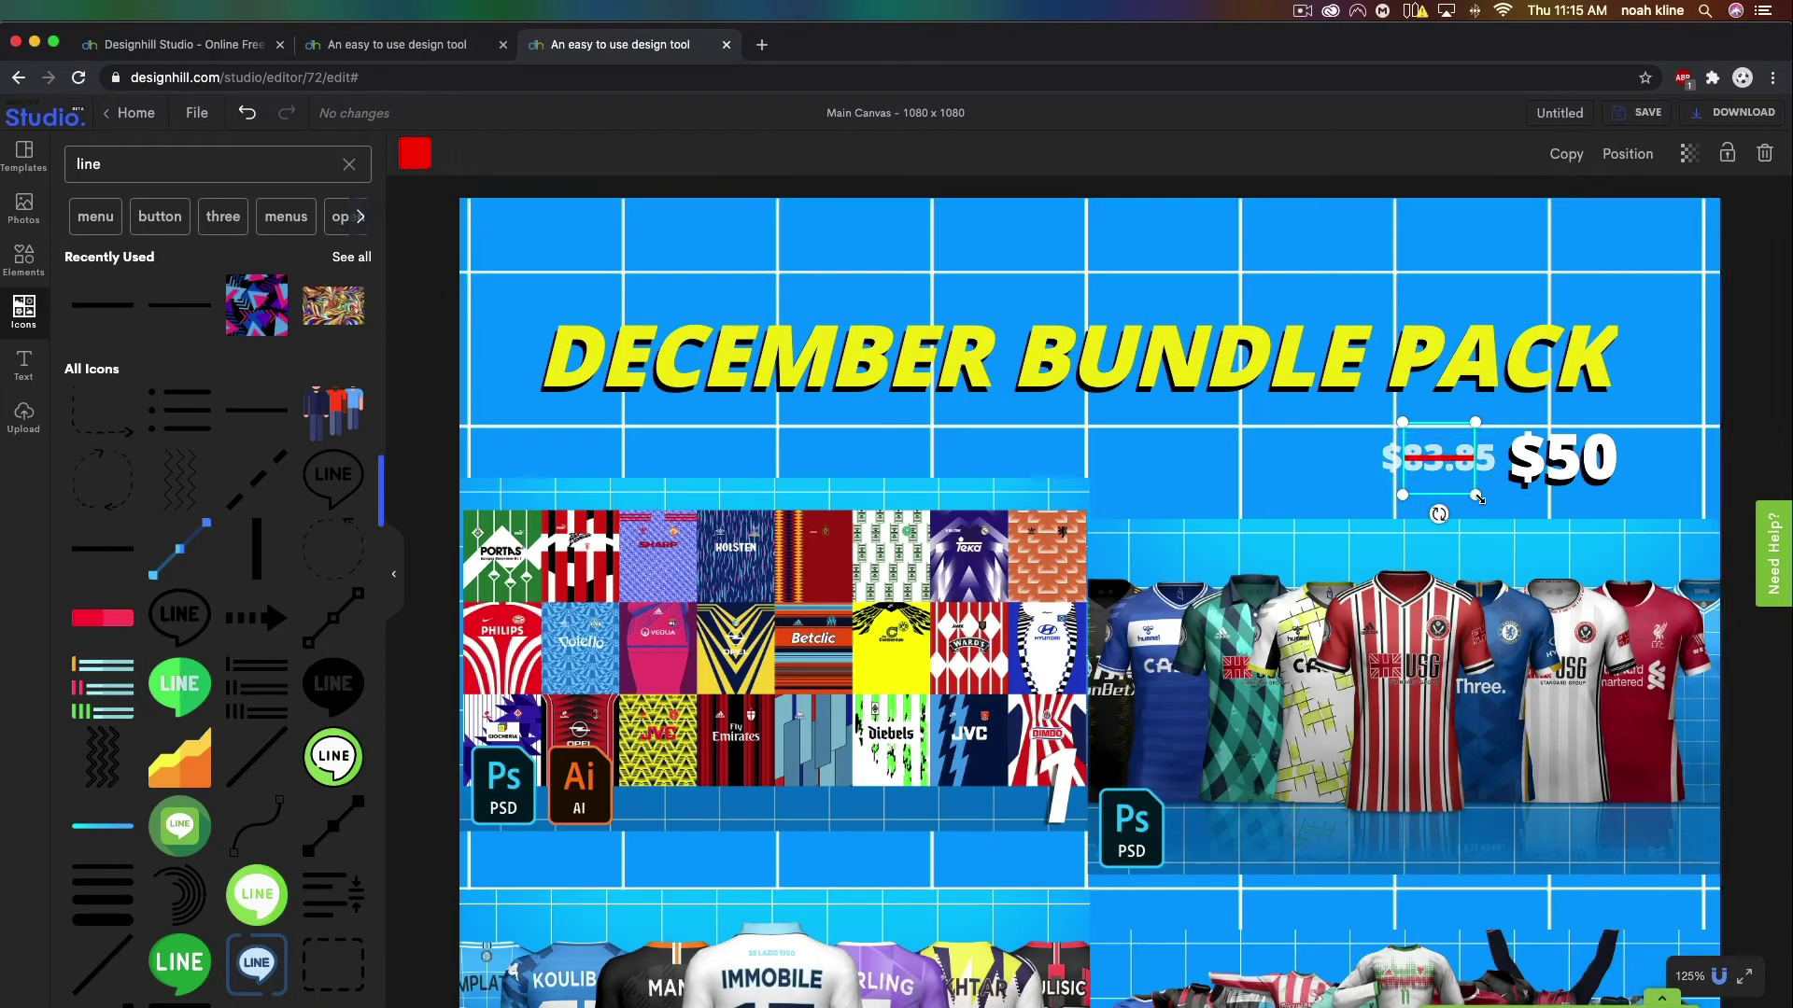
pyautogui.moveTo(1473, 493); pyautogui.dragTo(1466, 542)
pyautogui.moveTo(1447, 480); pyautogui.dragTo(1439, 466)
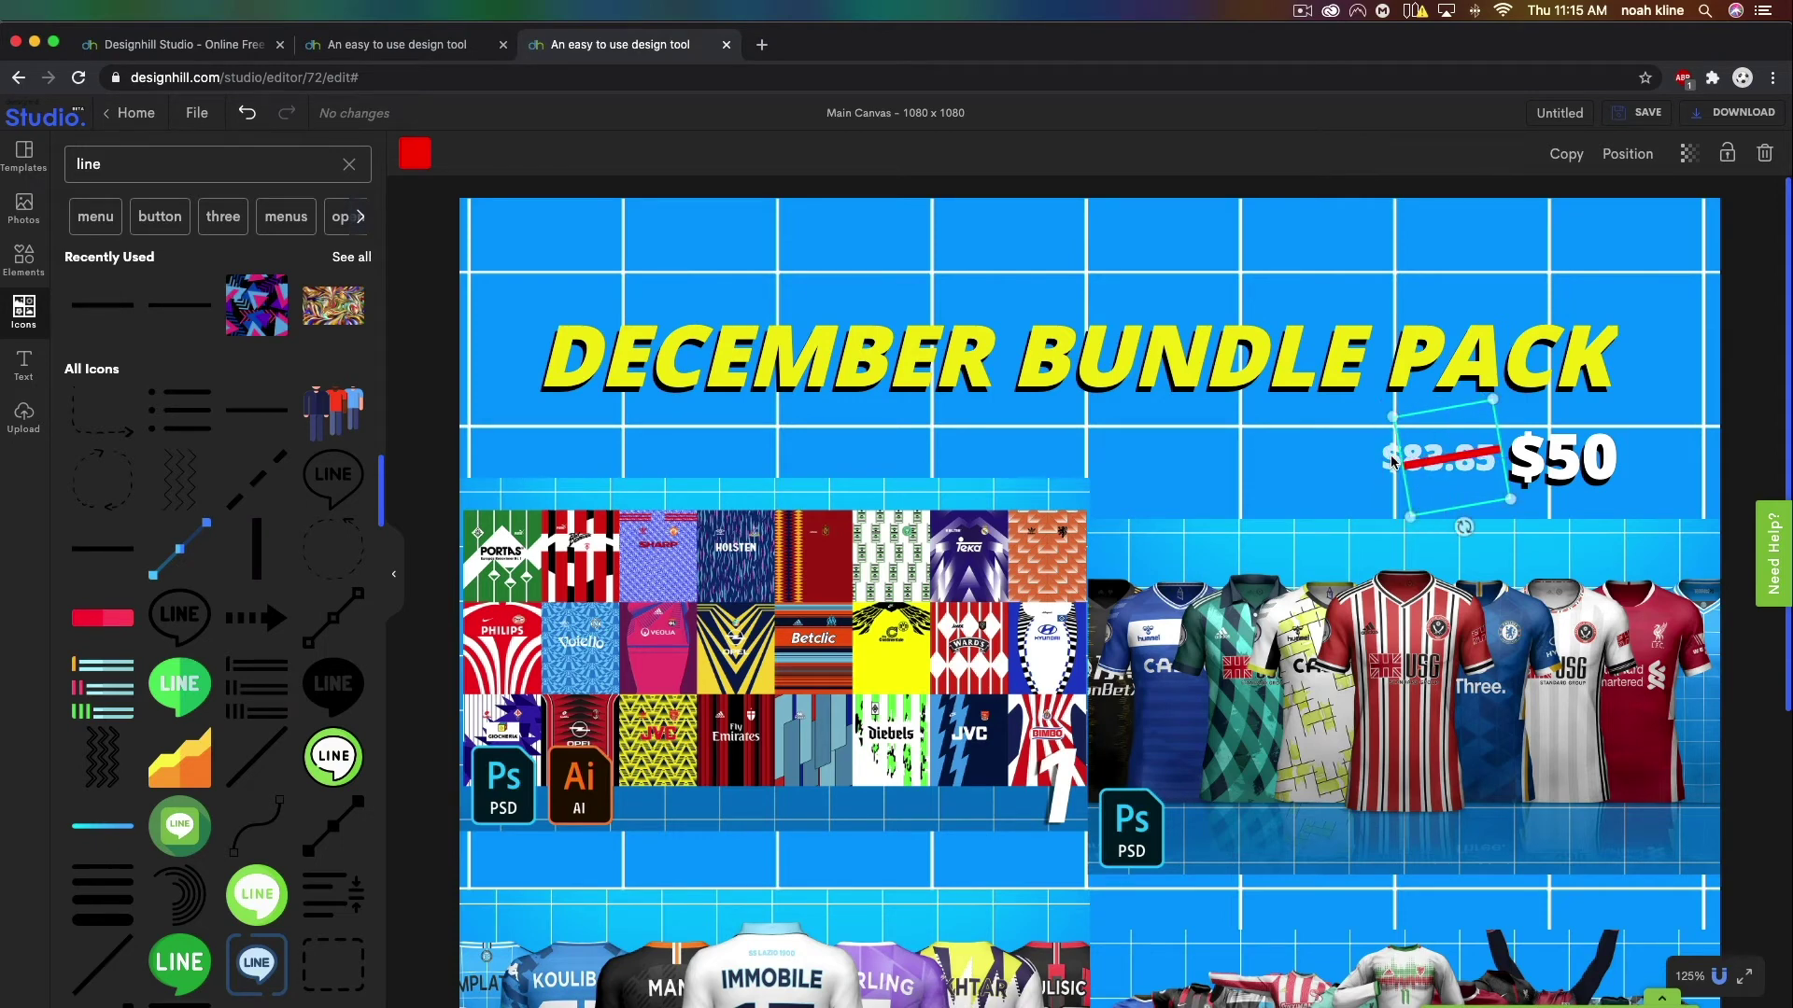
# Make the red strikethrough line slightly transparent and deselect it.
pyautogui.click(1688, 155)
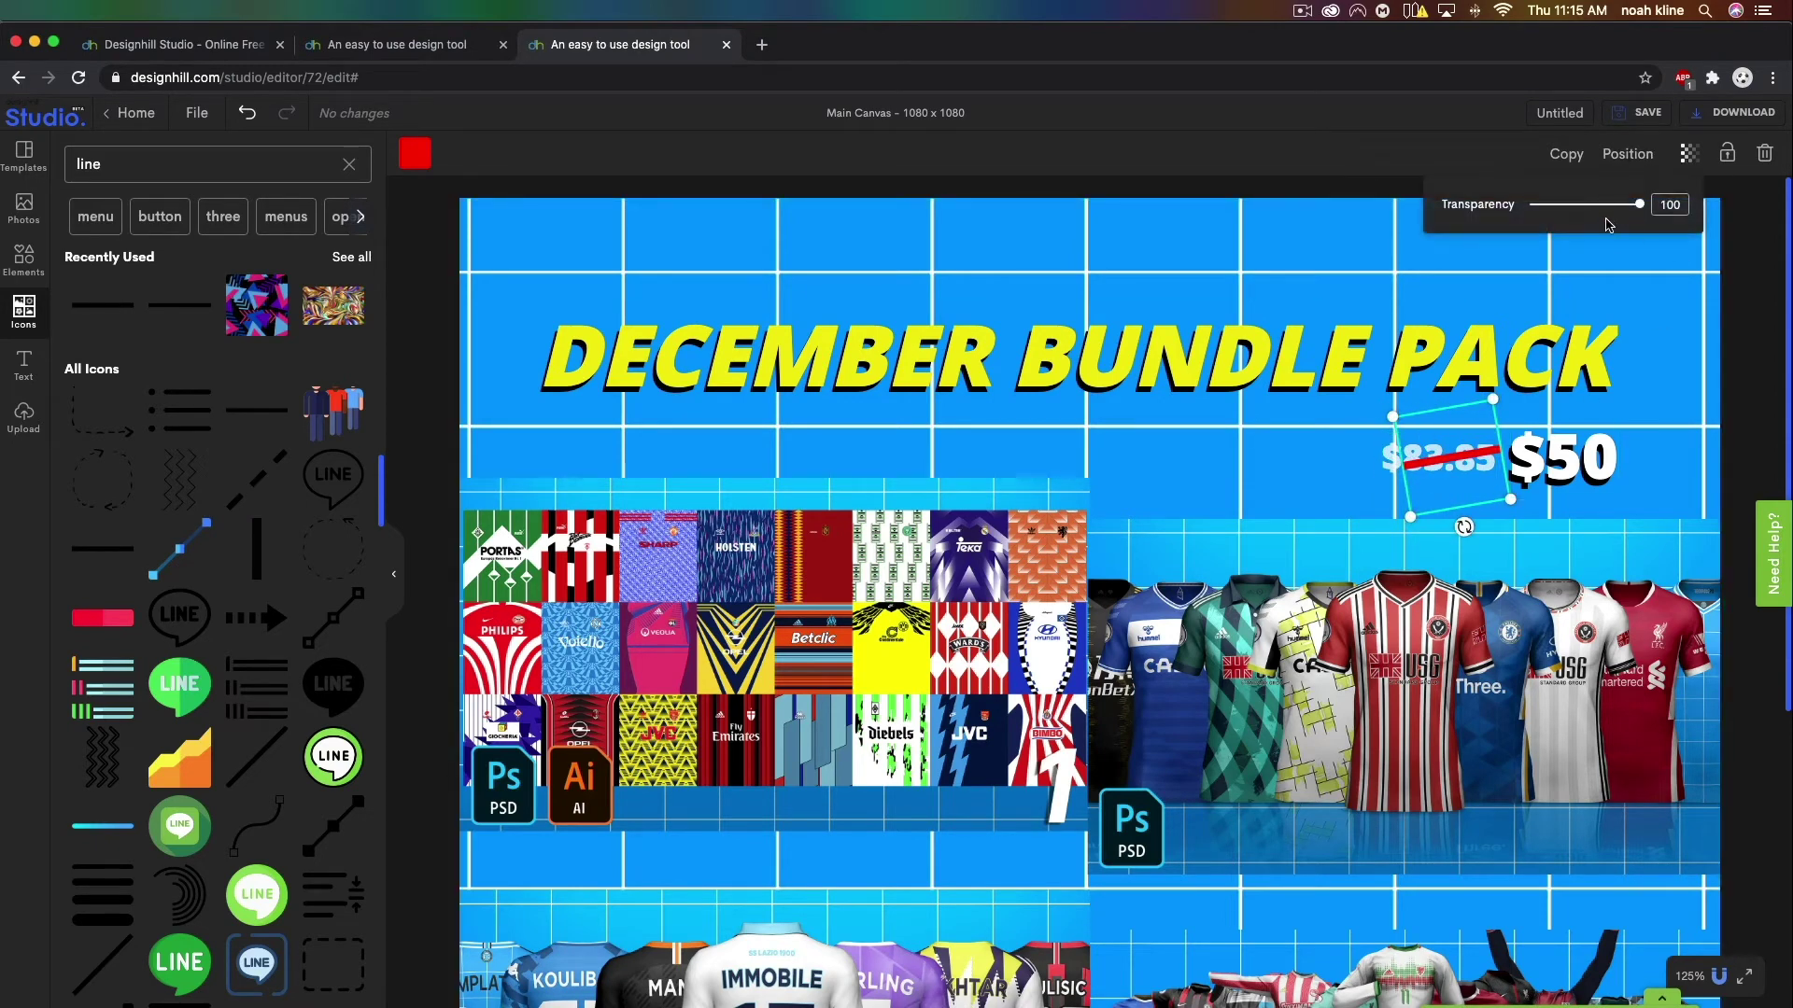
pyautogui.click(1607, 206)
pyautogui.click(1740, 361)
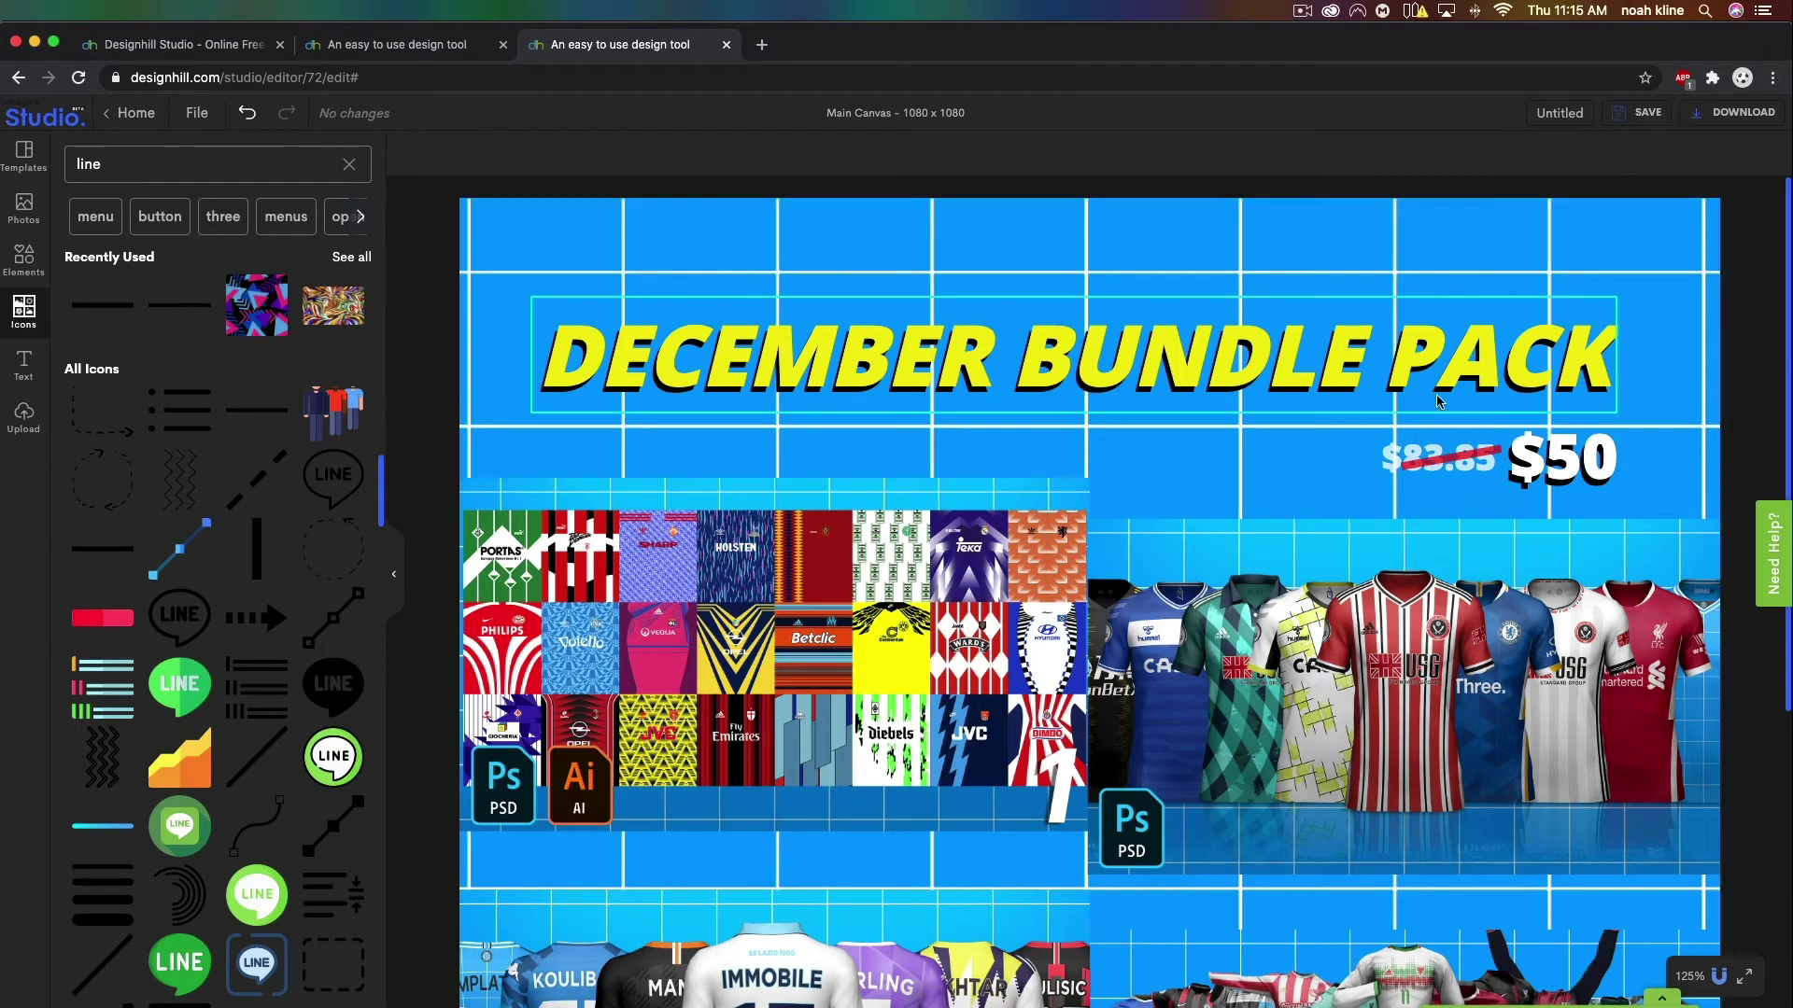
# Duplicate the $50 text, place the copy below the bottom mockups and widen its text box across the lower canvas.
pyautogui.click(1701, 988)
pyautogui.click(1675, 905)
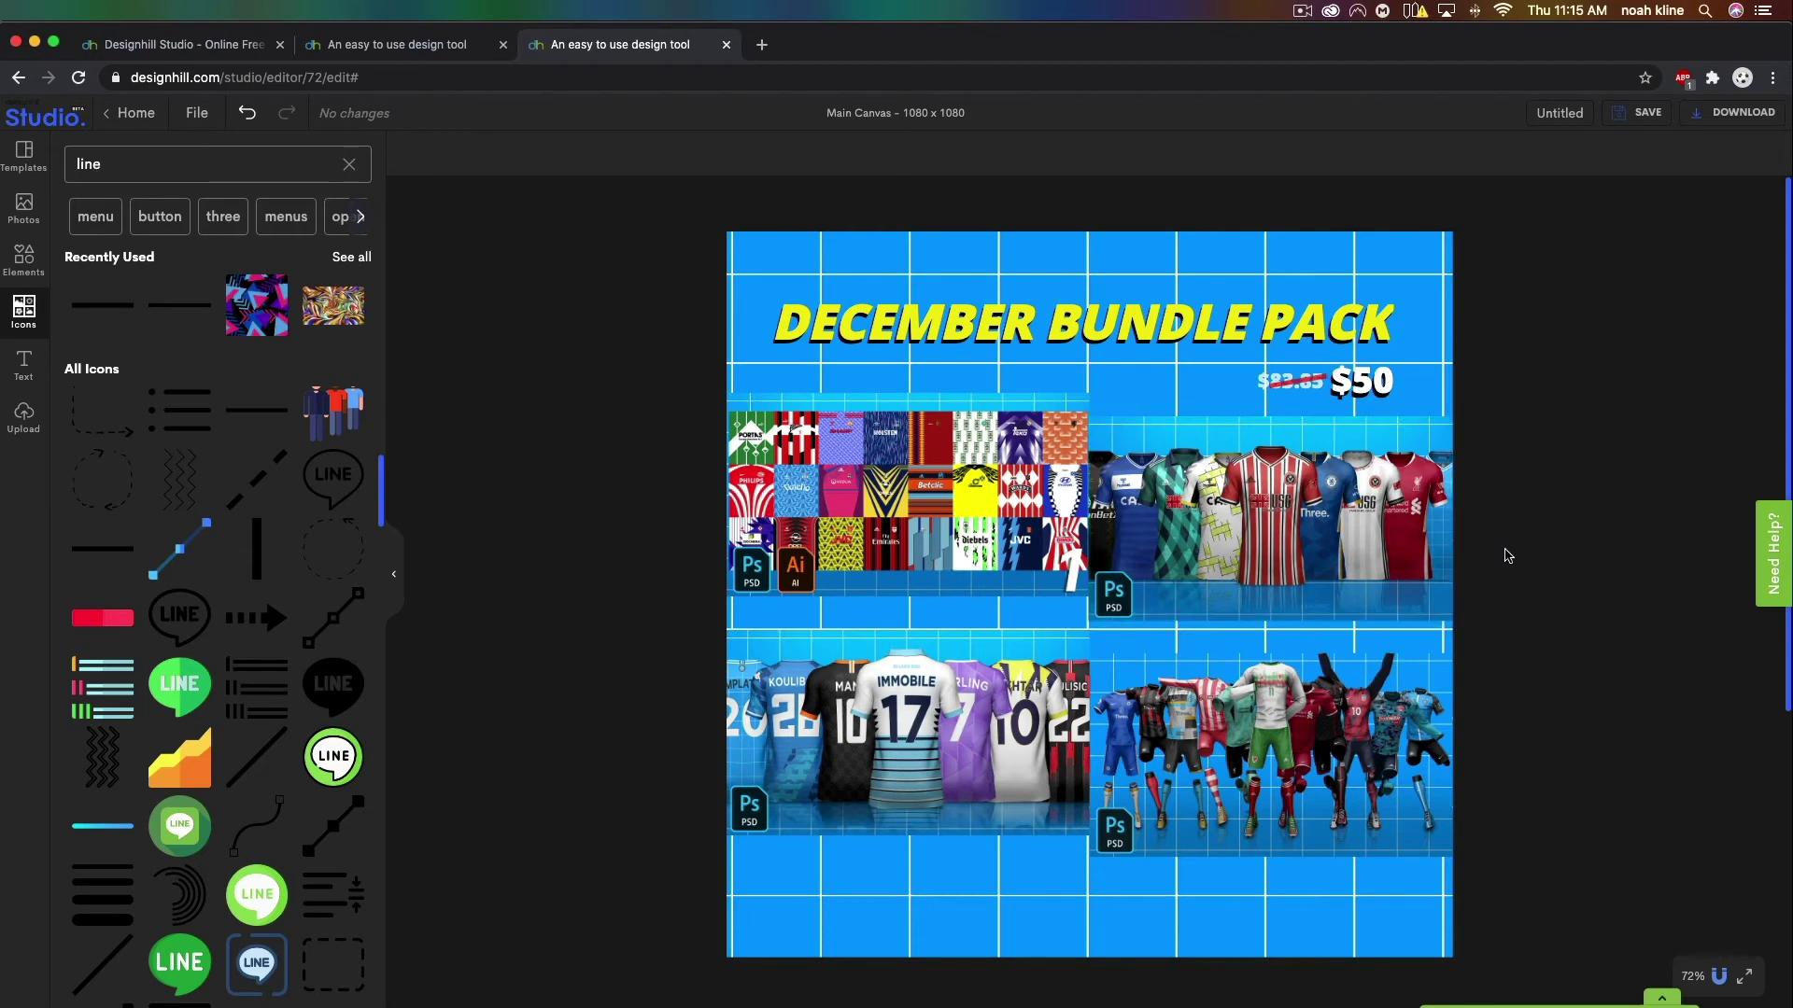
pyautogui.click(1367, 383)
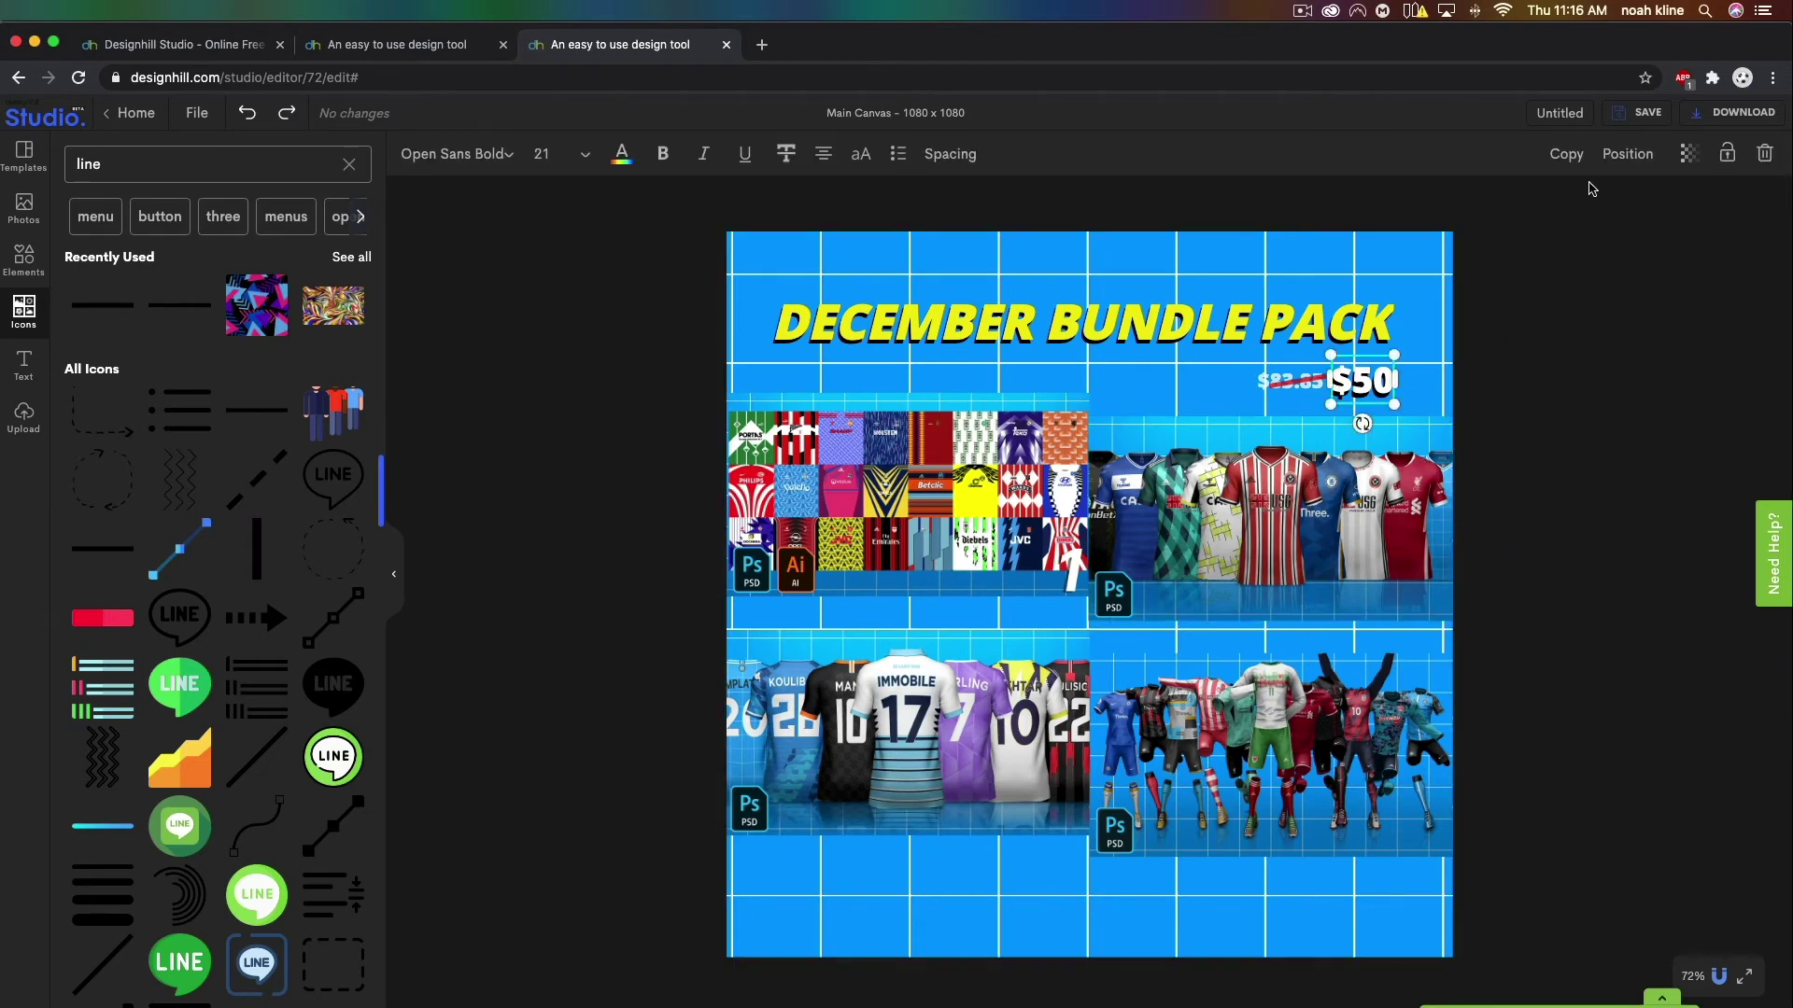
pyautogui.click(1565, 155)
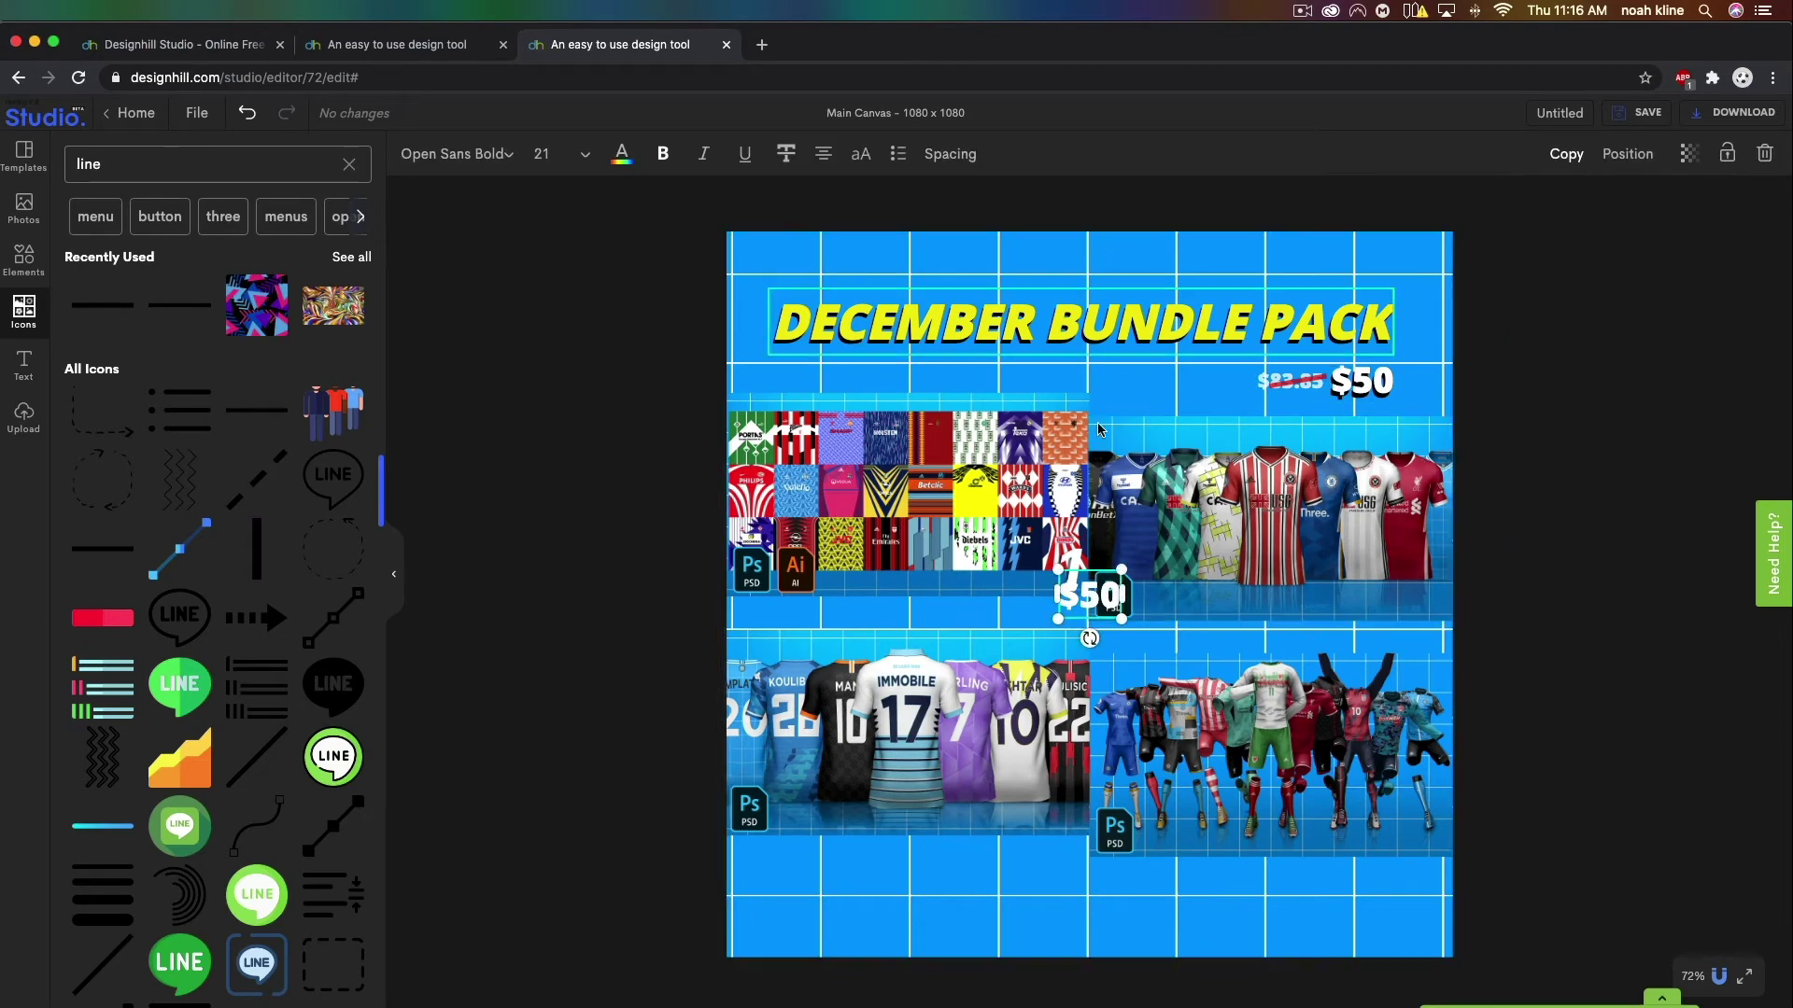
pyautogui.moveTo(1091, 598); pyautogui.dragTo(900, 910)
pyautogui.moveTo(1128, 910); pyautogui.dragTo(1382, 919)
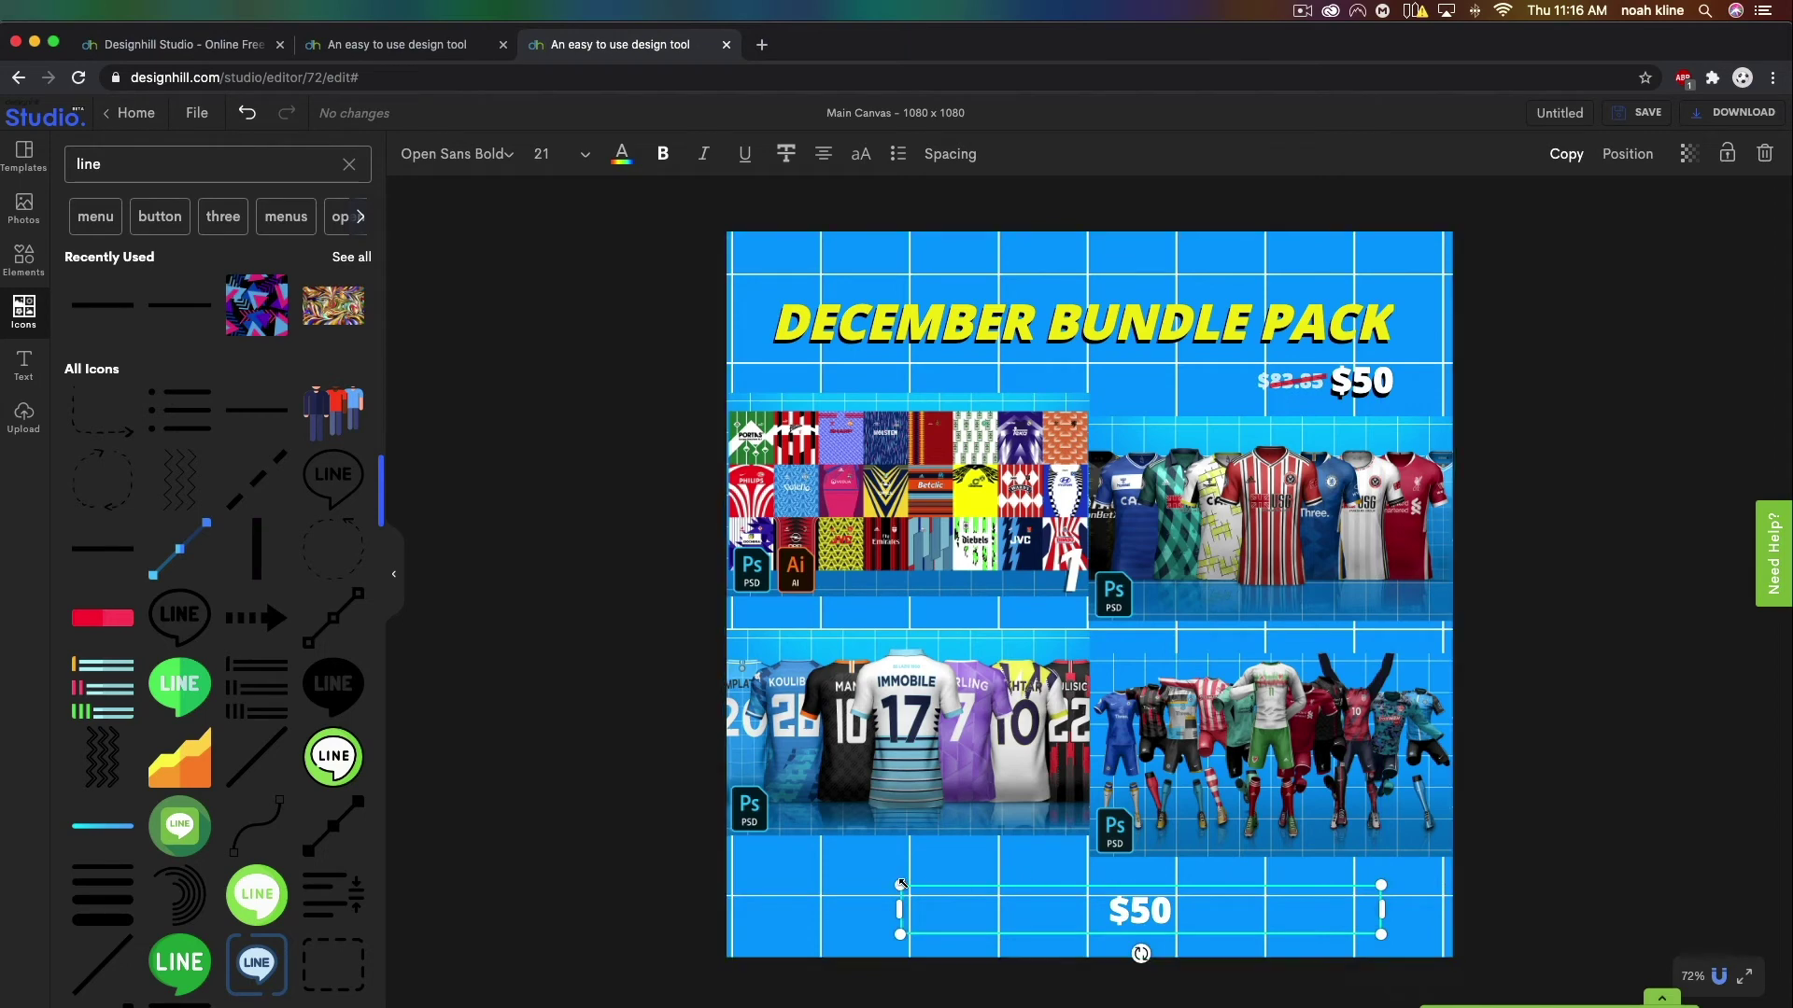
pyautogui.moveTo(900, 883); pyautogui.dragTo(866, 885)
# Replace the copied $50 text at the canvas bottom with "Classic kit patterns".
pyautogui.doubleClick(1114, 912)
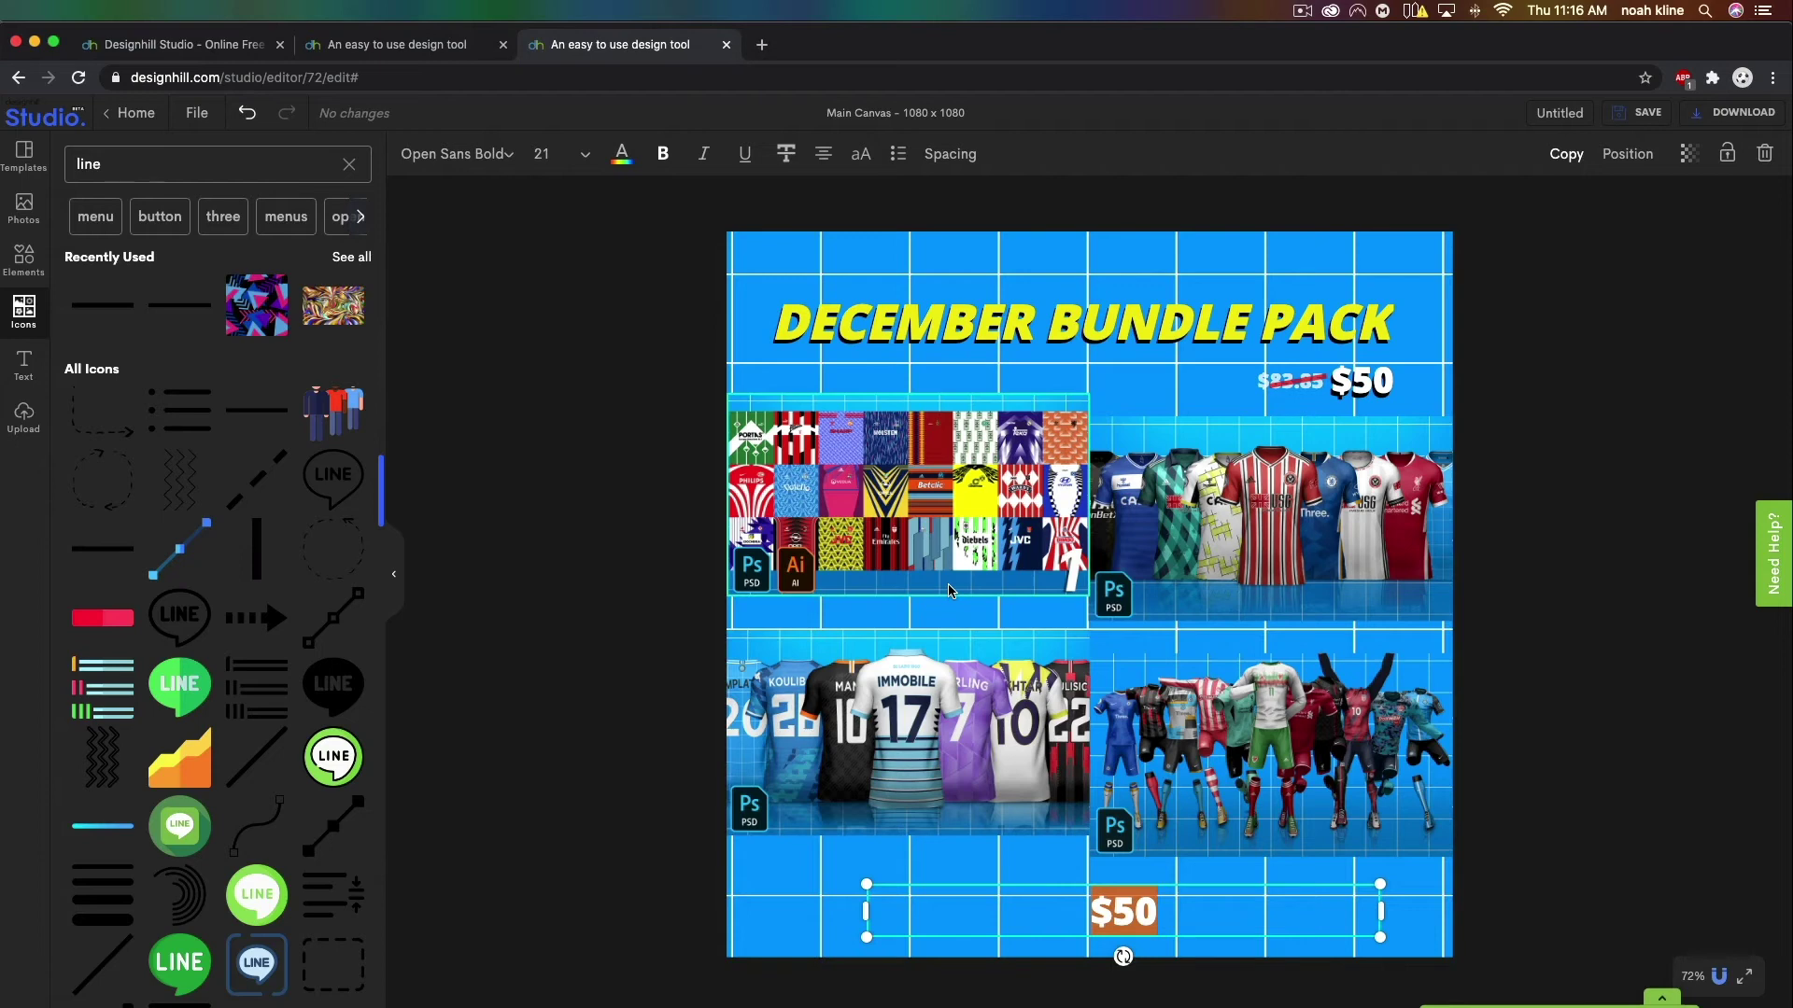
pyautogui.write('Classi')
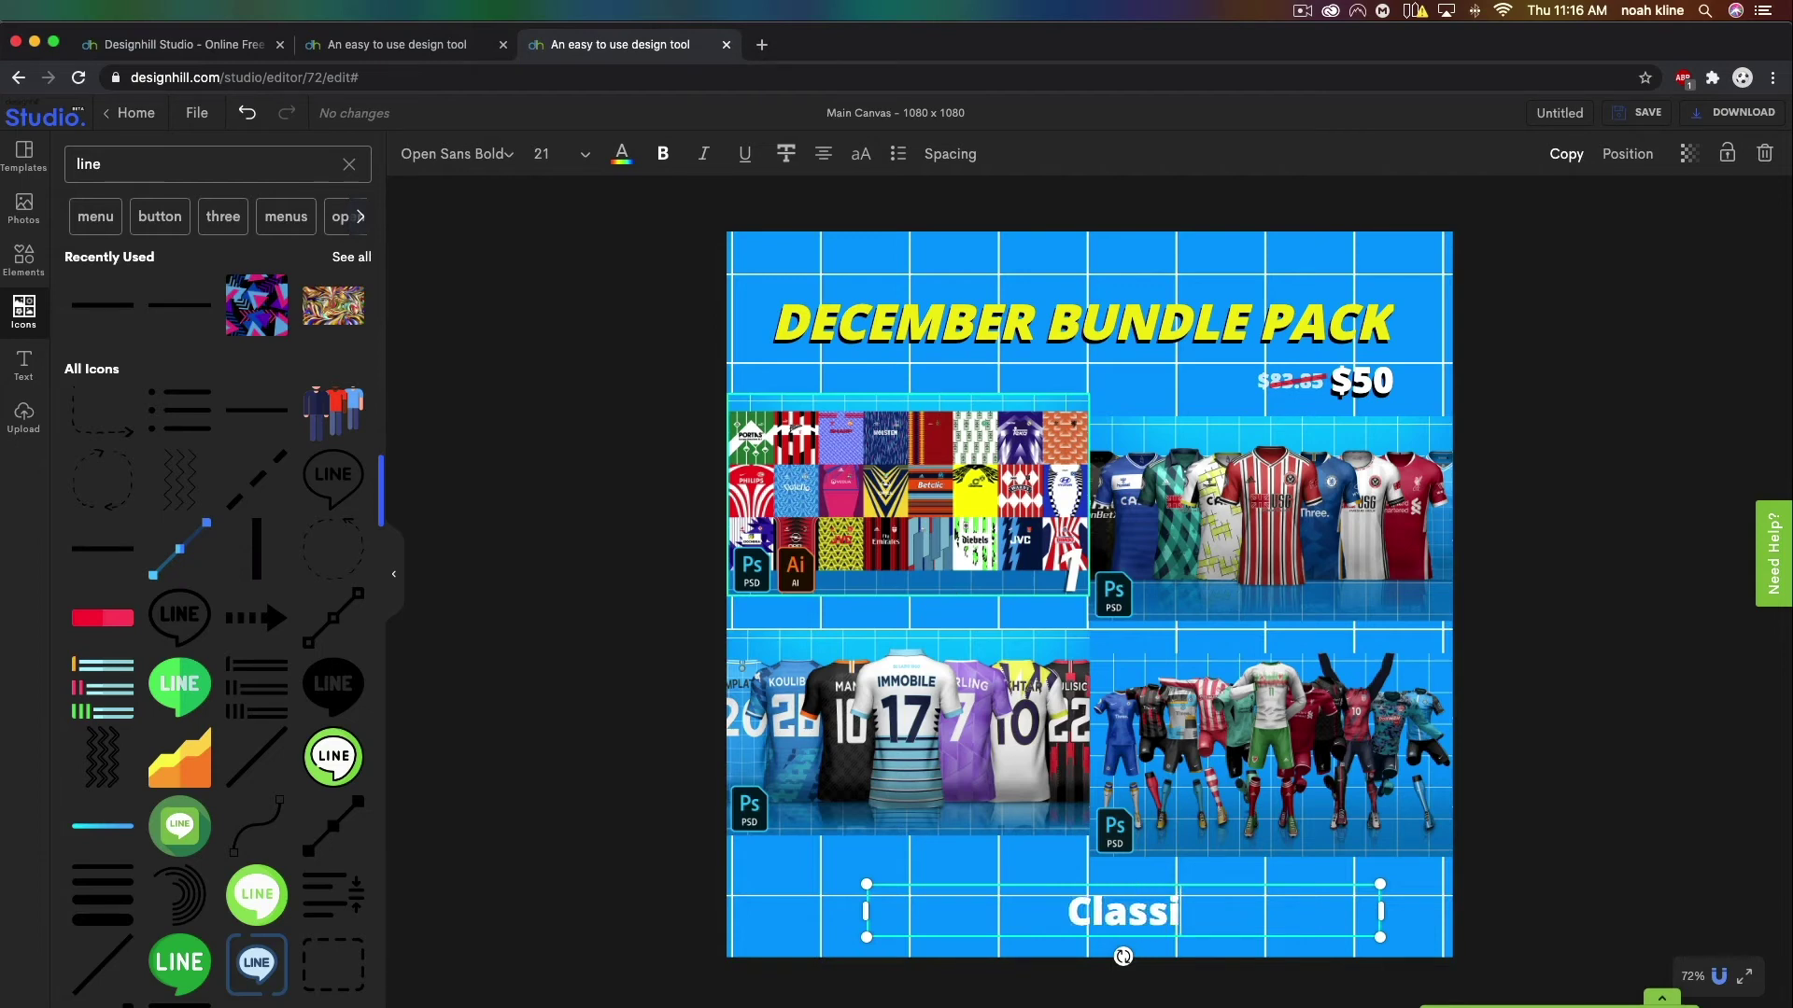
pyautogui.write('c kit patterns')
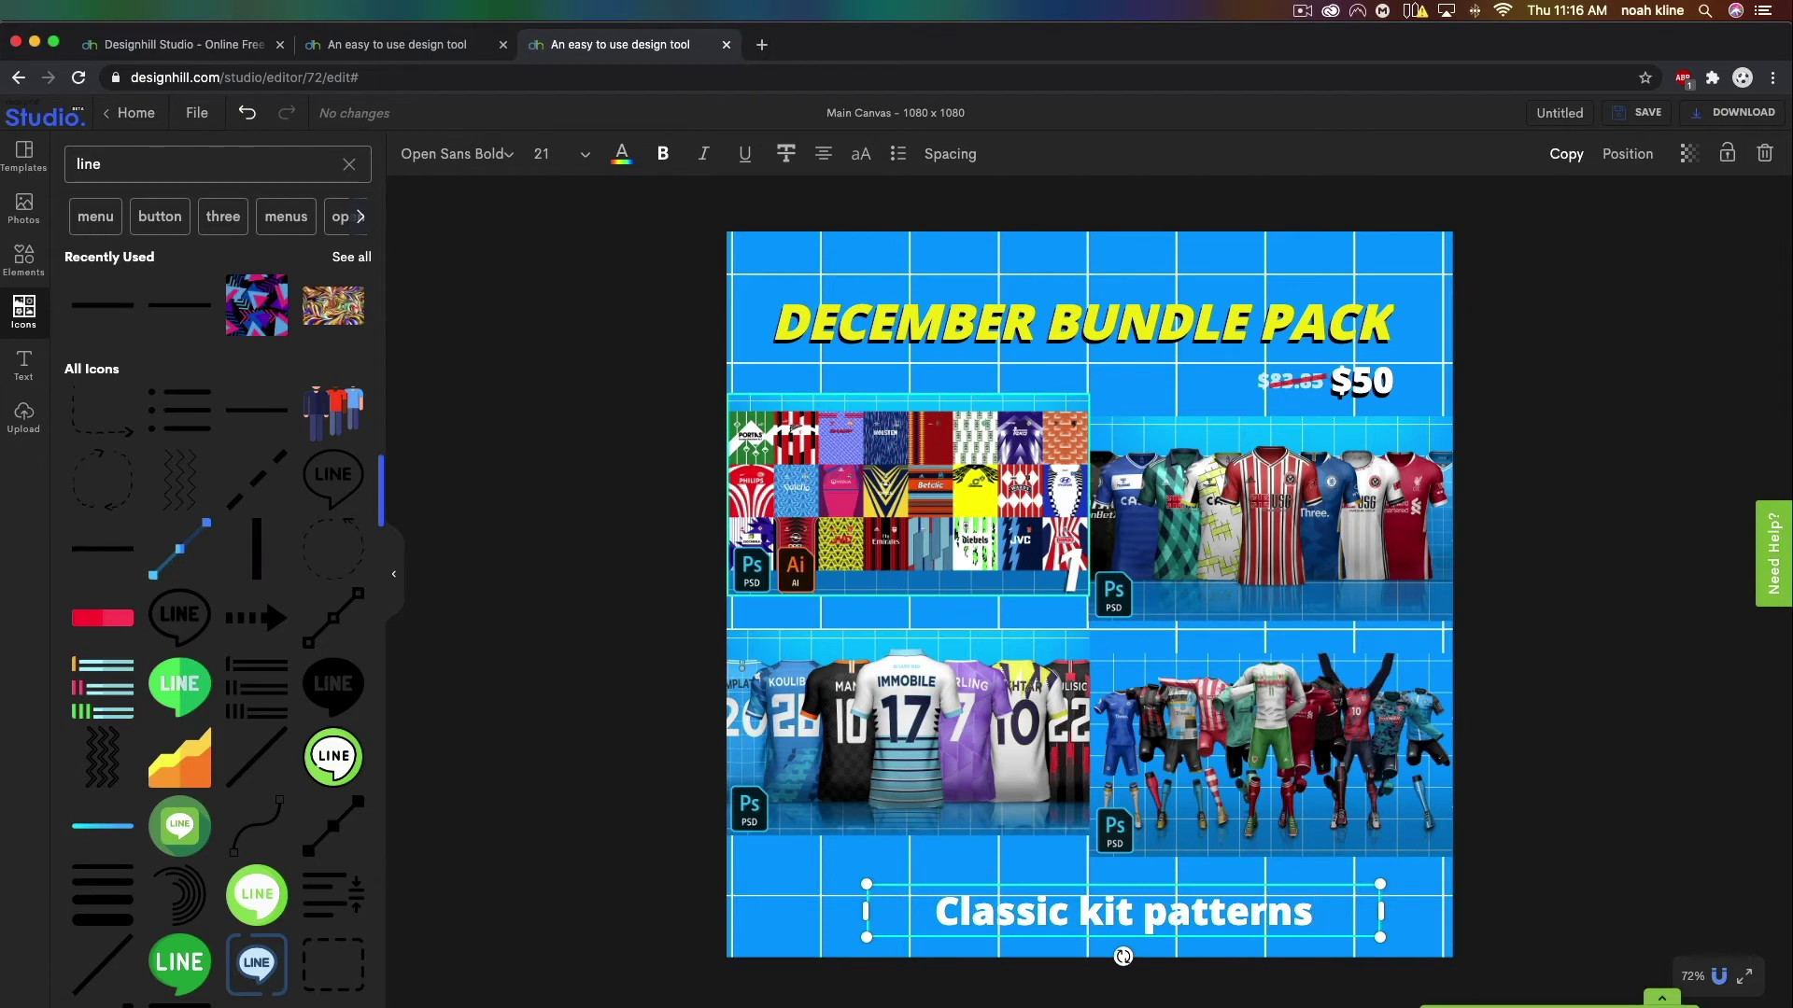
# Set the "Classic kit patterns" caption's font size to 12 and widen its text box almost to the canvas's right edge.
pyautogui.press('super+a')
pyautogui.click(585, 155)
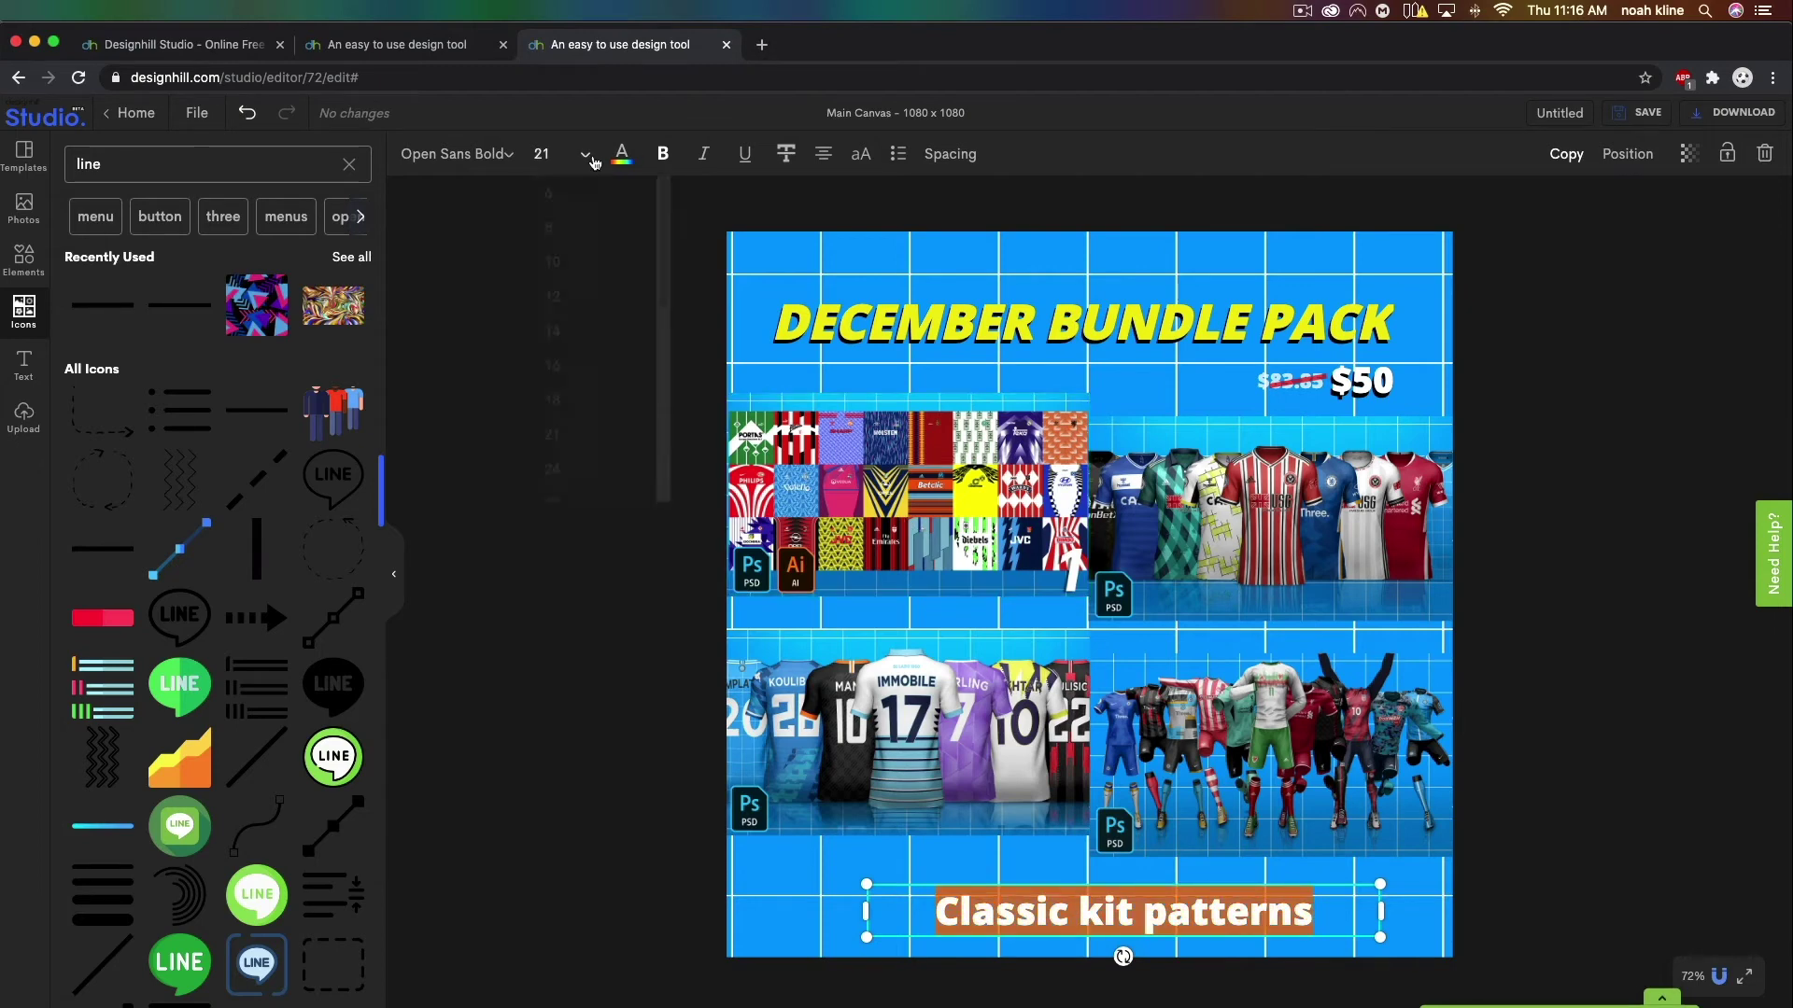
pyautogui.click(587, 310)
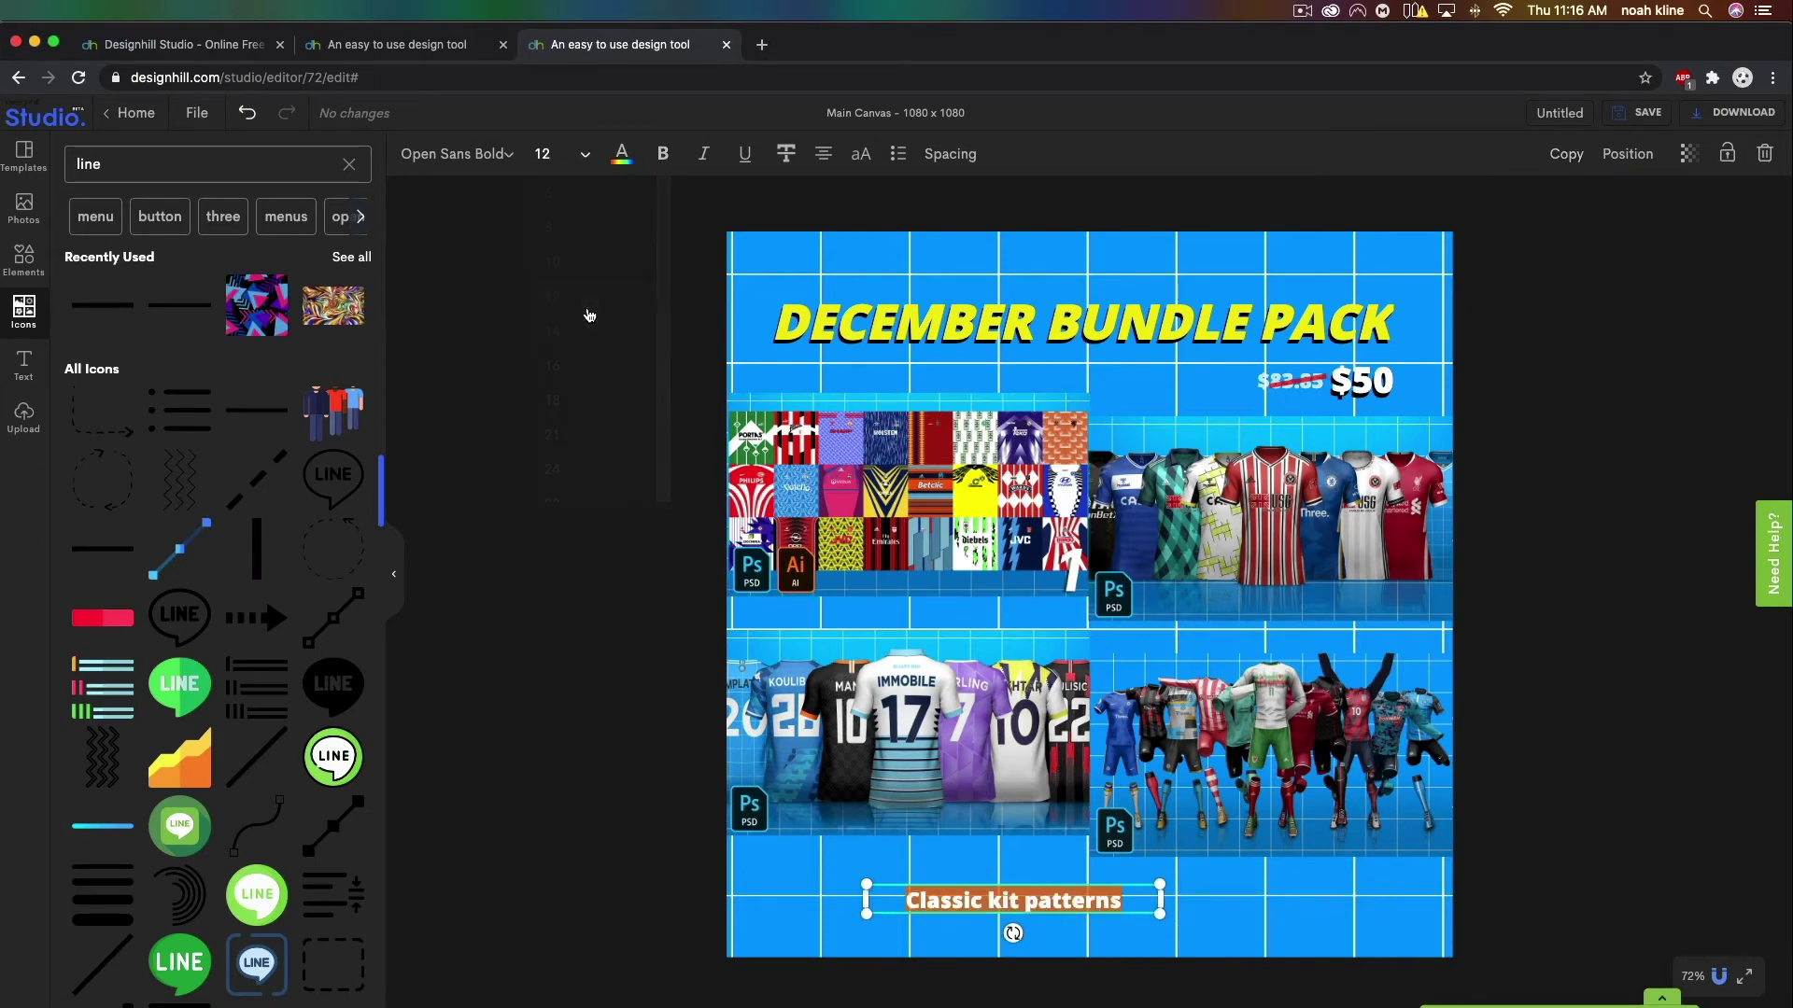
pyautogui.click(1220, 960)
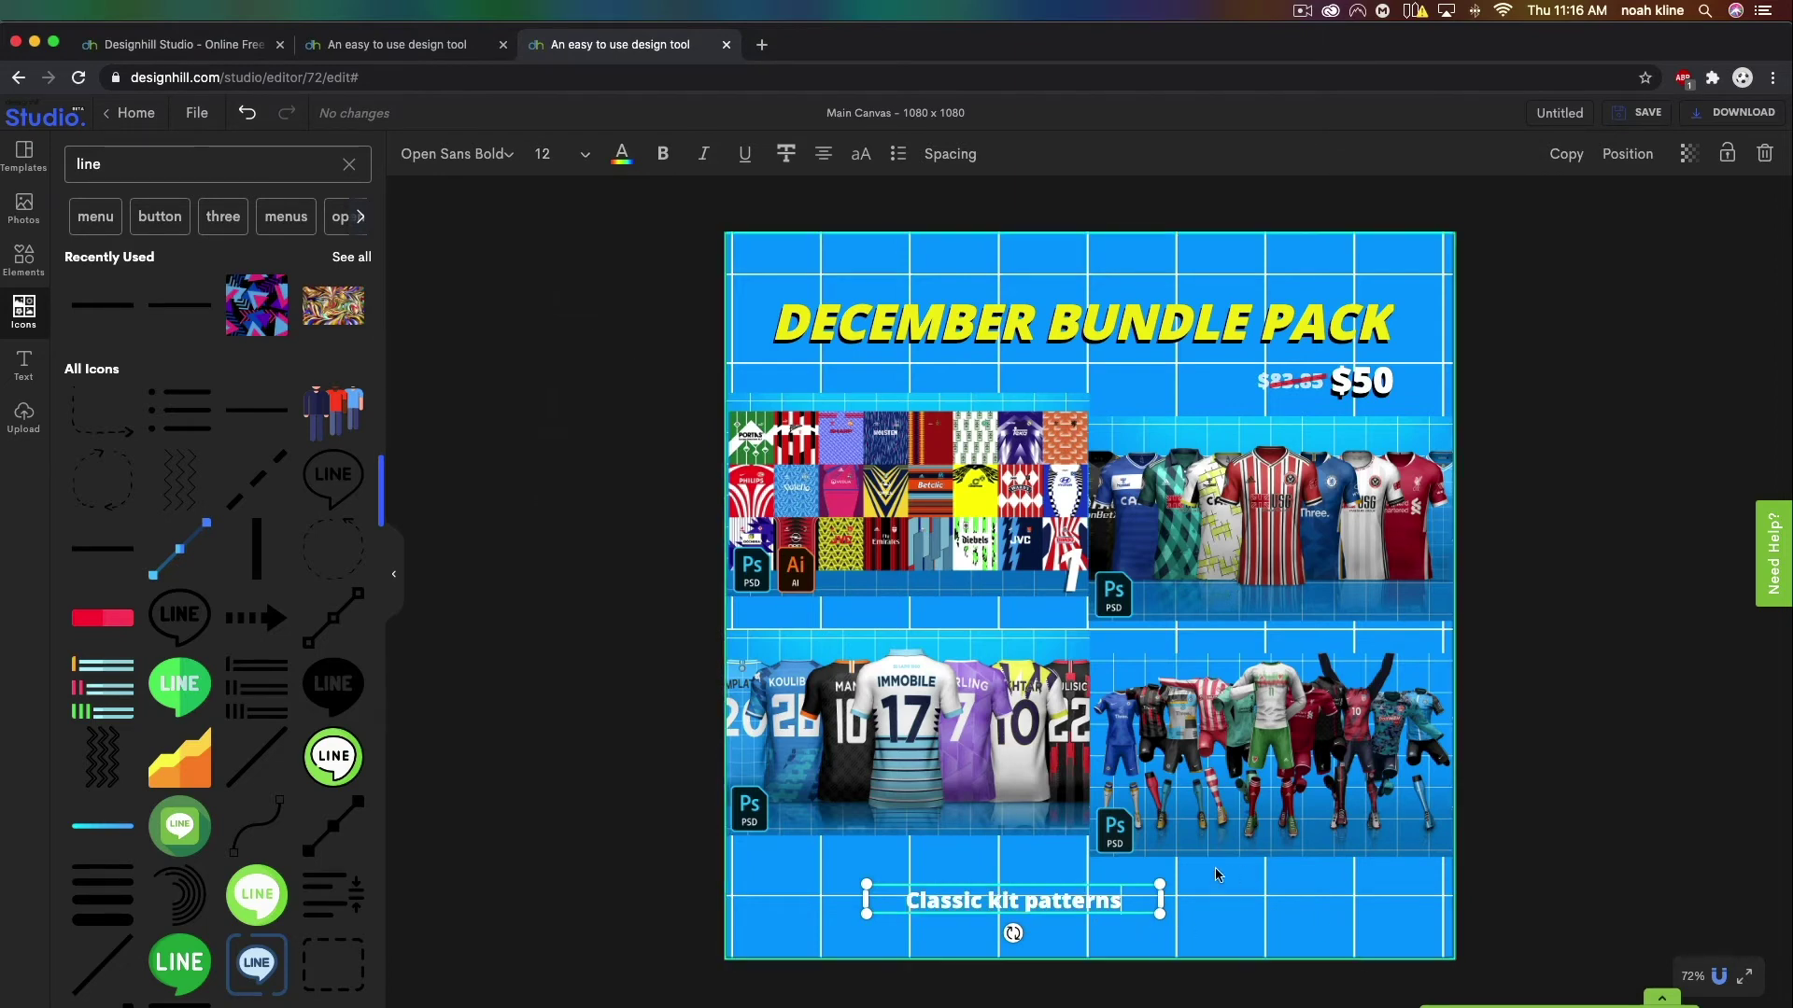
pyautogui.moveTo(1158, 904); pyautogui.dragTo(1414, 902)
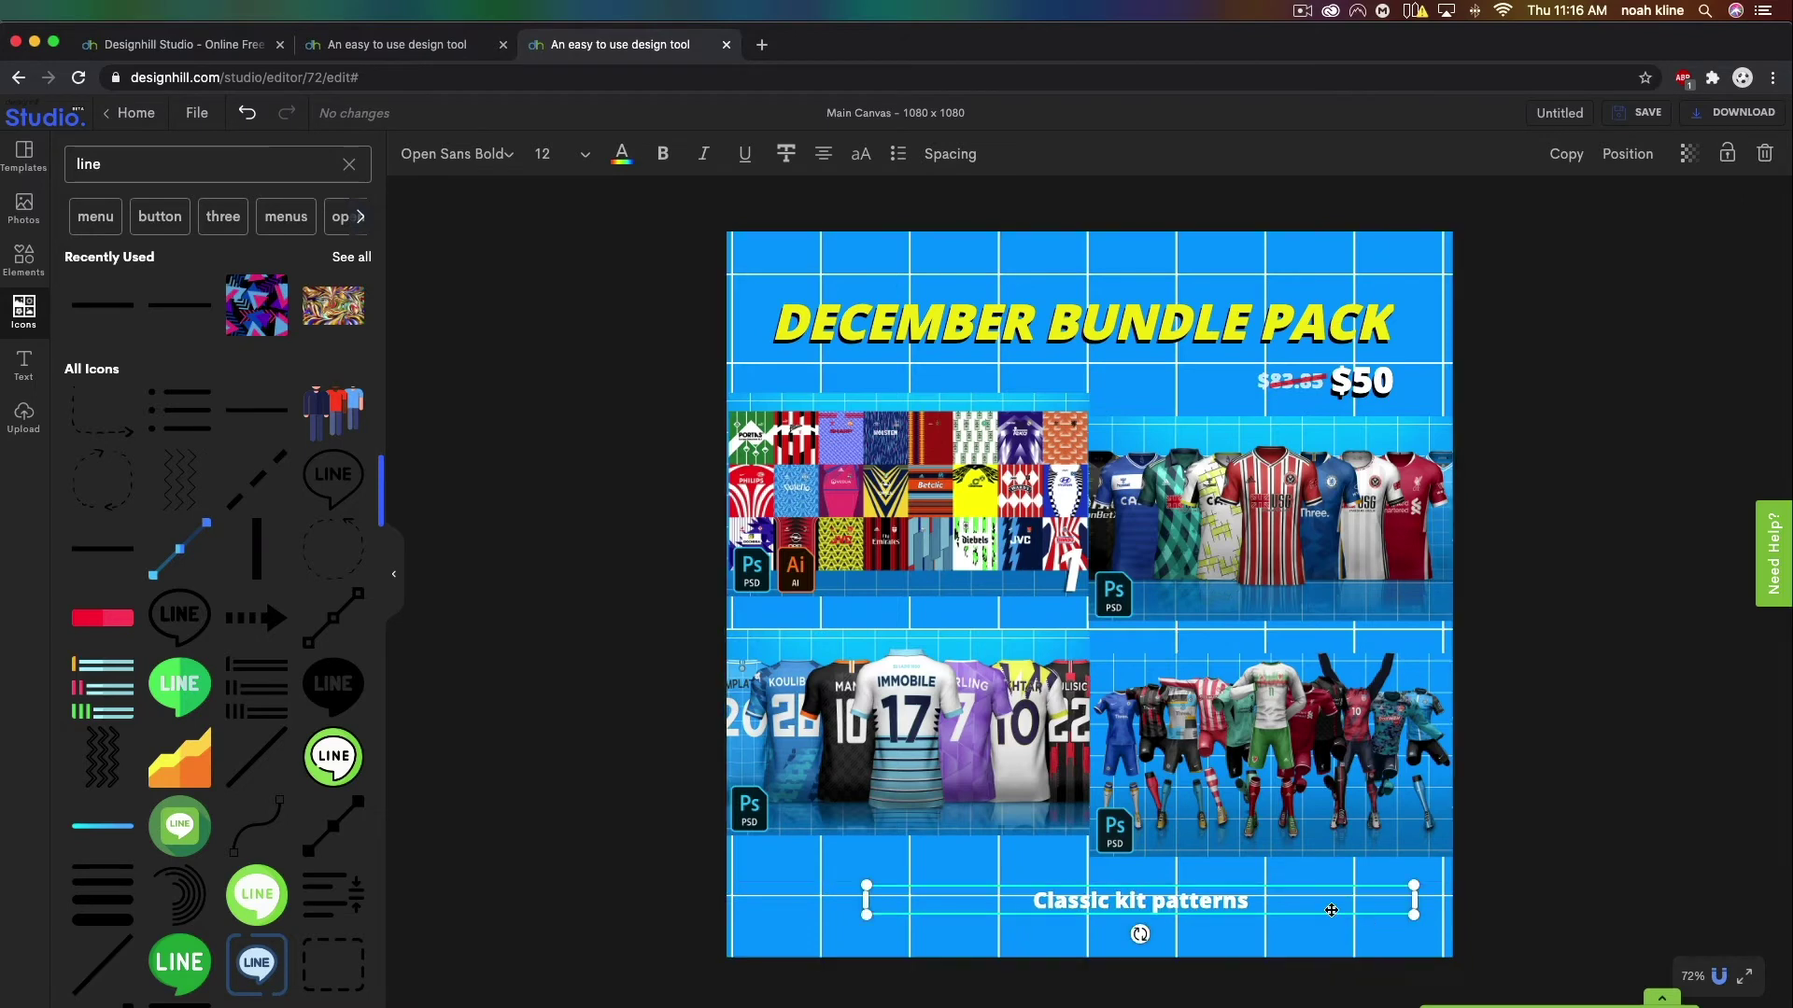
# Rewrite the caption as "Classic Kit Patterns Pack, Kit Builder Mock-up Front & Back, and the Full Action Mock-up Templates".
pyautogui.click(1273, 904)
pyautogui.press('BackSpace')
pyautogui.press('BackSpace')
pyautogui.press('BackSpace')
pyautogui.press('BackSpace')
pyautogui.press('BackSpace')
pyautogui.press('BackSpace')
pyautogui.press('BackSpace')
pyautogui.press('BackSpace')
pyautogui.press('BackSpace')
pyautogui.press('BackSpace')
pyautogui.press('BackSpace')
pyautogui.press('BackSpace')
pyautogui.press('BackSpace')
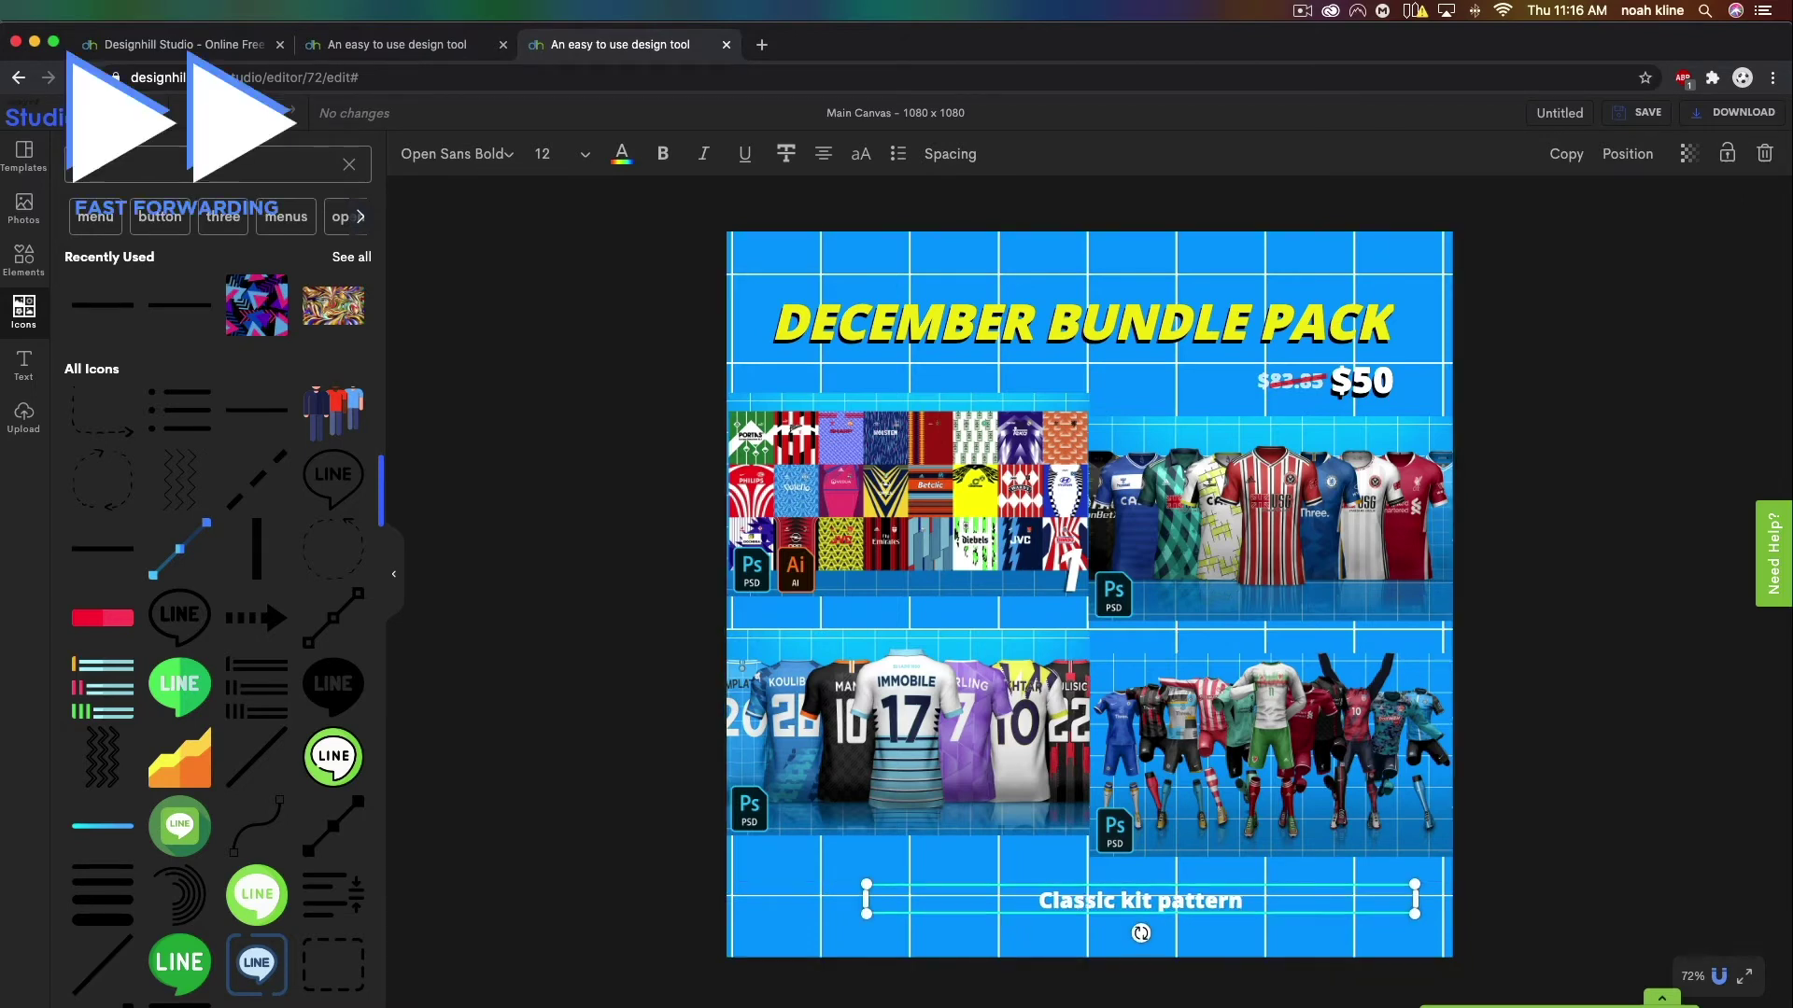
pyautogui.write('Kit Patterns Pack, Kit Bulide')
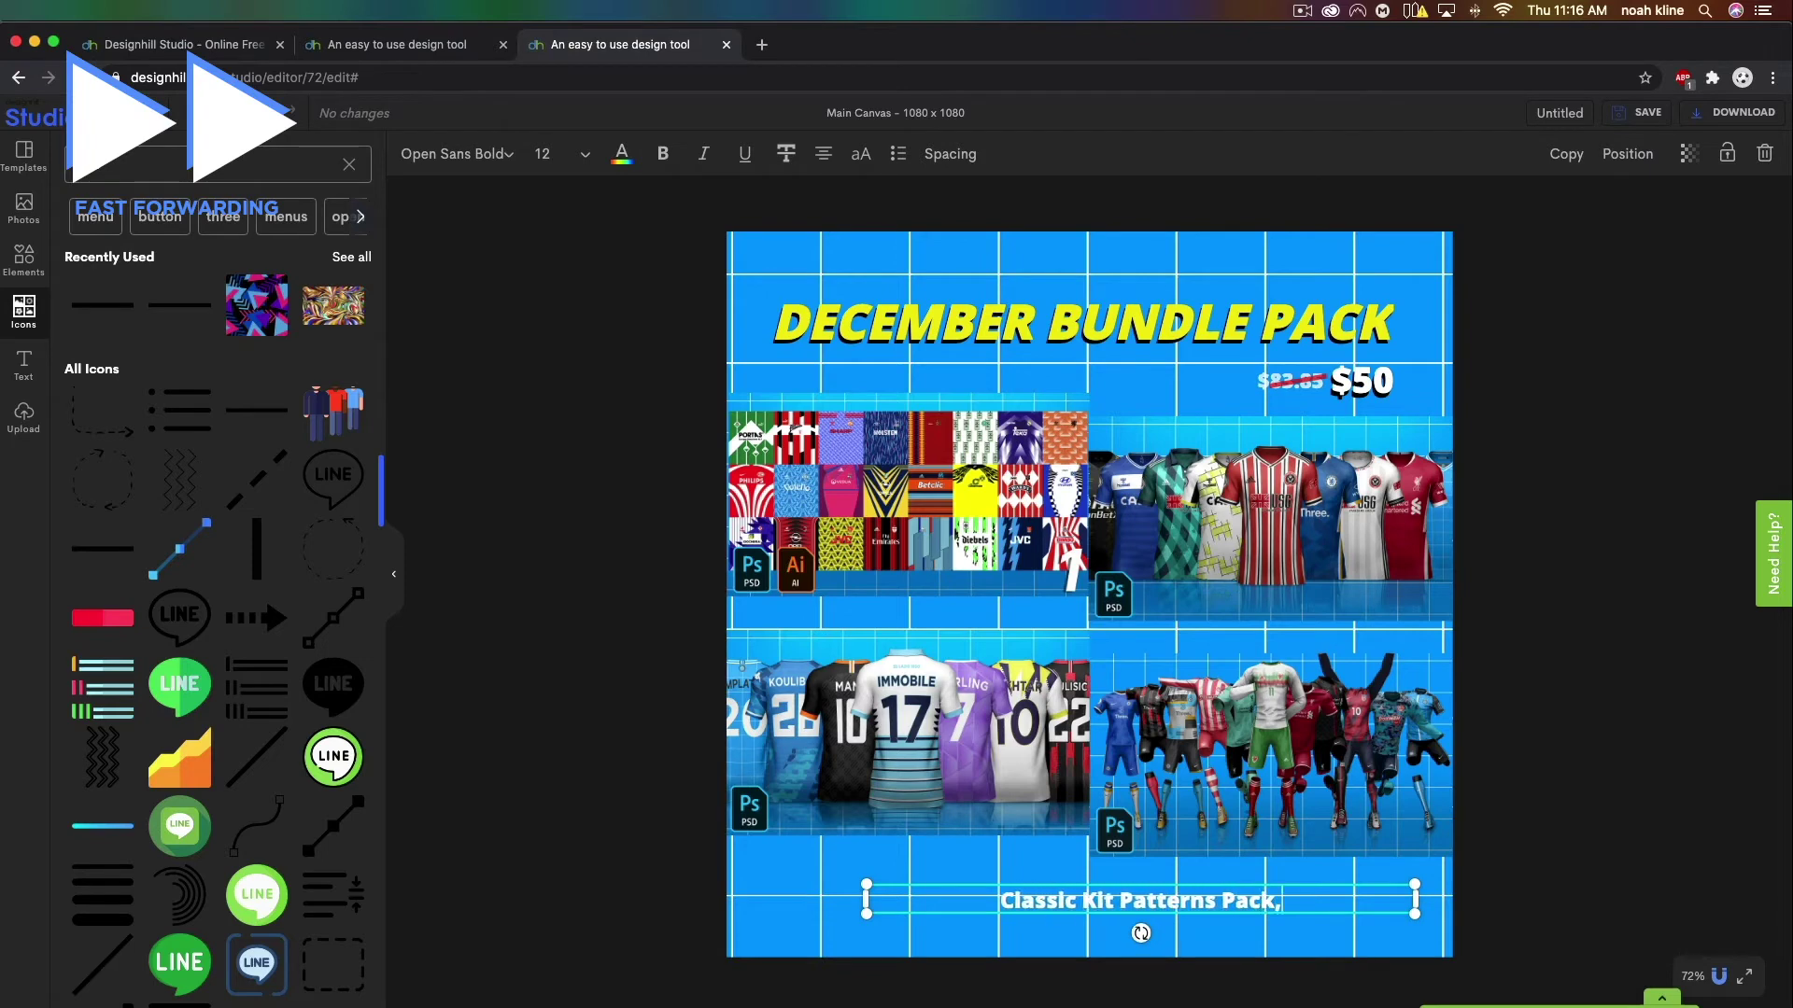
pyautogui.write('ck')
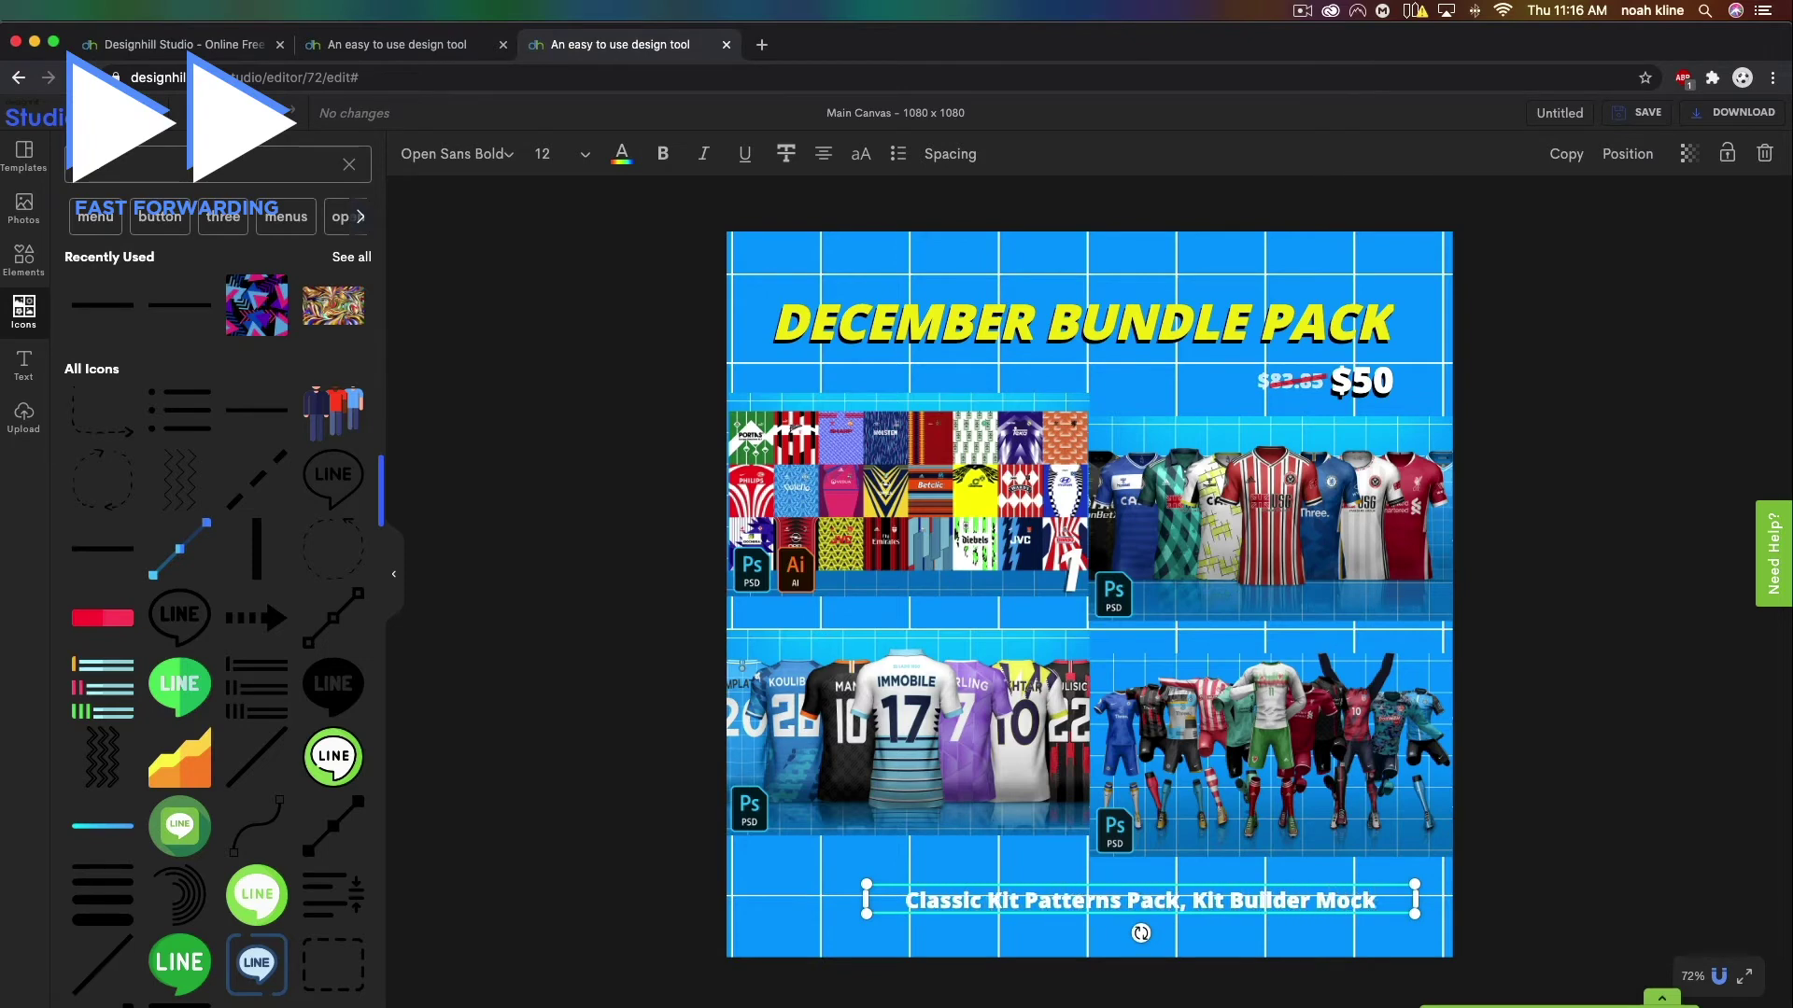
pyautogui.write('-up Front & Back,')
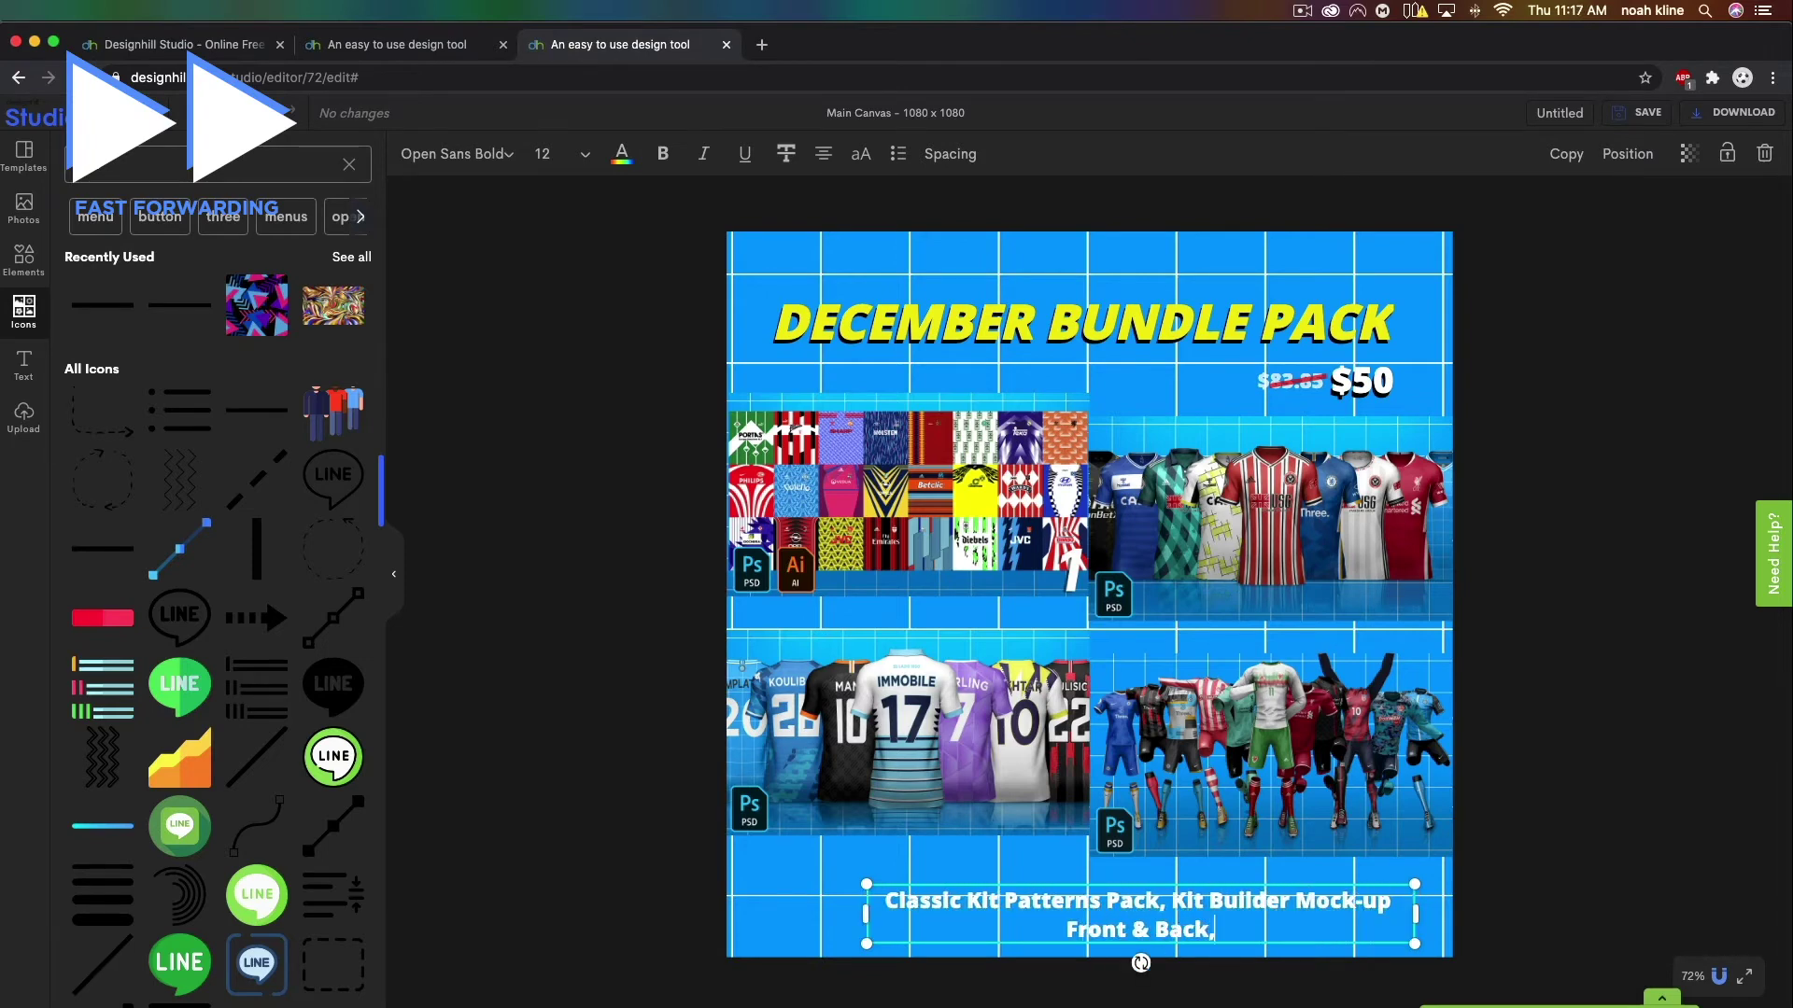
pyautogui.write(' and the')
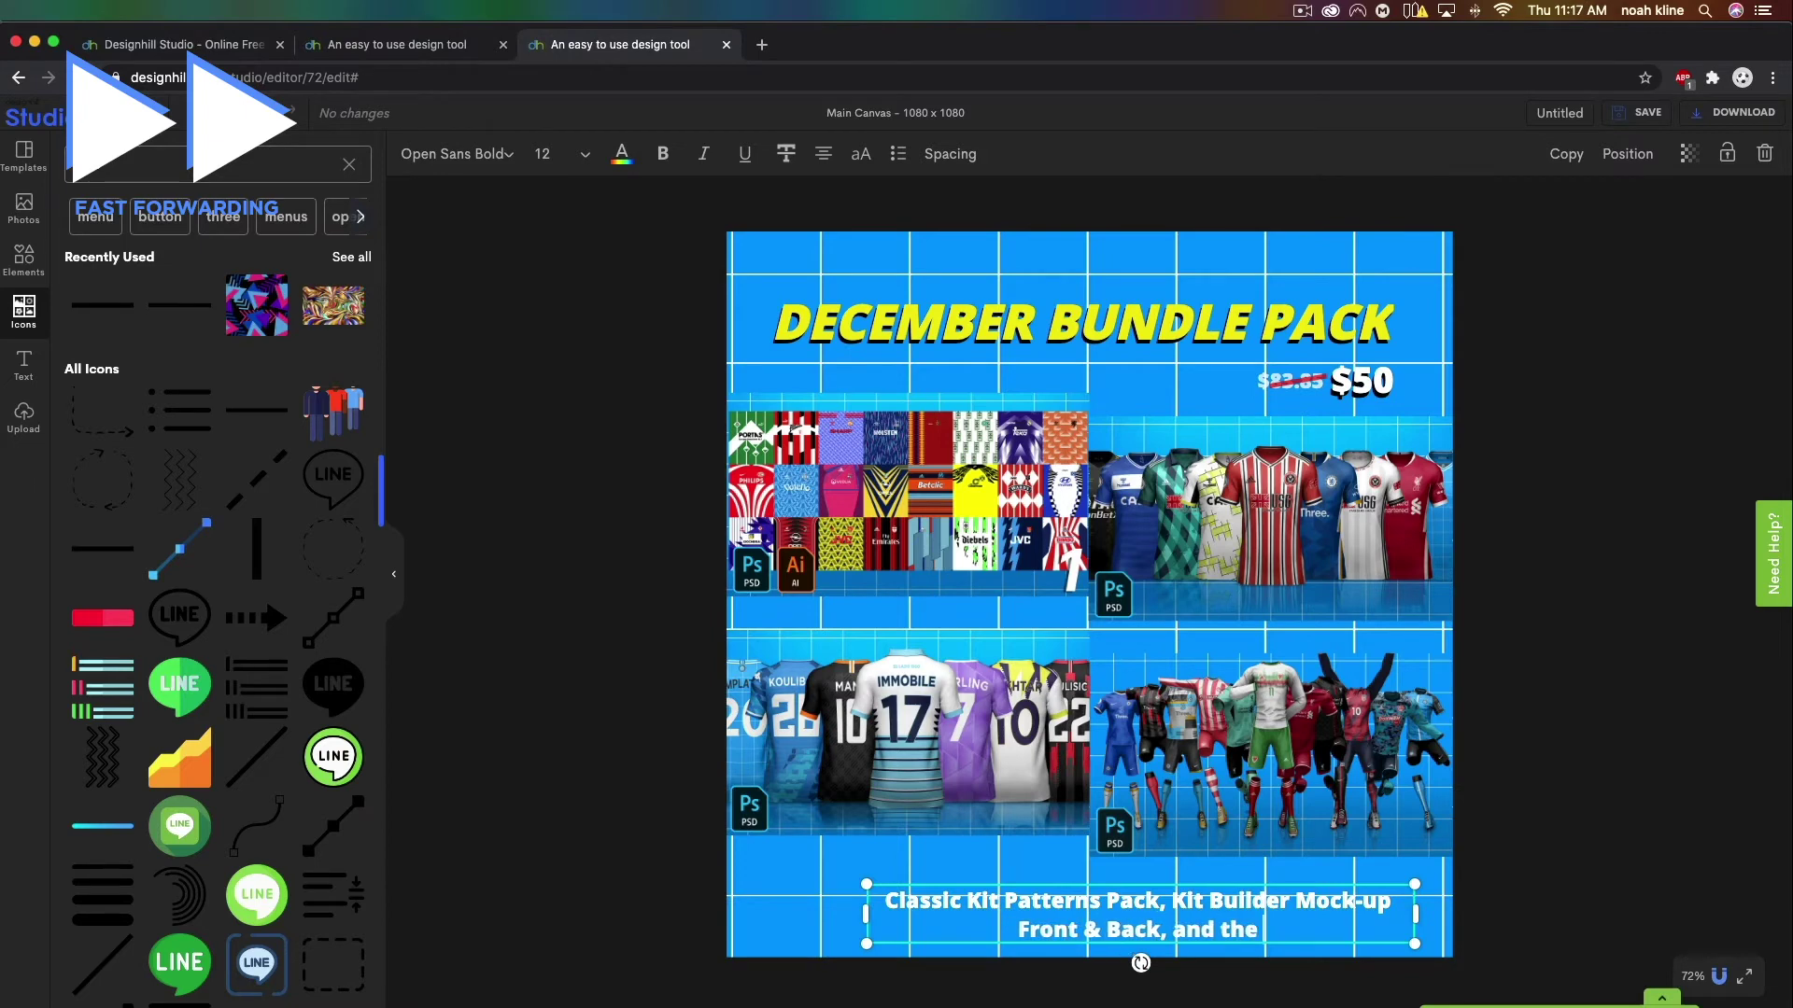
pyautogui.write(' Full Action Mock-up Templates')
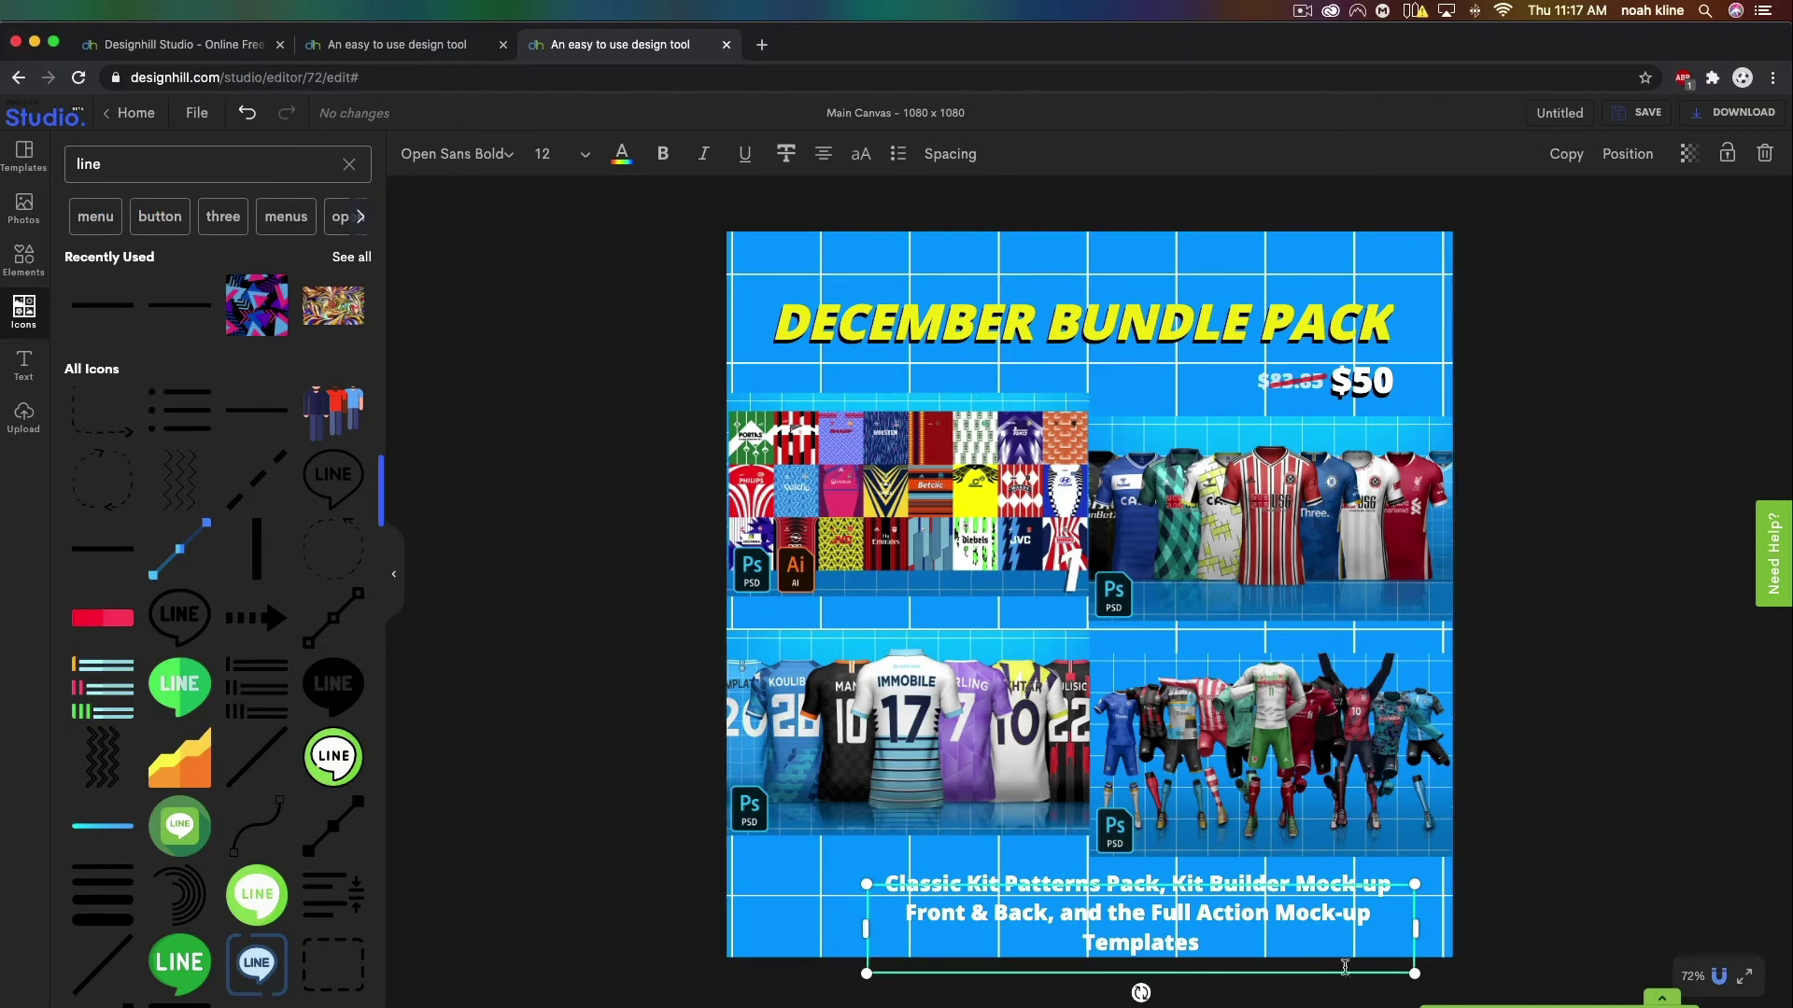
# Widen the caption's text box to fit two lines, move it up just below the mockups and left-align its text.
pyautogui.moveTo(865, 929); pyautogui.dragTo(814, 934)
pyautogui.moveTo(1106, 940); pyautogui.dragTo(1106, 908)
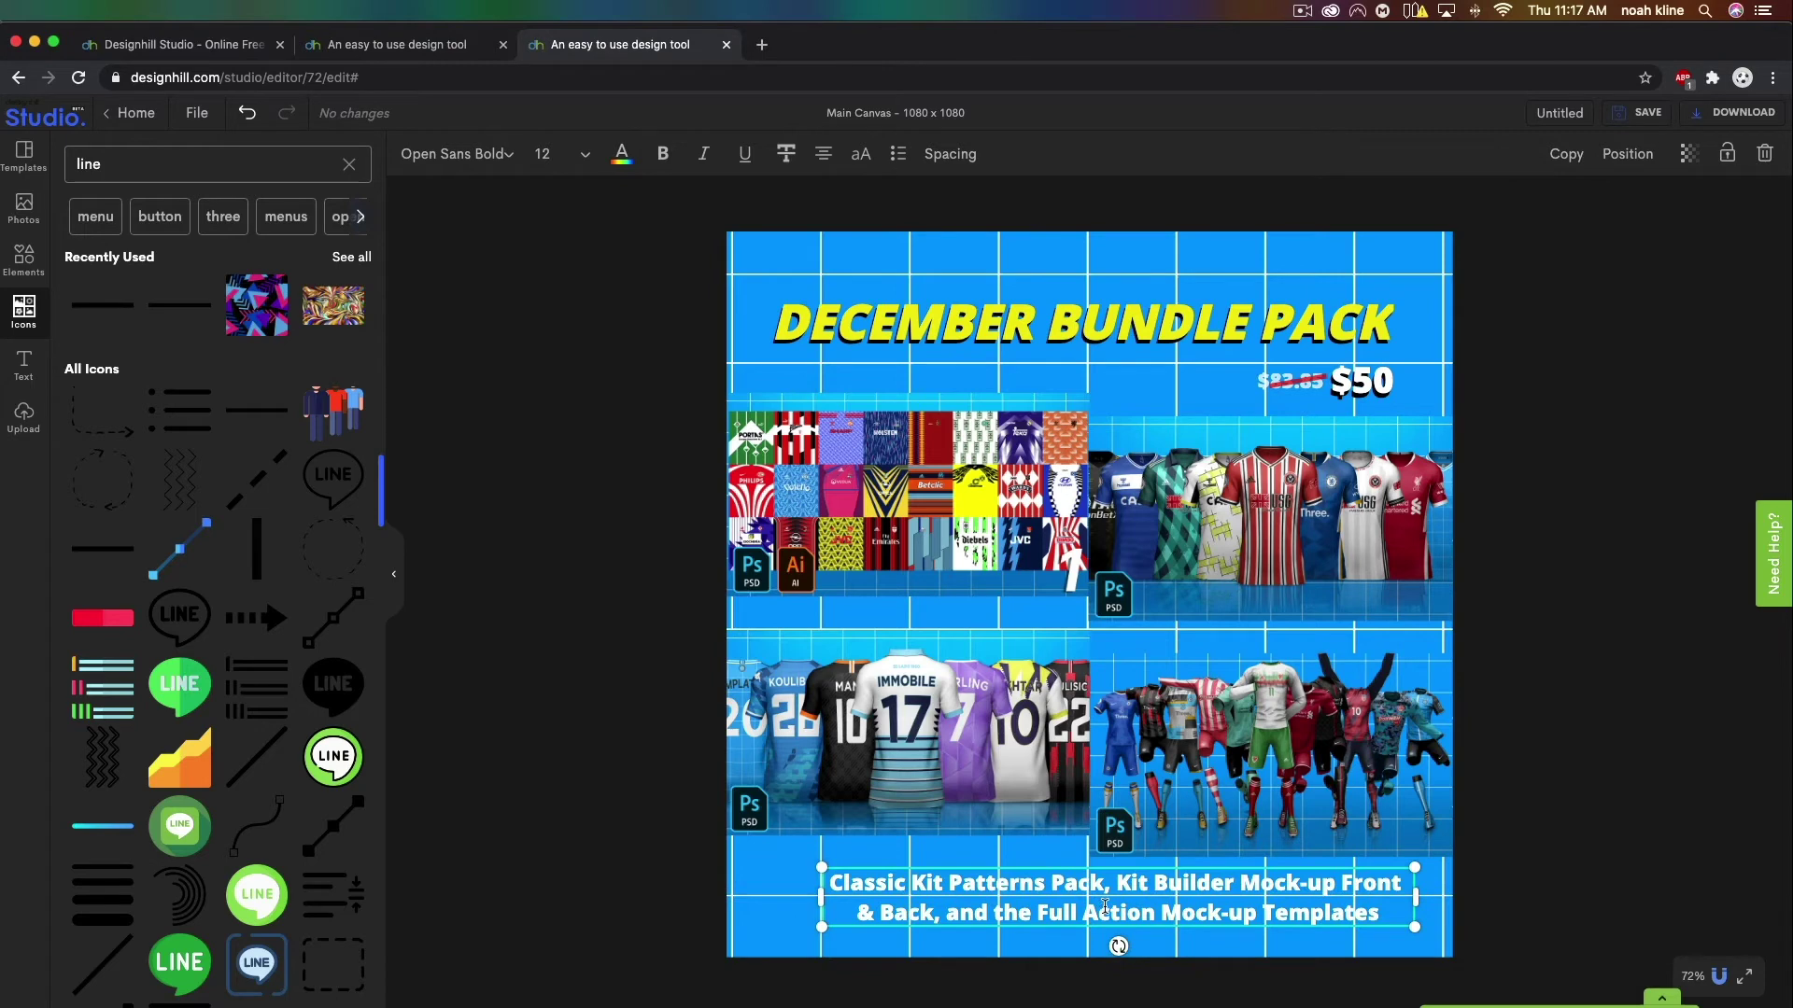
pyautogui.click(822, 155)
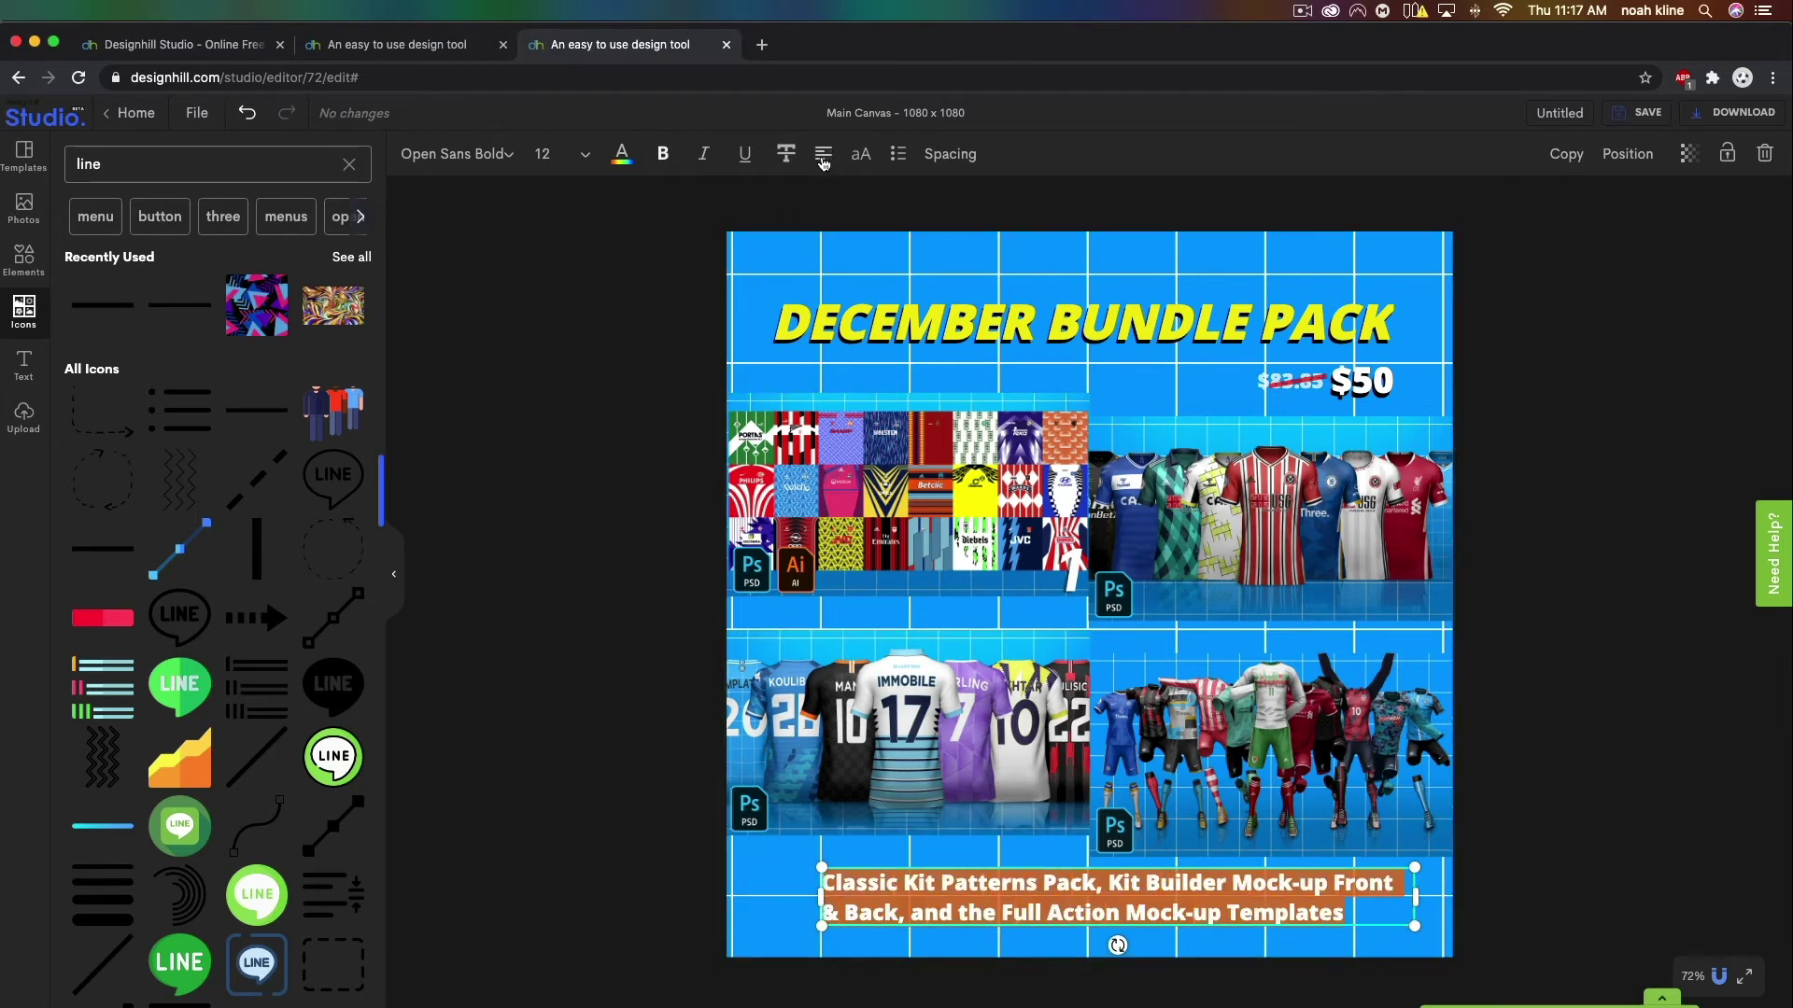
# Recolour the bottom caption to black #000000 and deselect it.
pyautogui.click(638, 163)
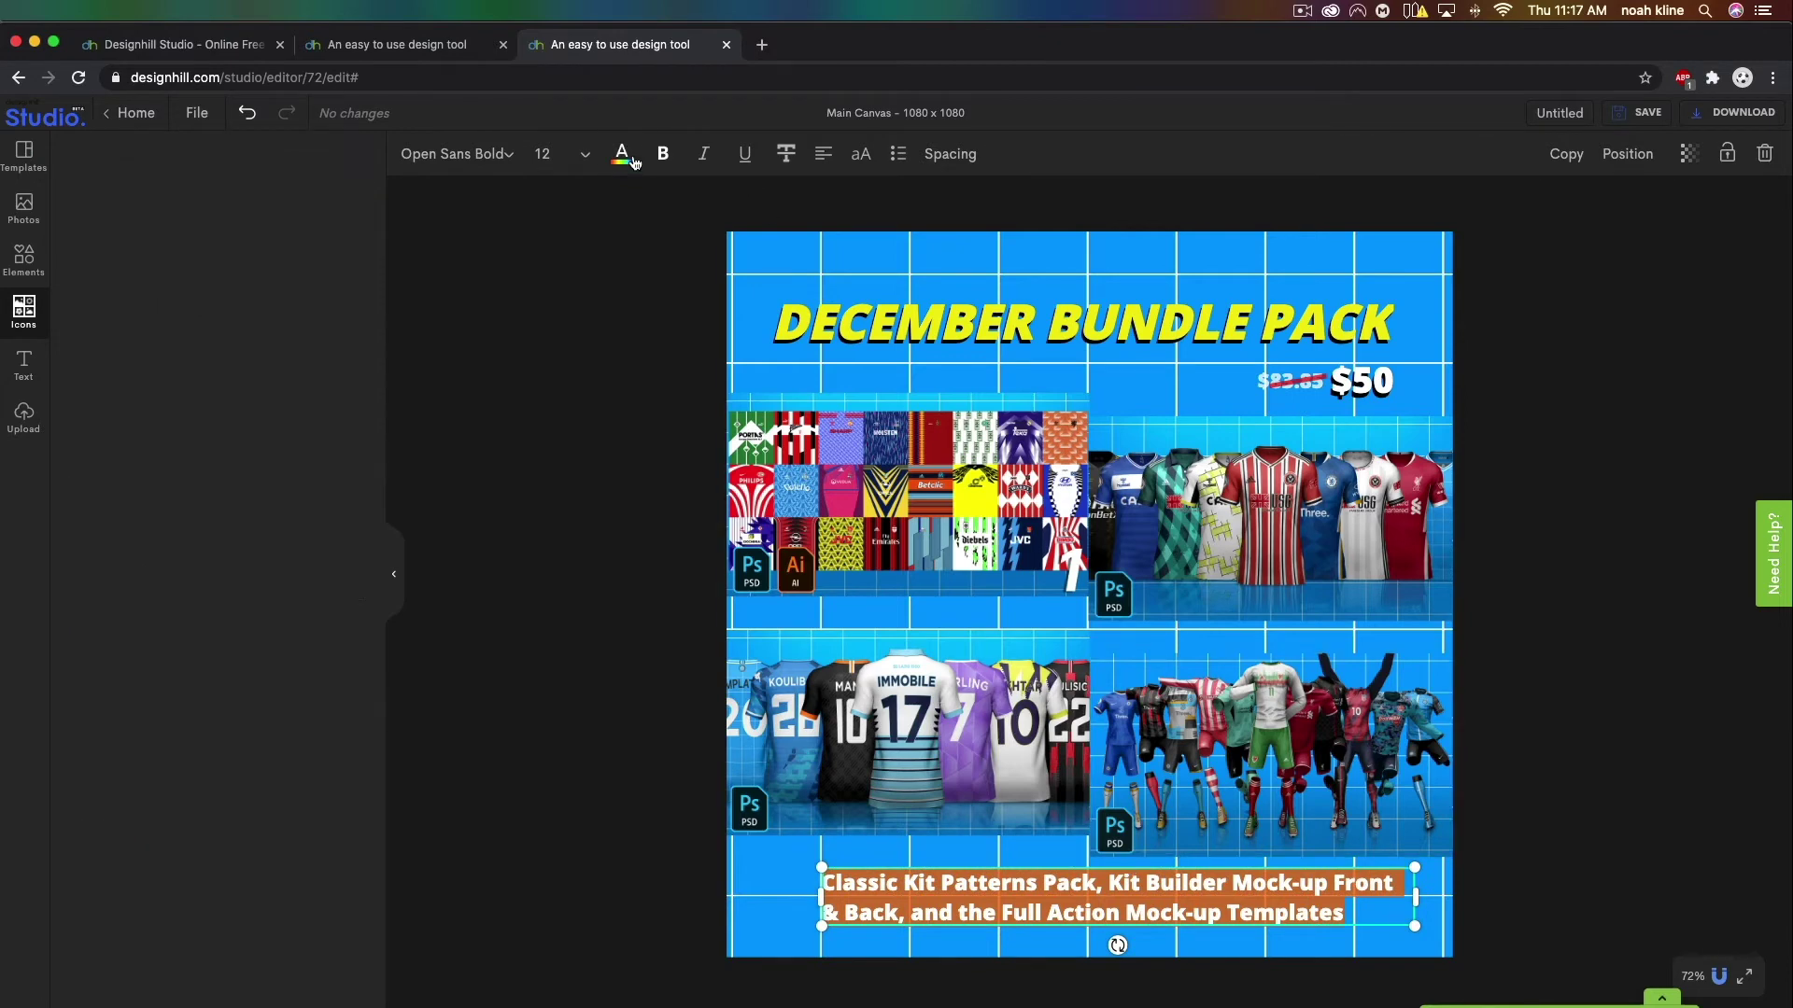
pyautogui.click(355, 547)
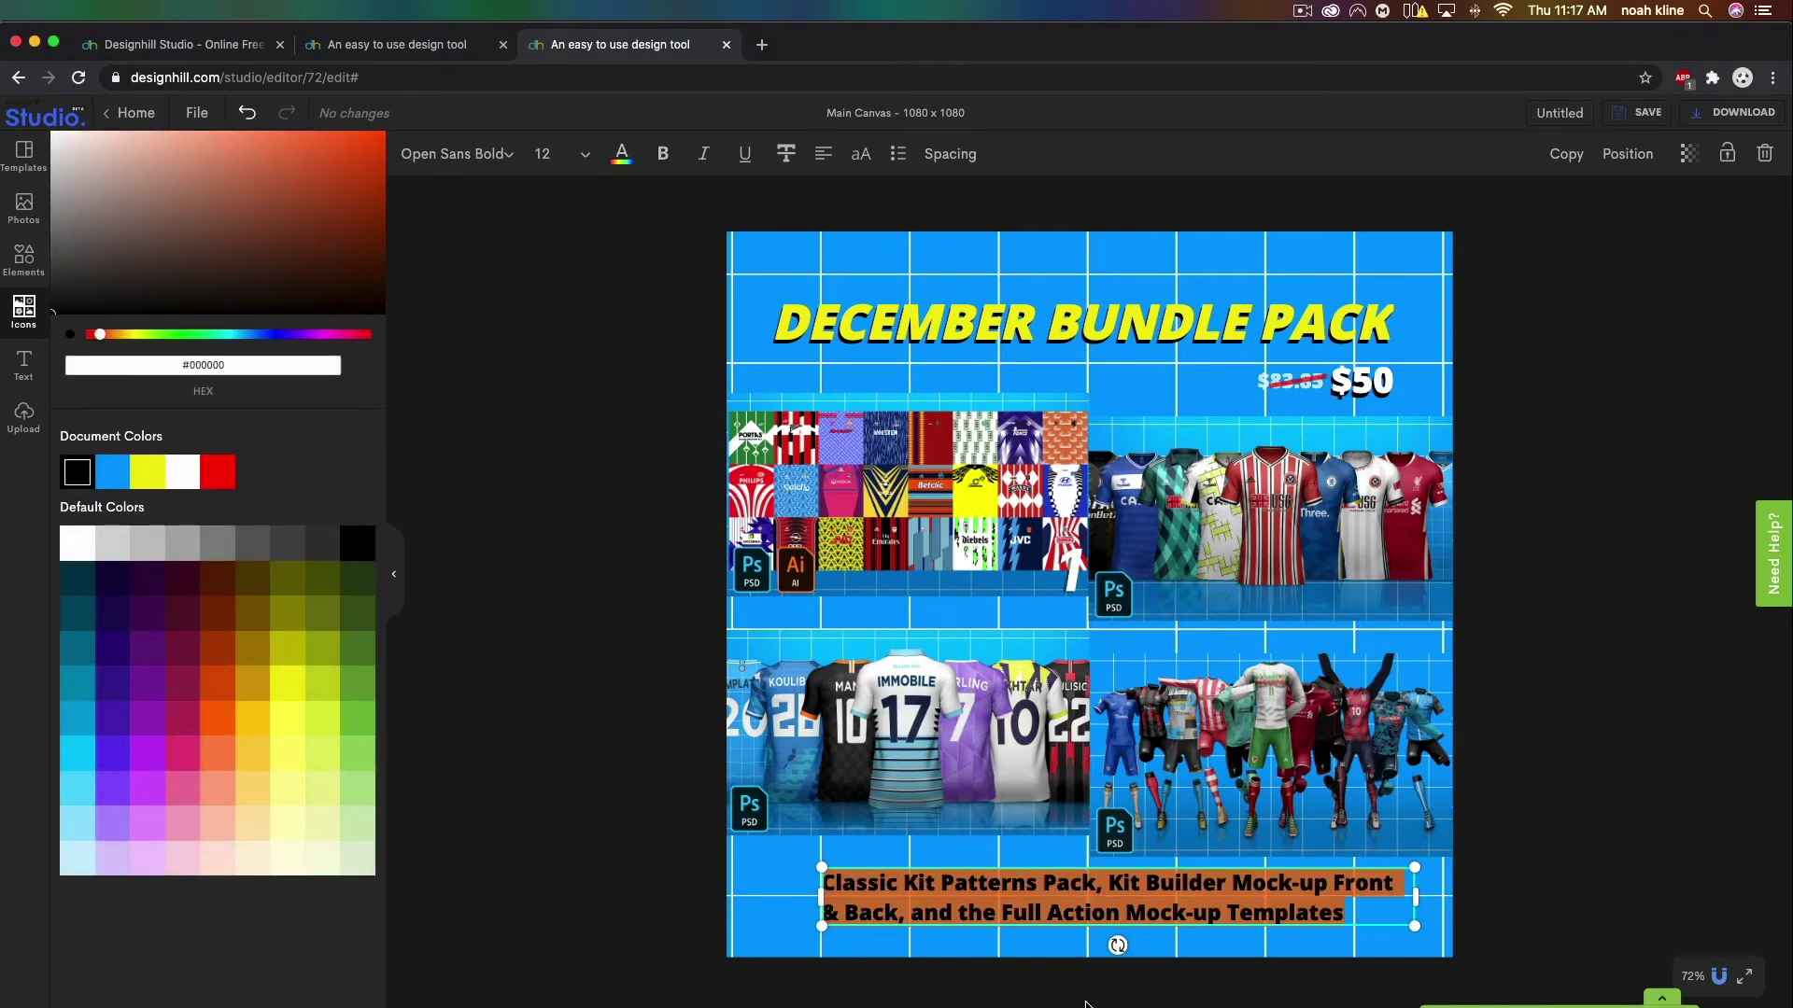
pyautogui.click(1649, 710)
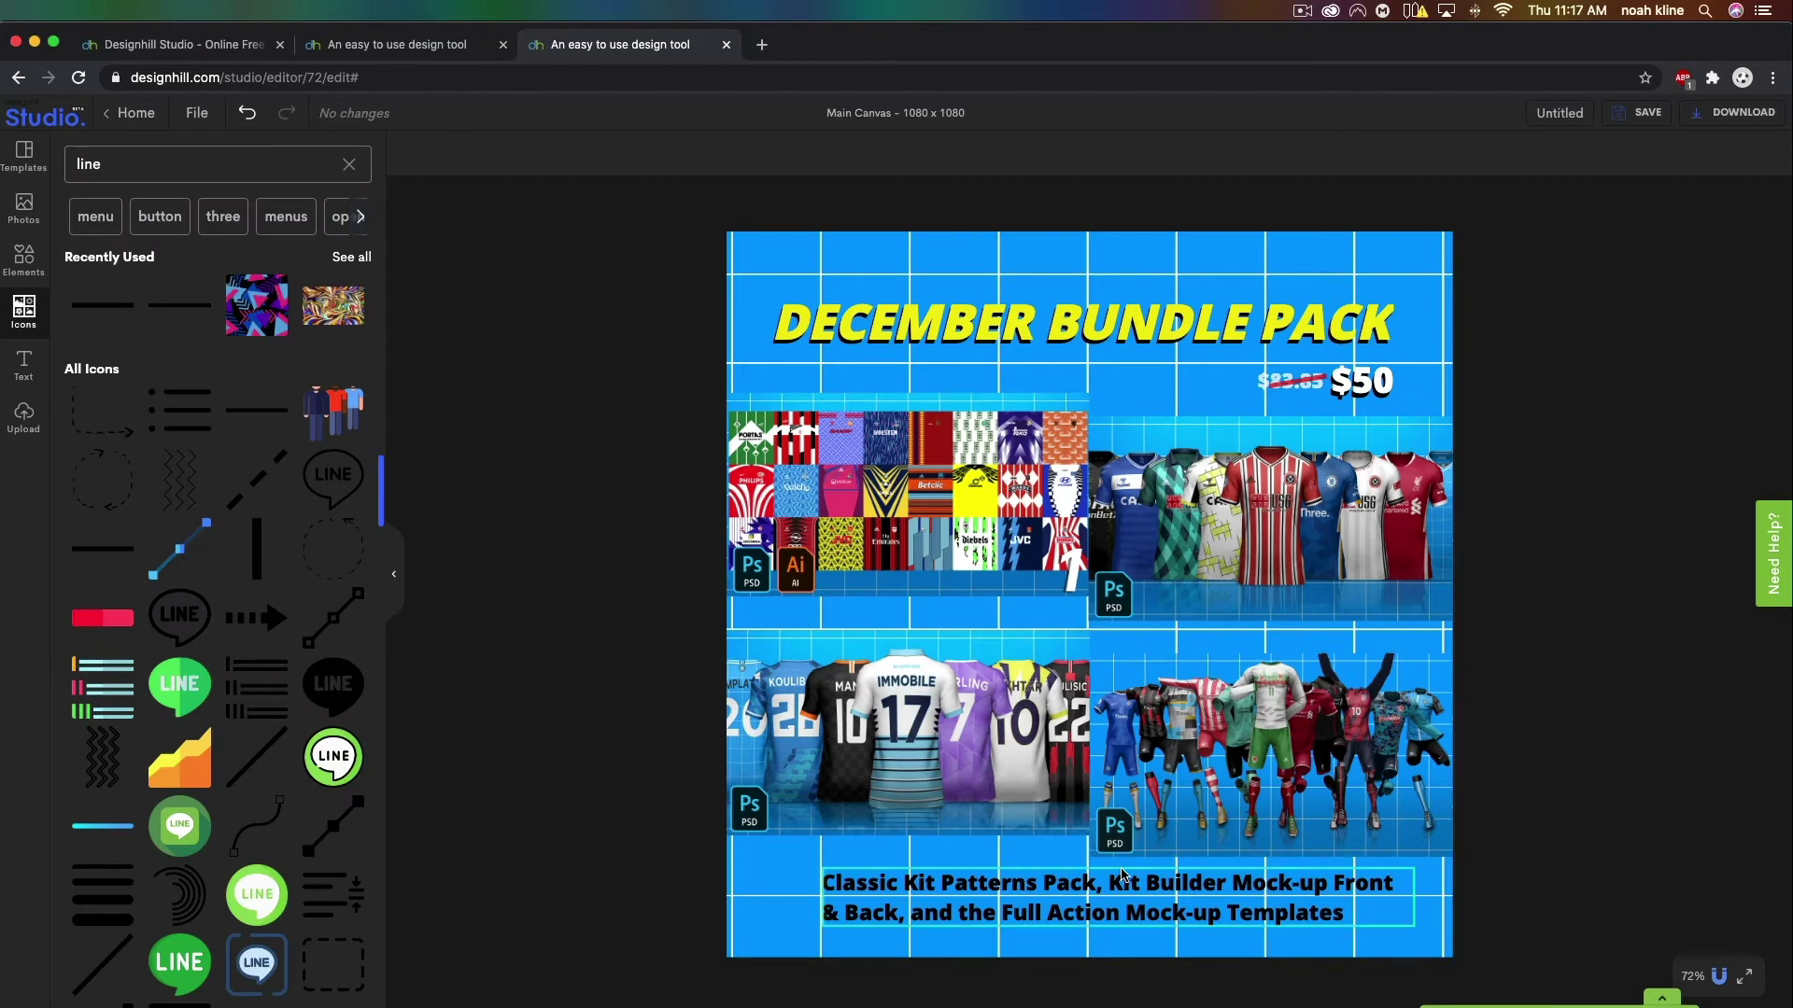
# Scale down the black caption slightly and shift it right to leave space in the canvas's bottom-left corner.
pyautogui.moveTo(1119, 894)
pyautogui.mouseDown()
pyautogui.moveTo(1014, 895)
pyautogui.moveTo(1152, 890)
pyautogui.mouseUp()
pyautogui.click(1152, 890)
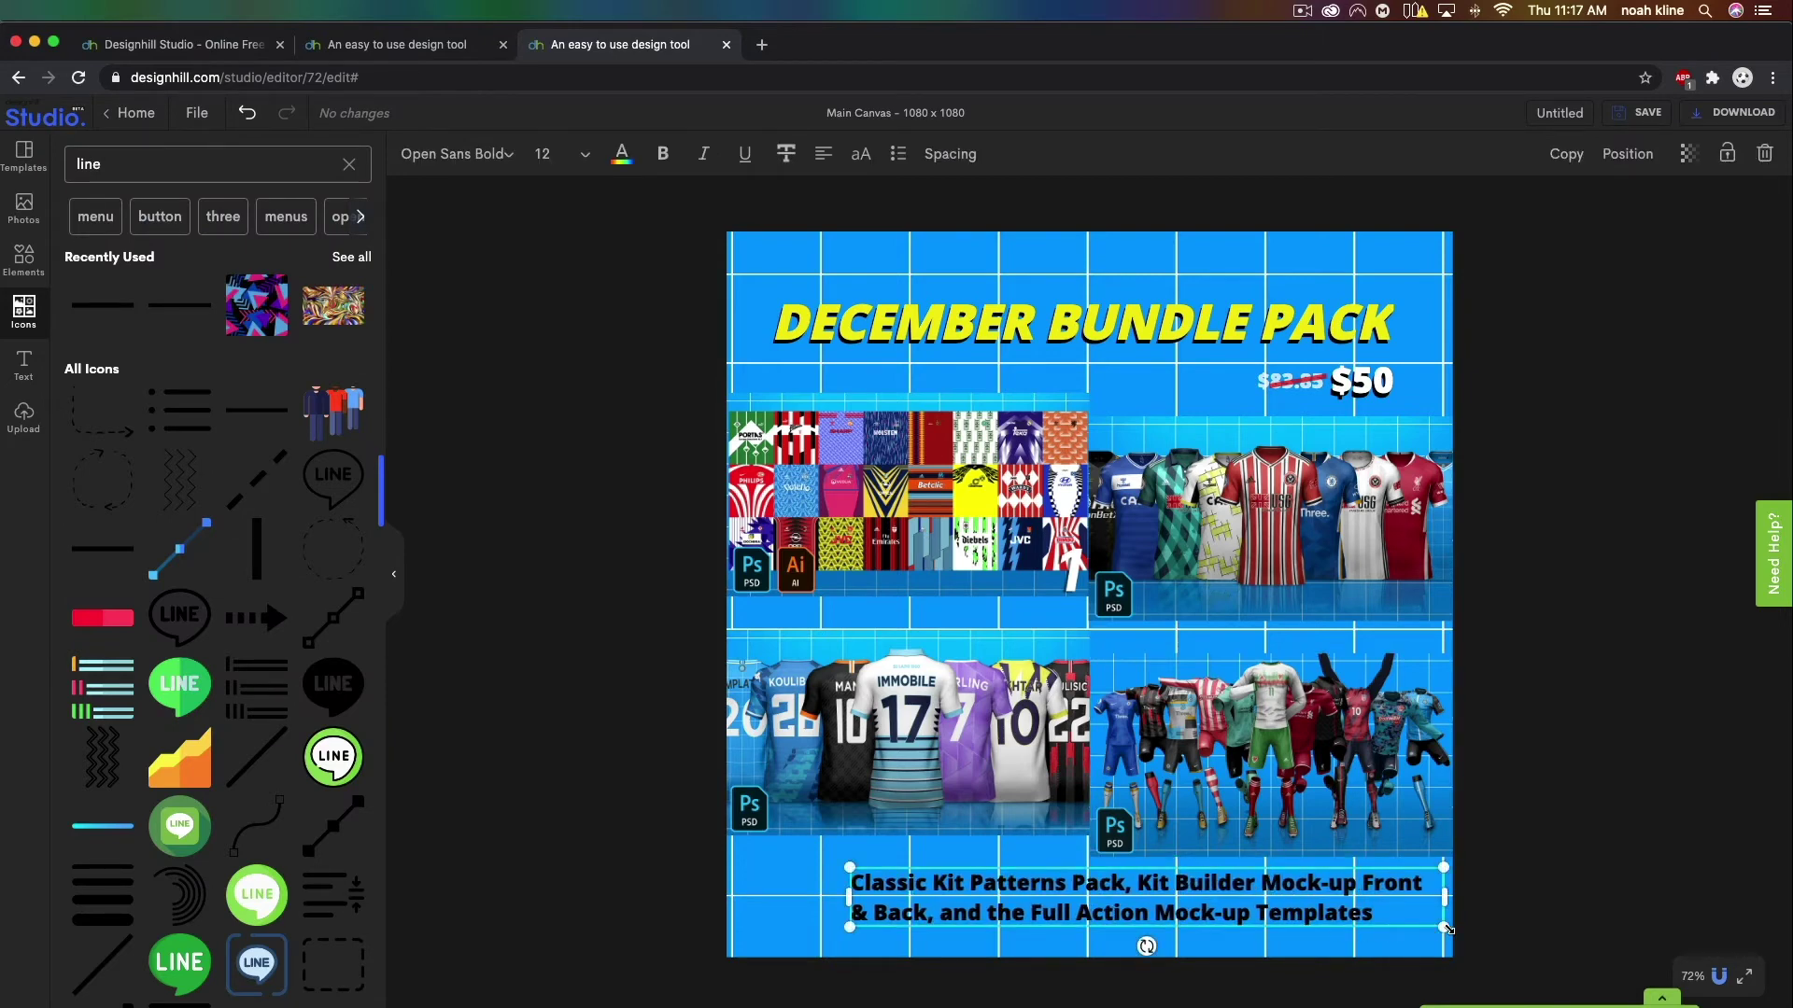
pyautogui.moveTo(1447, 929); pyautogui.dragTo(1343, 916)
pyautogui.moveTo(1046, 884); pyautogui.dragTo(1074, 882)
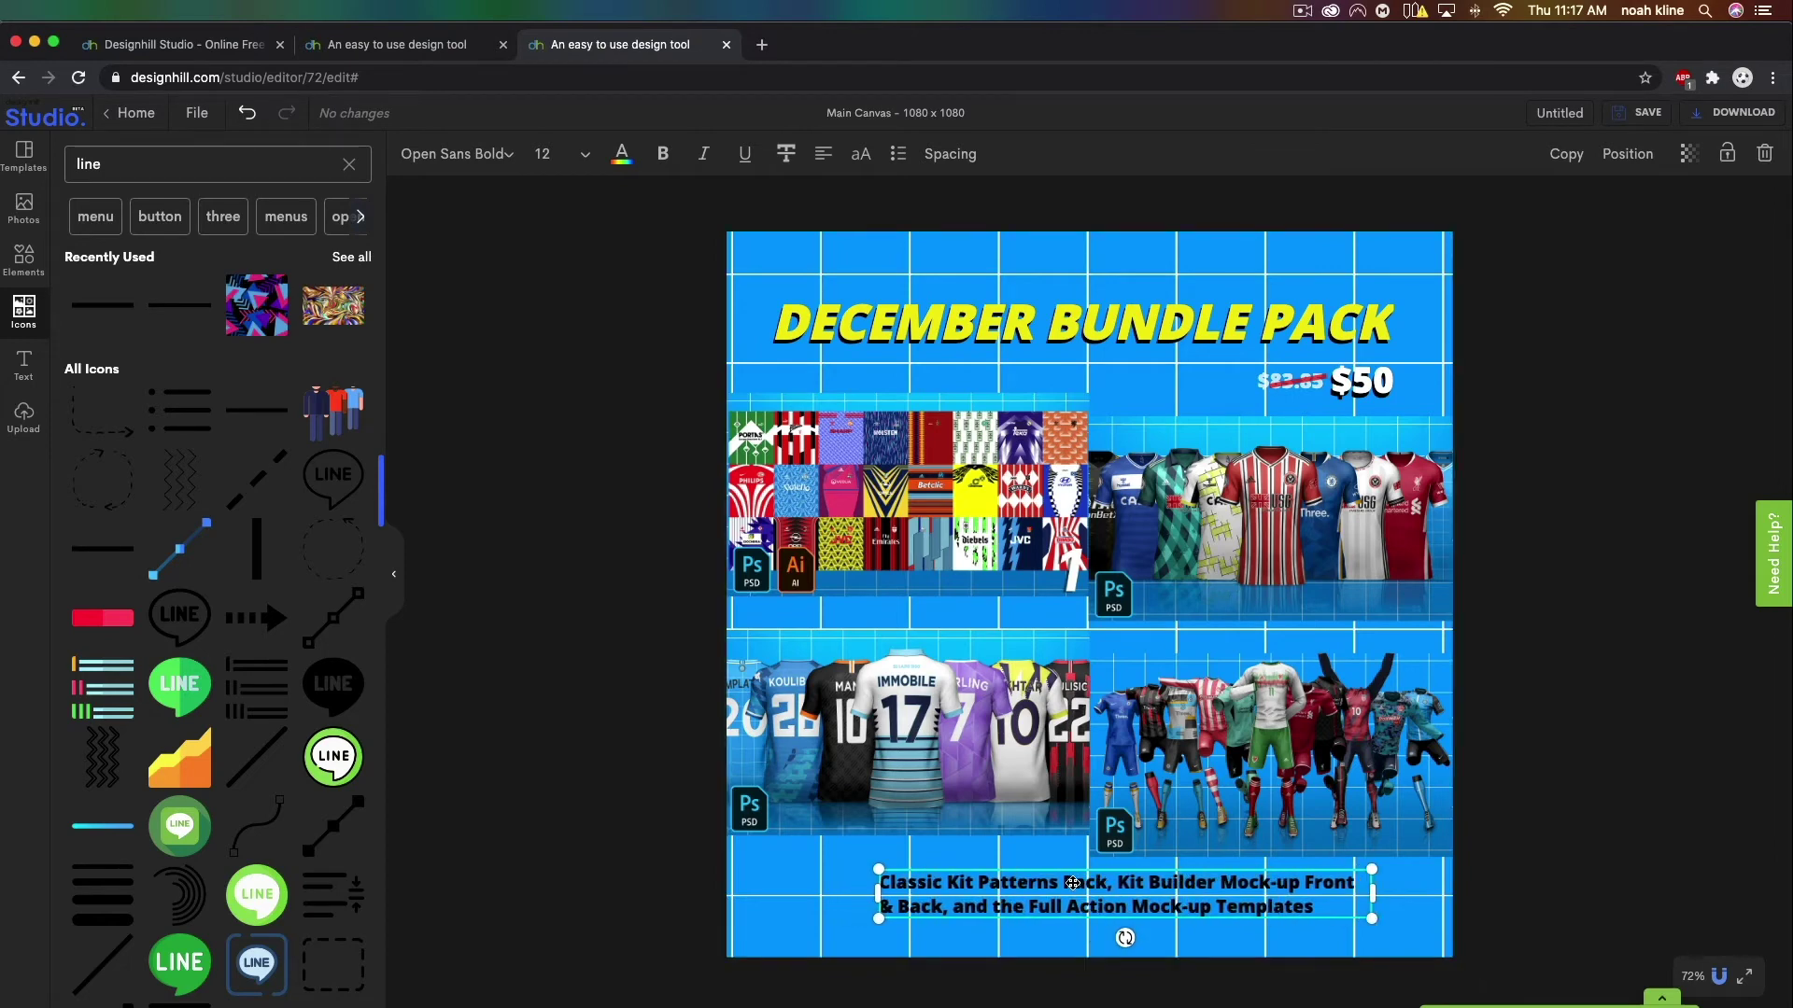
pyautogui.click(1615, 801)
# Add the uploaded Template FC logo, shrink it into the canvas's bottom-left corner and move the caption close beside it.
pyautogui.click(24, 417)
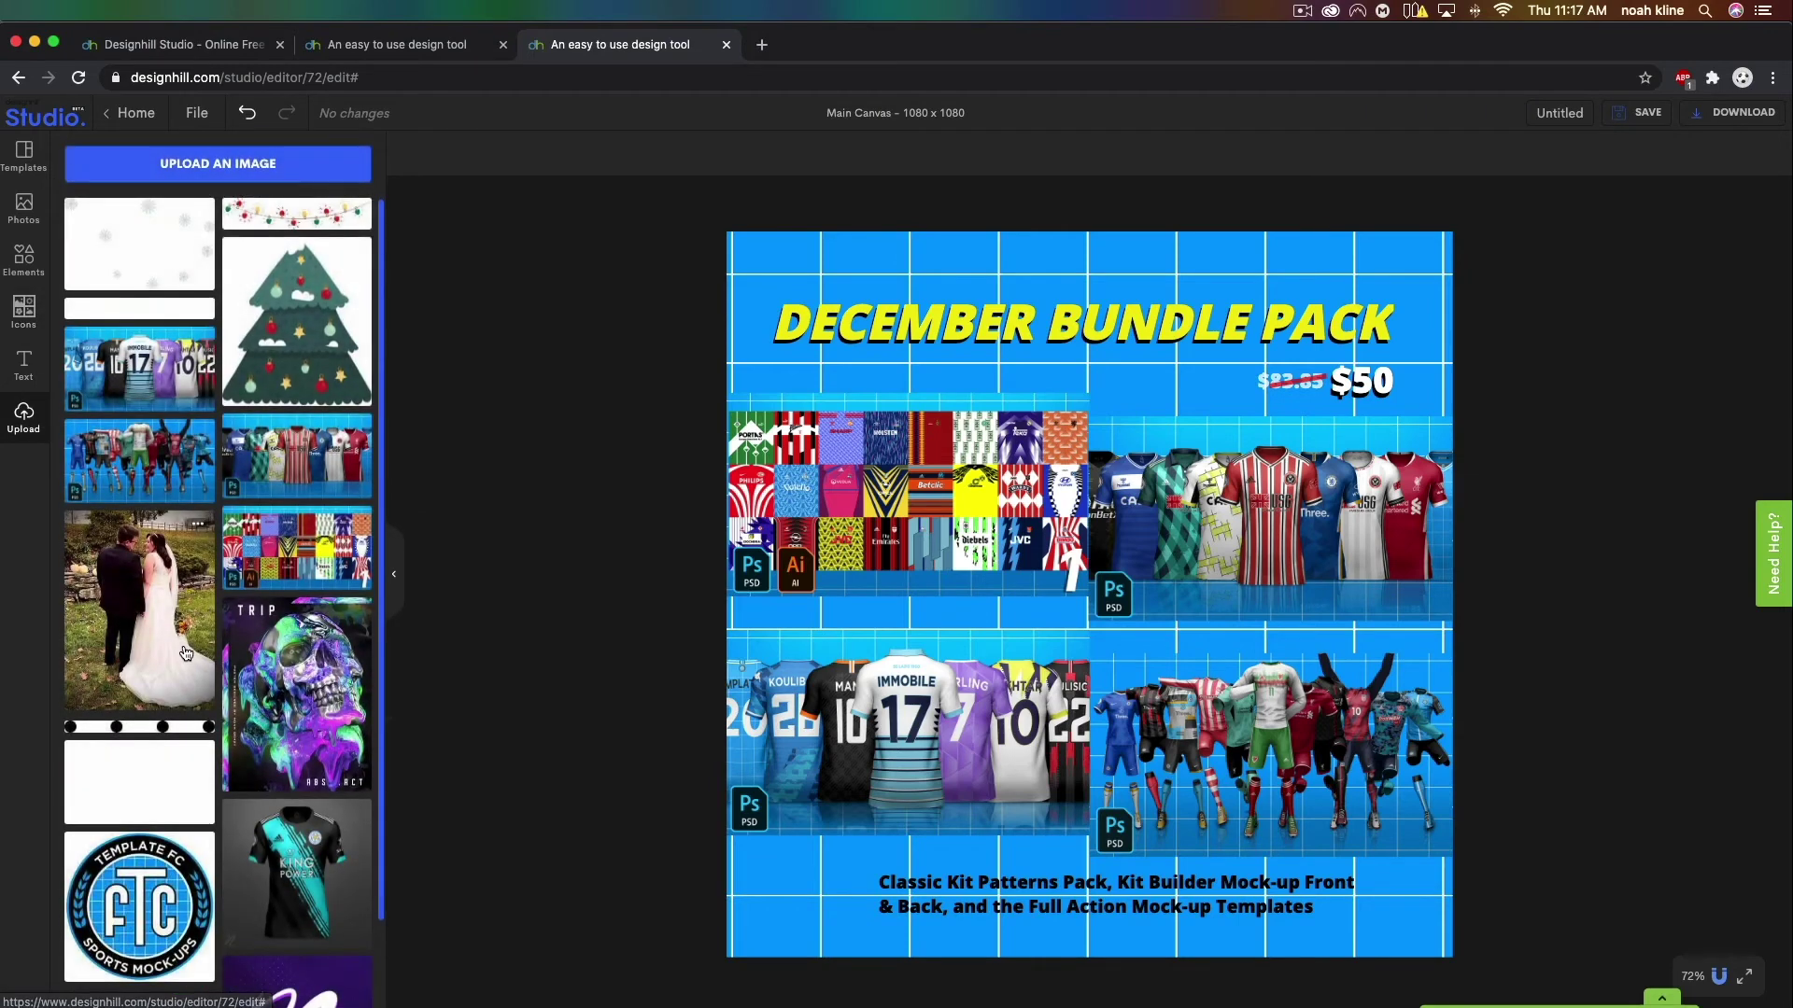
pyautogui.scroll(-2, 186, 652)
pyautogui.click(135, 803)
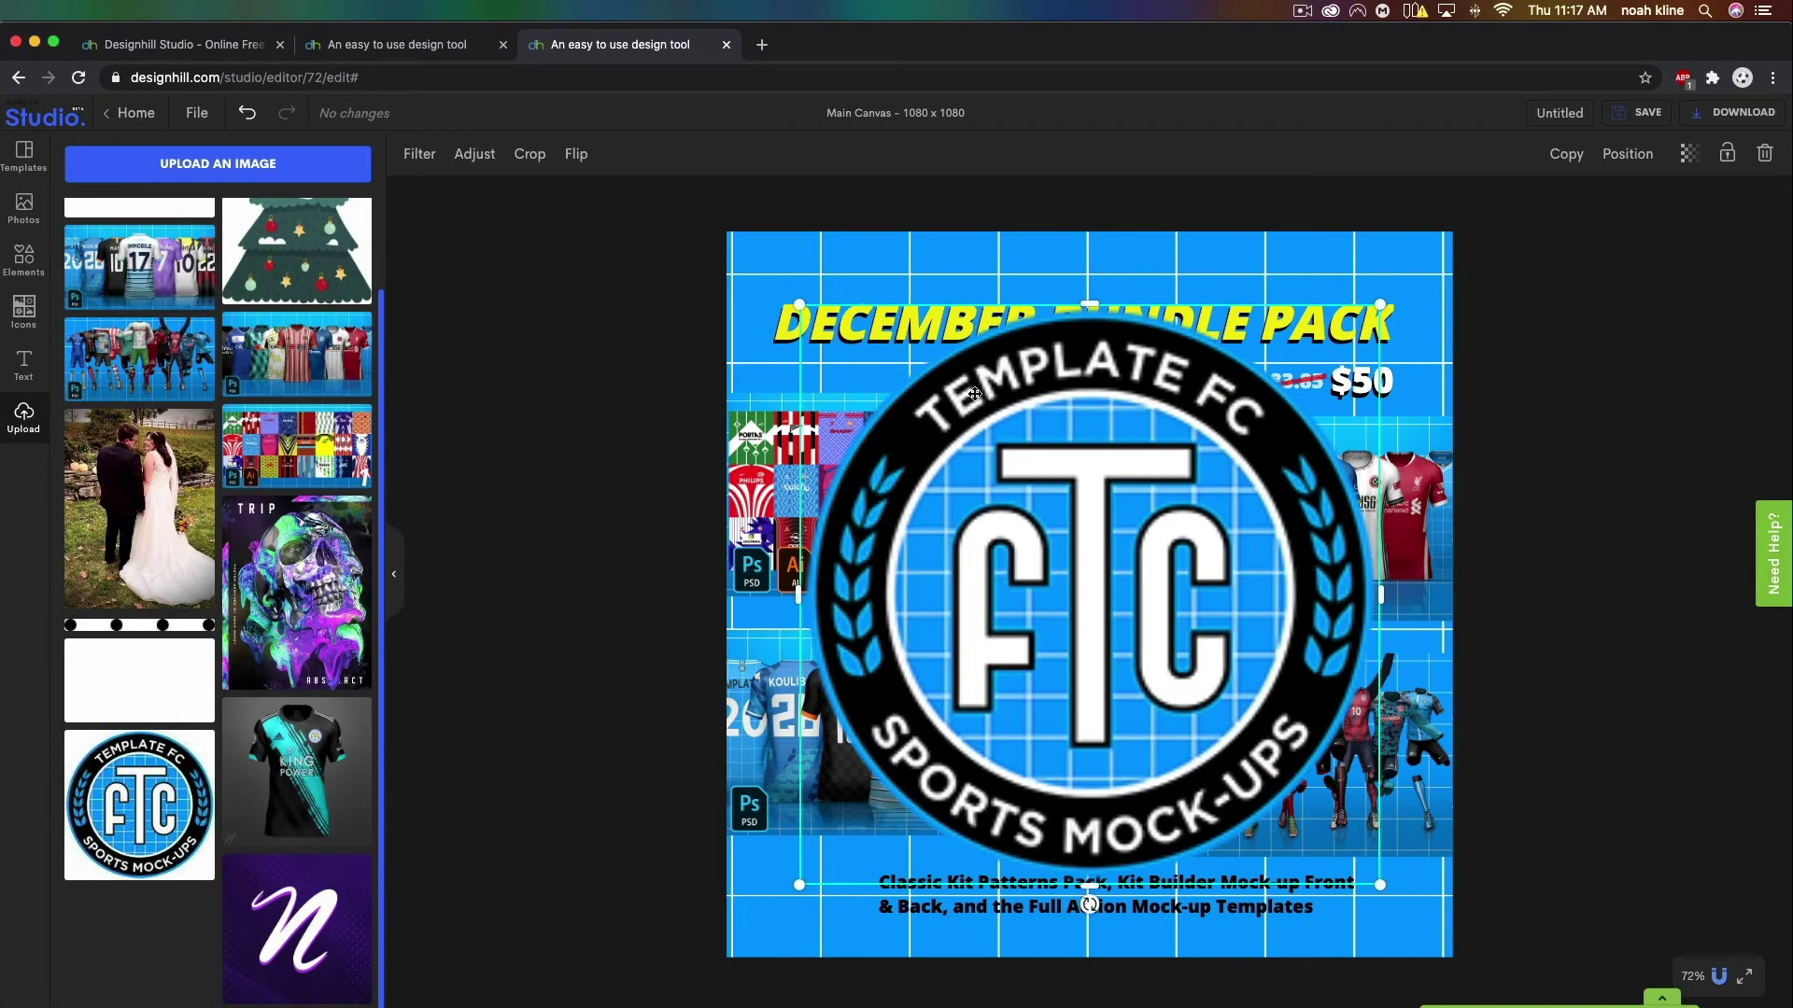
pyautogui.moveTo(1101, 432); pyautogui.dragTo(1065, 495)
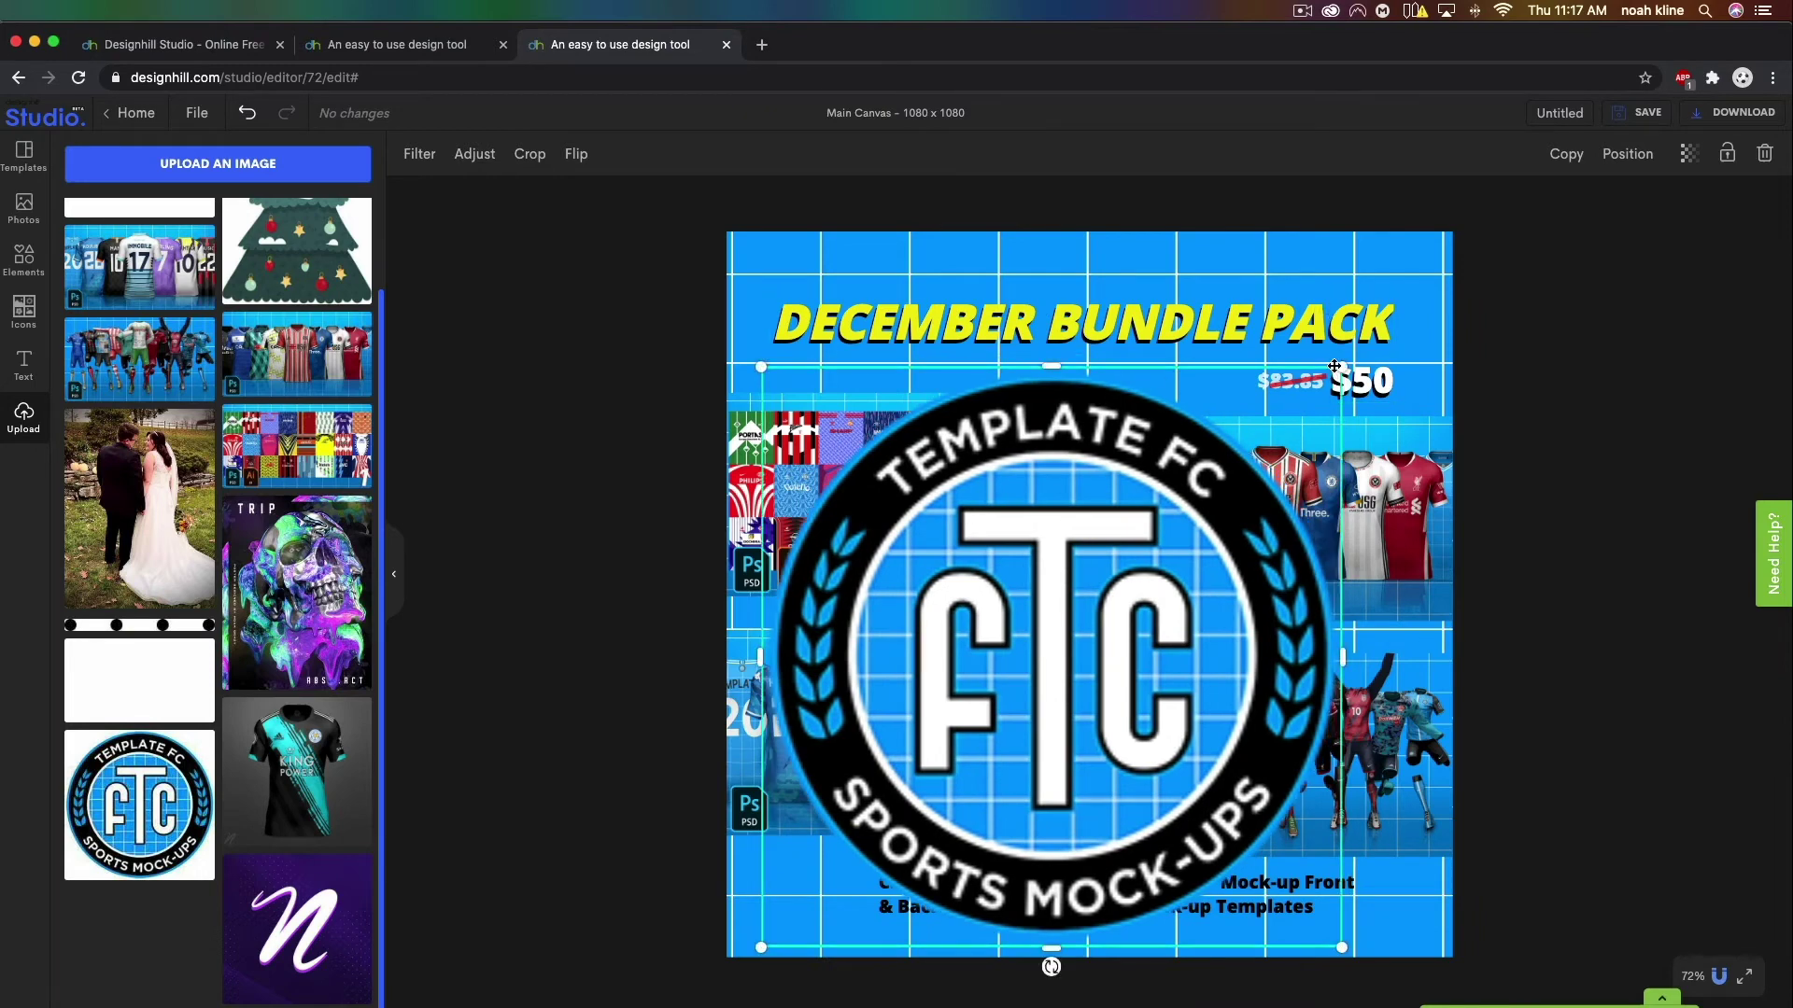
pyautogui.moveTo(1342, 367); pyautogui.dragTo(853, 750)
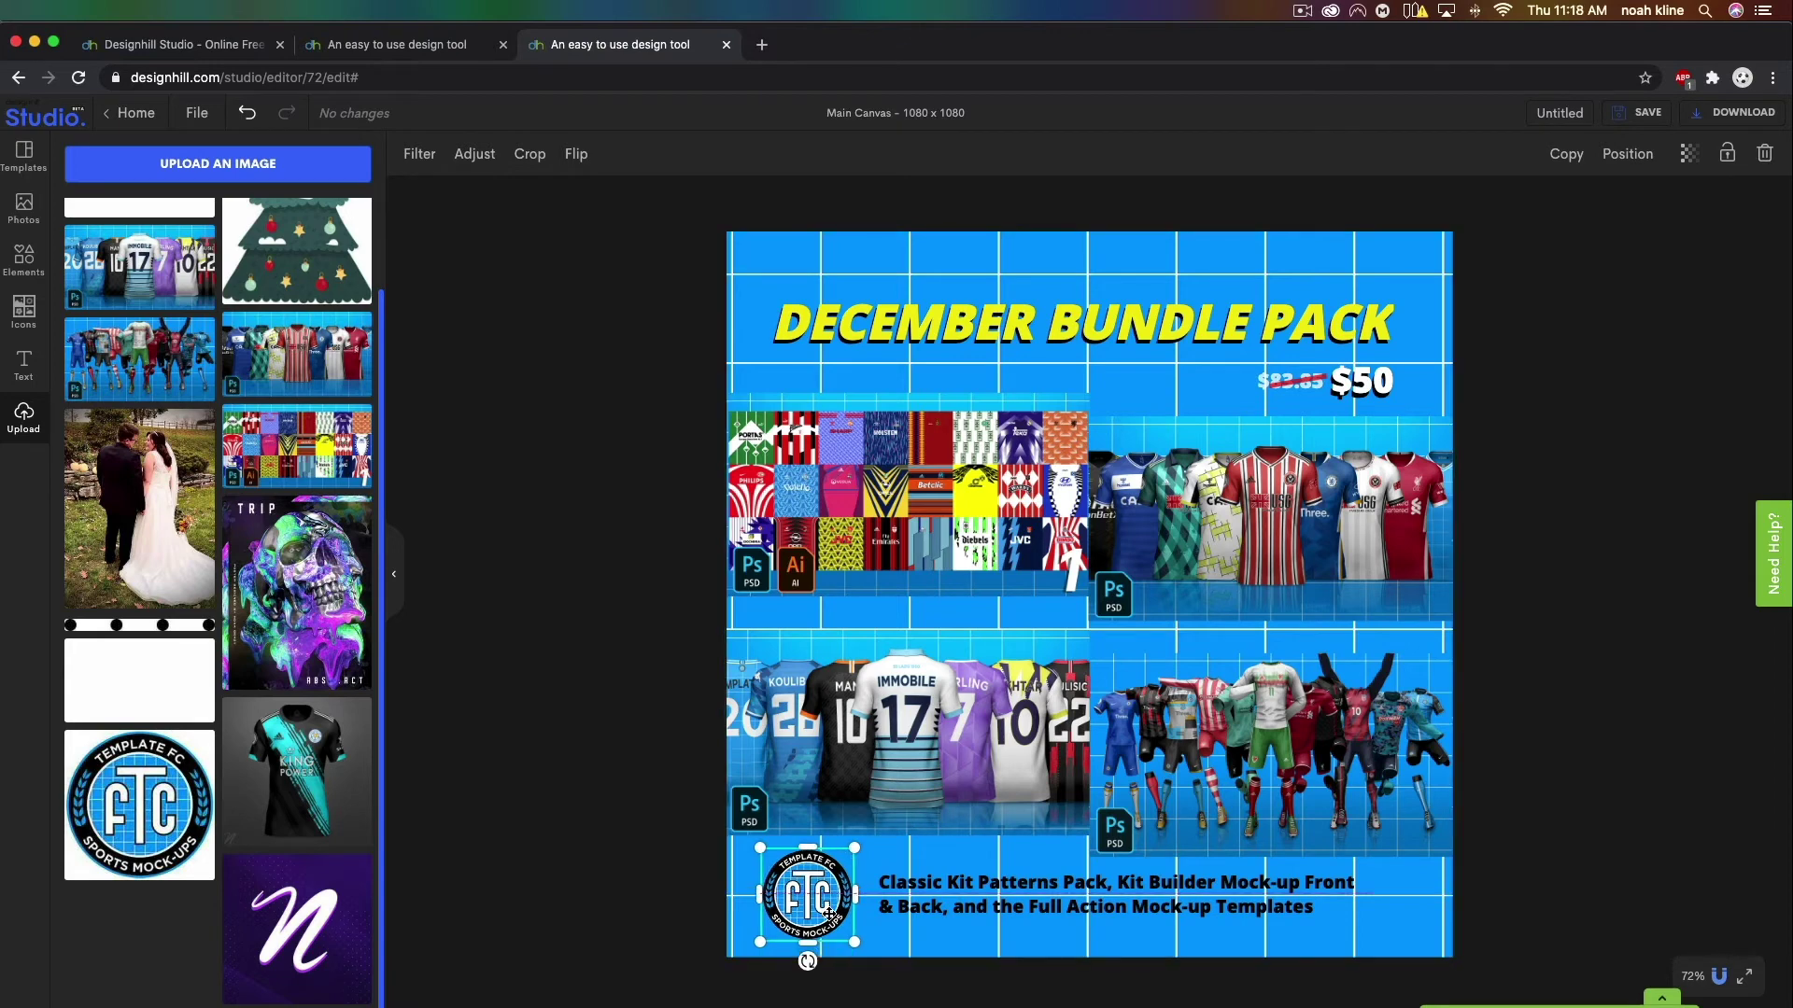
pyautogui.moveTo(1050, 907); pyautogui.dragTo(1038, 911)
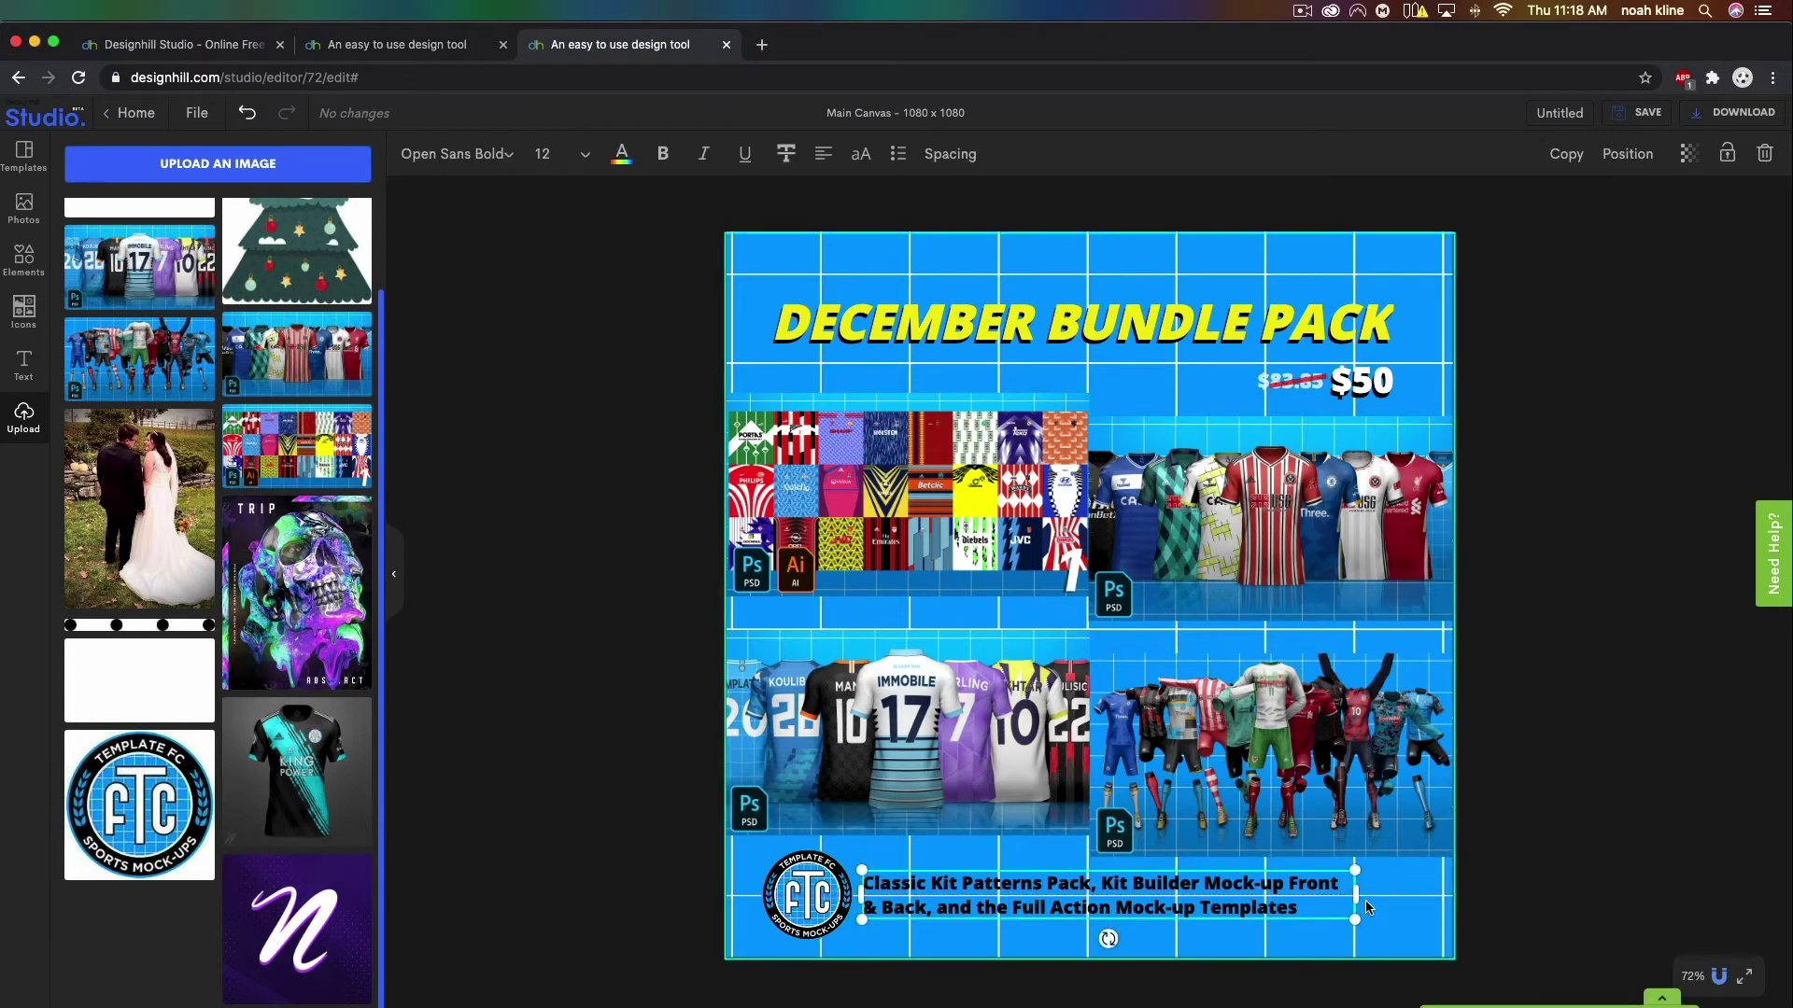
# Duplicate the December Bundle Pack heading and shrink the copy into a small centred line above the original.
pyautogui.click(1553, 646)
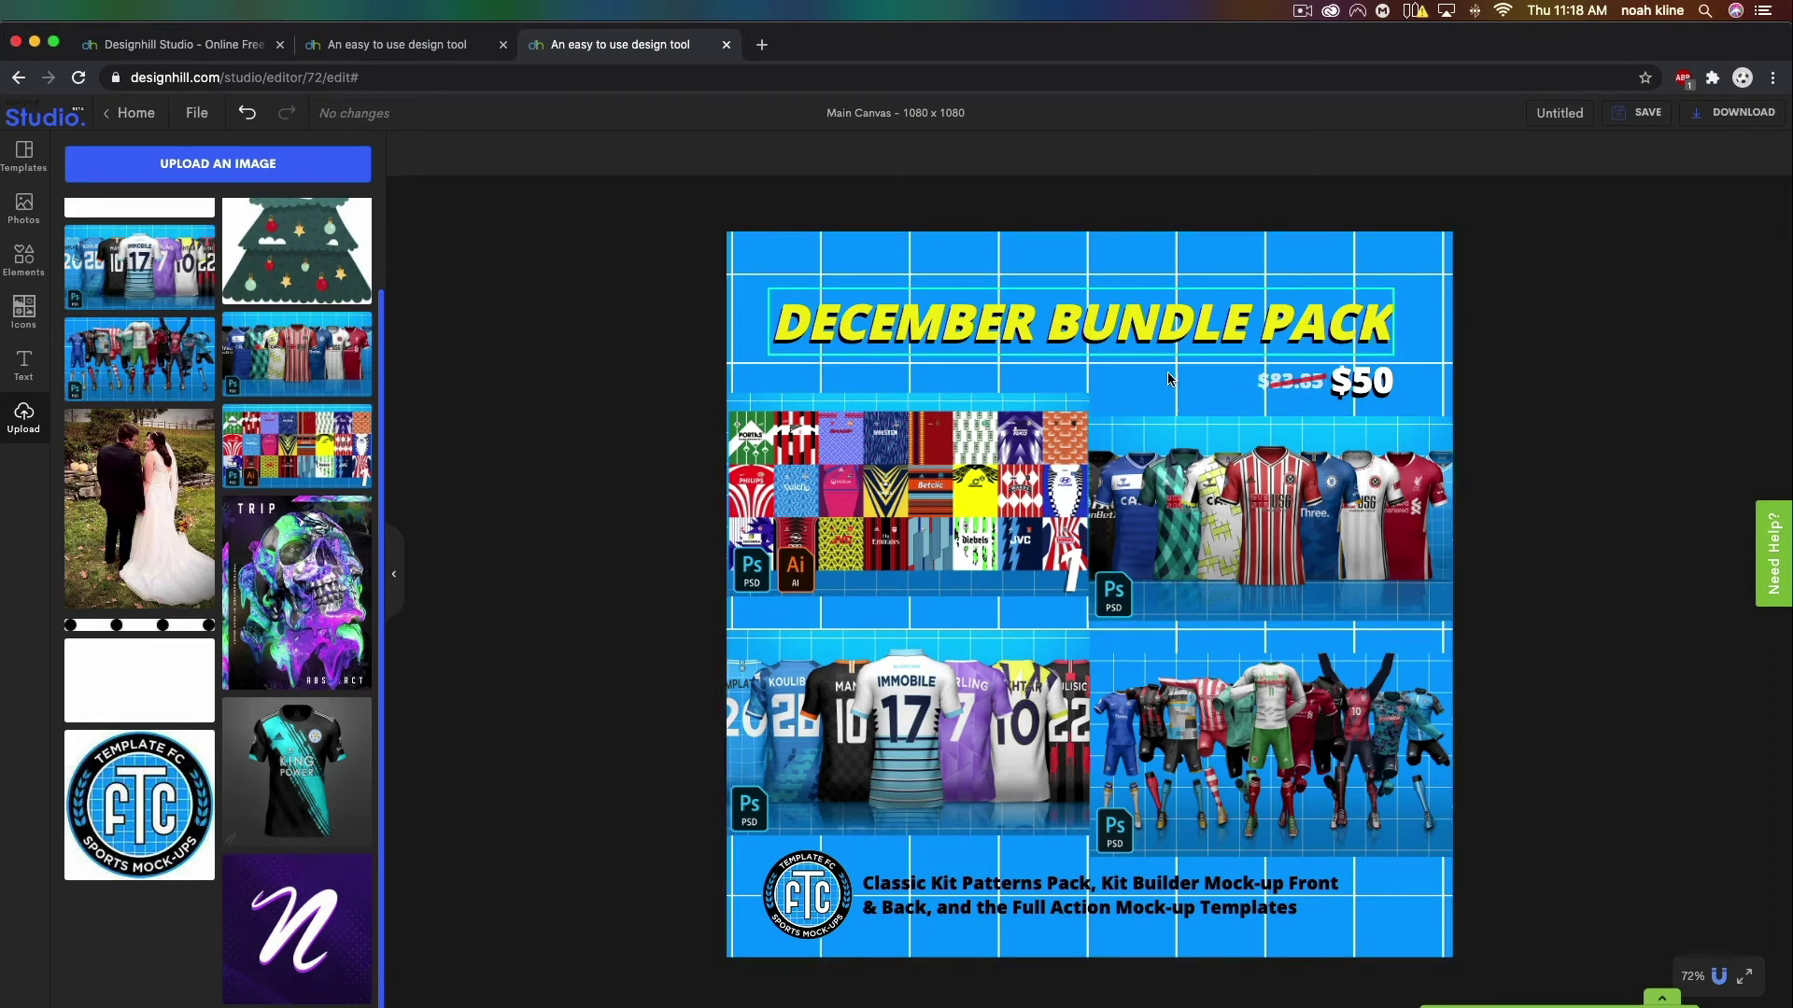
pyautogui.click(1097, 339)
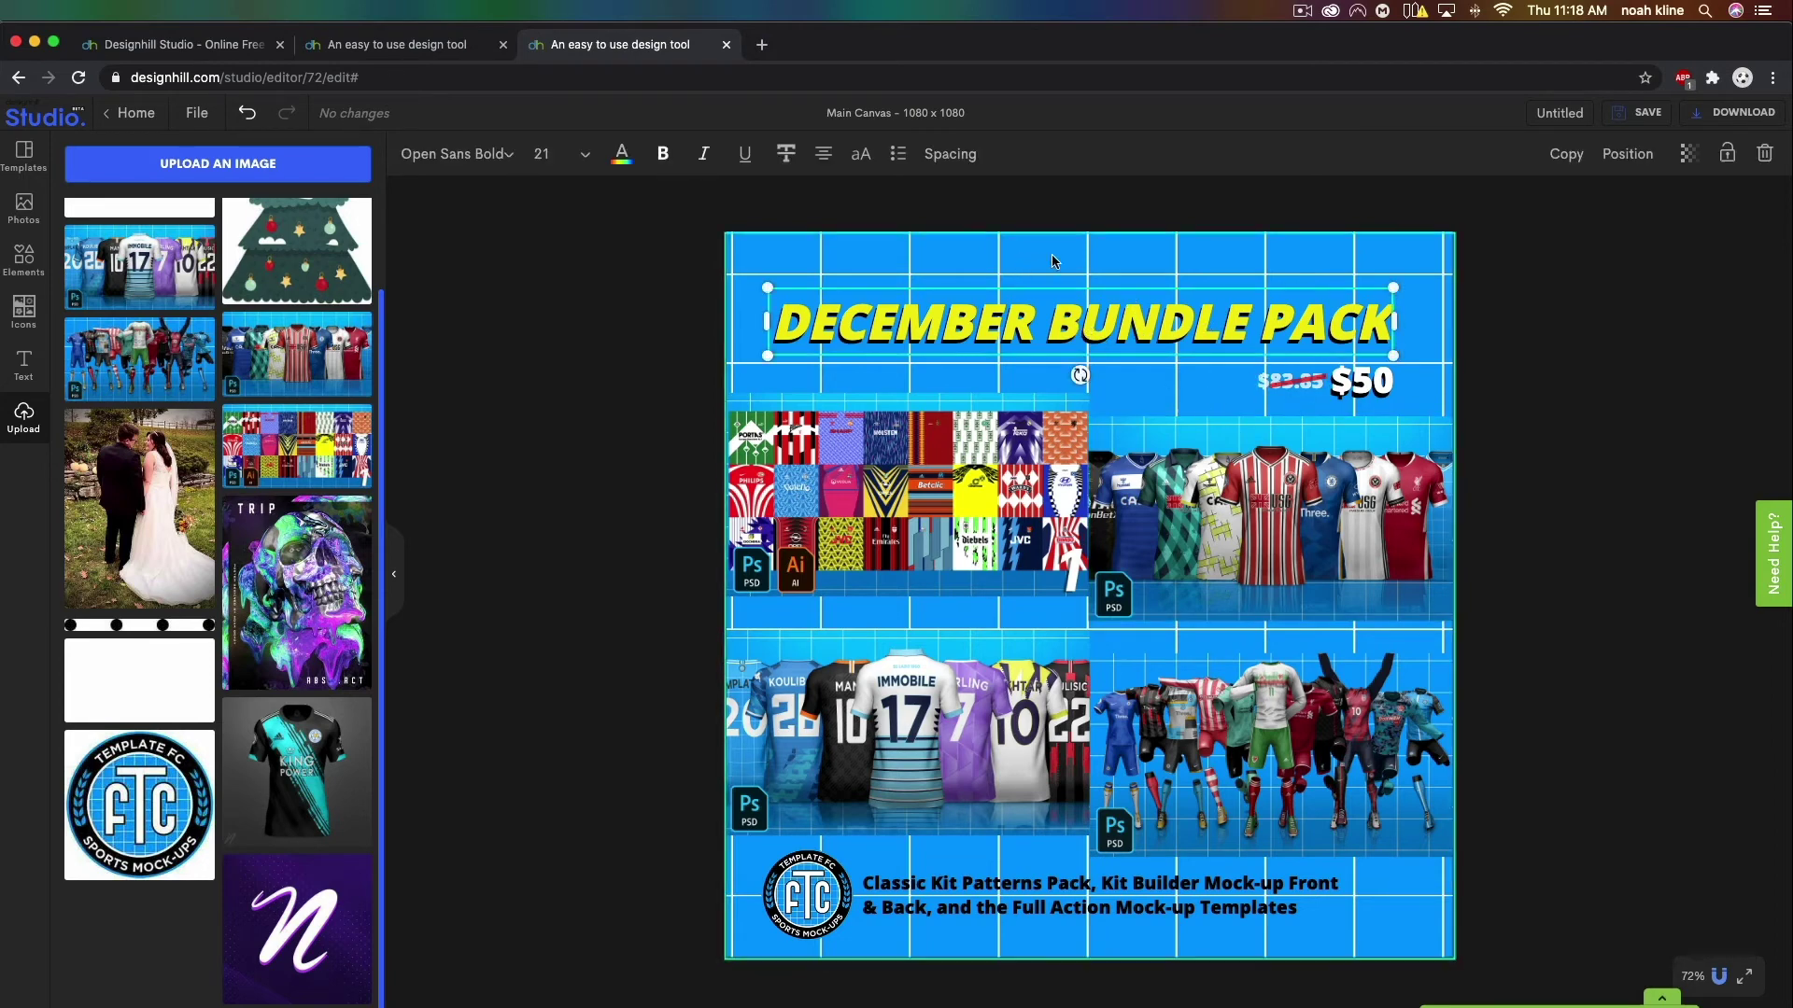
pyautogui.click(1566, 154)
pyautogui.moveTo(1081, 581); pyautogui.dragTo(1080, 313)
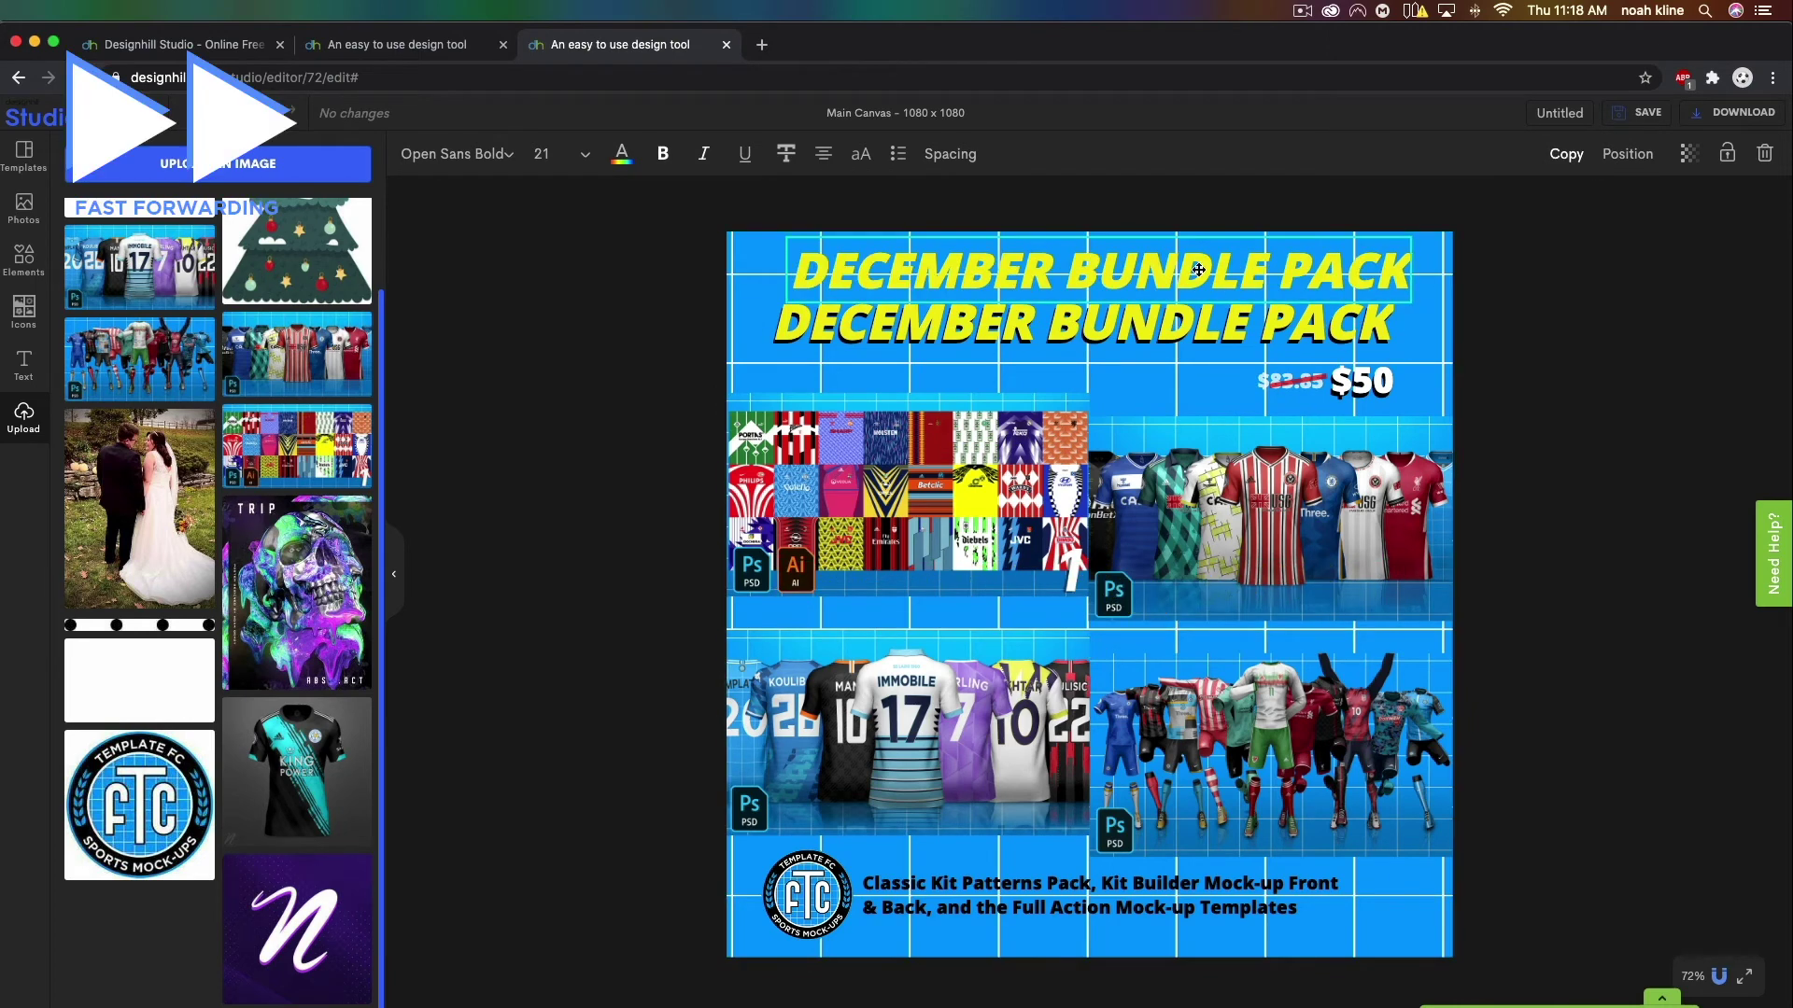
pyautogui.moveTo(1393, 348); pyautogui.dragTo(1111, 287)
pyautogui.doubleClick(1074, 254)
pyautogui.hotkey('ctrl', 'a')
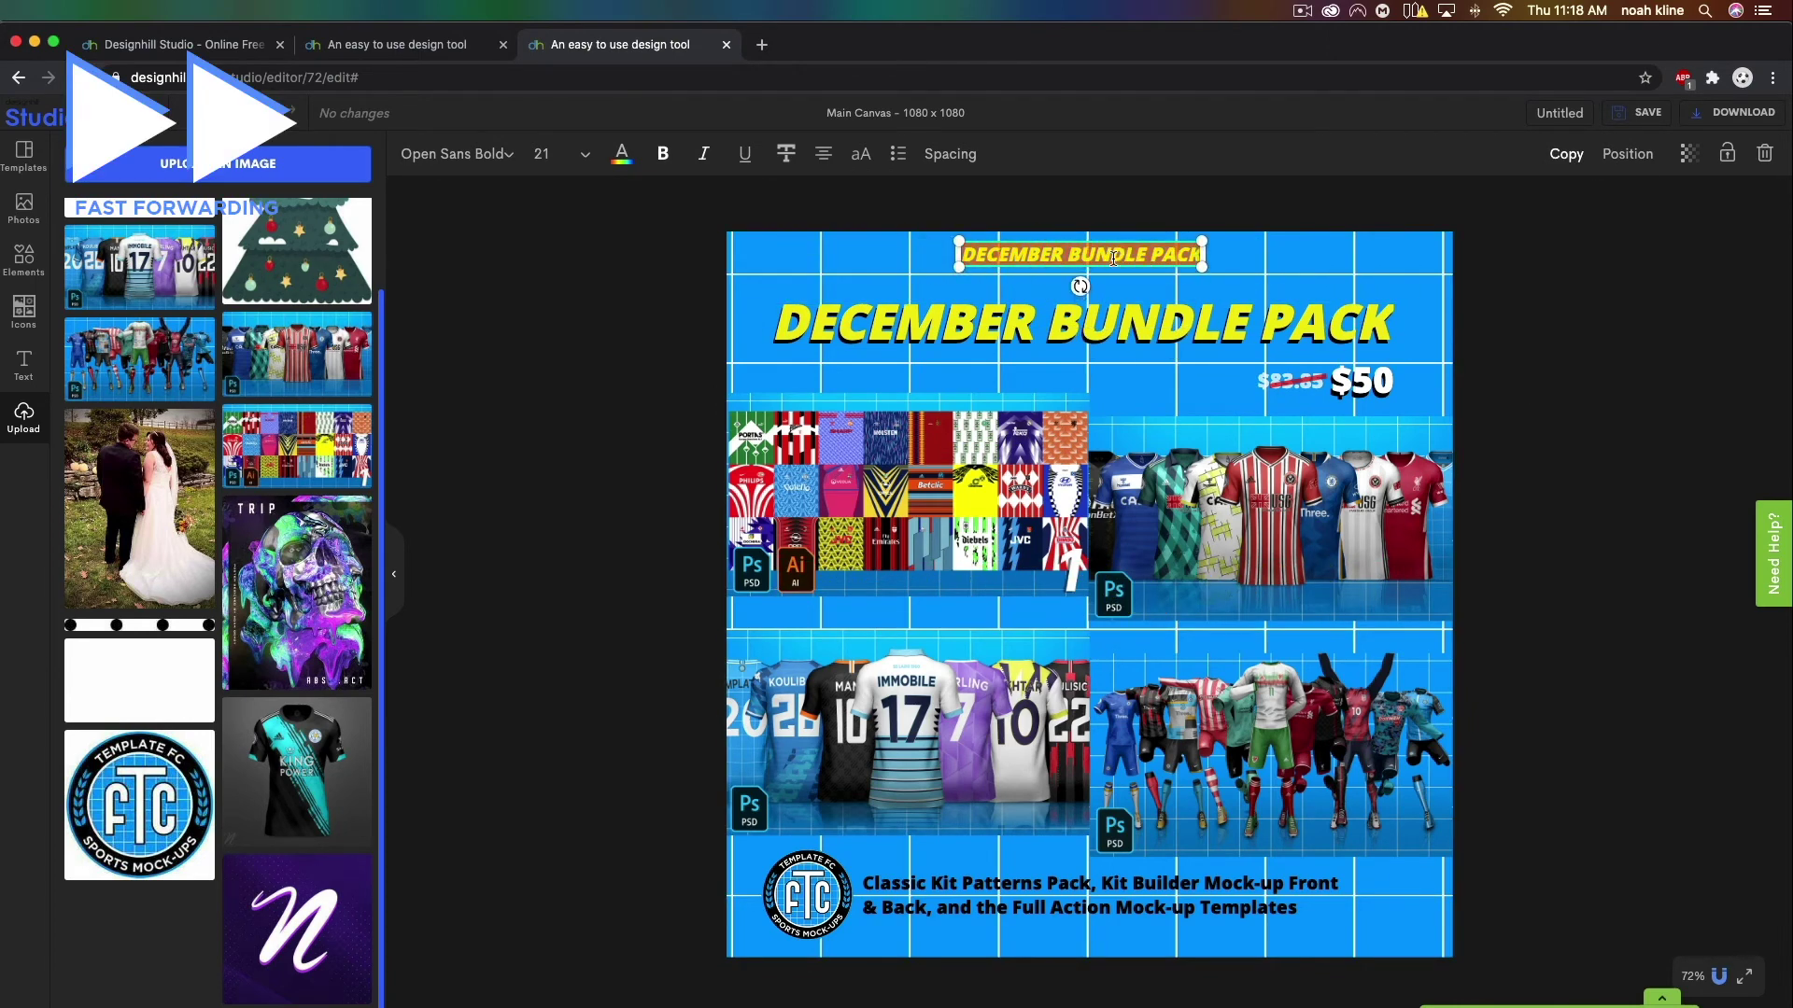
pyautogui.write('WWW>T')
pyautogui.press('BackSpace')
pyautogui.press('BackSpace')
pyautogui.write('.TEMPLATEFC.COM')
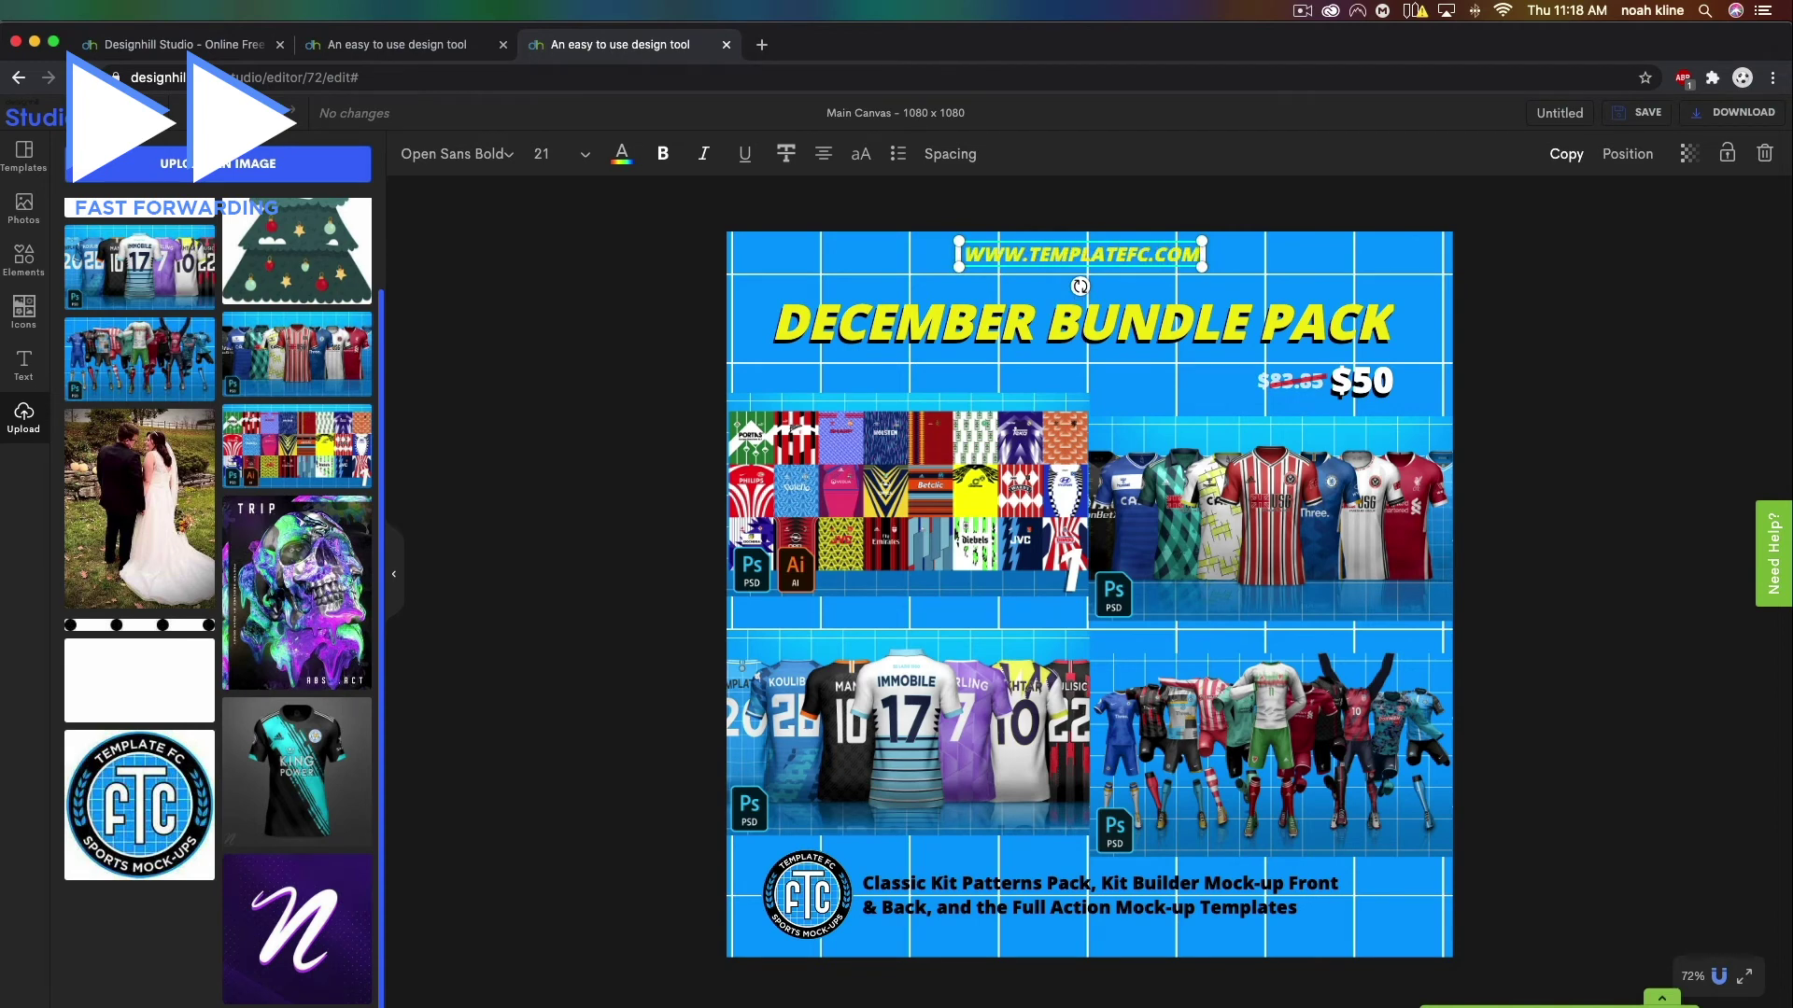
# Recolour the website address line to black and deselect it.
pyautogui.click(621, 154)
pyautogui.click(104, 473)
pyautogui.click(1616, 488)
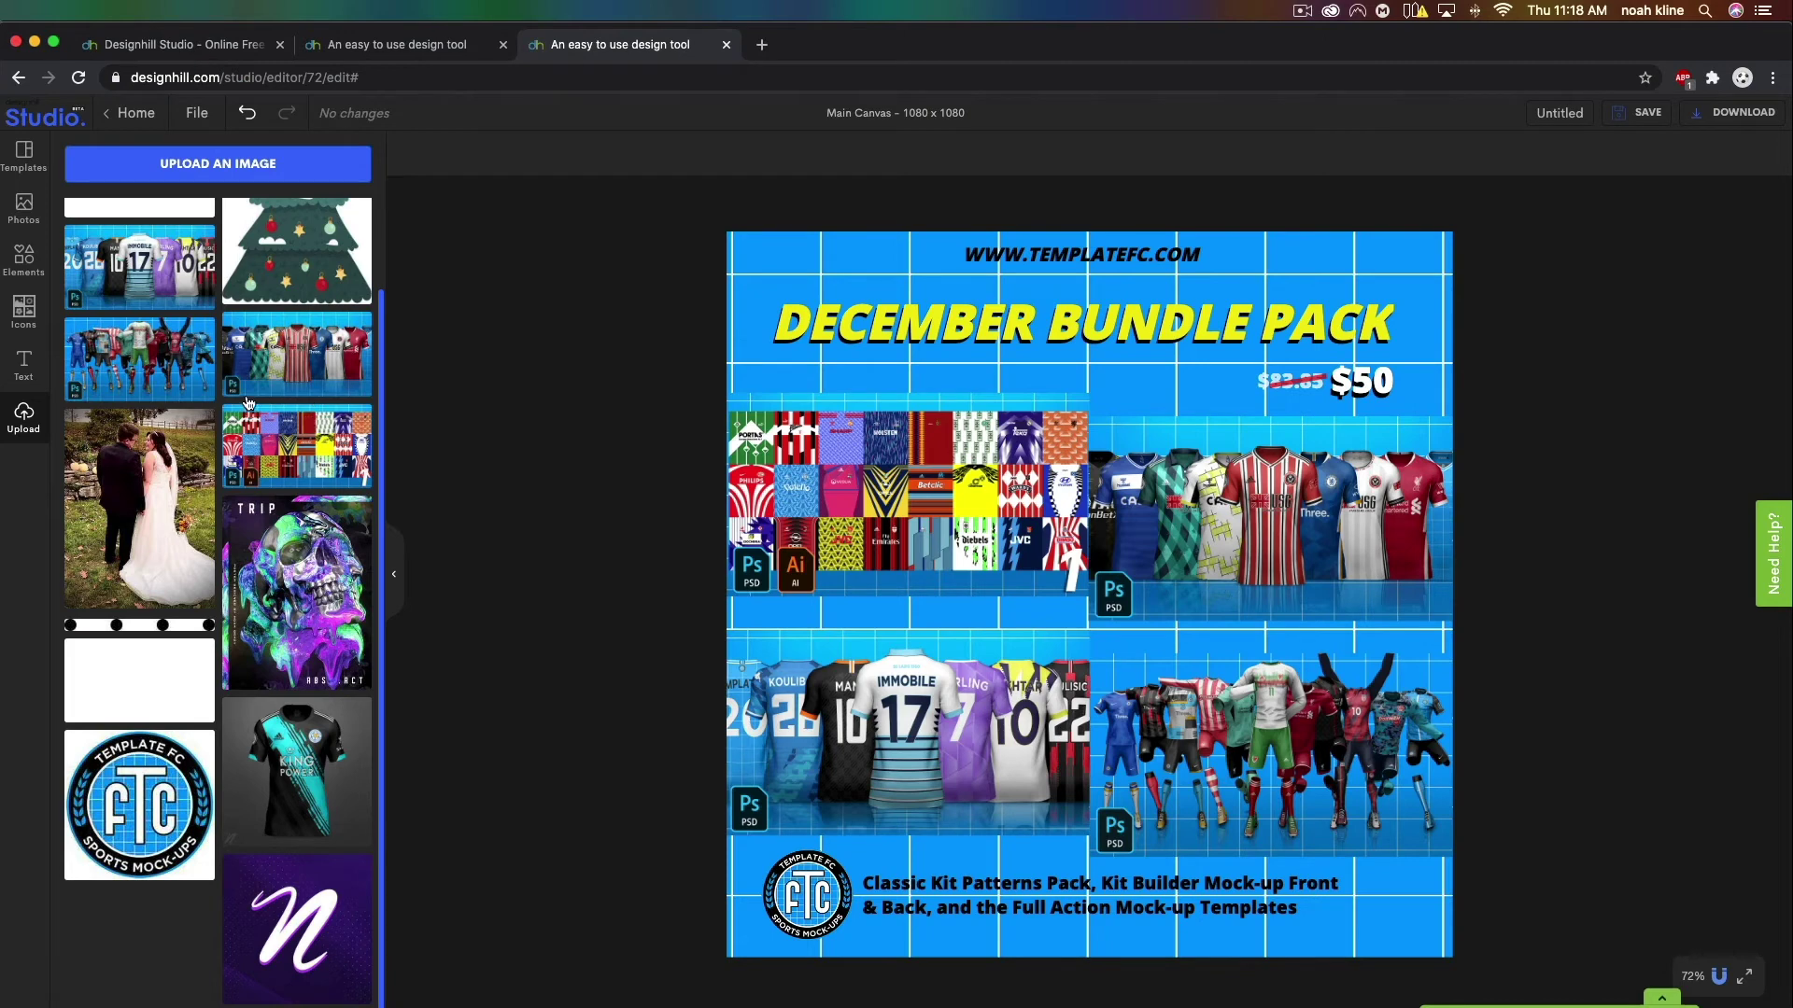
# Add the uploaded white snowdrift image along the canvas's bottom edge with a slight tilt, and duplicate it to cover the full width.
pyautogui.scroll(1, 103, 280)
pyautogui.moveTo(194, 306)
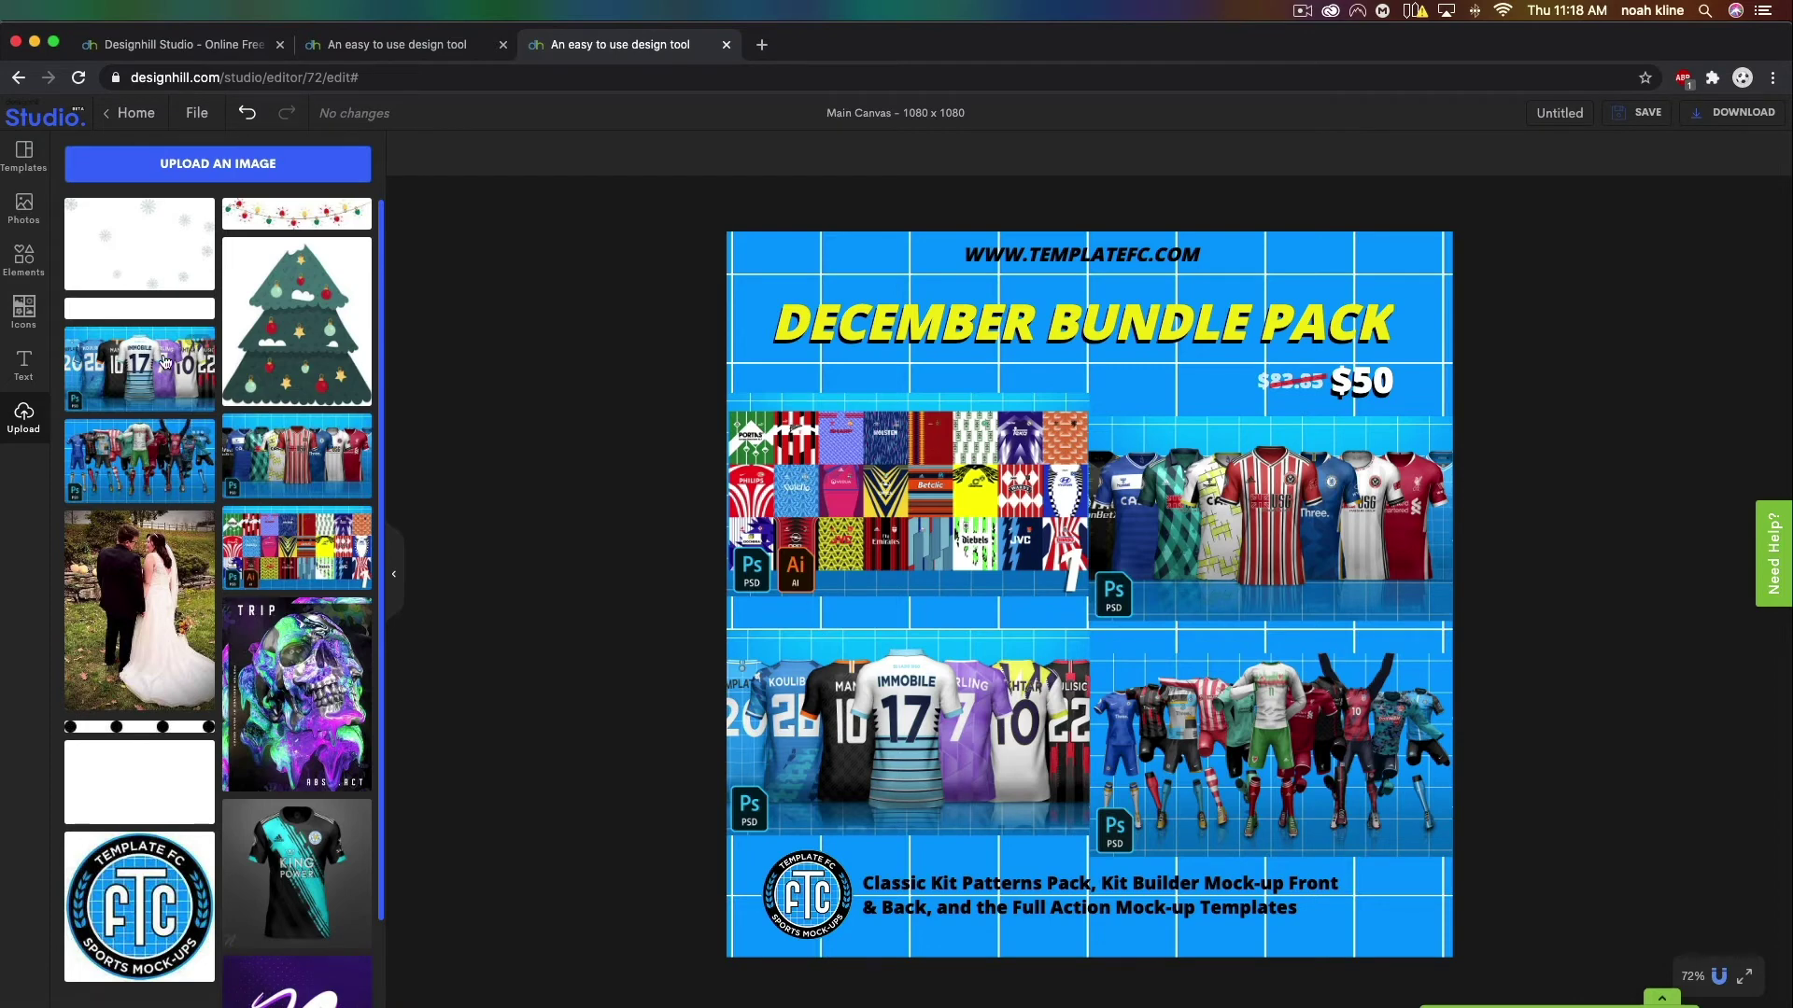
pyautogui.click(141, 309)
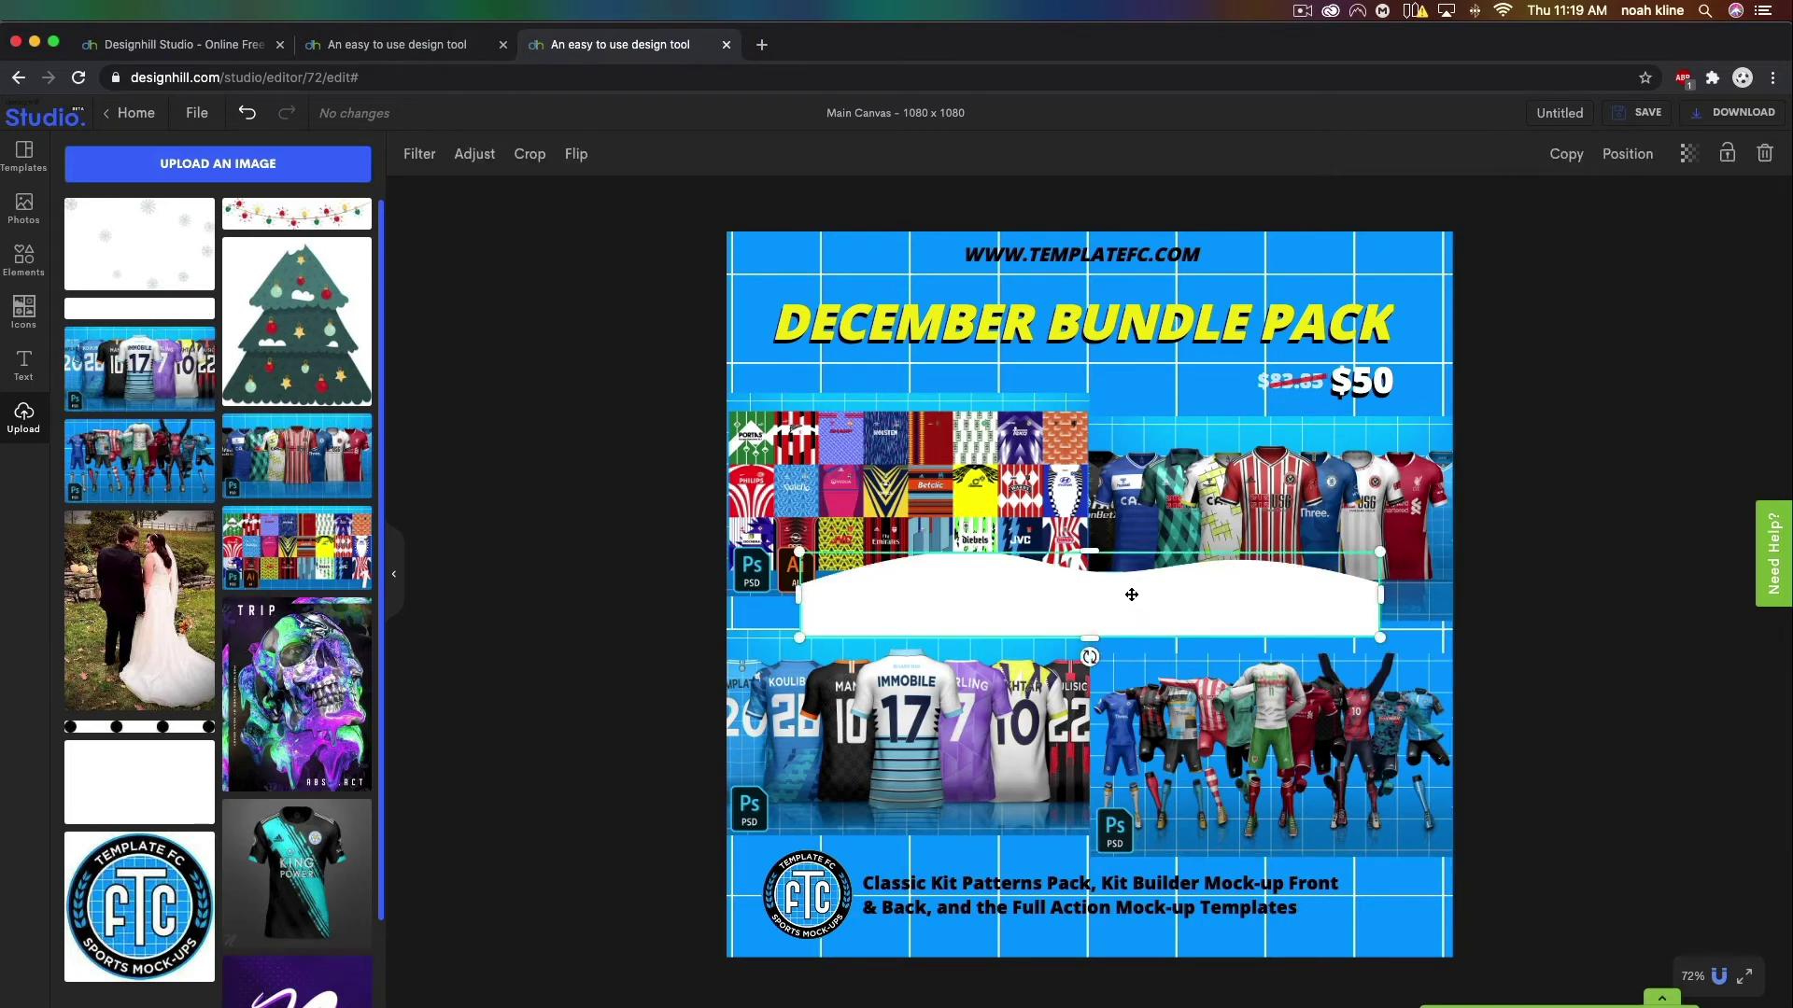
pyautogui.moveTo(1129, 596); pyautogui.dragTo(951, 930)
pyautogui.moveTo(912, 991); pyautogui.dragTo(909, 992)
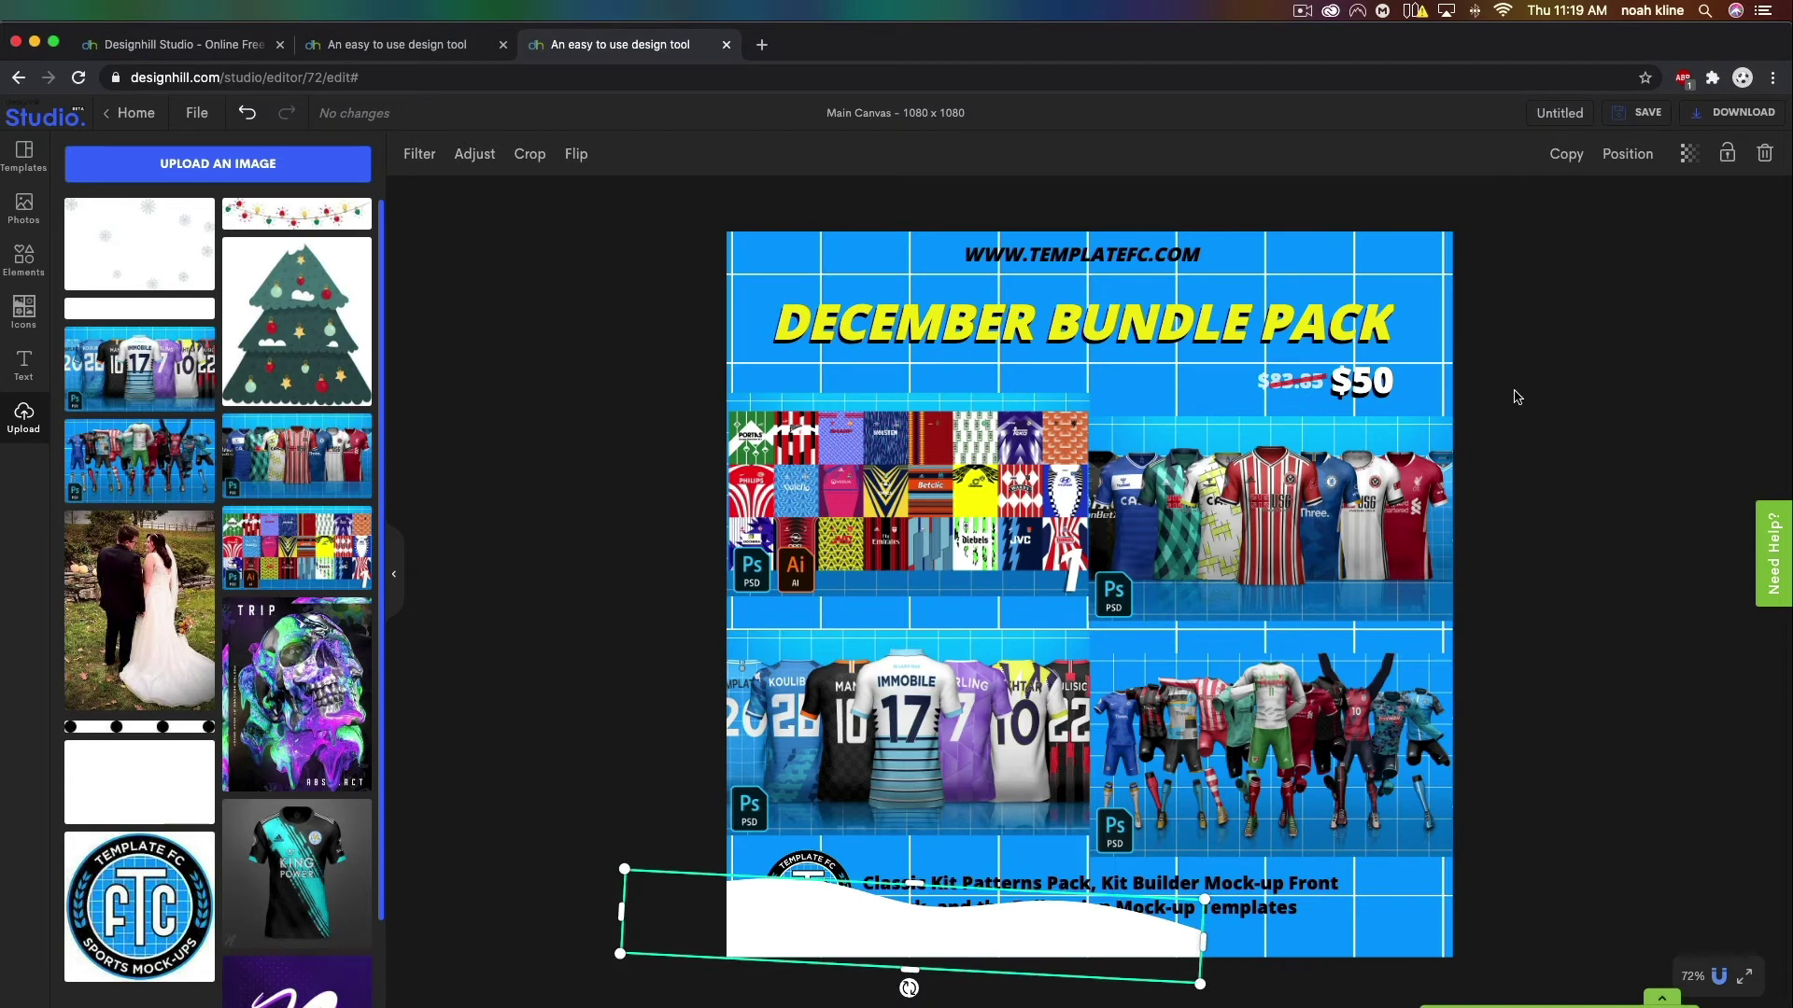
pyautogui.click(1564, 154)
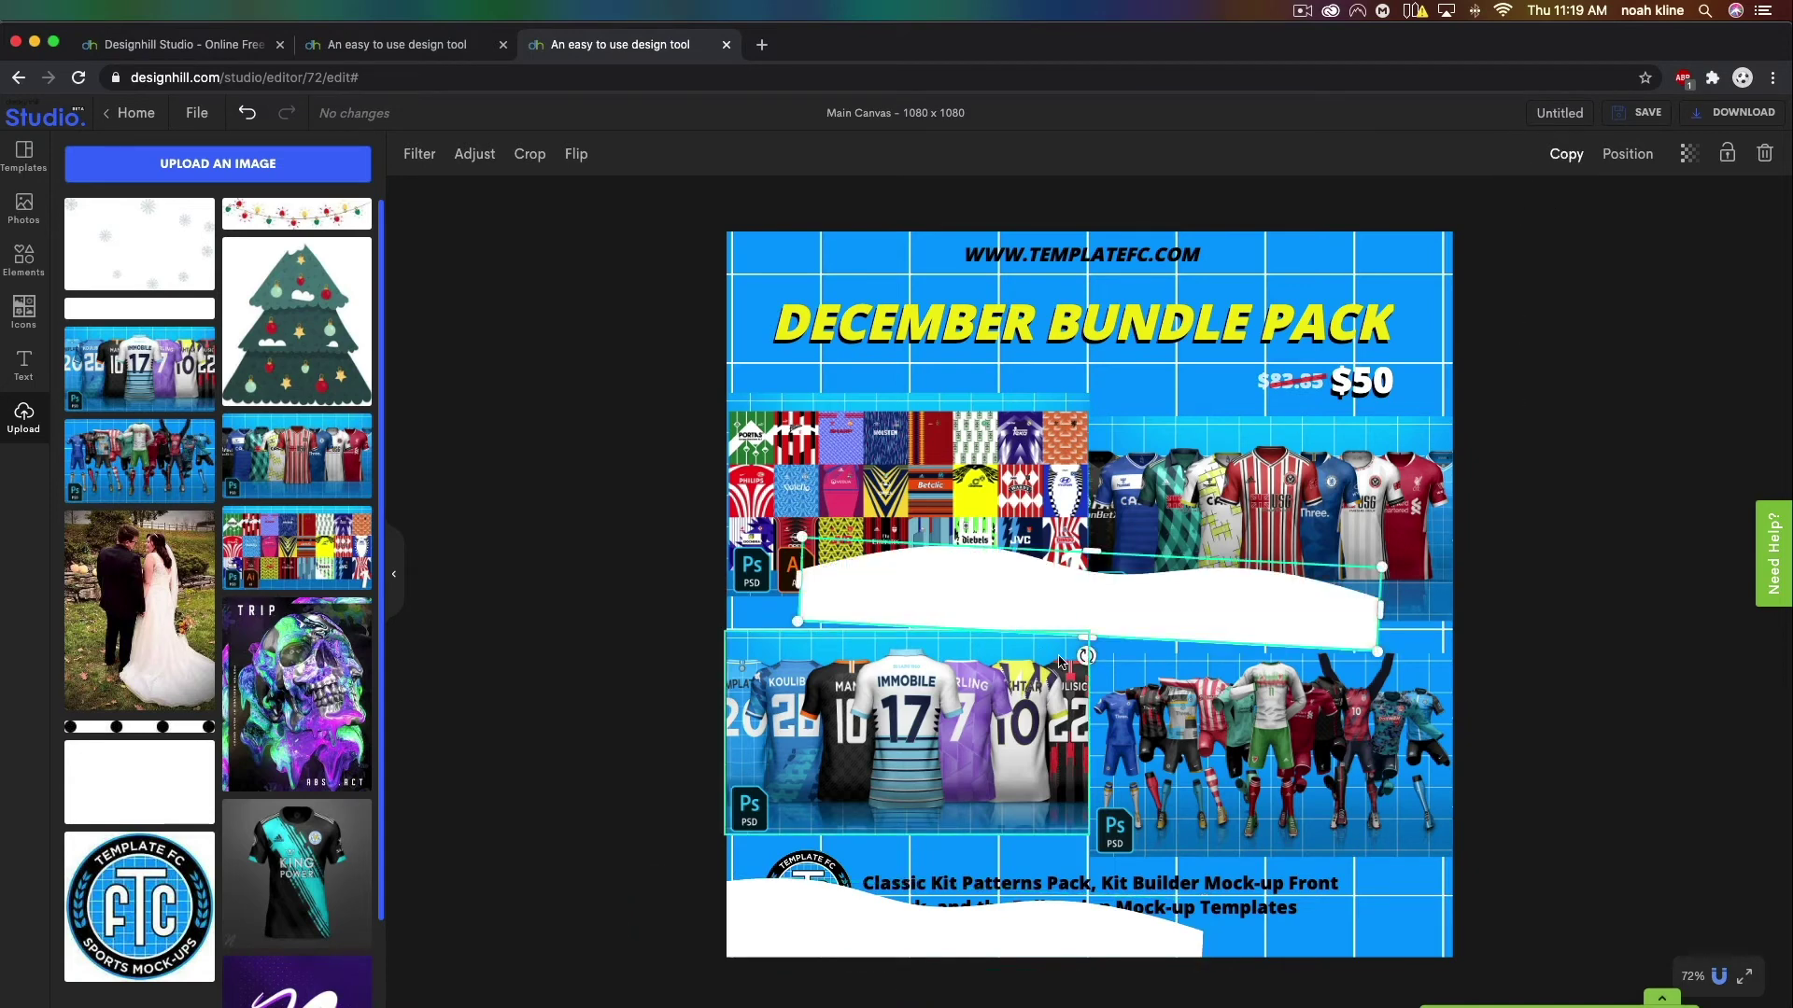
pyautogui.moveTo(1087, 660); pyautogui.dragTo(872, 949)
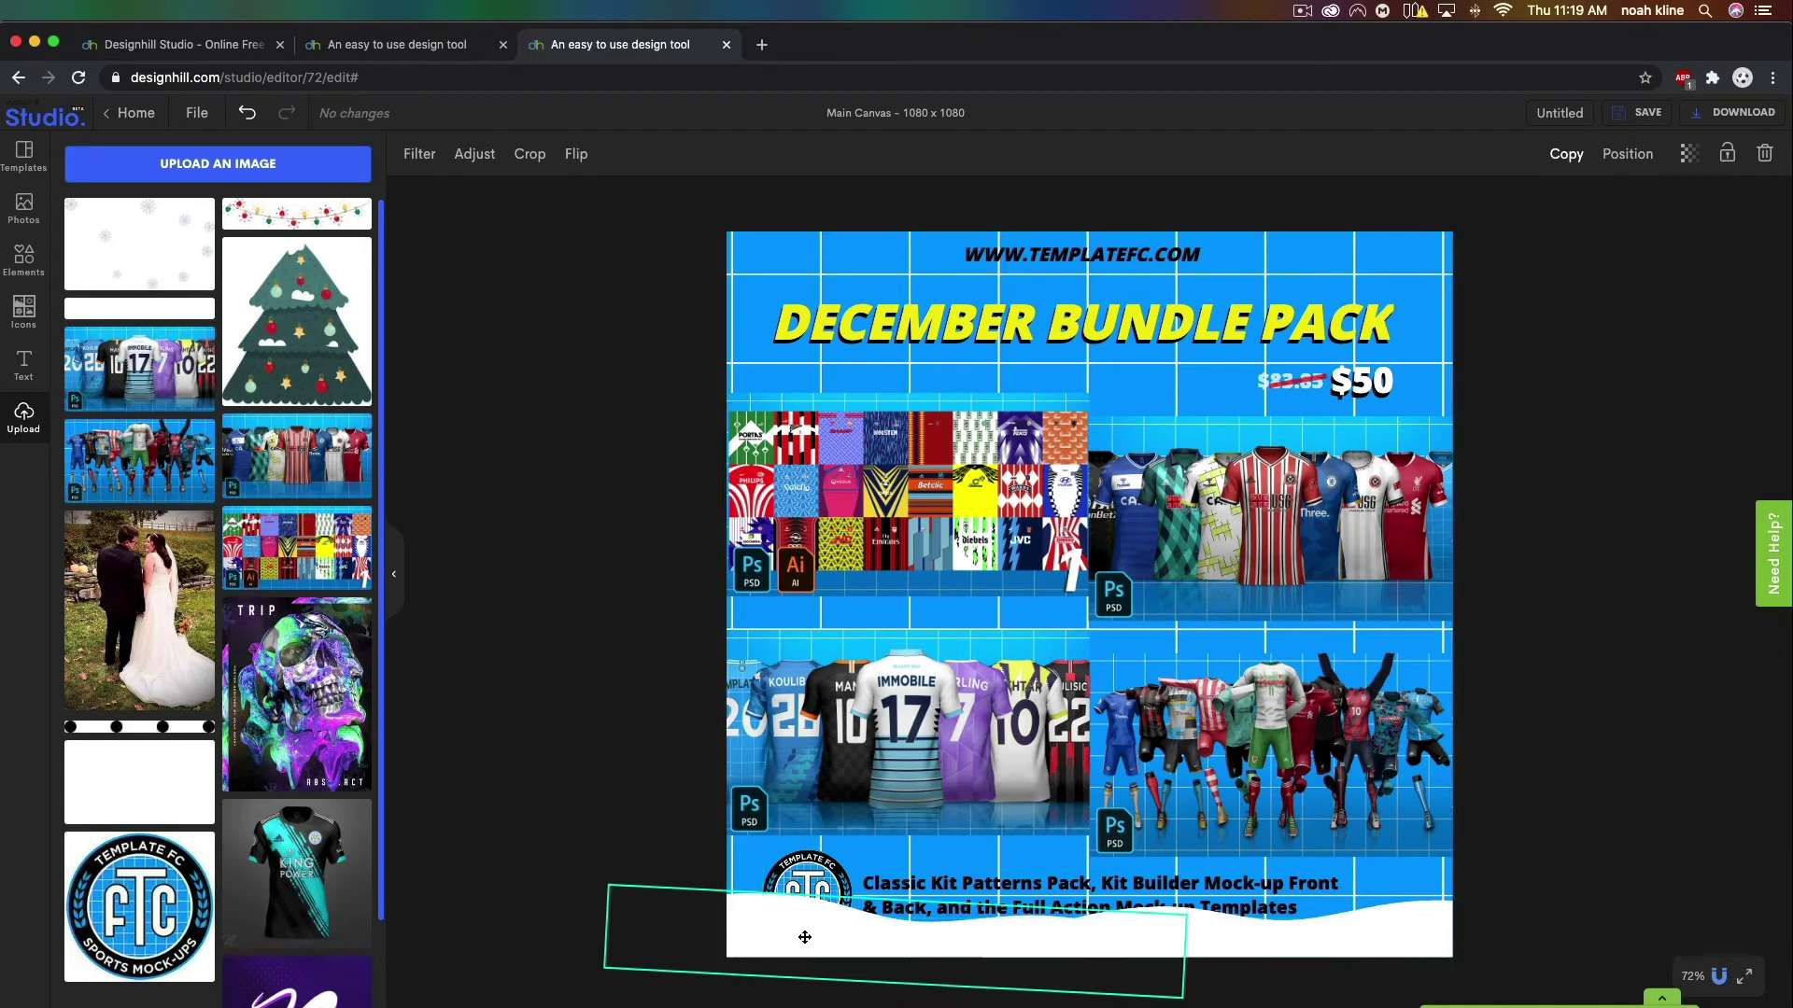
# Send both snowdrift pieces backward so they sit behind the logo and the caption.
pyautogui.click(1612, 168)
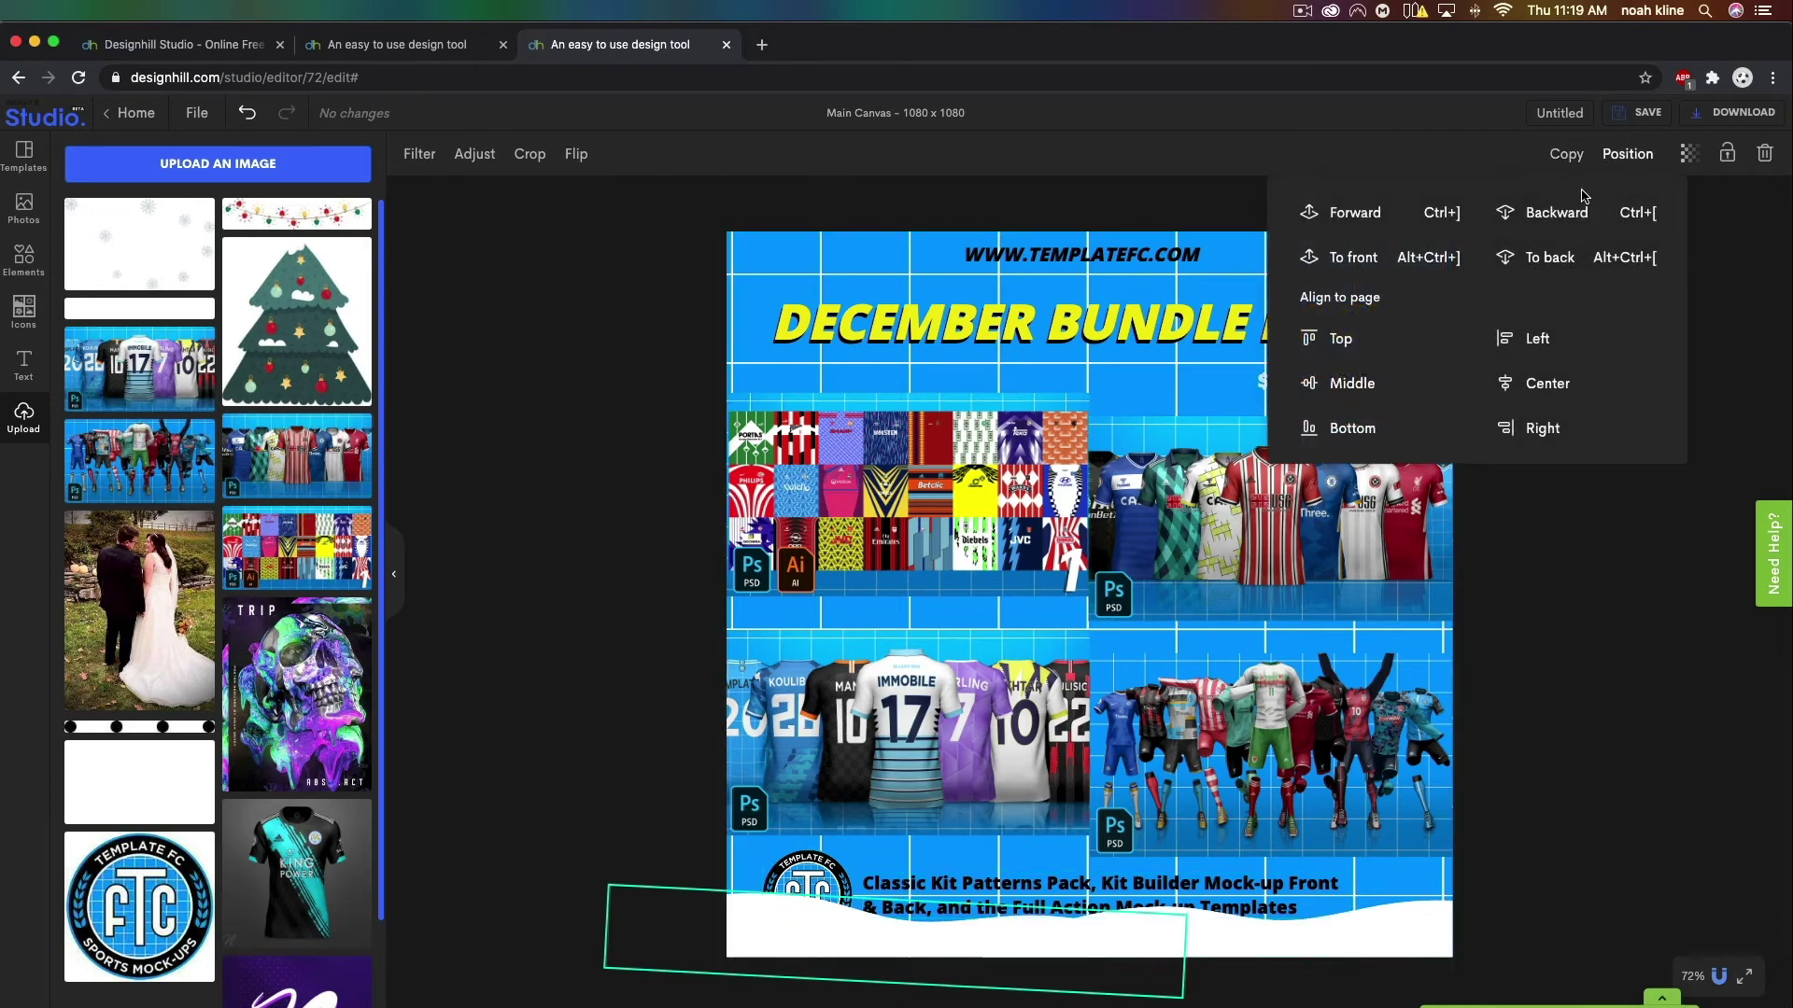
pyautogui.click(1566, 217)
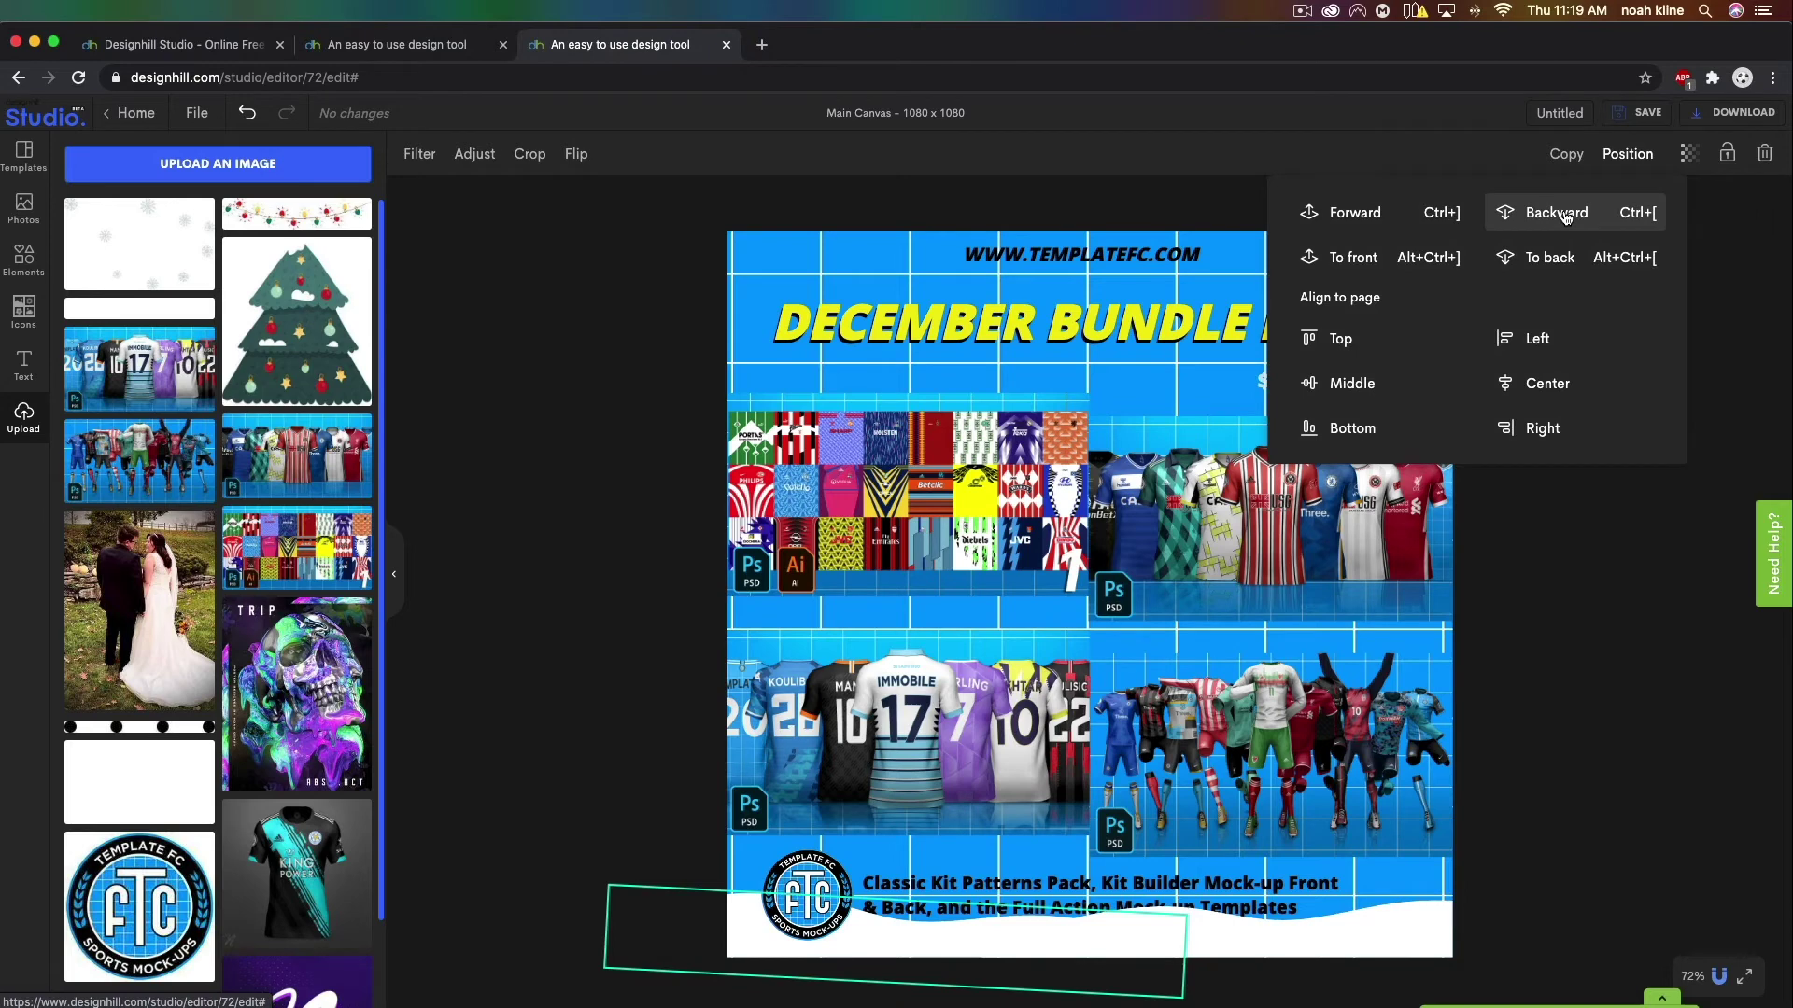
pyautogui.click(1386, 939)
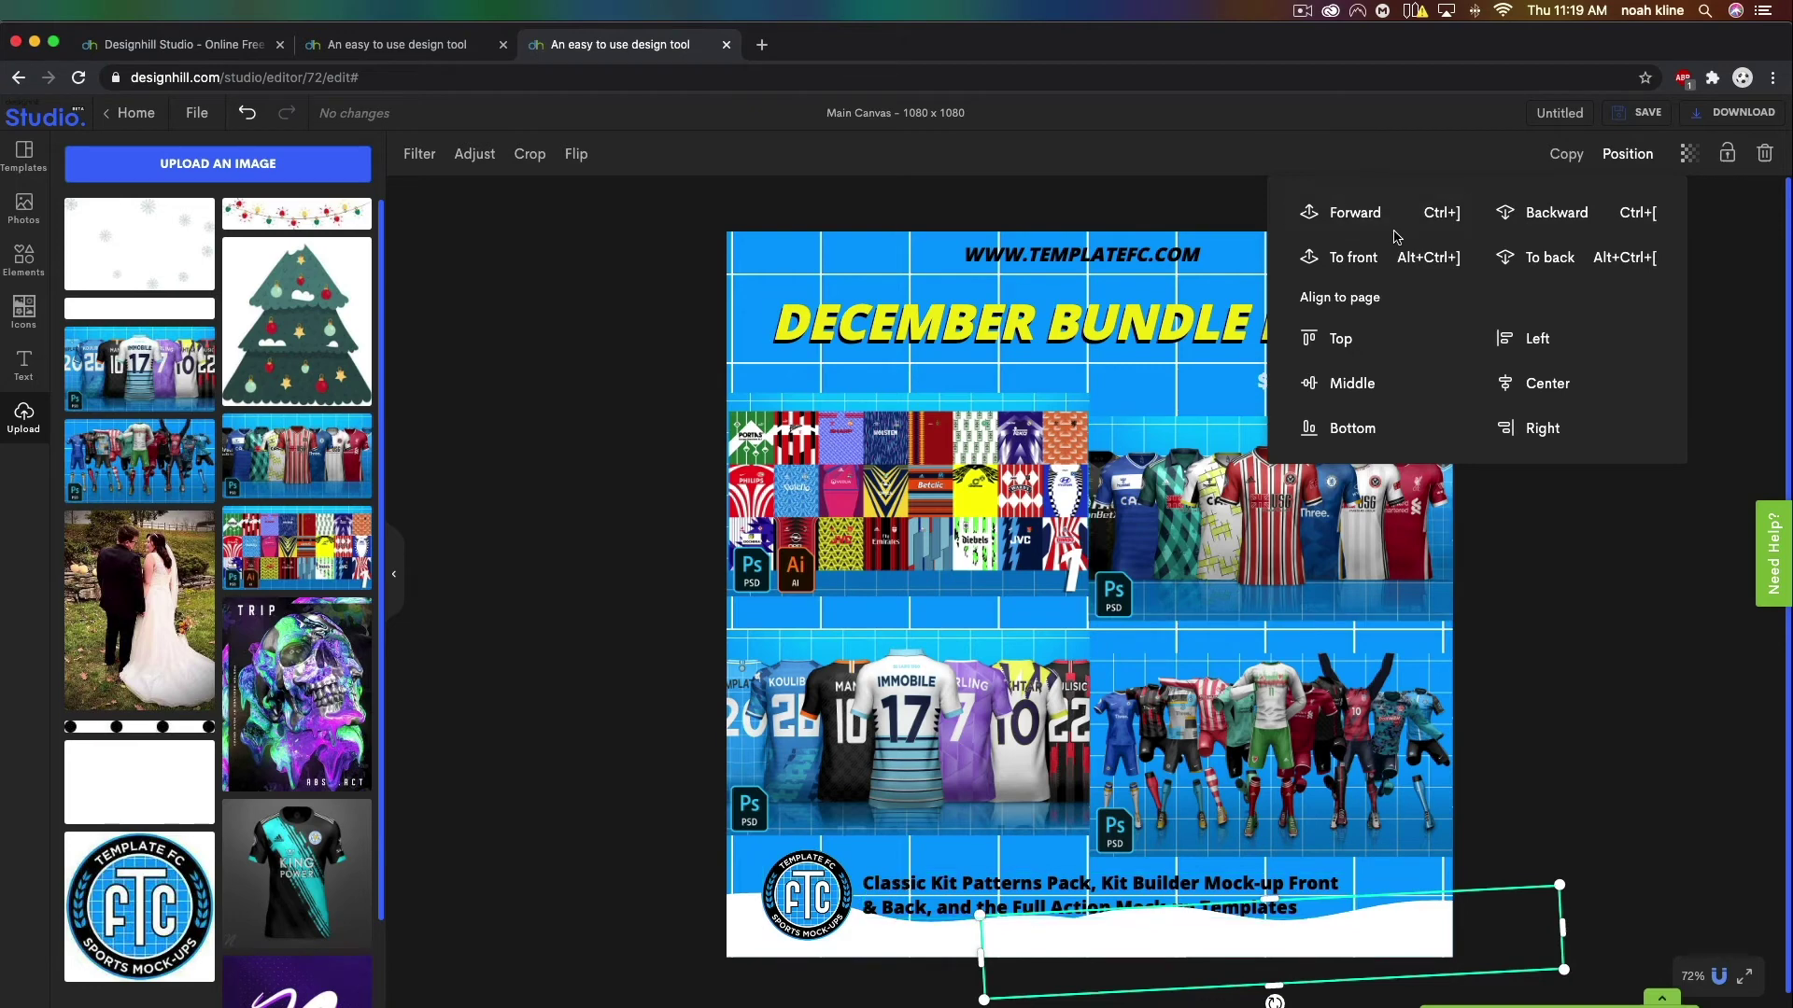
pyautogui.click(1571, 227)
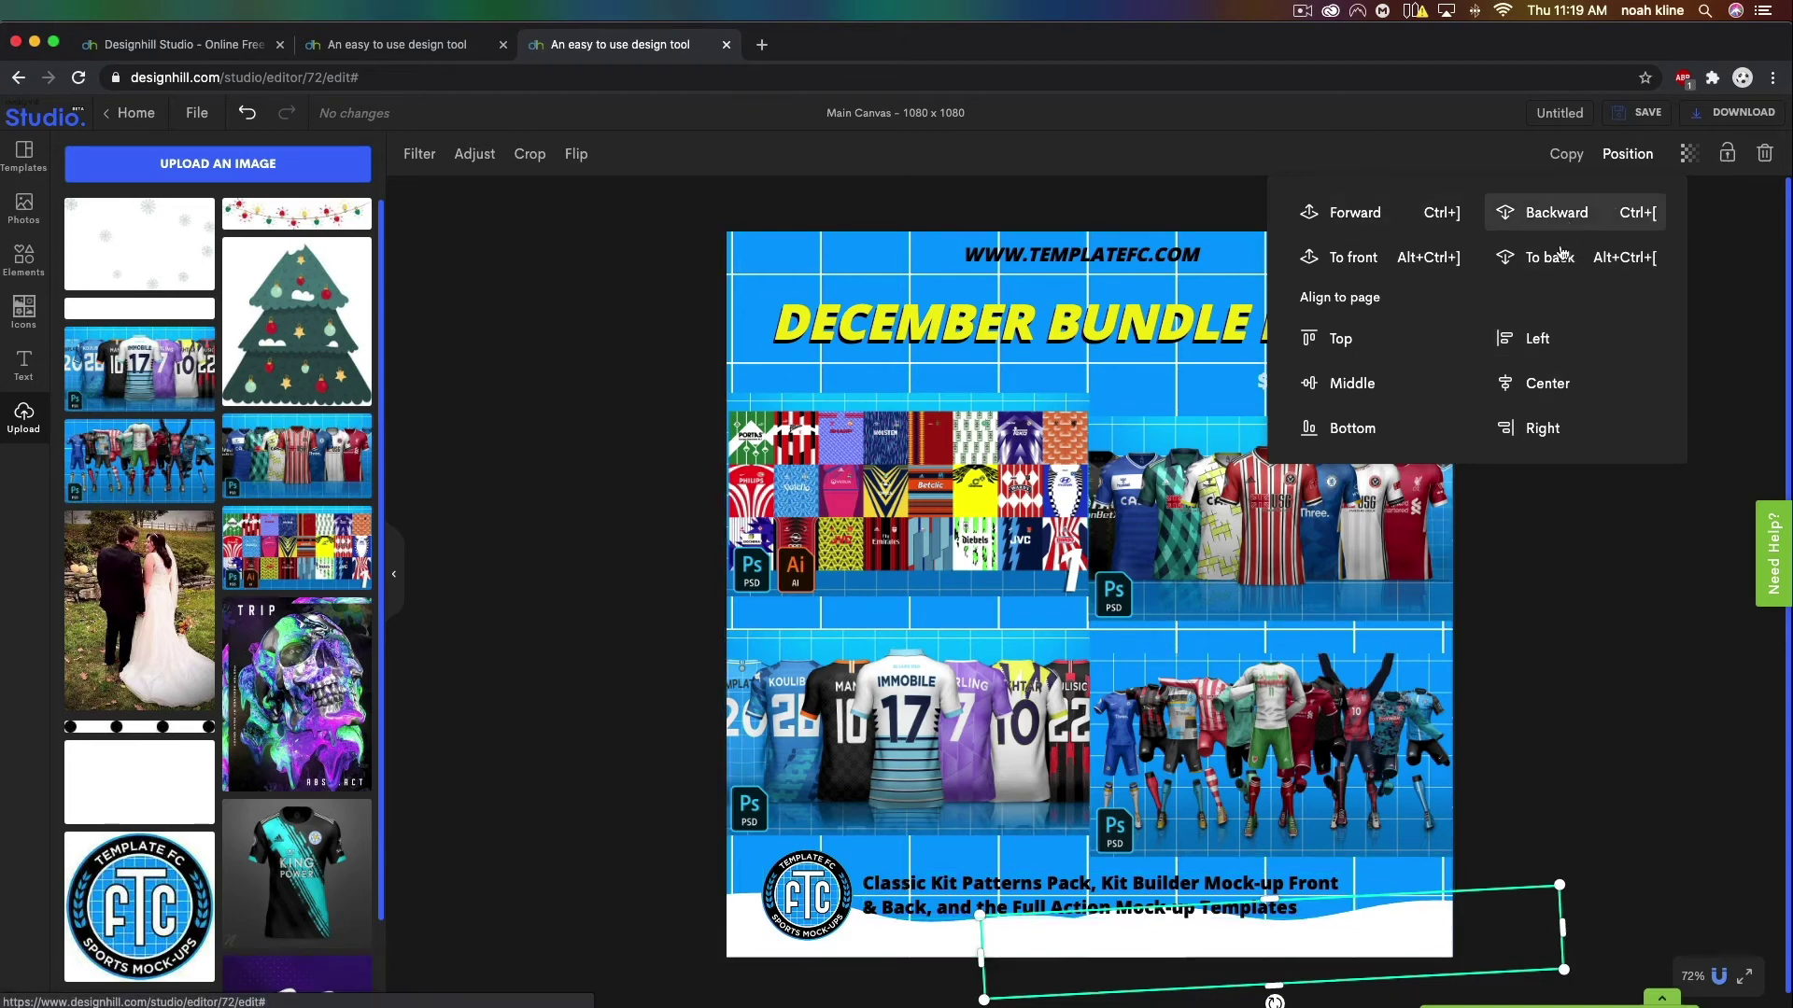
pyautogui.click(1629, 837)
# Reposition the snowdrift at the canvas's bottom-right, moving it outward and slightly up to form a continuous snow line.
pyautogui.moveTo(1397, 922); pyautogui.dragTo(1477, 952)
pyautogui.click(1604, 802)
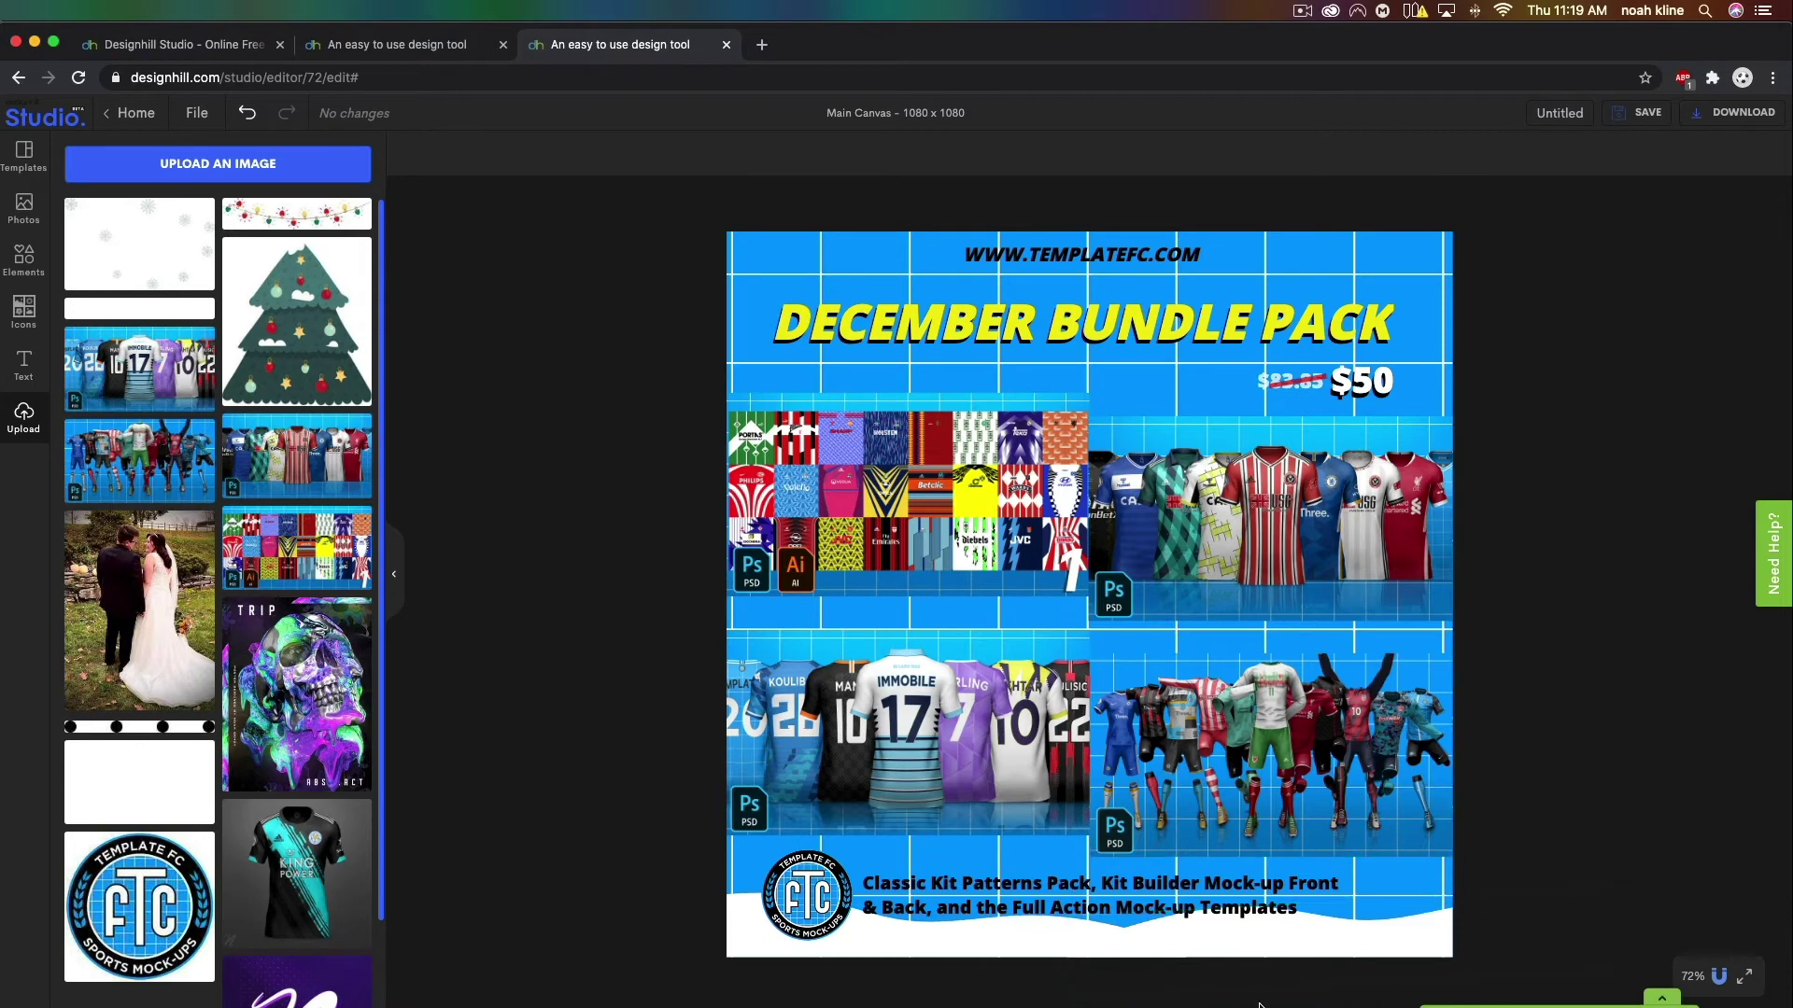
pyautogui.click(1337, 942)
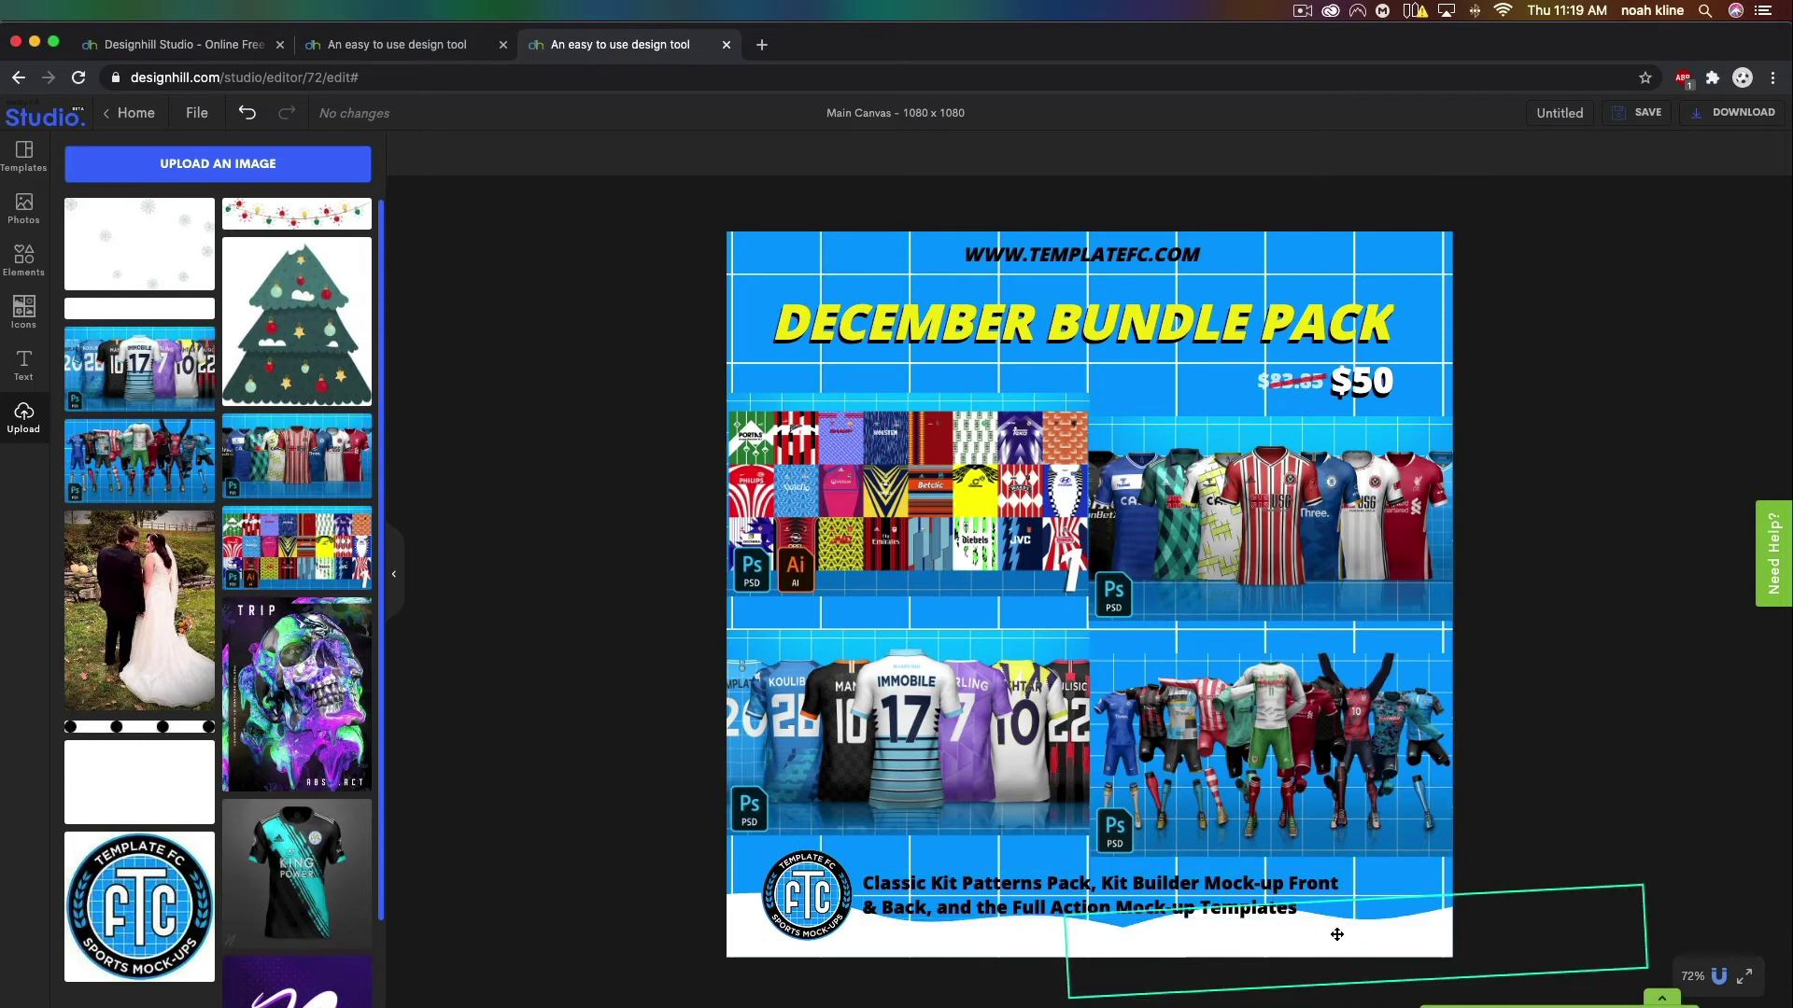
pyautogui.moveTo(1337, 937); pyautogui.dragTo(1213, 915)
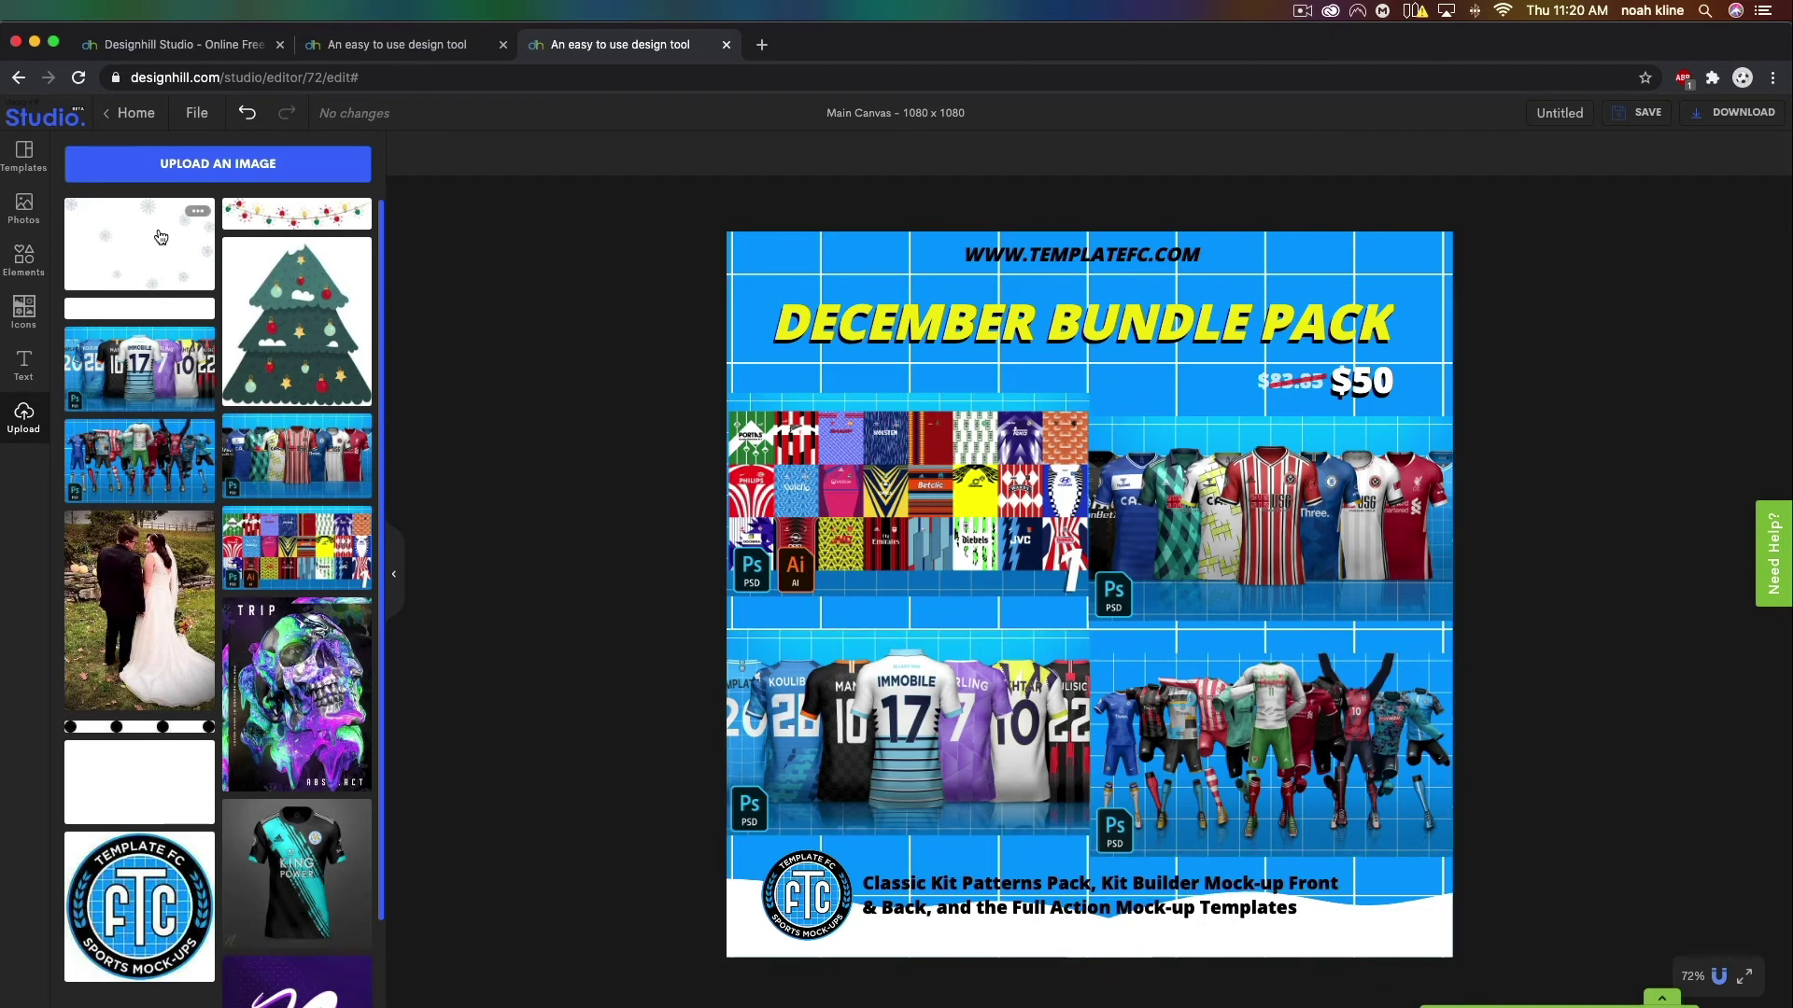
# Add the uploaded snowflakes image and enlarge it past the canvas's side and top edges.
pyautogui.click(107, 258)
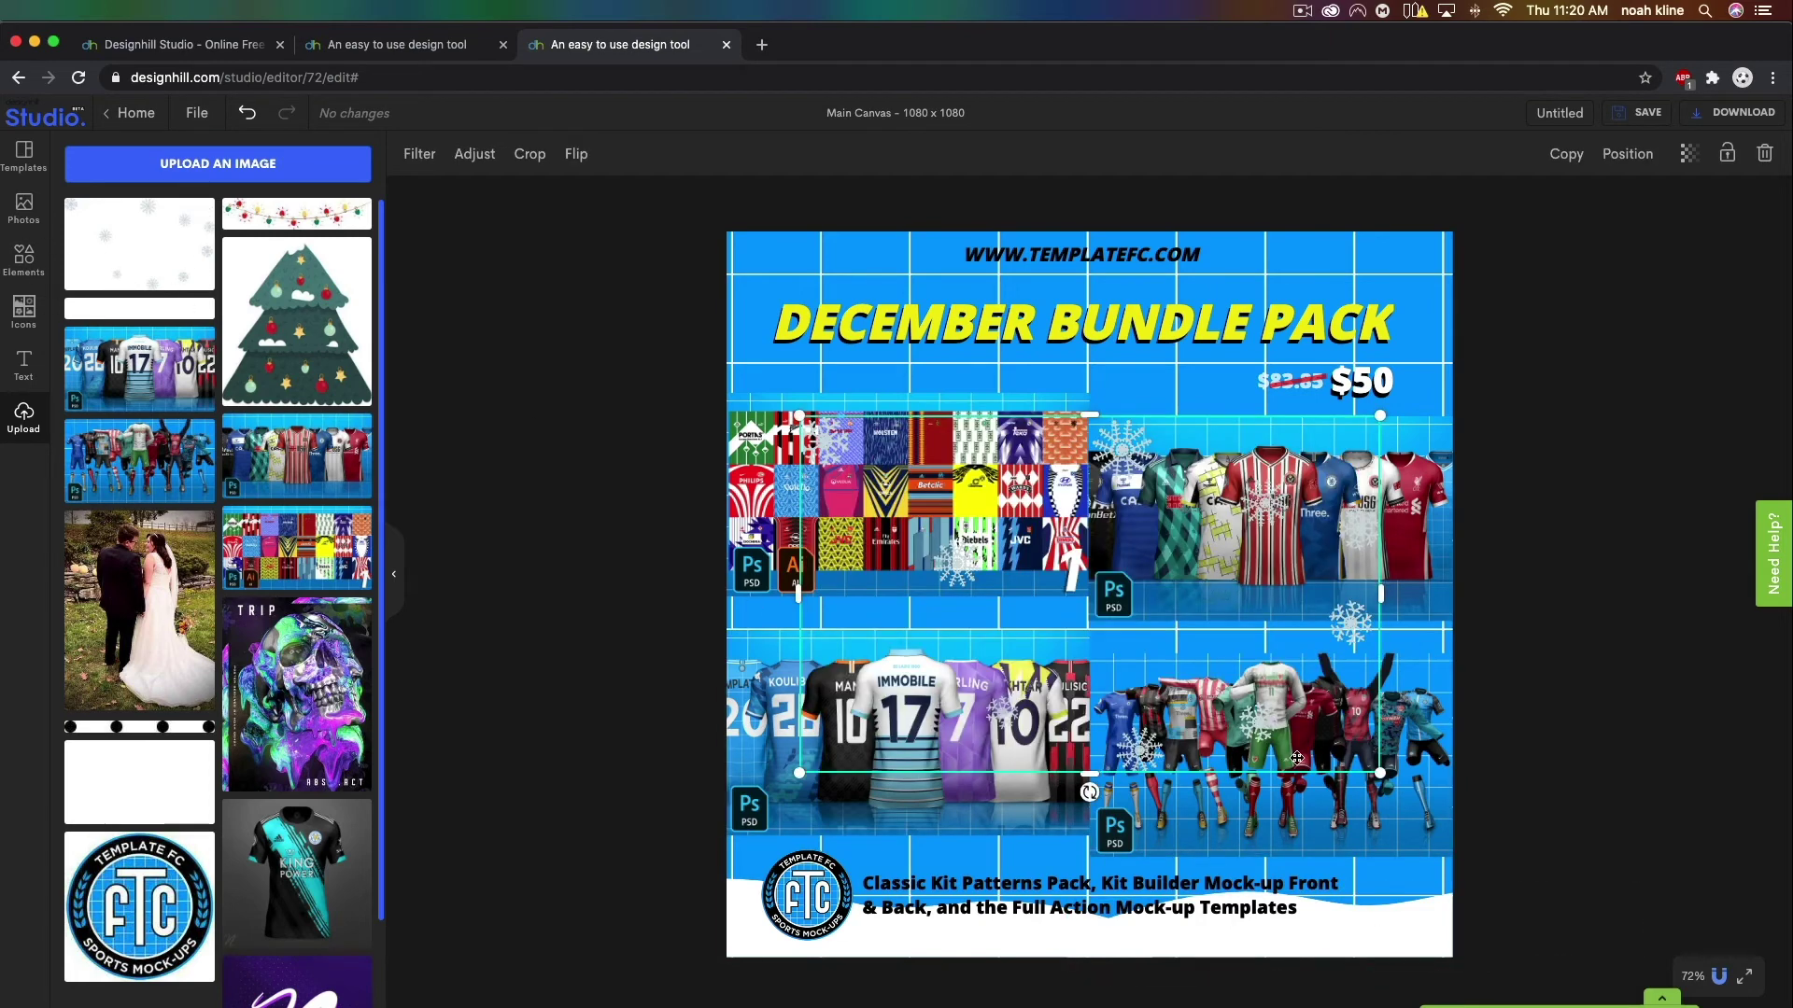
pyautogui.moveTo(1383, 775); pyautogui.dragTo(1677, 955)
pyautogui.moveTo(800, 414); pyautogui.dragTo(452, 206)
# Send the snowflakes backward behind the text and set their transparency to 58.
pyautogui.click(1445, 370)
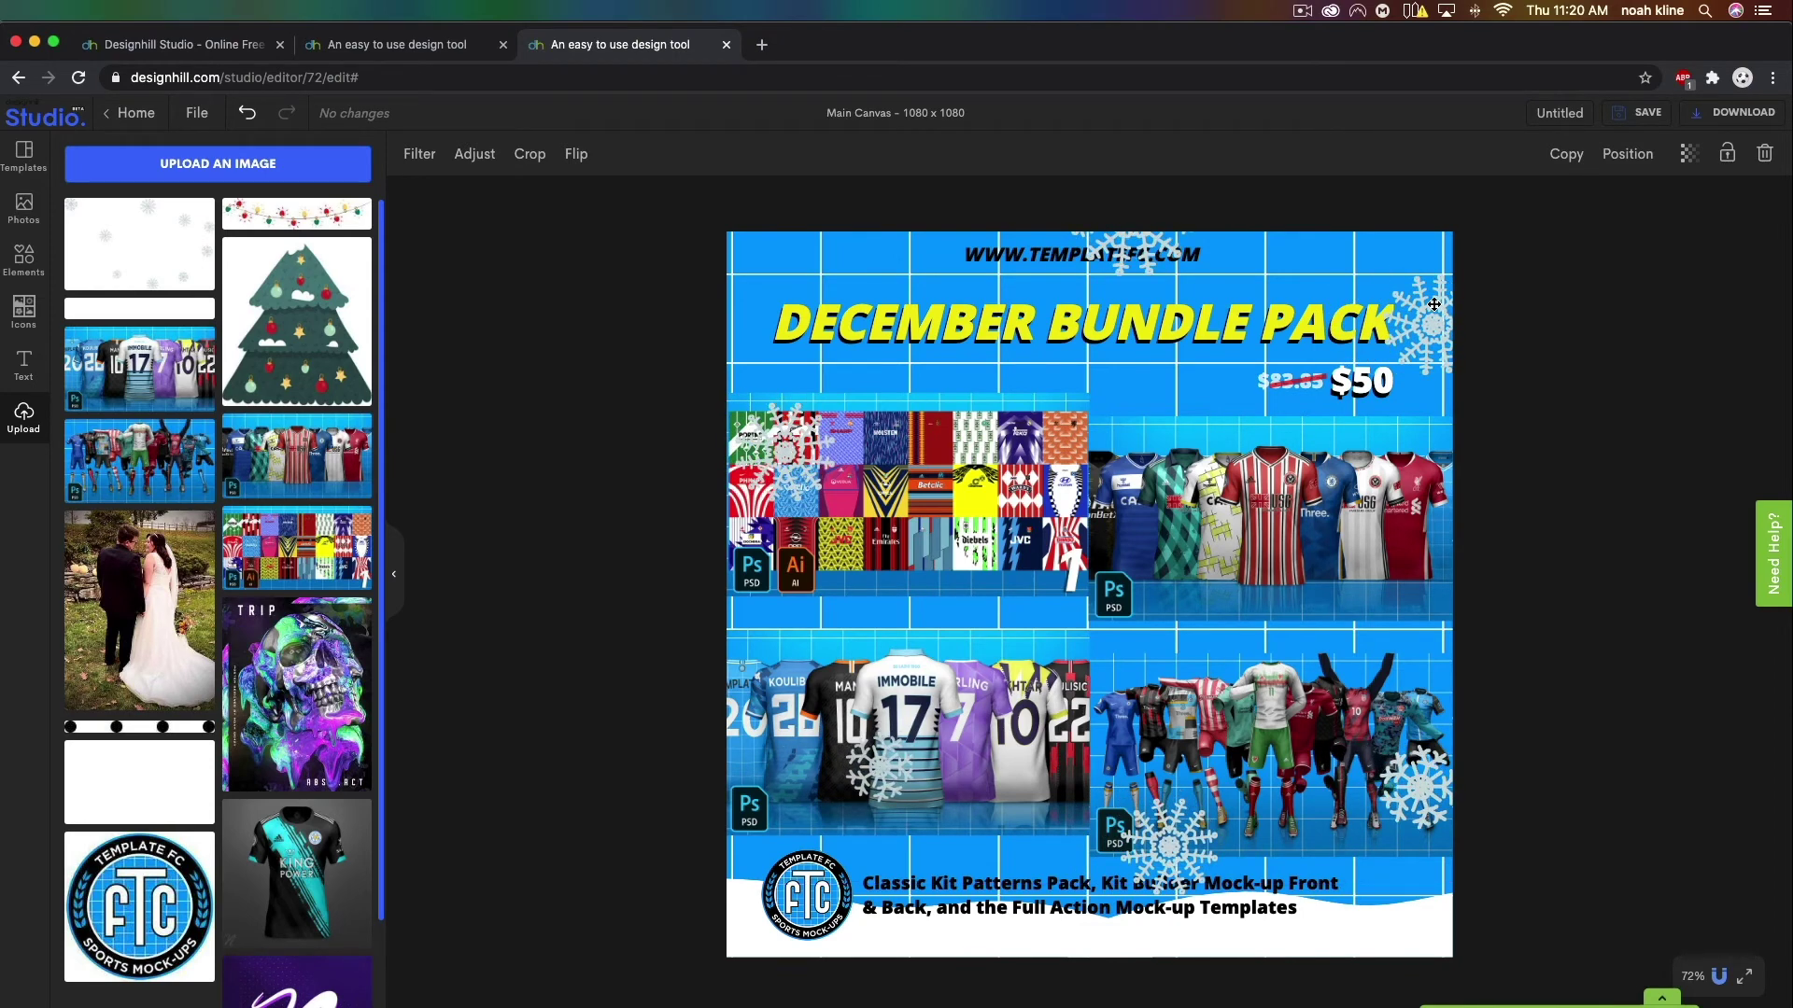
pyautogui.click(1278, 277)
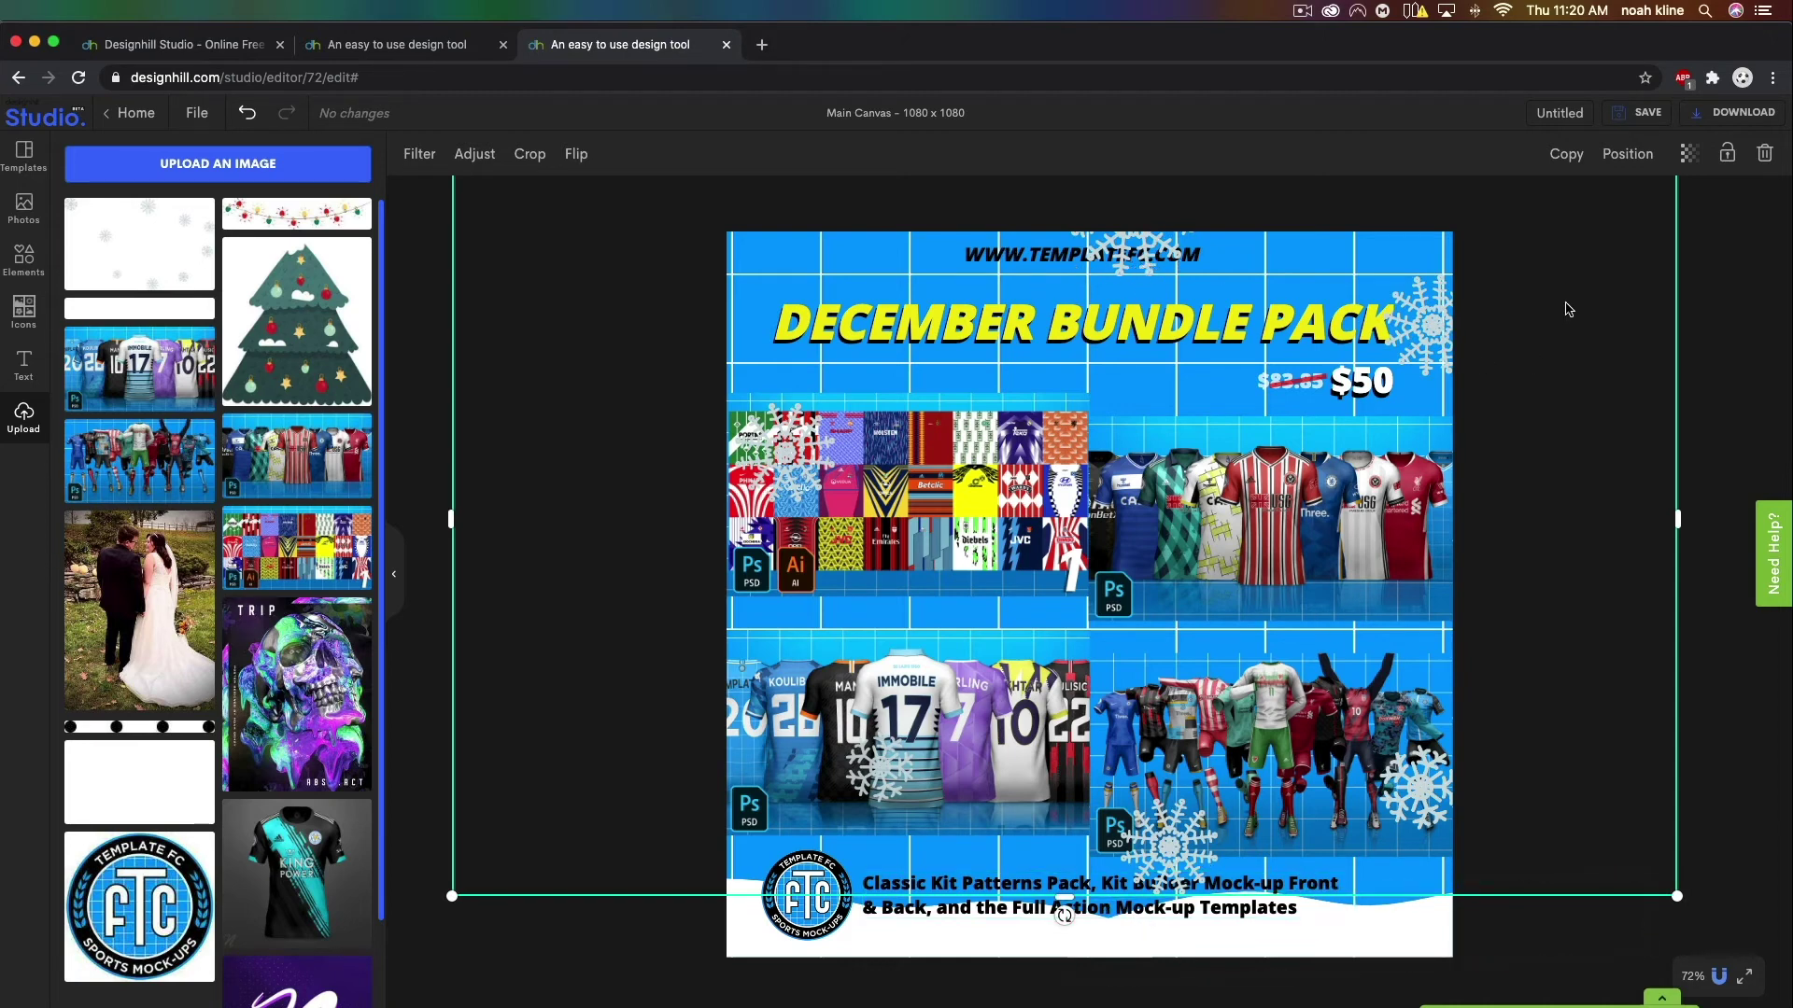
pyautogui.click(1627, 154)
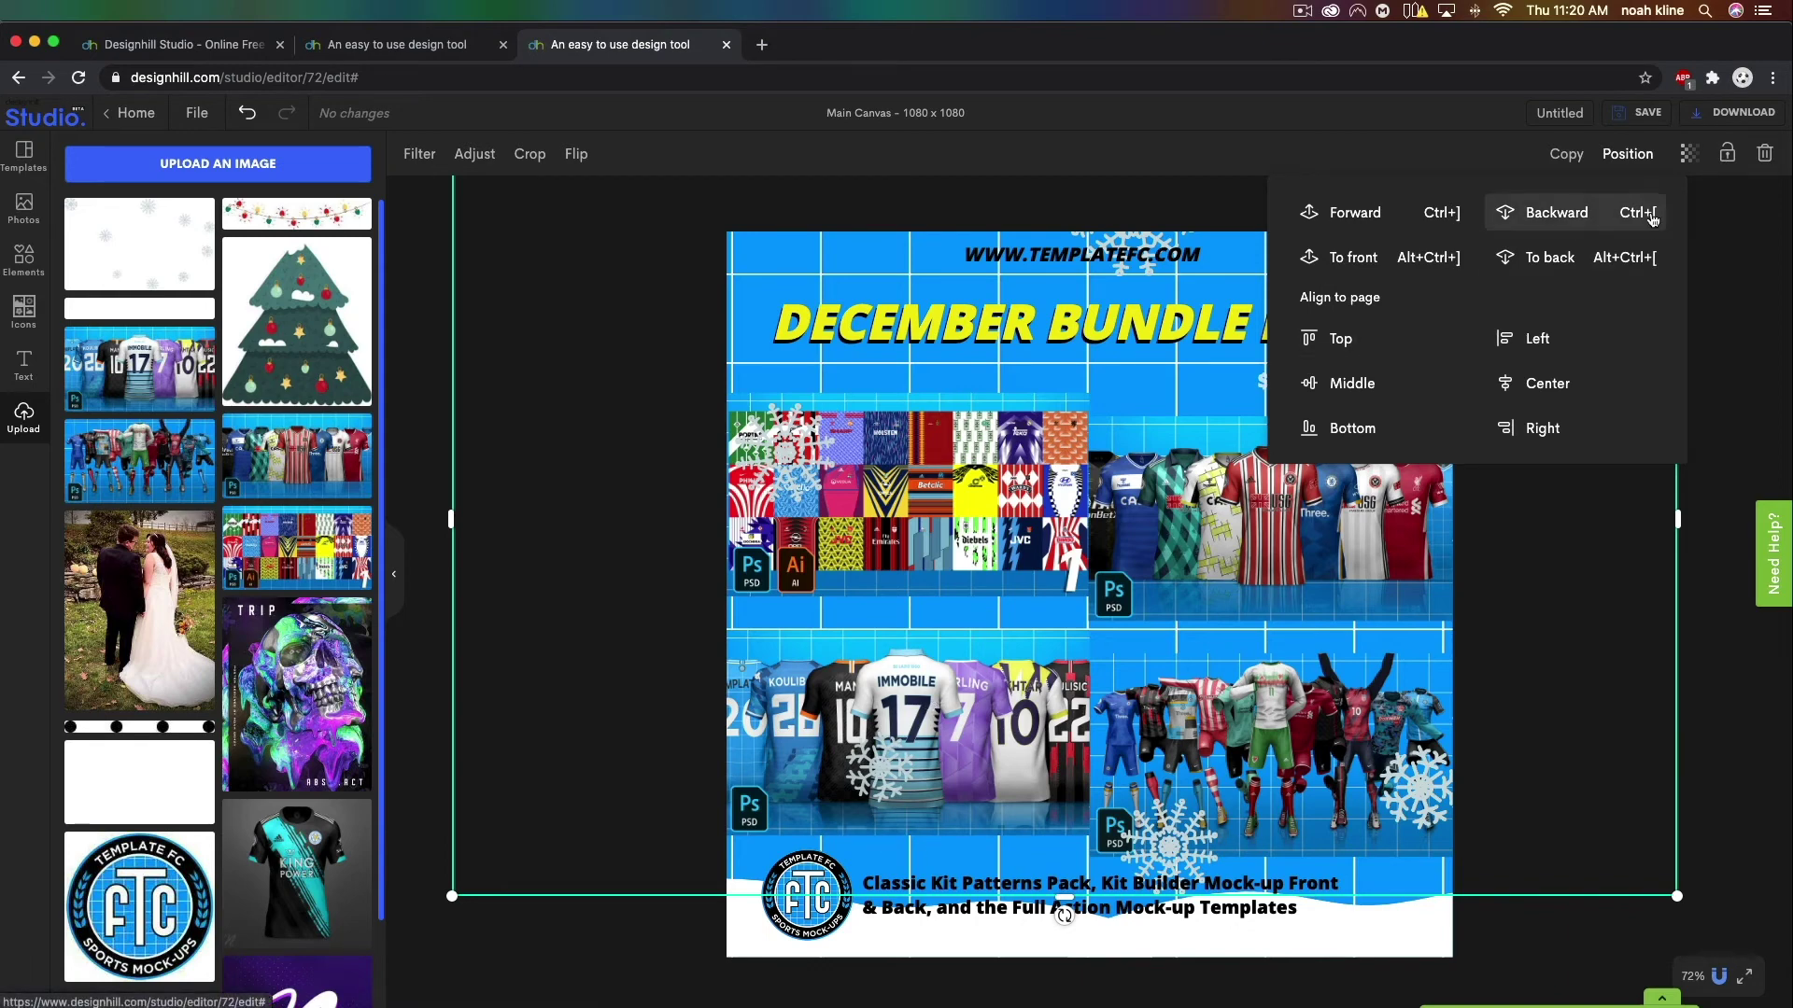
pyautogui.click(1687, 154)
pyautogui.moveTo(1636, 206); pyautogui.dragTo(1593, 225)
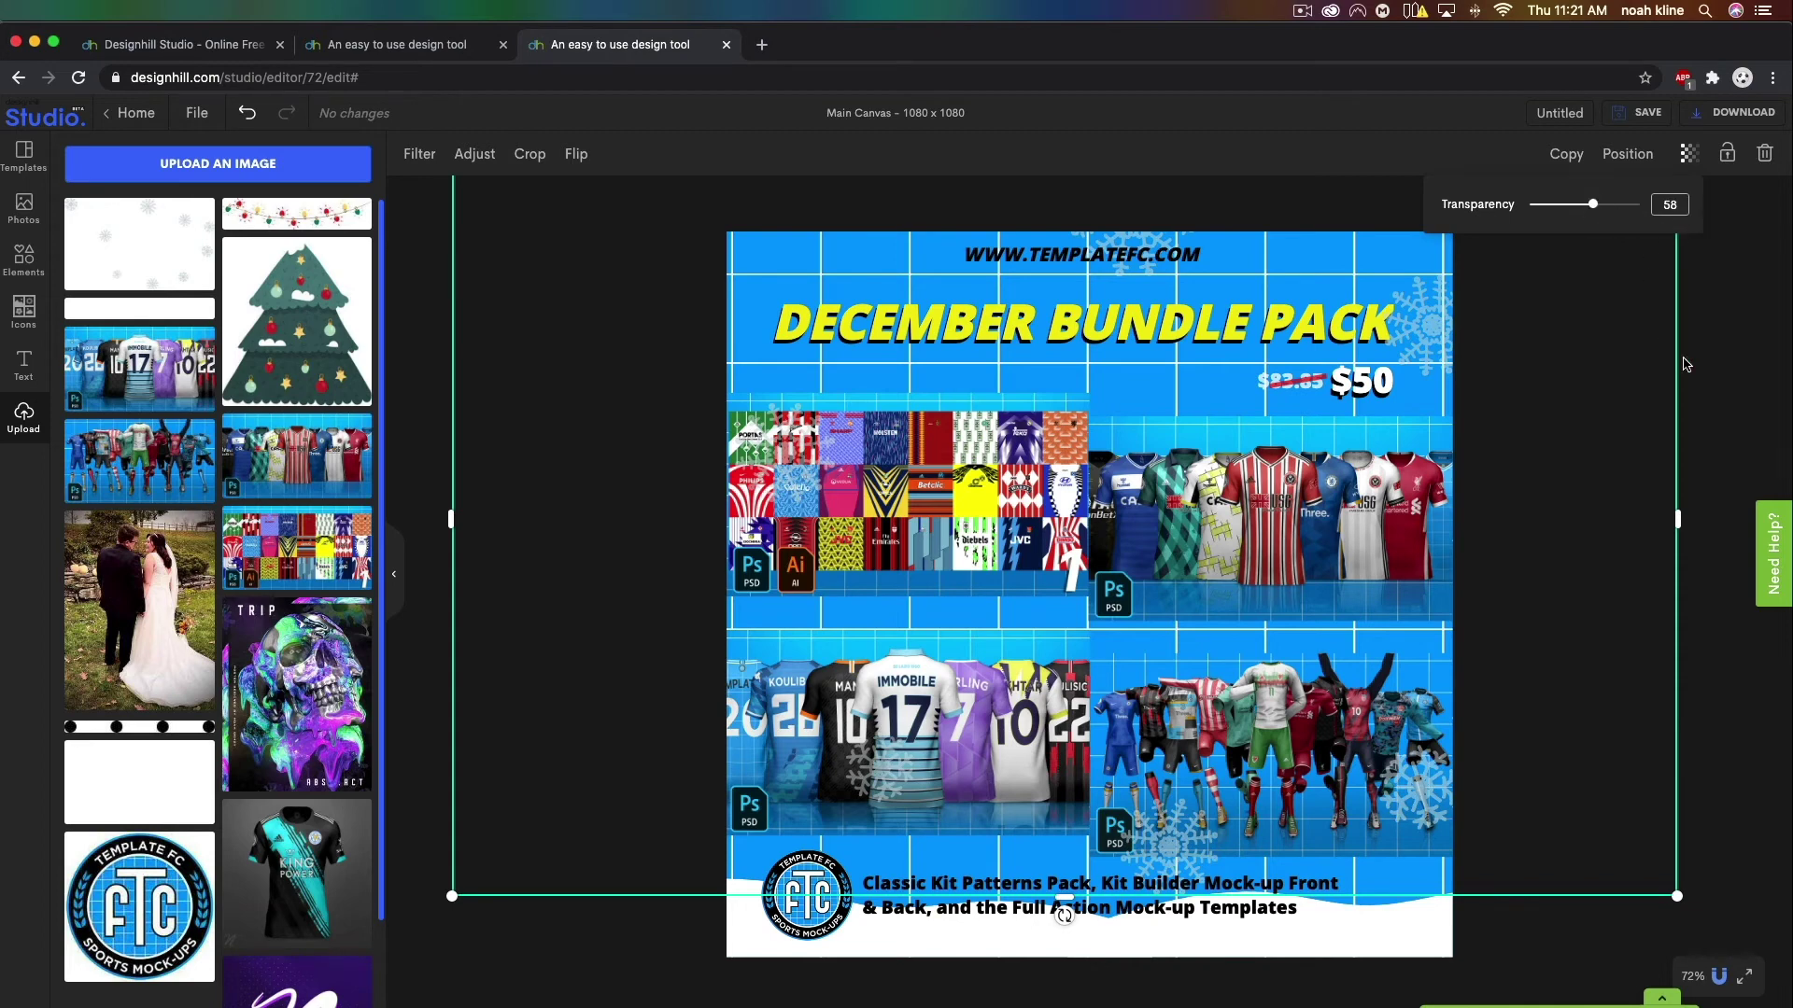
pyautogui.click(1716, 360)
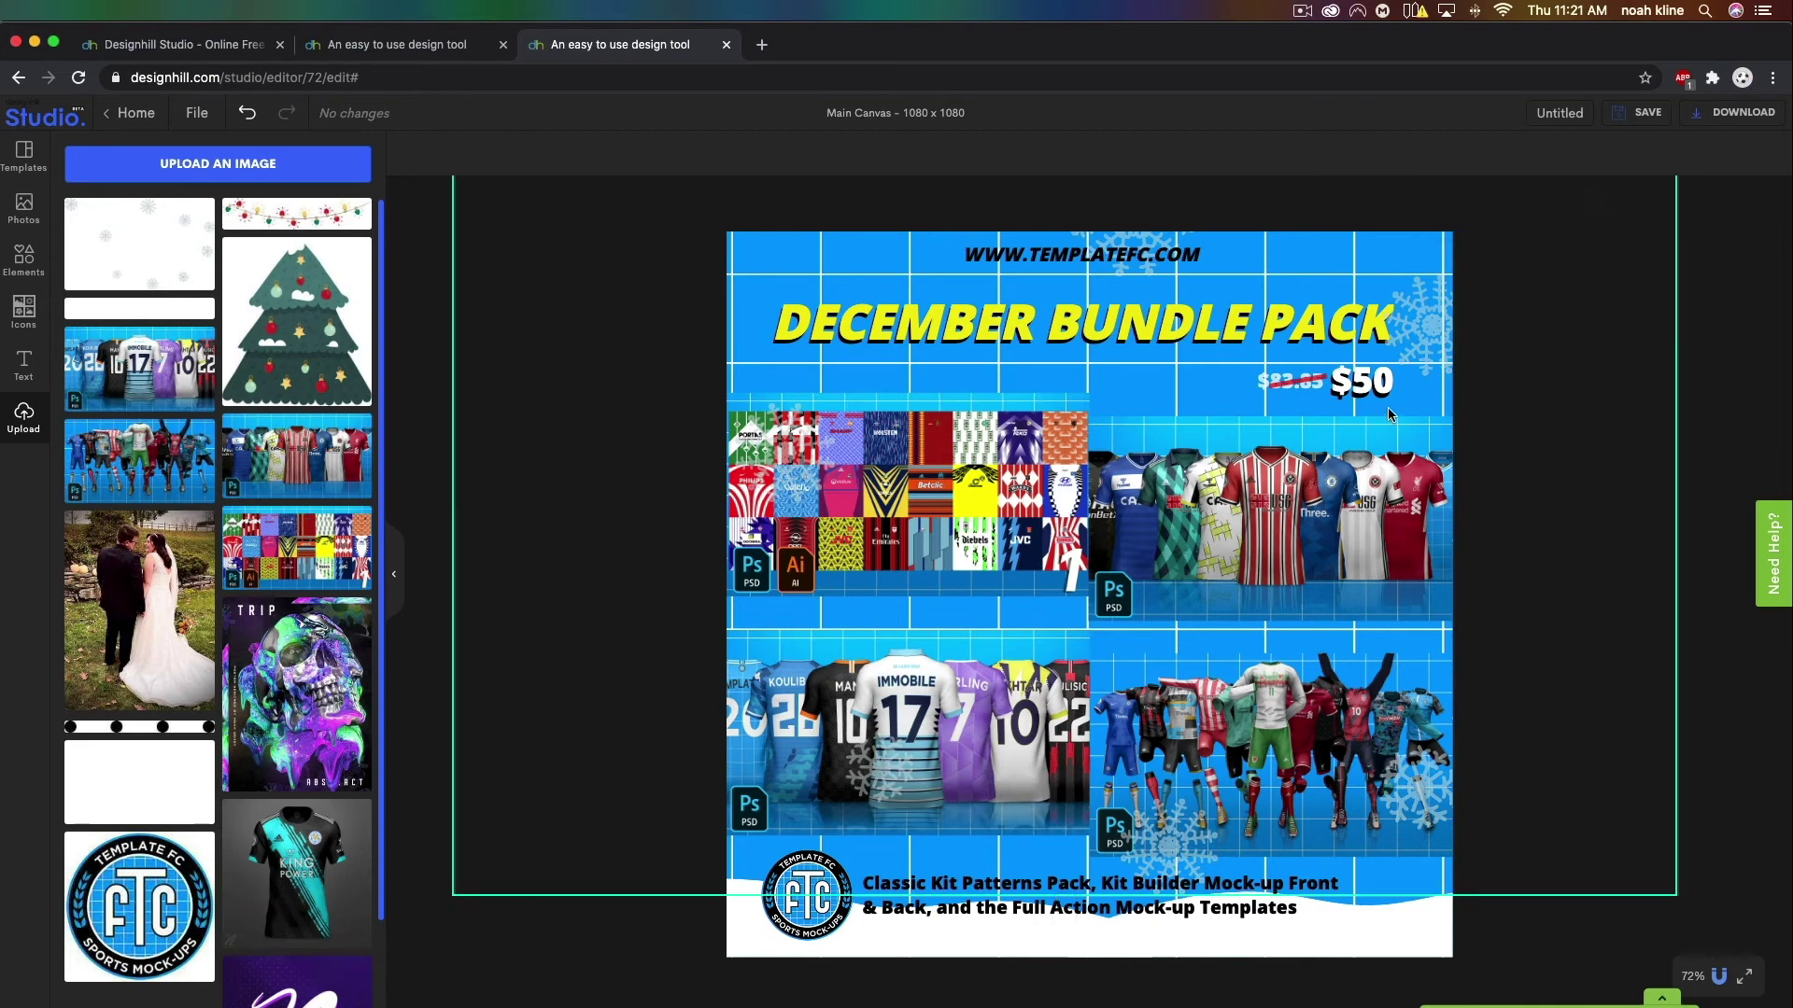
# Add the uploaded Christmas tree, scale it to about 529 x 596 px and move it to the canvas's bottom-right corner.
pyautogui.click(293, 342)
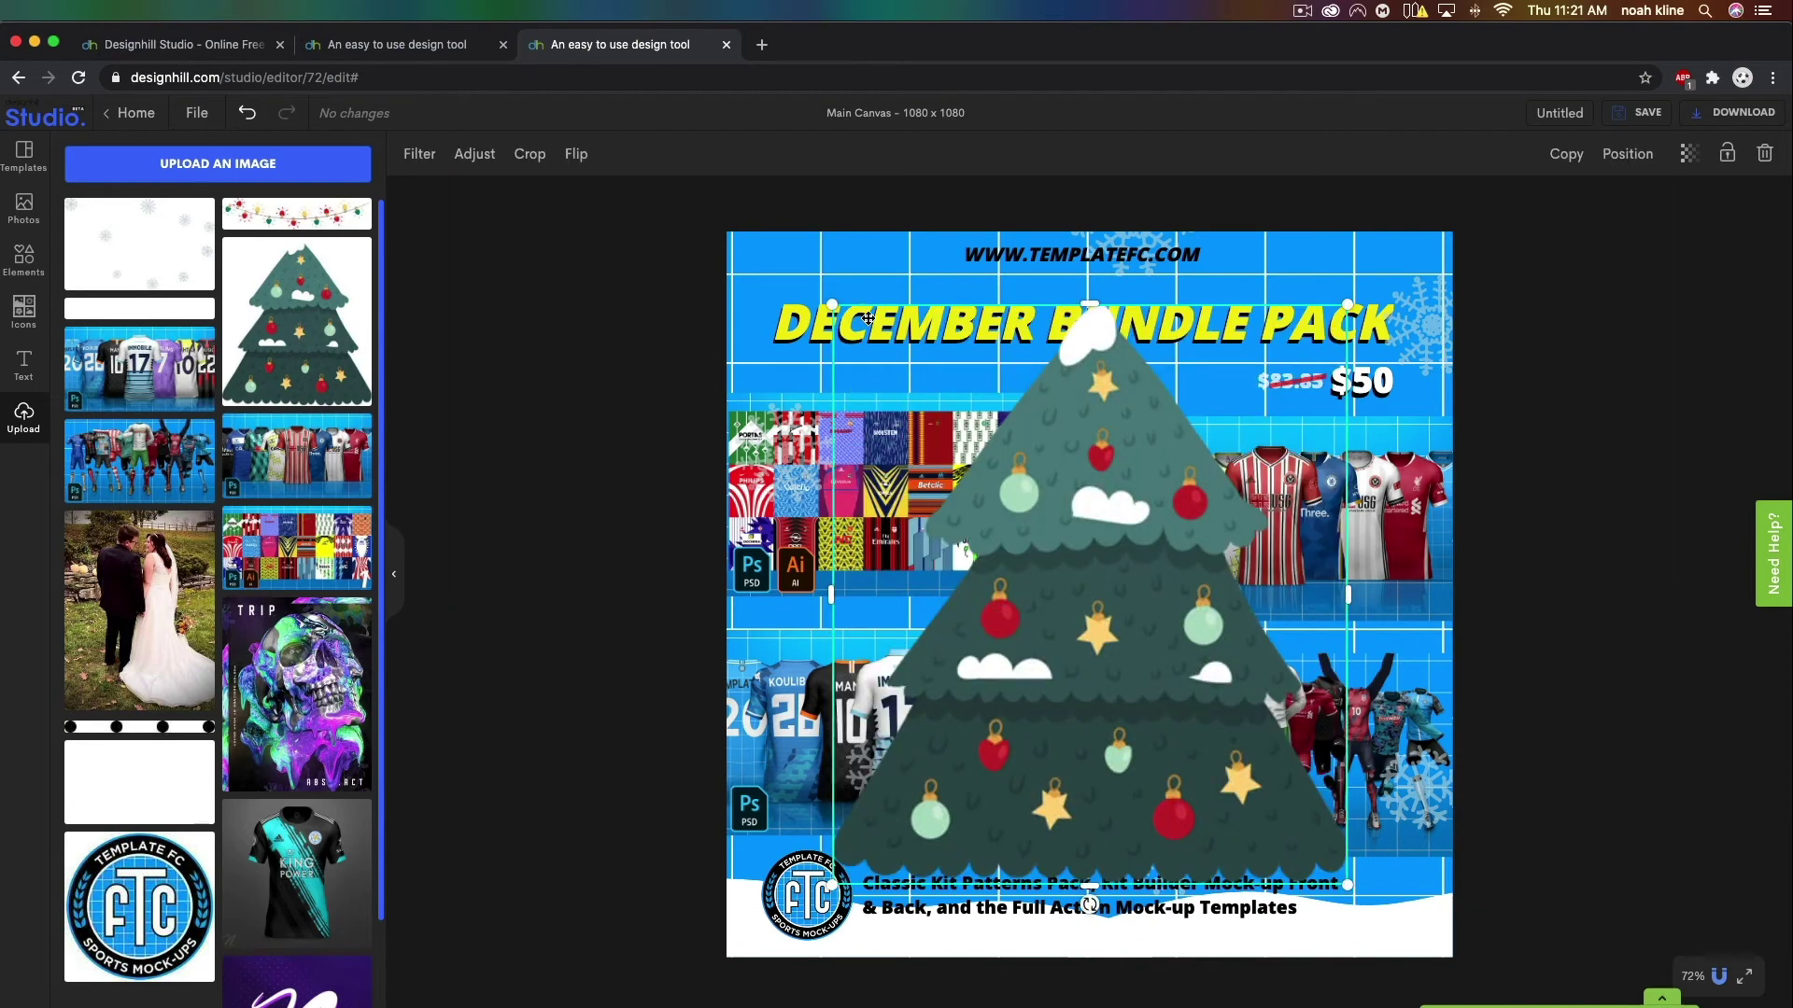
pyautogui.moveTo(832, 311); pyautogui.dragTo(995, 491)
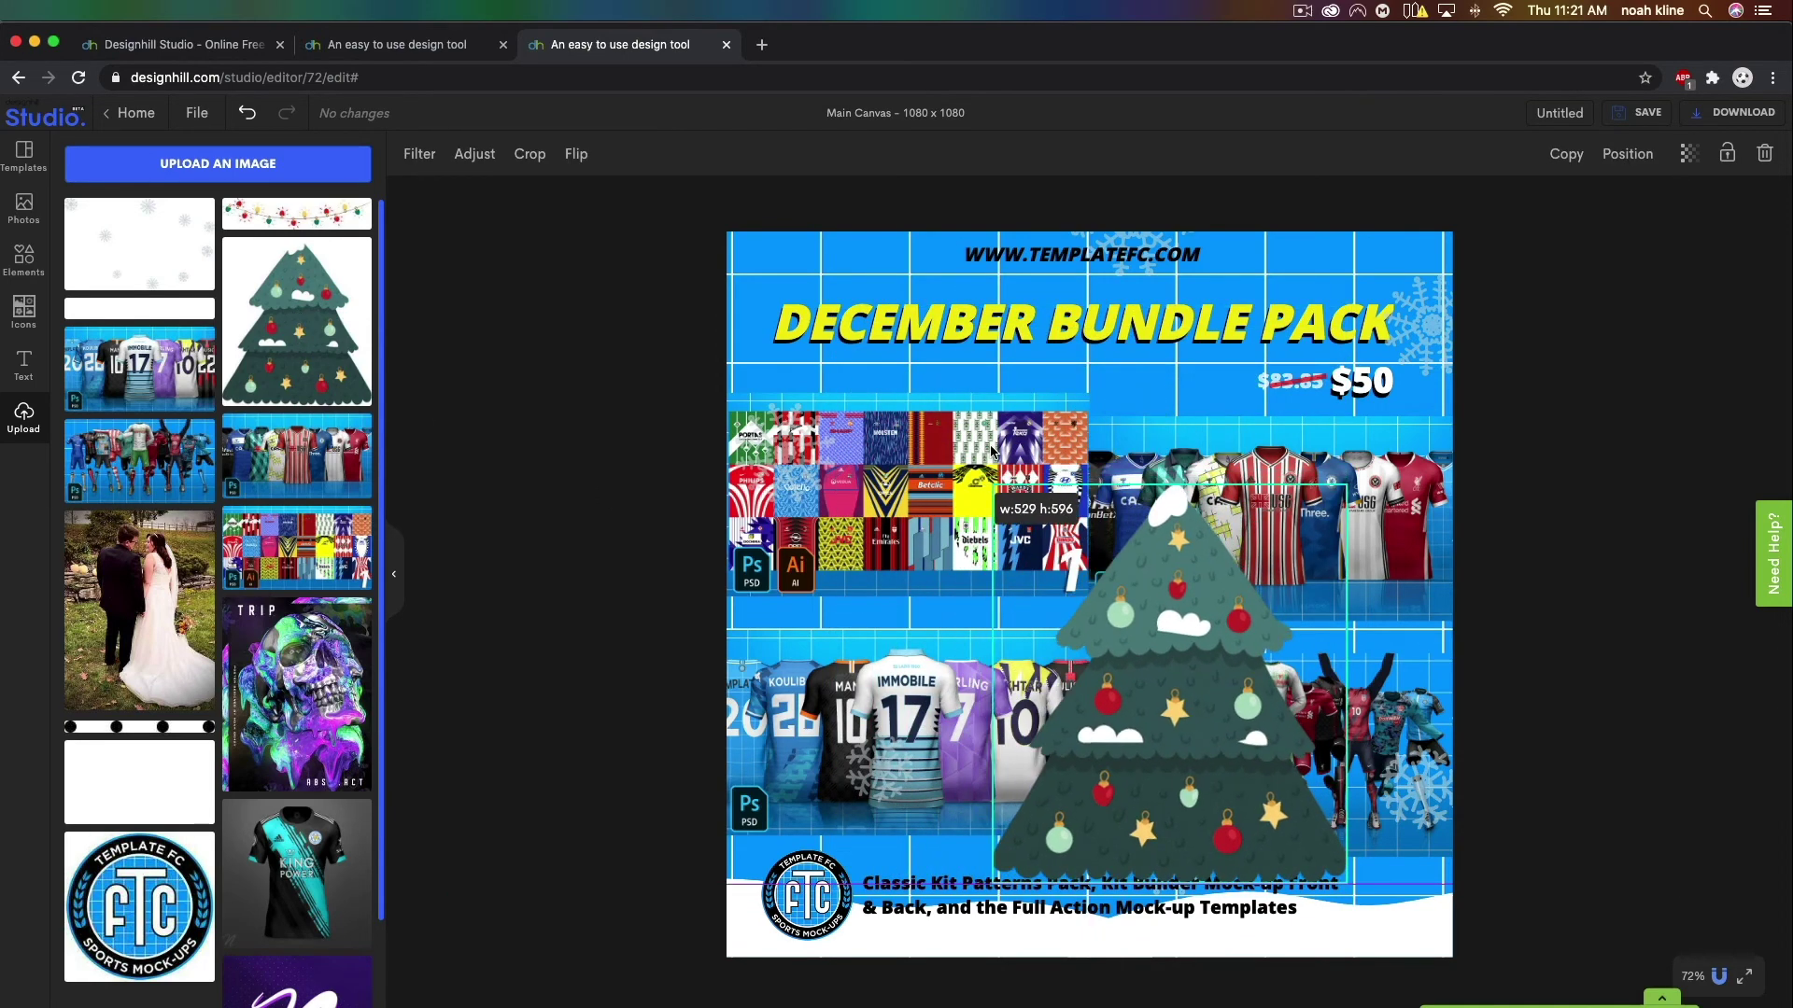
pyautogui.moveTo(1195, 645); pyautogui.dragTo(1324, 707)
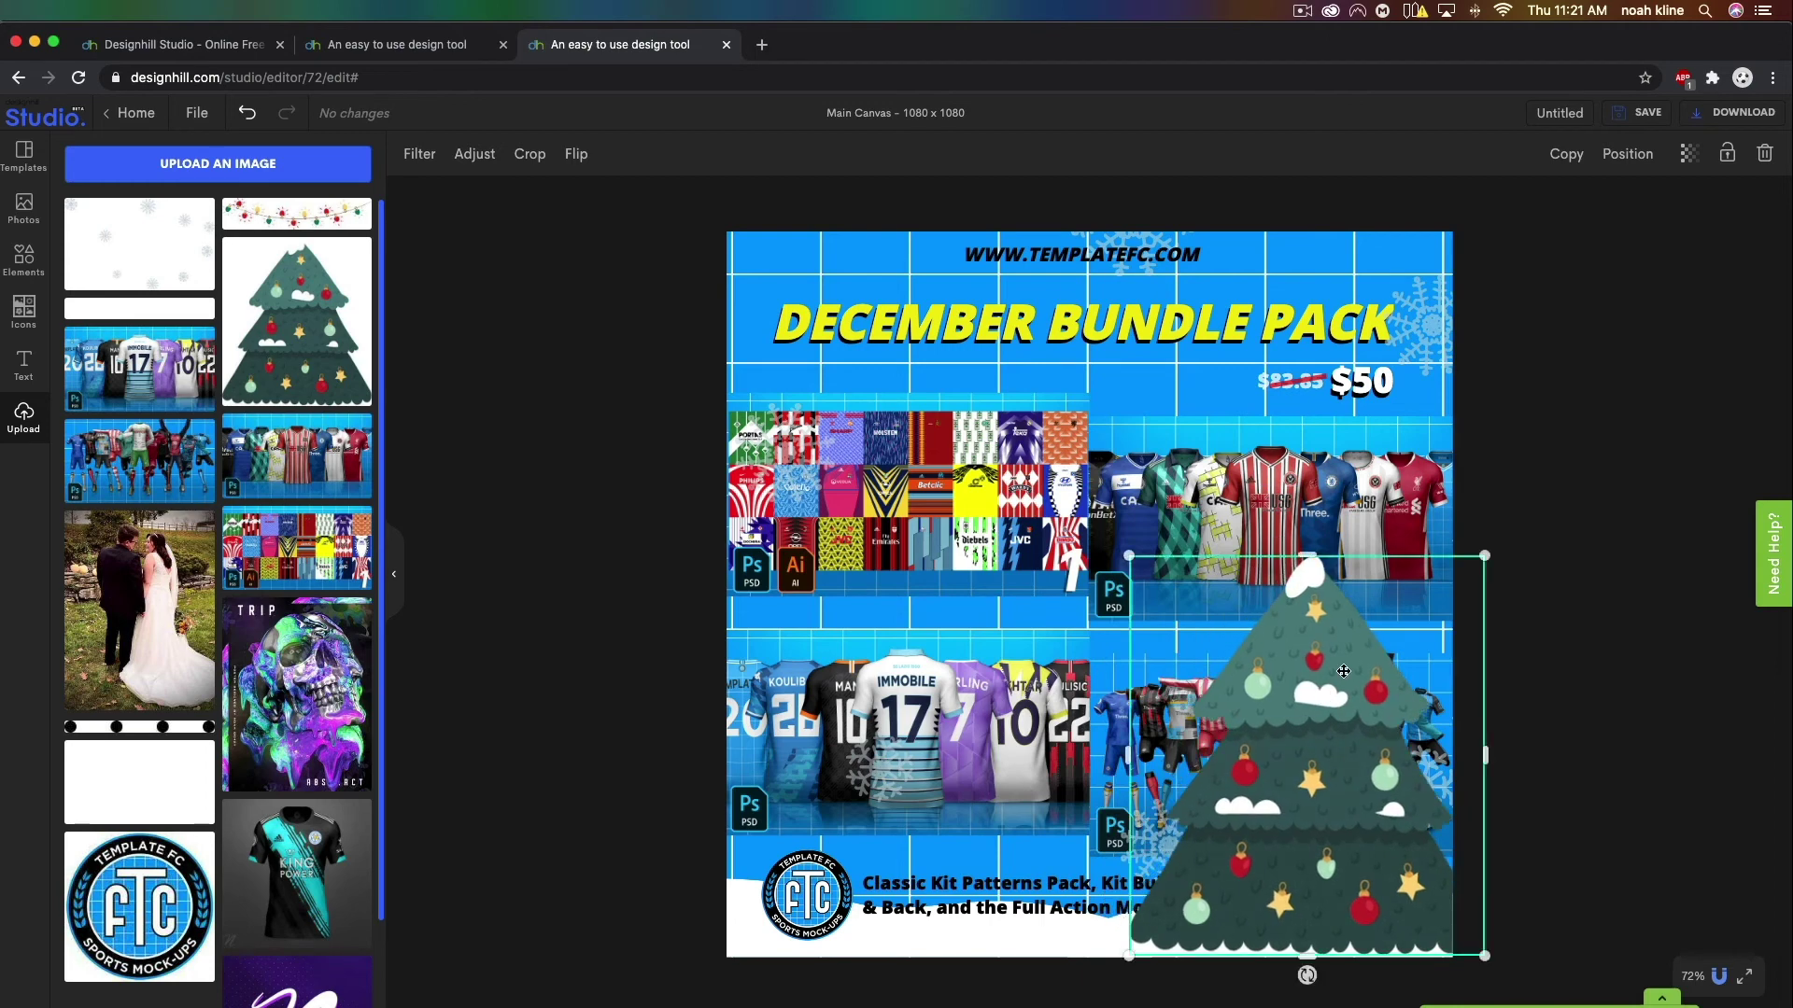
# Tilt the Christmas tree slightly clockwise, hang it partly off the bottom-right corner and send it behind the caption.
pyautogui.moveTo(1307, 976); pyautogui.dragTo(1242, 965)
pyautogui.moveTo(1195, 517); pyautogui.dragTo(1436, 810)
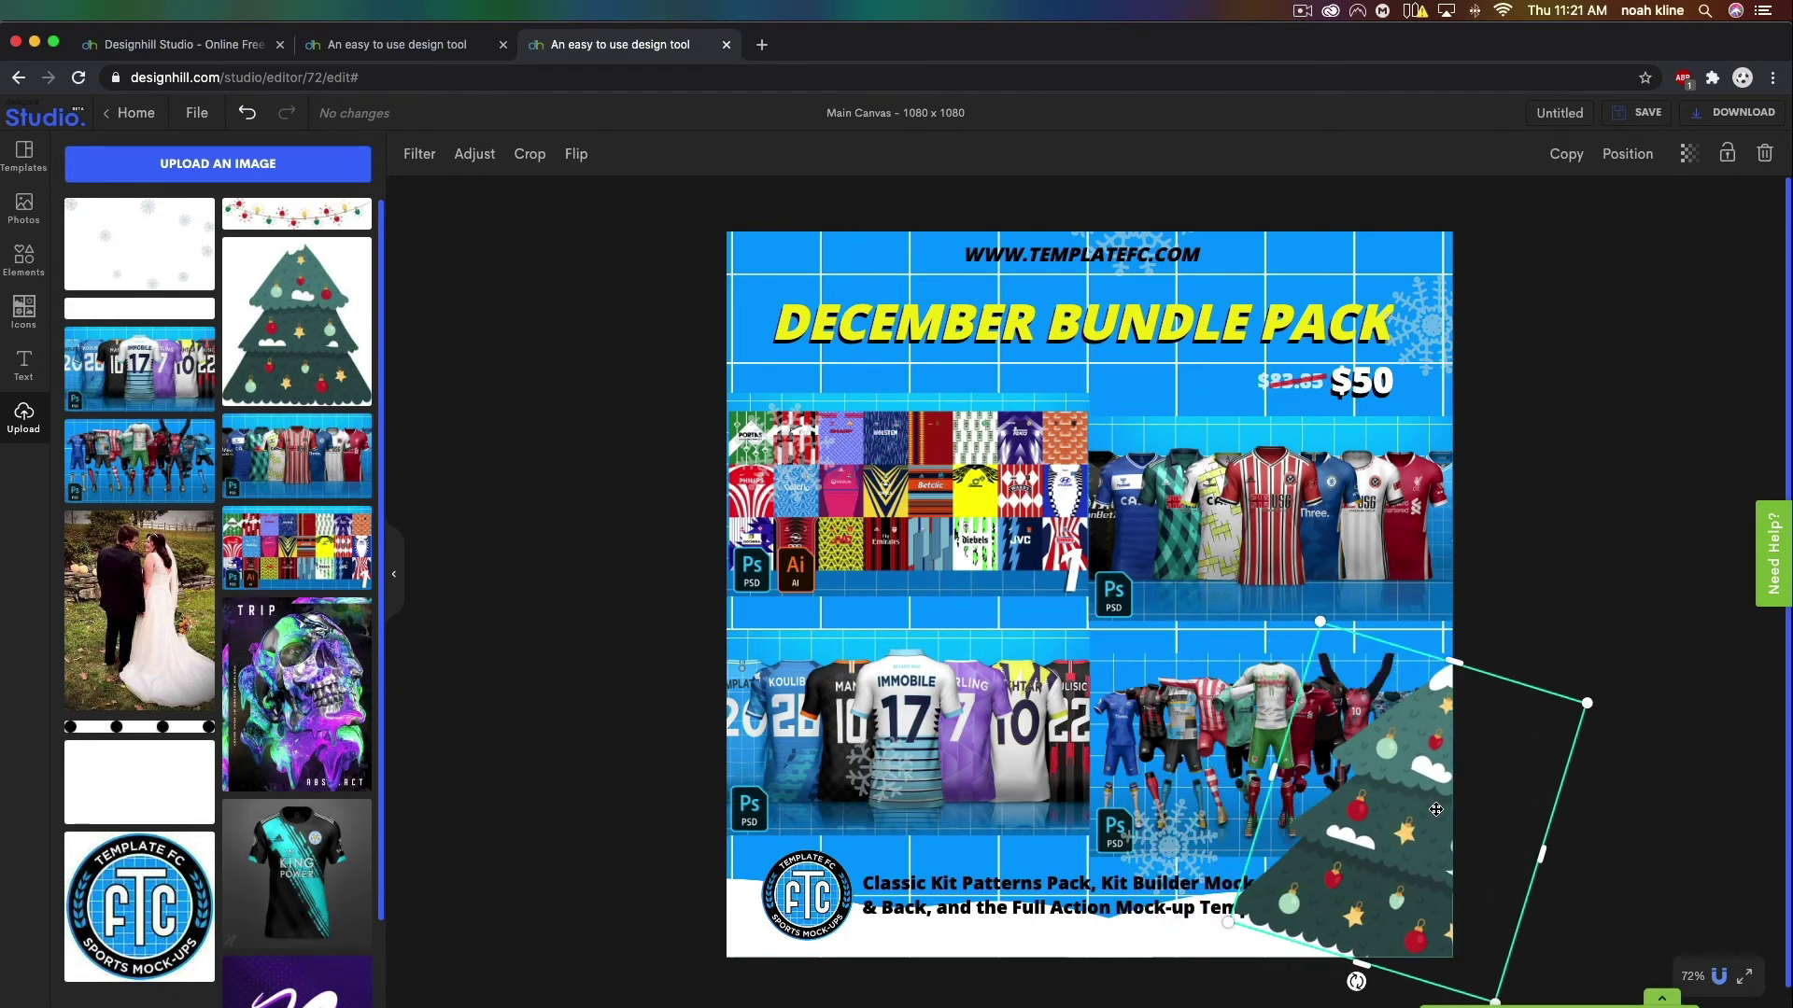
pyautogui.moveTo(1354, 979); pyautogui.dragTo(1403, 997)
pyautogui.moveTo(1409, 878); pyautogui.dragTo(1390, 877)
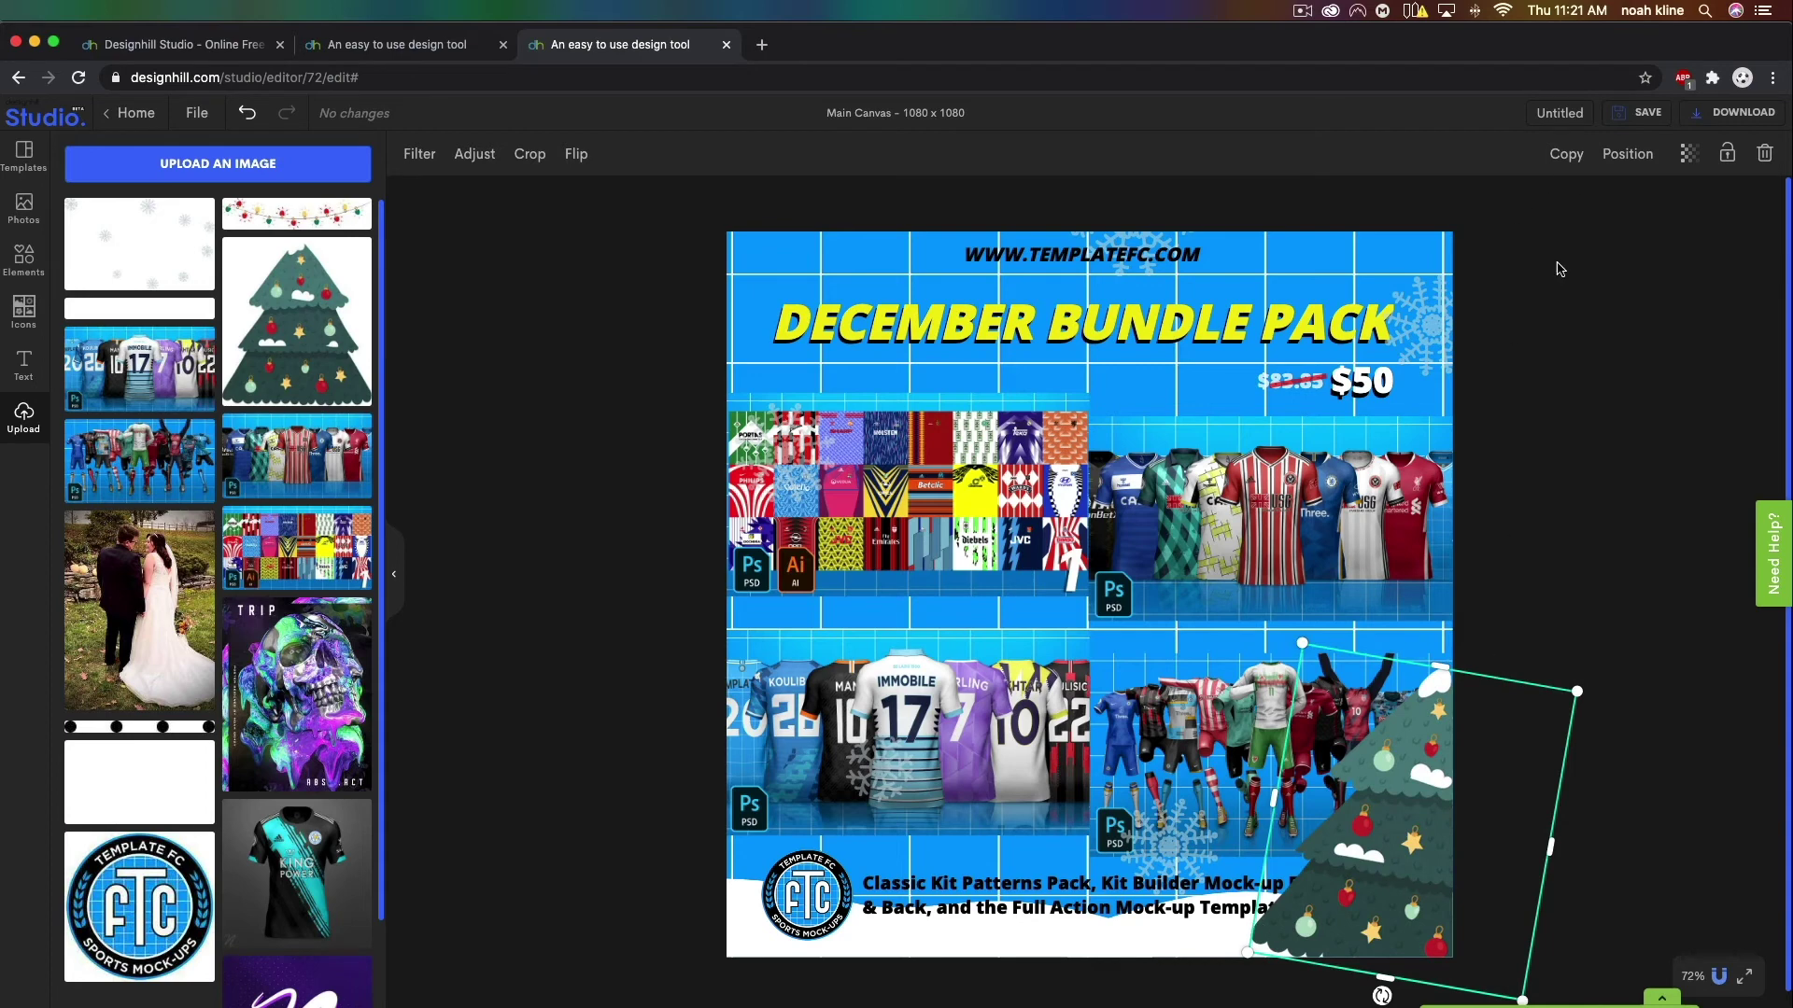
pyautogui.click(1642, 157)
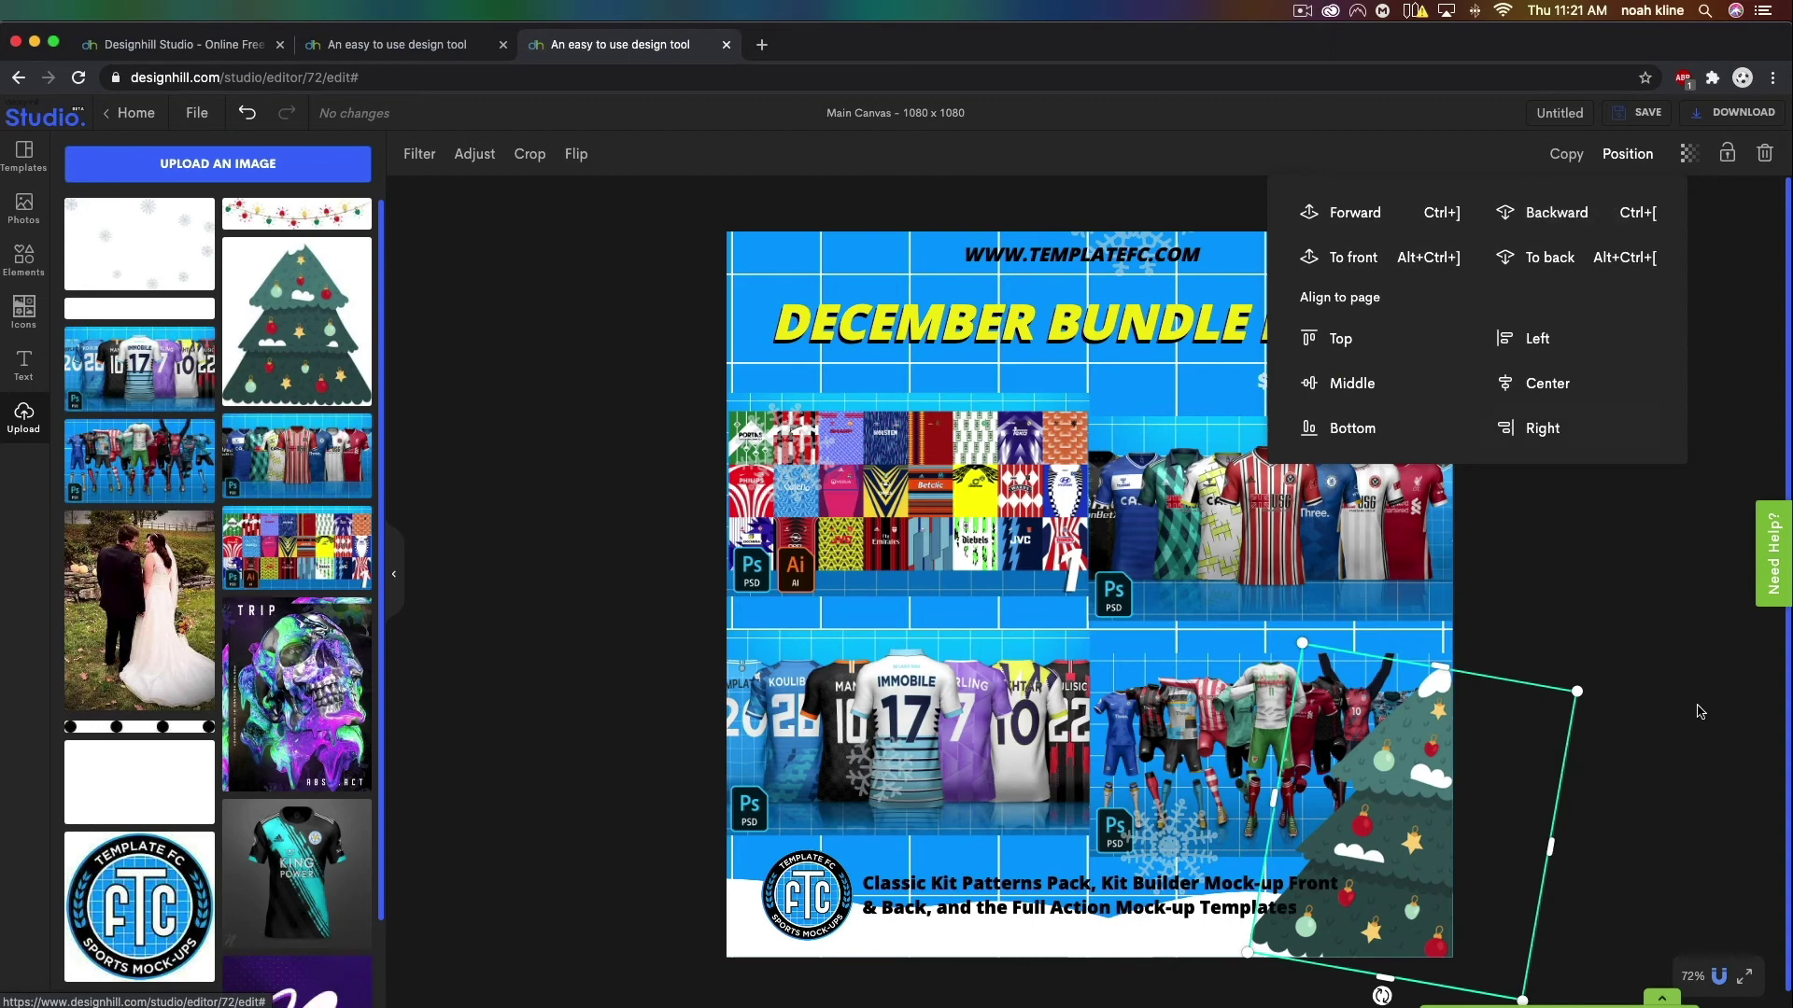
pyautogui.click(1585, 215)
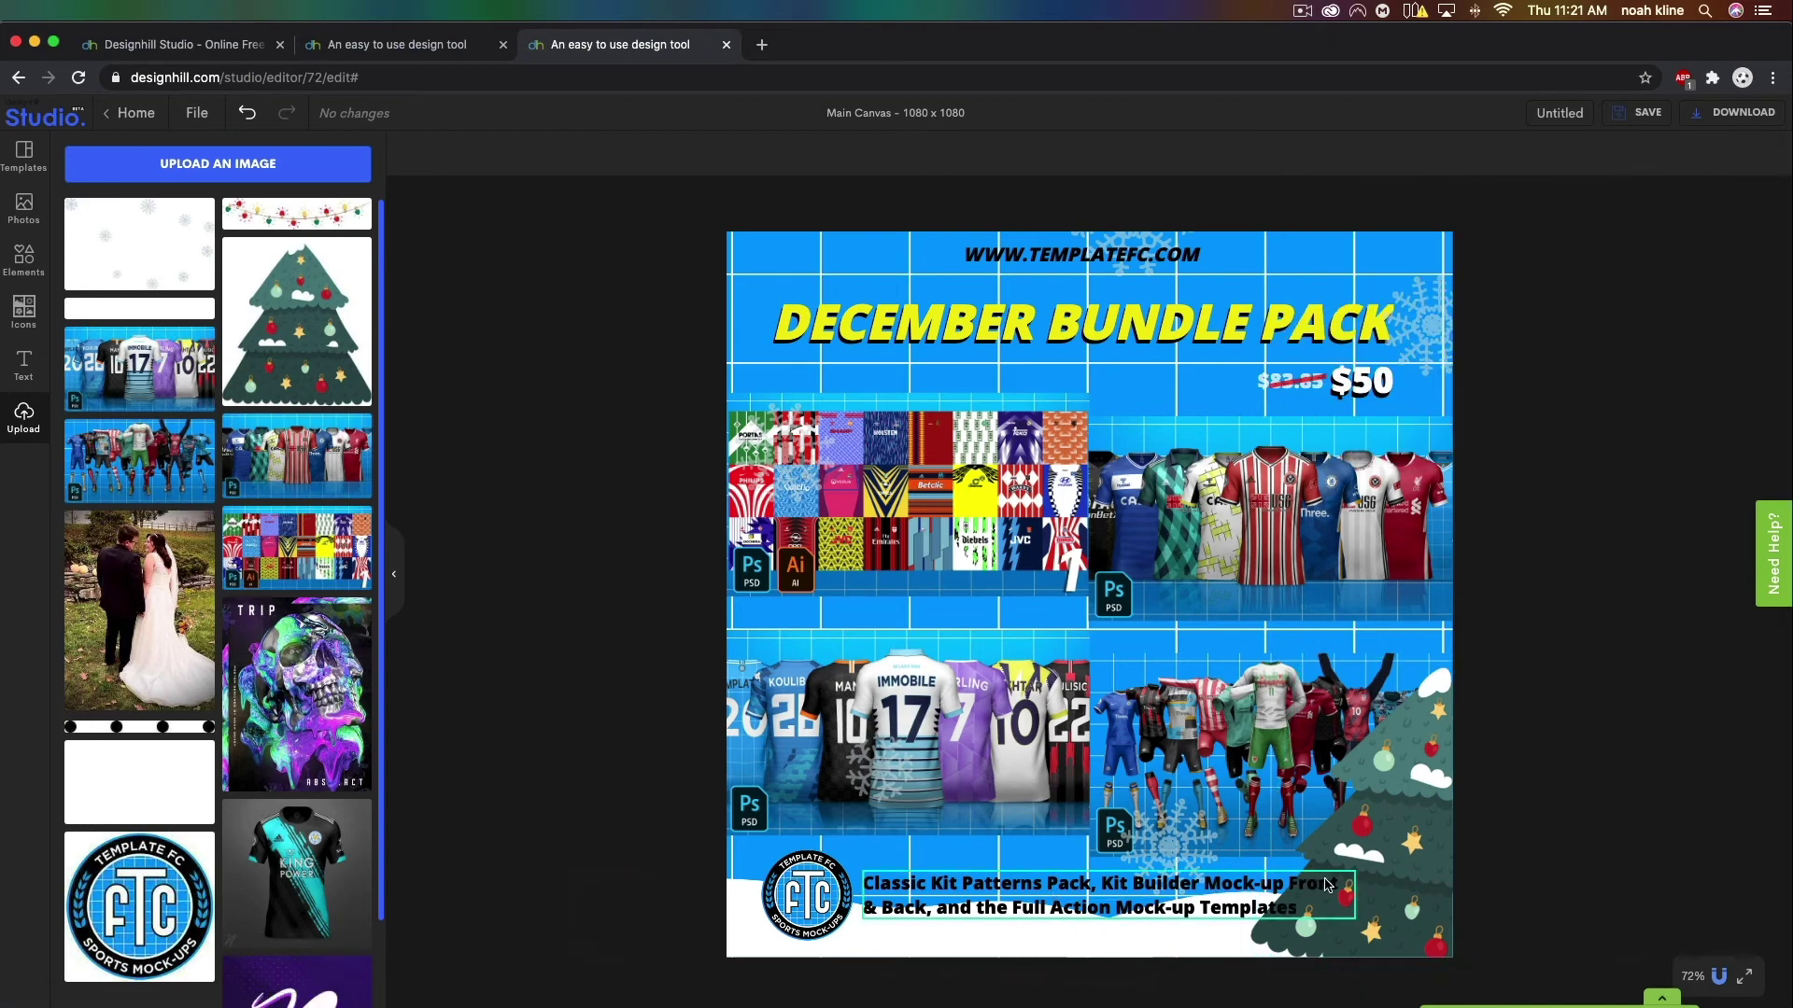
# Scale the caption down to about 496 x 50 px and place it between the logo and the Christmas tree.
pyautogui.click(1130, 895)
pyautogui.moveTo(1354, 919); pyautogui.dragTo(1286, 899)
pyautogui.moveTo(1091, 906); pyautogui.dragTo(1062, 936)
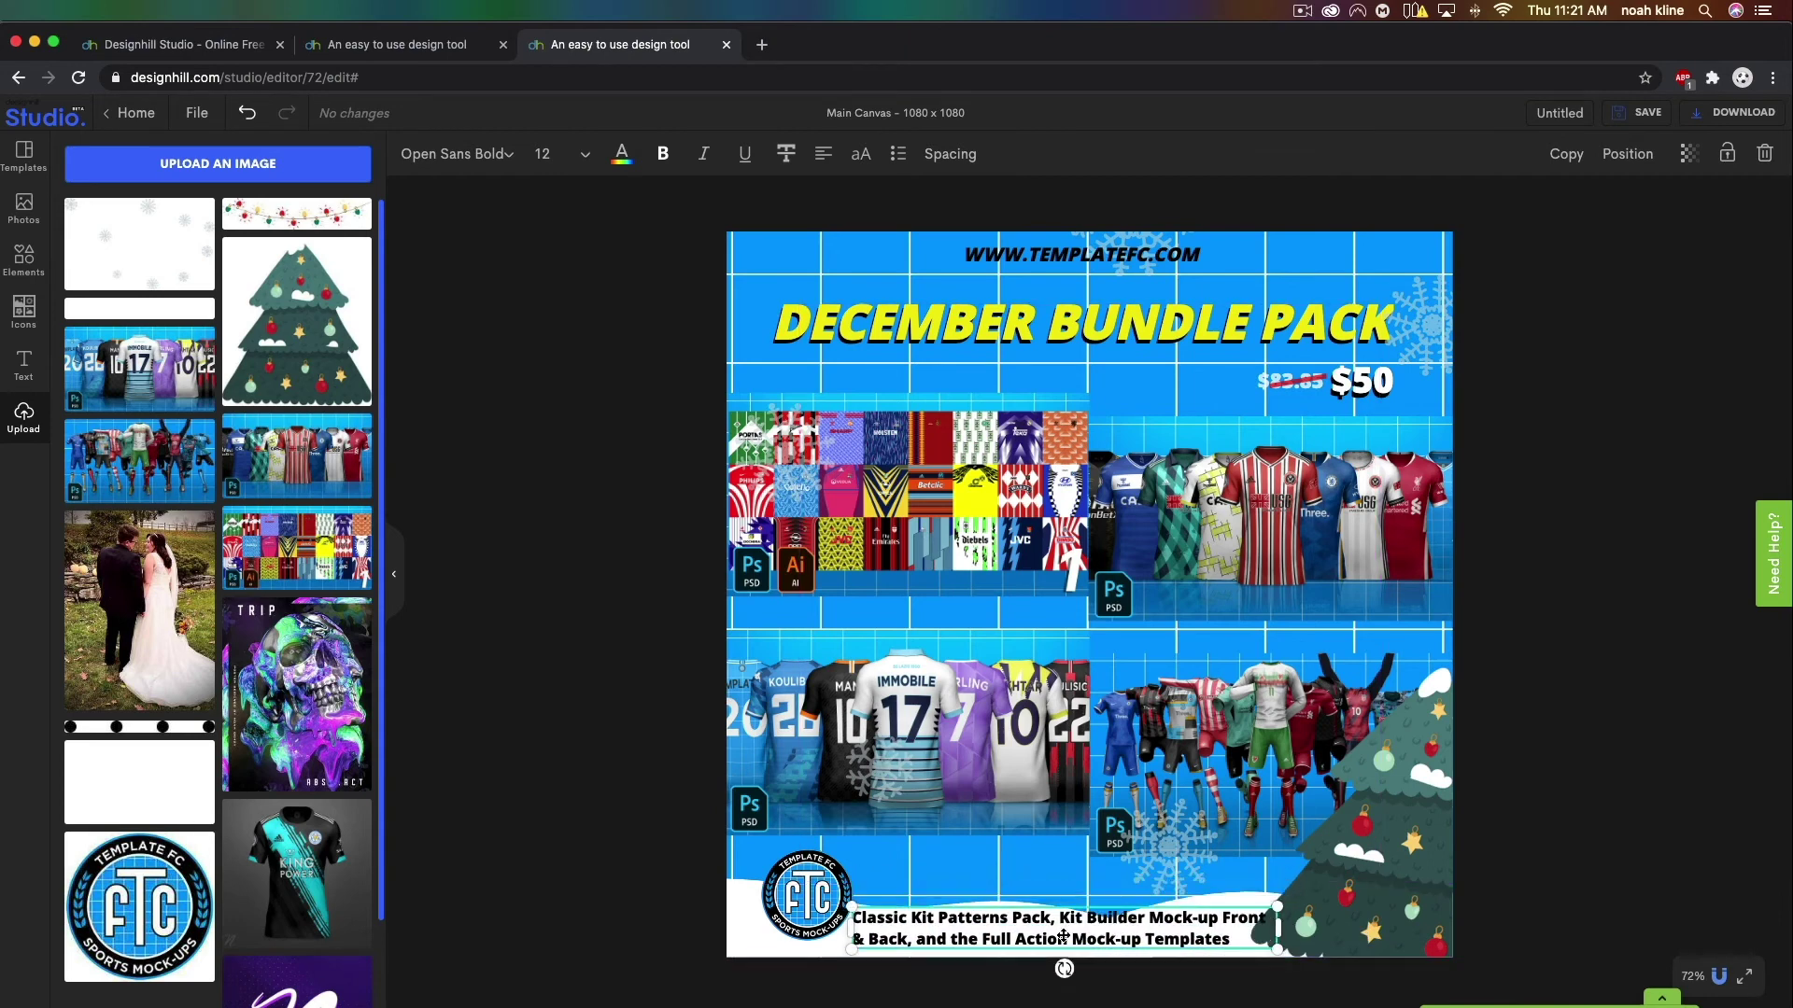
pyautogui.moveTo(1279, 898); pyautogui.dragTo(1188, 917)
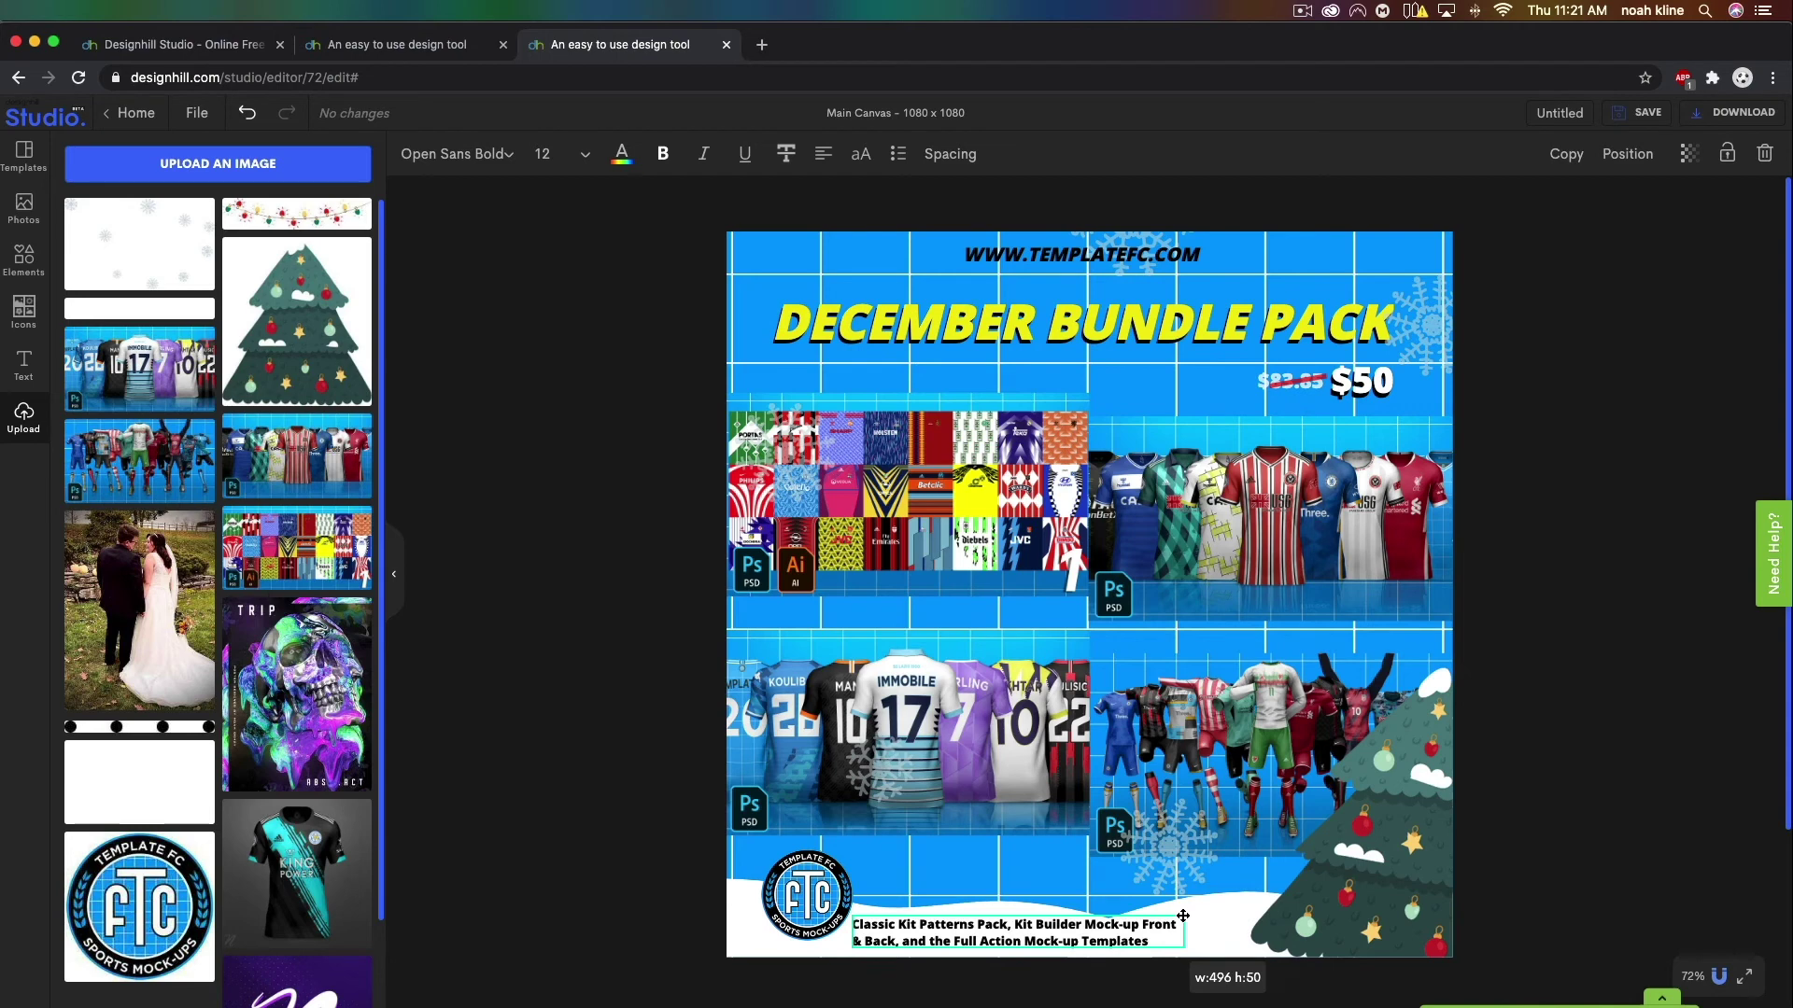
pyautogui.moveTo(958, 927); pyautogui.dragTo(990, 922)
pyautogui.click(1672, 732)
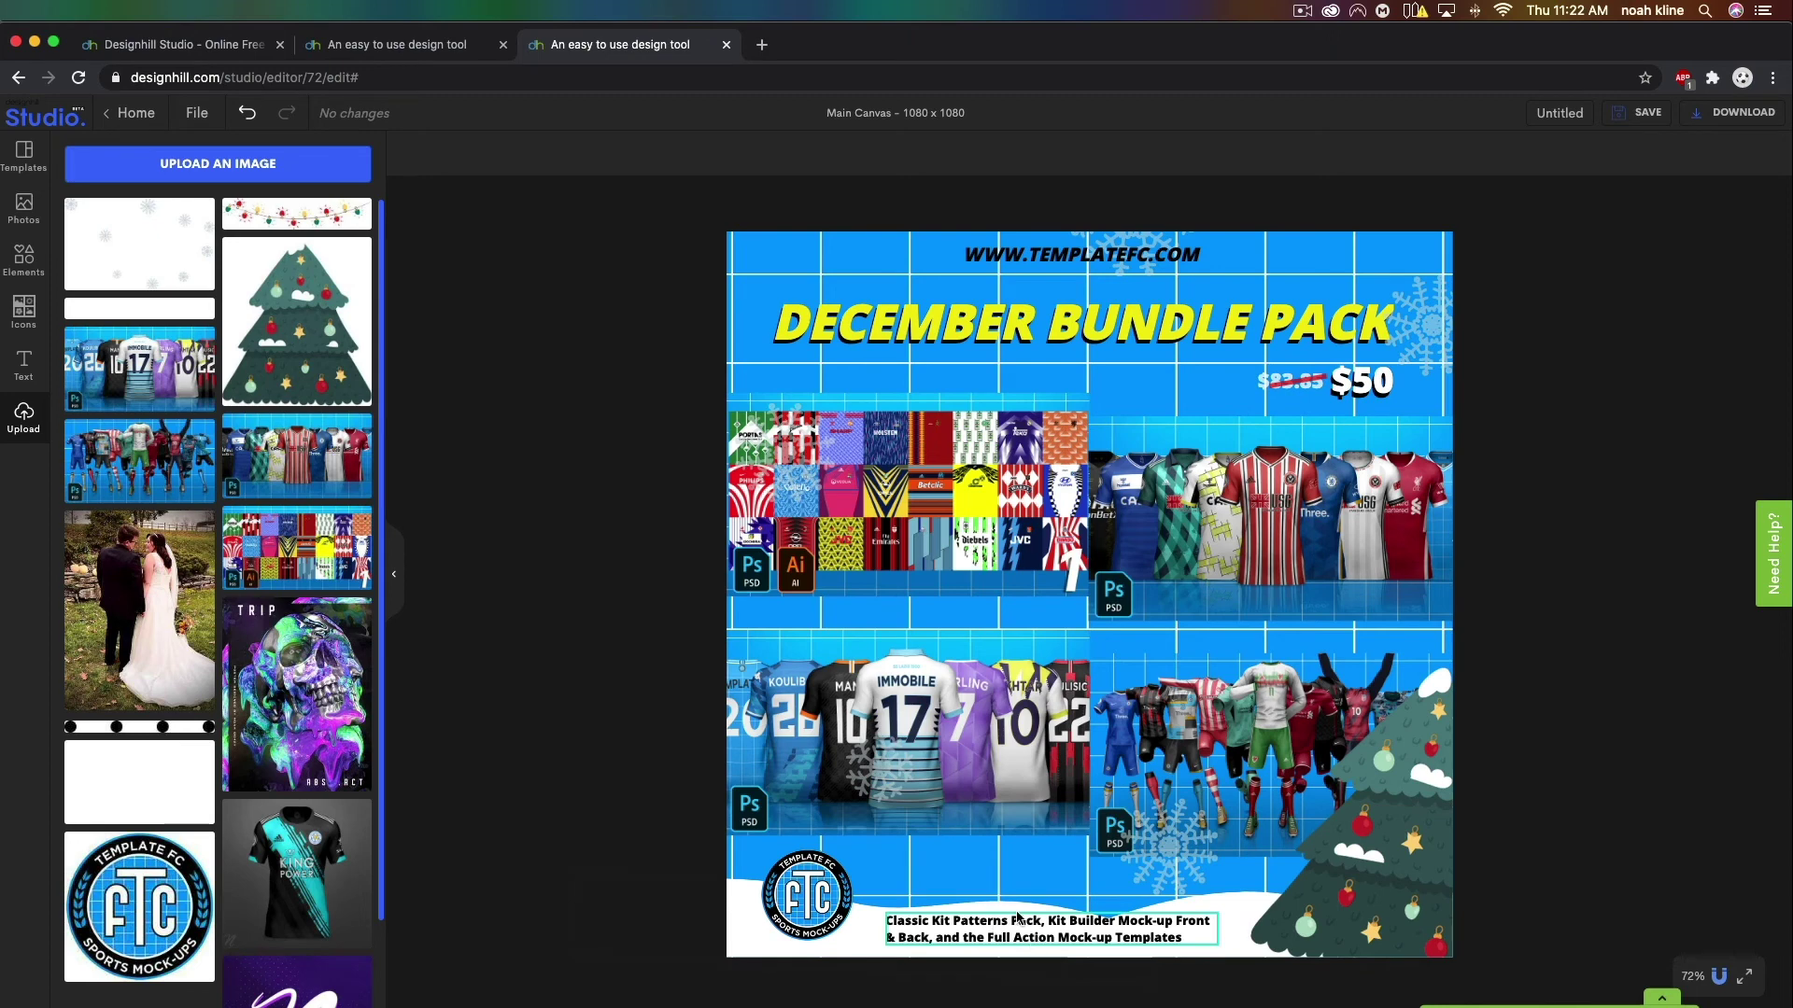
pyautogui.moveTo(1055, 940); pyautogui.dragTo(1033, 904)
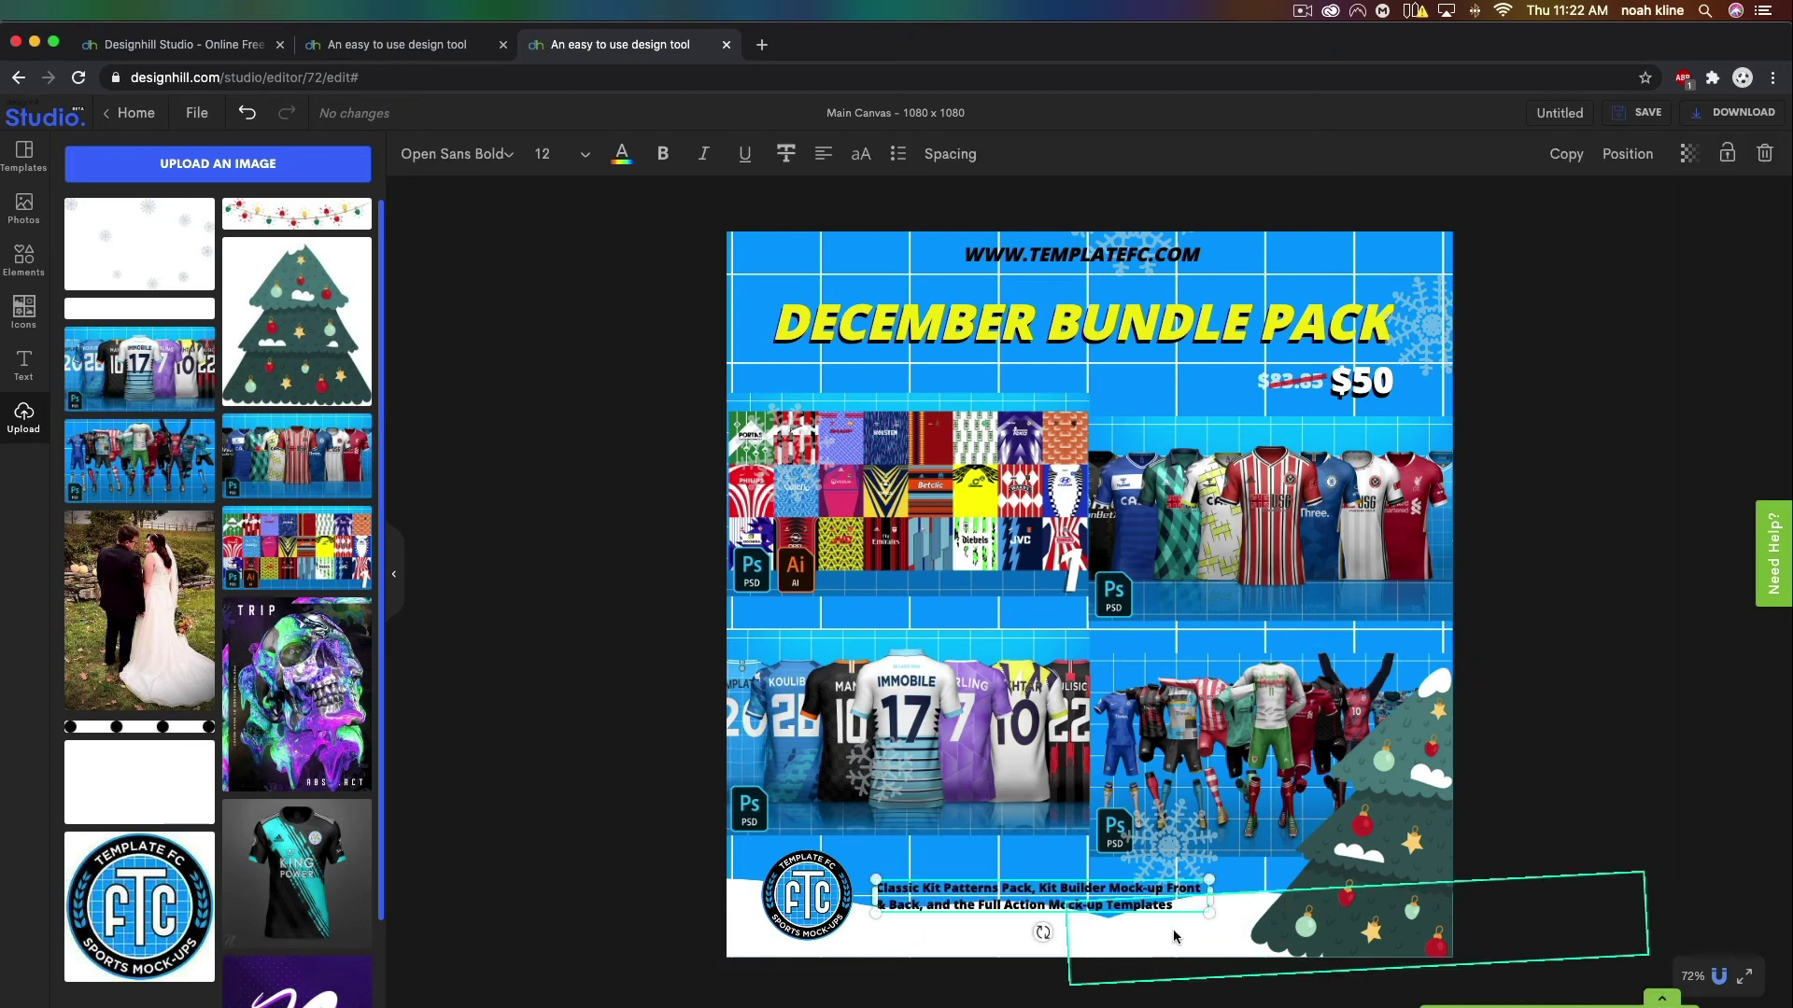
# Enlarge the caption between the logo and the Christmas tree to about 610 x 62 px.
pyautogui.moveTo(1212, 919); pyautogui.dragTo(1288, 947)
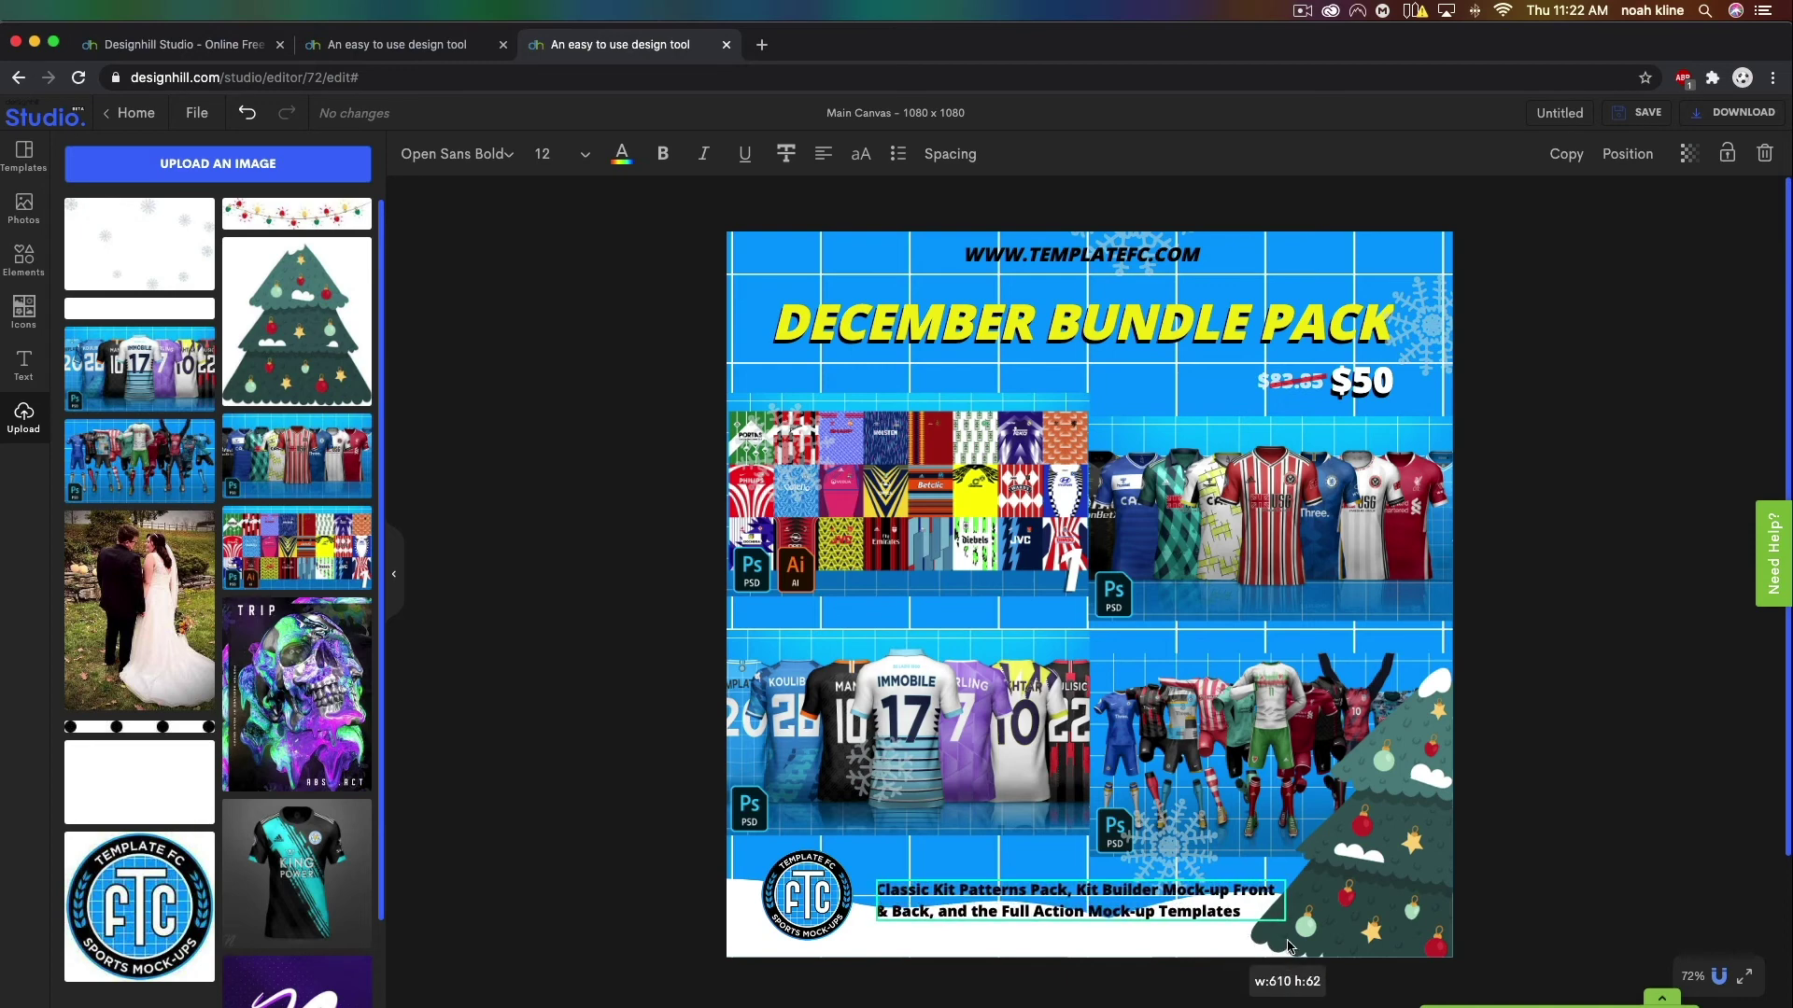
pyautogui.click(1540, 788)
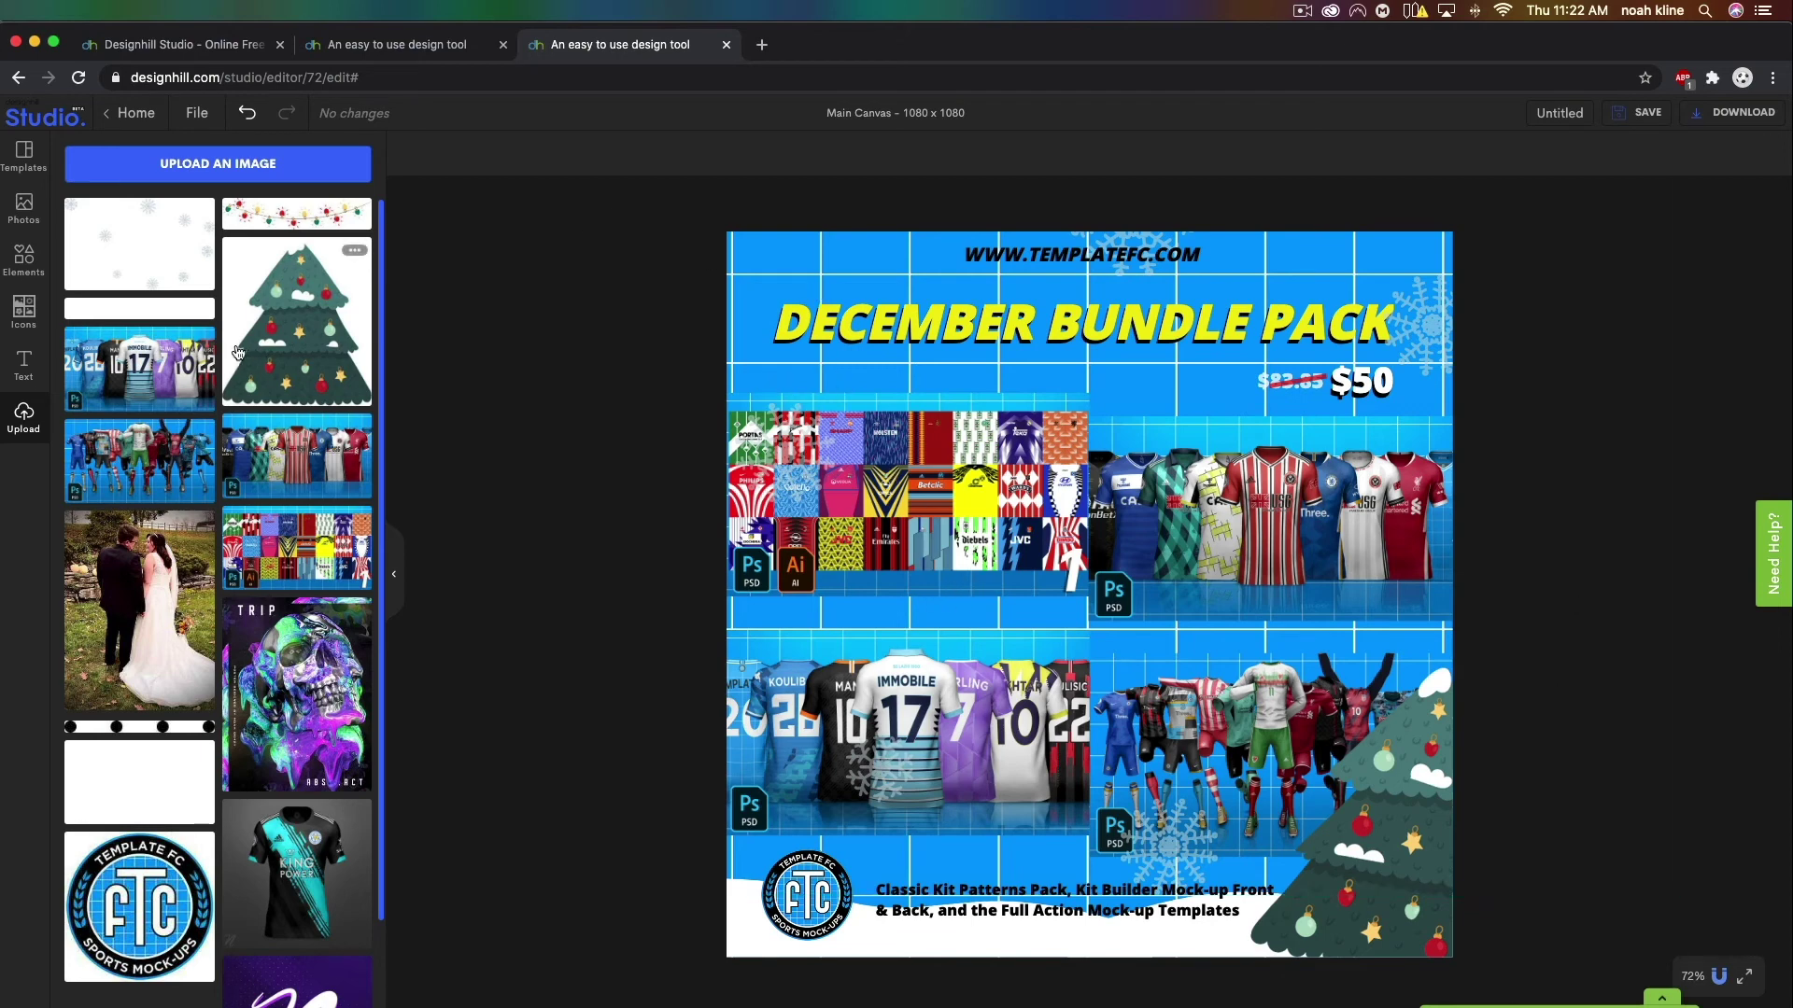
# Add the uploaded Christmas lights, scale them down, and drape them and an oppositely tilted copy across the canvas's top-left and top-right corners.
pyautogui.click(286, 215)
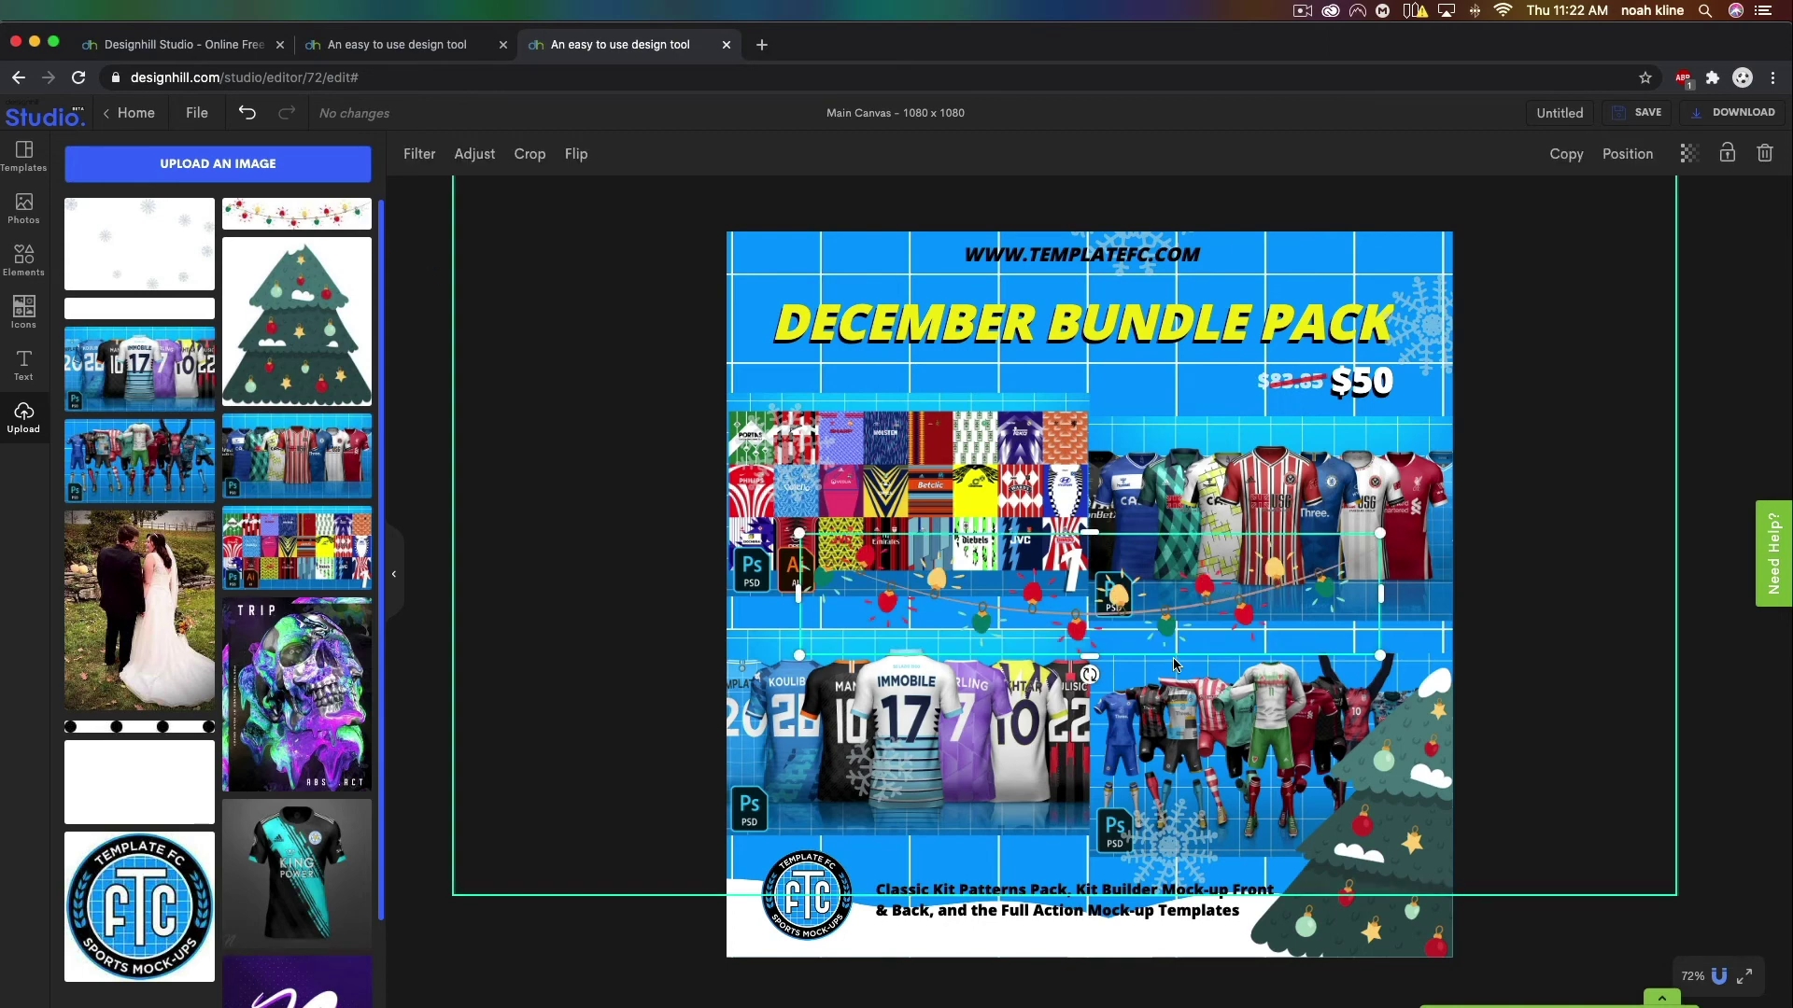
pyautogui.moveTo(1100, 691); pyautogui.dragTo(1085, 362)
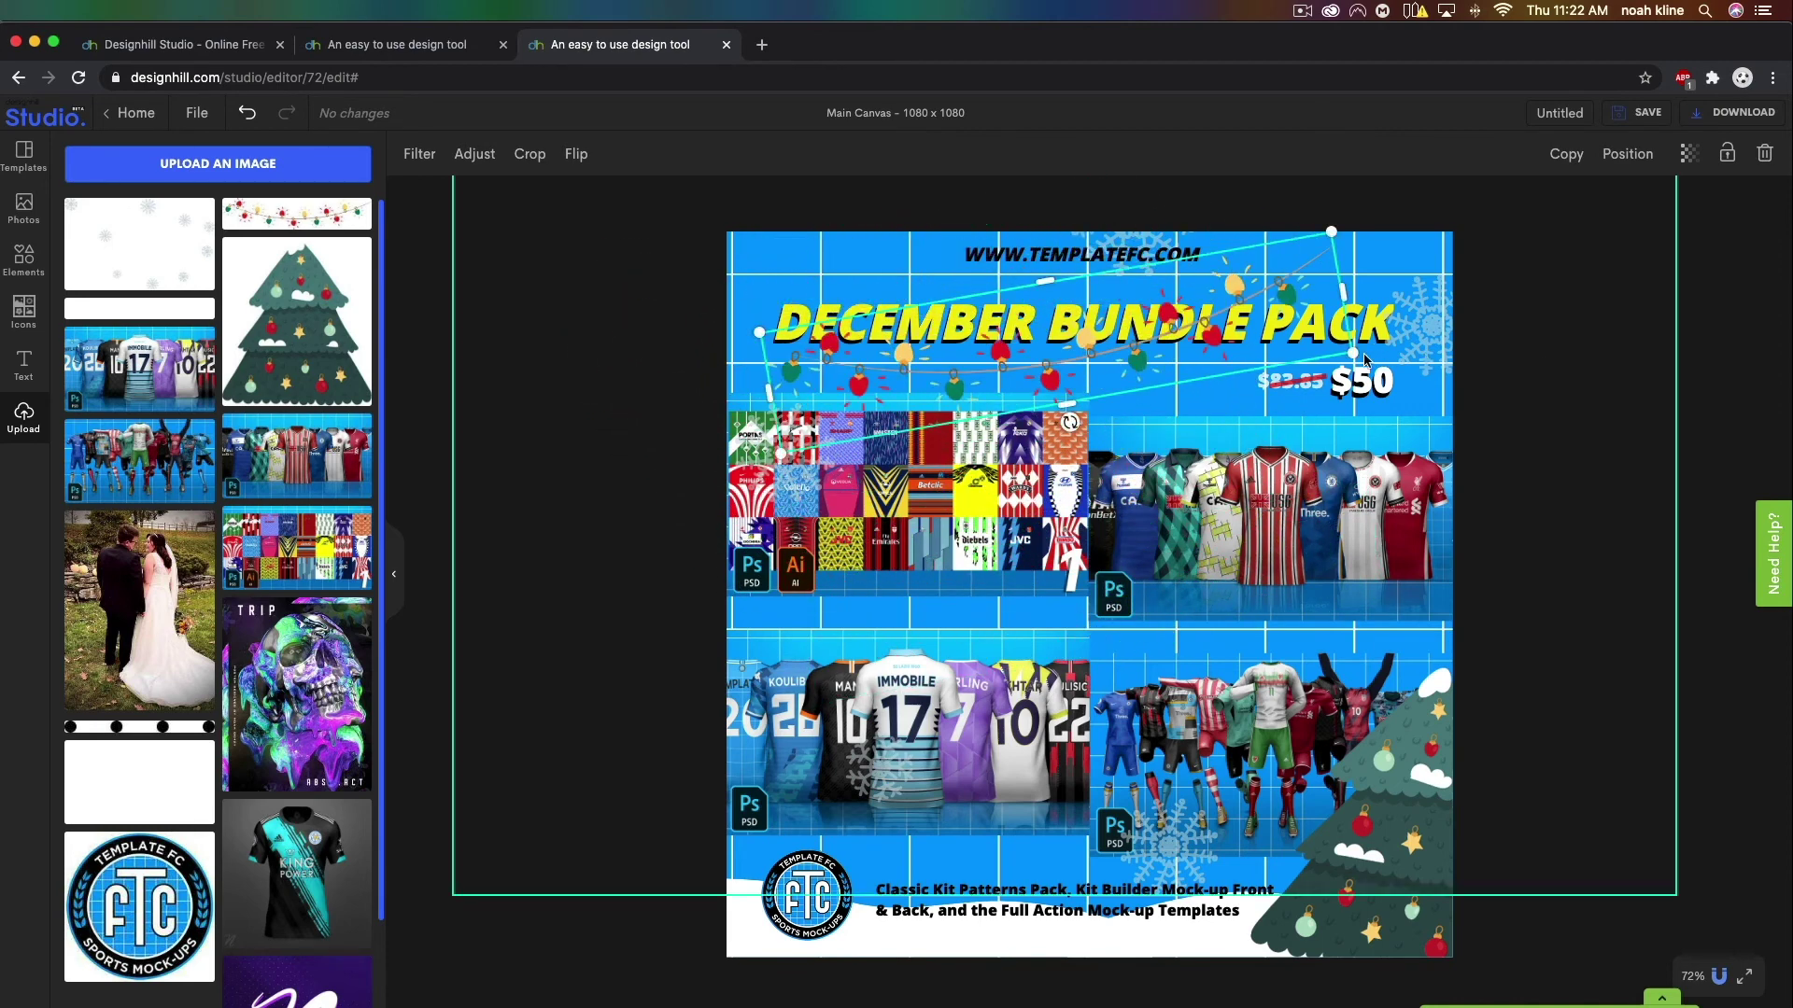
pyautogui.moveTo(1353, 354); pyautogui.dragTo(904, 282)
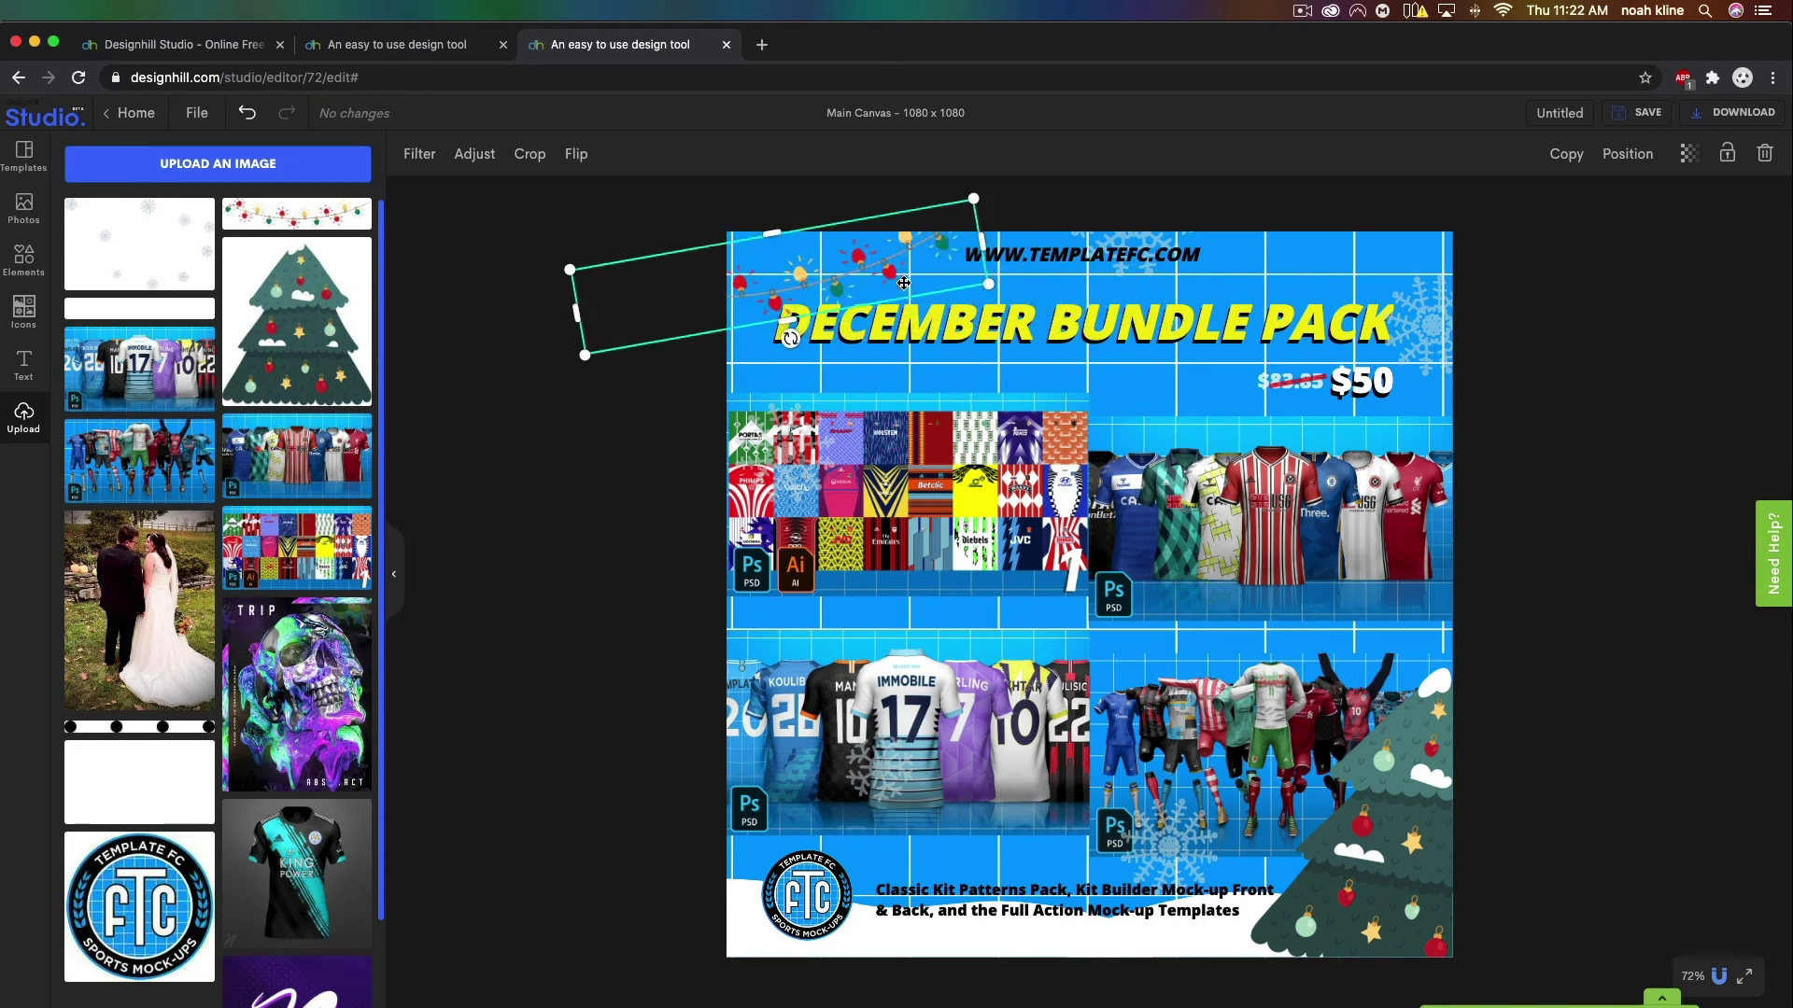
pyautogui.click(1566, 153)
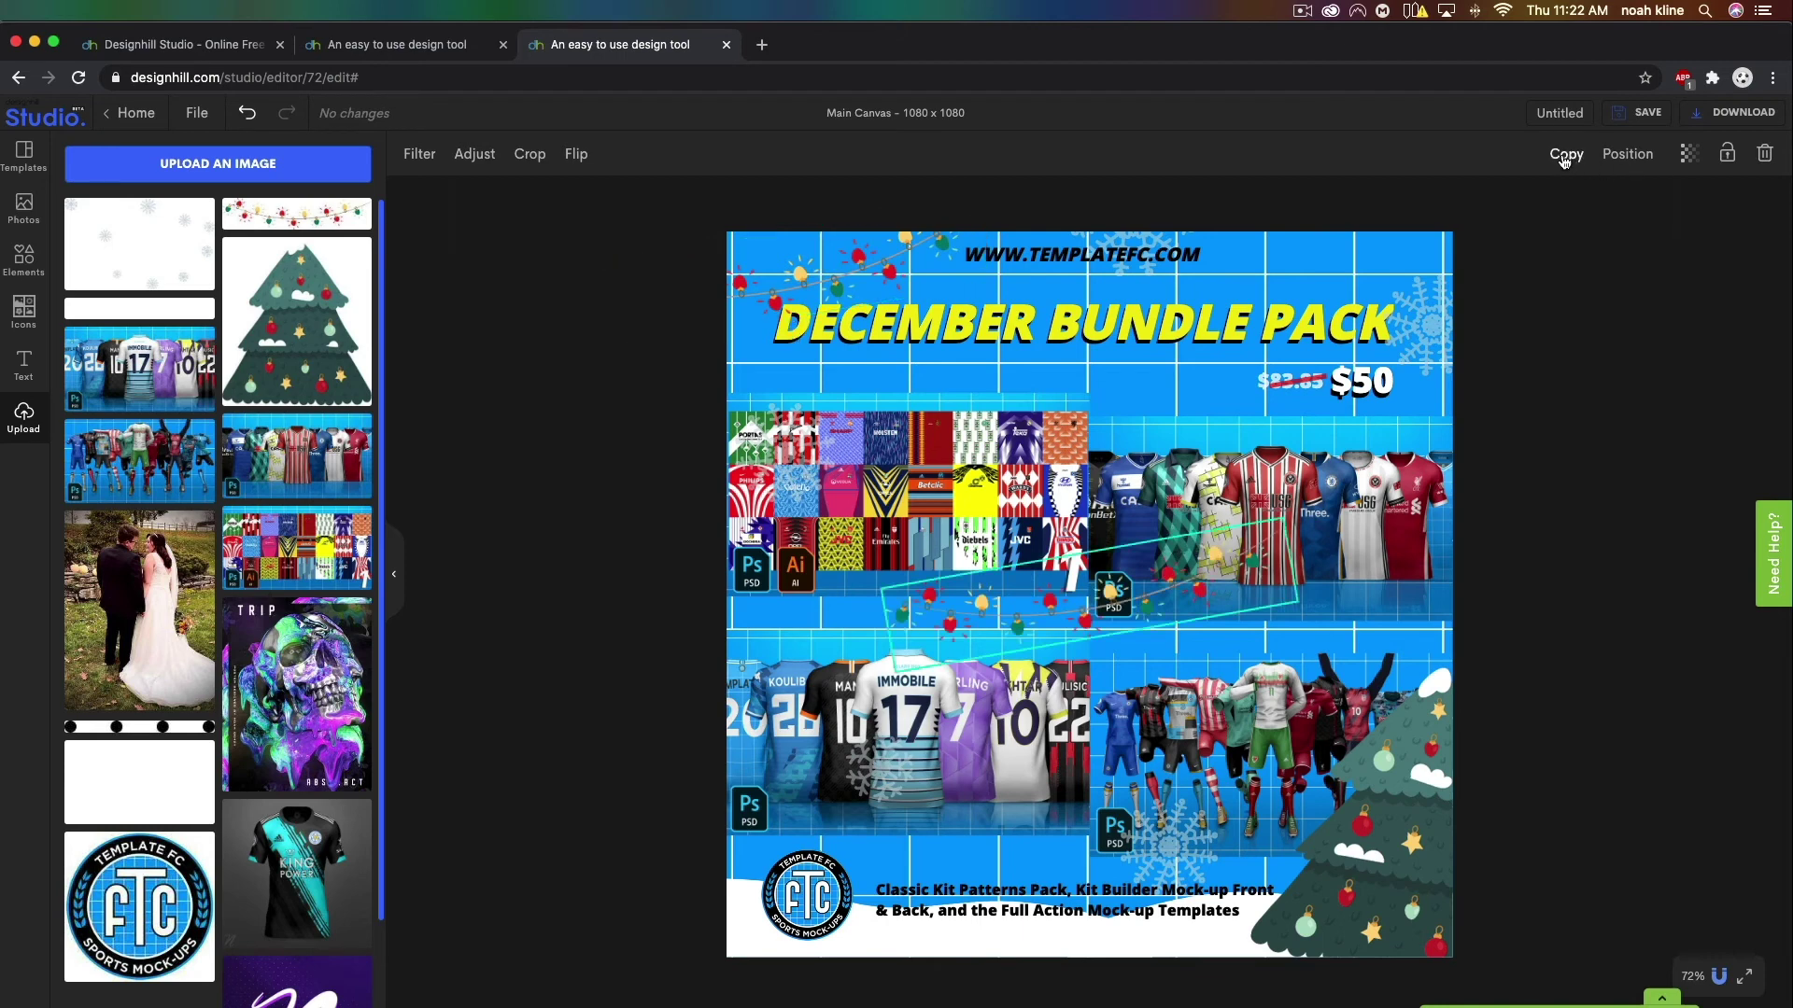
pyautogui.moveTo(1083, 668); pyautogui.dragTo(1351, 285)
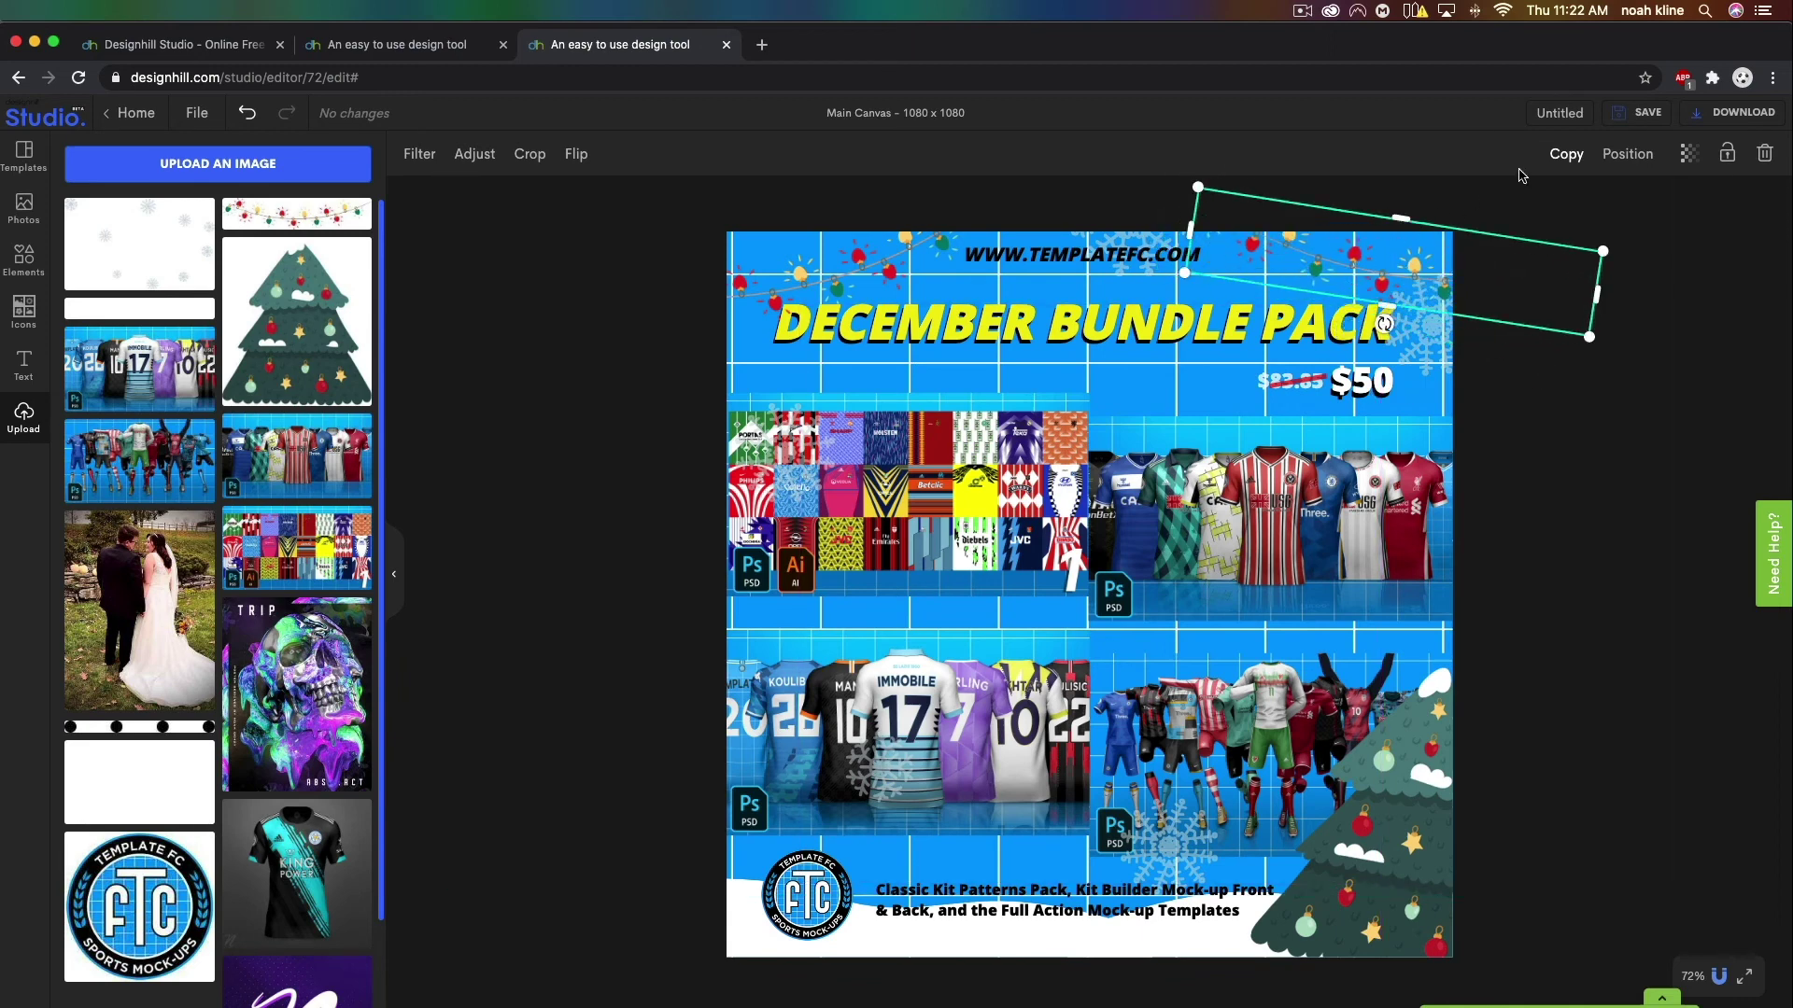
# Duplicate the Christmas lights twice more and place the copies upright along the canvas's left and right edges.
pyautogui.click(1552, 172)
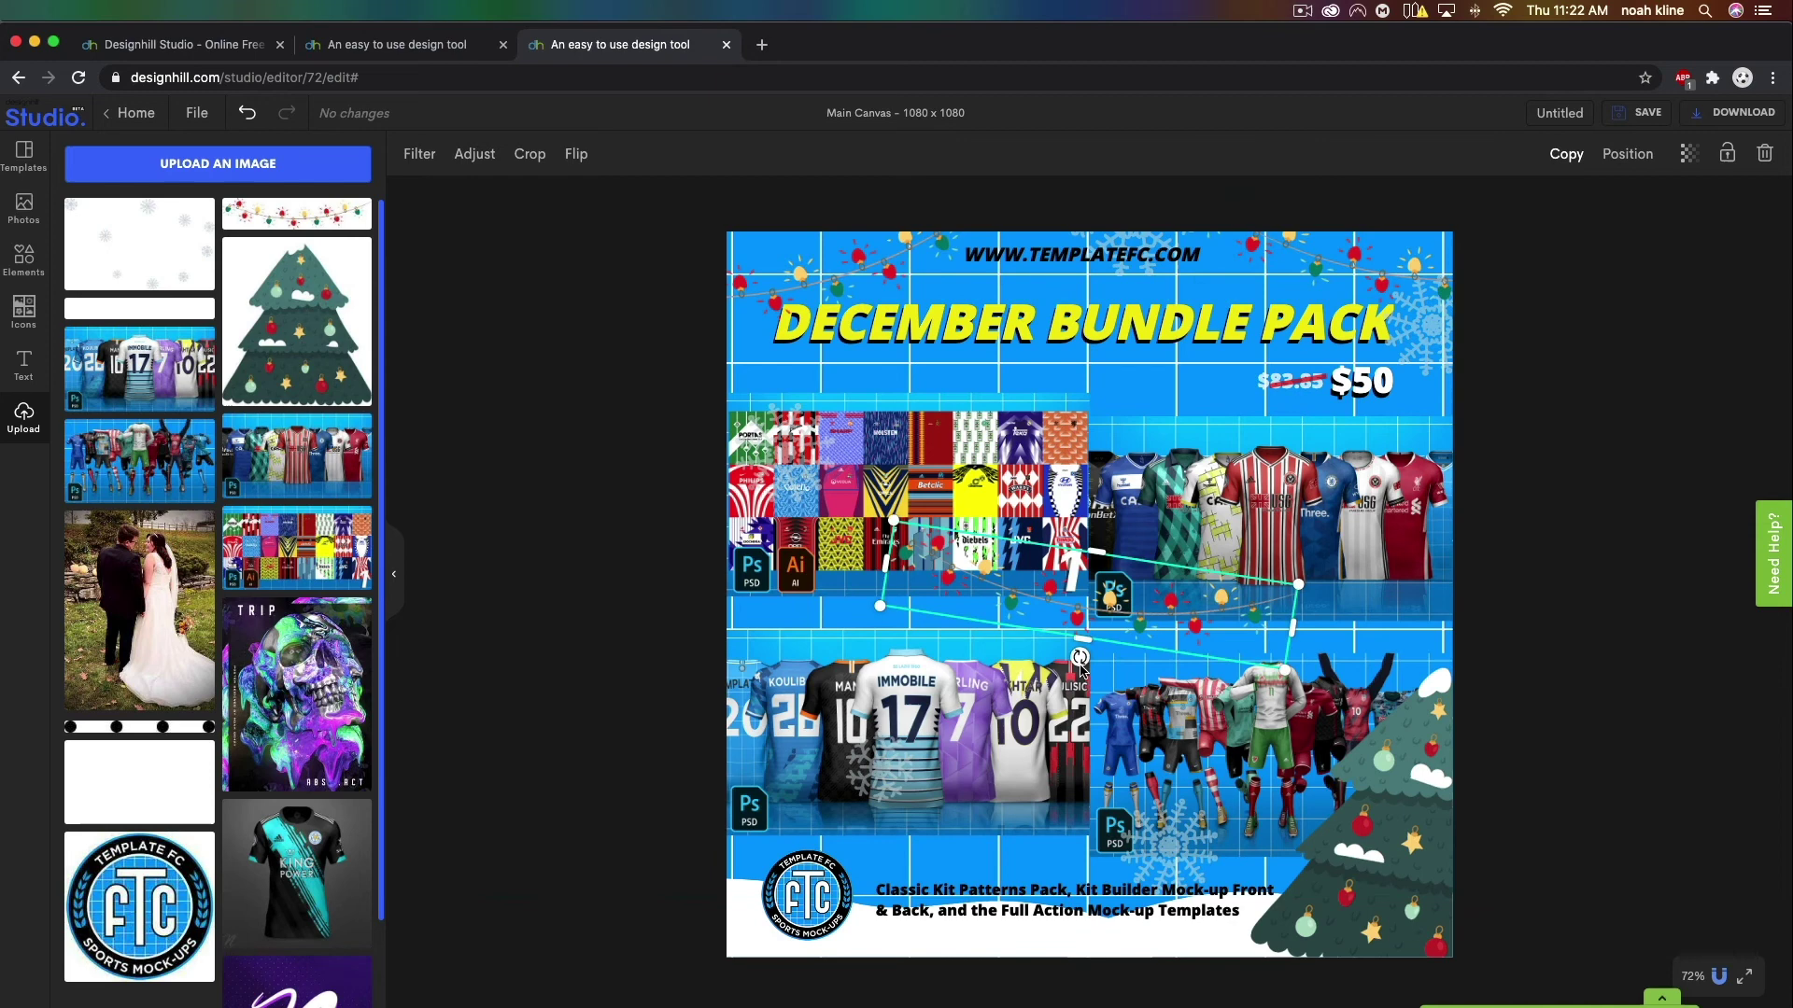
pyautogui.moveTo(1081, 659); pyautogui.dragTo(766, 619)
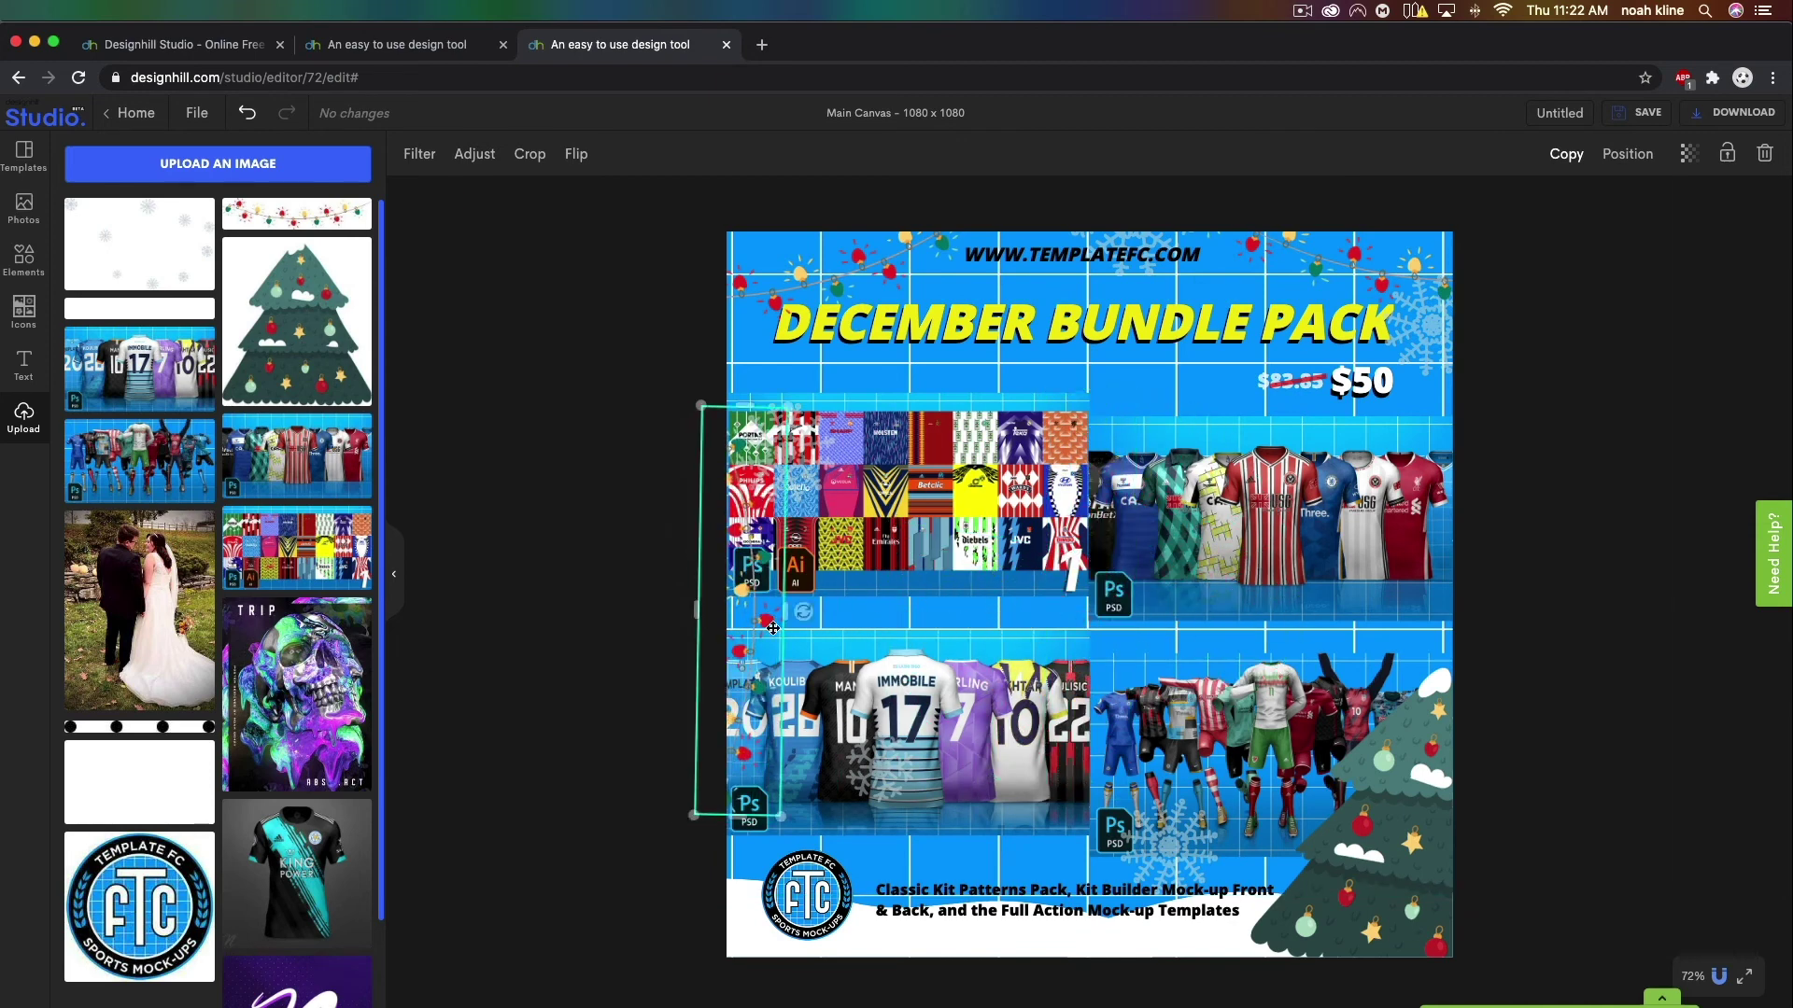
pyautogui.click(1566, 170)
pyautogui.moveTo(1157, 602); pyautogui.dragTo(1385, 571)
pyautogui.moveTo(774, 621); pyautogui.dragTo(780, 557)
pyautogui.click(1564, 602)
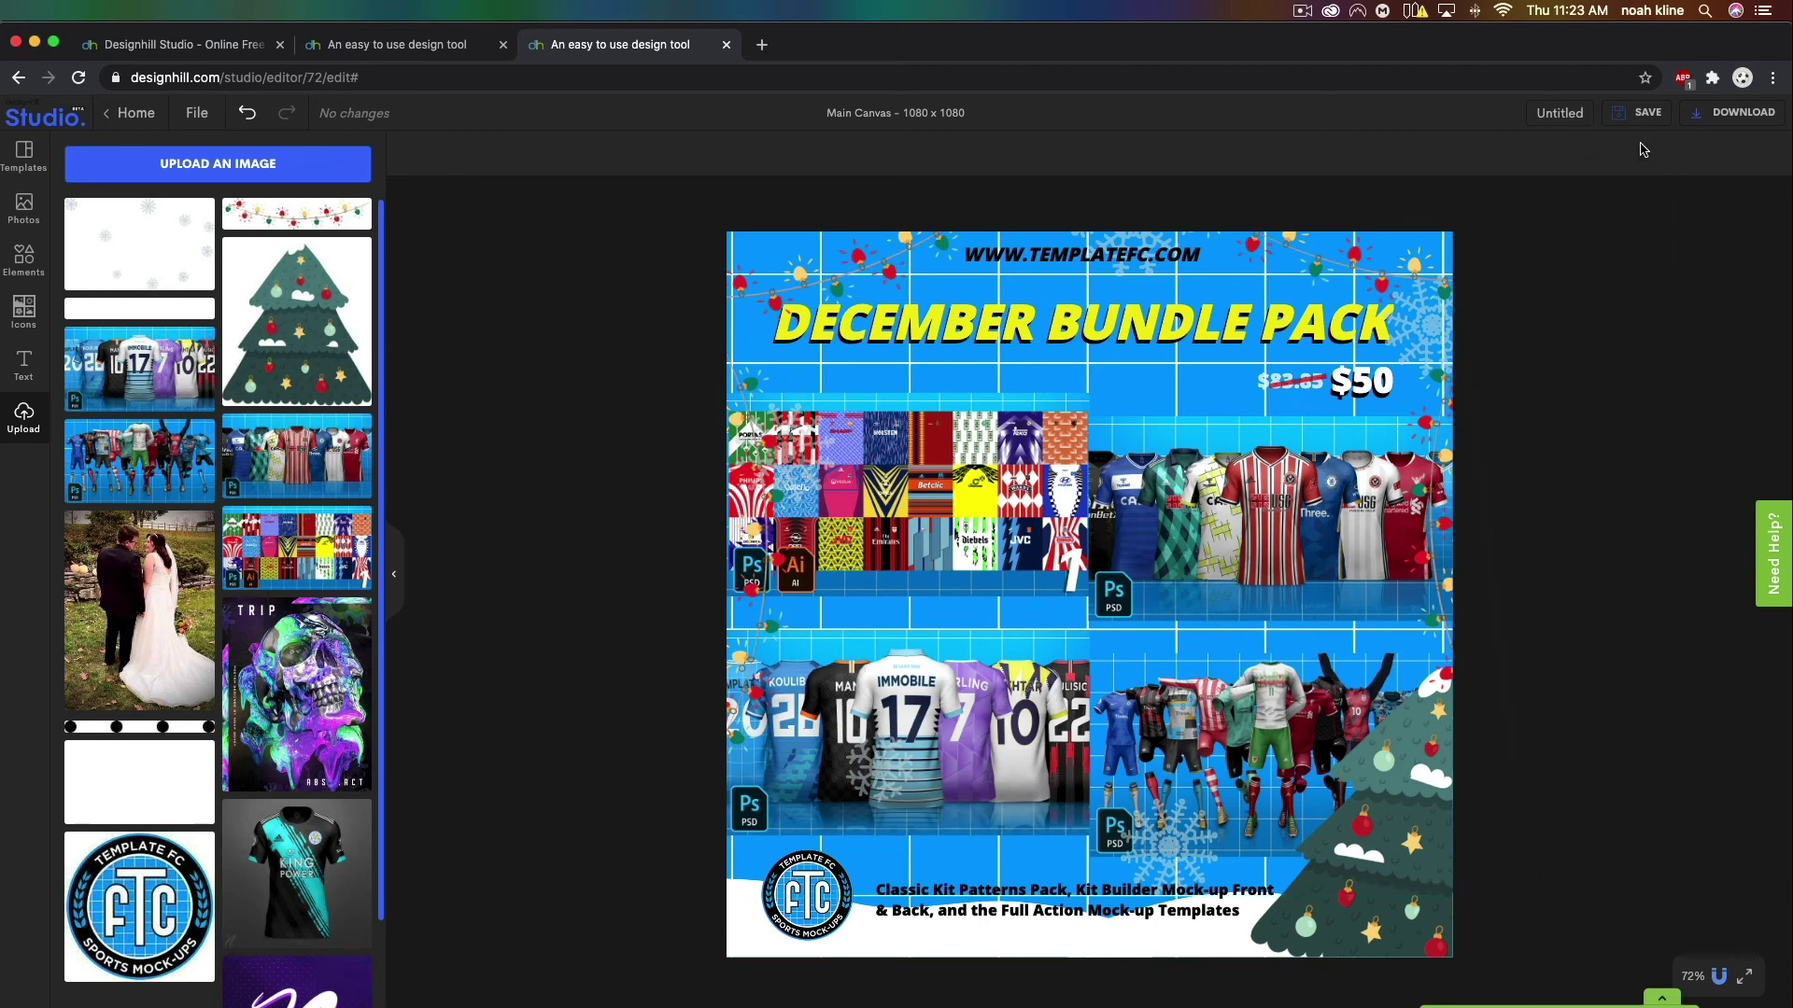
# Rename the design as December Bundle and save it, checking the designs dashboard for it.
pyautogui.doubleClick(1550, 116)
pyautogui.write('December Bundle')
pyautogui.click(1641, 112)
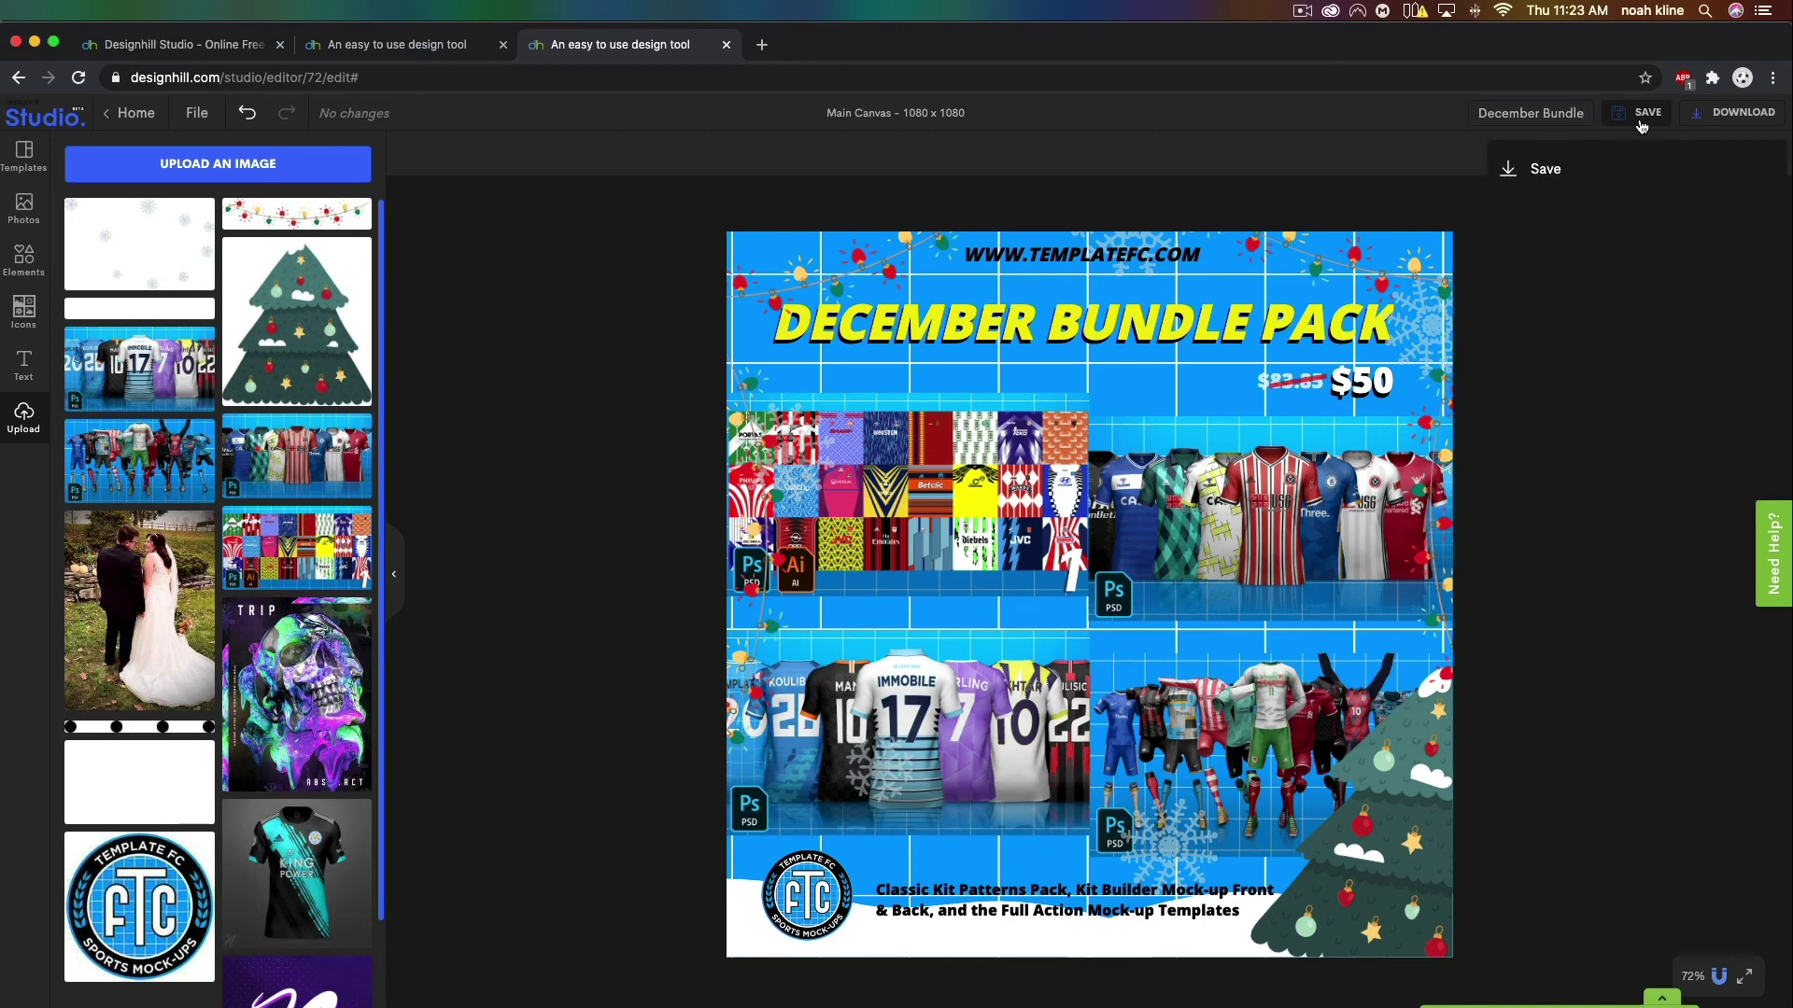
pyautogui.click(1545, 169)
pyautogui.click(370, 52)
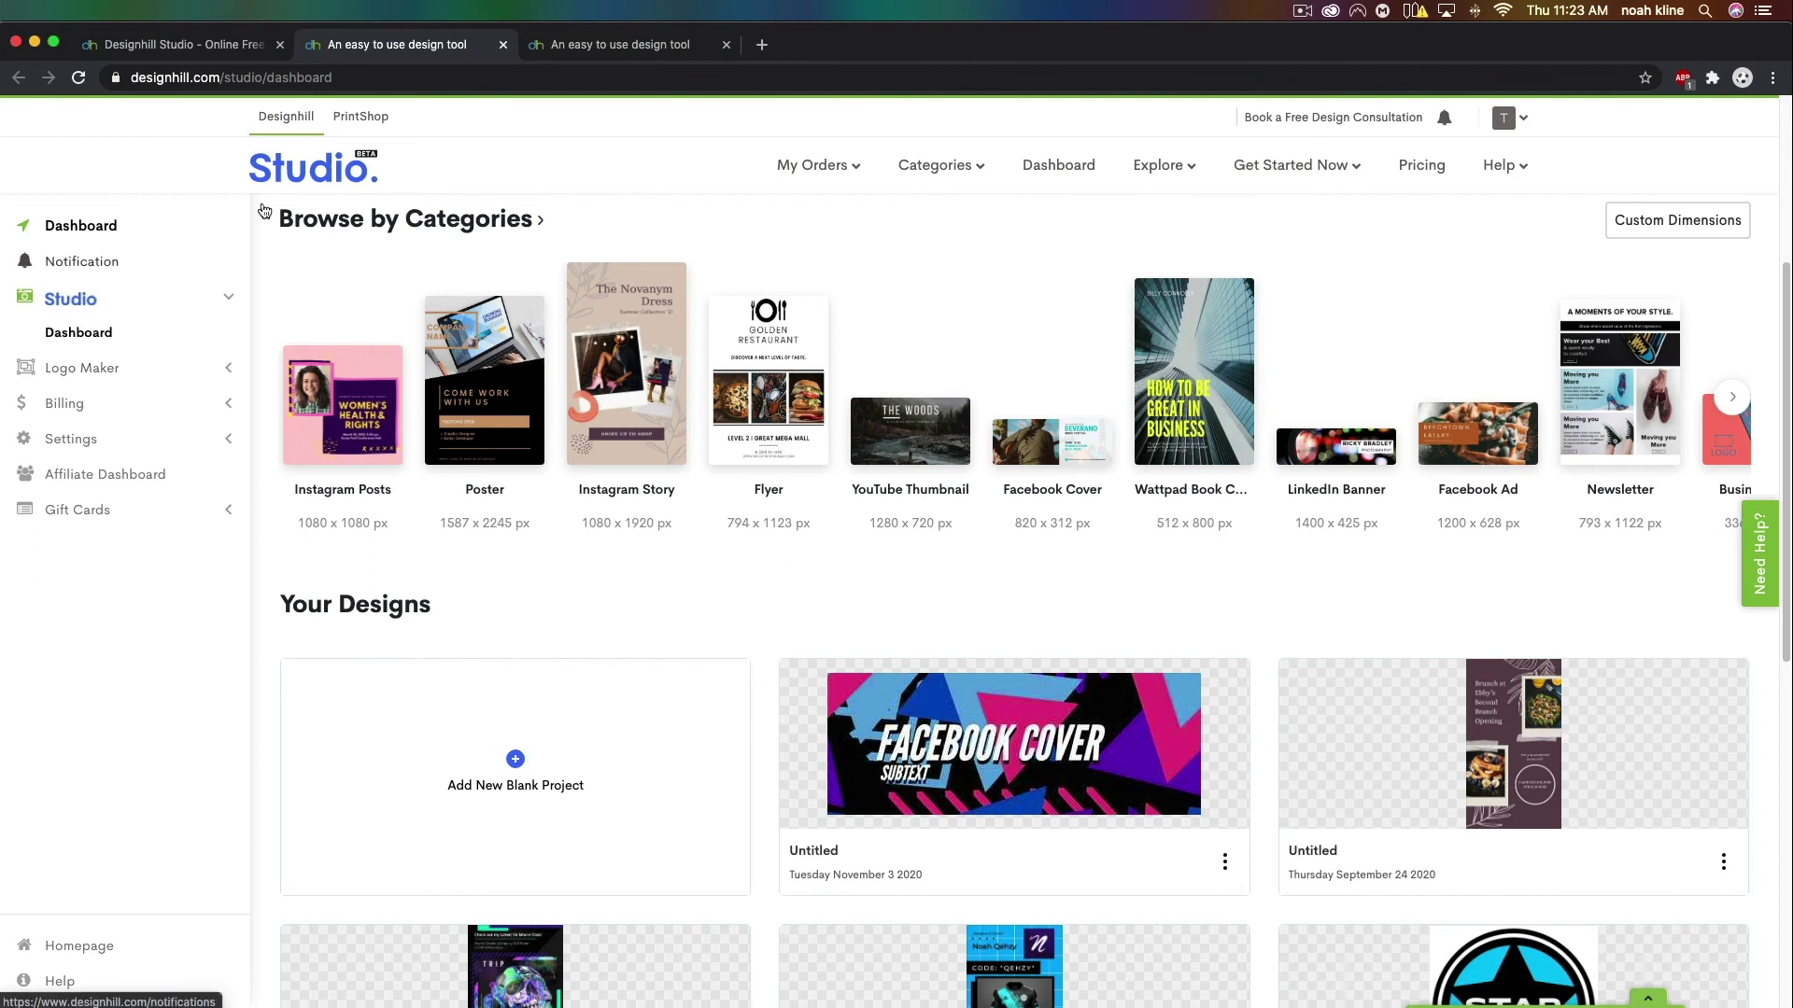
pyautogui.click(570, 45)
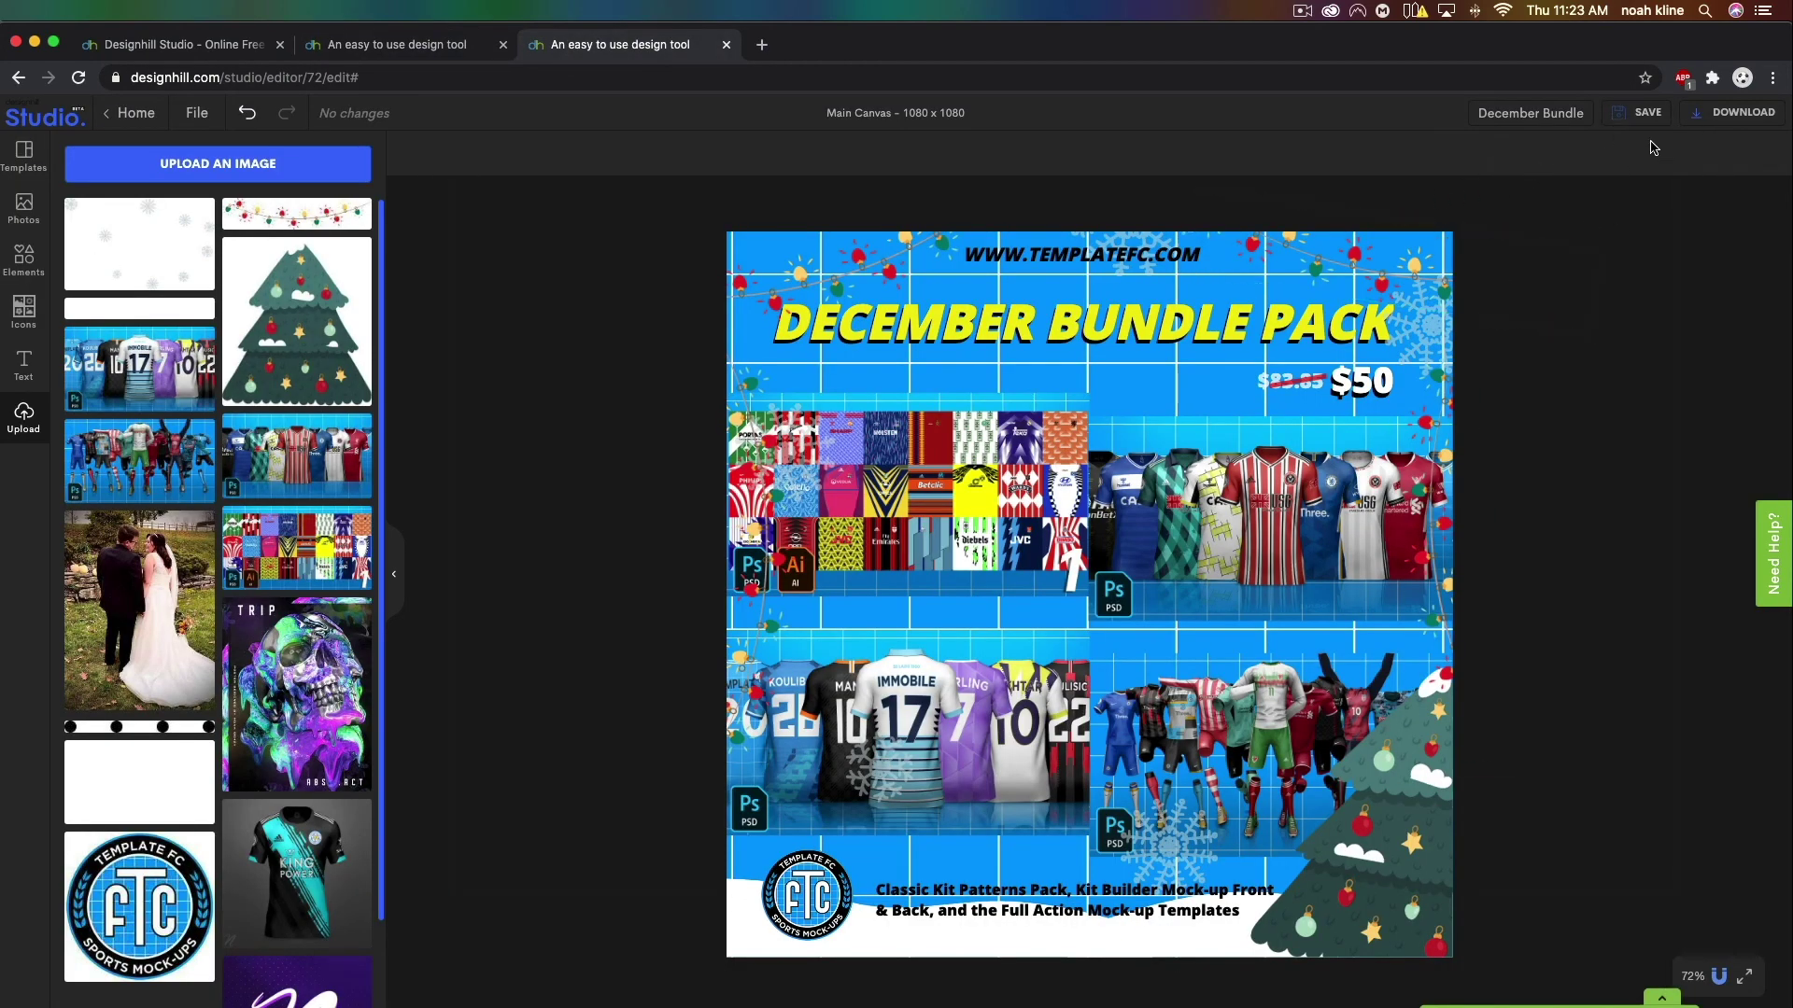
# Download the design as a PNG at 1x size, 1080 x 1080 px, without transparency or compression.
pyautogui.click(1722, 119)
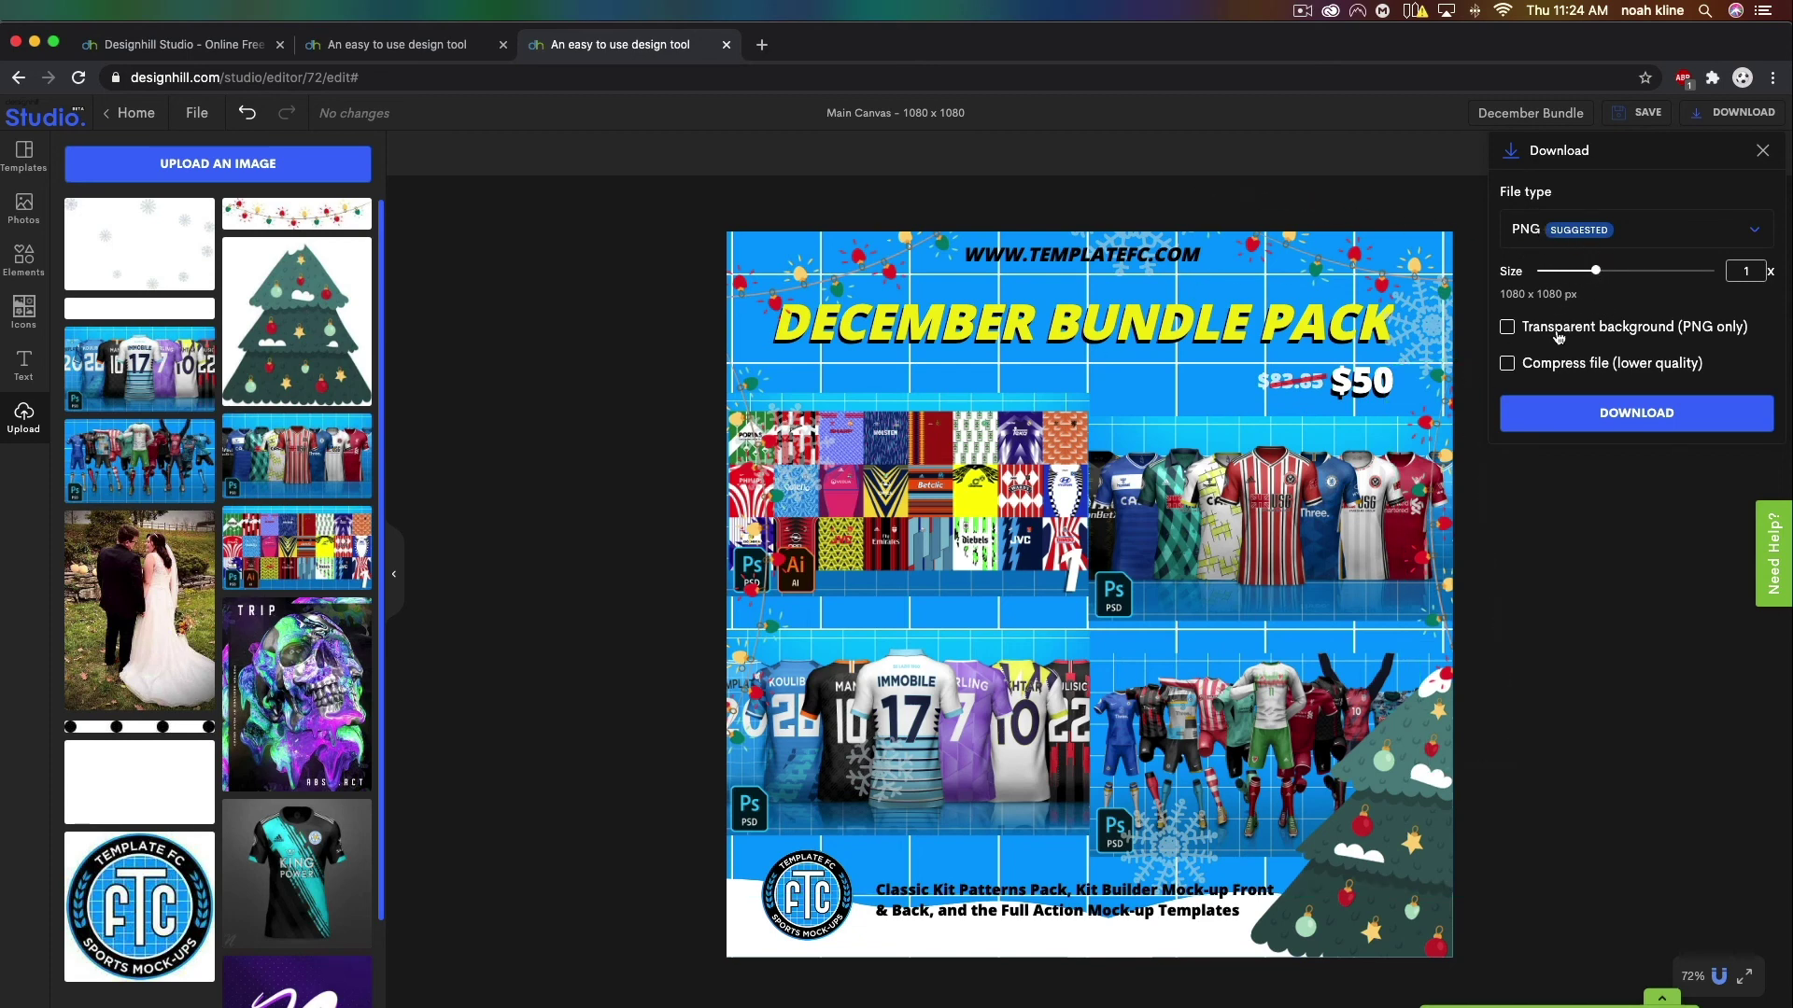
pyautogui.click(1645, 231)
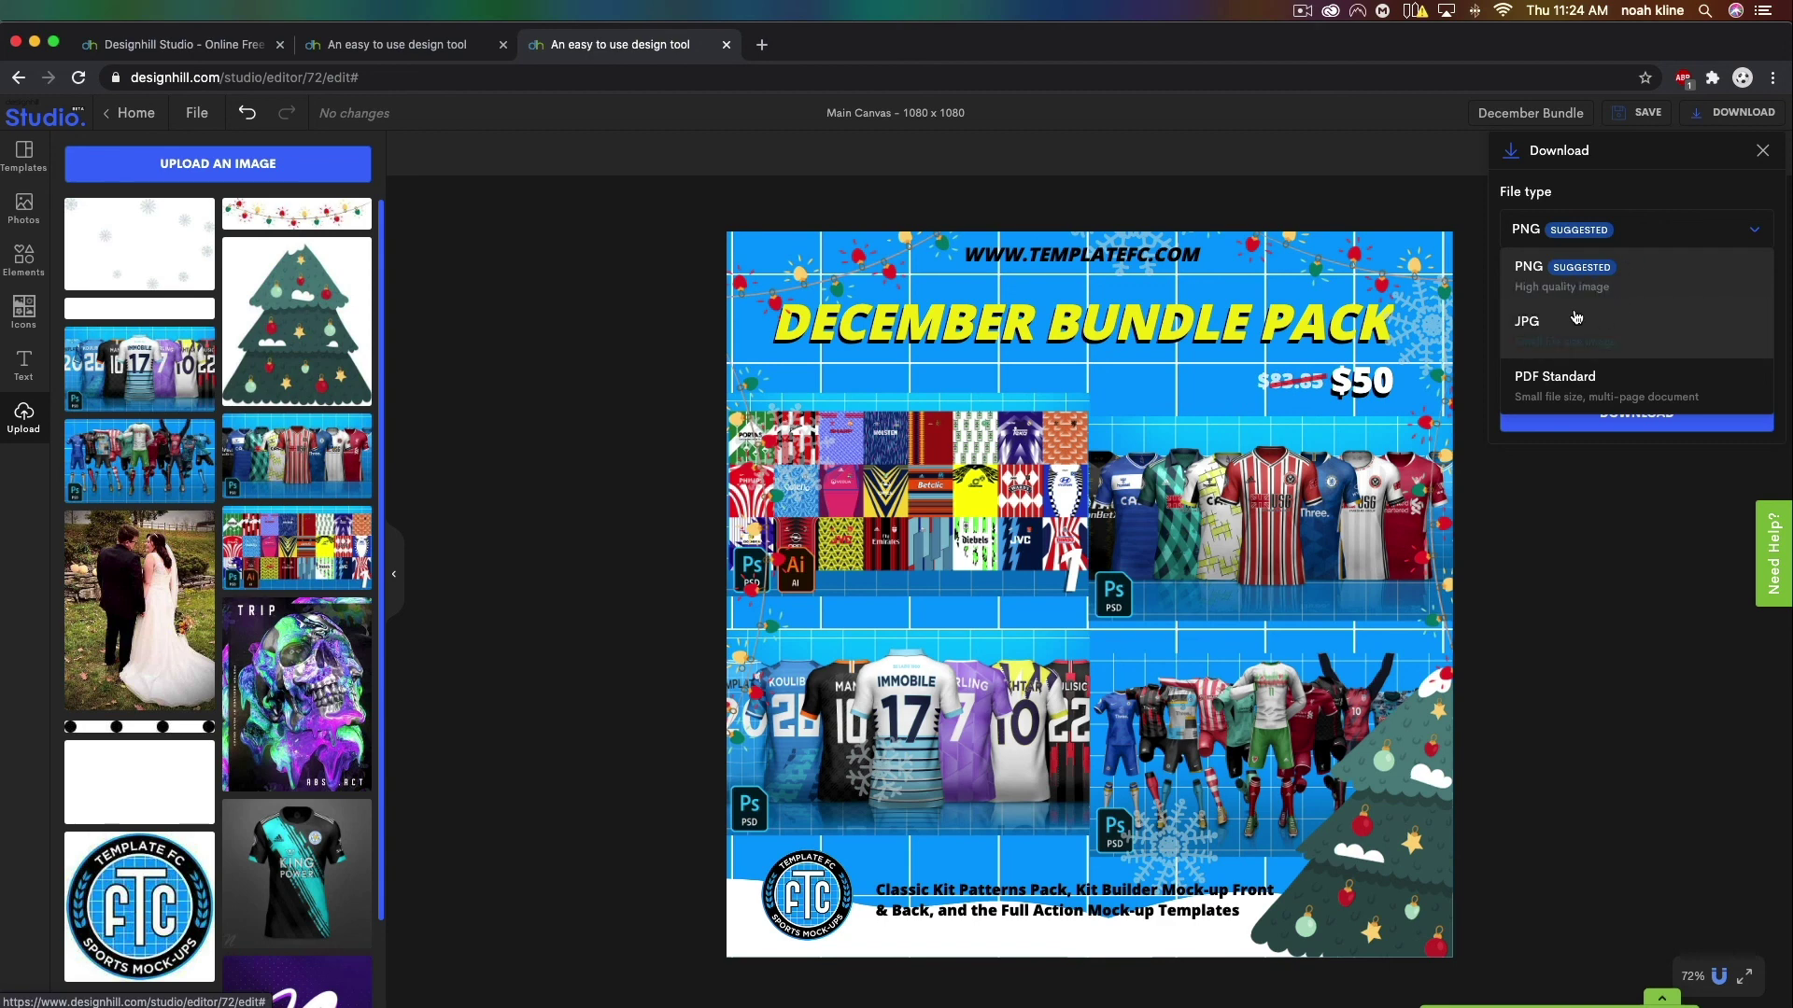
pyautogui.click(1624, 297)
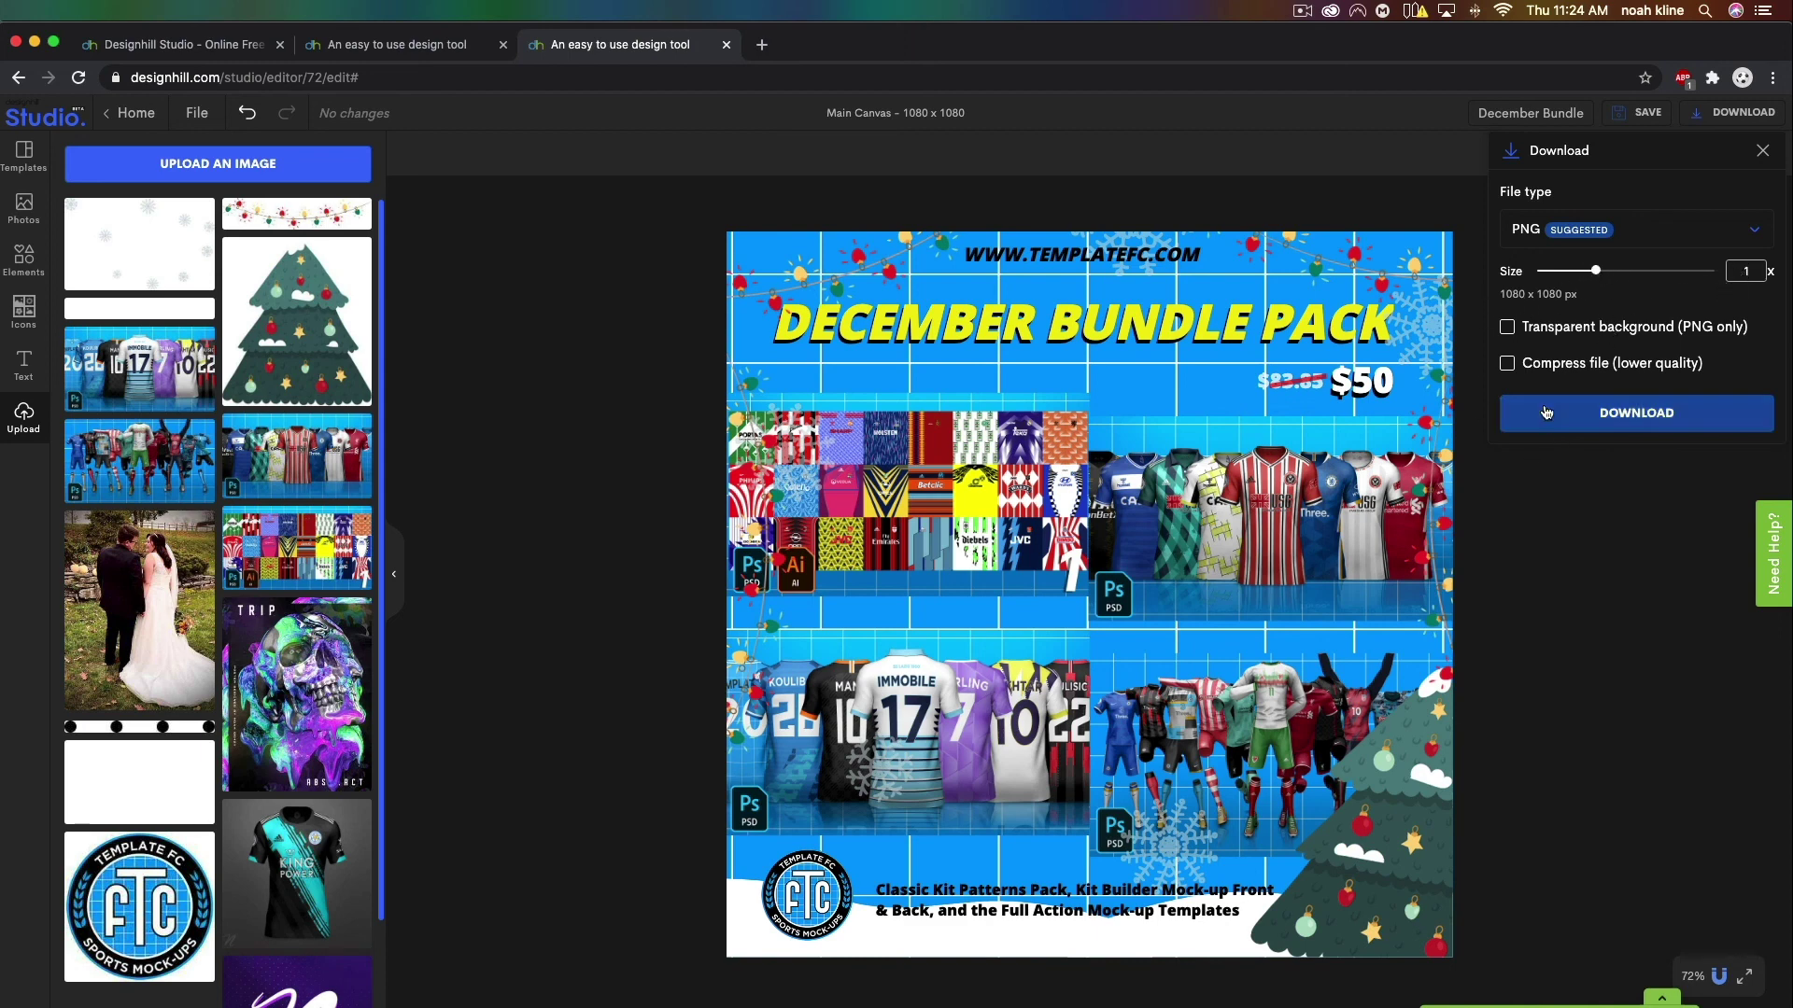
pyautogui.click(1628, 418)
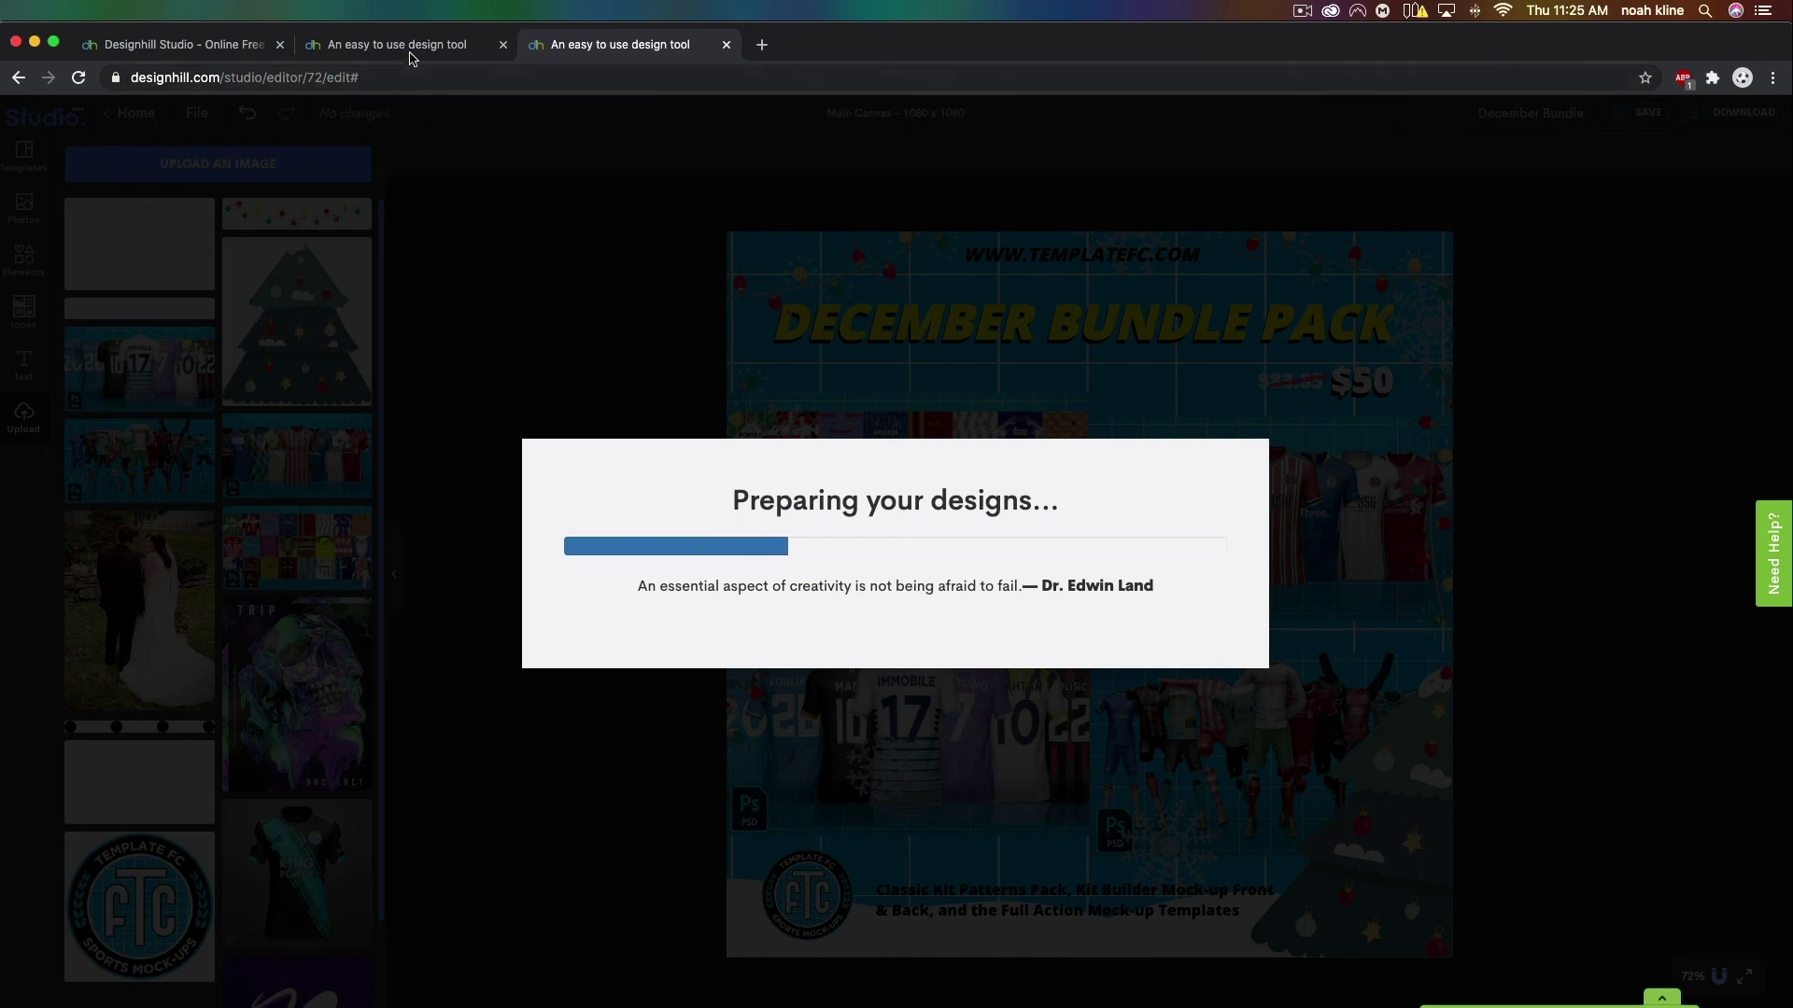
pyautogui.click(369, 51)
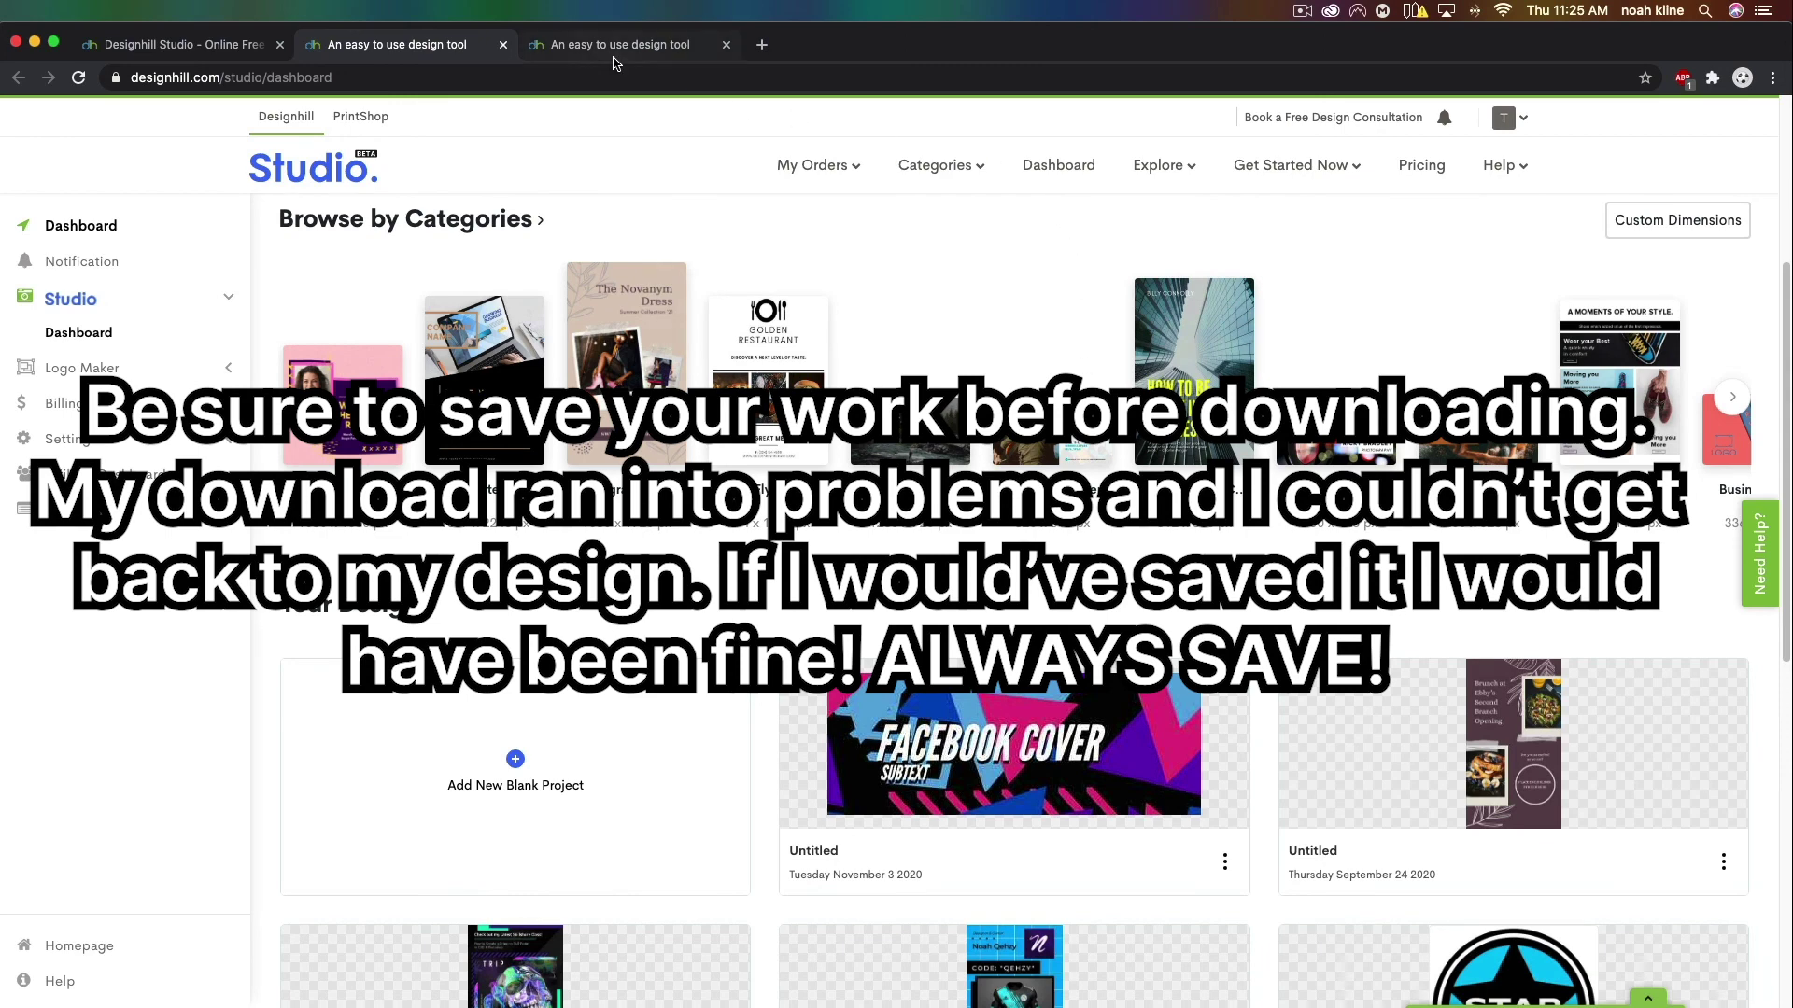
pyautogui.click(616, 44)
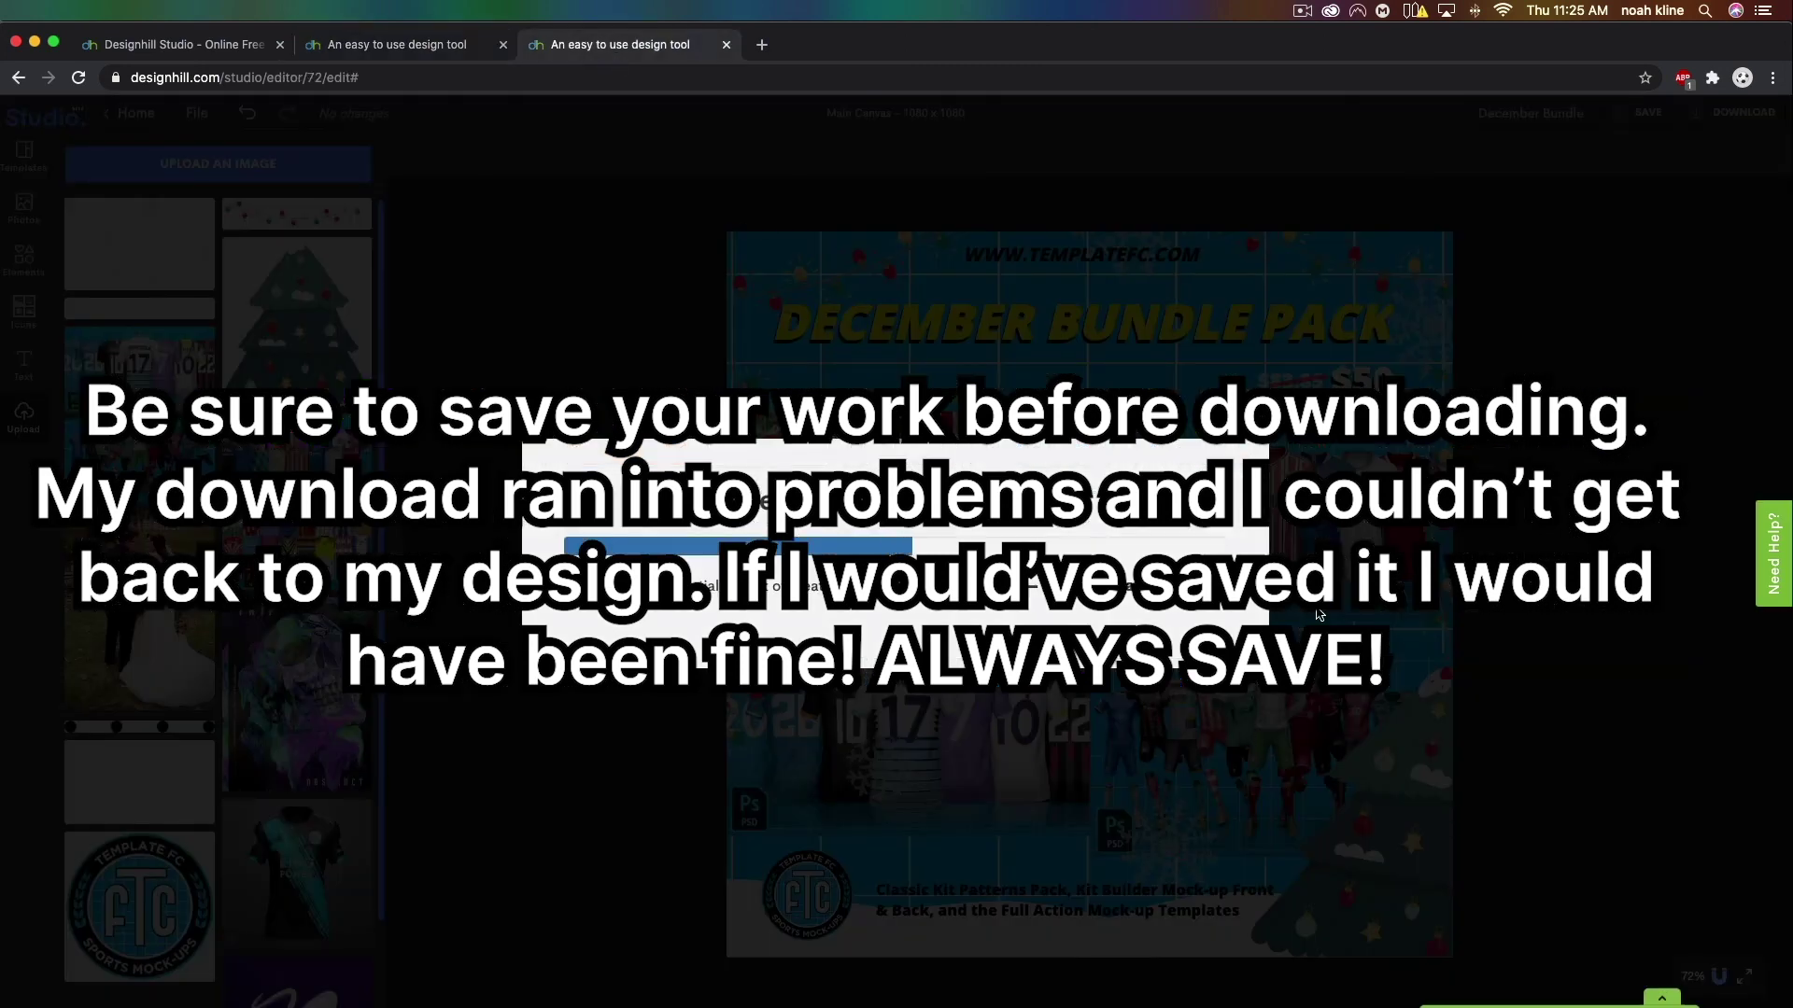